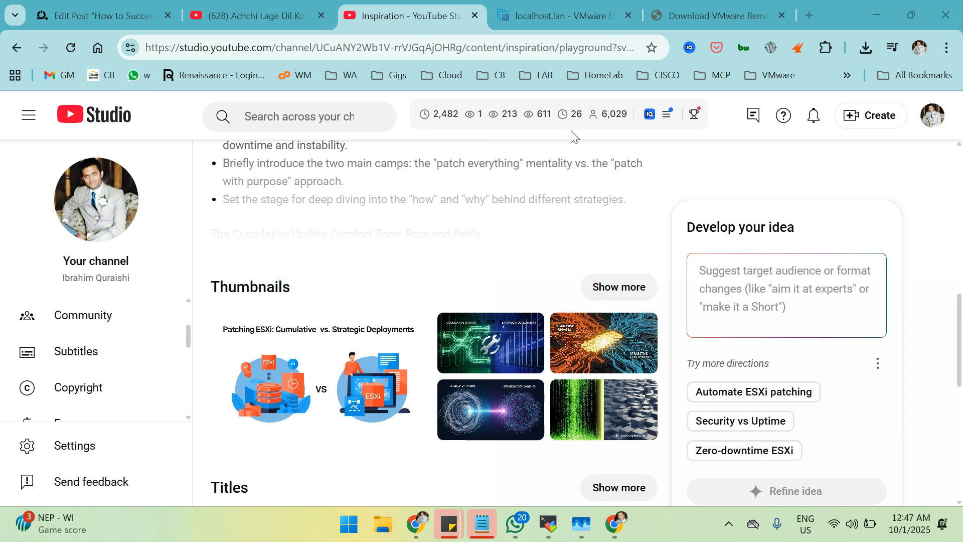
Check the DC-WIN-01 console in the ESXi host client, then return to the VMRC download article.
{"action": "left_click", "coordinate": [546, 19]}
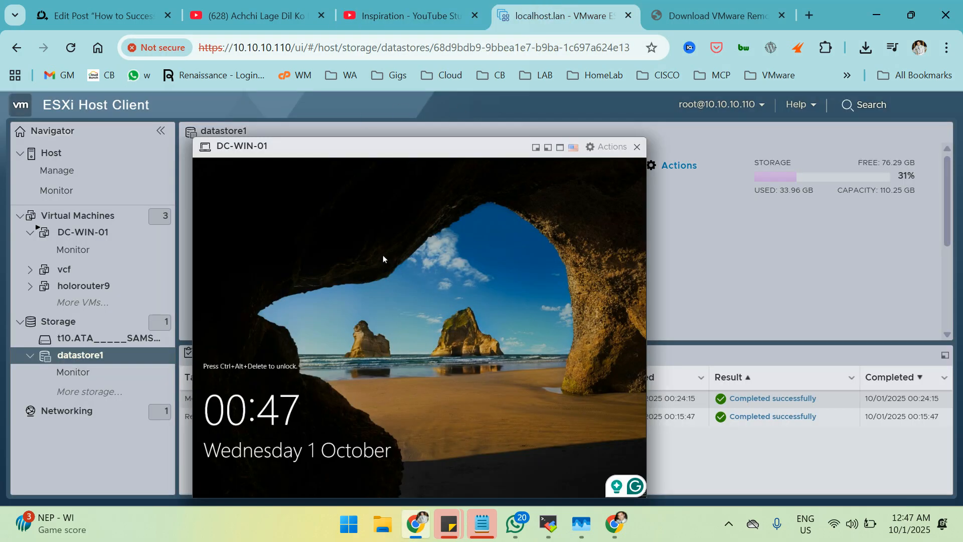
{"action": "left_click", "coordinate": [521, 234]}
{"action": "left_click", "coordinate": [353, 241]}
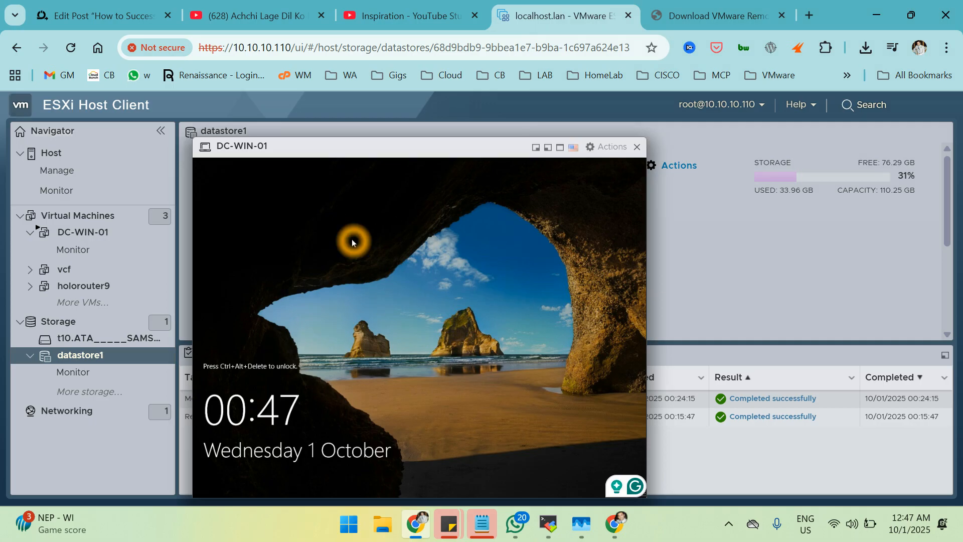
{"action": "left_click", "coordinate": [401, 284]}
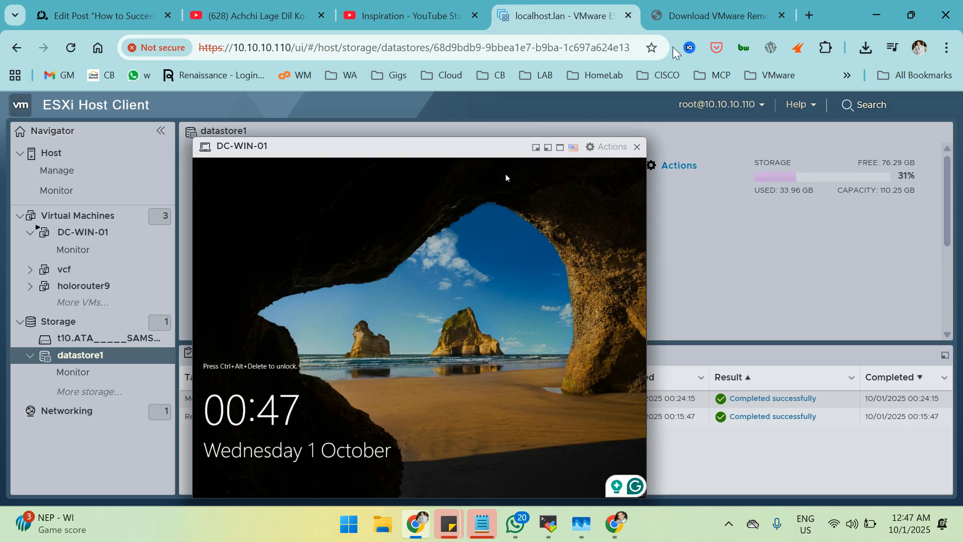
{"action": "left_click", "coordinate": [734, 13]}
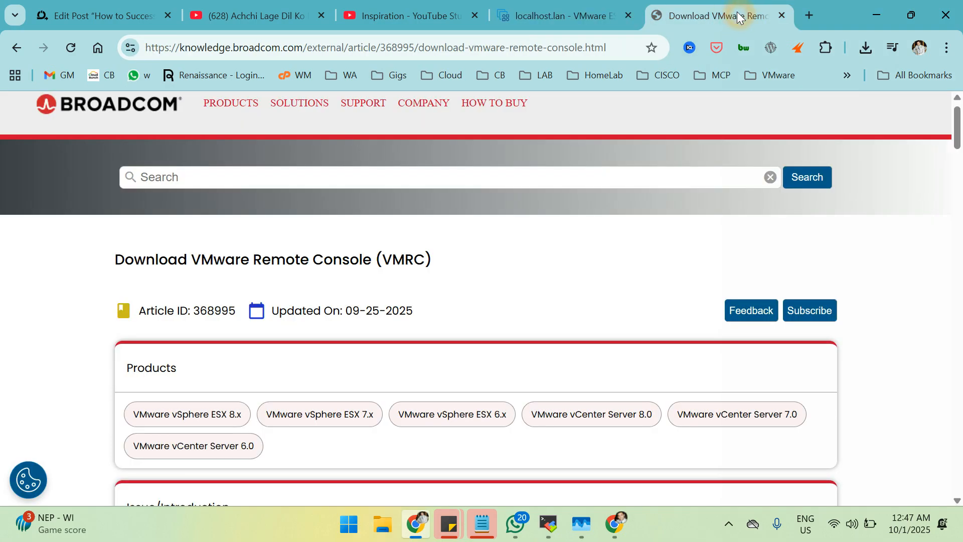
{"action": "left_click", "coordinate": [810, 16]}
Load agileops.co.uk from the address bar and scroll through its Latest Posts.
{"action": "left_click", "coordinate": [581, 48]}
{"action": "type", "text": "ag"}
{"action": "key", "text": "Return"}
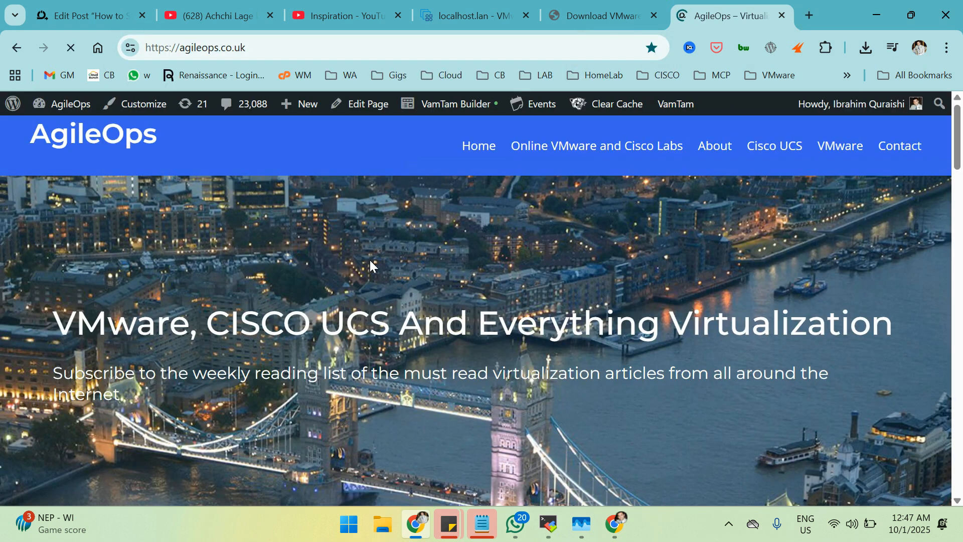
{"action": "scroll", "coordinate": [367, 268], "scroll_direction": "down", "scroll_amount": 15}
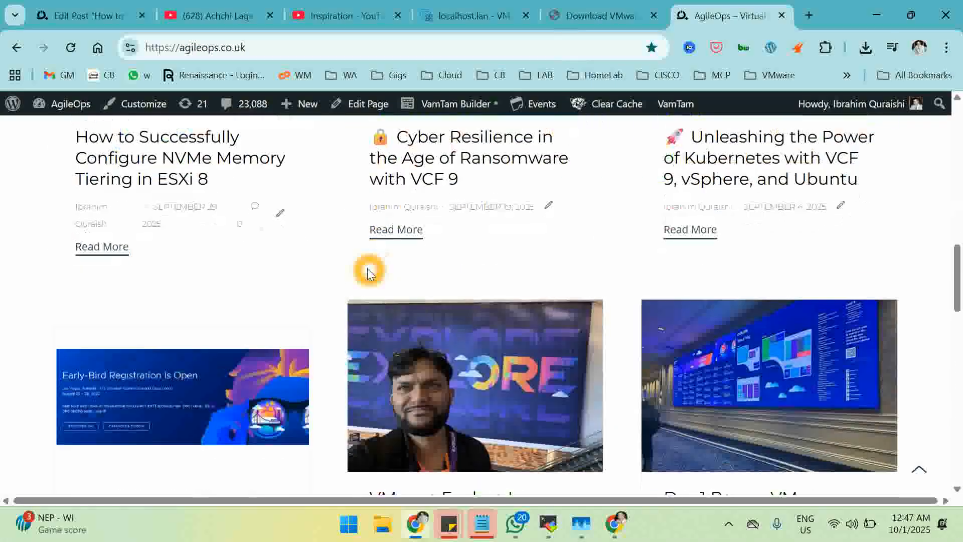
{"action": "scroll", "coordinate": [367, 273], "scroll_direction": "up", "scroll_amount": 8}
{"action": "scroll", "coordinate": [367, 273], "scroll_direction": "down", "scroll_amount": 8}
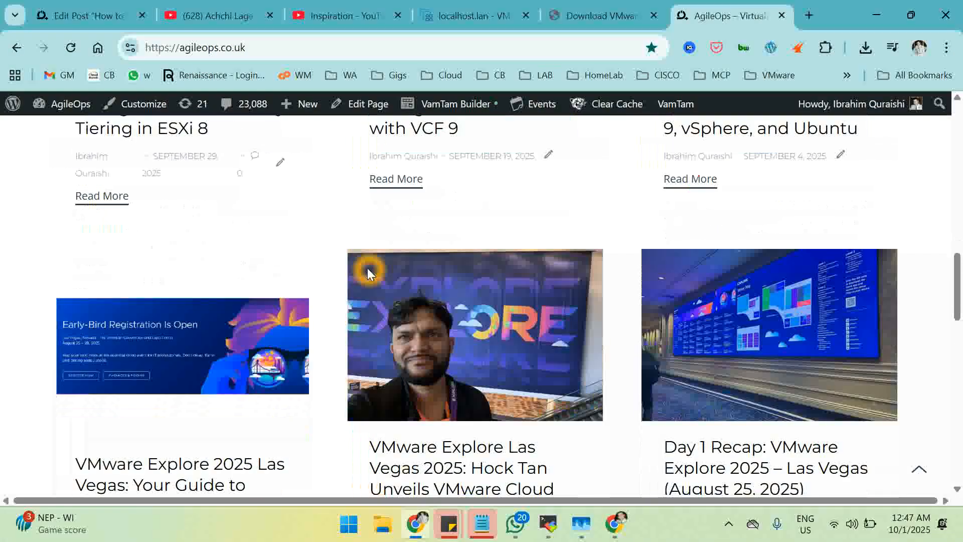
{"action": "scroll", "coordinate": [367, 267], "scroll_direction": "down", "scroll_amount": 3}
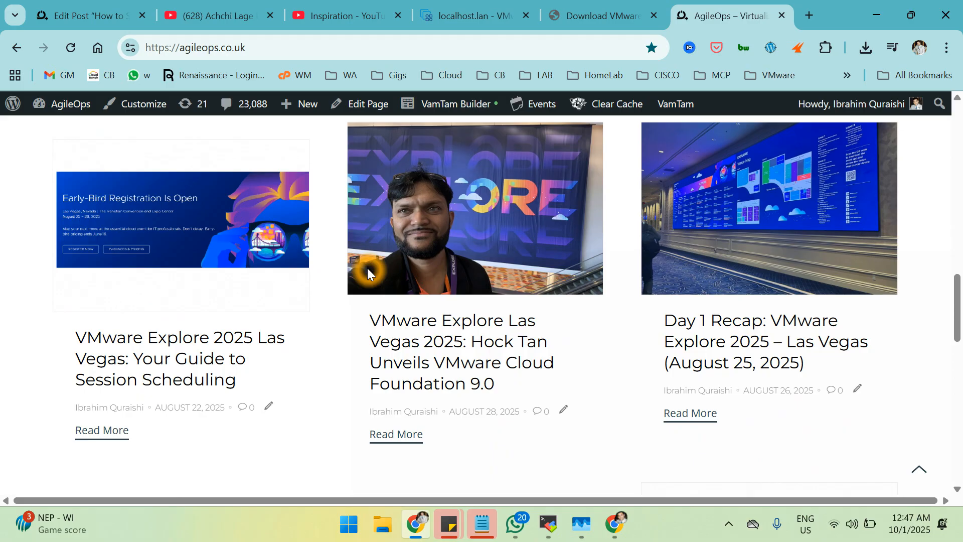
{"action": "scroll", "coordinate": [367, 268], "scroll_direction": "down", "scroll_amount": 5}
{"action": "scroll", "coordinate": [368, 268], "scroll_direction": "up", "scroll_amount": 9}
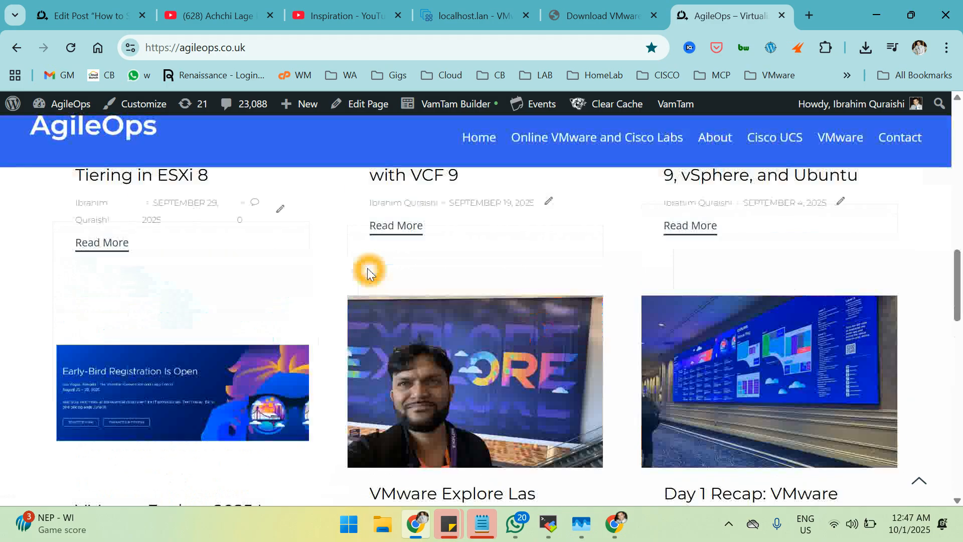
{"action": "scroll", "coordinate": [367, 271], "scroll_direction": "up", "scroll_amount": 12}
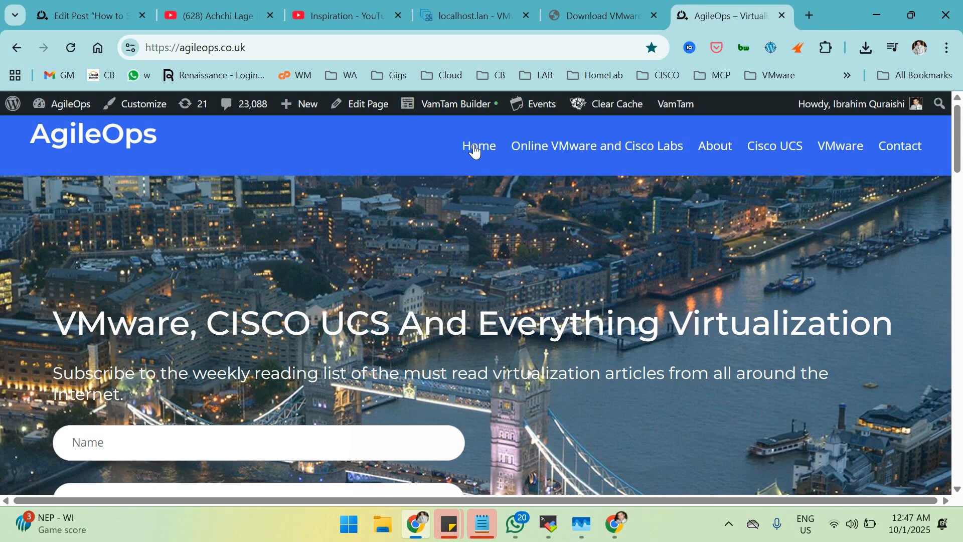
{"action": "scroll", "coordinate": [603, 329], "scroll_direction": "down", "scroll_amount": 10}
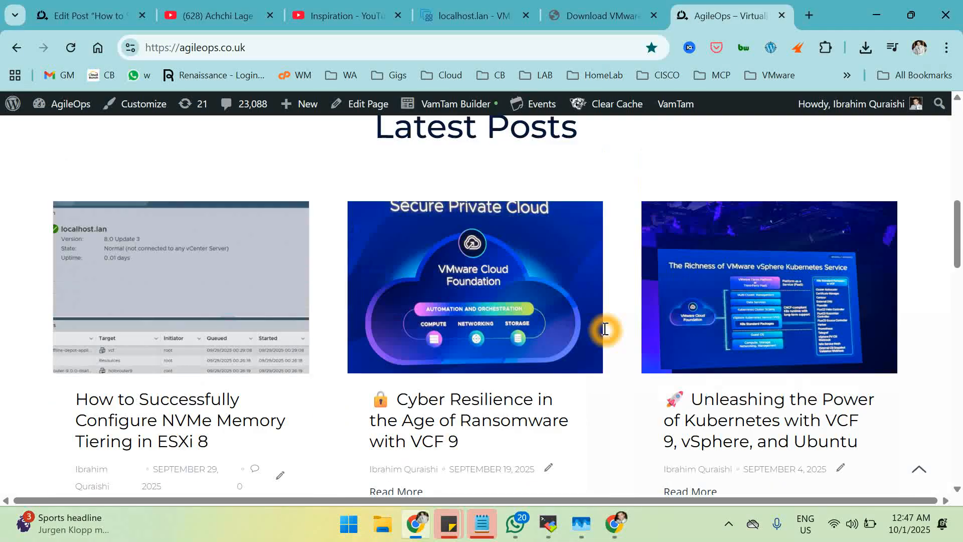
{"action": "scroll", "coordinate": [605, 329], "scroll_direction": "down", "scroll_amount": 5}
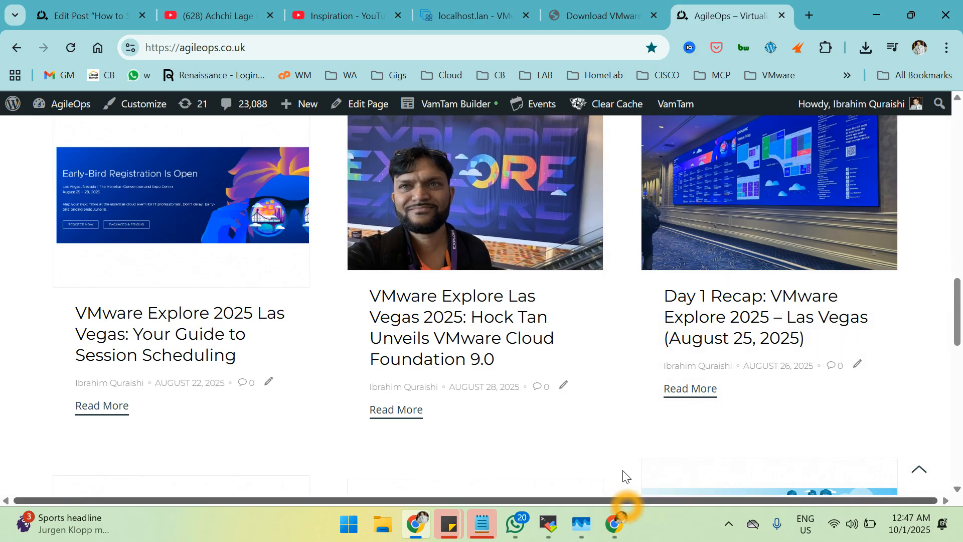
{"action": "scroll", "coordinate": [550, 309], "scroll_direction": "up", "scroll_amount": 5}
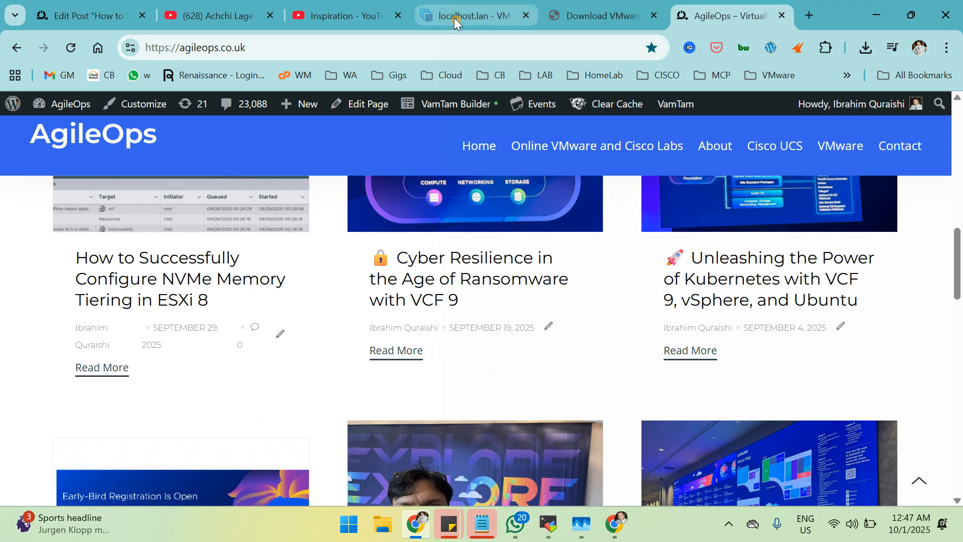
Return to the localhost.lan ESXi tab and wake the DC-WIN-01 console to its lock screen.
{"action": "left_click", "coordinate": [453, 17]}
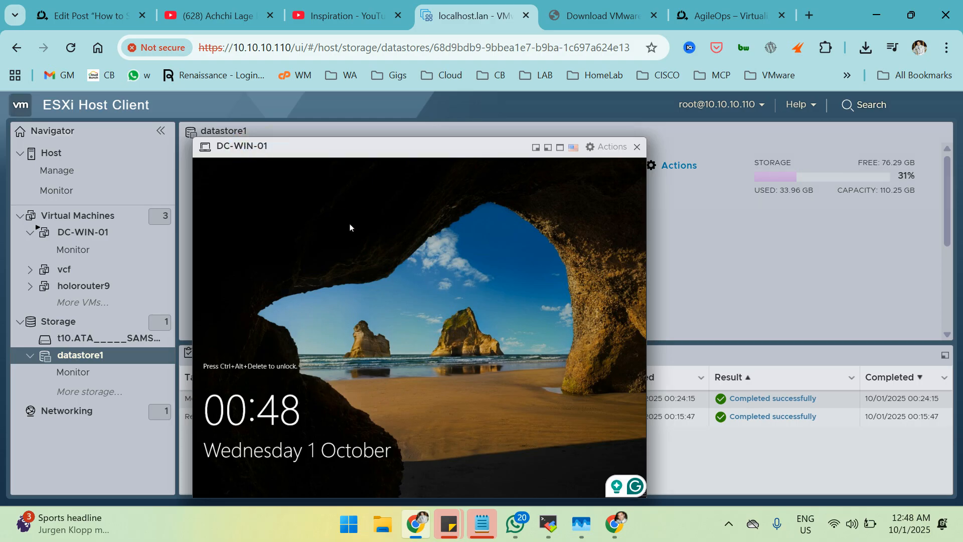
{"action": "left_click", "coordinate": [383, 348]}
{"action": "left_click", "coordinate": [339, 310]}
{"action": "left_click", "coordinate": [361, 276]}
{"action": "left_click", "coordinate": [372, 328]}
Launch Remote Desktop Connection from the Run prompt with mstsc.
{"action": "key", "text": "super+r"}
{"action": "type", "text": "mstsc"}
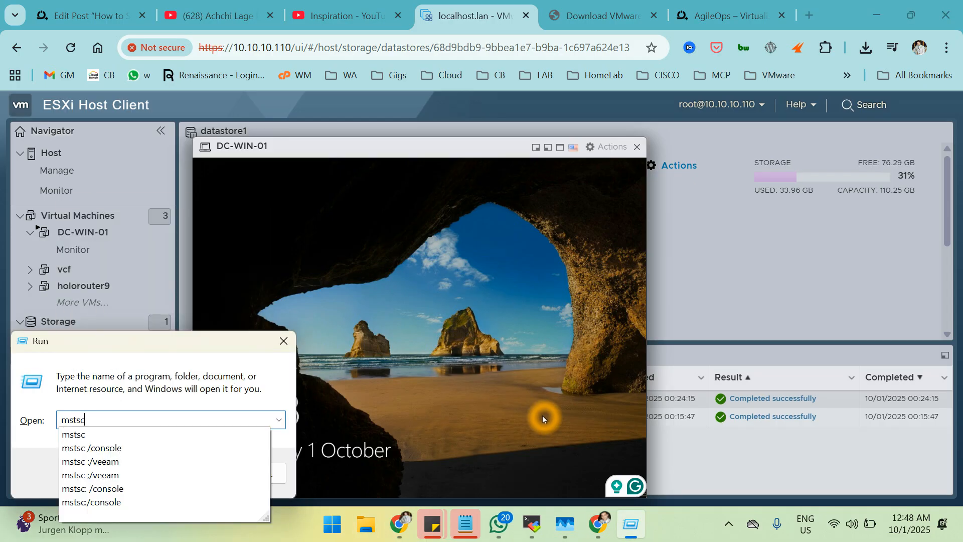
{"action": "key", "text": "Return"}
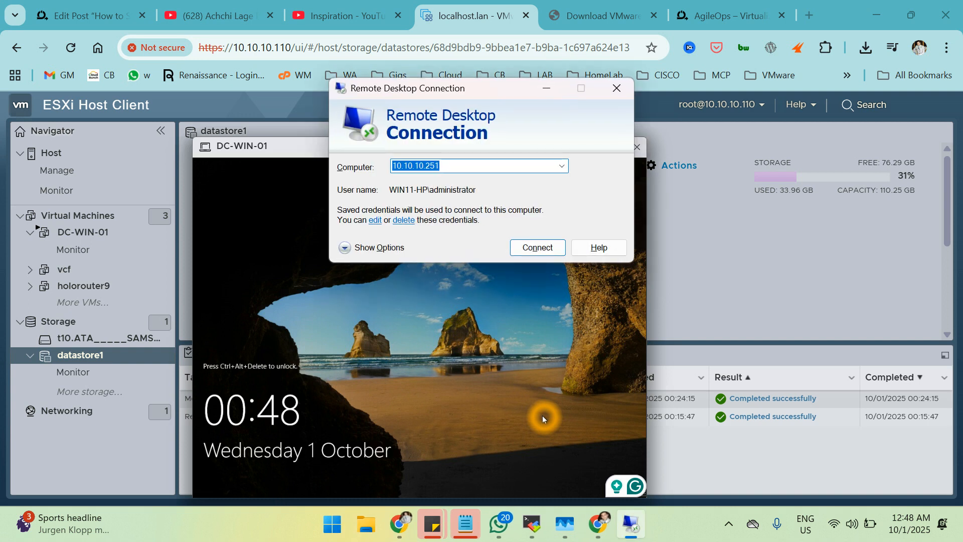
Change the computer address to 10.10.10.253 and connect, accepting the trust and certificate warnings.
{"action": "key", "text": "Right"}
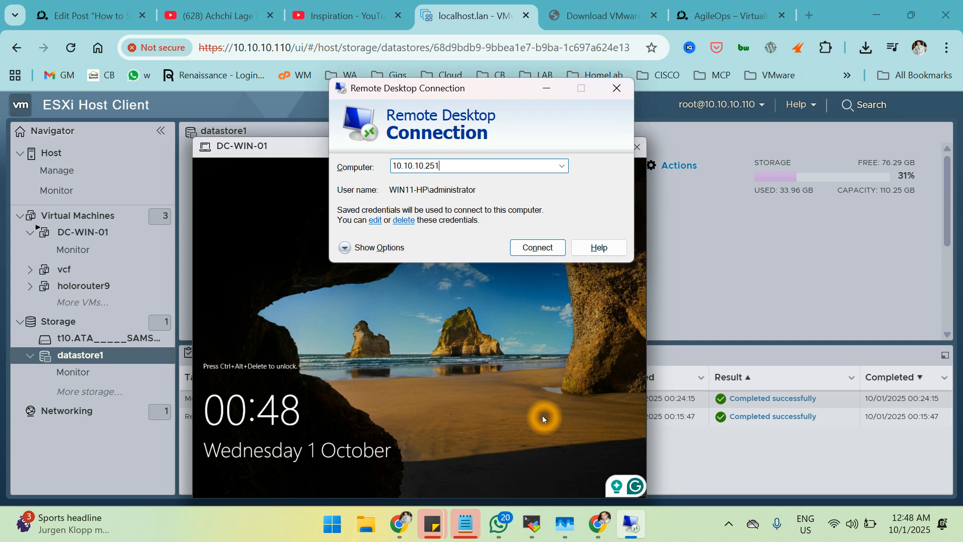
{"action": "key", "text": "Down"}
{"action": "key", "text": "Up"}
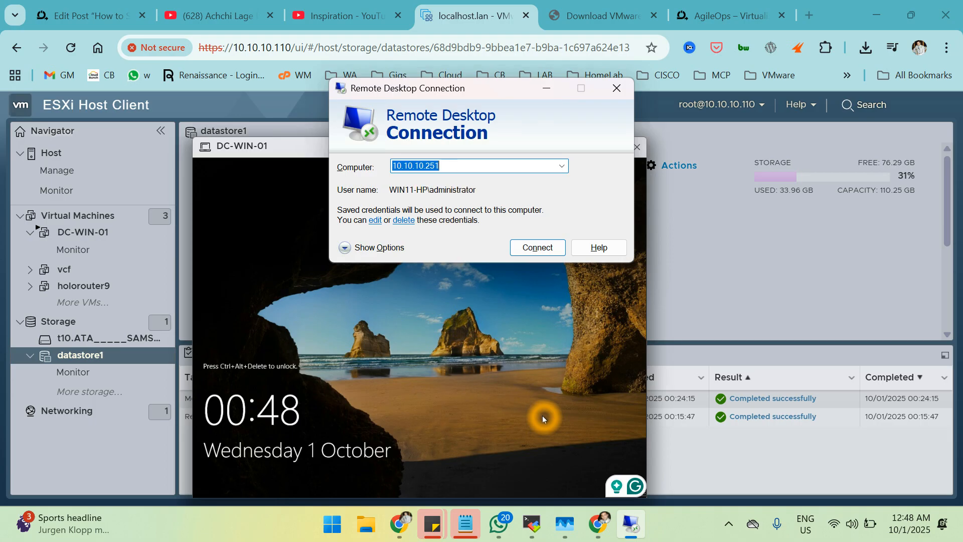
{"action": "key", "text": "Right"}
{"action": "key", "text": "BackSpace"}
{"action": "type", "text": "3"}
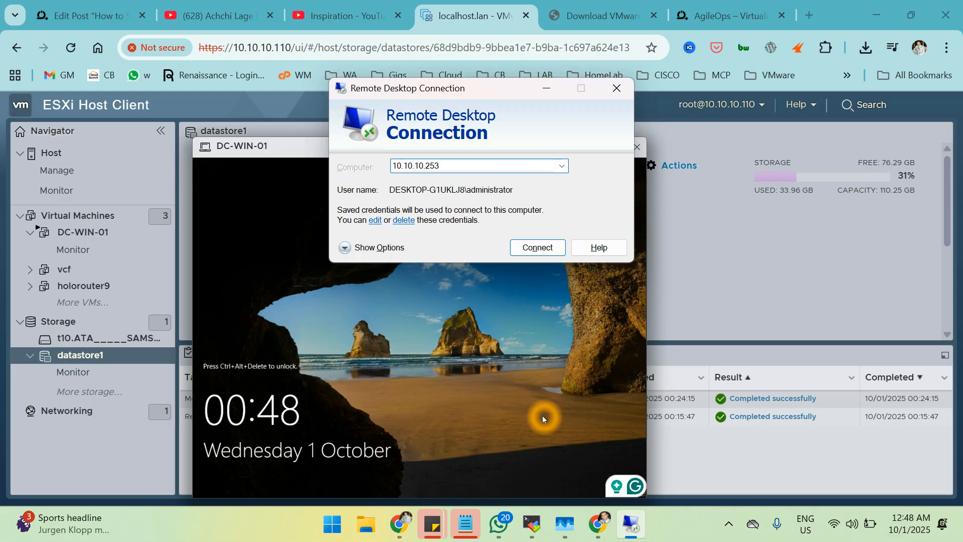
{"action": "key", "text": "Return"}
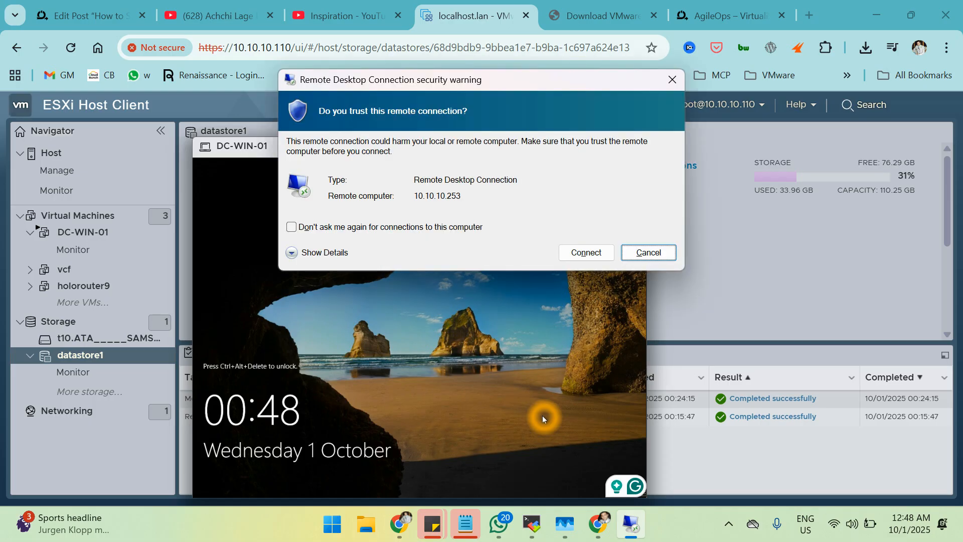
{"action": "left_click", "coordinate": [586, 253]}
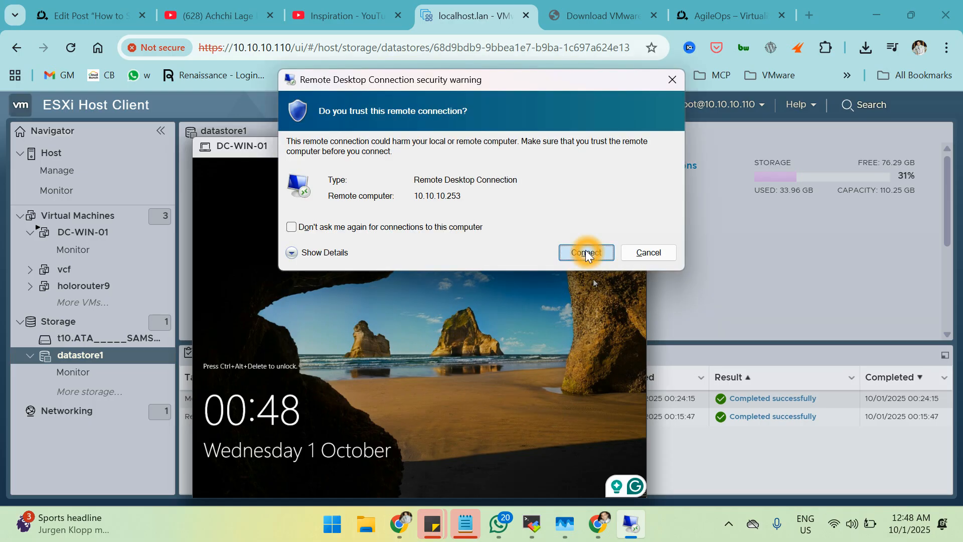
{"action": "left_click", "coordinate": [533, 303]}
{"action": "left_click", "coordinate": [443, 203]}
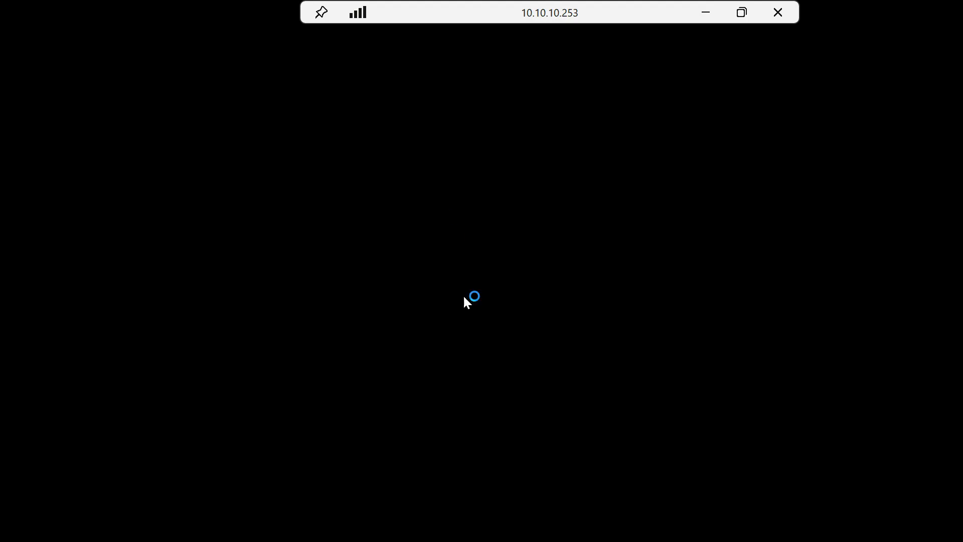
Dismiss the Windows Admin Center popup, show Local Server, and open the Ethernet0 (10.10.10.253) settings.
{"action": "left_click", "coordinate": [480, 352]}
{"action": "left_click", "coordinate": [275, 360]}
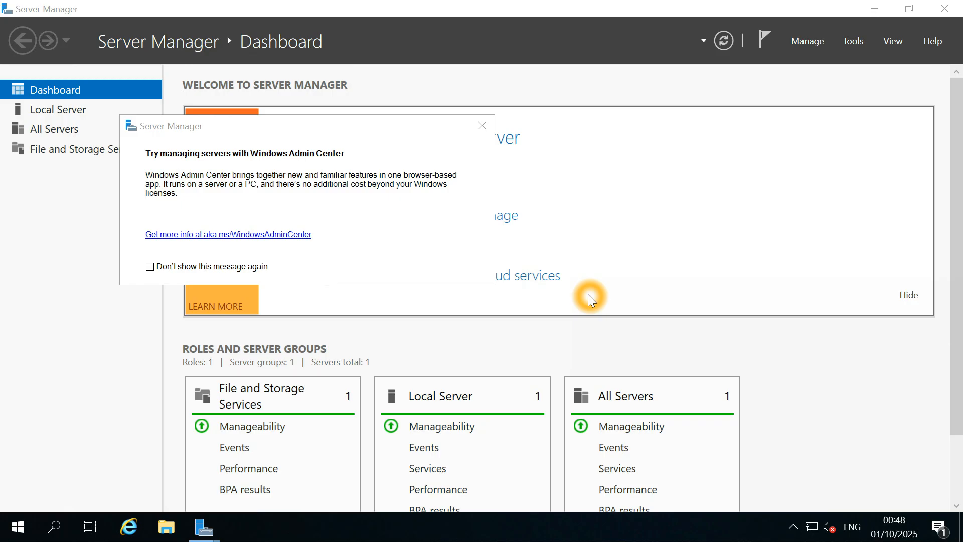
{"action": "left_click", "coordinate": [76, 111]}
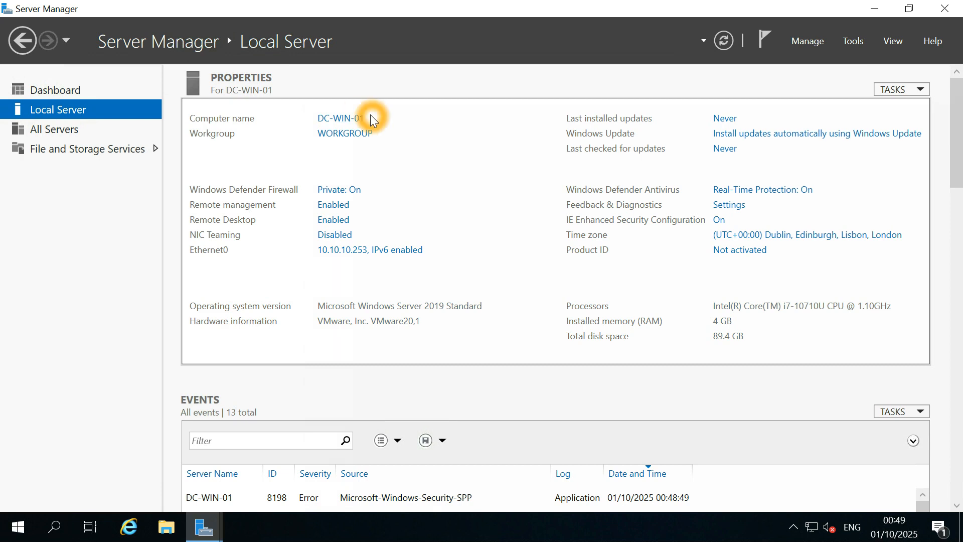
{"action": "left_click", "coordinate": [331, 258]}
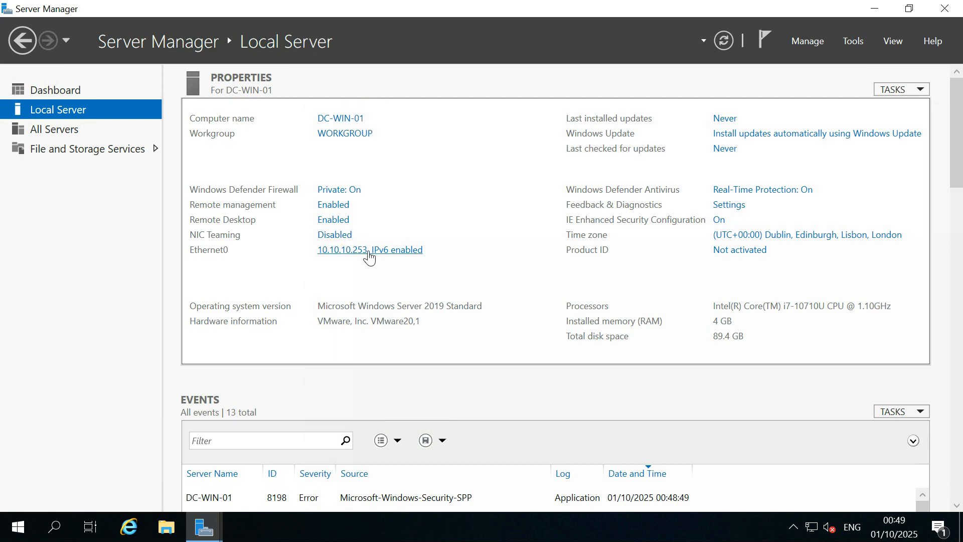
{"action": "left_click", "coordinate": [337, 258]}
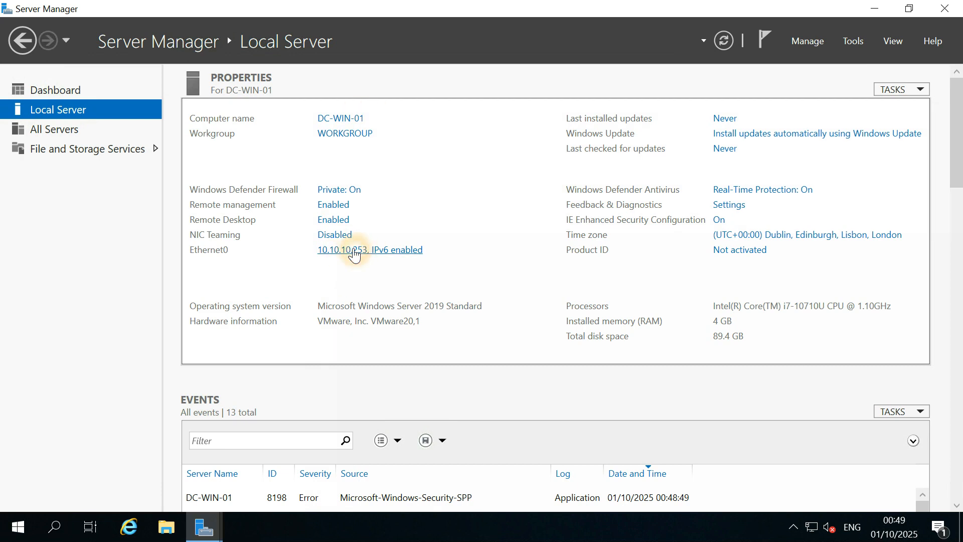
{"action": "left_click", "coordinate": [337, 258]}
Confirm Ethernet0's static IPv4 settings with preferred DNS 10.10.10.252 and close all network windows.
{"action": "double_click", "coordinate": [216, 125]}
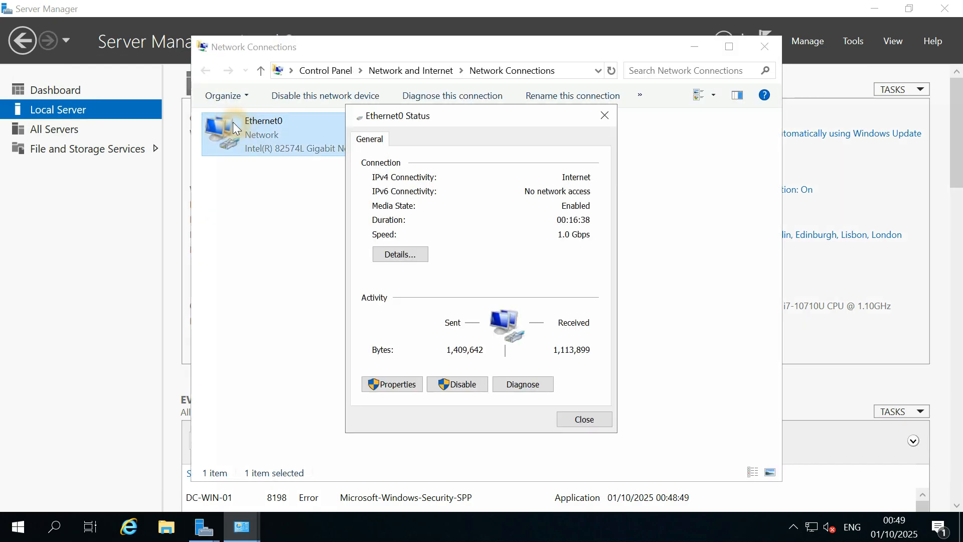
{"action": "left_click", "coordinate": [405, 386]}
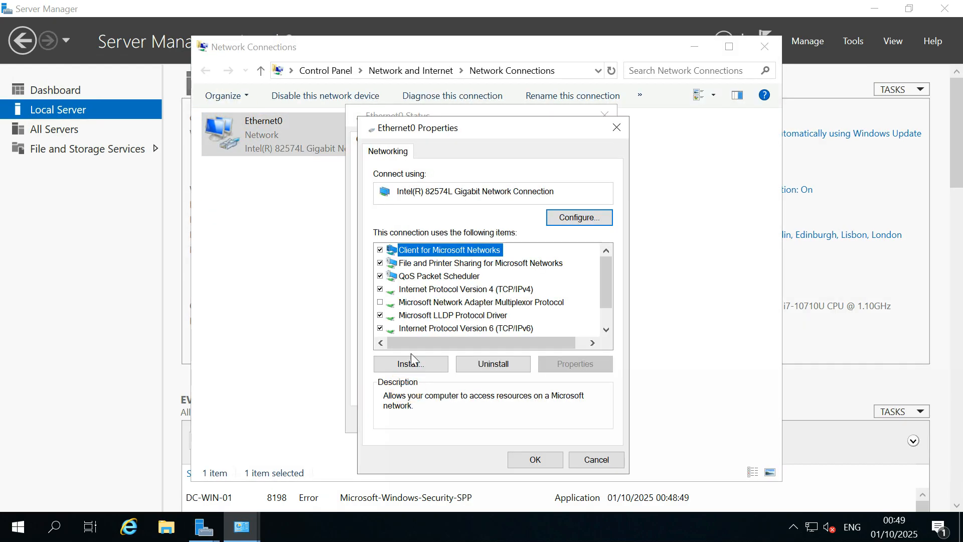
{"action": "double_click", "coordinate": [474, 294]}
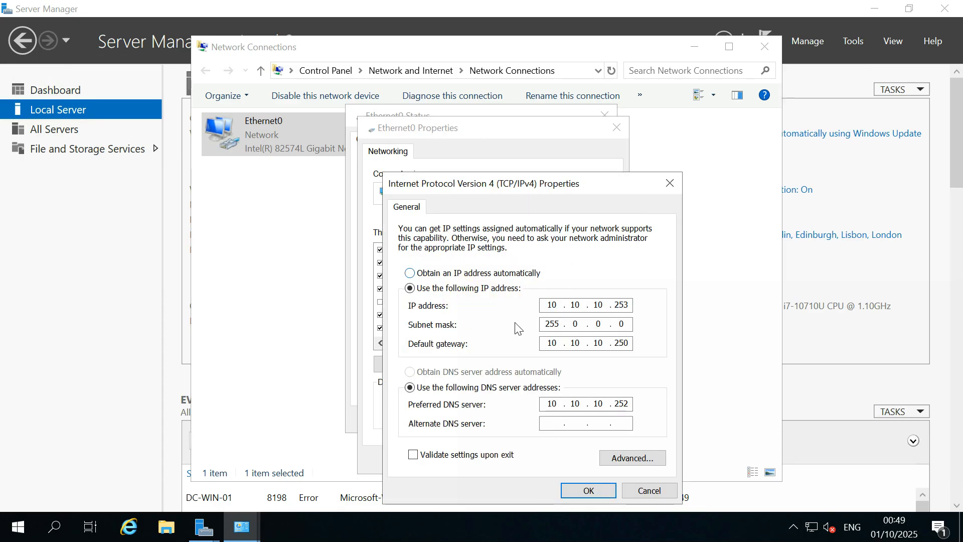
{"action": "left_click", "coordinate": [595, 409]}
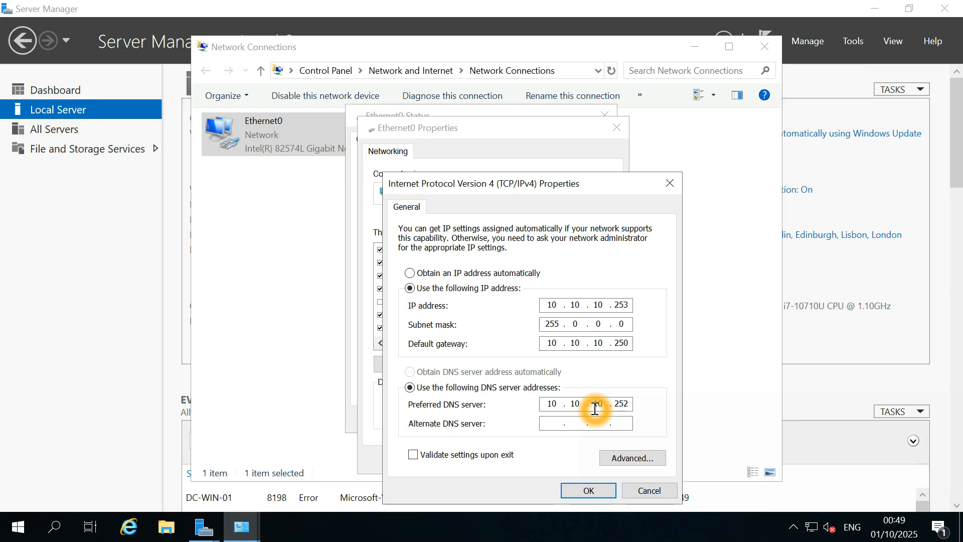
{"action": "left_click", "coordinate": [590, 421]}
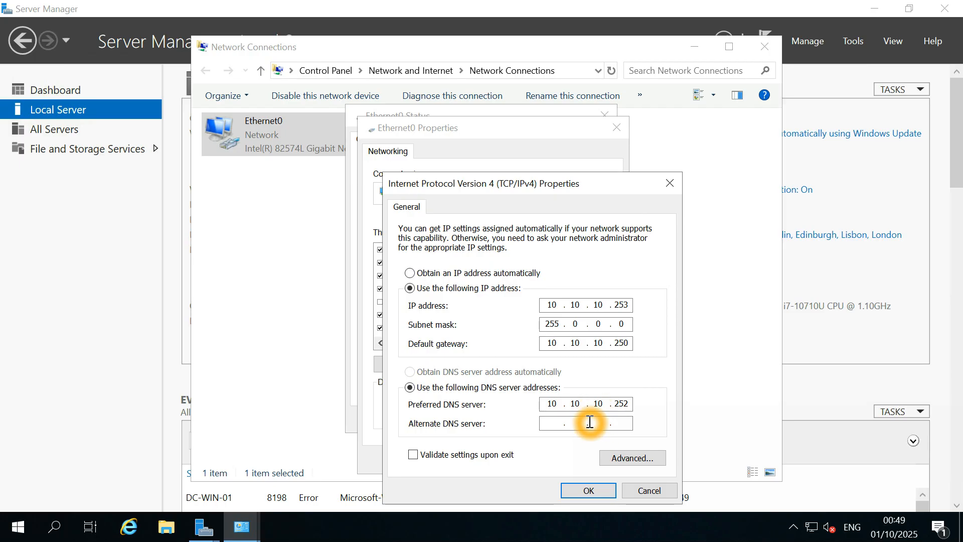
{"action": "left_click", "coordinate": [589, 488]}
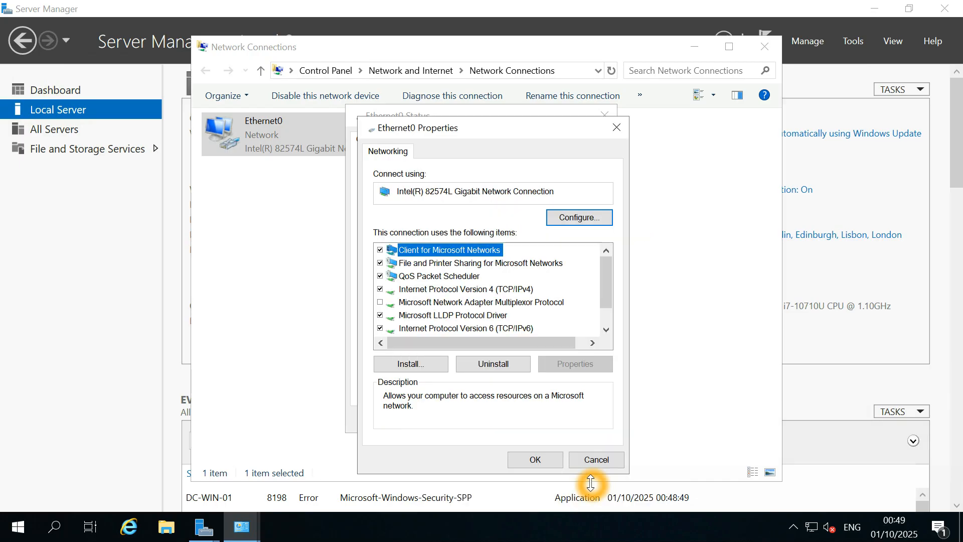
{"action": "left_click", "coordinate": [545, 457]}
{"action": "left_click", "coordinate": [569, 430]}
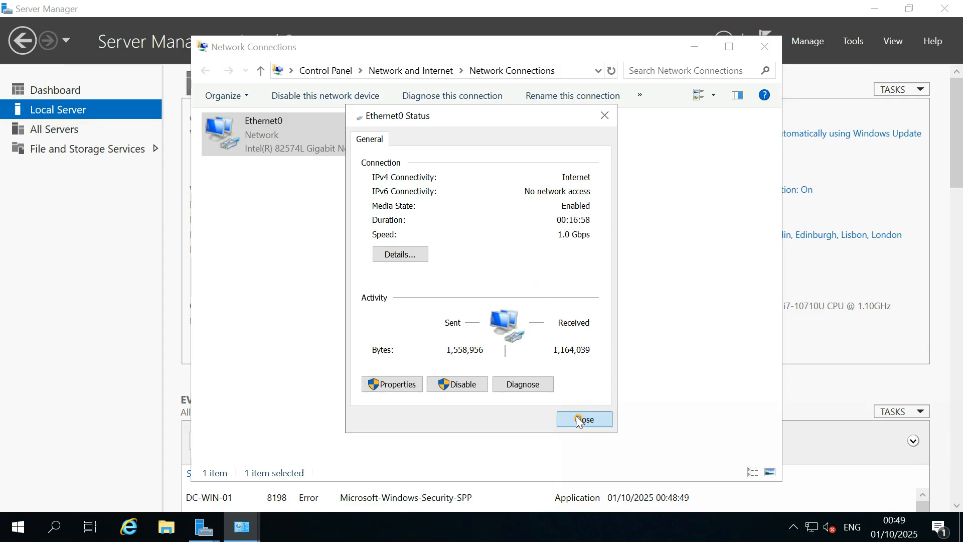
{"action": "left_click", "coordinate": [765, 47]}
{"action": "left_click", "coordinate": [812, 45]}
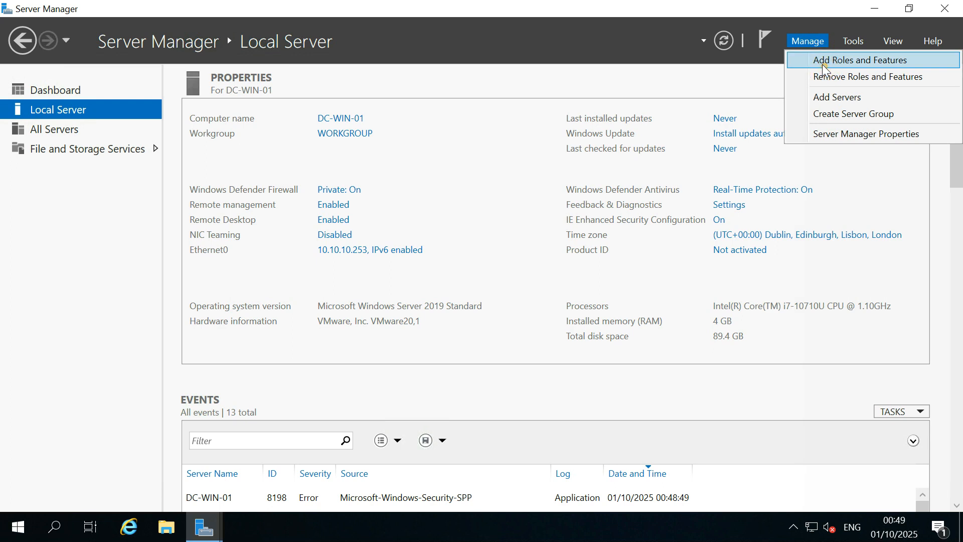
Start Add Roles and Features with role-based installation and DC-WIN-01 as the destination server.
{"action": "left_click", "coordinate": [822, 61]}
{"action": "left_click", "coordinate": [462, 473]}
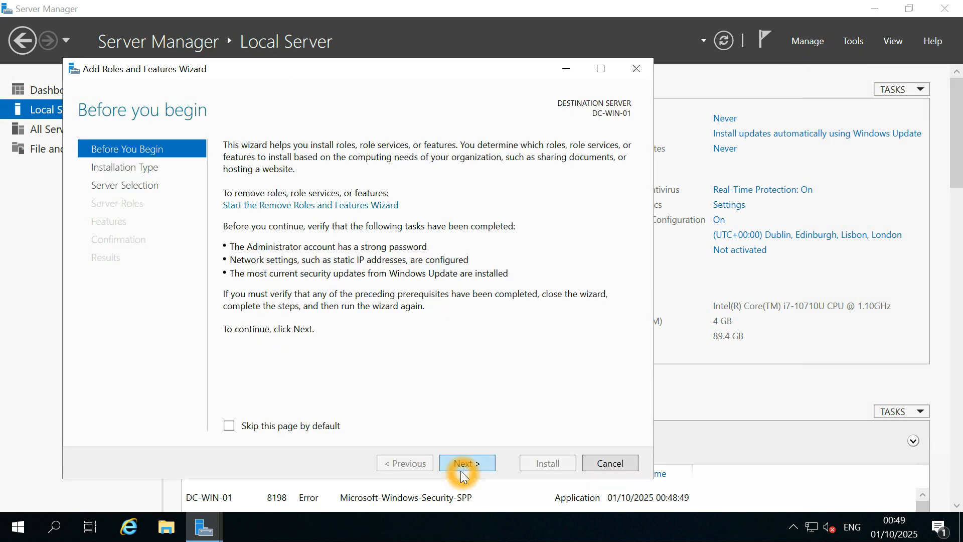
{"action": "left_click", "coordinate": [462, 472]}
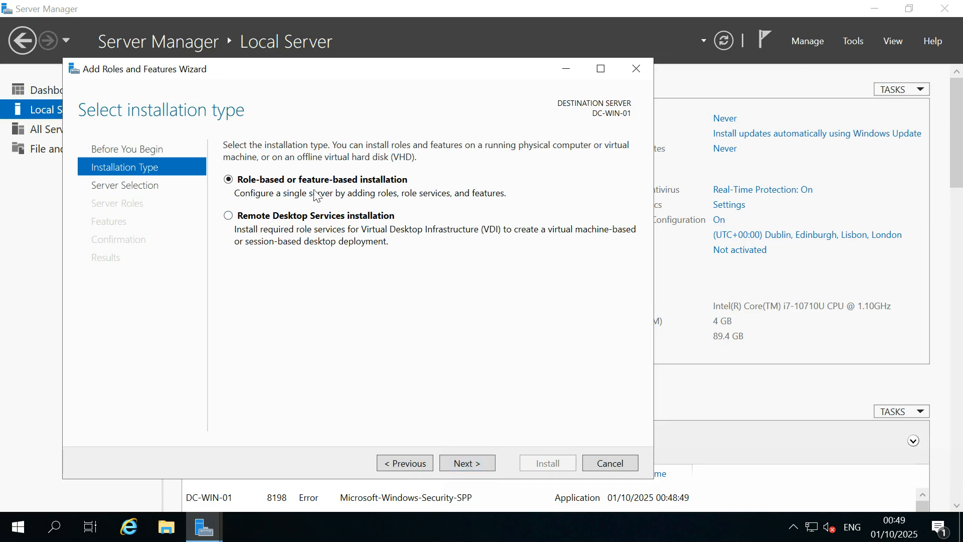
{"action": "left_click", "coordinate": [272, 192]}
{"action": "left_click", "coordinate": [484, 471]}
{"action": "left_click", "coordinate": [464, 462]}
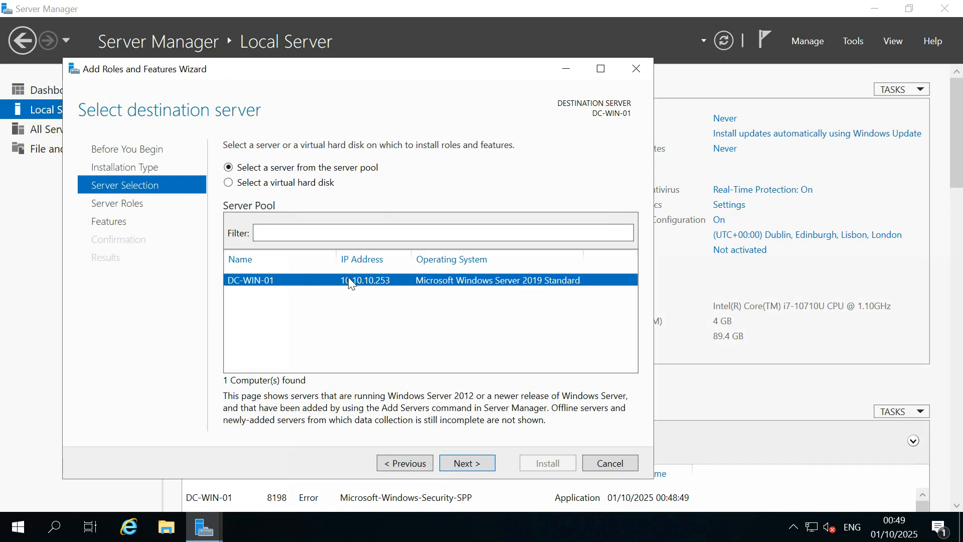
{"action": "left_click", "coordinate": [483, 466]}
{"action": "left_click", "coordinate": [463, 462]}
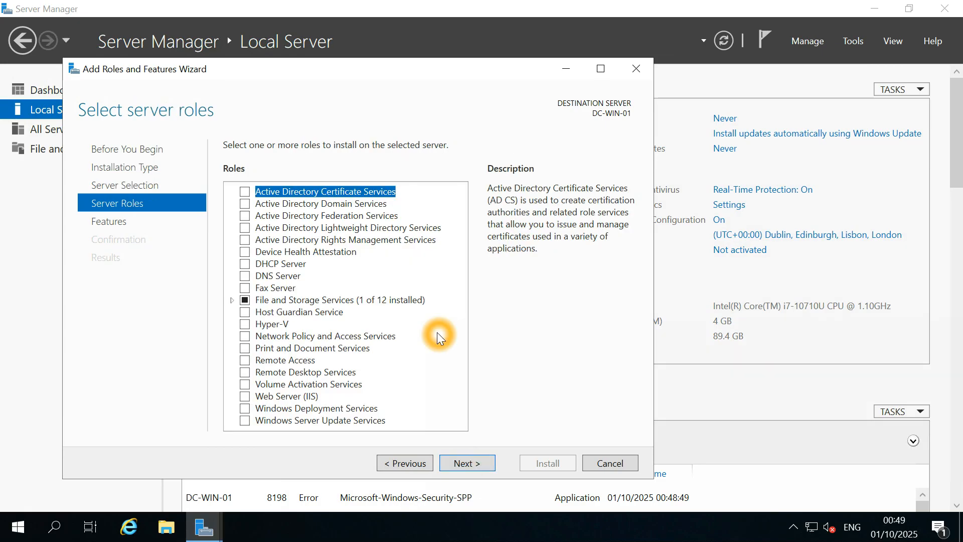
Tick Active Directory Domain Services and DNS Server, accepting the required management features for each.
{"action": "left_click", "coordinate": [249, 205]}
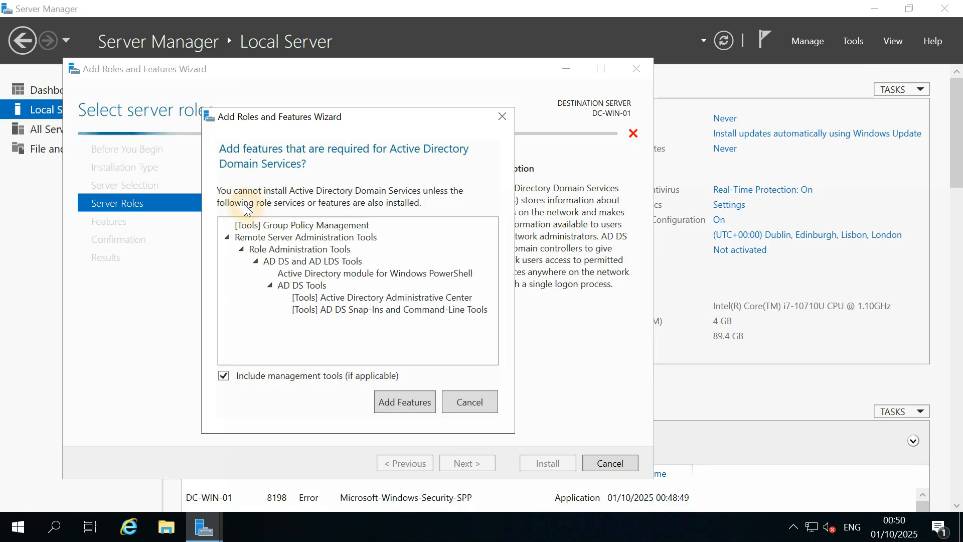
{"action": "left_click", "coordinate": [402, 399]}
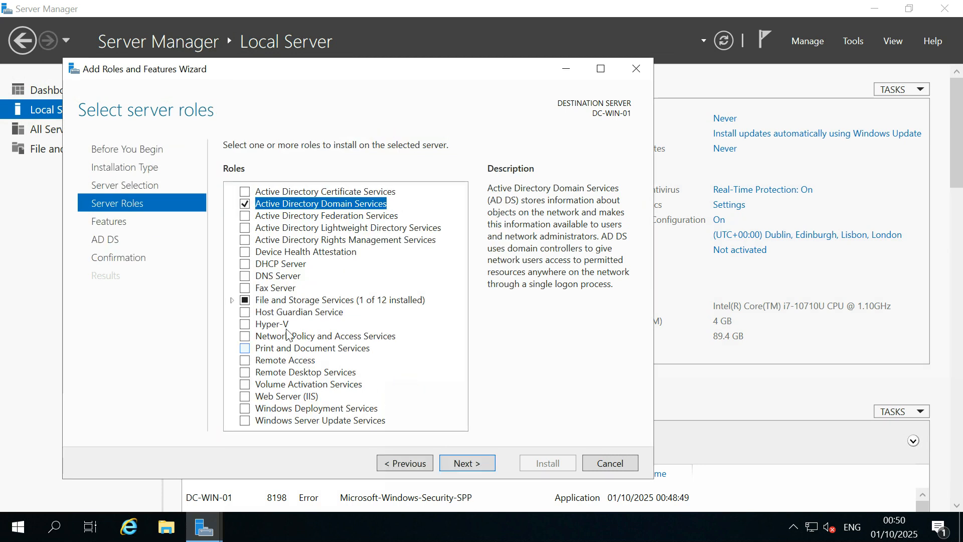
{"action": "left_click", "coordinate": [247, 276]}
{"action": "left_click", "coordinate": [401, 394]}
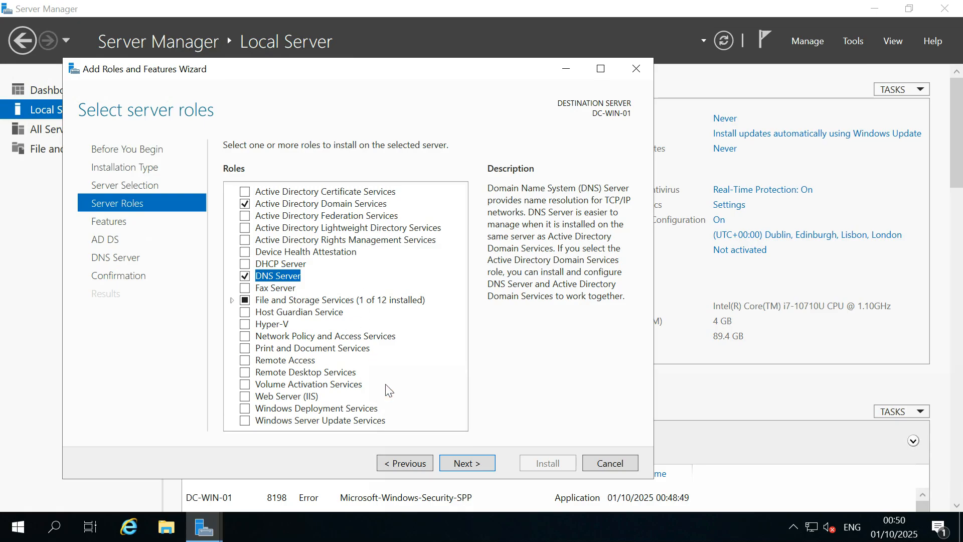
{"action": "left_click", "coordinate": [411, 395]}
{"action": "left_click", "coordinate": [411, 396]}
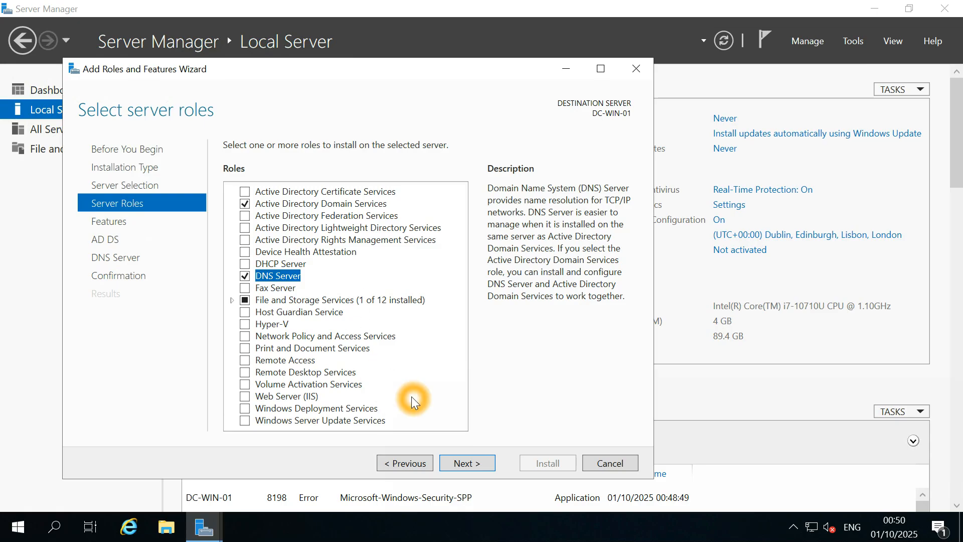
{"action": "left_click", "coordinate": [409, 380]}
{"action": "left_click", "coordinate": [409, 380]}
{"action": "left_click", "coordinate": [253, 422]}
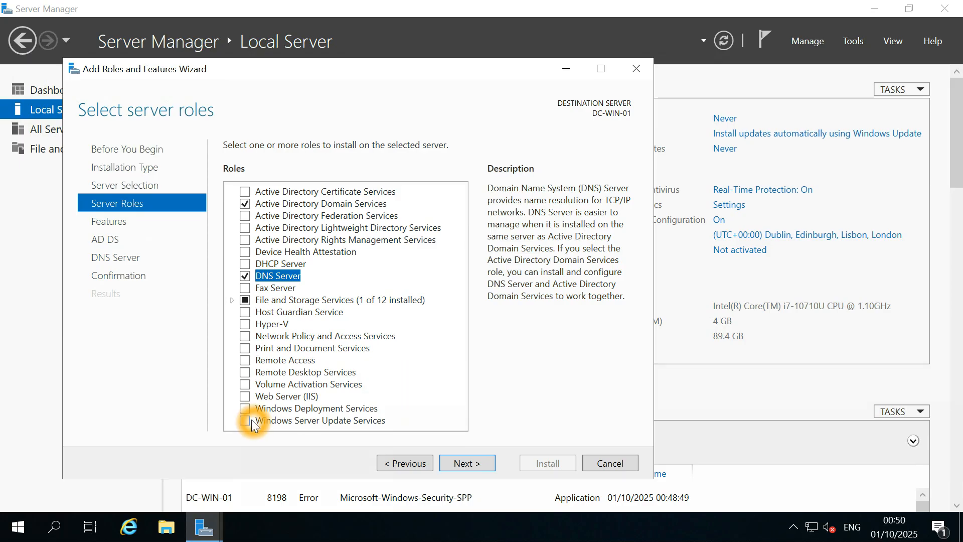
{"action": "left_click", "coordinate": [305, 424]}
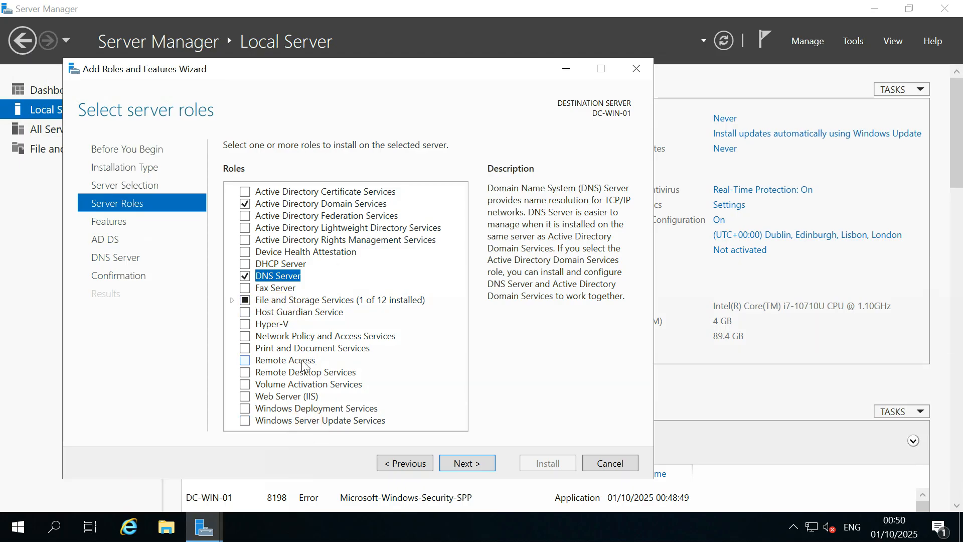
Expand File and Storage Services to review its installed components.
{"action": "left_click", "coordinate": [232, 300]}
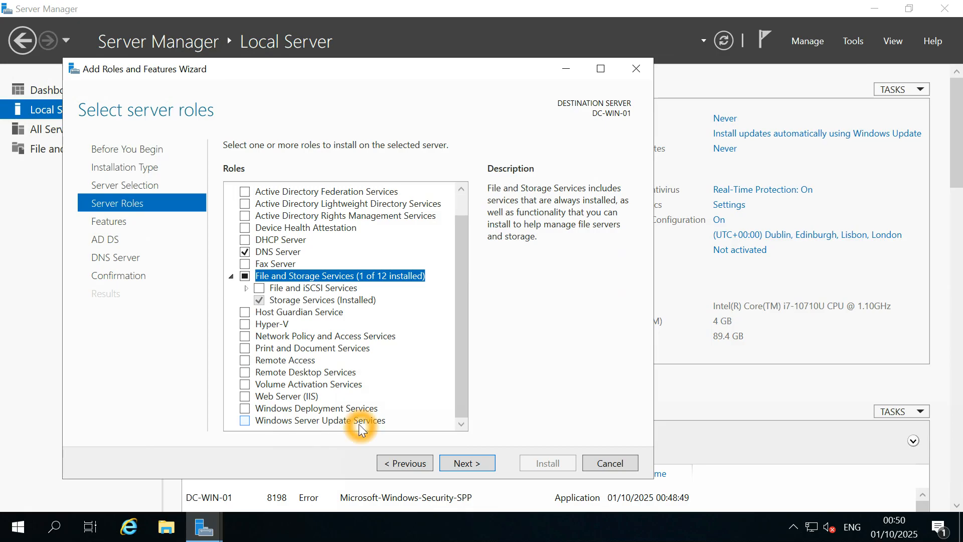
{"action": "left_click", "coordinate": [381, 425]}
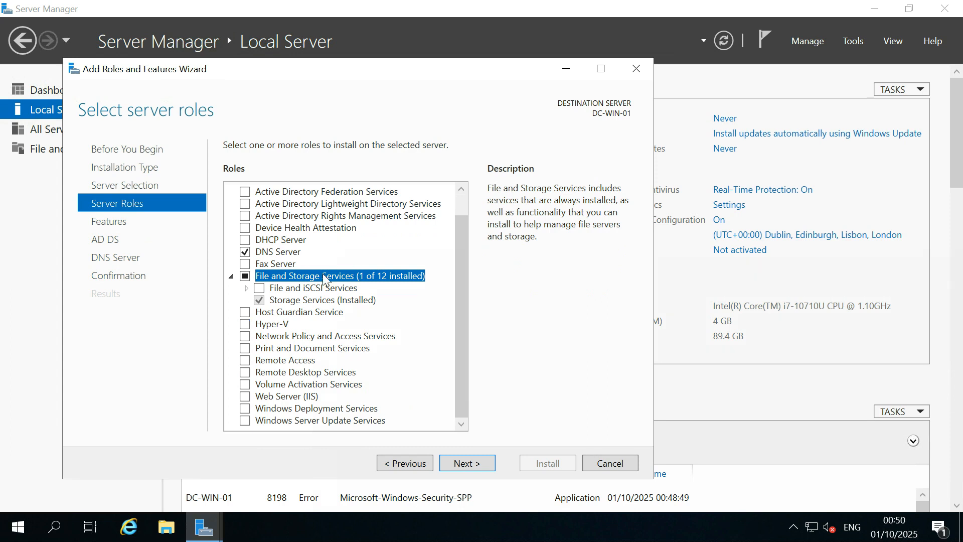
{"action": "scroll", "coordinate": [296, 221], "scroll_direction": "up", "scroll_amount": 1}
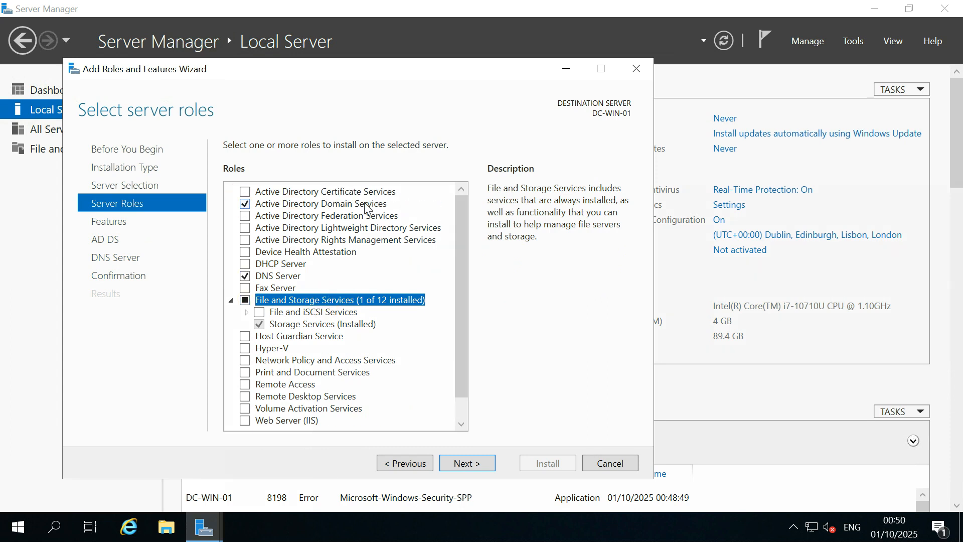
Scroll through the Features page without changes and continue to the AD DS information page.
{"action": "left_click", "coordinate": [478, 464]}
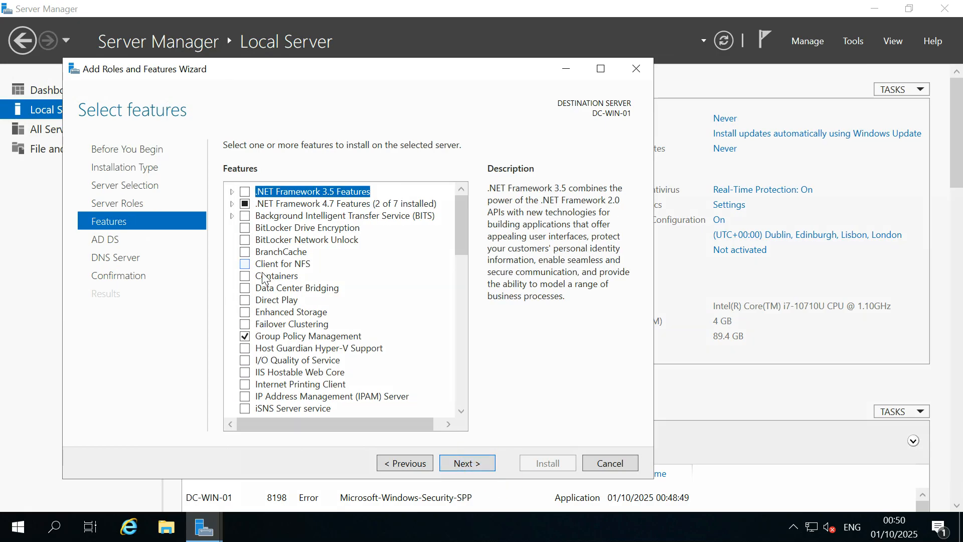
{"action": "left_click", "coordinate": [461, 241]}
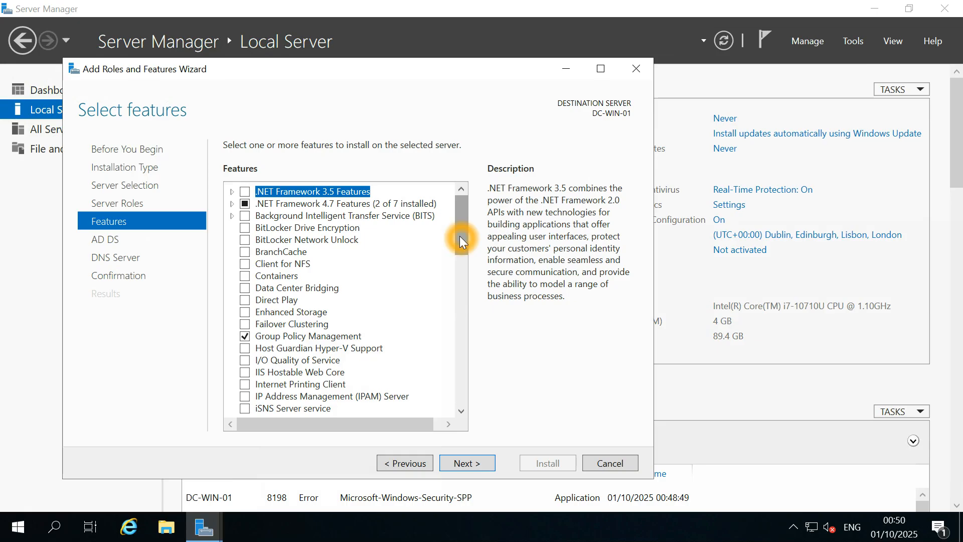
{"action": "left_click_drag", "start_coordinate": [461, 241], "coordinate": [464, 312]}
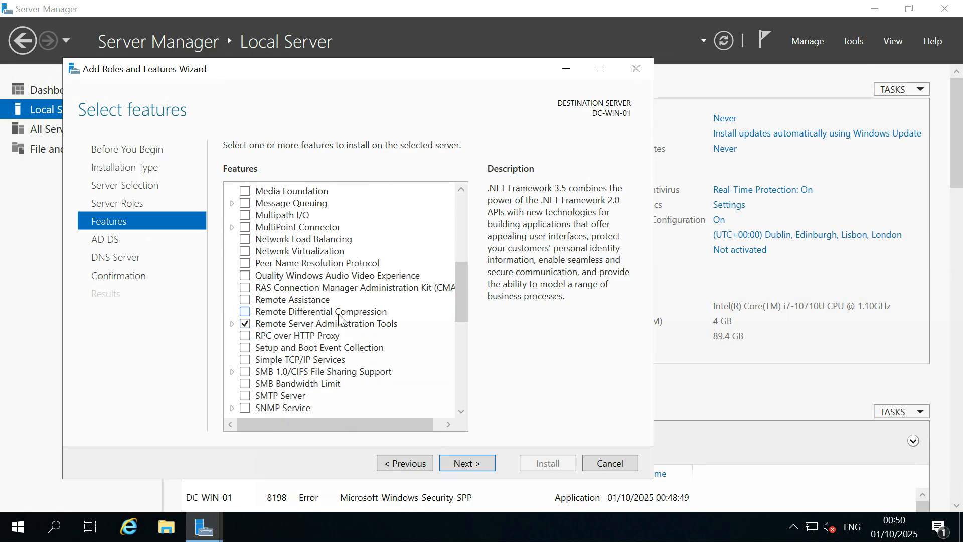
{"action": "left_click_drag", "start_coordinate": [464, 297], "coordinate": [464, 202]}
{"action": "left_click", "coordinate": [469, 462]}
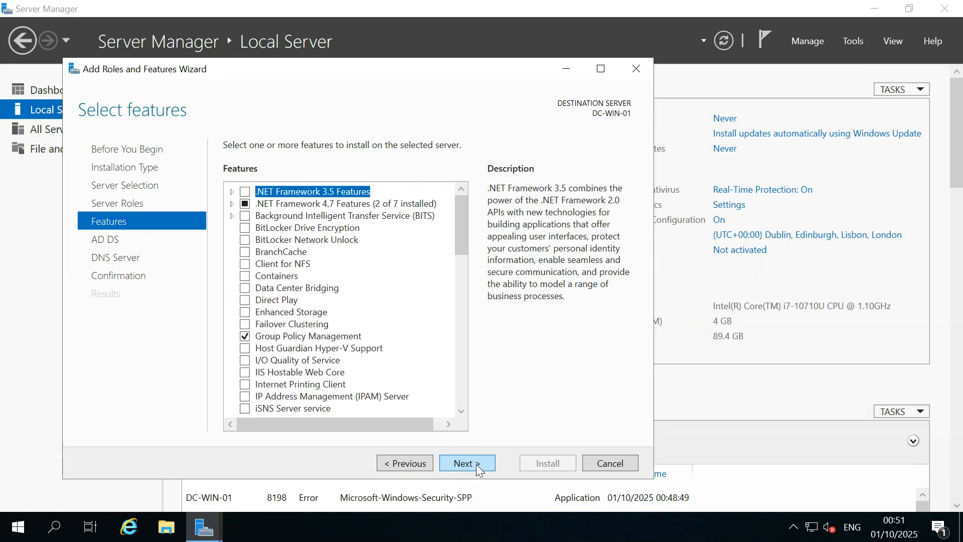
{"action": "left_click", "coordinate": [475, 466]}
Pass the DNS Server and Confirmation pages and install AD DS and DNS Server on DC-WIN-01.
{"action": "left_click", "coordinate": [475, 466]}
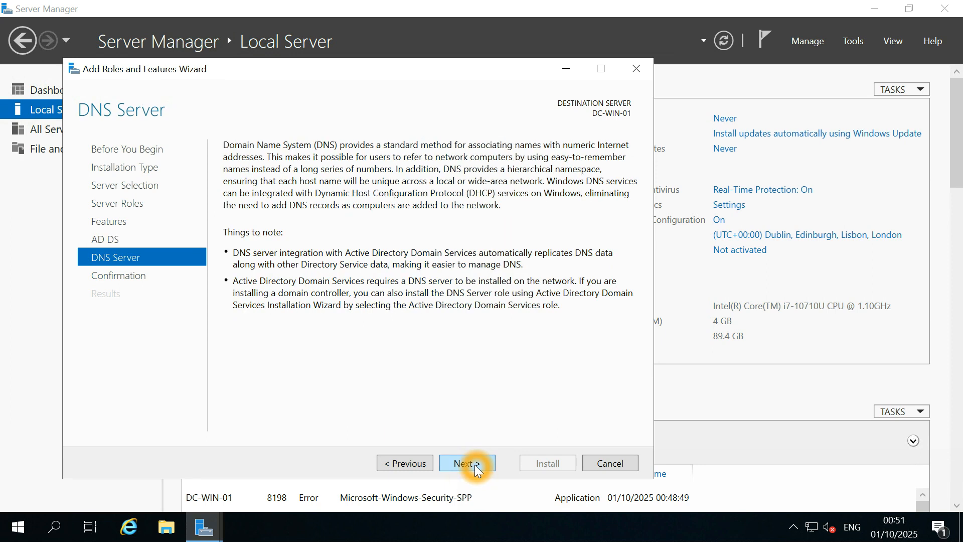
{"action": "left_click", "coordinate": [475, 465]}
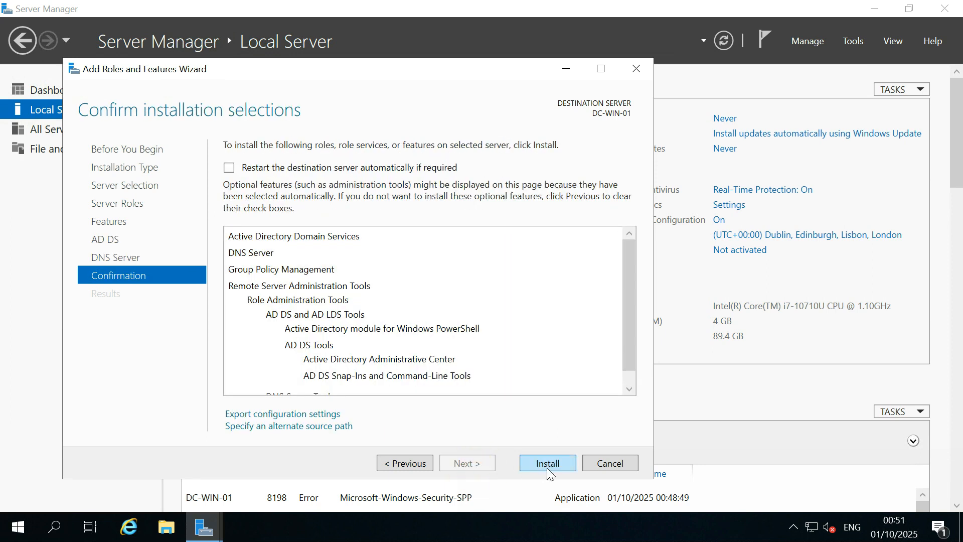
{"action": "left_click", "coordinate": [629, 389]}
{"action": "left_click", "coordinate": [629, 388]}
{"action": "left_click", "coordinate": [557, 467]}
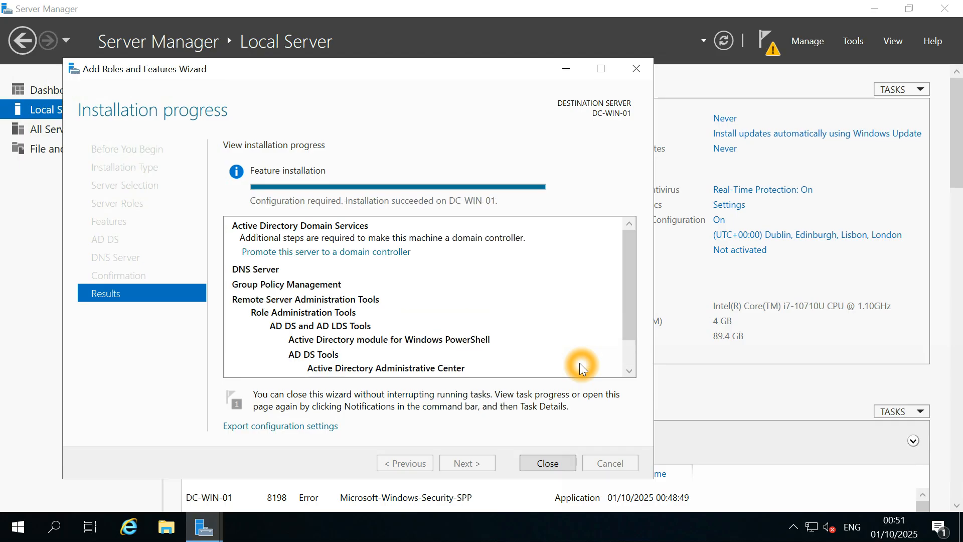
Close the finished Add Roles wizard and the Windows Admin Center tip, then view the AD DS post-deployment notice.
{"action": "left_click", "coordinate": [558, 467]}
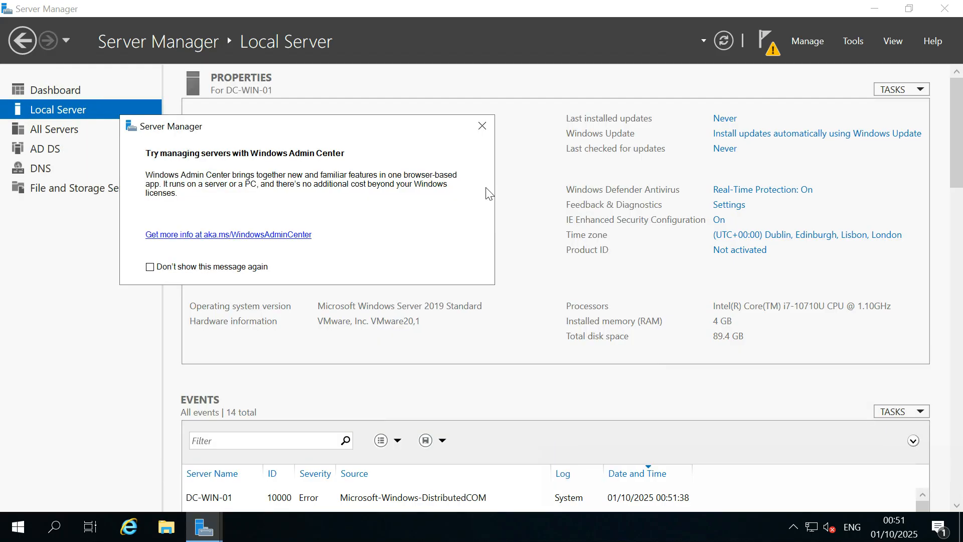
{"action": "left_click", "coordinate": [482, 126]}
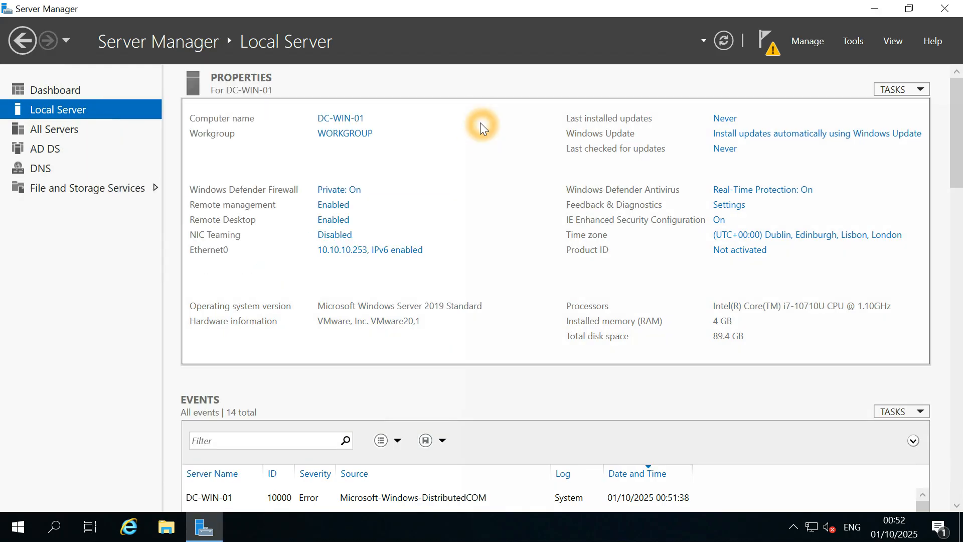
{"action": "left_click", "coordinate": [768, 41]}
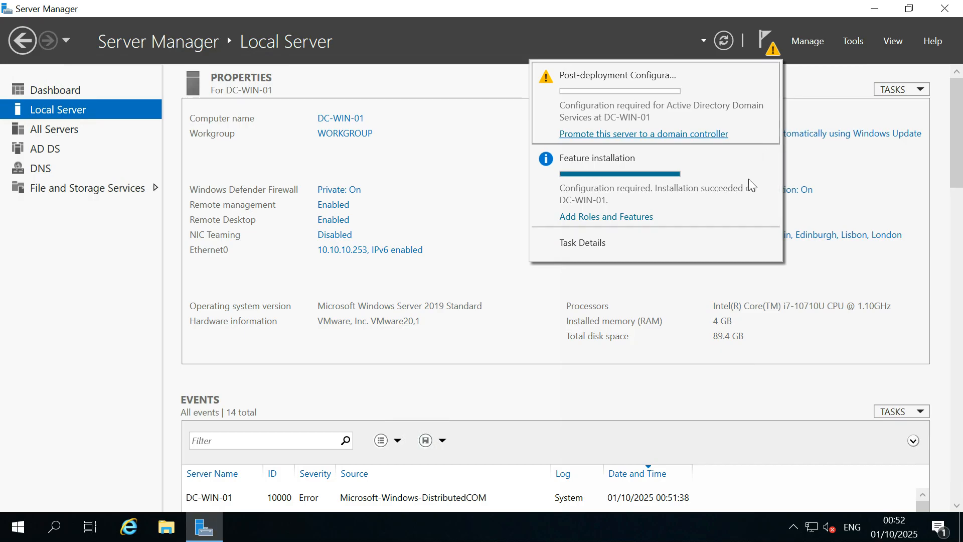
{"action": "left_click", "coordinate": [630, 175]}
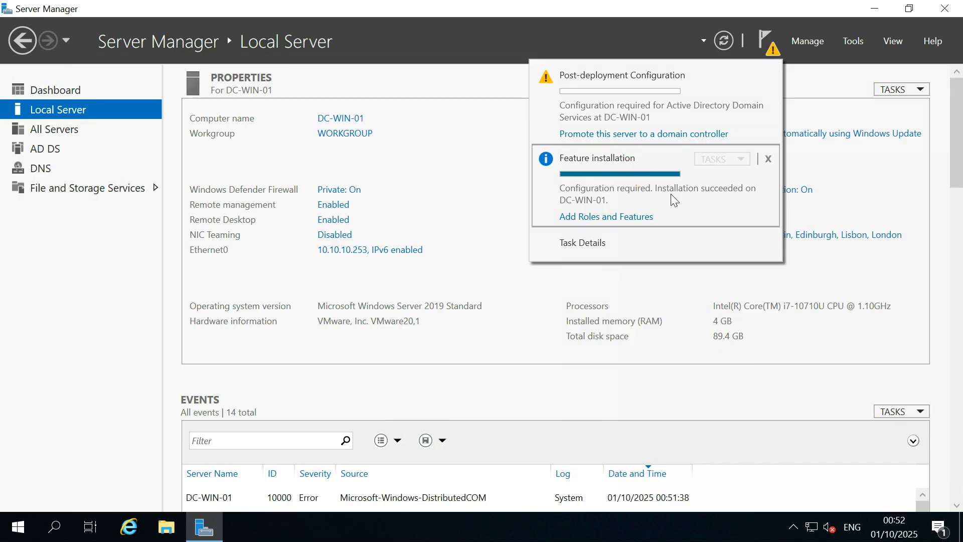
Start the promotion, keeping 'Add a domain controller to an existing domain' with domain agileops.co.uk.
{"action": "left_click", "coordinate": [608, 134]}
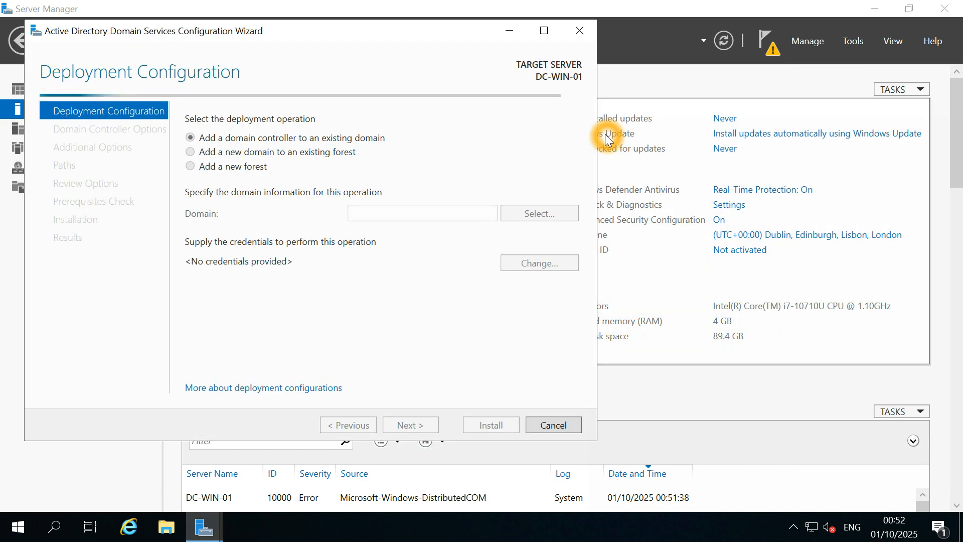
{"action": "left_click", "coordinate": [354, 213]}
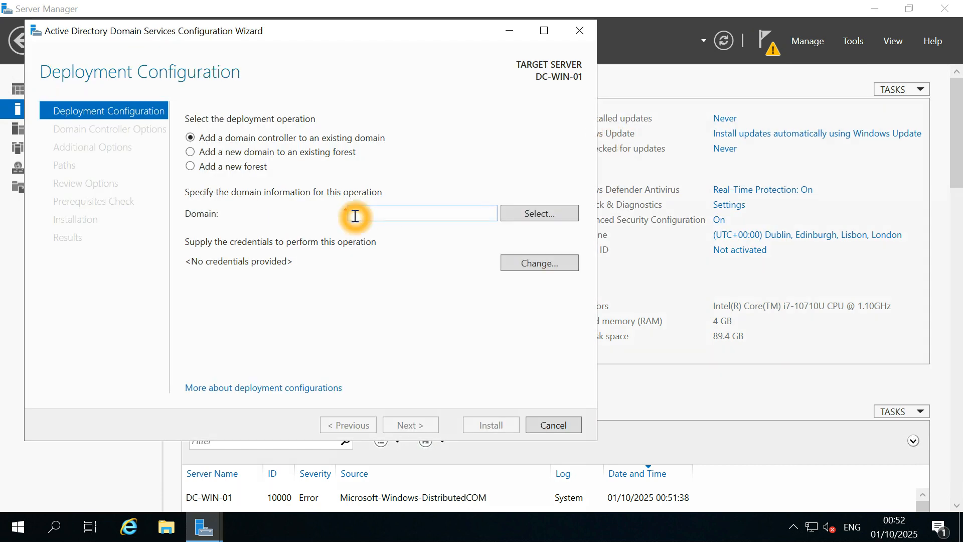
{"action": "left_click", "coordinate": [381, 214]}
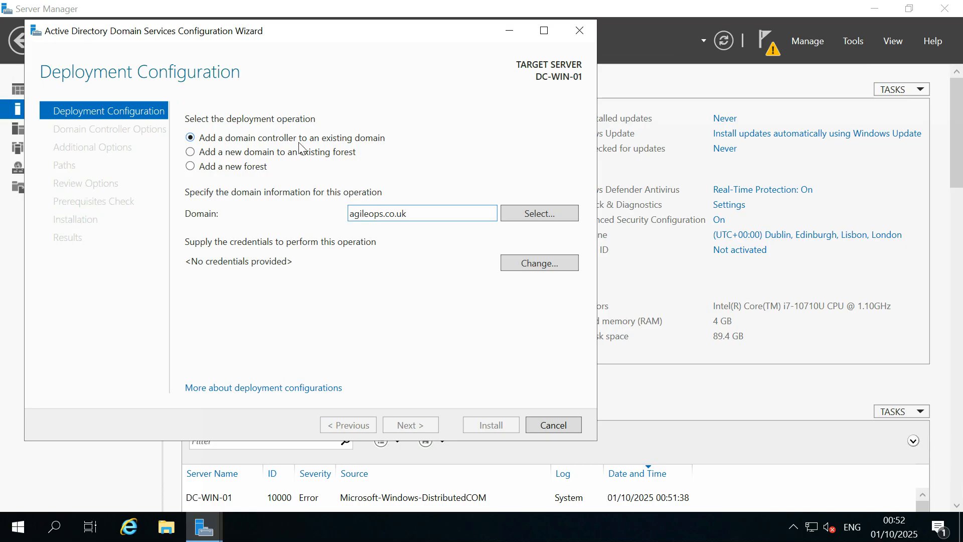
{"action": "left_click", "coordinate": [365, 140]}
{"action": "left_click", "coordinate": [214, 159]}
{"action": "left_click", "coordinate": [356, 162]}
{"action": "left_click", "coordinate": [216, 175]}
{"action": "left_click", "coordinate": [246, 176]}
{"action": "left_click_drag", "start_coordinate": [408, 212], "coordinate": [321, 213]}
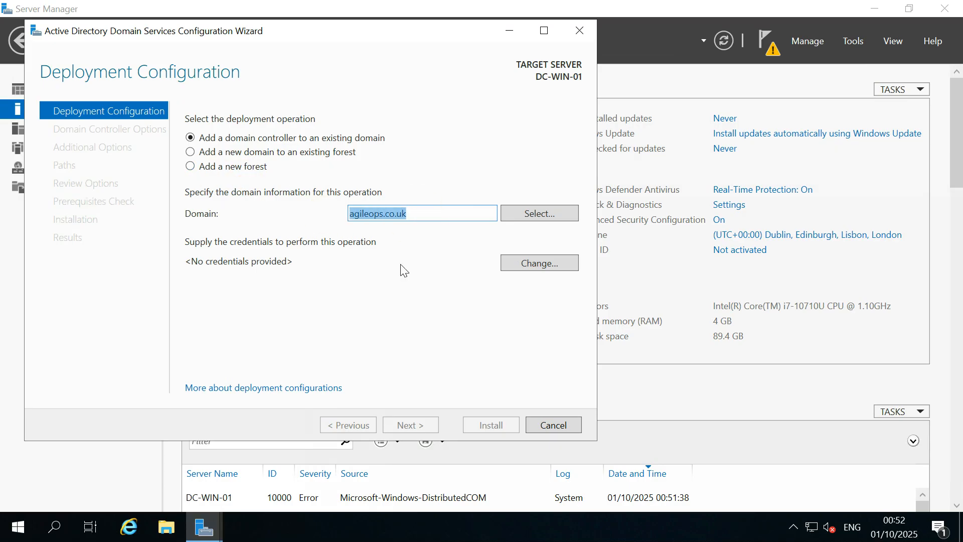
{"action": "left_click", "coordinate": [429, 283]}
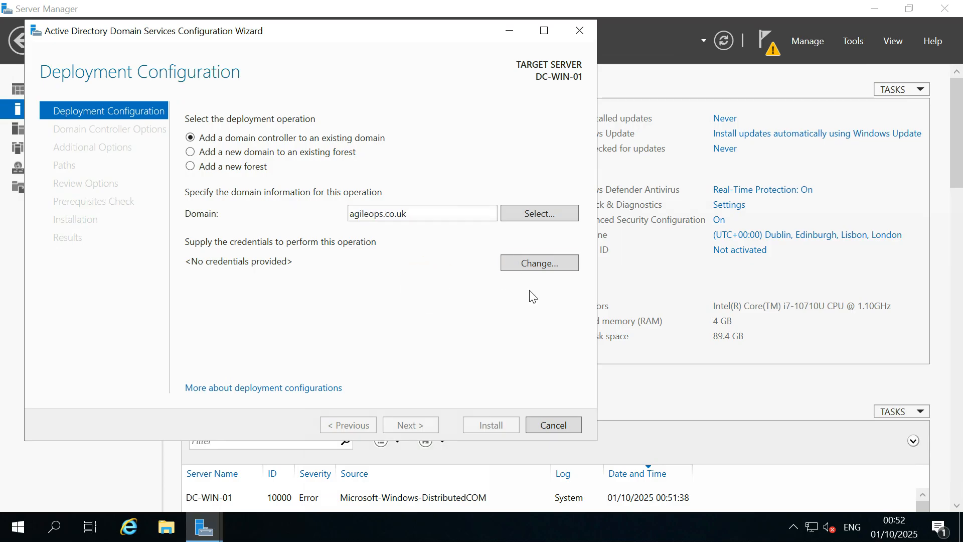
Supply a domain account's user name and password as the deployment credentials.
{"action": "left_click", "coordinate": [525, 267]}
{"action": "left_click", "coordinate": [287, 227]}
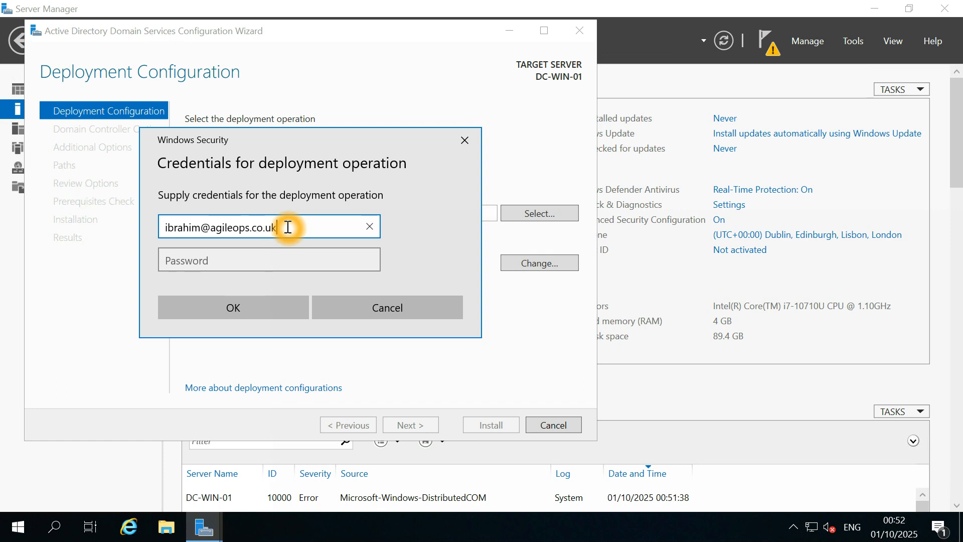
{"action": "key", "text": "Tab"}
{"action": "type", "text": "*********"}
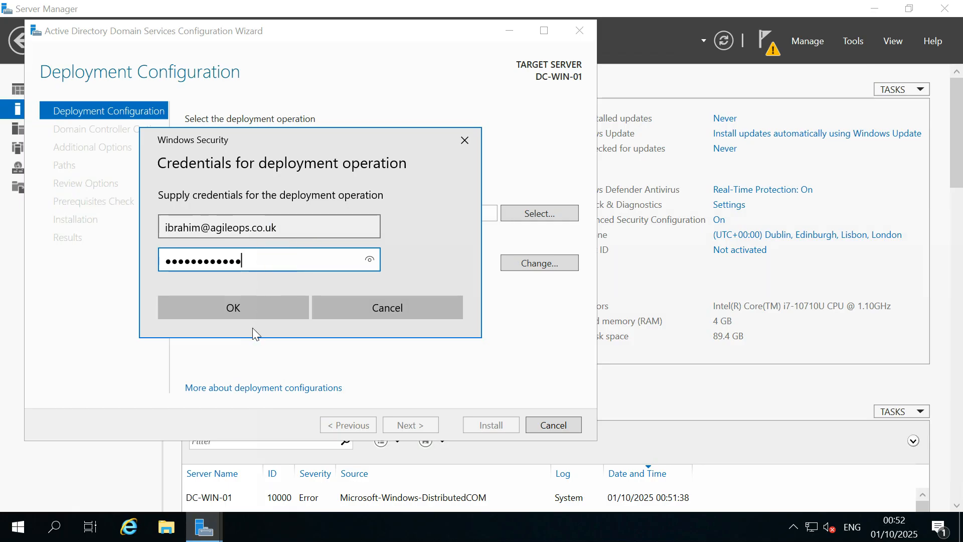
{"action": "left_click", "coordinate": [247, 315]}
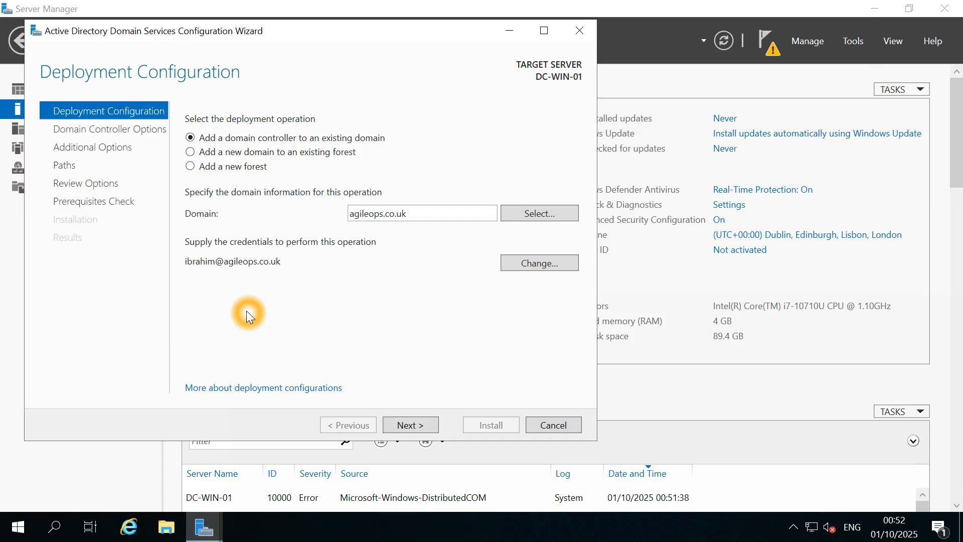
Advance past Deployment Configuration and wait while the domain and credentials are validated.
{"action": "left_click", "coordinate": [413, 421]}
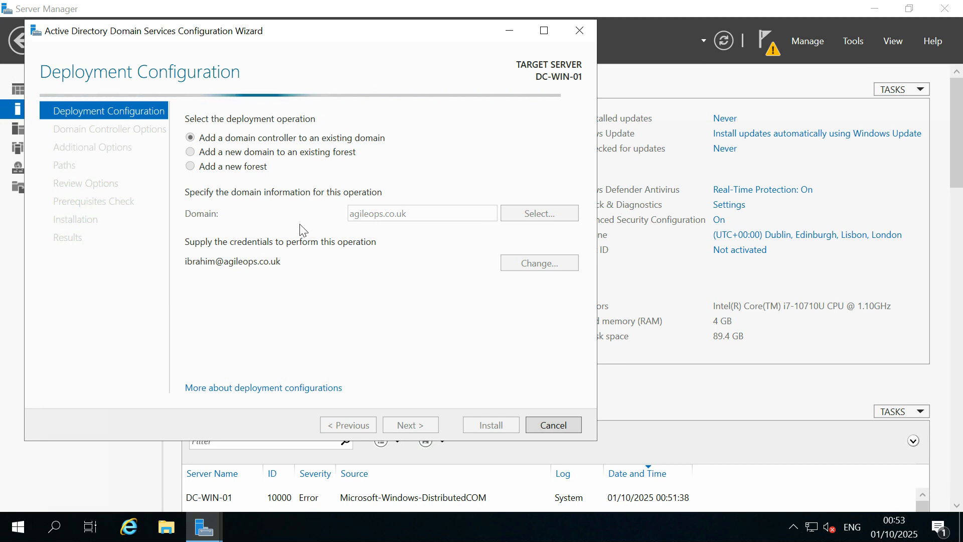
{"action": "left_click", "coordinate": [360, 287]}
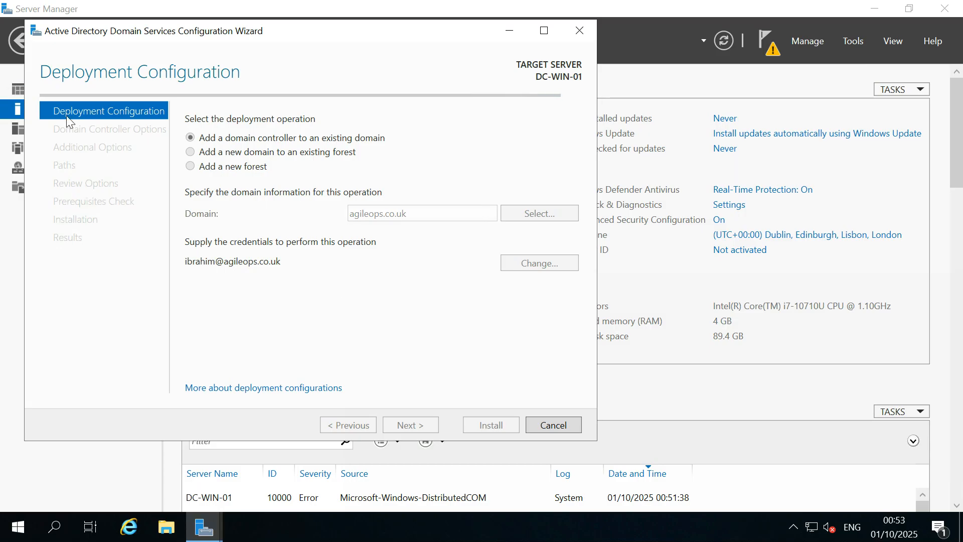
{"action": "left_click", "coordinate": [315, 302]}
{"action": "left_click", "coordinate": [337, 302]}
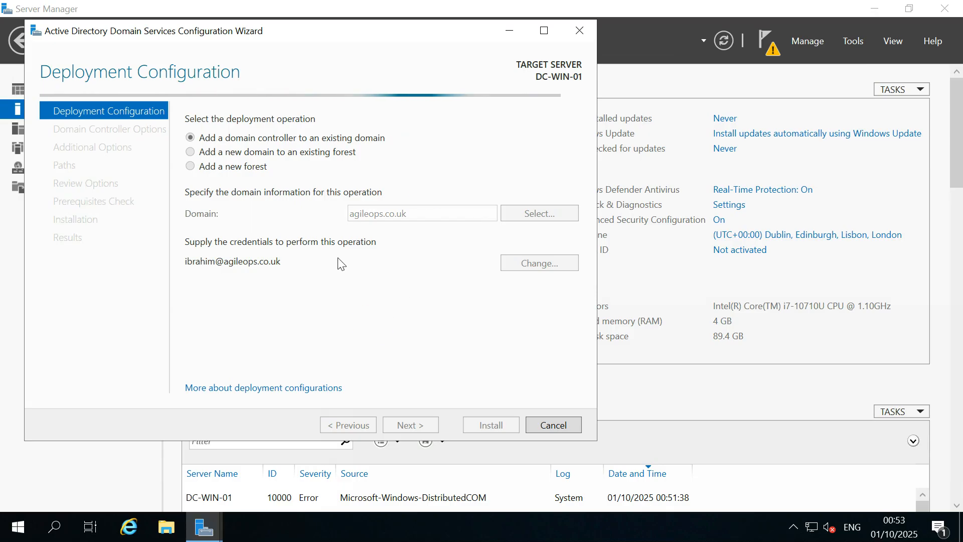
{"action": "left_click", "coordinate": [292, 292]}
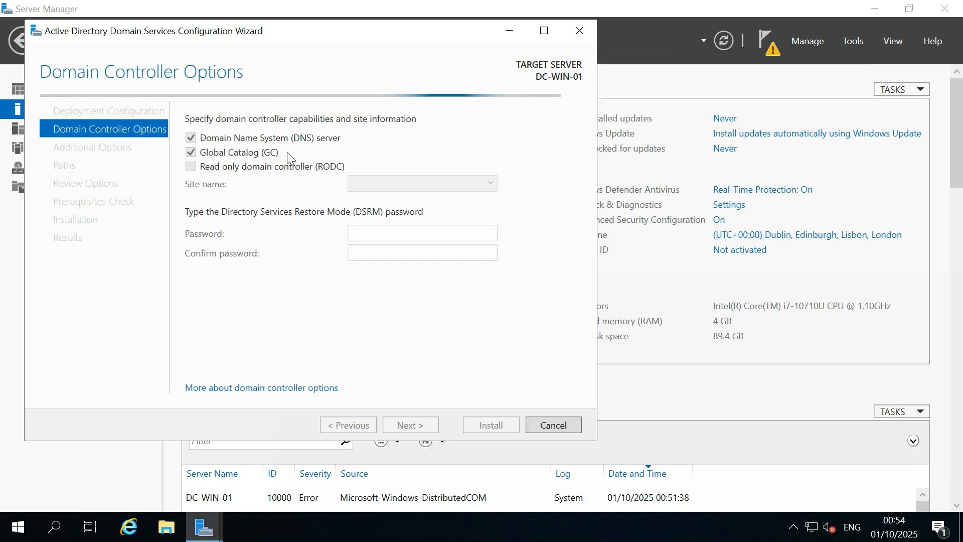
Wait for Domain Controller Options to enable DNS server, Global Catalog, Default-First-Site-Name and the DSRM fields.
{"action": "left_click", "coordinate": [257, 293]}
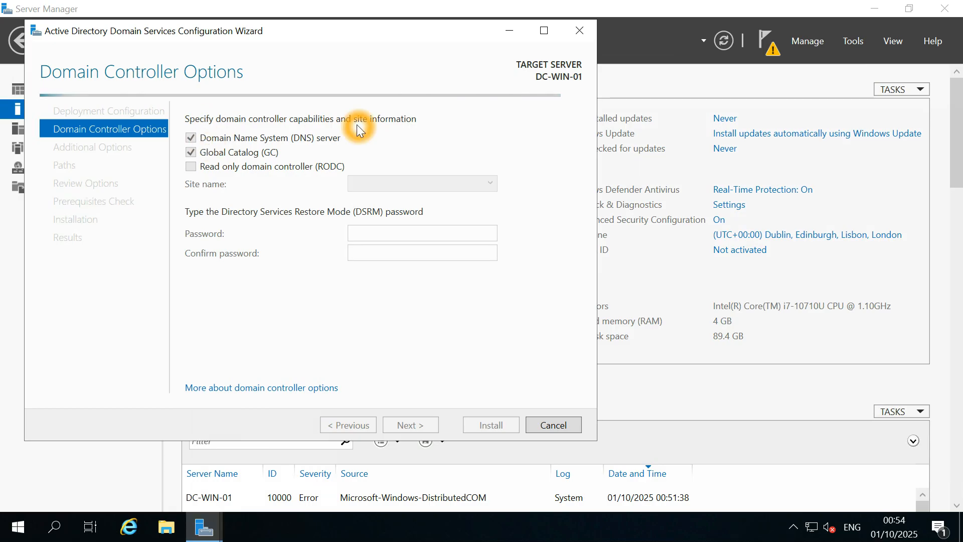
{"action": "left_click", "coordinate": [225, 145]}
{"action": "left_click", "coordinate": [275, 144]}
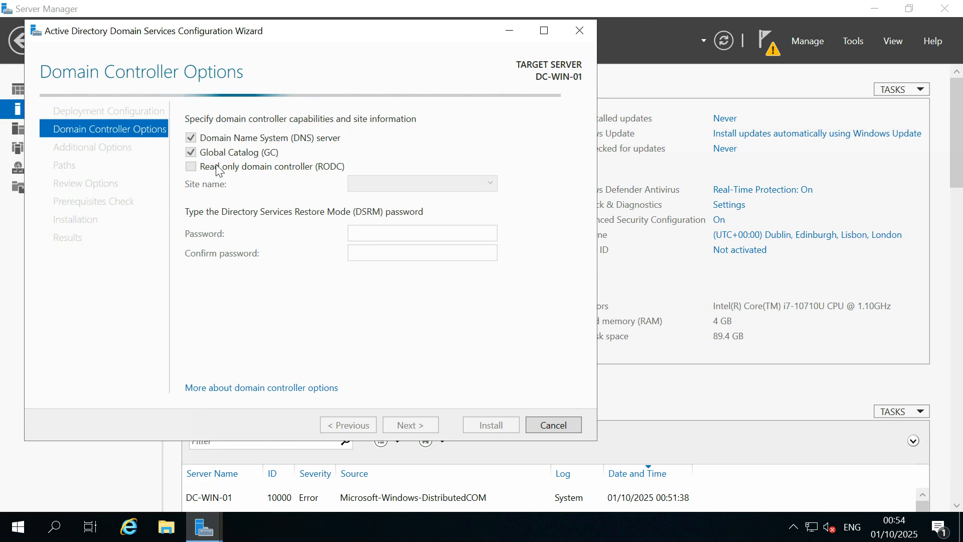
{"action": "left_click", "coordinate": [192, 170]}
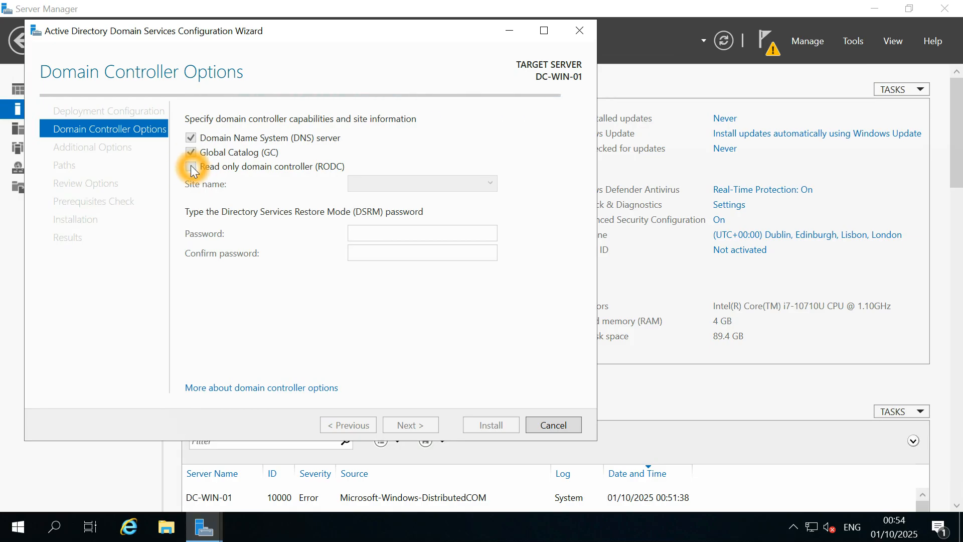
{"action": "left_click", "coordinate": [199, 170]}
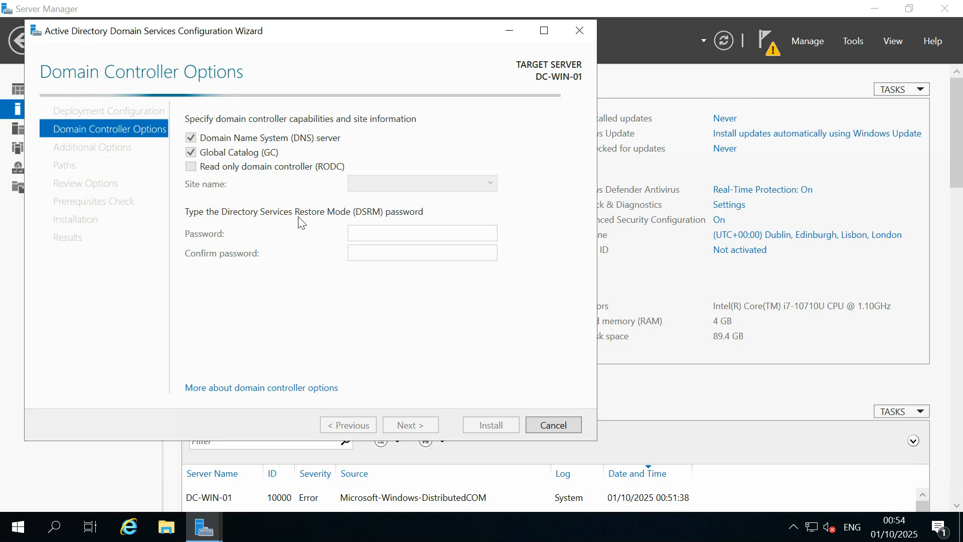
{"action": "left_click", "coordinate": [479, 182]}
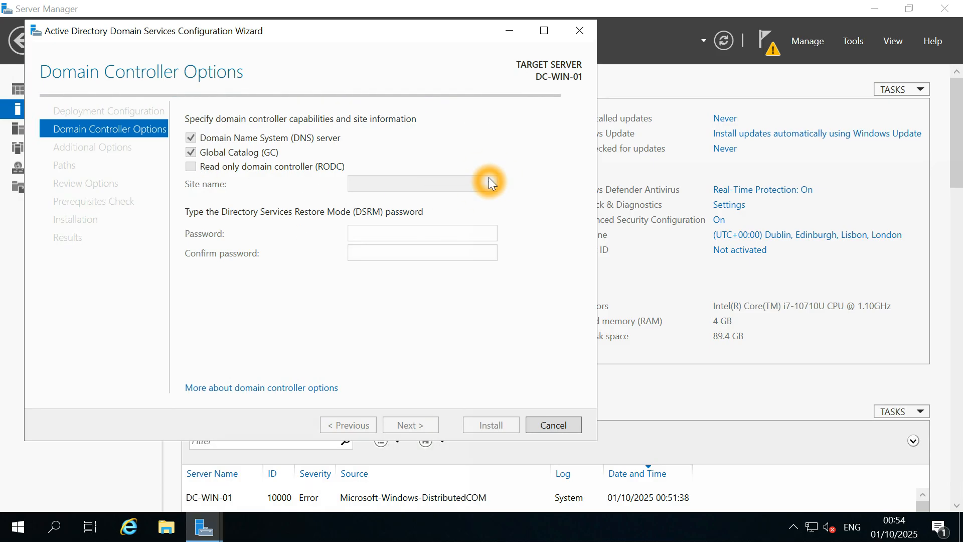
{"action": "left_click", "coordinate": [440, 236]}
{"action": "left_click", "coordinate": [454, 231]}
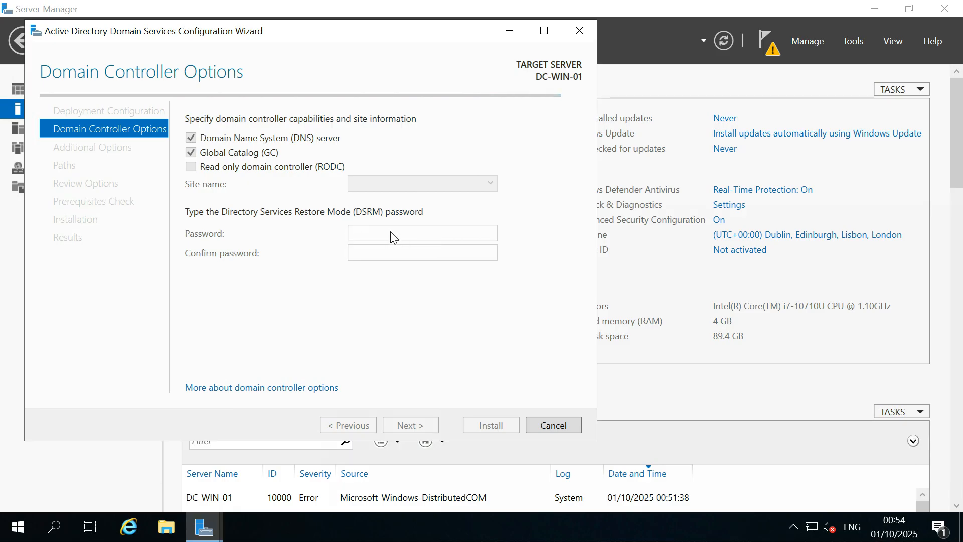
{"action": "left_click", "coordinate": [422, 235]}
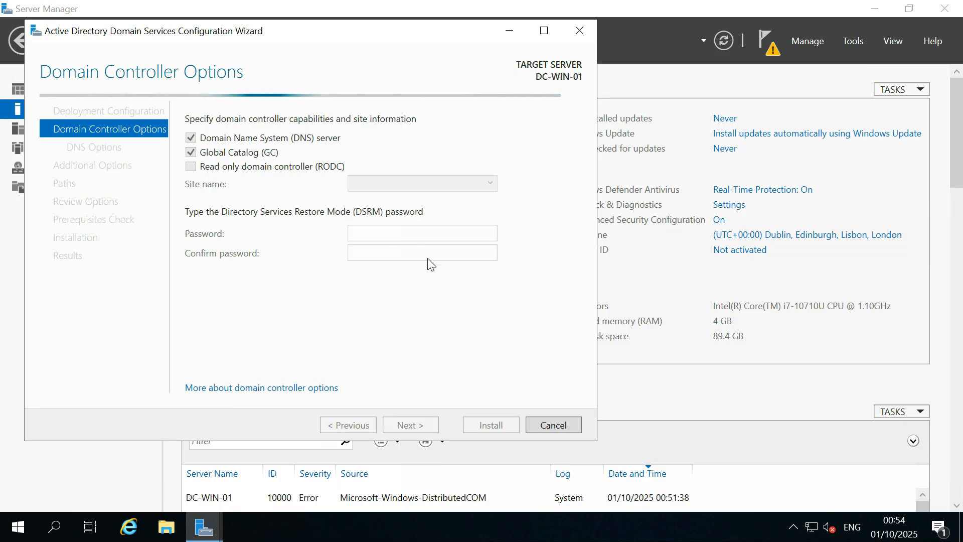
{"action": "left_click", "coordinate": [378, 232]}
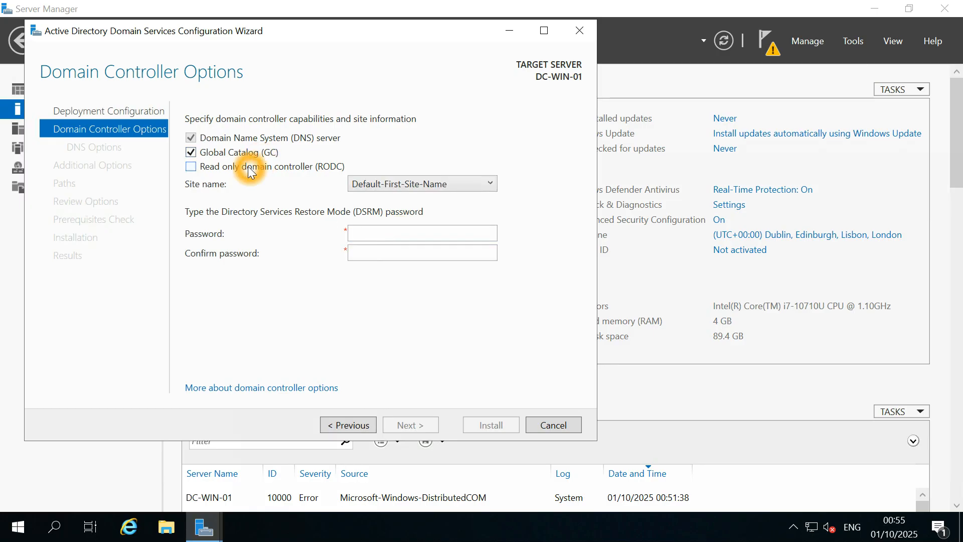
Keep the controller writable (RODC unchecked) on site Default-First-Site-Name.
{"action": "left_click", "coordinate": [268, 168]}
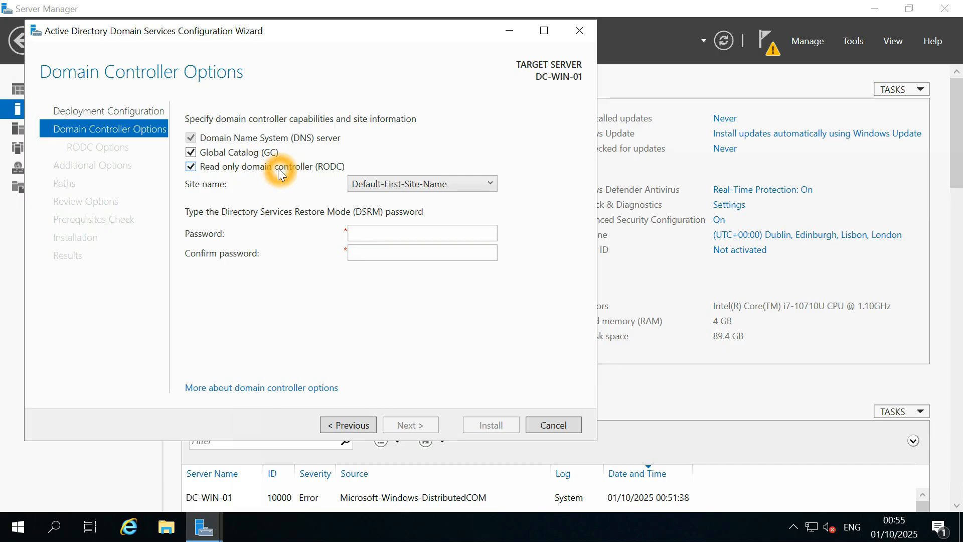
{"action": "left_click", "coordinate": [281, 173]}
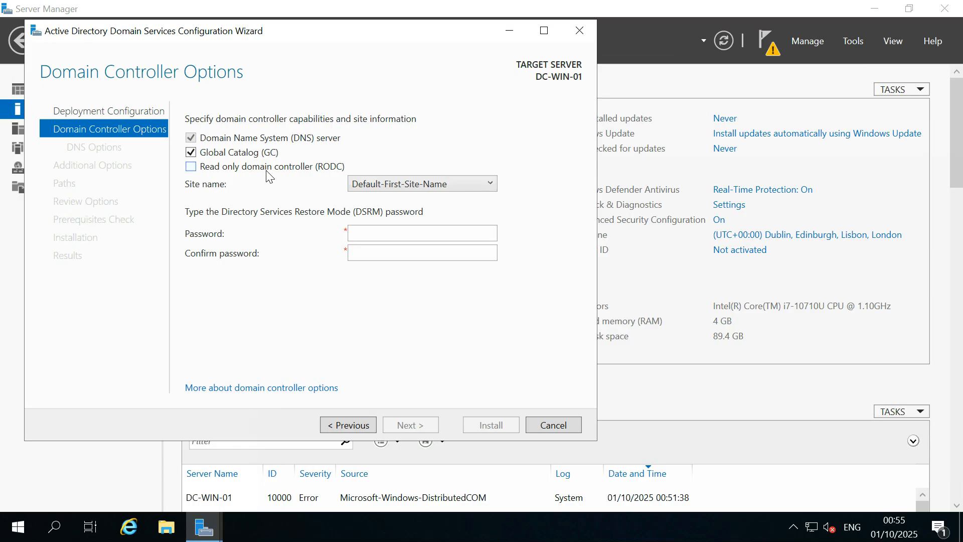
{"action": "left_click", "coordinate": [265, 170]}
{"action": "left_click", "coordinate": [266, 170]}
{"action": "left_click", "coordinate": [446, 188]}
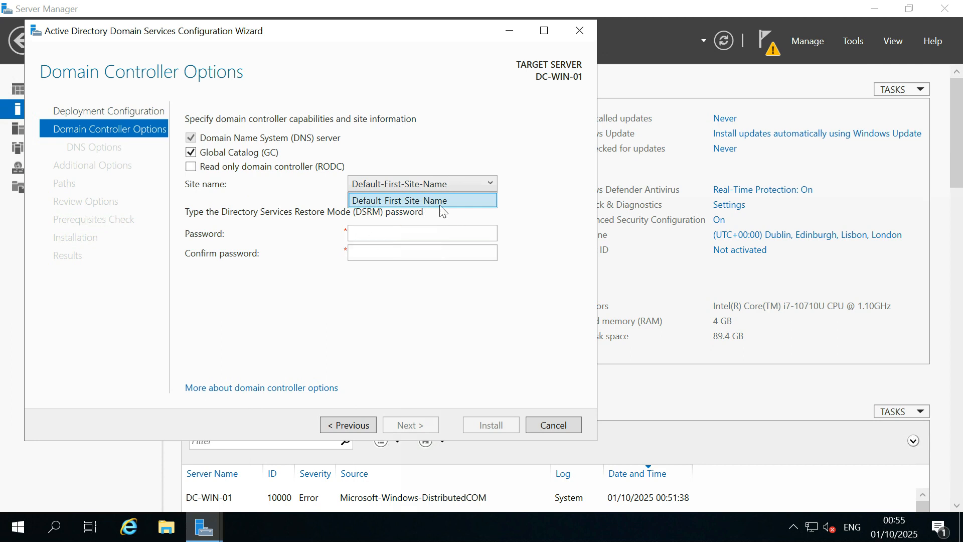
{"action": "left_click", "coordinate": [486, 154]}
Enter and confirm the DSRM password, then advance to DNS Options.
{"action": "left_click", "coordinate": [408, 235]}
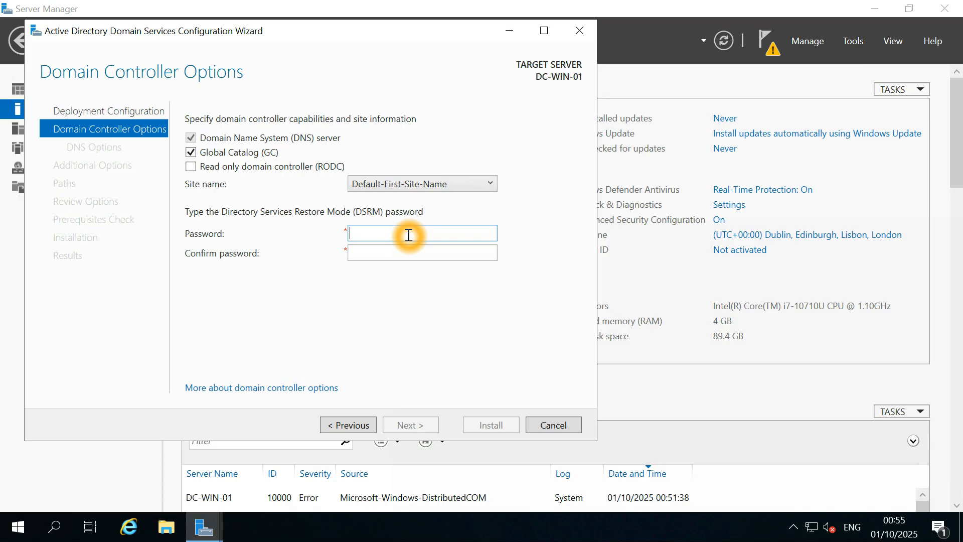
{"action": "left_click", "coordinate": [409, 235]}
{"action": "key", "text": "Tab"}
{"action": "type", "text": "••••••••"}
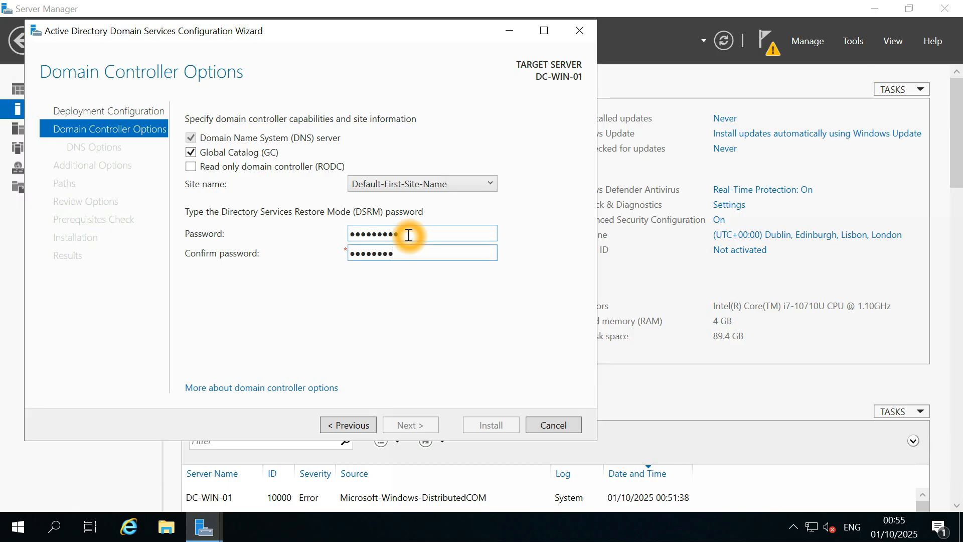
{"action": "type", "text": "•"}
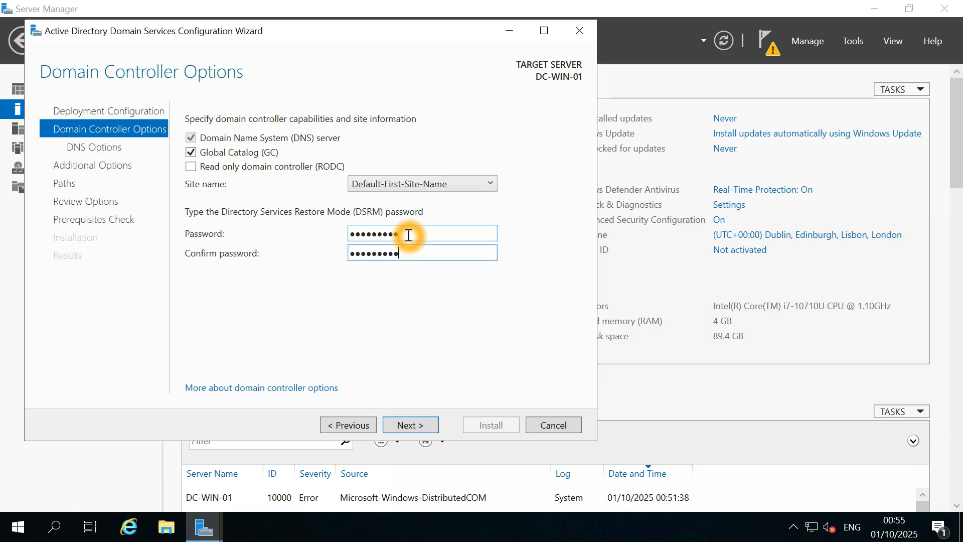
{"action": "left_click", "coordinate": [422, 421]}
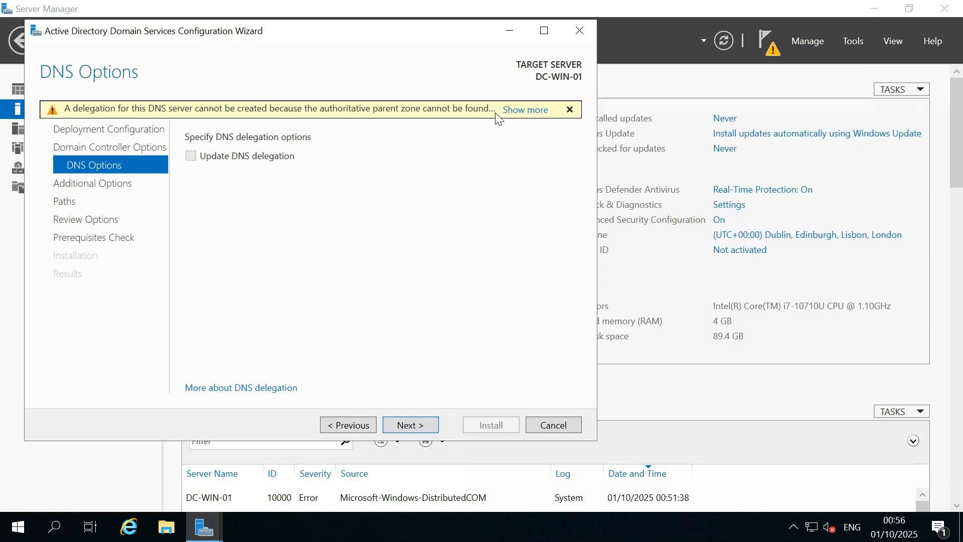
Leave DNS delegation unticked and expand the warning that agileops.co.uk's authoritative parent zone cannot be found.
{"action": "left_click", "coordinate": [518, 109]}
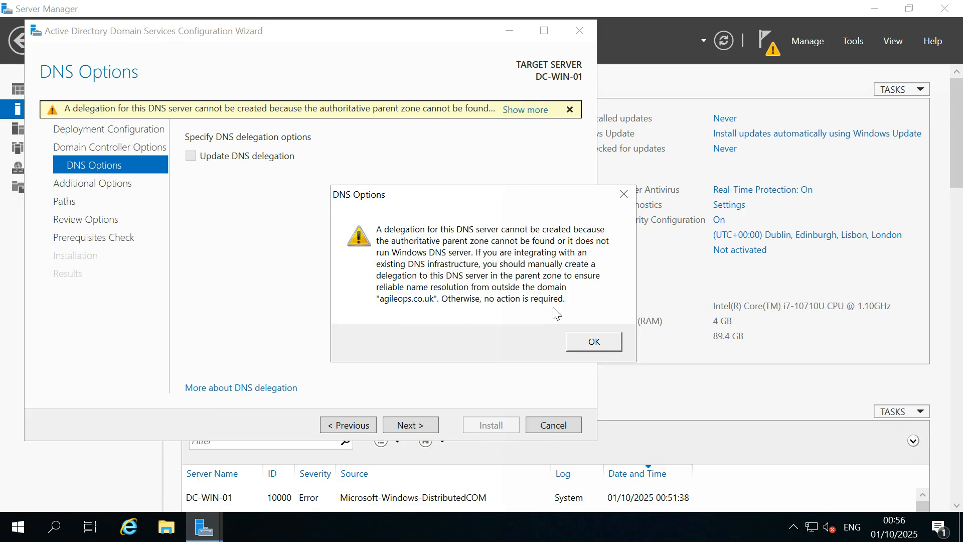
{"action": "left_click", "coordinate": [591, 342]}
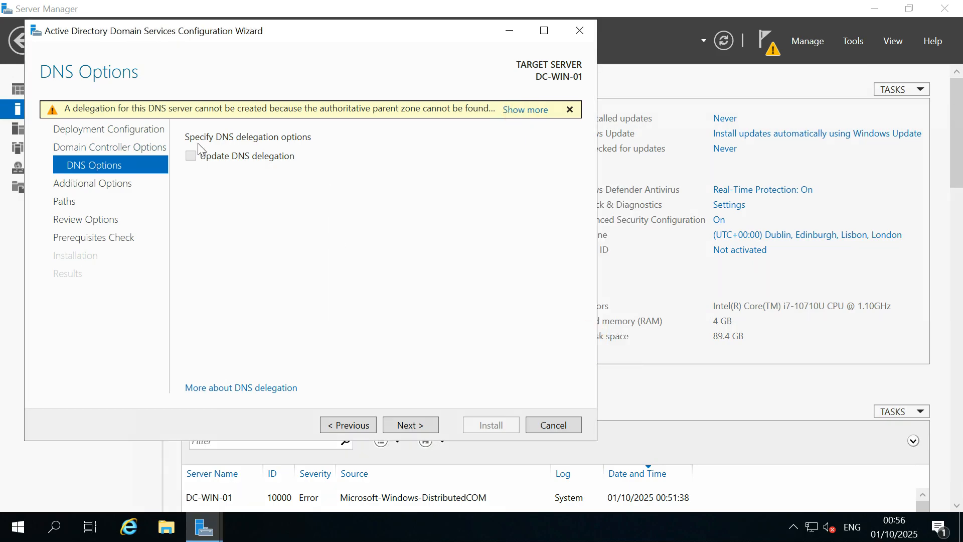
{"action": "left_click", "coordinate": [196, 158]}
{"action": "left_click", "coordinate": [271, 352]}
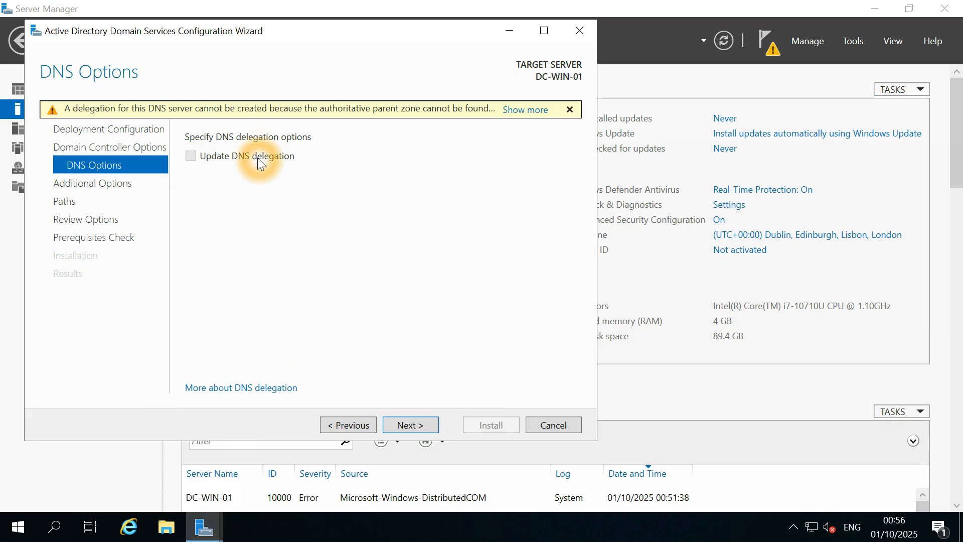
{"action": "left_click", "coordinate": [191, 157]}
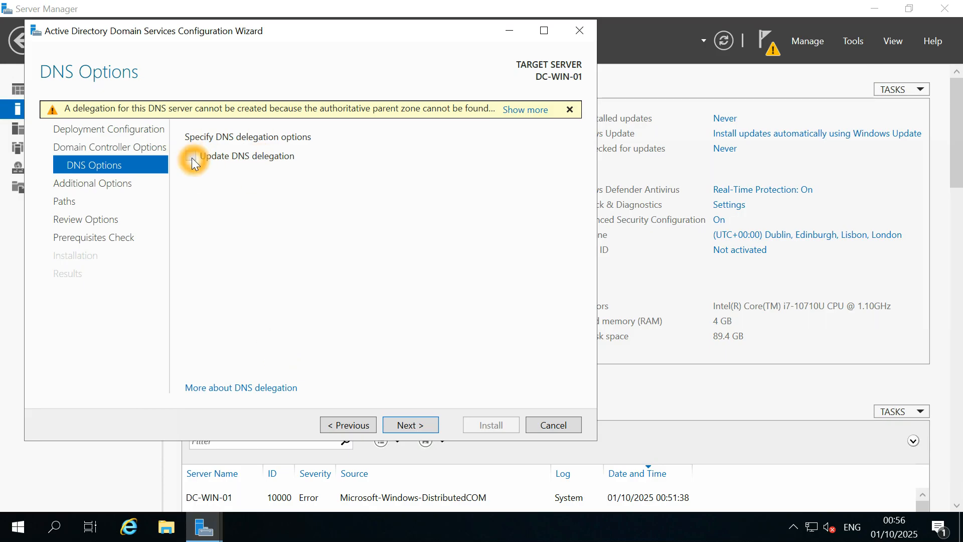
{"action": "left_click", "coordinate": [524, 109]}
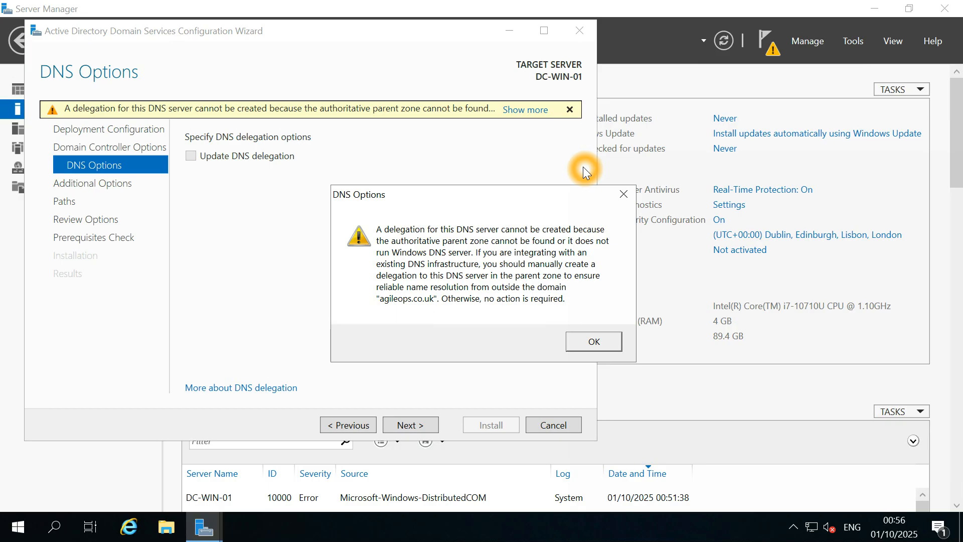
{"action": "mouse_move", "coordinate": [688, 6]}
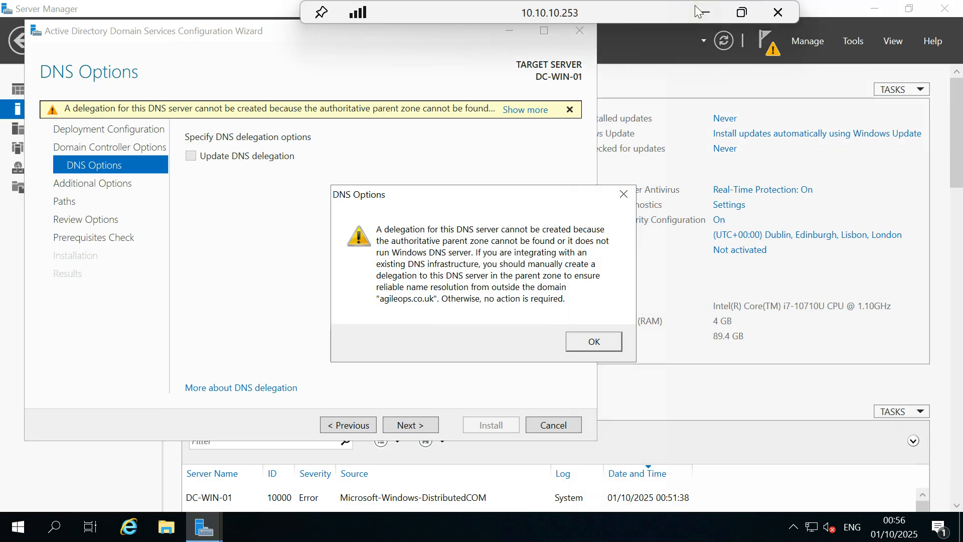
Capture the wizard showing its DNS delegation warning with Snipping Tool.
{"action": "left_click", "coordinate": [742, 13]}
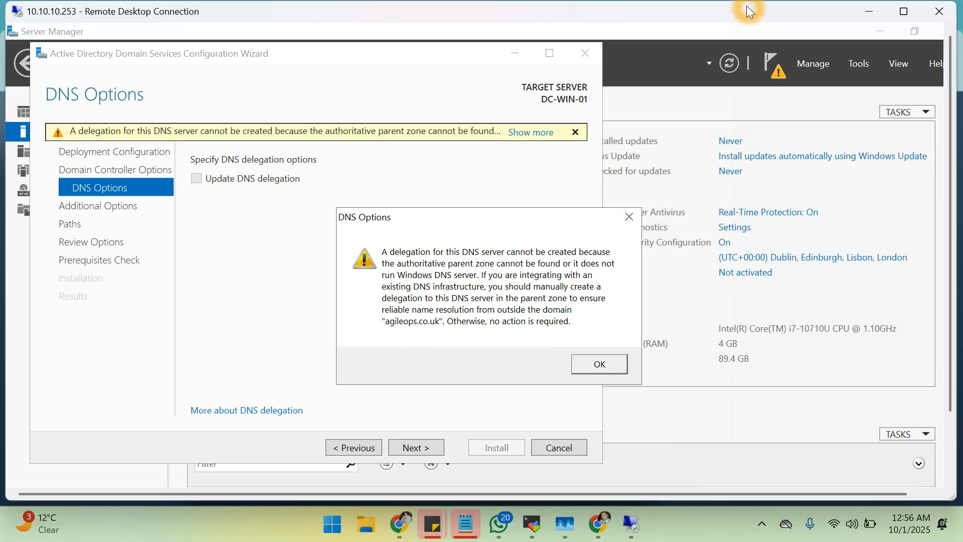
{"action": "left_click", "coordinate": [332, 524]}
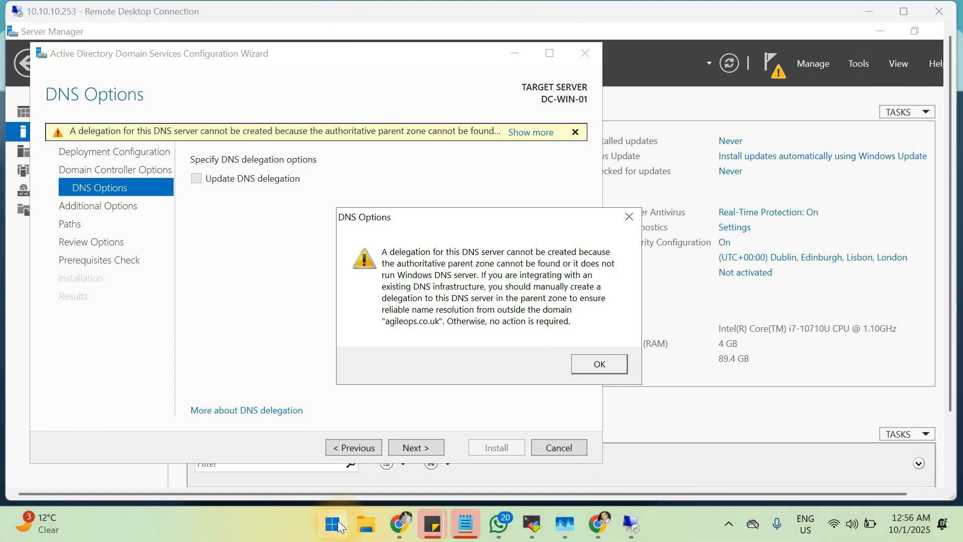
{"action": "left_click", "coordinate": [507, 165]}
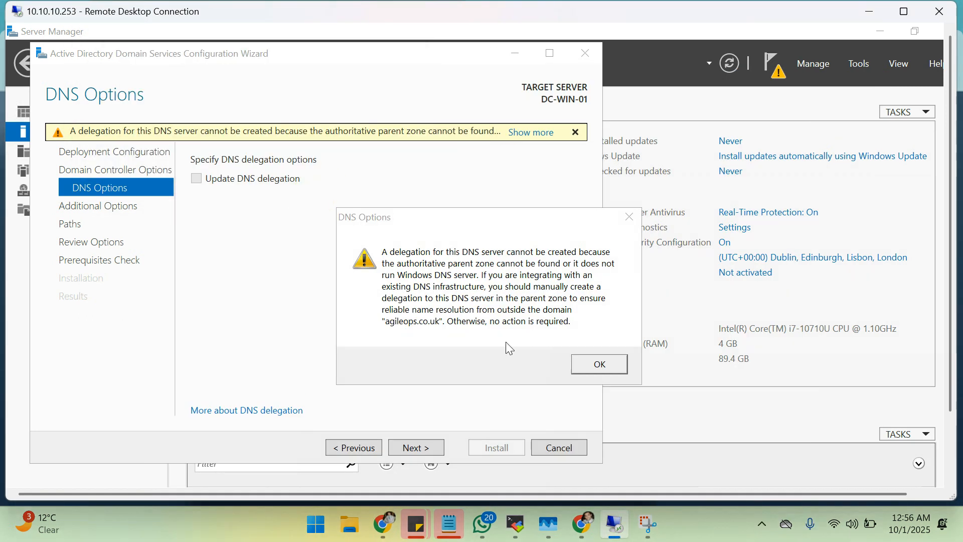
{"action": "left_click", "coordinate": [649, 524]}
{"action": "left_click", "coordinate": [132, 45]}
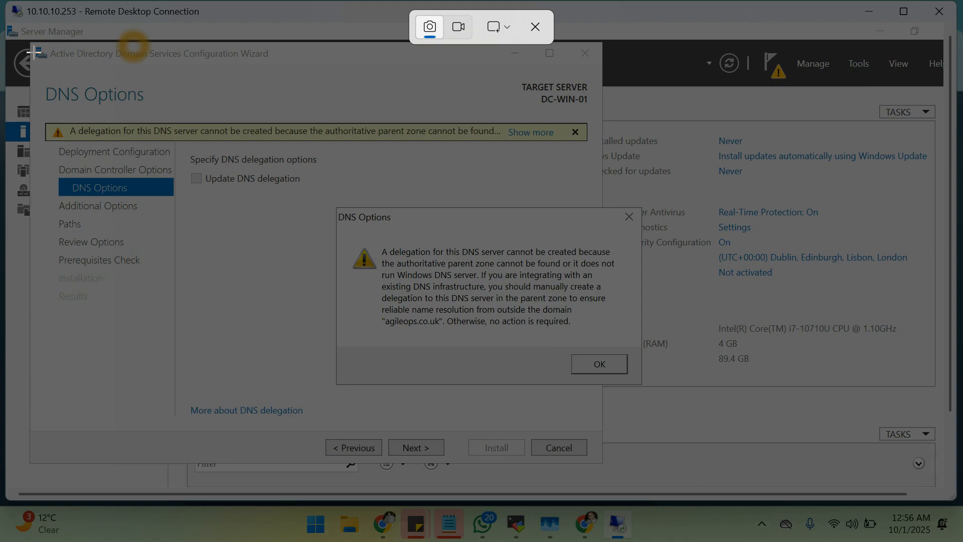
{"action": "left_click_drag", "start_coordinate": [28, 39], "coordinate": [667, 473]}
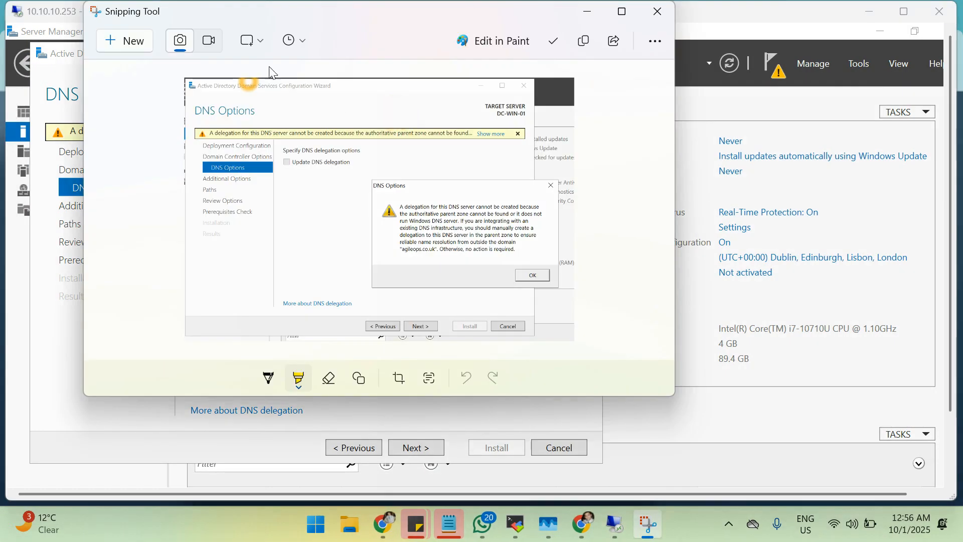
Save the capture to the Desktop as 'DNS Error'.
{"action": "left_click", "coordinate": [560, 44]}
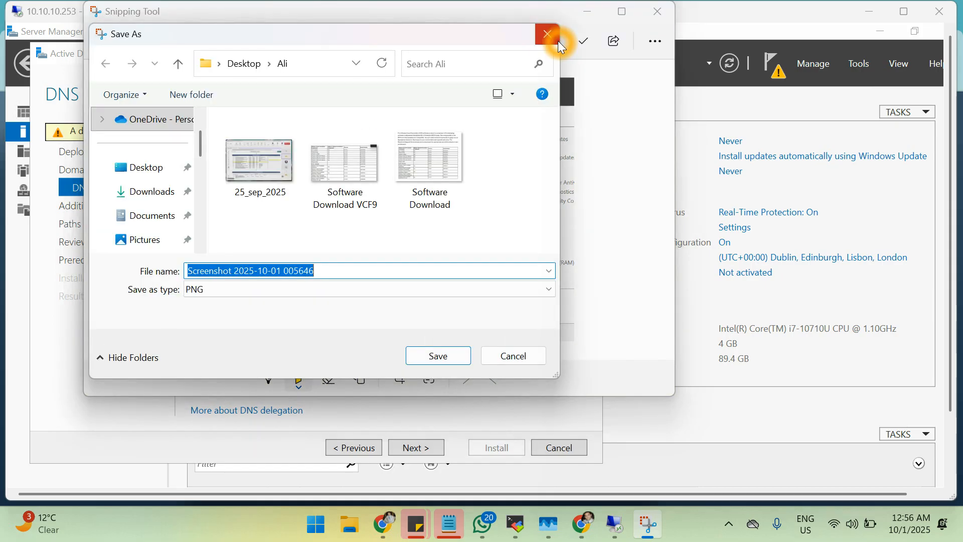
{"action": "left_click", "coordinate": [500, 268]}
{"action": "left_click", "coordinate": [411, 279]}
{"action": "left_click", "coordinate": [143, 170]}
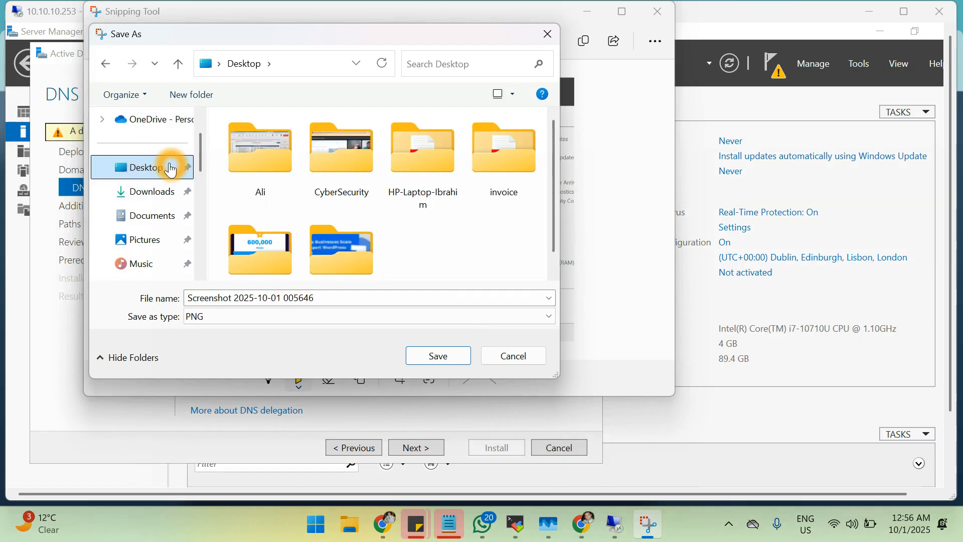
{"action": "left_click", "coordinate": [343, 297]}
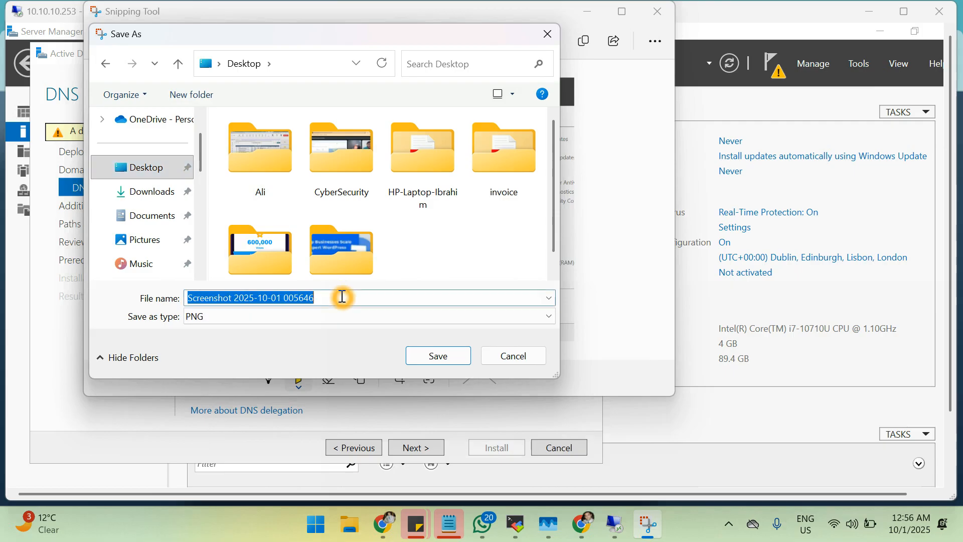
{"action": "key", "text": "BackSpace"}
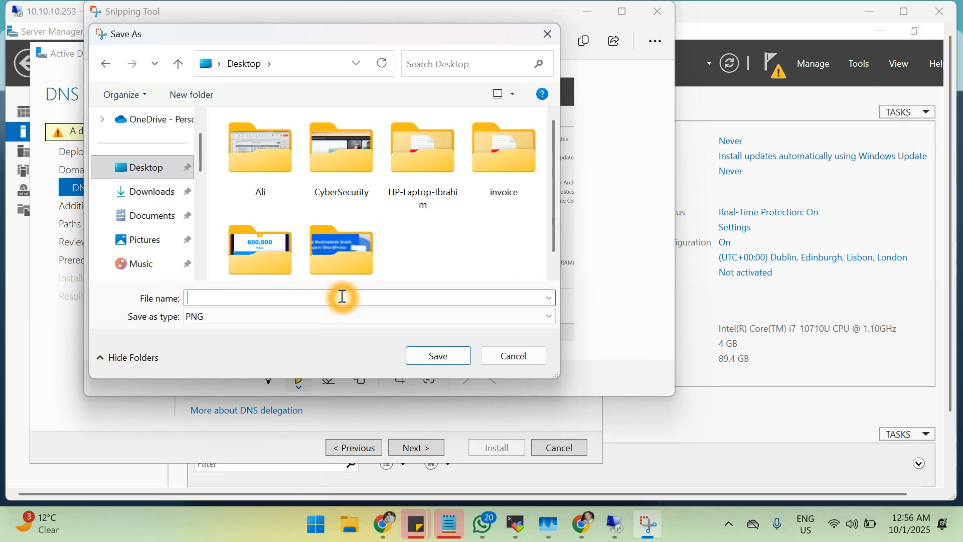
{"action": "type", "text": "DNS Error"}
{"action": "key", "text": "Return"}
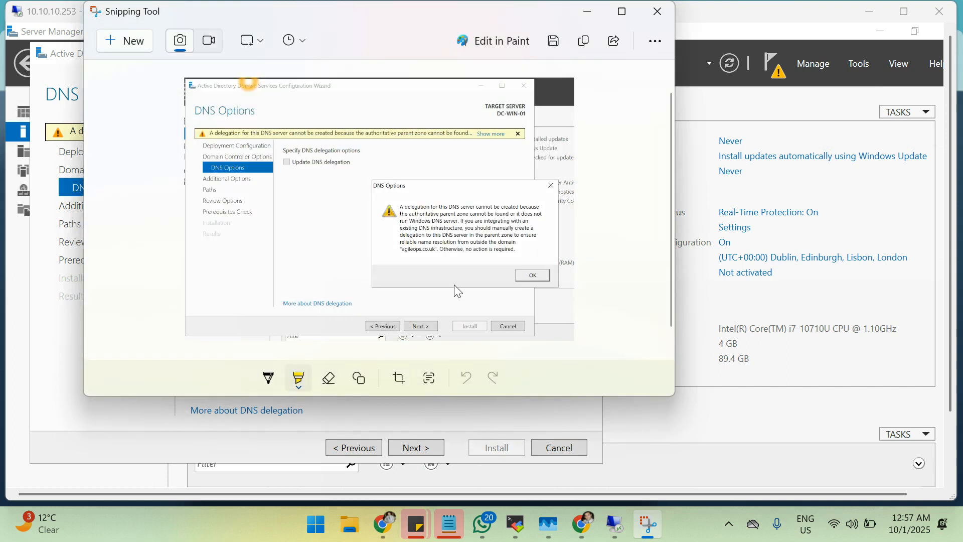
{"action": "left_click", "coordinate": [592, 10]}
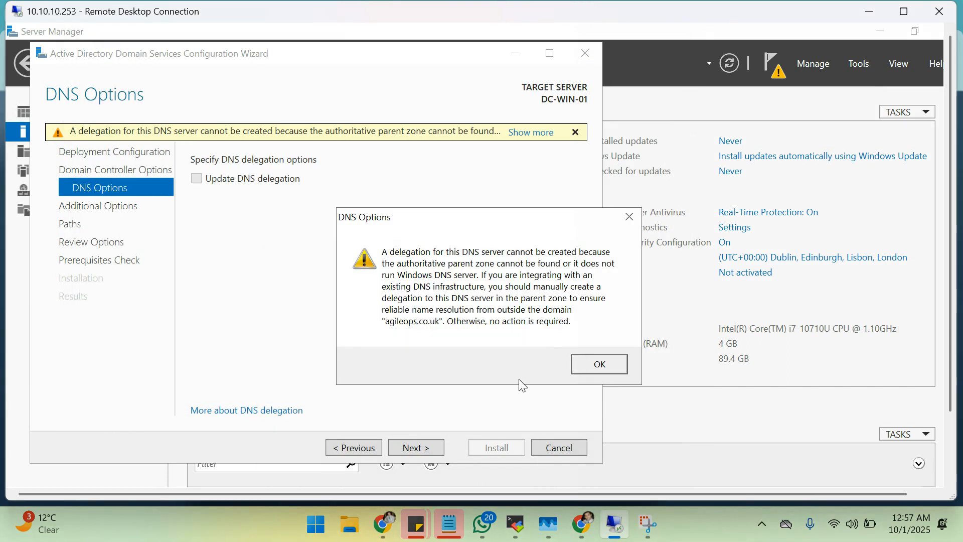
Dismiss the DNS warning and advance the wizard to Additional Options.
{"action": "left_click", "coordinate": [590, 365]}
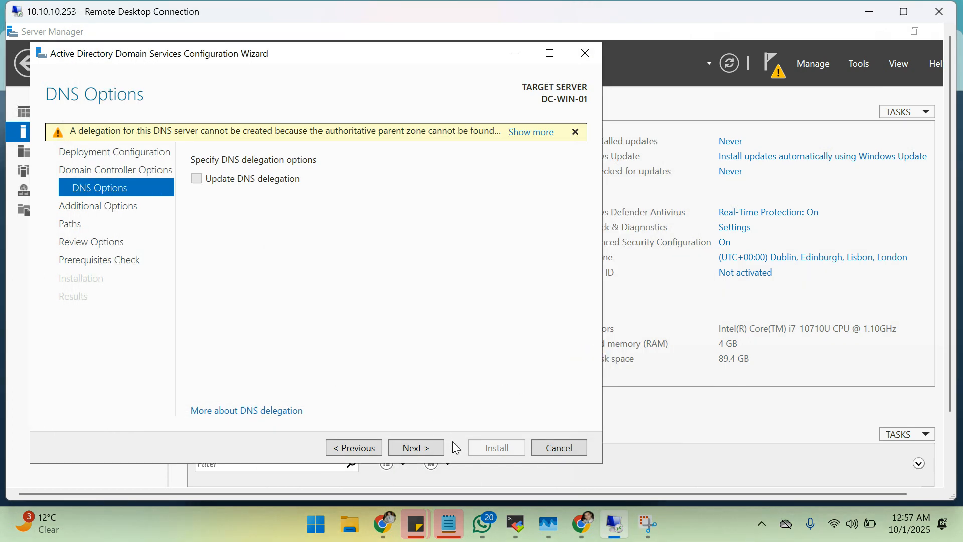
{"action": "left_click", "coordinate": [436, 446]}
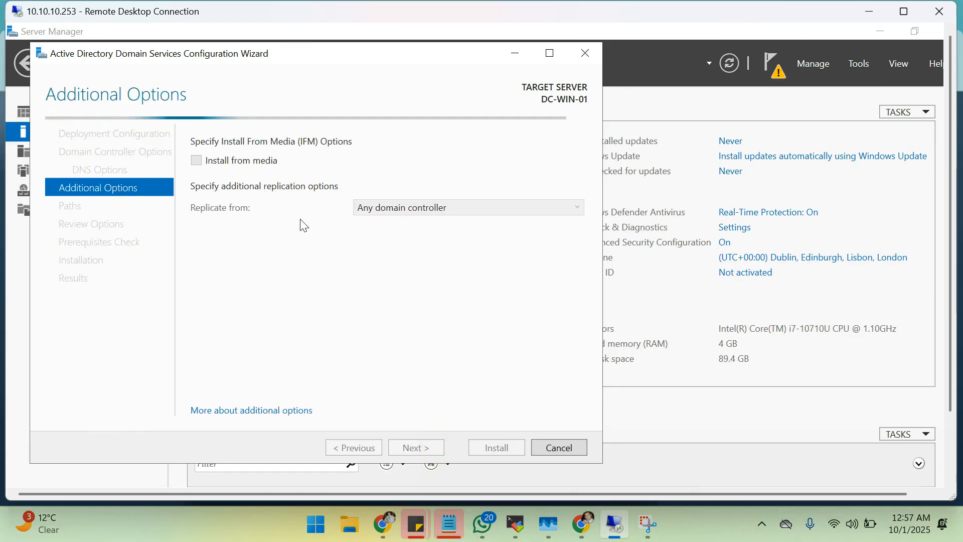
{"action": "left_click", "coordinate": [395, 213]}
{"action": "left_click", "coordinate": [404, 209]}
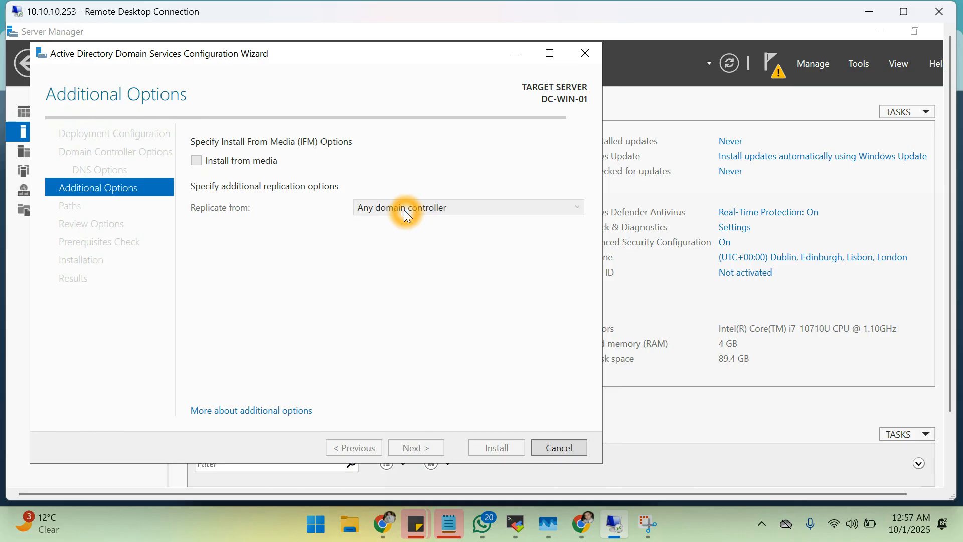
{"action": "left_click", "coordinate": [567, 213]}
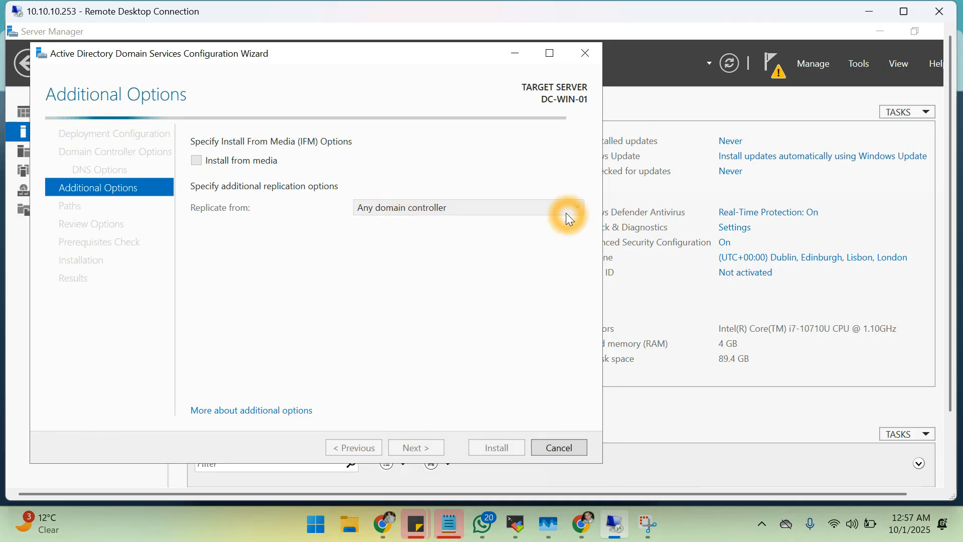
{"action": "left_click", "coordinate": [453, 295]}
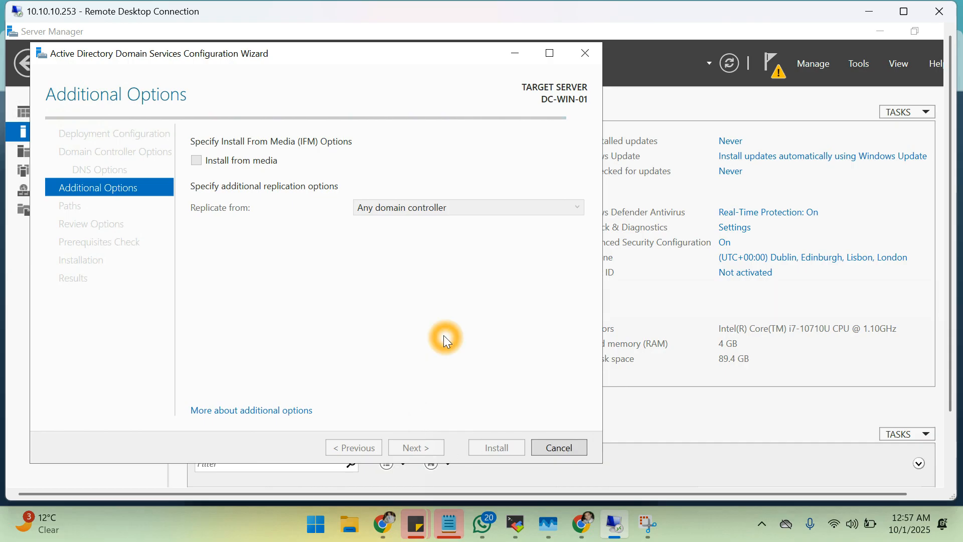
{"action": "left_click", "coordinate": [511, 143]}
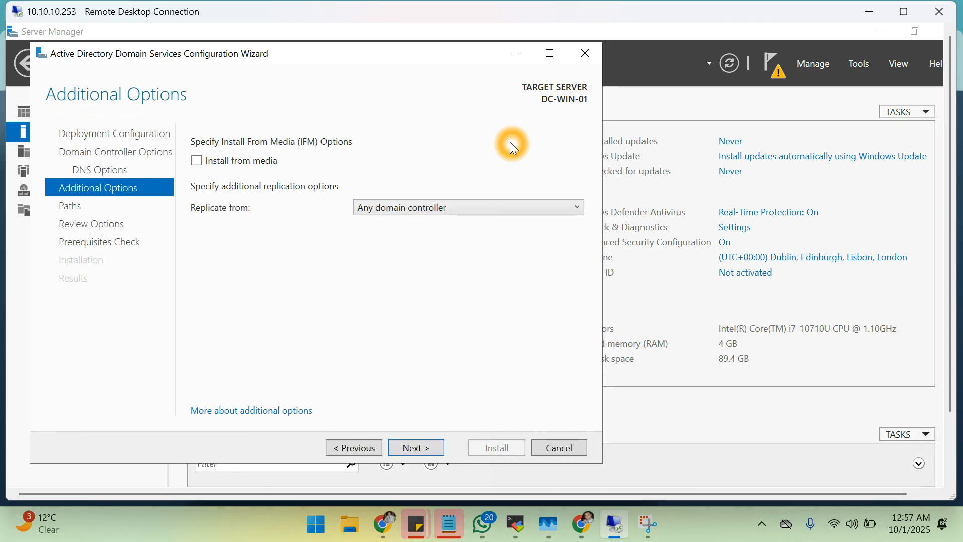
Leave replication set to Any domain controller and cancel the wizard.
{"action": "left_click", "coordinate": [466, 215]}
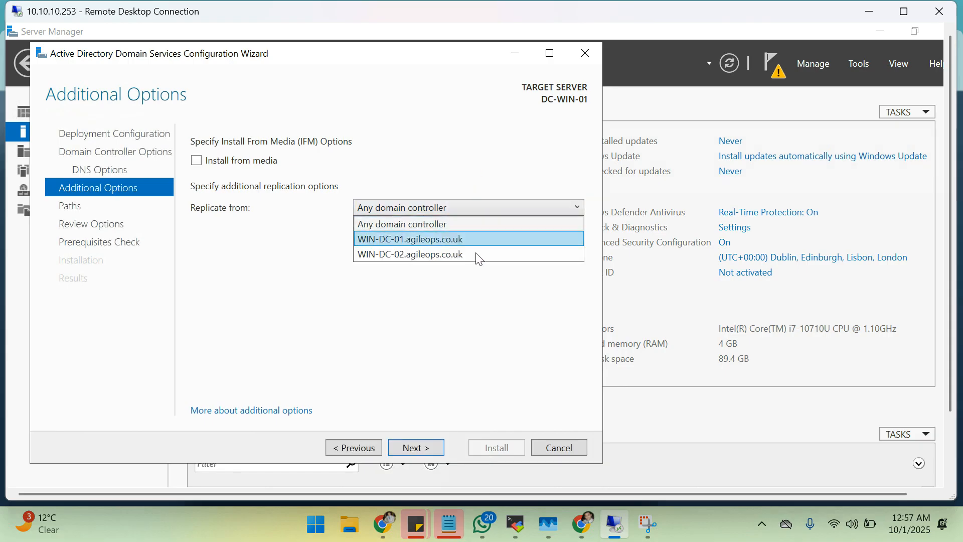
{"action": "left_click", "coordinate": [434, 255]}
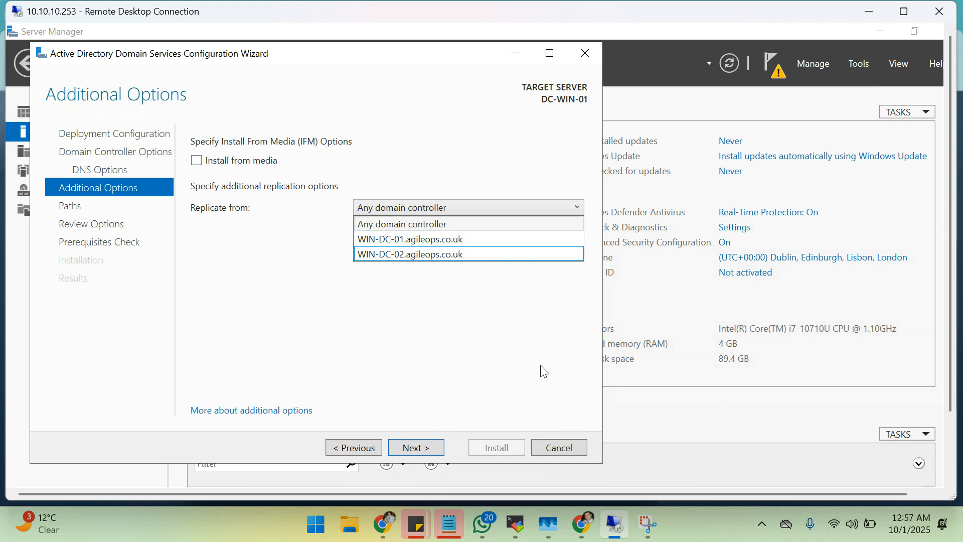
{"action": "left_click", "coordinate": [562, 450]}
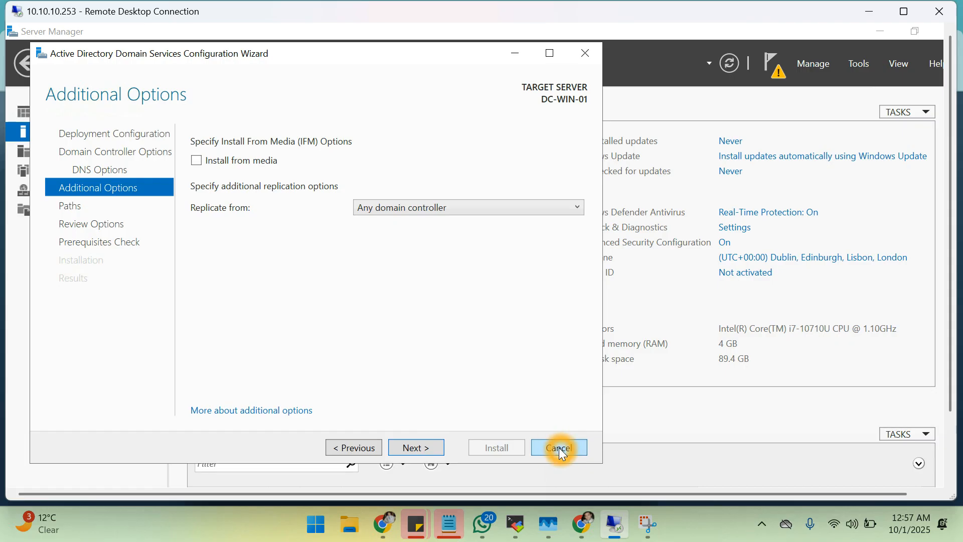
{"action": "left_click", "coordinate": [557, 445]}
Confirm cancelling the wizard and rename the computer from DC-WIN-01 to DC-WIN-03.
{"action": "left_click", "coordinate": [511, 341]}
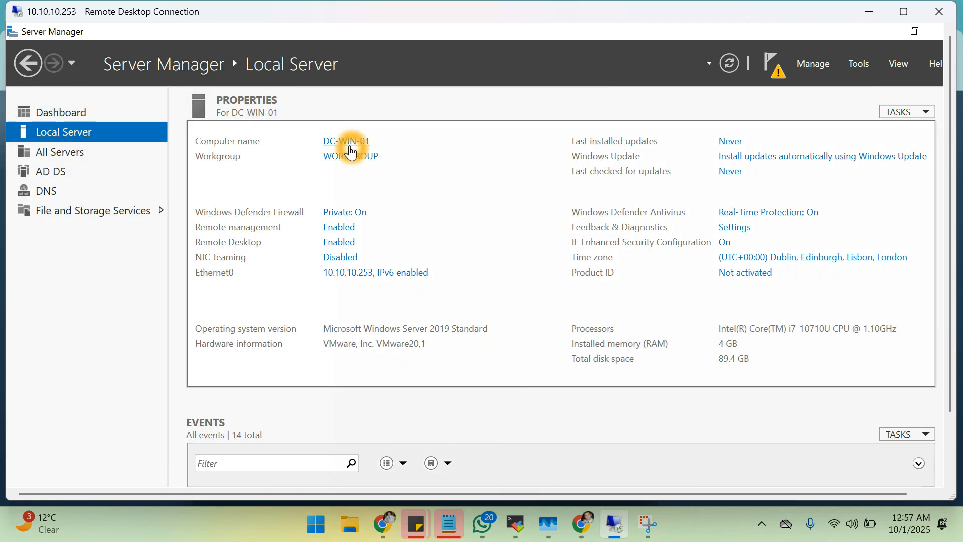
{"action": "left_click", "coordinate": [348, 142]}
{"action": "left_click", "coordinate": [322, 263]}
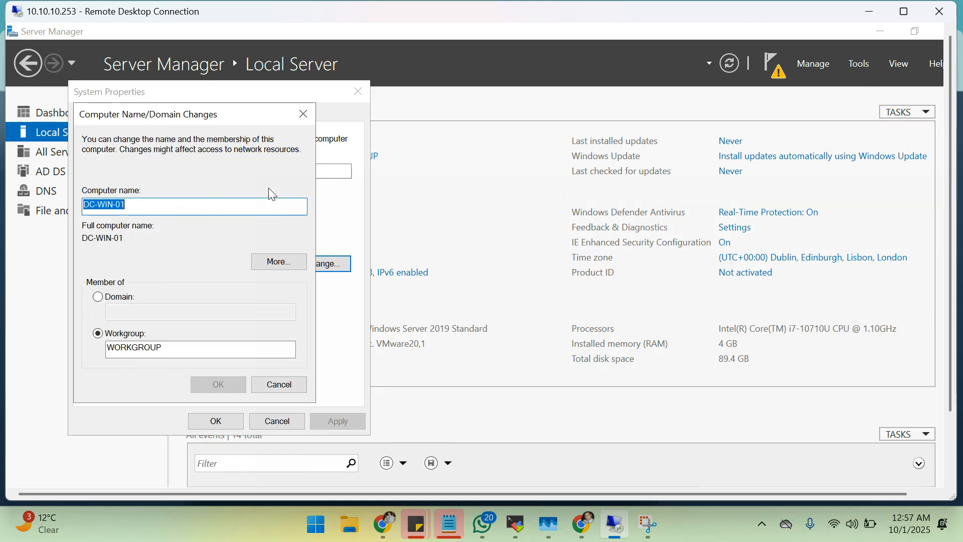
{"action": "left_click", "coordinate": [259, 207]}
{"action": "key", "text": "BackSpace"}
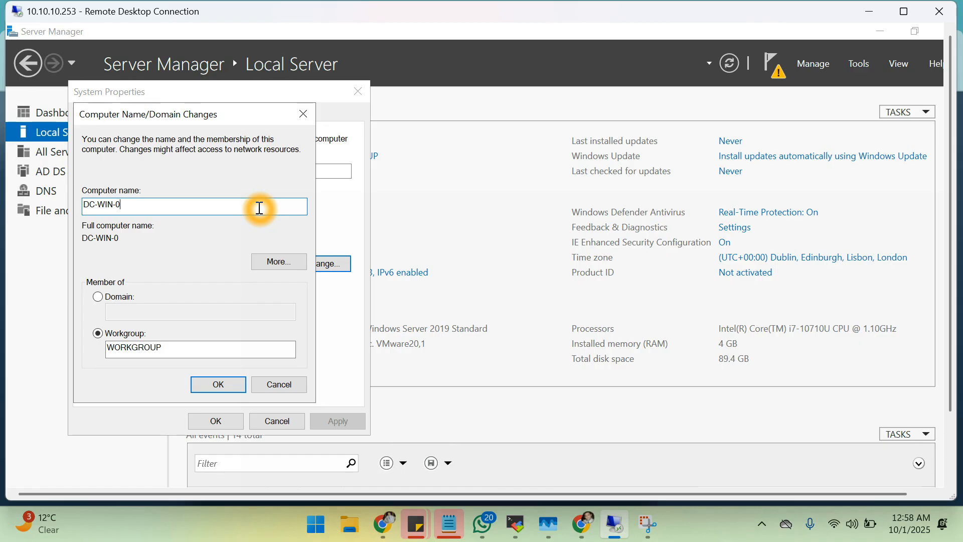
{"action": "key", "text": "super+d"}
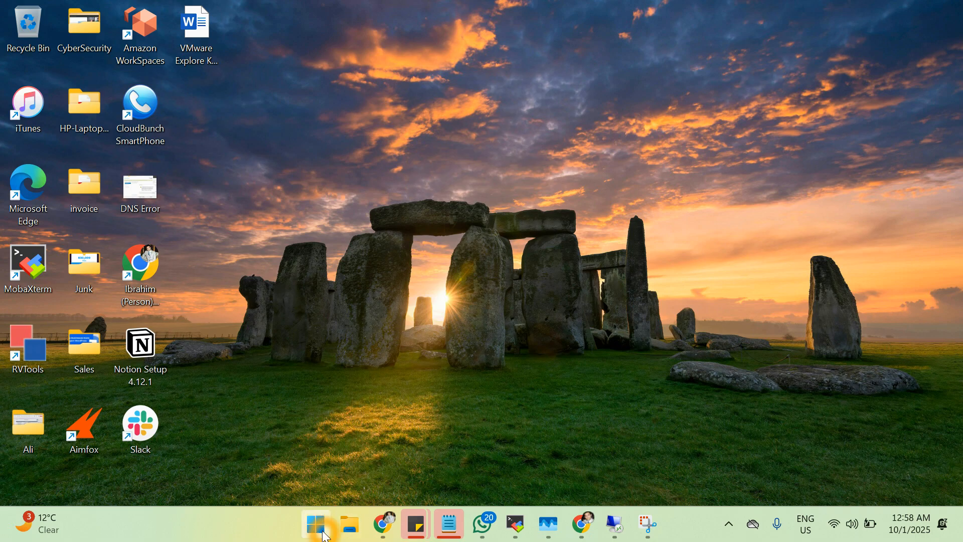
{"action": "left_click", "coordinate": [616, 522]}
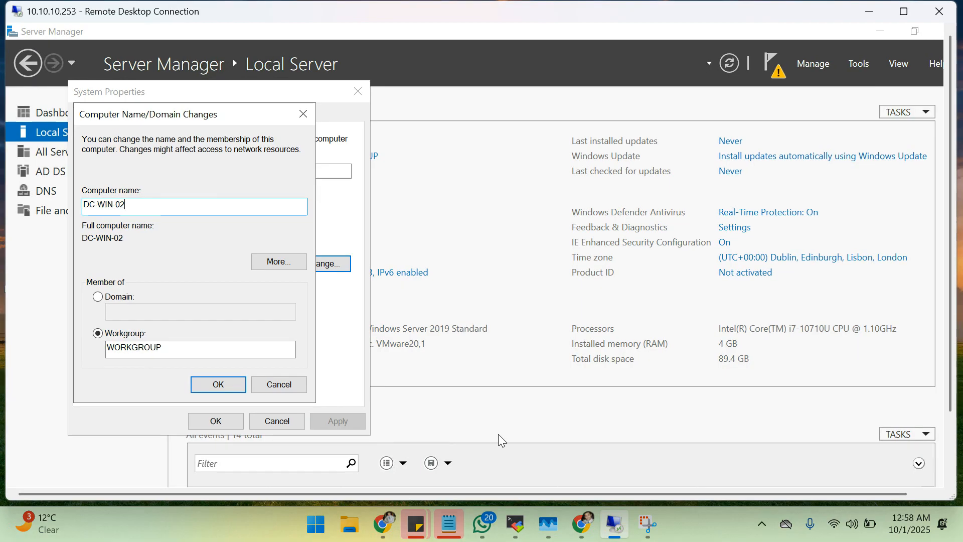
{"action": "left_click", "coordinate": [209, 218]}
{"action": "key", "text": "BackSpace"}
{"action": "type", "text": "3"}
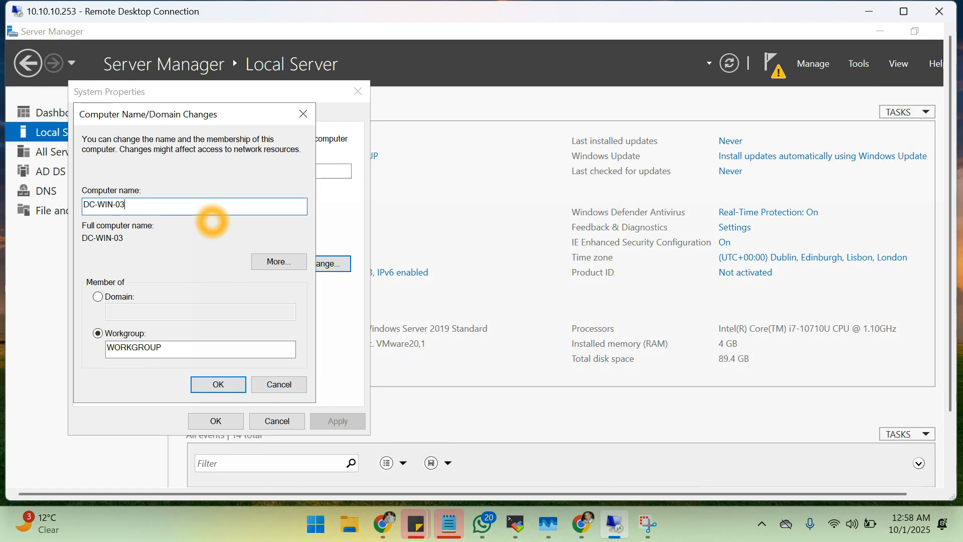
{"action": "left_click", "coordinate": [226, 384]}
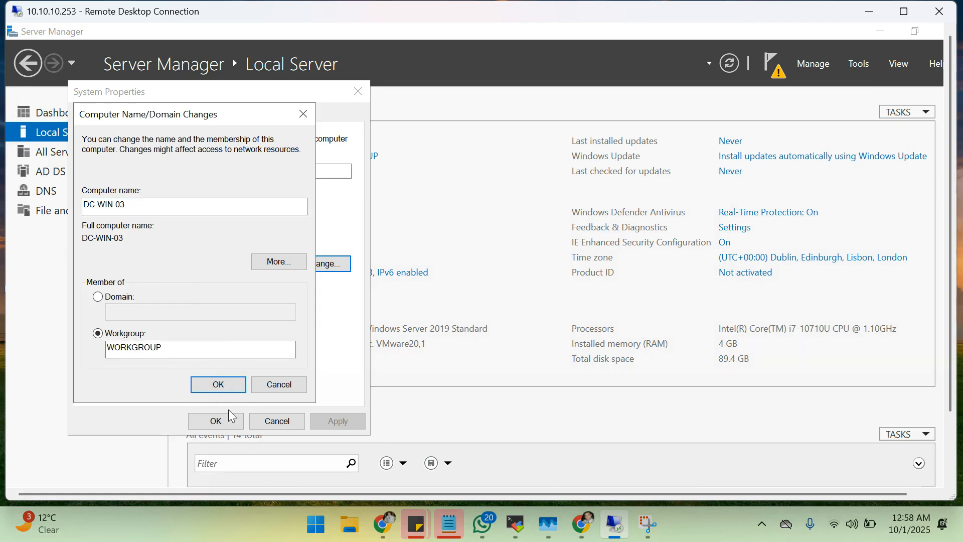
{"action": "left_click", "coordinate": [227, 386]}
Close System Properties and restart the server now to apply the new name.
{"action": "left_click", "coordinate": [586, 311]}
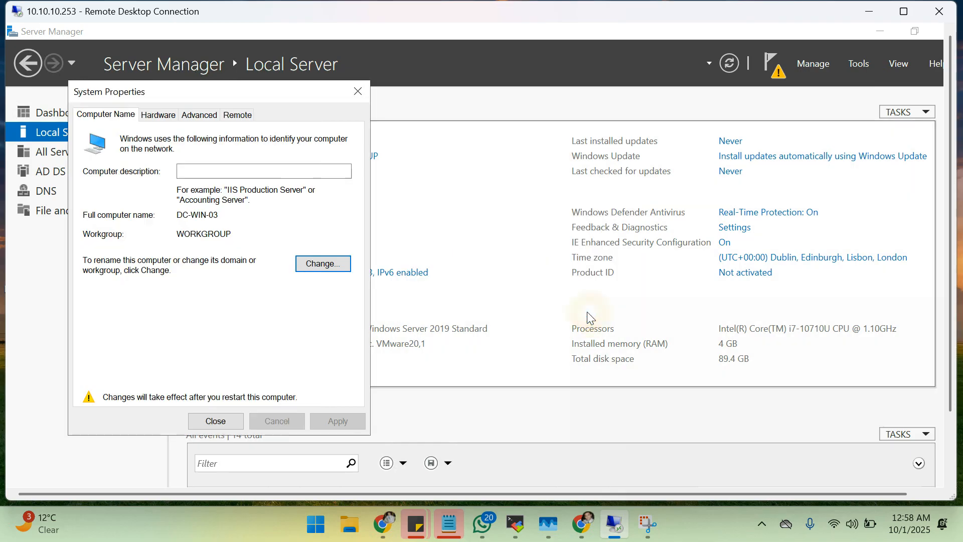
{"action": "left_click", "coordinate": [221, 425]}
{"action": "left_click", "coordinate": [485, 303]}
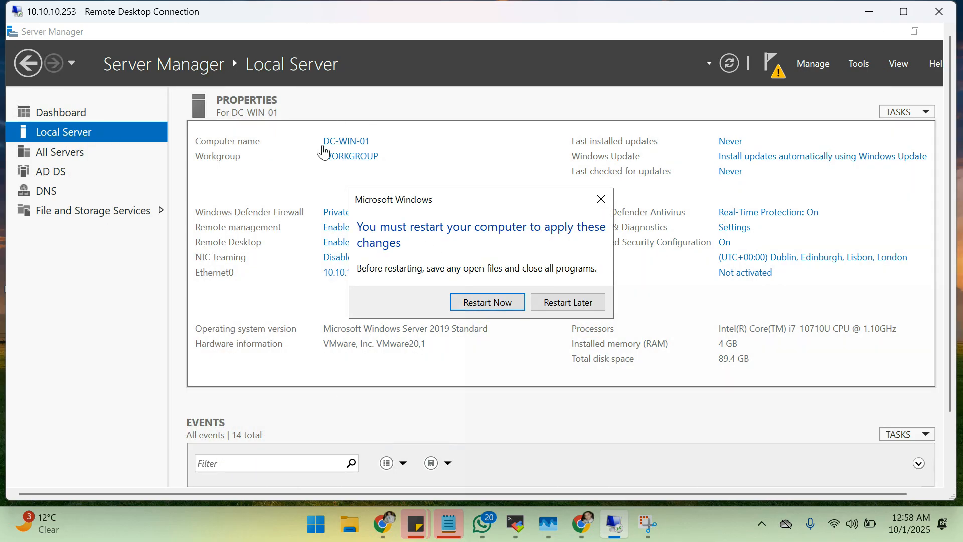
{"action": "left_click", "coordinate": [491, 302]}
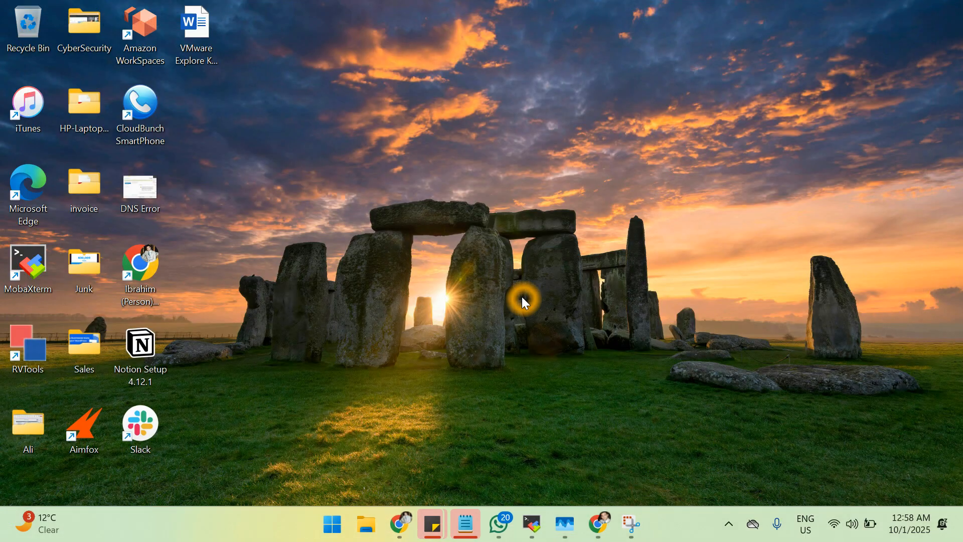
Reconnect via mstsc to 10.10.10.253, trusting the connection and accepting the DC-WIN-03 certificate.
{"action": "key", "text": "super+r"}
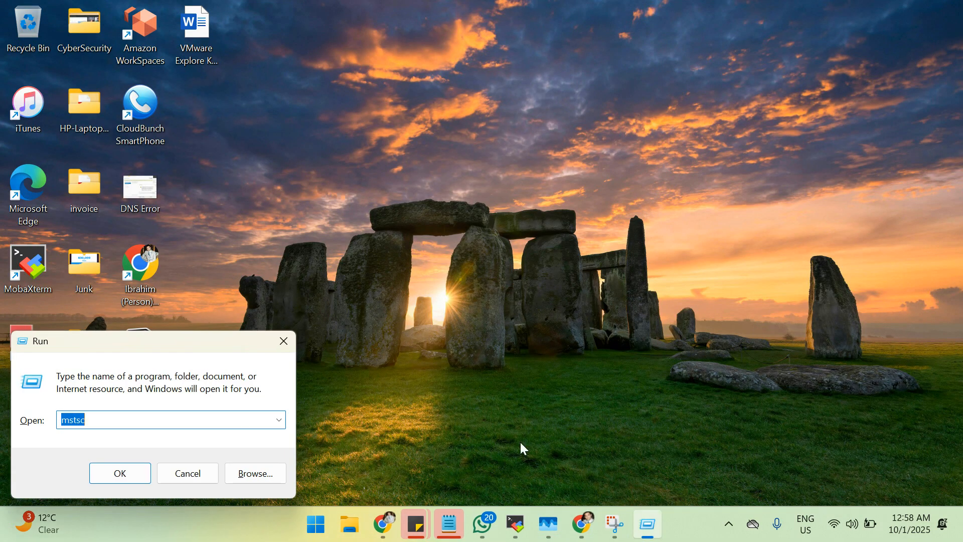
{"action": "left_click", "coordinate": [122, 474]}
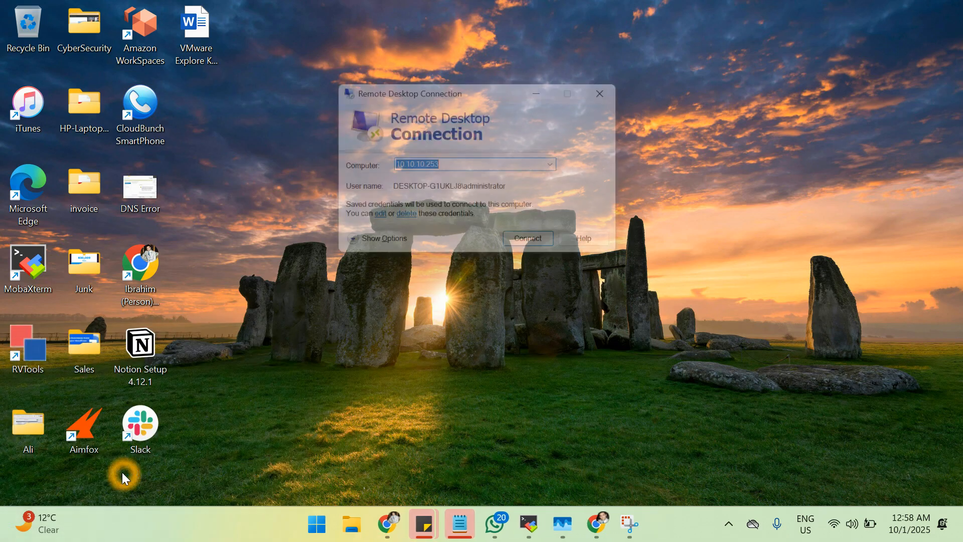
{"action": "left_click", "coordinate": [548, 250]}
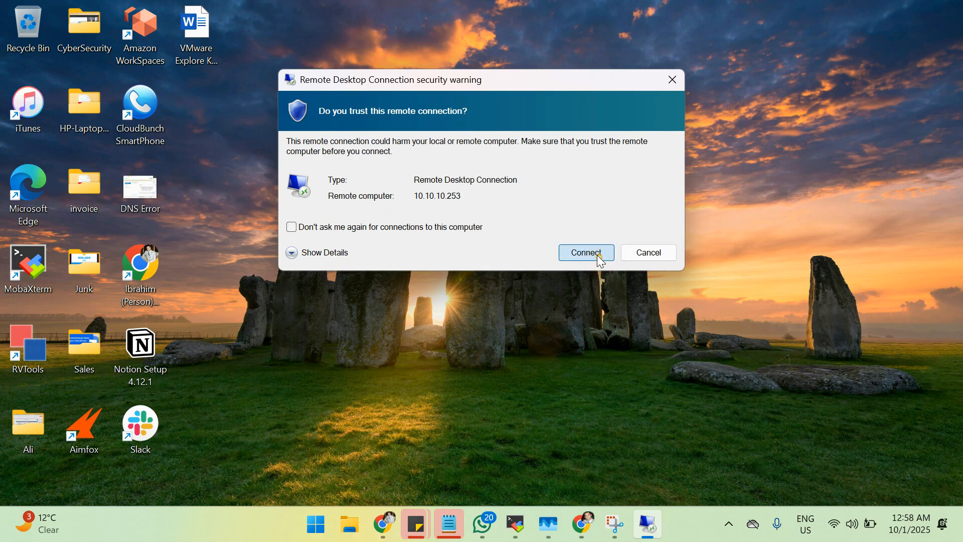
{"action": "left_click", "coordinate": [597, 254]}
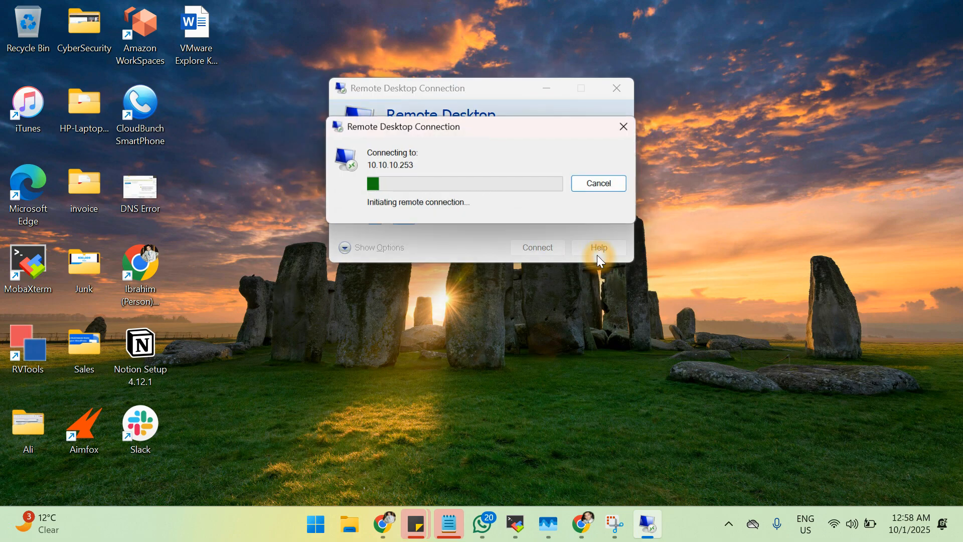
{"action": "left_click", "coordinate": [382, 524]}
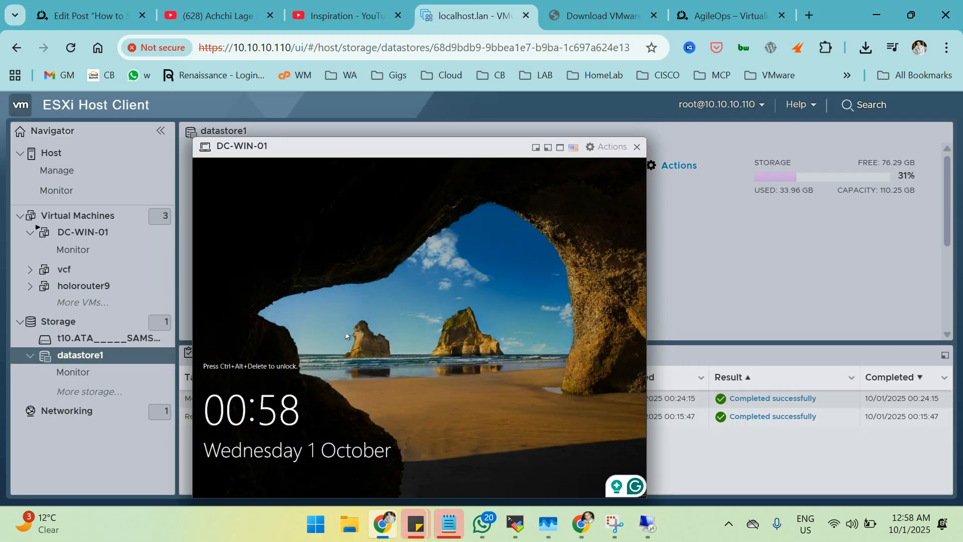
{"action": "left_click", "coordinate": [648, 524]}
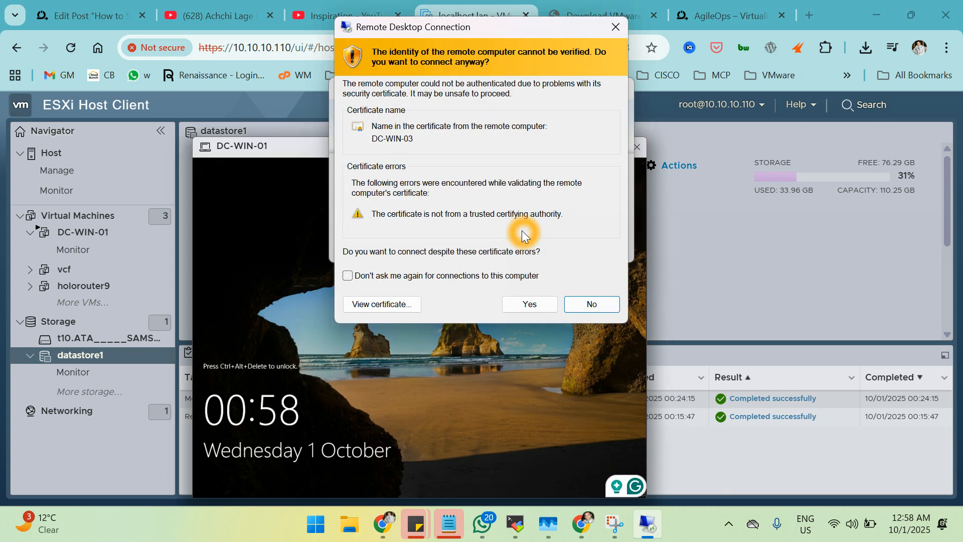
{"action": "left_click", "coordinate": [529, 304]}
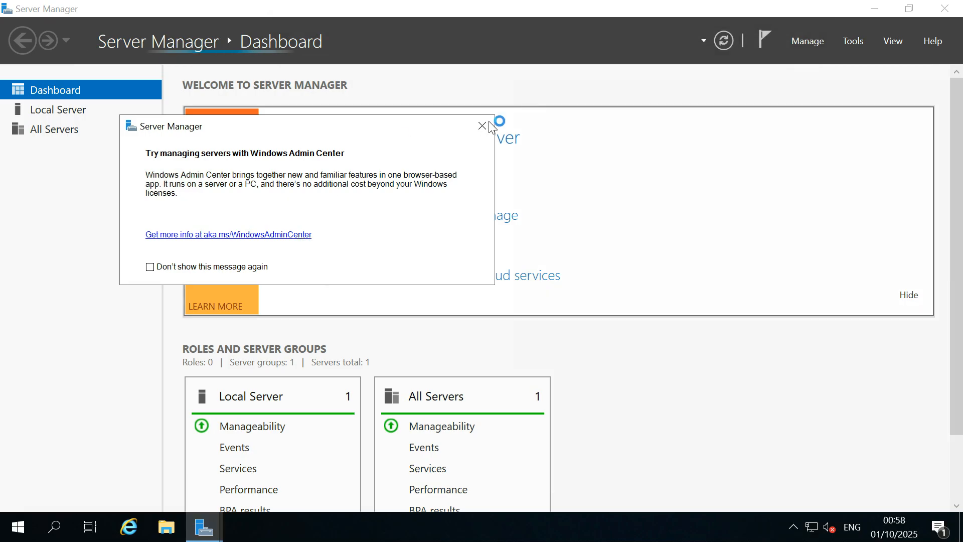
Dismiss the Admin Center notice and launch Promote this server to a domain controller from Local Server.
{"action": "left_click", "coordinate": [474, 129]}
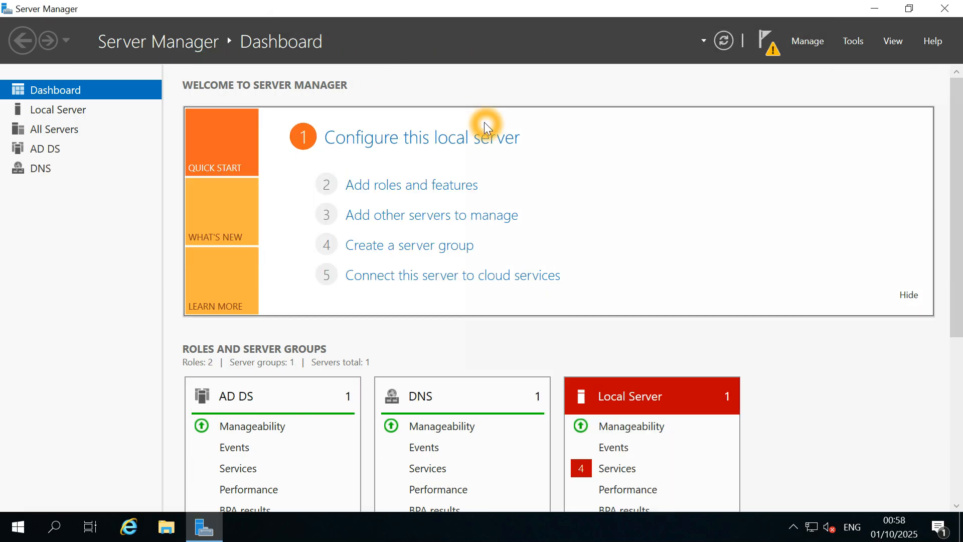
{"action": "left_click", "coordinate": [76, 109]}
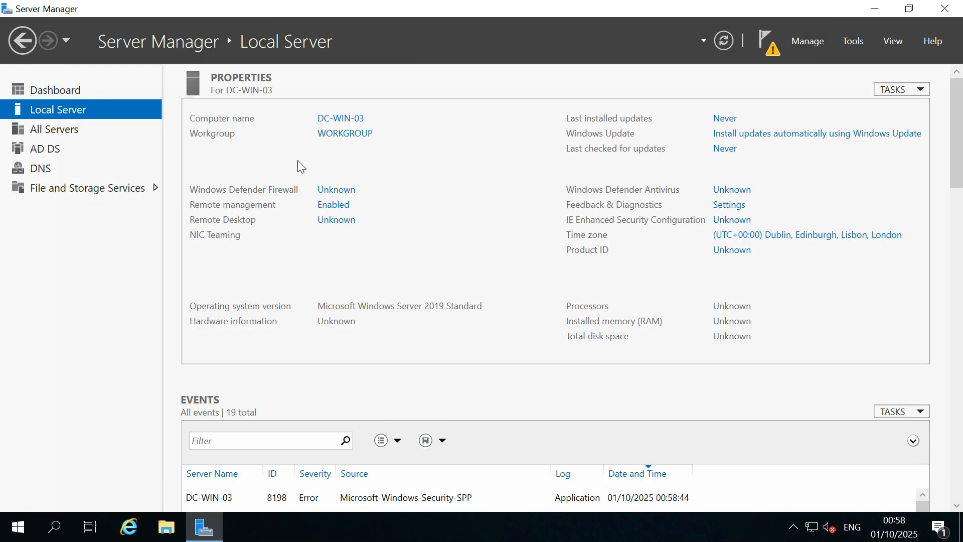
{"action": "left_click", "coordinate": [770, 54]}
{"action": "left_click", "coordinate": [651, 140]}
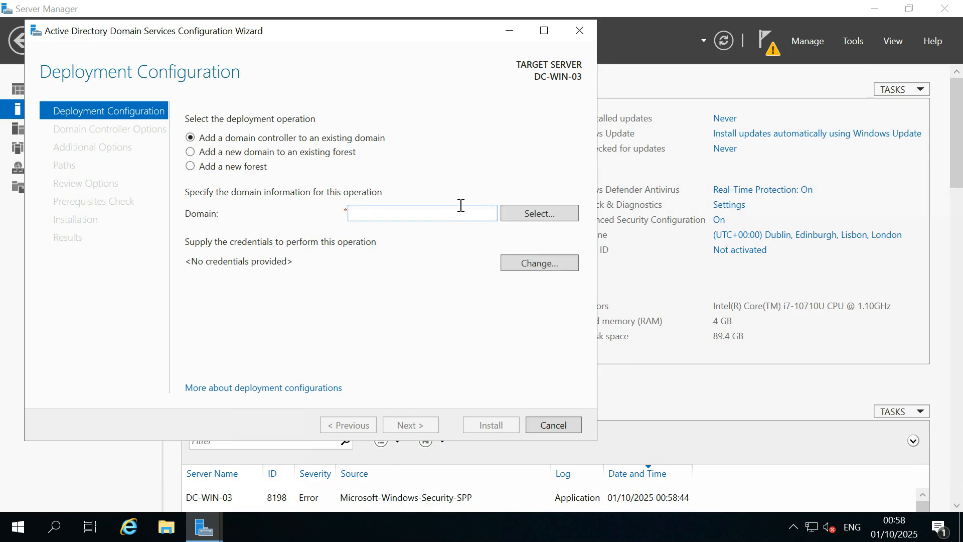
Target the agileops.co.uk domain with the admin account's credentials and continue.
{"action": "left_click", "coordinate": [480, 213]}
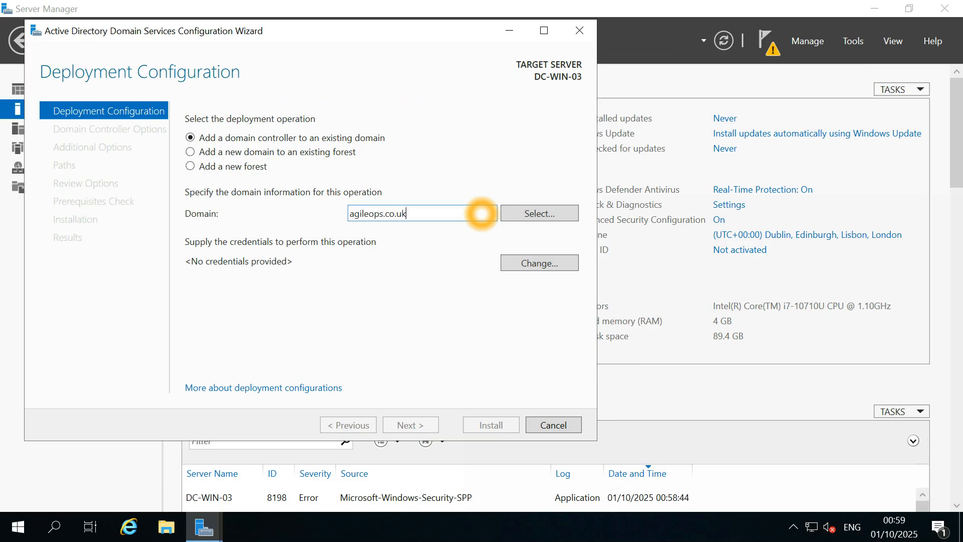
{"action": "left_click", "coordinate": [528, 267]}
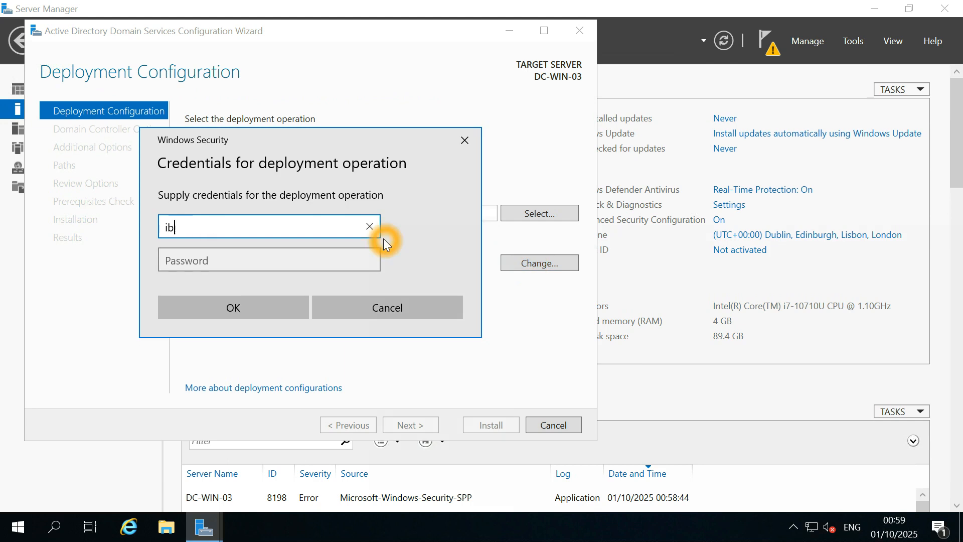
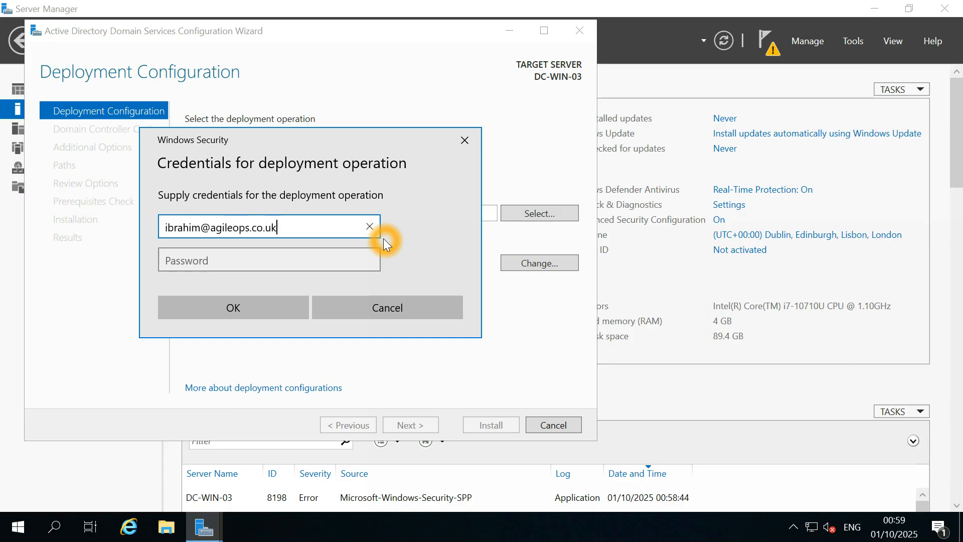
{"action": "key", "text": "Tab"}
{"action": "type", "text": "•••••••••"}
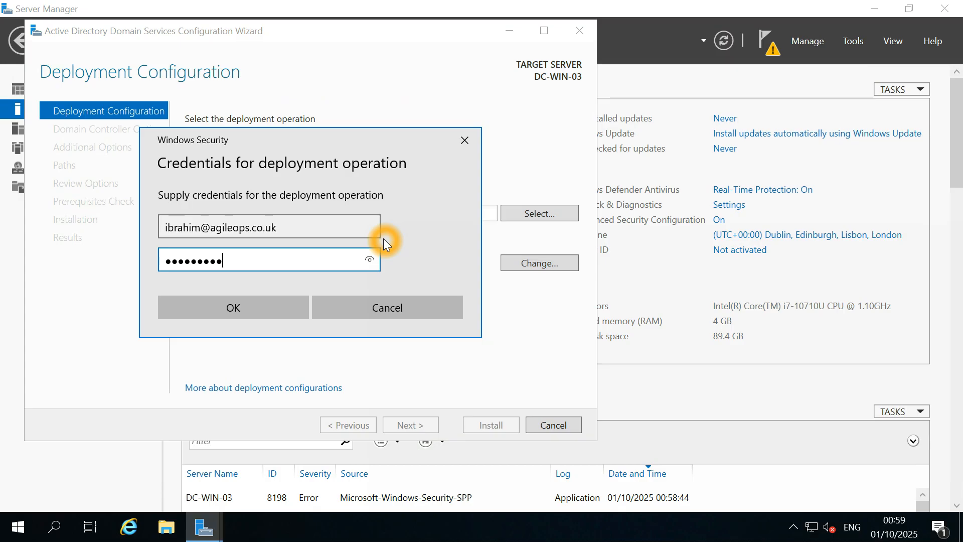
{"action": "type", "text": "•••"}
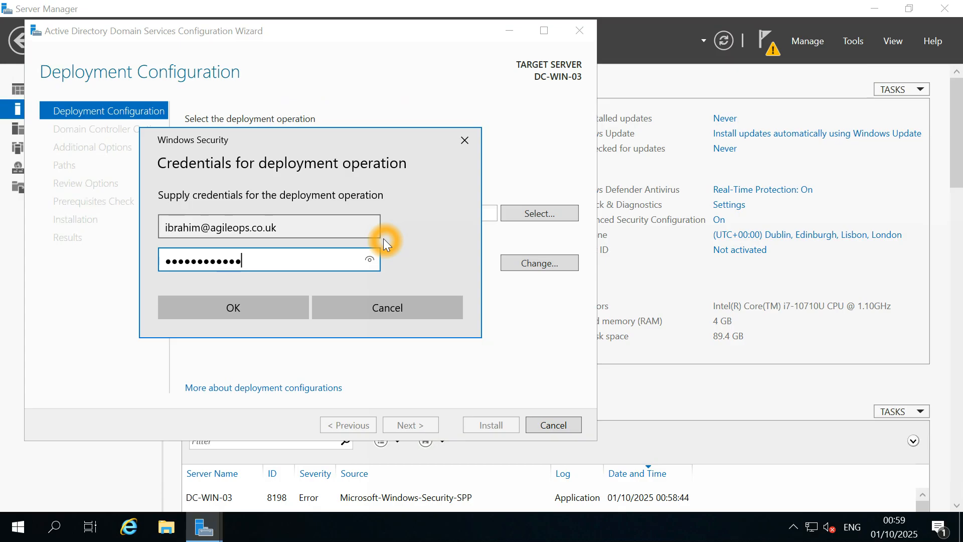
{"action": "left_click", "coordinate": [269, 303]}
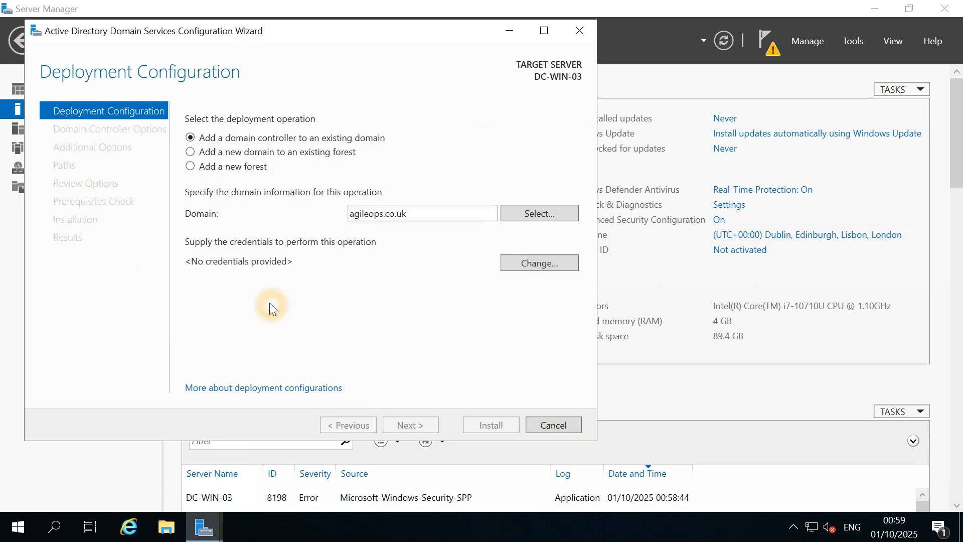
{"action": "left_click", "coordinate": [428, 425]}
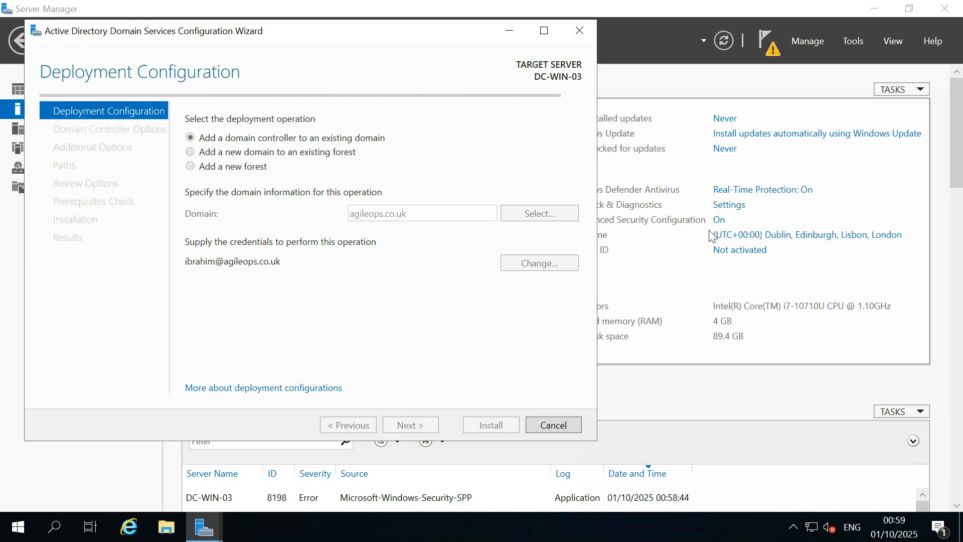
Minimize the DC-WIN-03 session and launch Remote Desktop Connection with mstsc.
{"action": "left_click", "coordinate": [872, 9]}
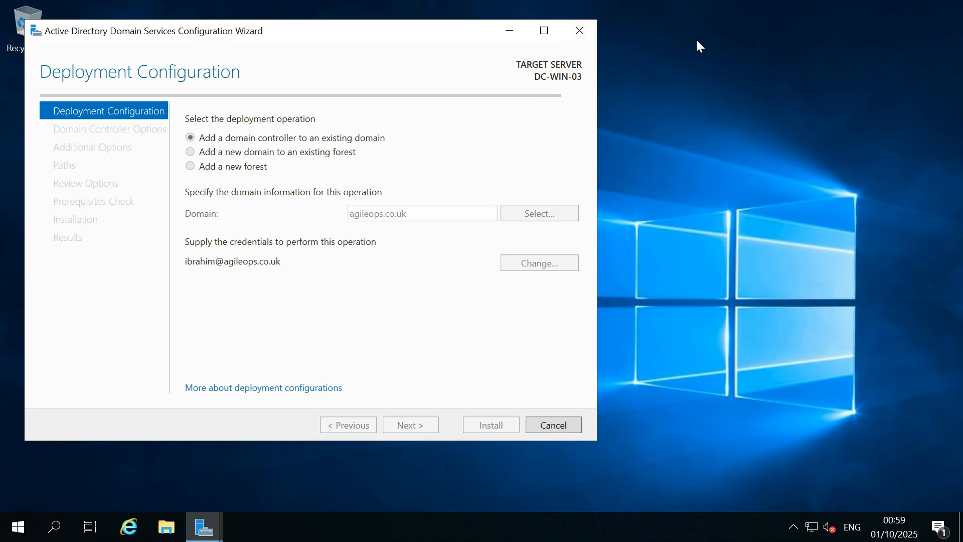
{"action": "mouse_move", "coordinate": [673, 5]}
{"action": "left_click", "coordinate": [711, 12]}
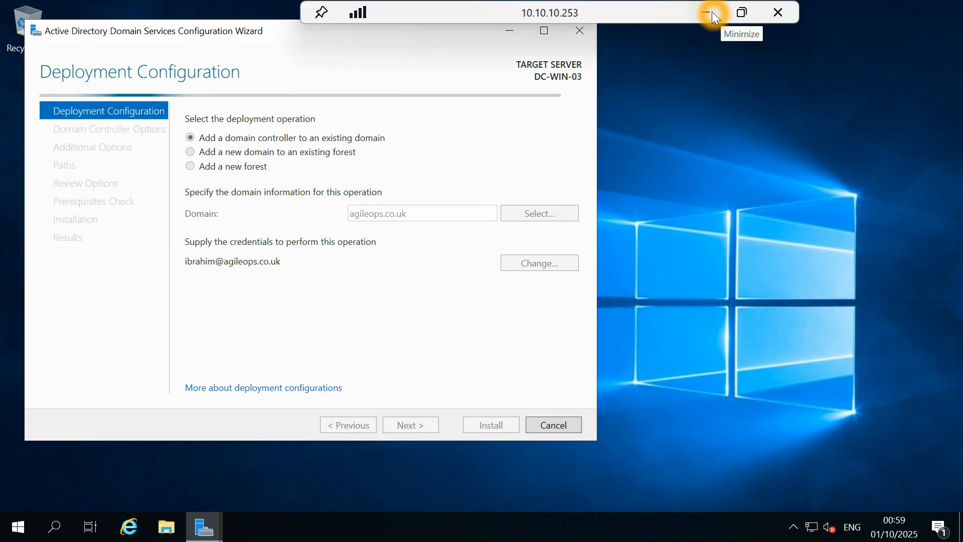
{"action": "key", "text": "super+r"}
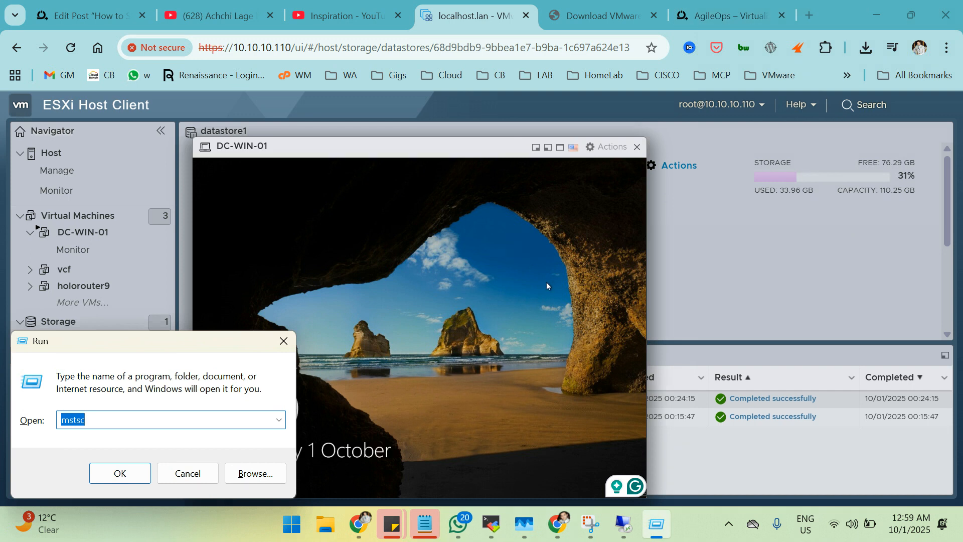
{"action": "key", "text": "Return"}
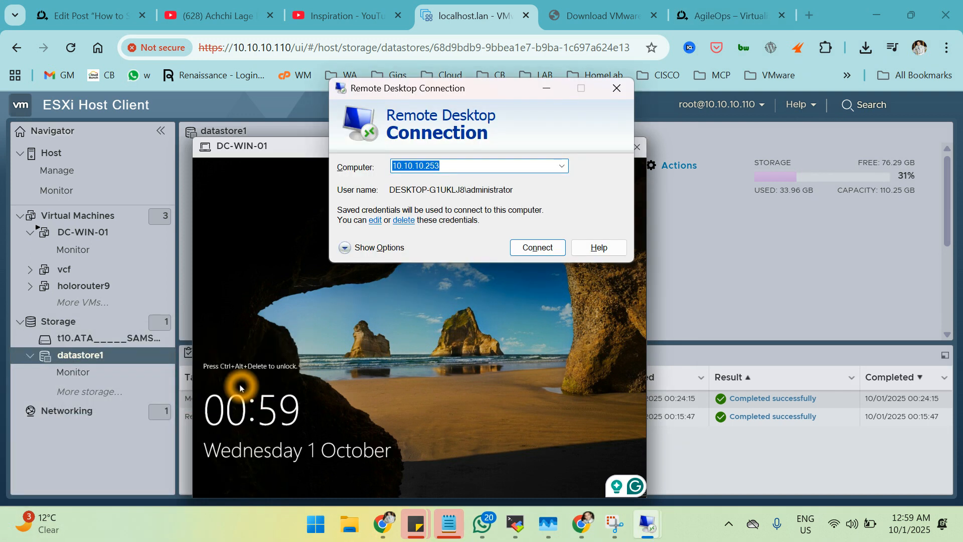
Connect to the saved server 10.10.10.252, accepting its certificate warning.
{"action": "left_click", "coordinate": [564, 169]}
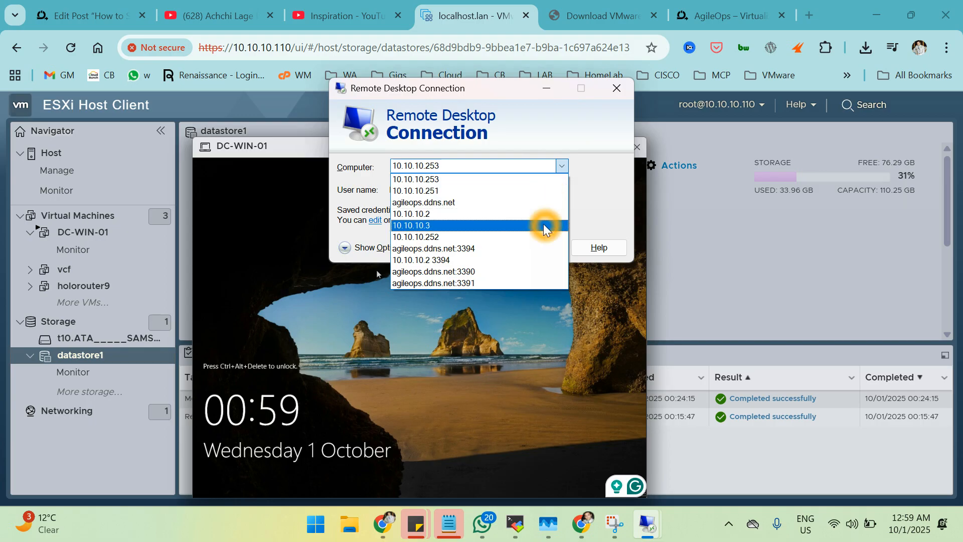
{"action": "left_click", "coordinate": [542, 237]}
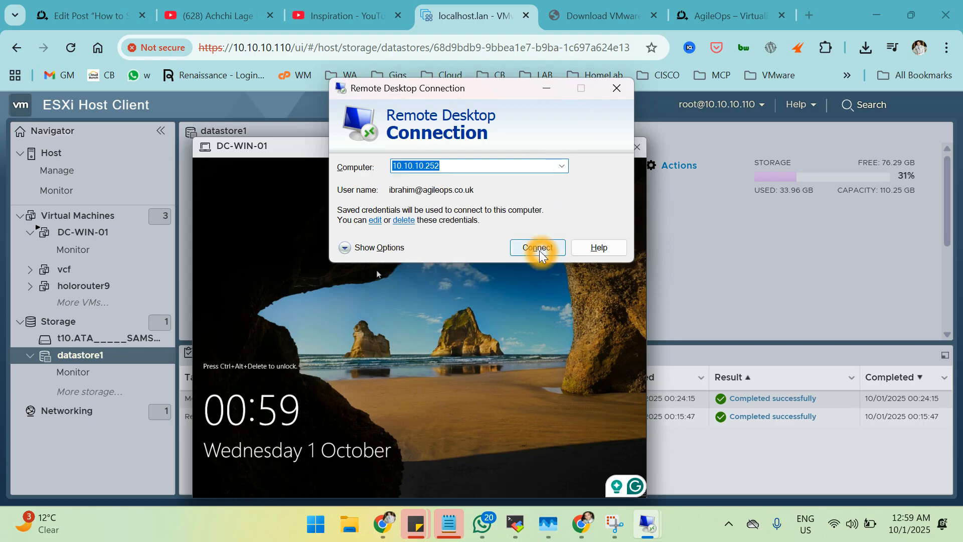
{"action": "left_click", "coordinate": [540, 251]}
{"action": "left_click", "coordinate": [537, 305]}
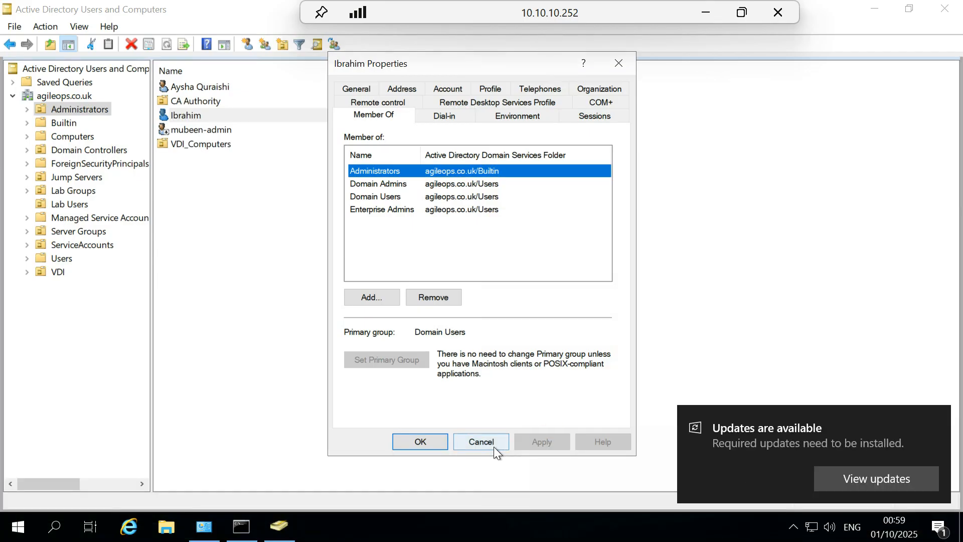
Confirm the admin account in the Administrators OU belongs to Domain Admins and Enterprise Admins.
{"action": "left_click", "coordinate": [494, 446]}
{"action": "left_click", "coordinate": [47, 96]}
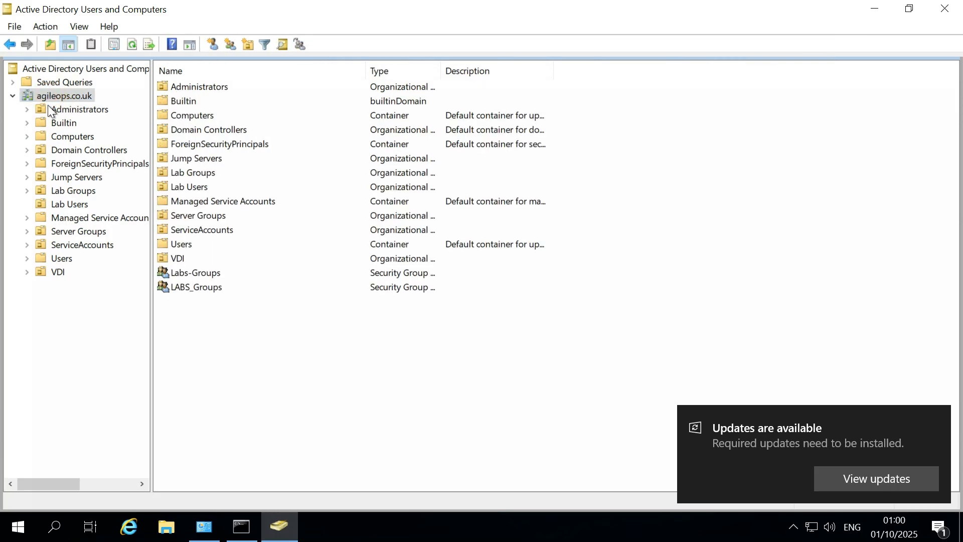
{"action": "left_click", "coordinate": [74, 116]}
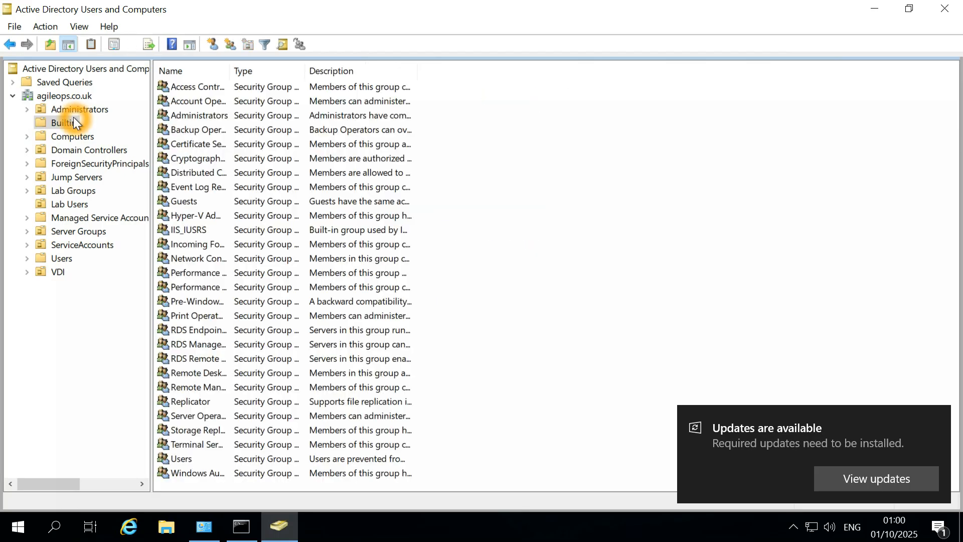
{"action": "left_click", "coordinate": [62, 110]}
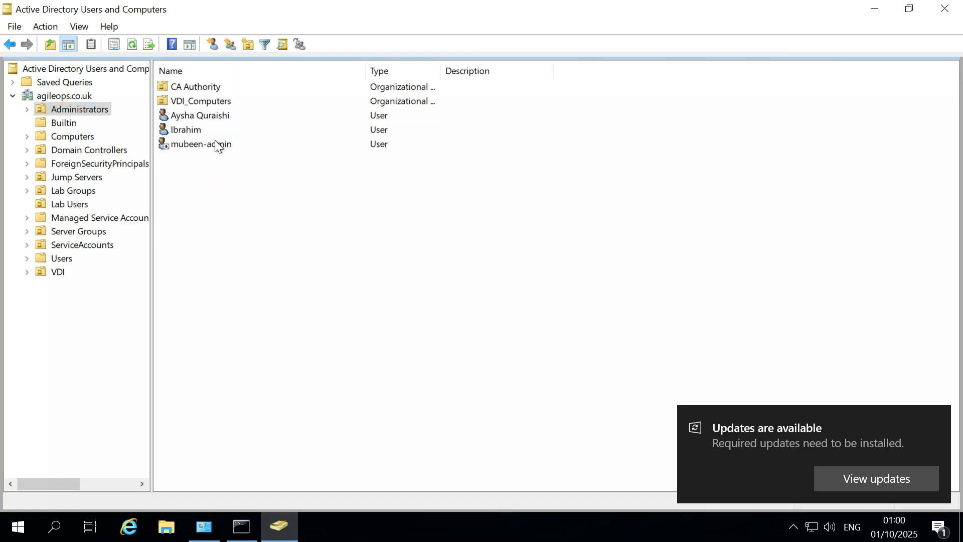
{"action": "double_click", "coordinate": [188, 131]}
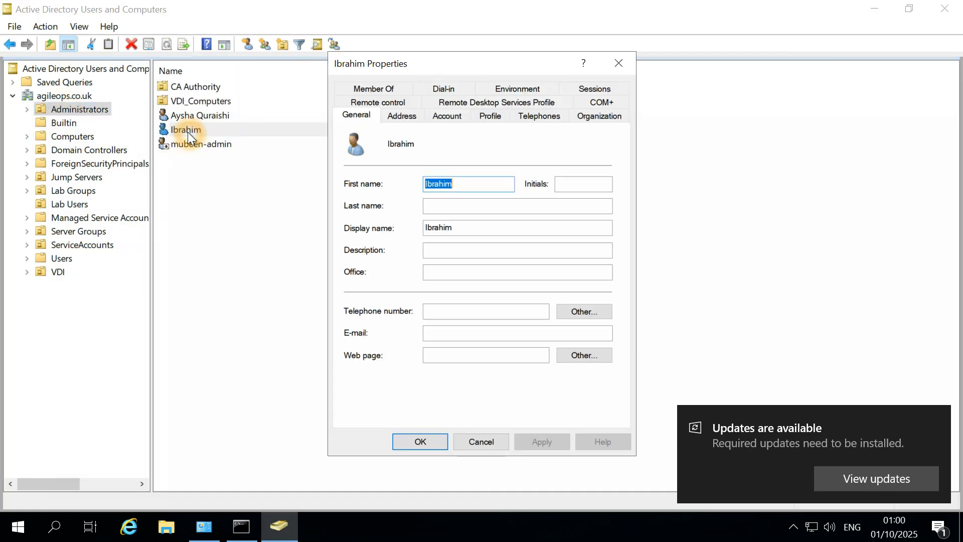
{"action": "left_click", "coordinate": [375, 89]}
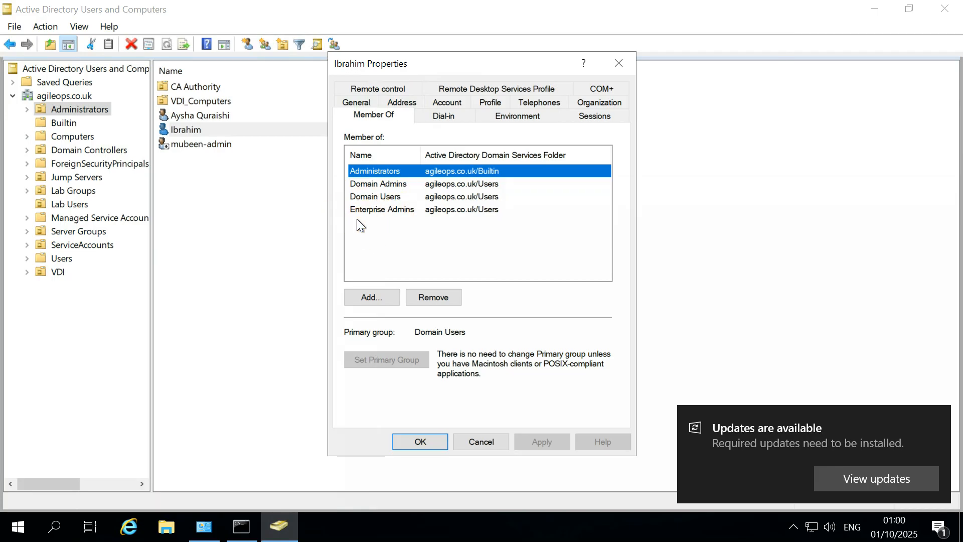
{"action": "left_click", "coordinate": [413, 209]}
{"action": "left_click", "coordinate": [483, 446]}
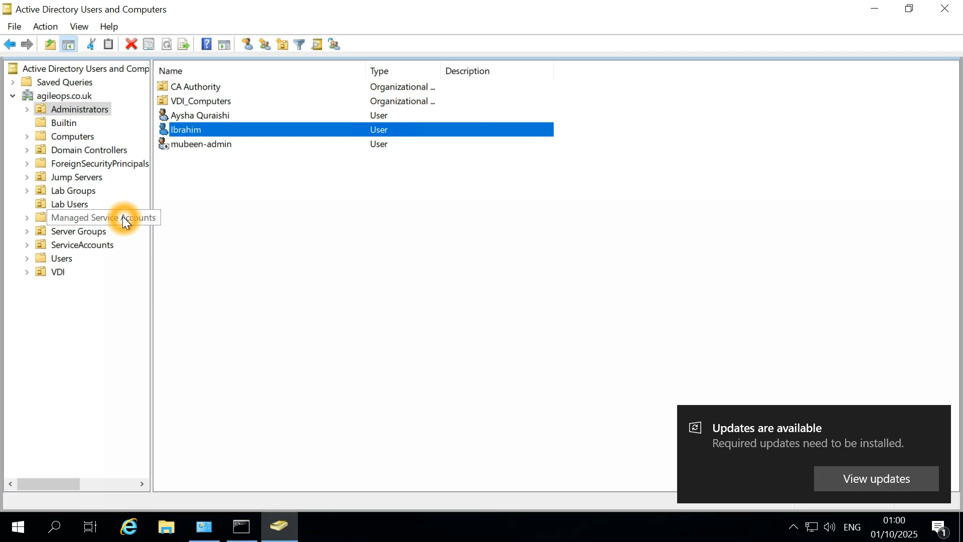
Browse Builtin, Lab Groups, Lab Users, ServiceAccounts, Users and VDI, ending on Administrators.
{"action": "left_click", "coordinate": [56, 124]}
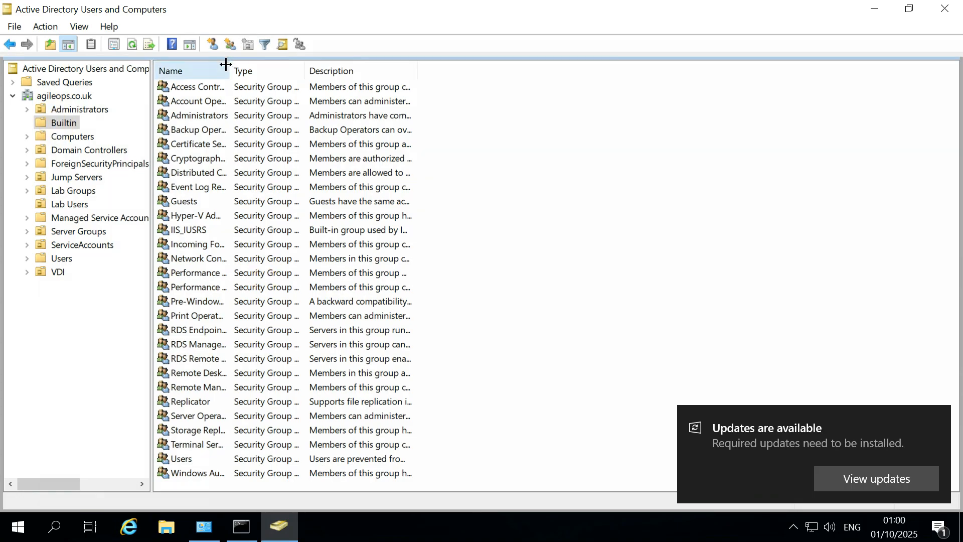
{"action": "left_click_drag", "start_coordinate": [227, 64], "coordinate": [307, 59]}
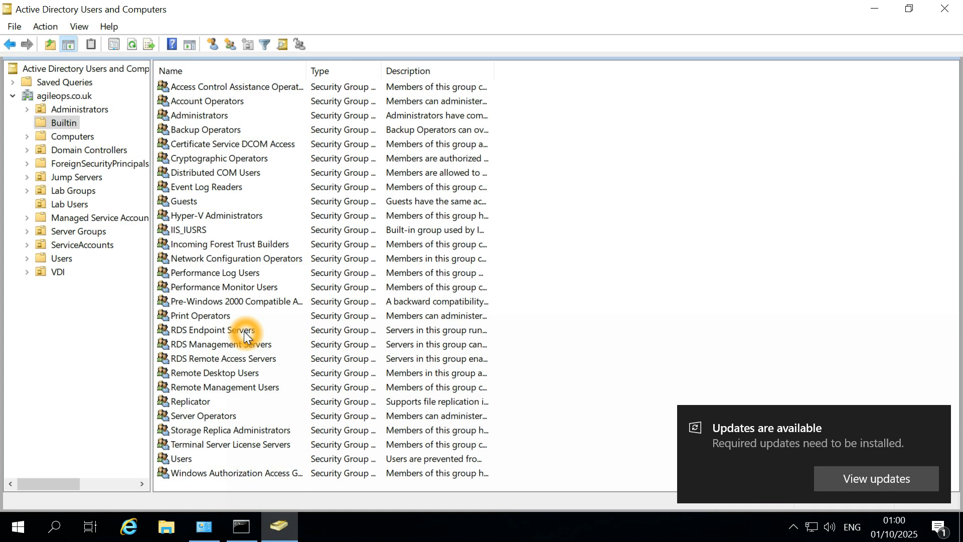
{"action": "left_click", "coordinate": [64, 191]}
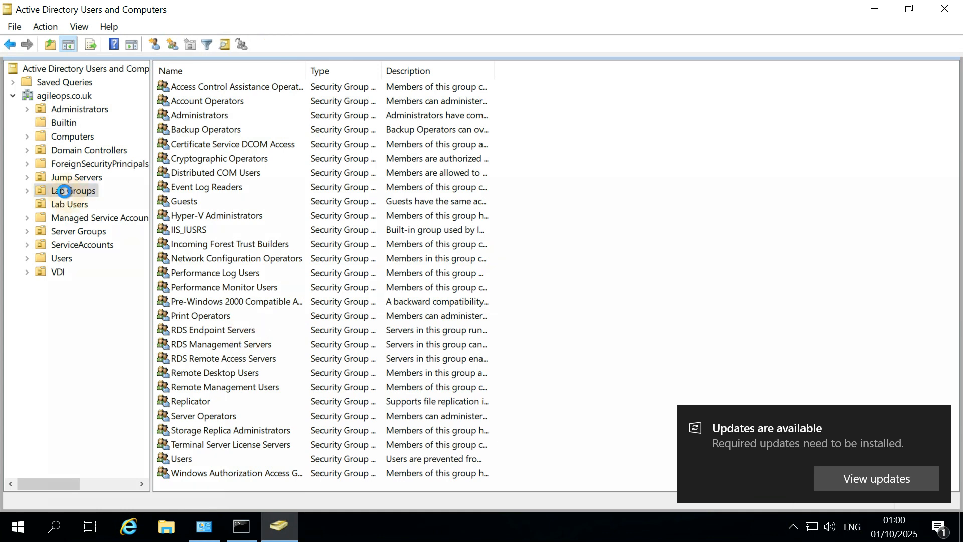
{"action": "scroll", "coordinate": [201, 309], "scroll_direction": "down", "scroll_amount": 1}
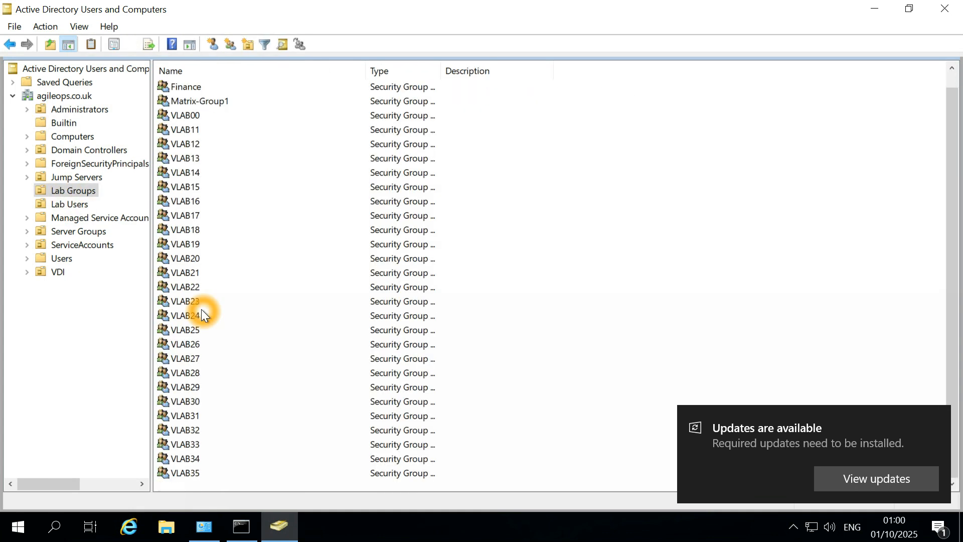
{"action": "left_click", "coordinate": [63, 205]}
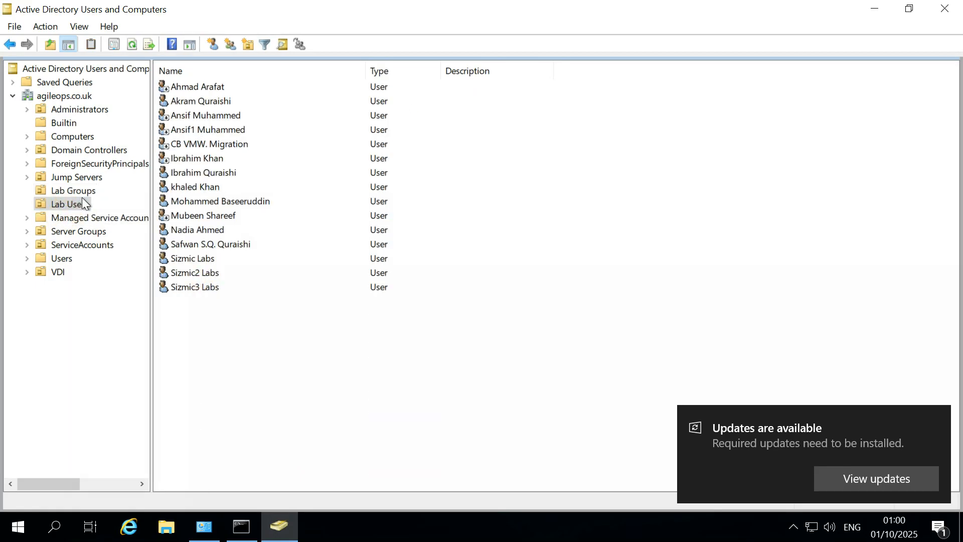
{"action": "left_click", "coordinate": [68, 219]}
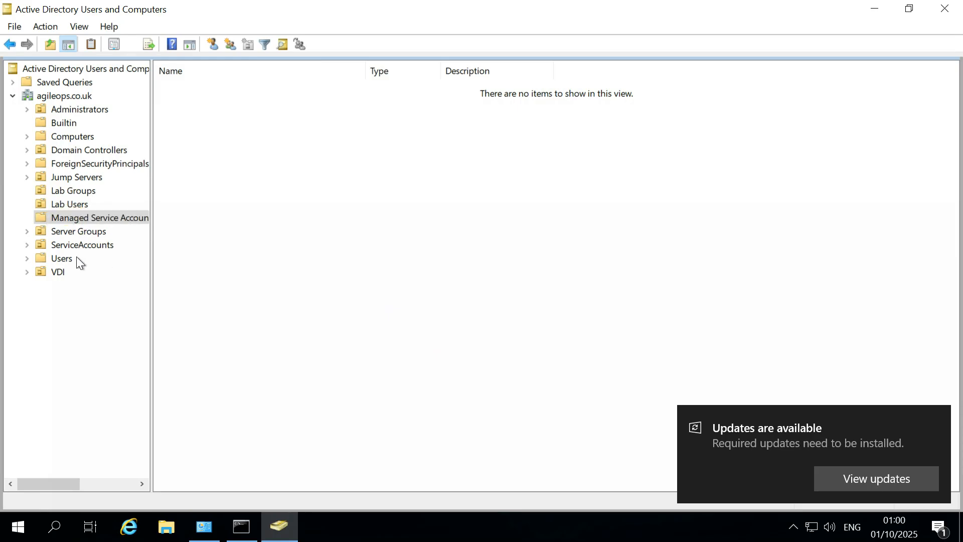
{"action": "left_click", "coordinate": [69, 231]}
{"action": "left_click", "coordinate": [72, 243]}
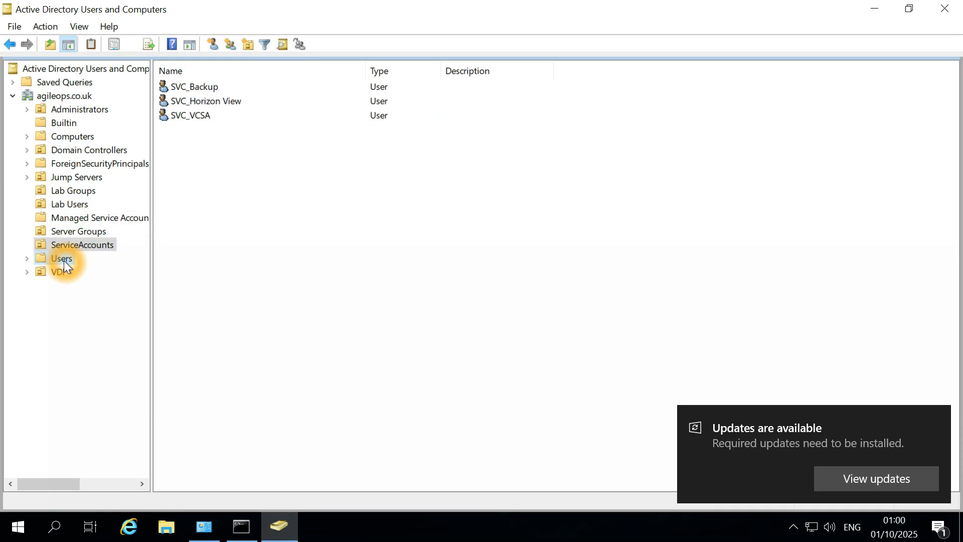
{"action": "left_click", "coordinate": [64, 260]}
{"action": "left_click", "coordinate": [58, 272]}
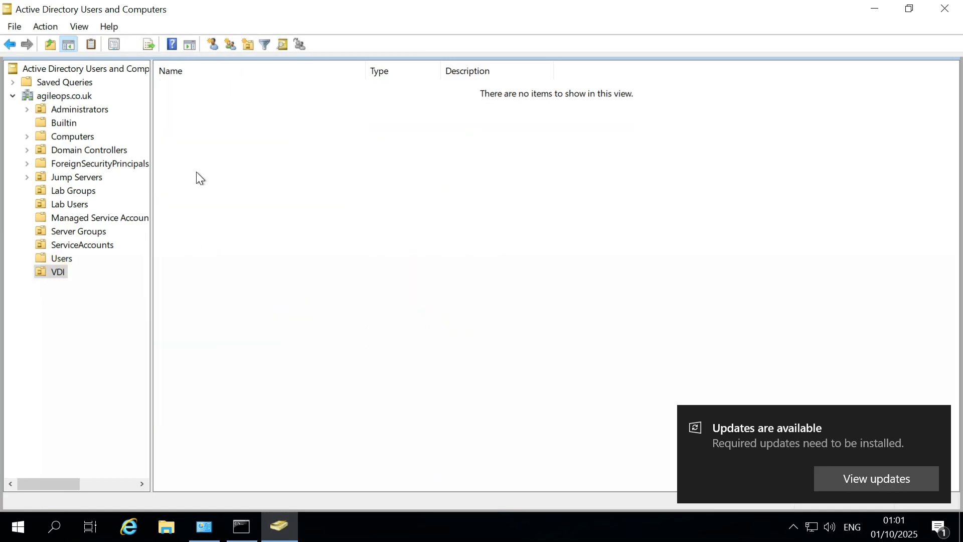
{"action": "left_click", "coordinate": [53, 112]}
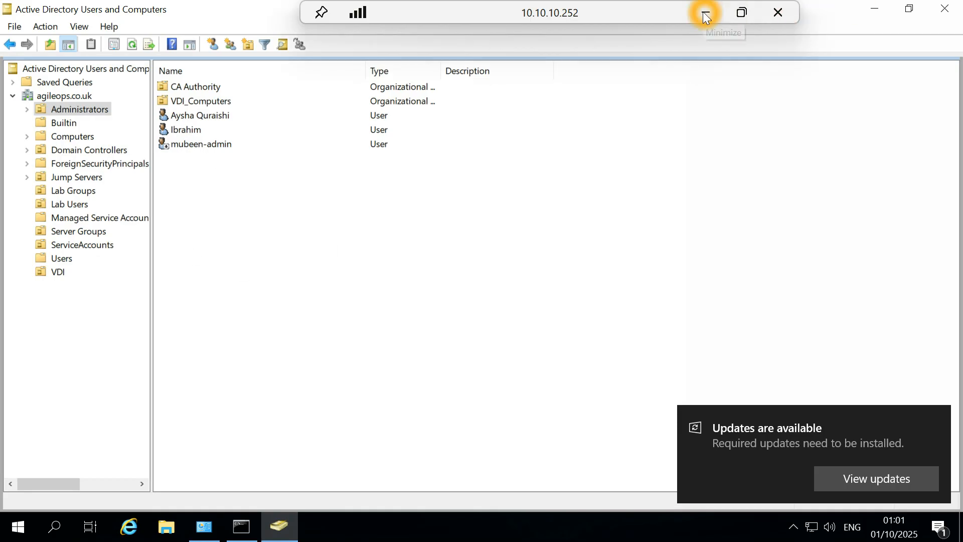
Minimize the current remote session and return to the DC-WIN-03 session on 10.10.10.253.
{"action": "left_click", "coordinate": [705, 16]}
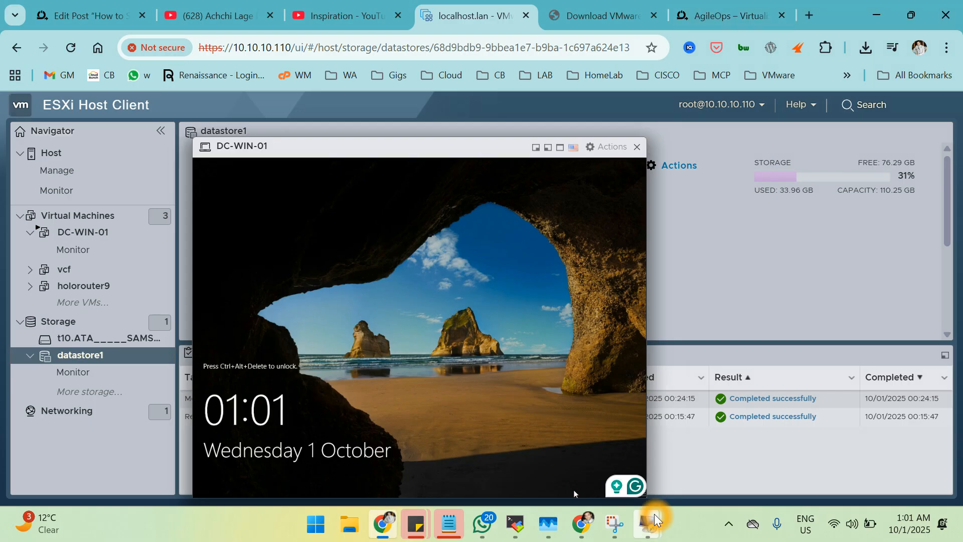
{"action": "mouse_move", "coordinate": [649, 522]}
{"action": "left_click", "coordinate": [613, 433]}
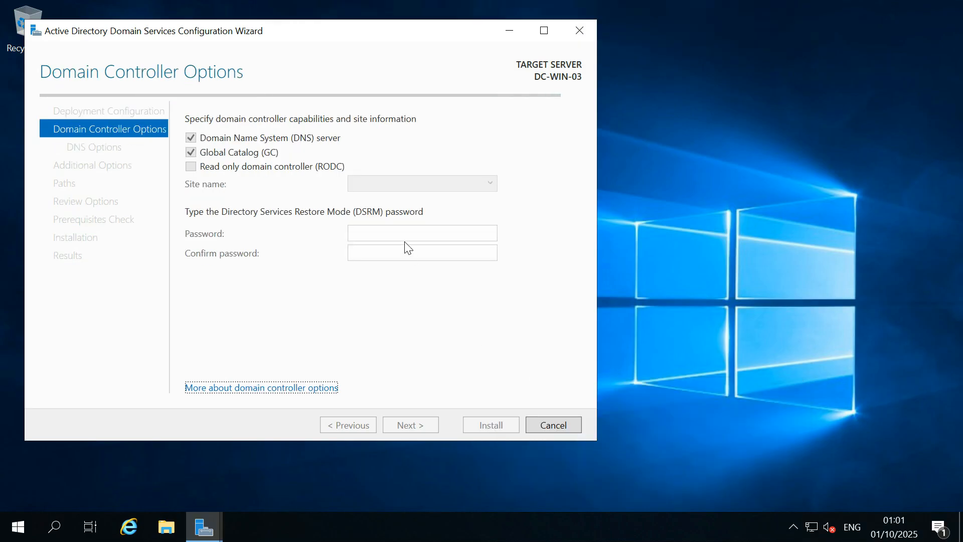
{"action": "left_click", "coordinate": [327, 196]}
{"action": "left_click", "coordinate": [345, 296]}
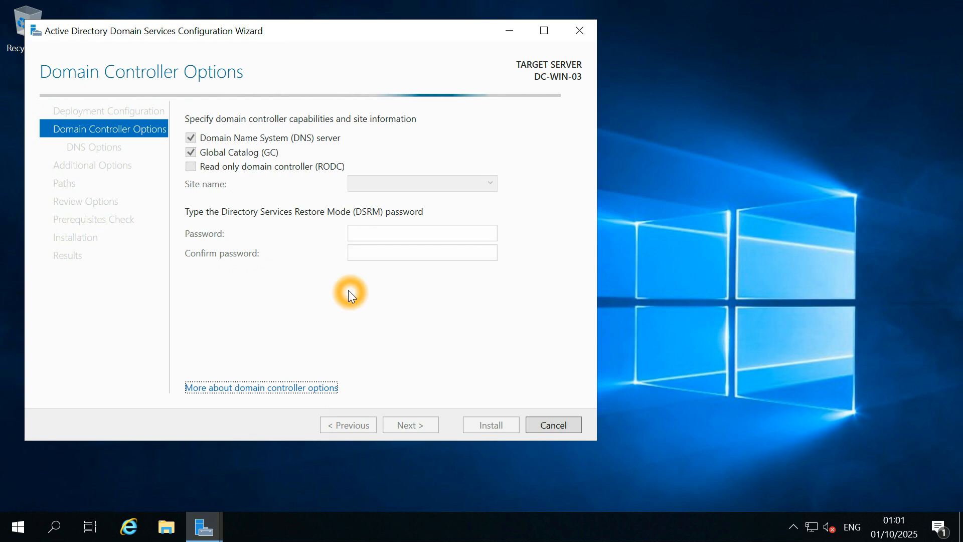
{"action": "left_click", "coordinate": [348, 290]}
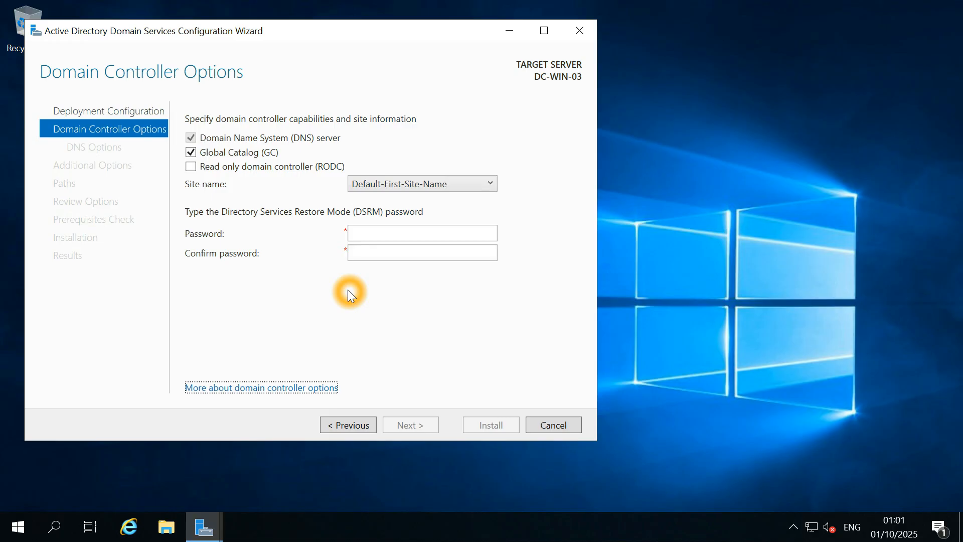
Enter and confirm the DSRM password in the domain controller options.
{"action": "left_click", "coordinate": [369, 235]}
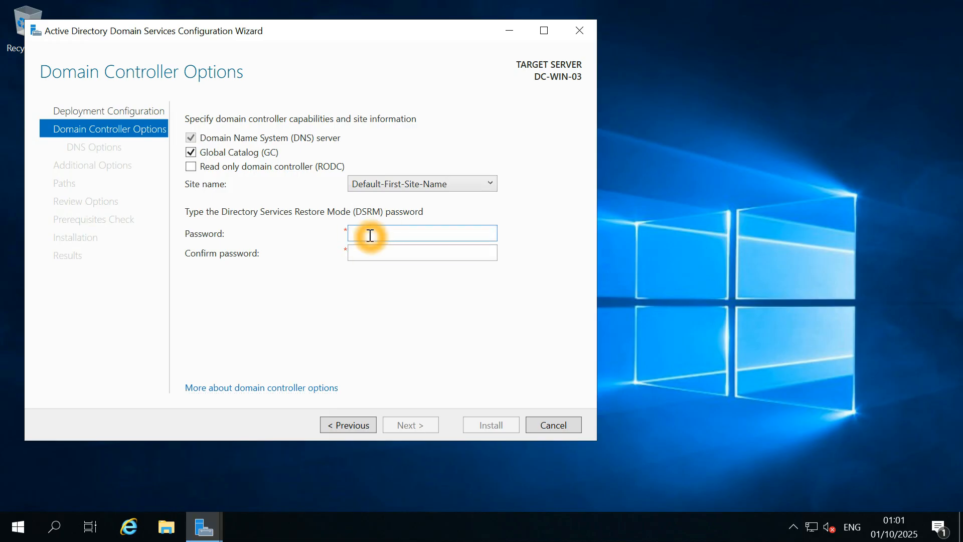
{"action": "type", "text": "●●●●●●"}
{"action": "key", "text": "BackSpace"}
{"action": "key", "text": "BackSpace"}
{"action": "key", "text": "BackSpace"}
{"action": "key", "text": "BackSpace"}
{"action": "key", "text": "BackSpace"}
{"action": "key", "text": "BackSpace"}
{"action": "type", "text": "●●●●●●●●●●"}
{"action": "key", "text": "Tab"}
{"action": "type", "text": "●●●●●●●●●●"}
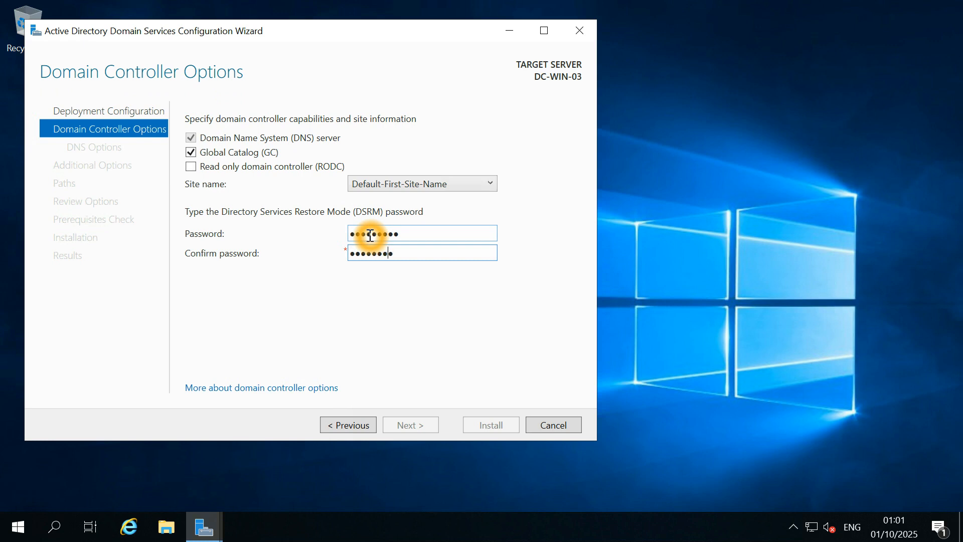
{"action": "left_click", "coordinate": [422, 412]}
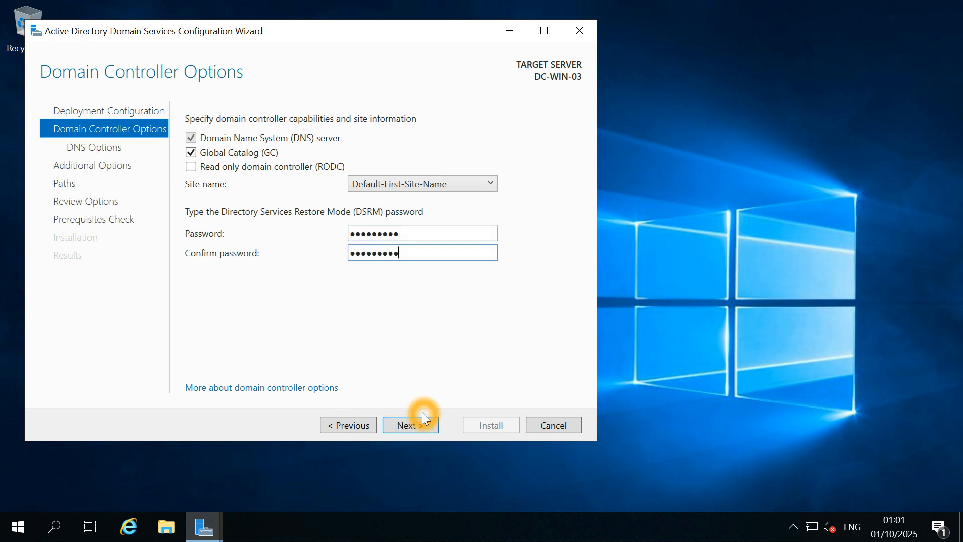
Keep Default-First-Site-Name as the site and advance to DNS Options.
{"action": "left_click", "coordinate": [396, 191]}
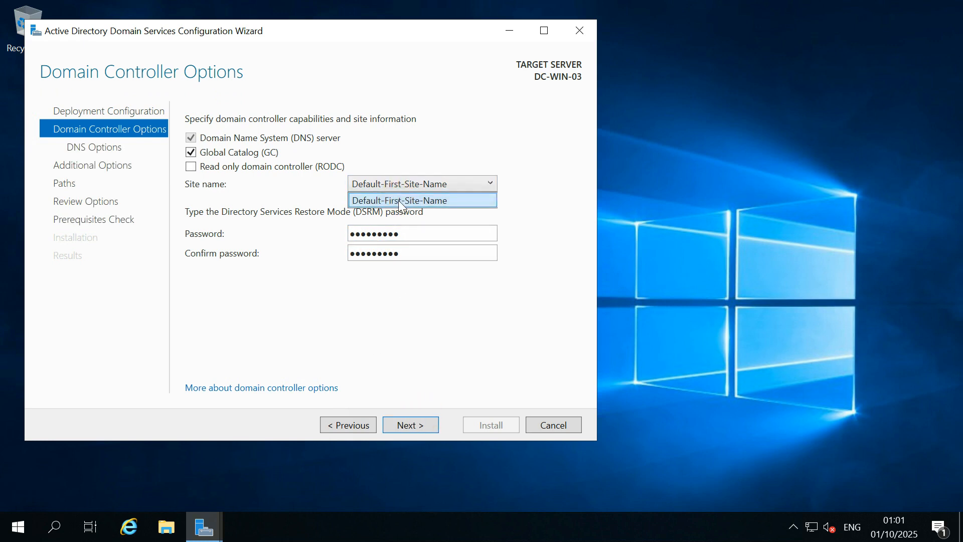
{"action": "left_click", "coordinate": [385, 119]}
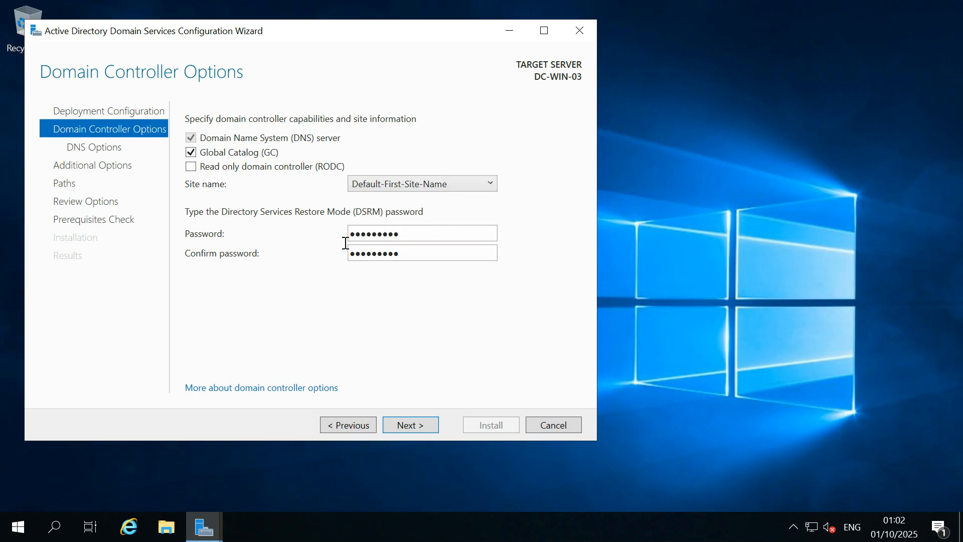
{"action": "left_click", "coordinate": [369, 221]}
{"action": "left_click", "coordinate": [387, 228]}
{"action": "left_click", "coordinate": [413, 422]}
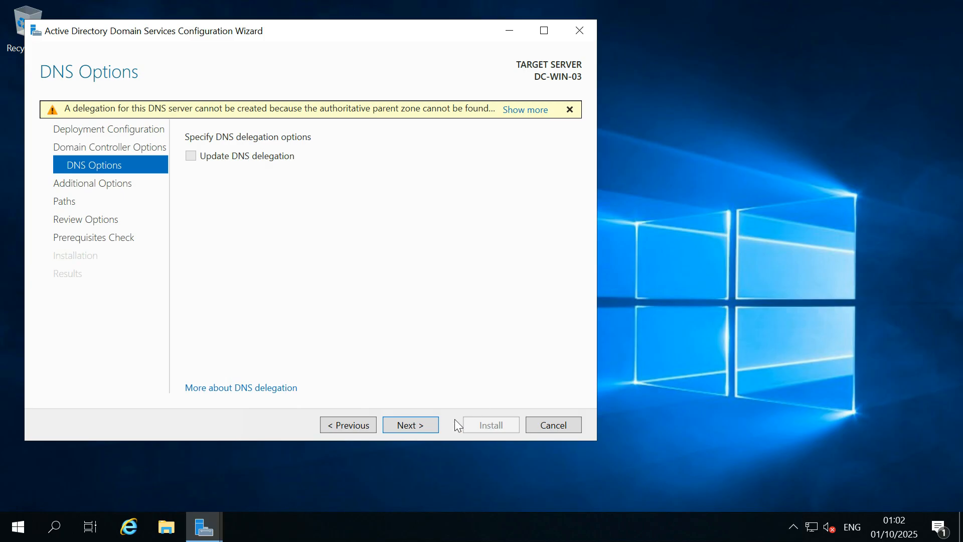
Pass DNS Options and set WIN-DC-02.agileops.co.uk as the replication source, reaching Paths.
{"action": "left_click", "coordinate": [431, 423]}
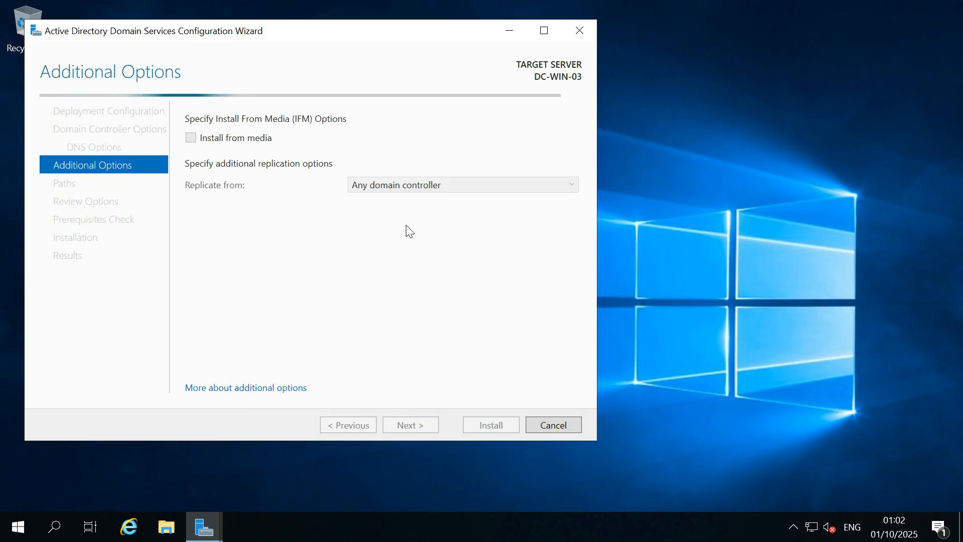
{"action": "left_click", "coordinate": [407, 189]}
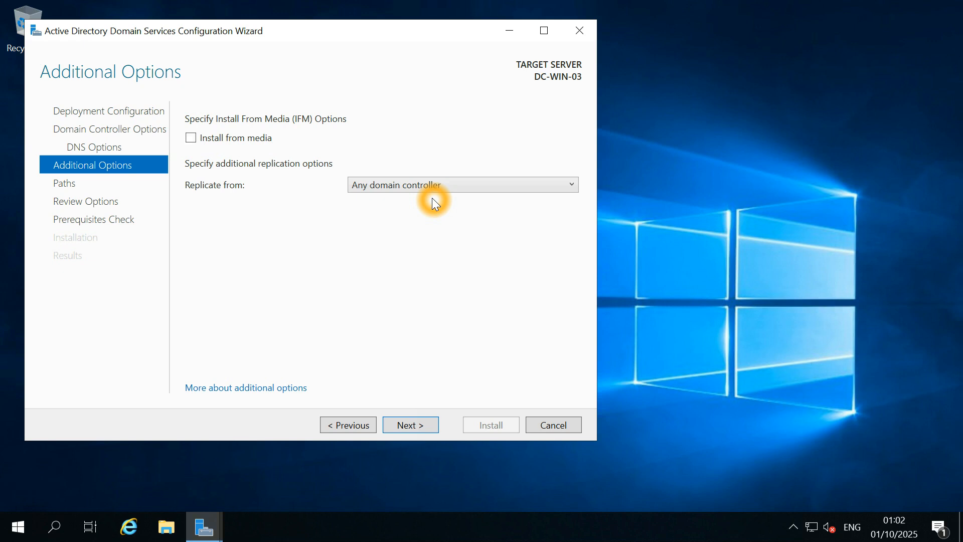
{"action": "left_click", "coordinate": [462, 185]}
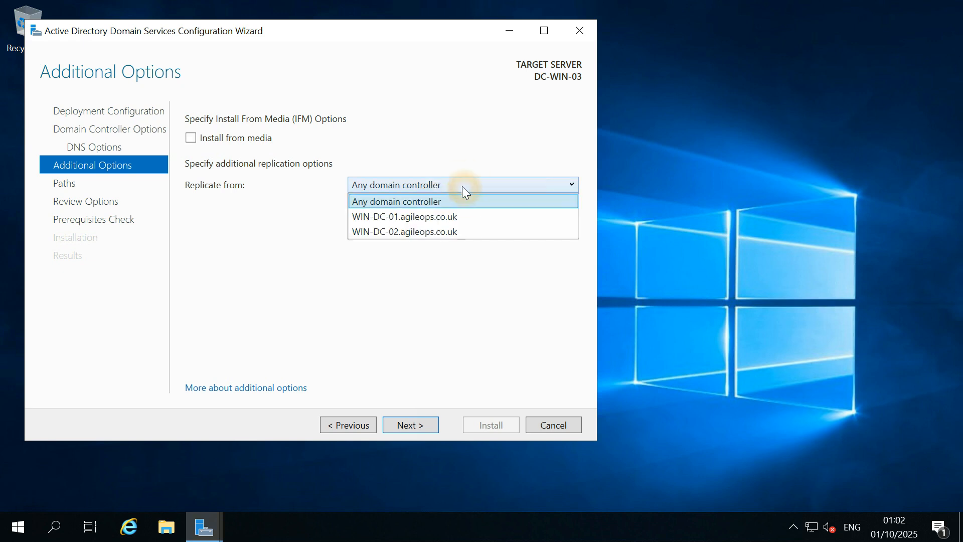
{"action": "left_click", "coordinate": [450, 231]}
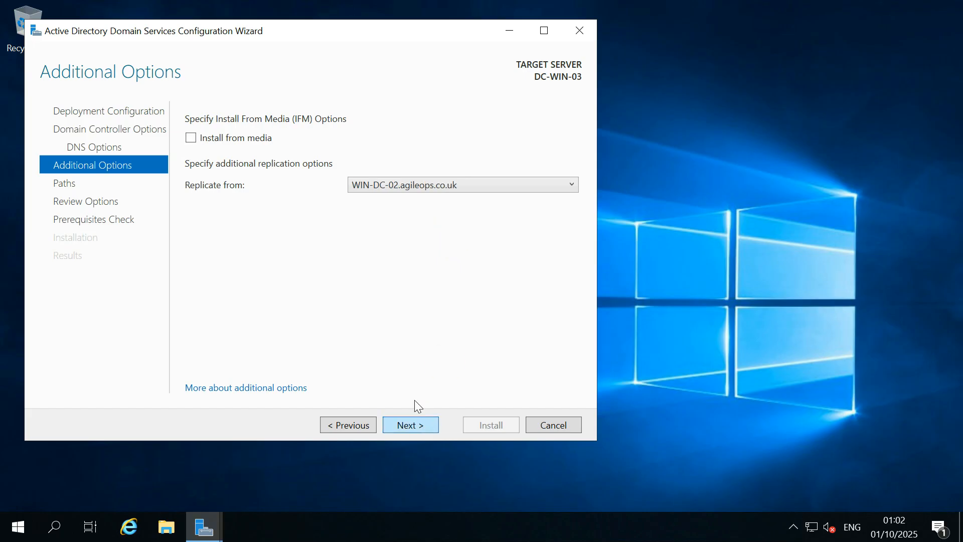
{"action": "left_click", "coordinate": [401, 190]}
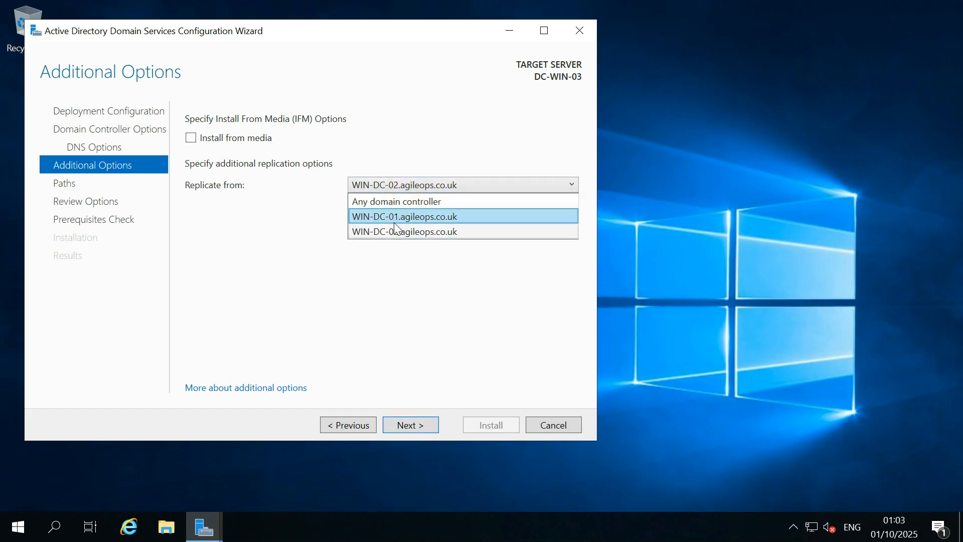
{"action": "left_click", "coordinate": [412, 233]}
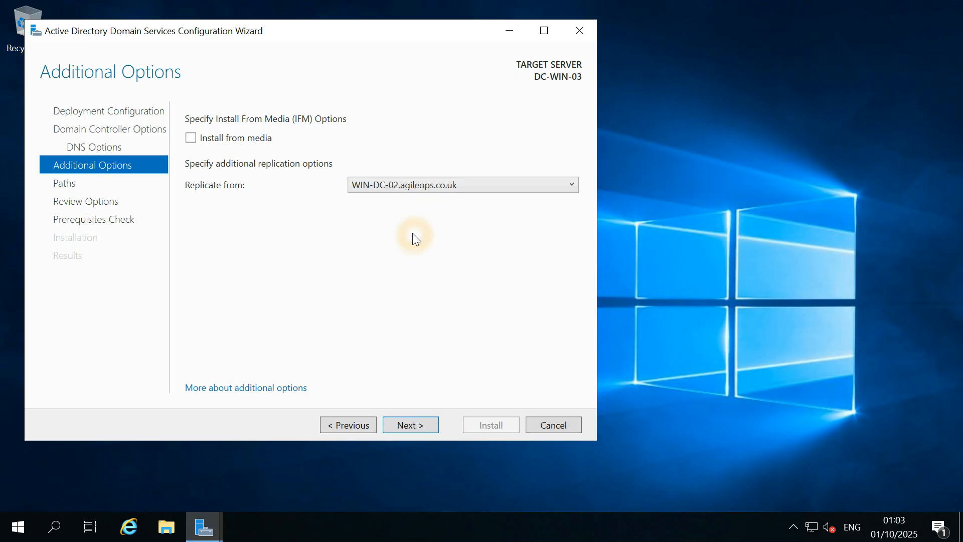
{"action": "left_click", "coordinate": [419, 425]}
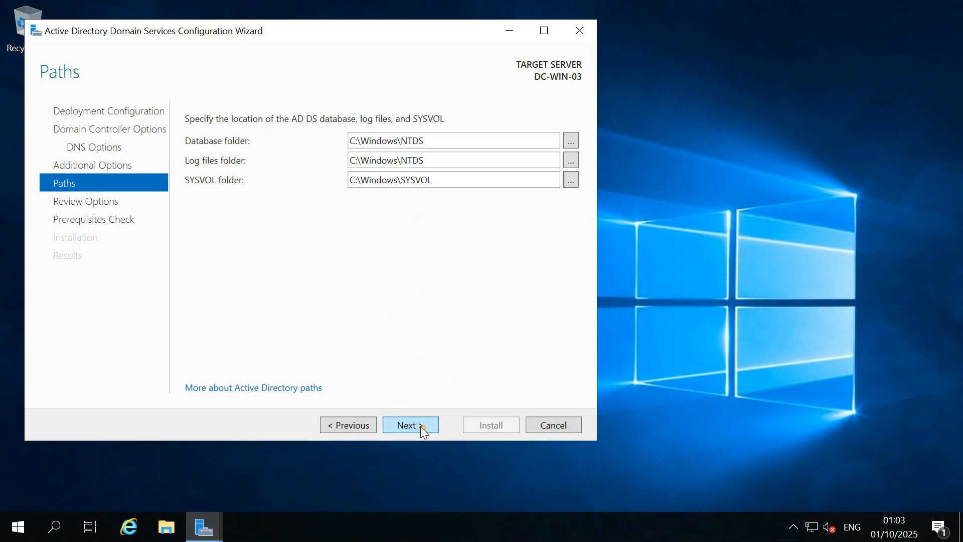
Accept the default NTDS and SYSVOL folders, review the options and launch the prerequisites check.
{"action": "left_click", "coordinate": [421, 427]}
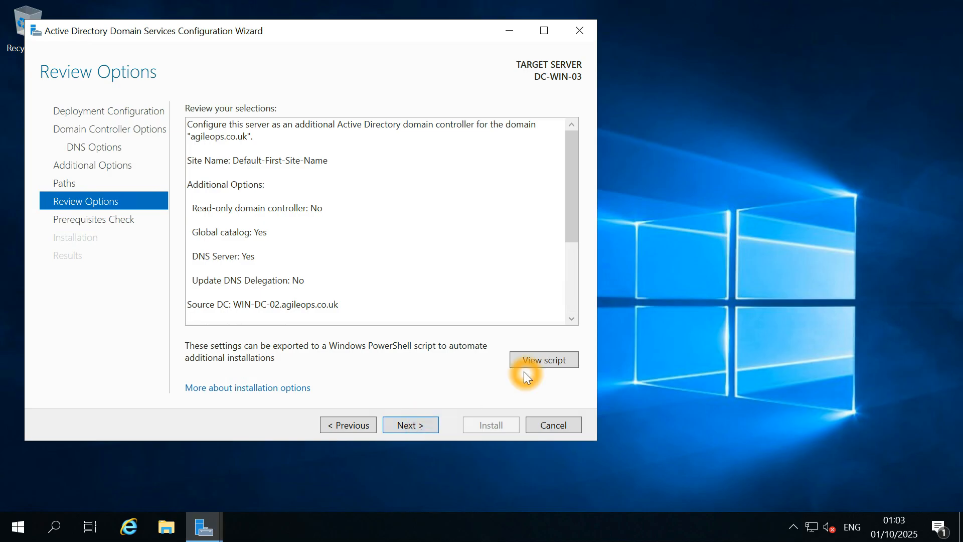
{"action": "left_click_drag", "start_coordinate": [573, 232], "coordinate": [595, 203]}
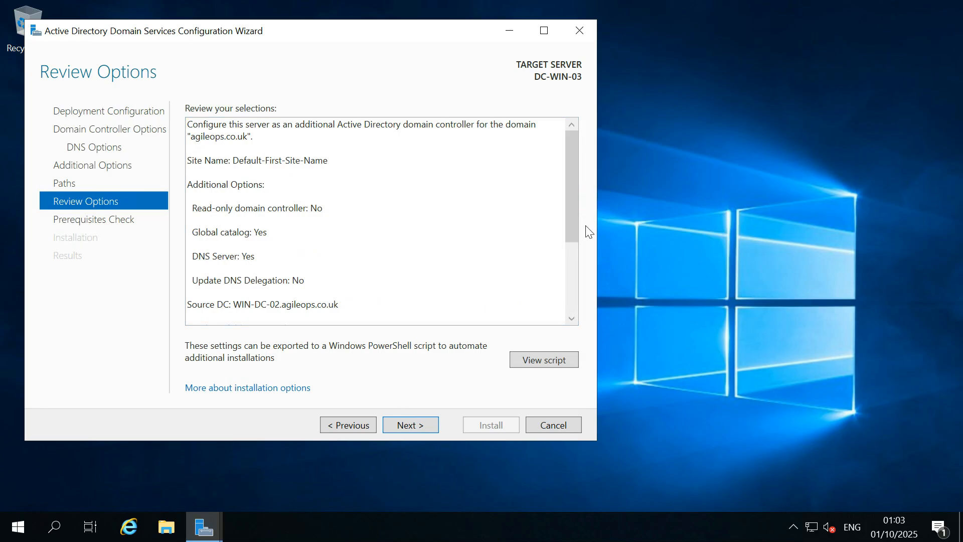
{"action": "left_click", "coordinate": [422, 431]}
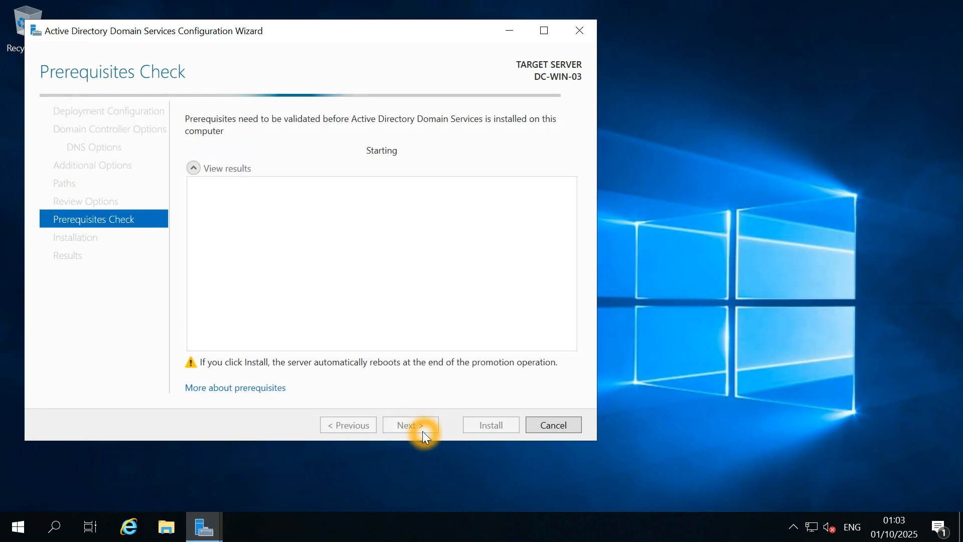
{"action": "left_click", "coordinate": [458, 370]}
{"action": "left_click", "coordinate": [383, 262]}
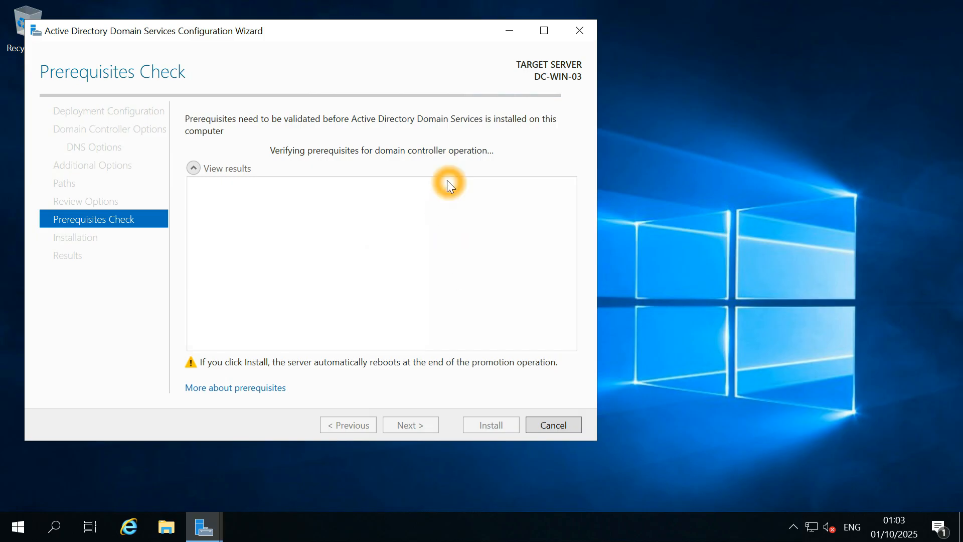
Restore the full-screen remote session to a window and bring the prerequisite results into view.
{"action": "mouse_move", "coordinate": [662, 6]}
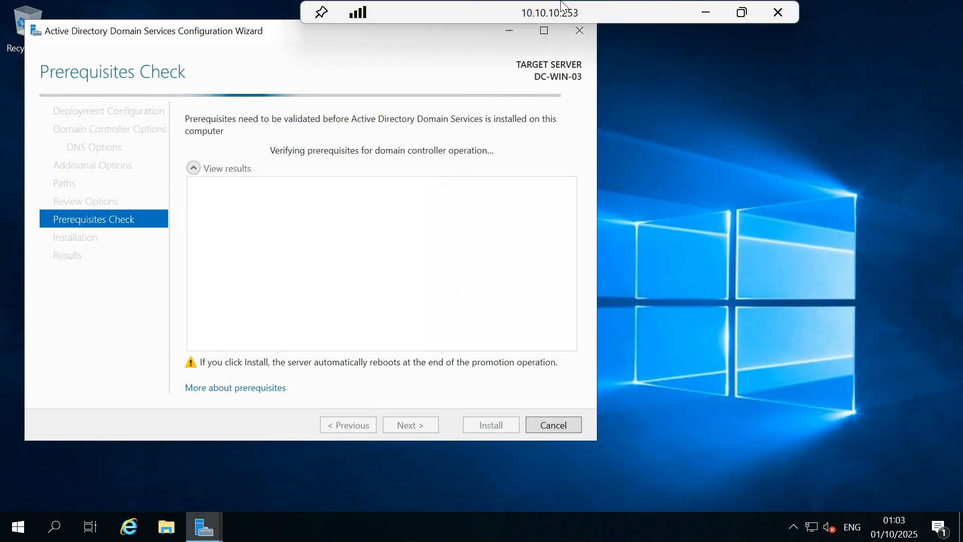
{"action": "left_click", "coordinate": [743, 12]}
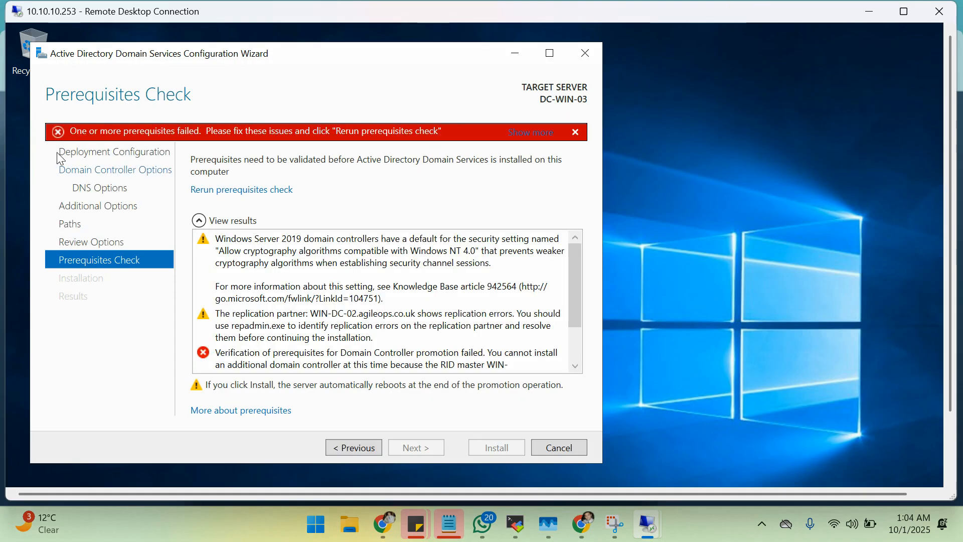
{"action": "left_click", "coordinate": [265, 155]}
{"action": "left_click", "coordinate": [149, 266]}
{"action": "left_click", "coordinate": [441, 253]}
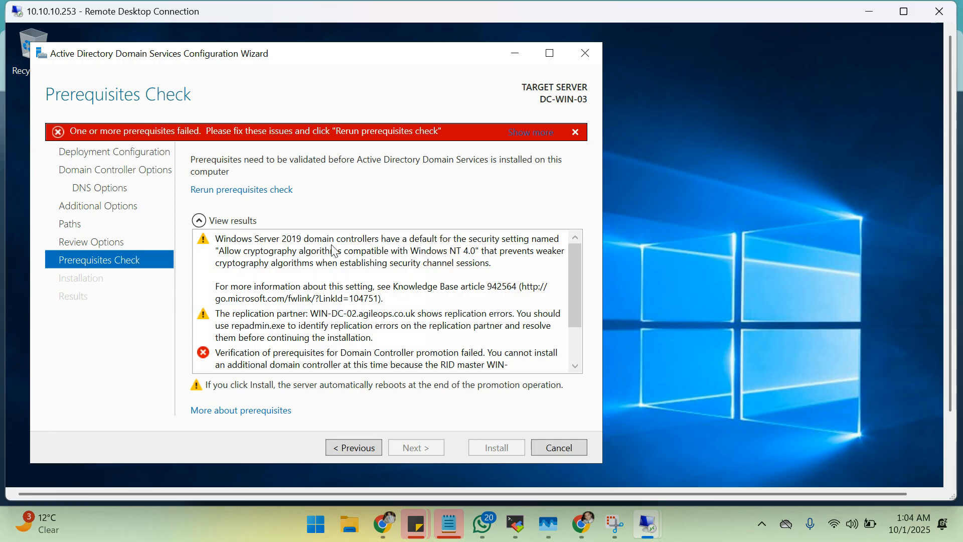
{"action": "left_click", "coordinate": [353, 251]}
{"action": "left_click", "coordinate": [478, 249]}
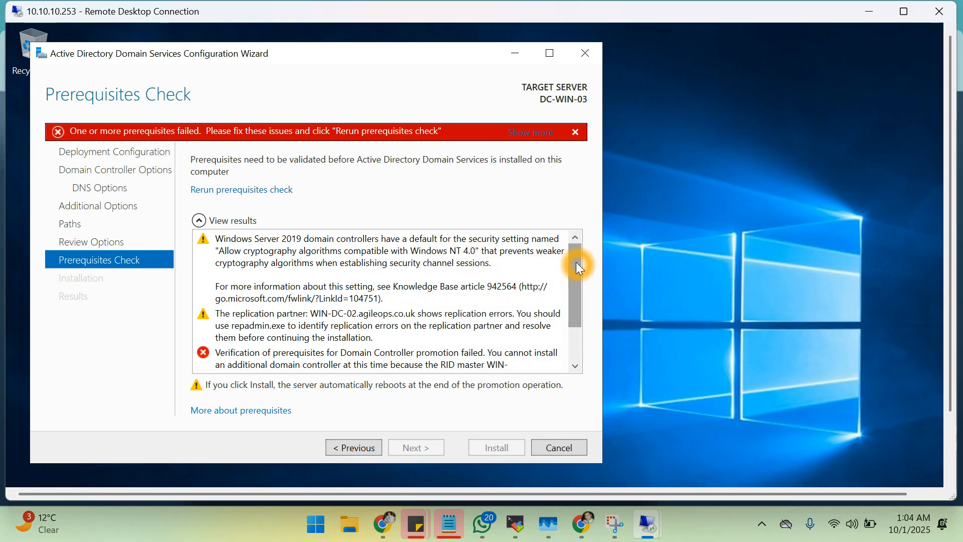
{"action": "left_click_drag", "start_coordinate": [579, 269], "coordinate": [490, 330]}
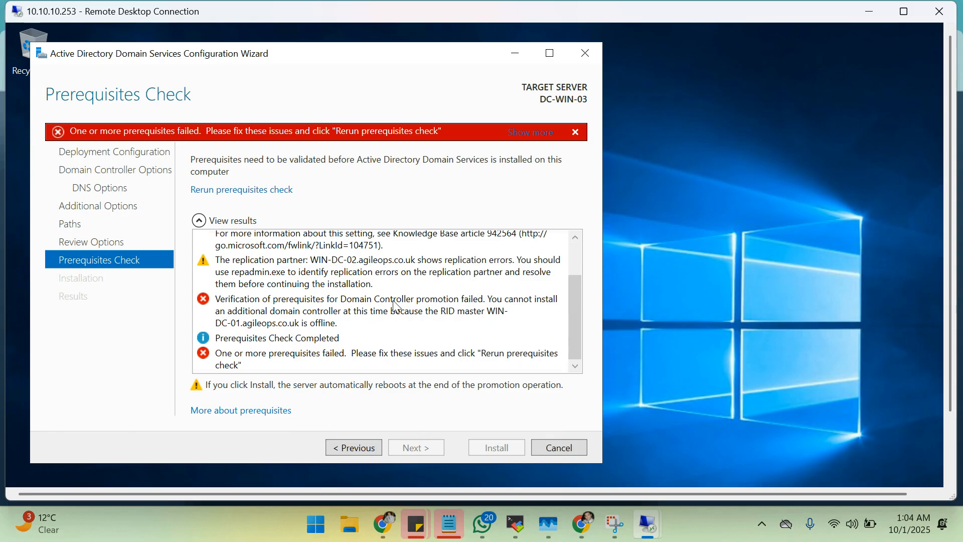
Read through the failed prerequisite check results in the wizard.
{"action": "left_click", "coordinate": [256, 311]}
{"action": "left_click", "coordinate": [510, 303]}
{"action": "left_click", "coordinate": [246, 318]}
{"action": "left_click", "coordinate": [441, 324]}
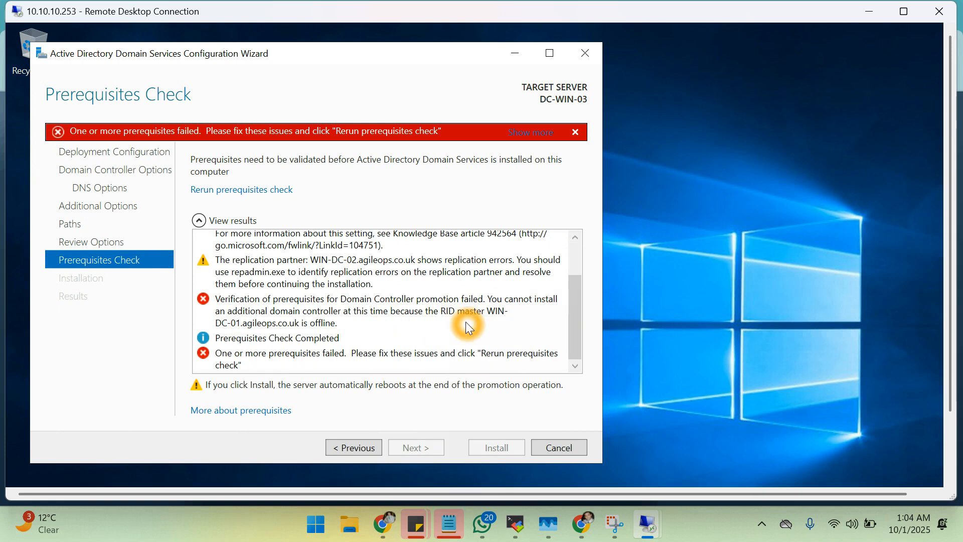
{"action": "left_click", "coordinate": [245, 331]}
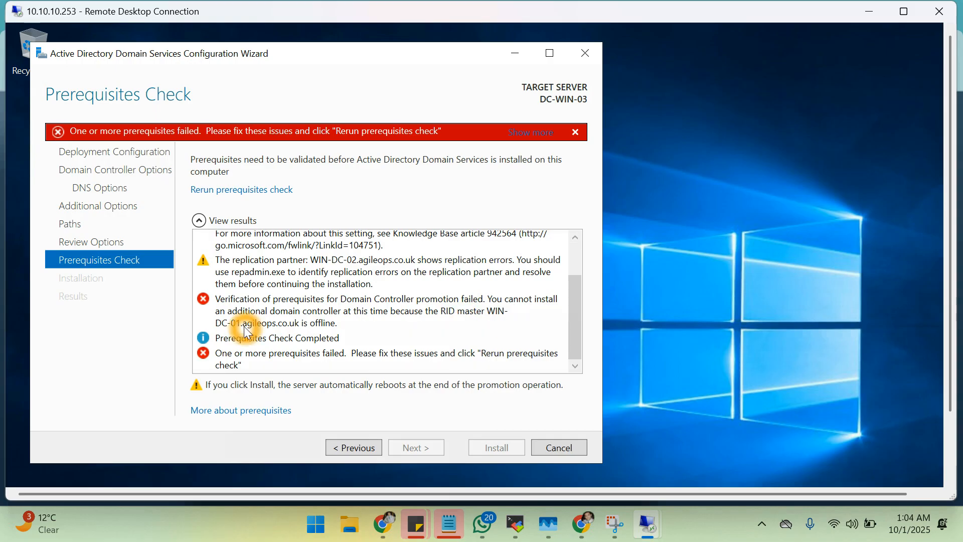
{"action": "left_click", "coordinate": [273, 333]}
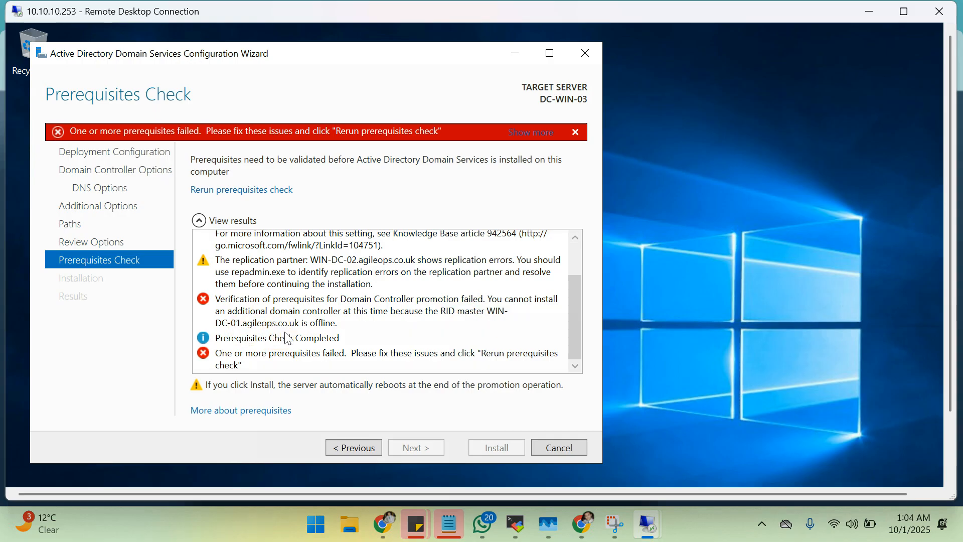
{"action": "left_click", "coordinate": [314, 331]}
{"action": "left_click", "coordinate": [264, 340]}
{"action": "left_click", "coordinate": [321, 346]}
{"action": "left_click", "coordinate": [245, 357]}
{"action": "left_click", "coordinate": [297, 356]}
Copy the error stating RID master WIN-DC-01.agileops.co.uk is offline, then switch to Chrome.
{"action": "left_click", "coordinate": [256, 412]}
{"action": "left_click", "coordinate": [268, 399]}
{"action": "left_click", "coordinate": [257, 409]}
{"action": "left_click", "coordinate": [225, 300]}
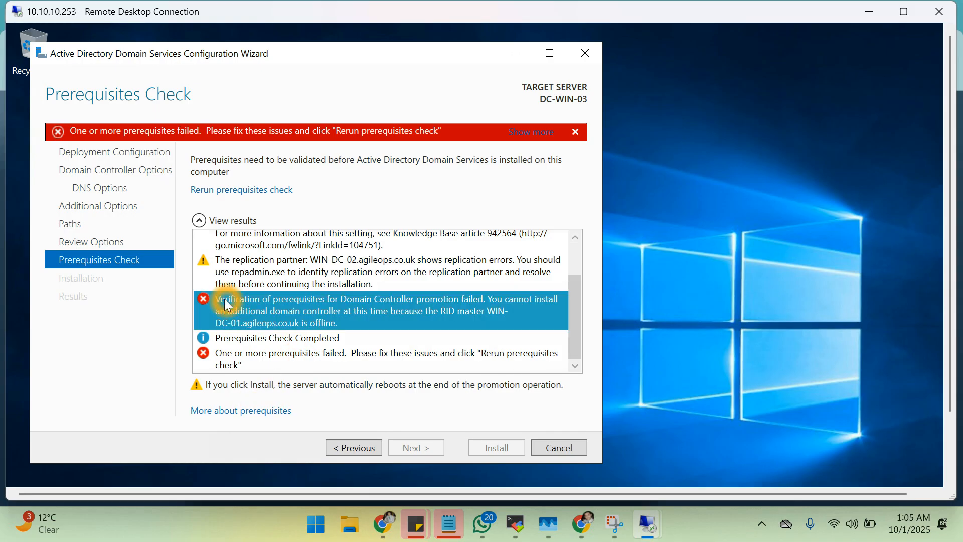
{"action": "right_click", "coordinate": [227, 304]}
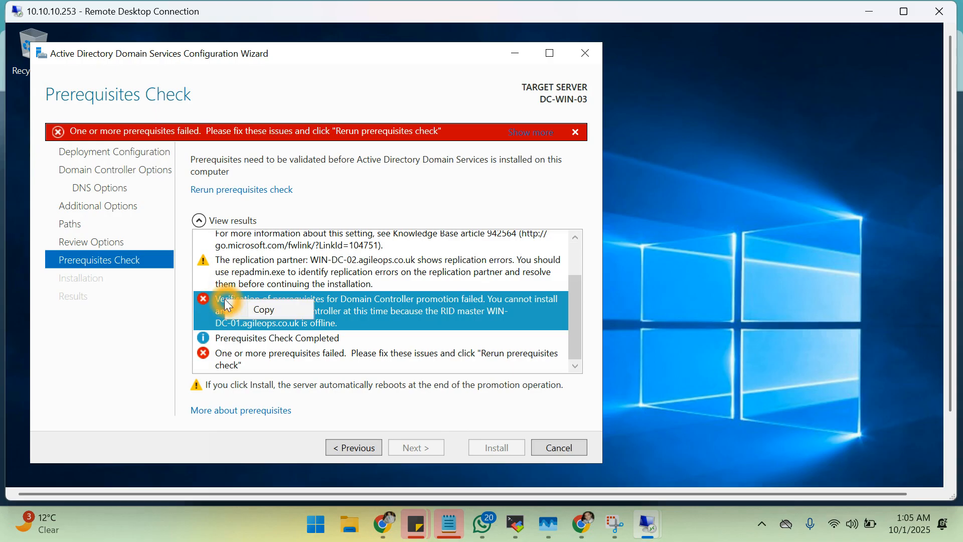
{"action": "left_click", "coordinate": [261, 312]}
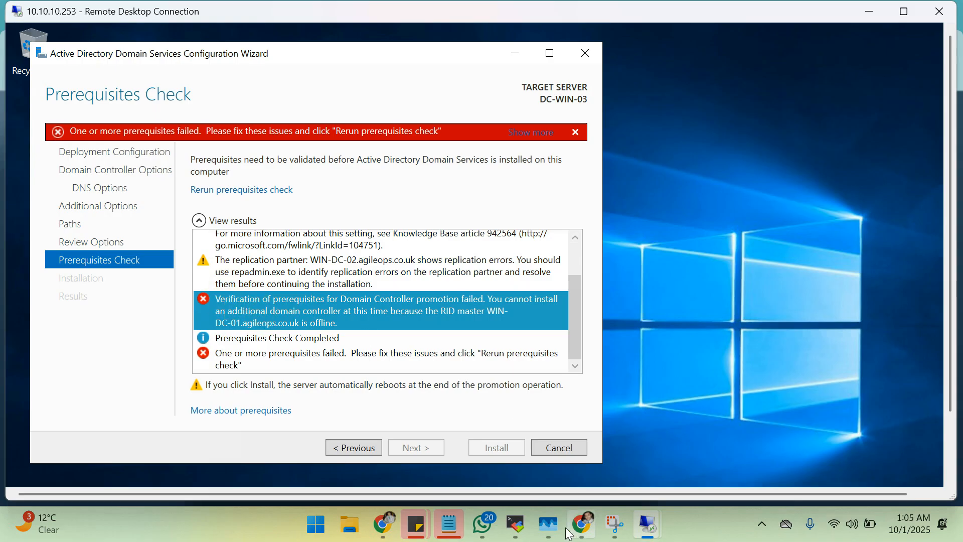
{"action": "left_click", "coordinate": [595, 535]}
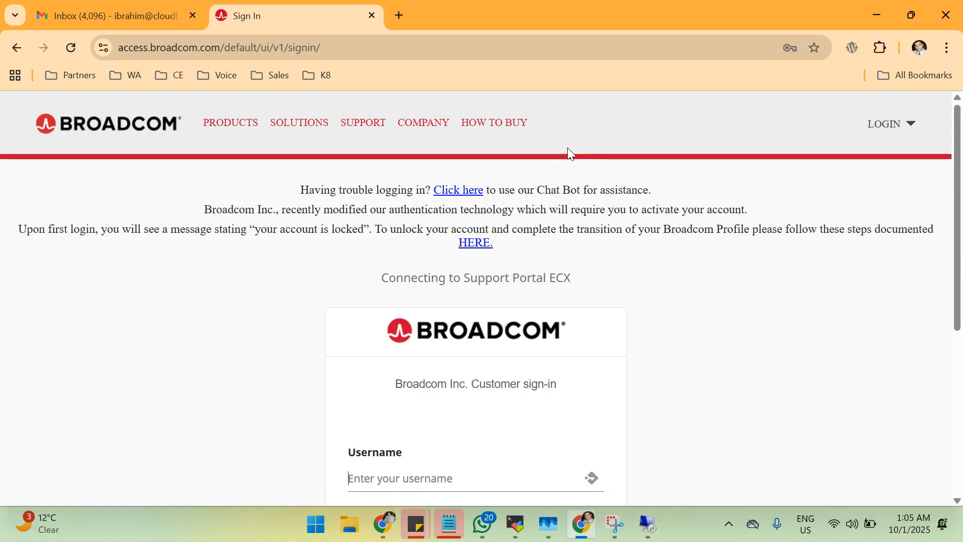
Search Google in a new tab for the copied RID master offline error.
{"action": "left_click", "coordinate": [398, 17]}
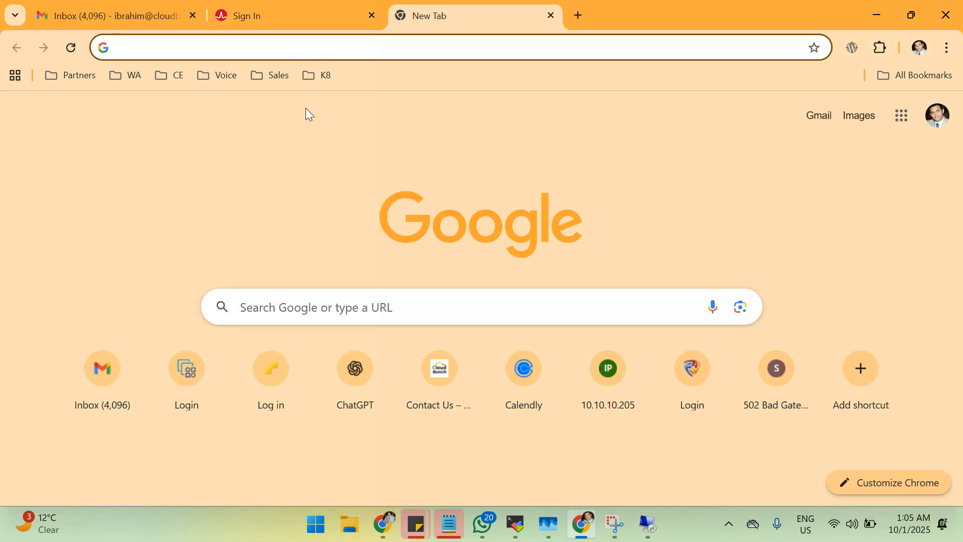
{"action": "left_click", "coordinate": [273, 303]}
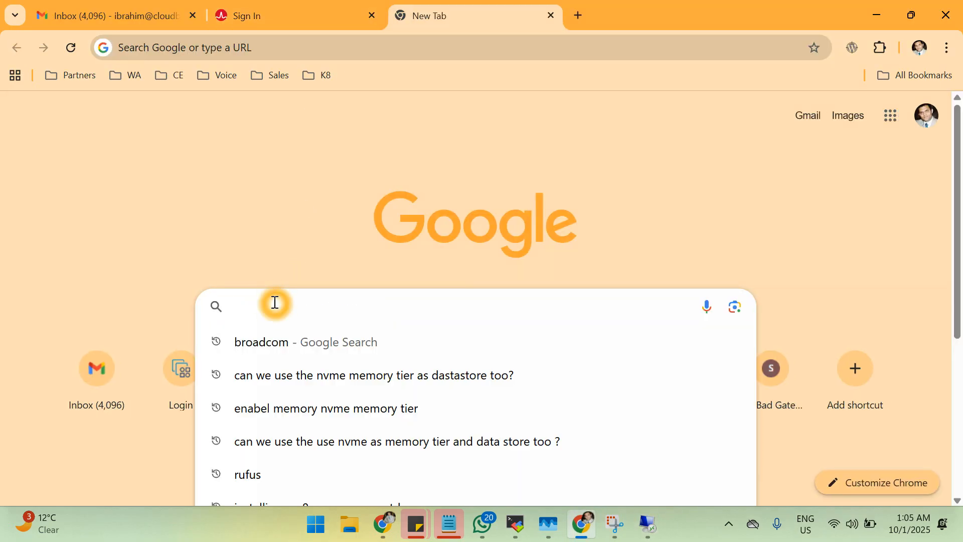
{"action": "type", "text": "how to install"}
{"action": "key", "text": "ctrl+a"}
{"action": "type", "text": "Verification of prerequisites for Domain Controller promotion failed. You cannot install an additional domain controller at this time because the RID master WIN-DC-01.agileops.co.uk is offline."}
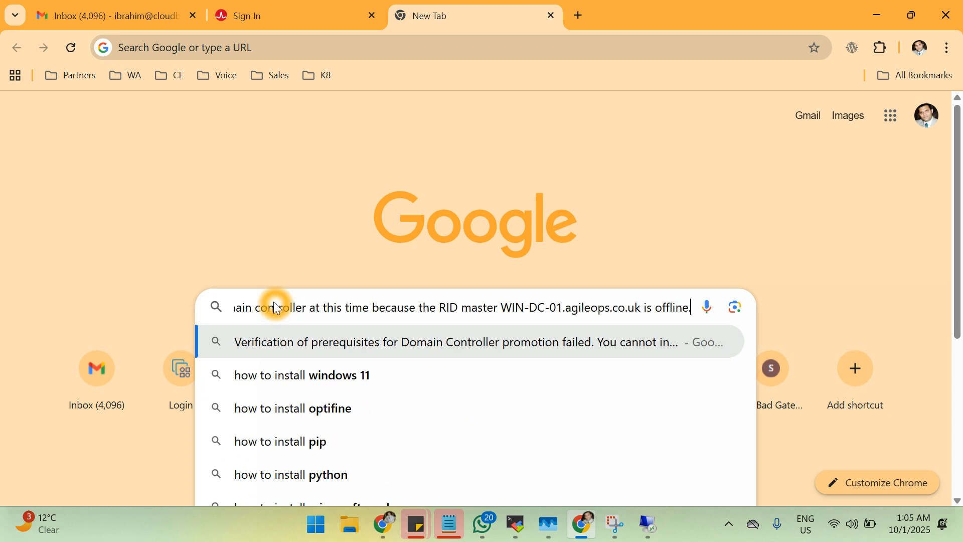
{"action": "key", "text": "Return"}
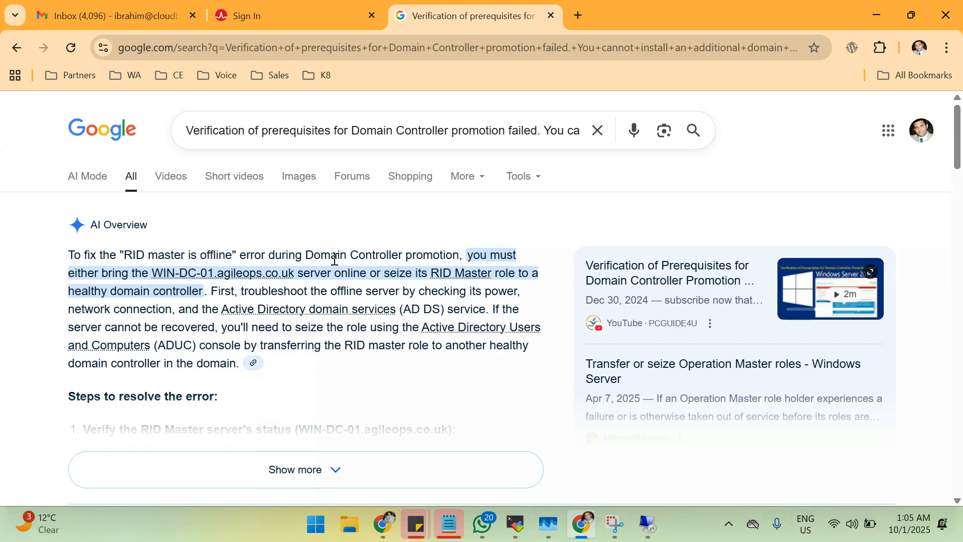
Expand the AI Overview and highlight the advice to seize the RID Master role.
{"action": "scroll", "coordinate": [426, 317], "scroll_direction": "down", "scroll_amount": 2}
{"action": "scroll", "coordinate": [426, 321], "scroll_direction": "down", "scroll_amount": 1}
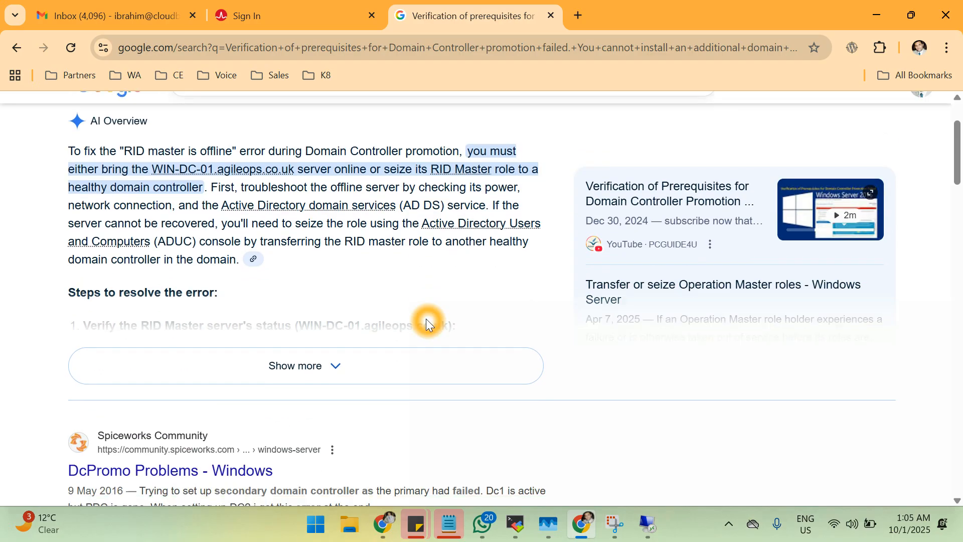
{"action": "left_click", "coordinate": [307, 369]}
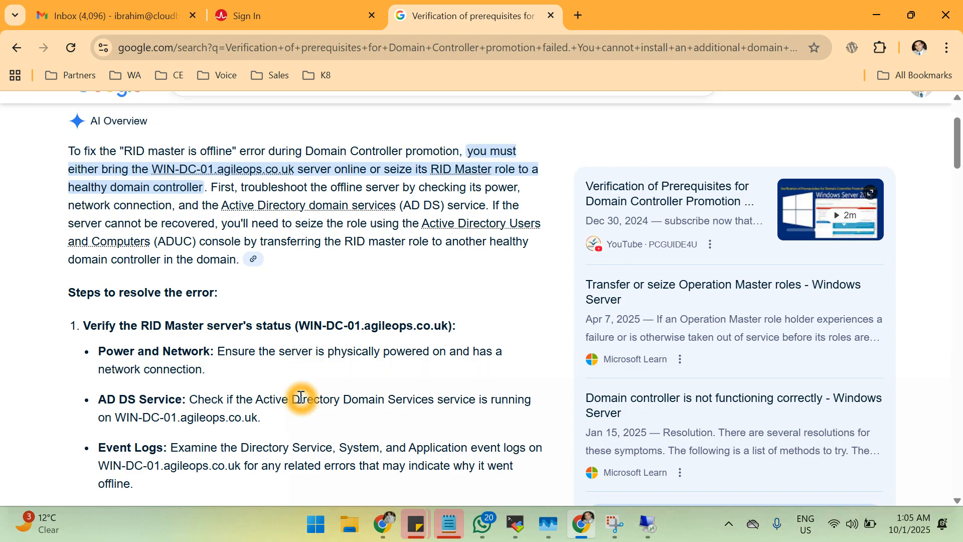
{"action": "scroll", "coordinate": [300, 398], "scroll_direction": "down", "scroll_amount": 4}
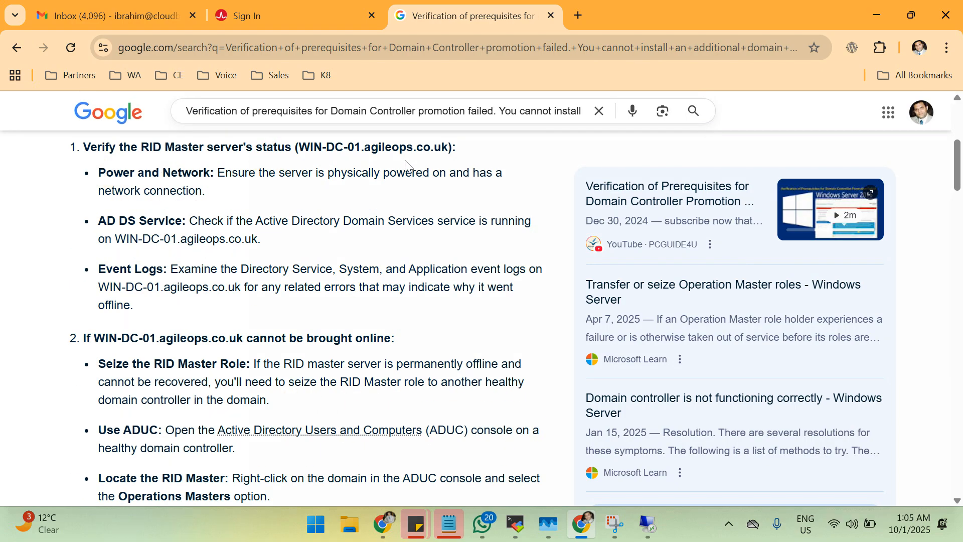
{"action": "left_click", "coordinate": [171, 191]}
{"action": "scroll", "coordinate": [219, 354], "scroll_direction": "down", "scroll_amount": 3}
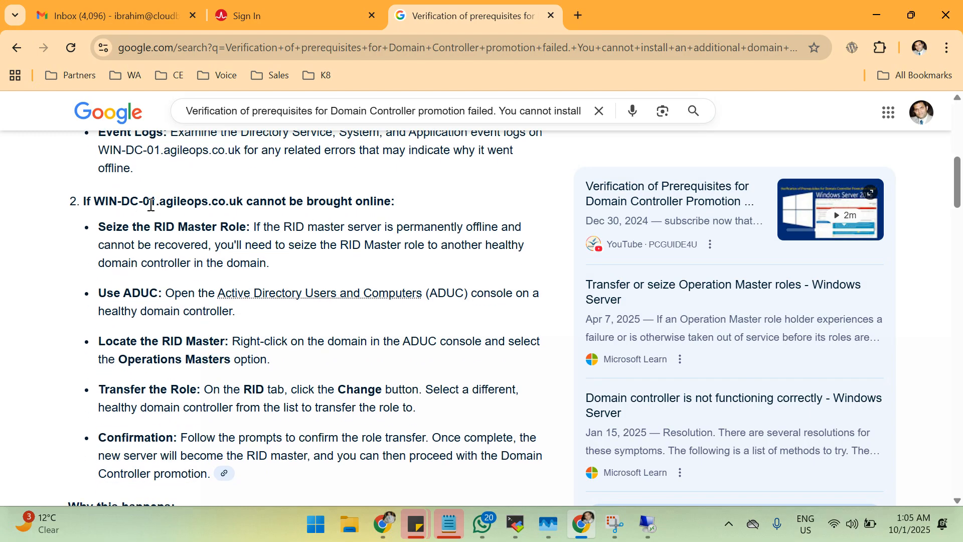
{"action": "left_click", "coordinate": [269, 218]}
{"action": "left_click", "coordinate": [189, 241]}
{"action": "left_click", "coordinate": [265, 246]}
{"action": "left_click", "coordinate": [303, 243]}
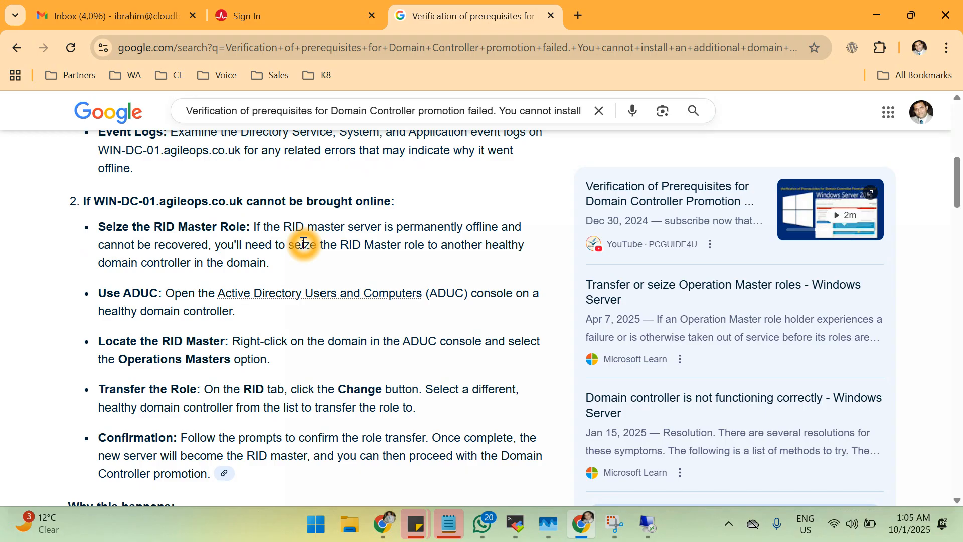
{"action": "left_click_drag", "start_coordinate": [103, 226], "coordinate": [303, 268]}
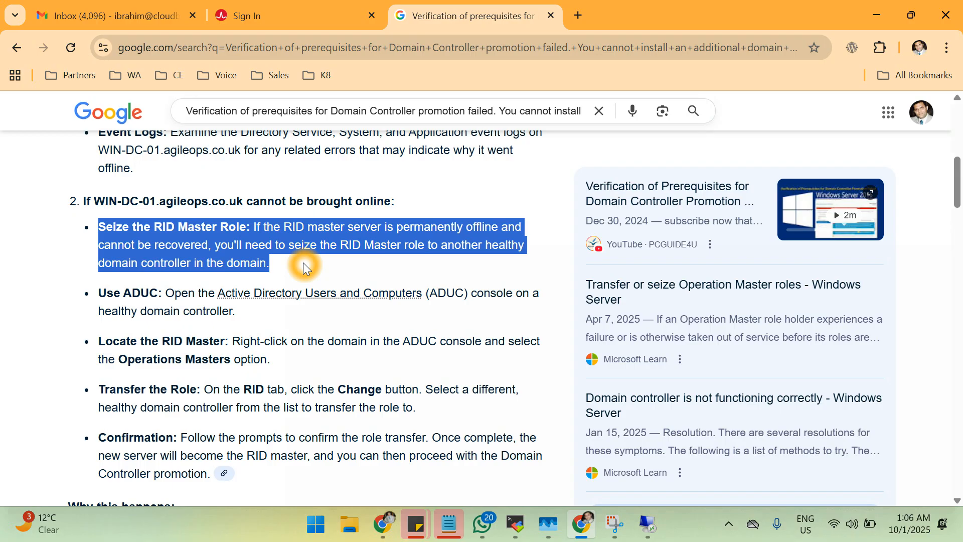
{"action": "scroll", "coordinate": [303, 262], "scroll_direction": "down", "scroll_amount": 2}
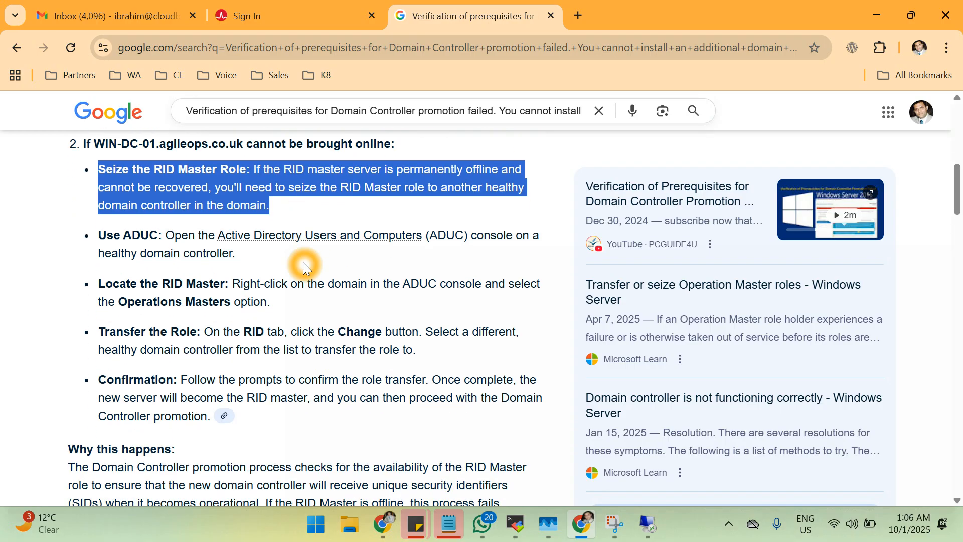
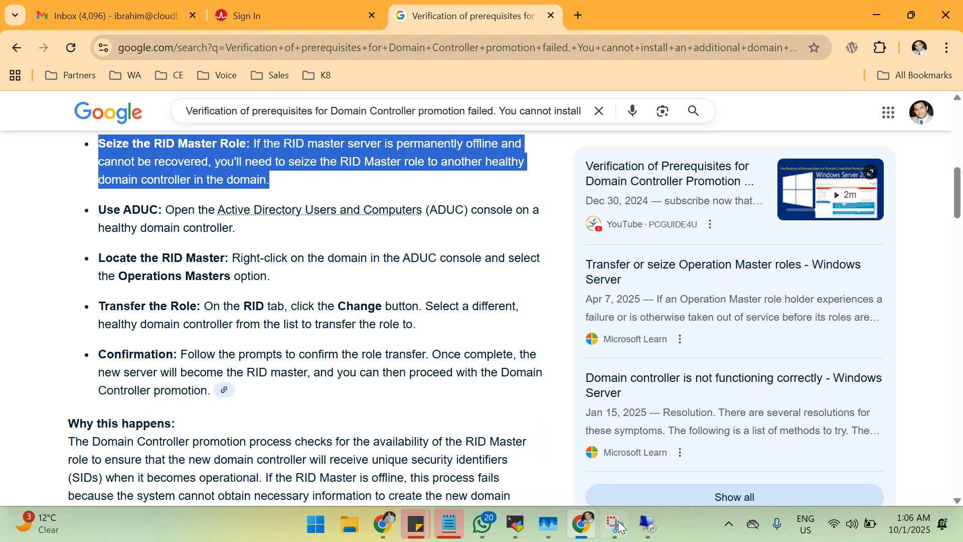
Restore the 10.10.10.252 remote session from full screen into a window beside the browser's RID Master instructions.
{"action": "mouse_move", "coordinate": [646, 528]}
{"action": "left_click", "coordinate": [701, 455]}
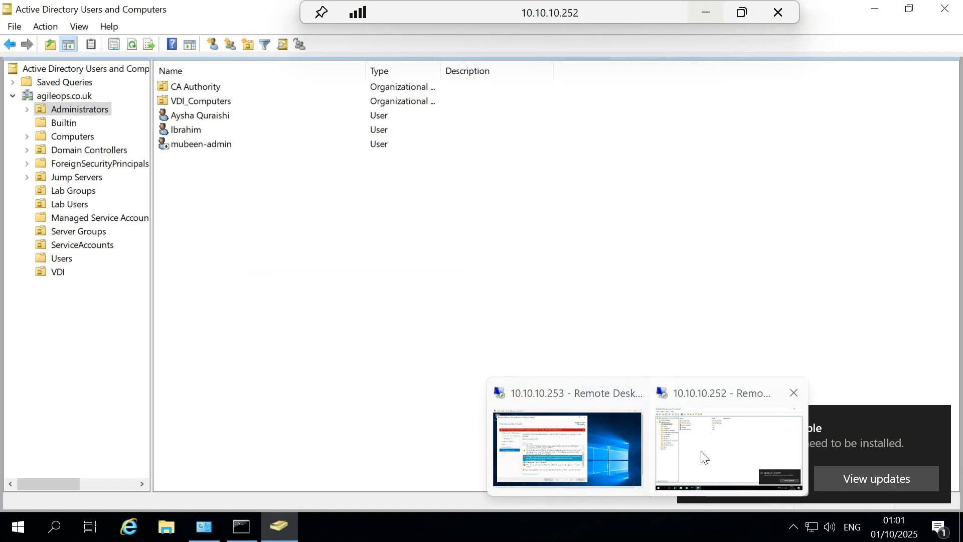
{"action": "left_click", "coordinate": [742, 12]}
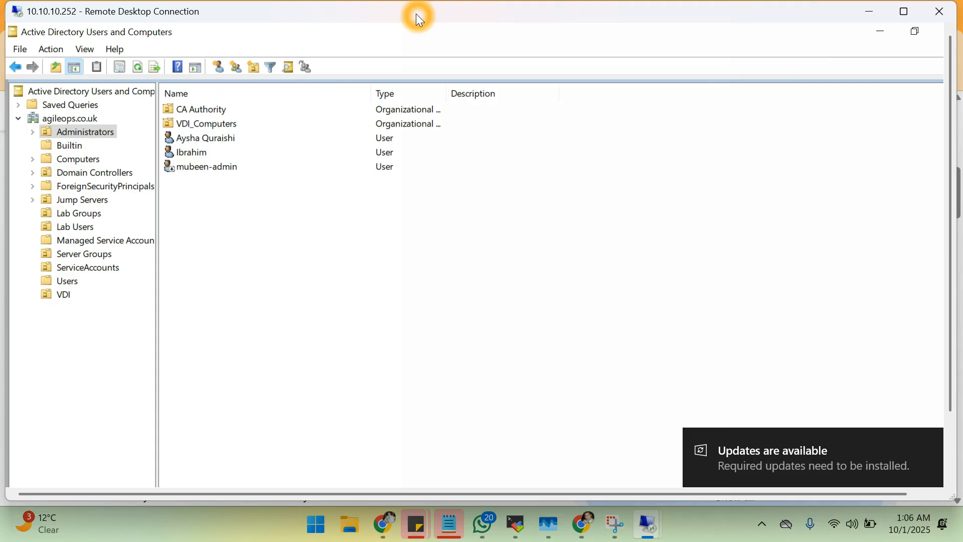
{"action": "left_click_drag", "start_coordinate": [486, 39], "coordinate": [385, 31]}
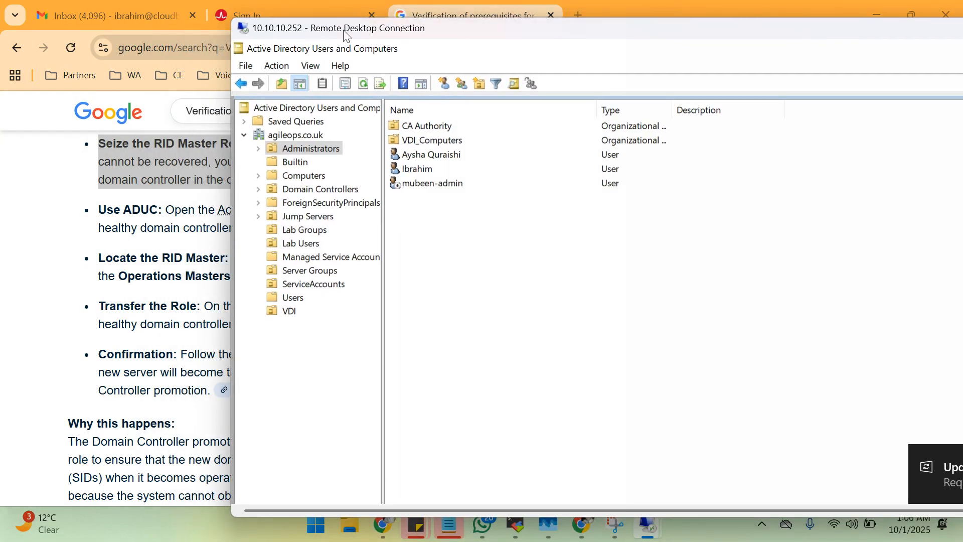
{"action": "left_click", "coordinate": [418, 491]}
{"action": "left_click_drag", "start_coordinate": [567, 29], "coordinate": [816, 39]}
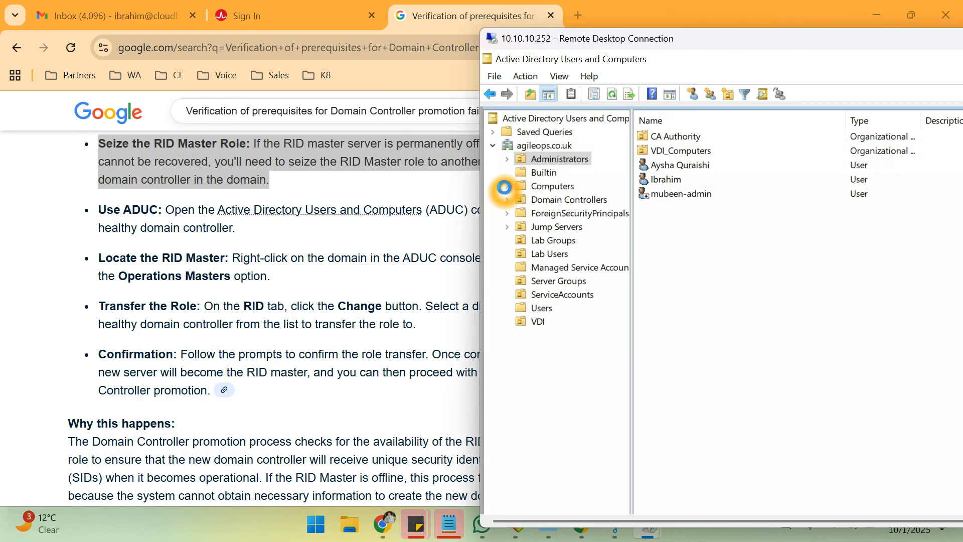
Browse Computers, then Domain Controllers, and bring up the actions for WIN-DC-01.
{"action": "left_click", "coordinate": [535, 187]}
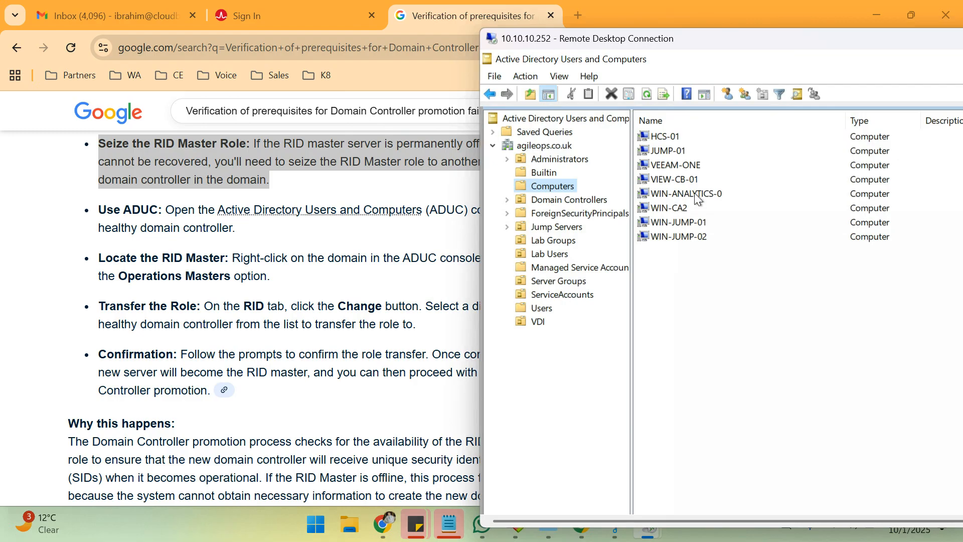
{"action": "left_click", "coordinate": [558, 205]}
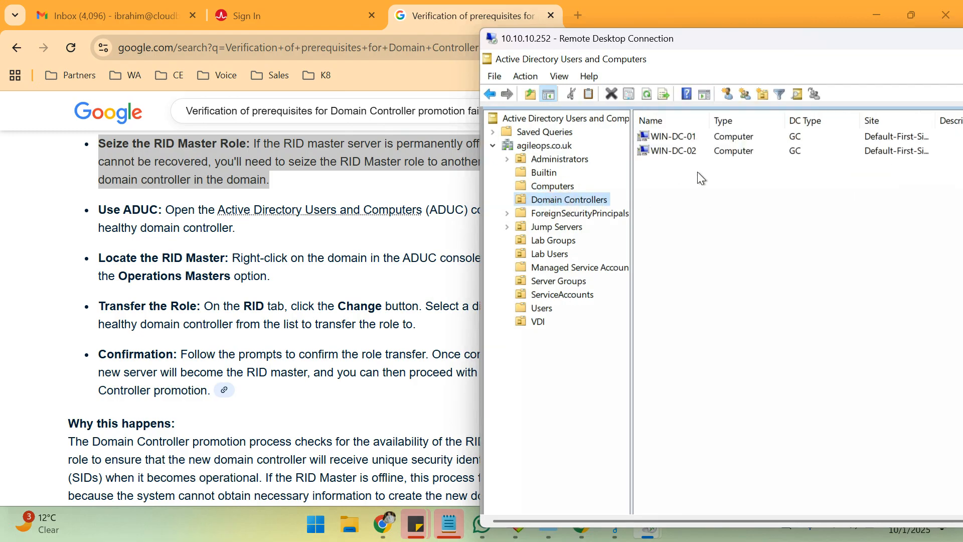
{"action": "left_click", "coordinate": [682, 139]}
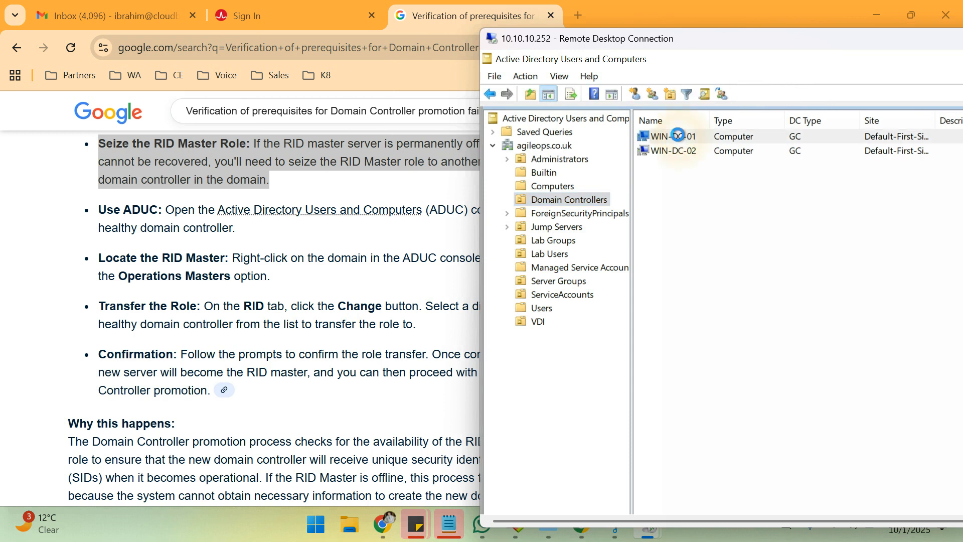
{"action": "right_click", "coordinate": [680, 138]}
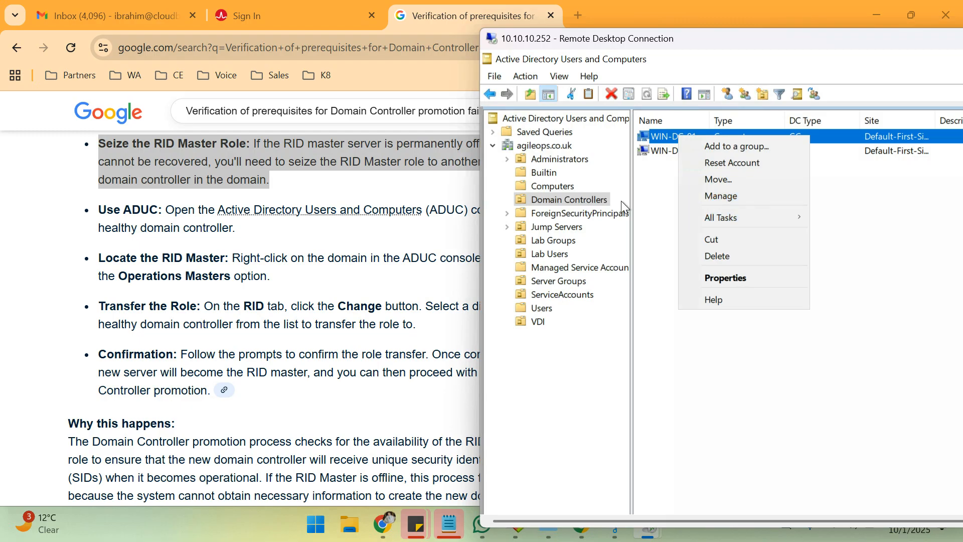
Review the RID Master transfer instructions in the browser.
{"action": "left_click", "coordinate": [343, 291]}
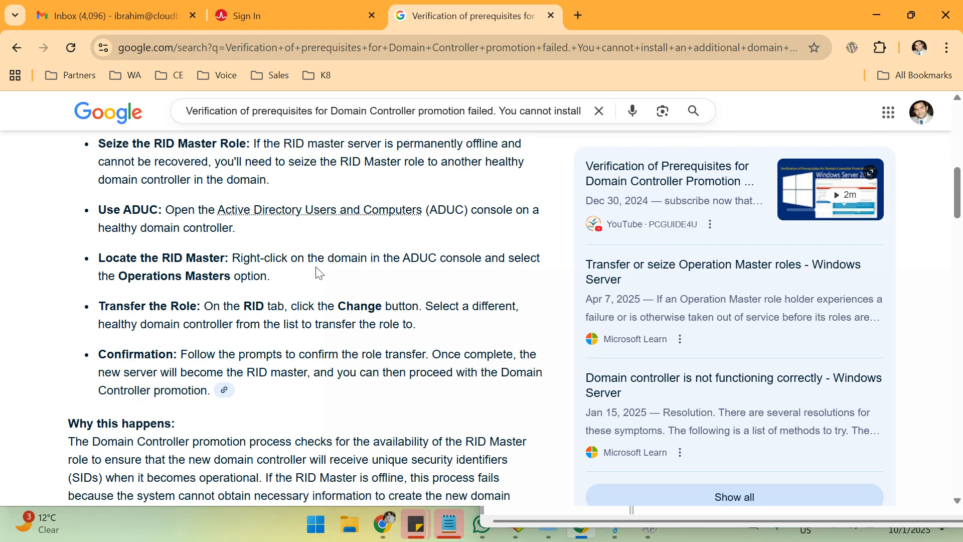
{"action": "left_click", "coordinate": [358, 275]}
{"action": "left_click", "coordinate": [421, 266]}
{"action": "left_click", "coordinate": [493, 265]}
{"action": "left_click", "coordinate": [527, 271]}
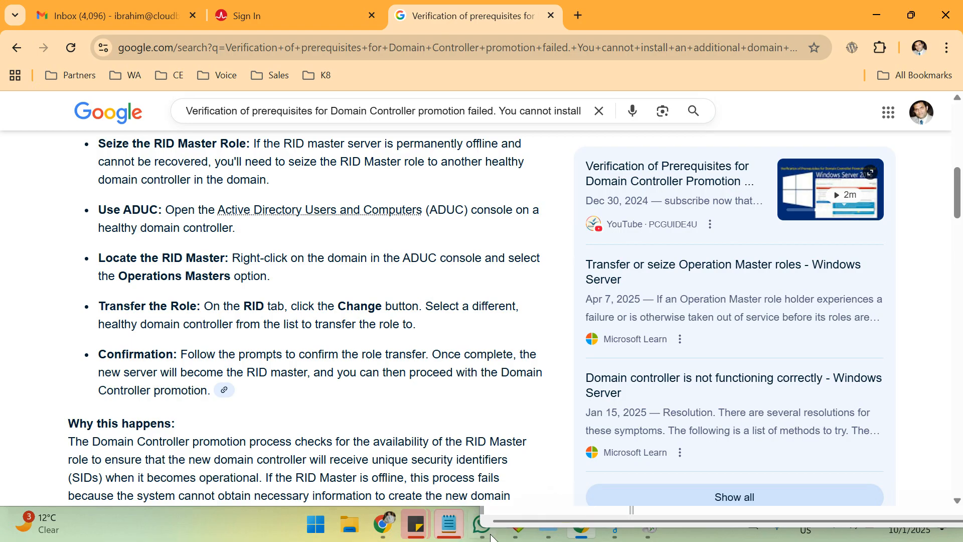
Back in the remote console, bring up the actions for the console root node.
{"action": "left_click", "coordinate": [536, 525]}
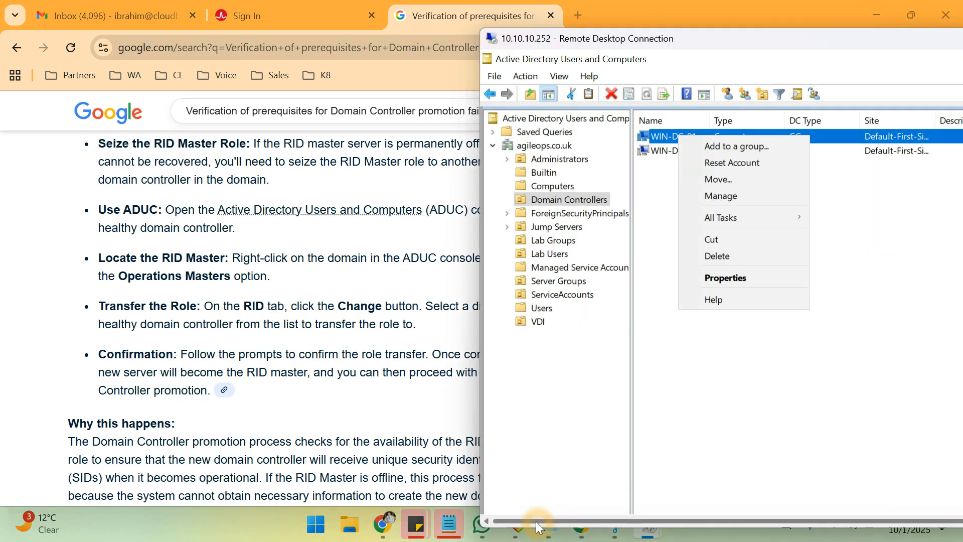
{"action": "left_click", "coordinate": [541, 134]}
{"action": "left_click", "coordinate": [535, 145]}
{"action": "left_click", "coordinate": [530, 120]}
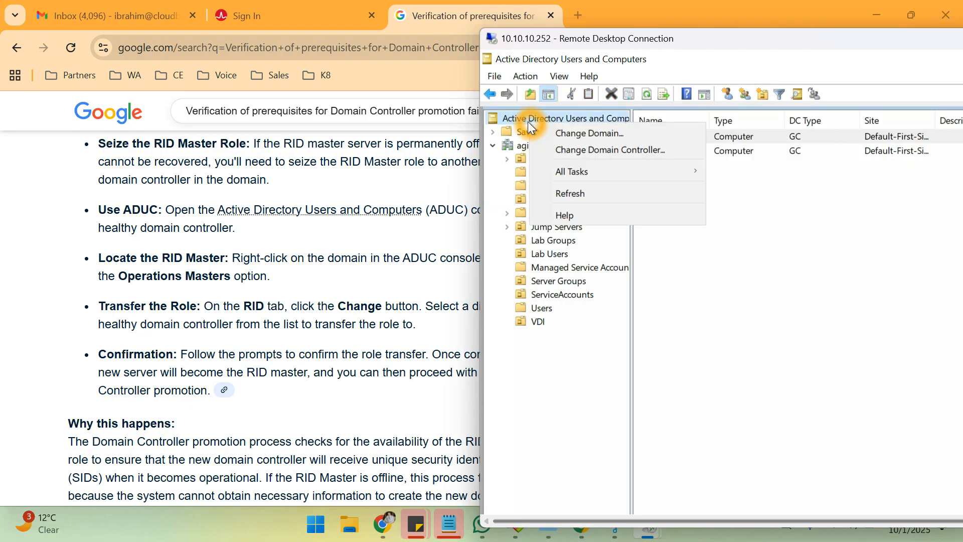
{"action": "left_click", "coordinate": [528, 78]}
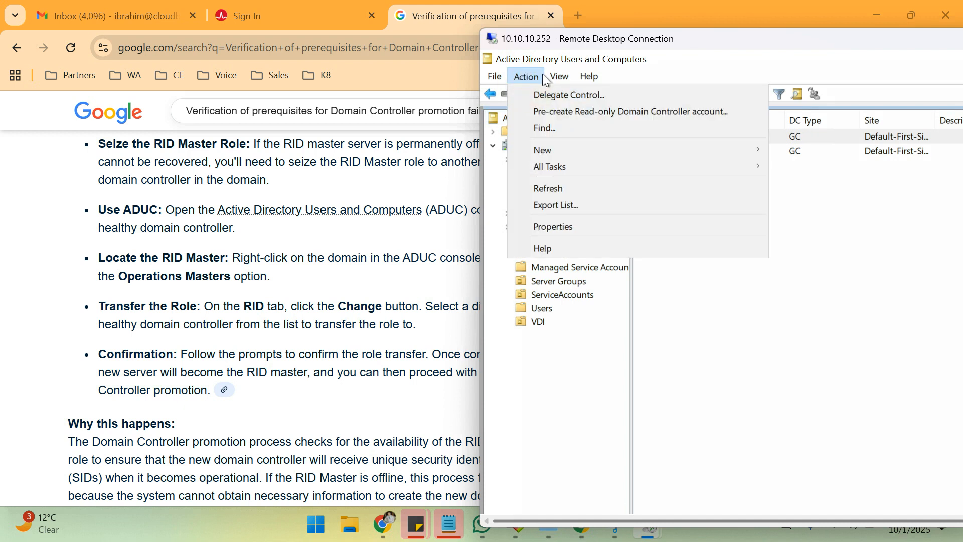
{"action": "left_click", "coordinate": [551, 77]}
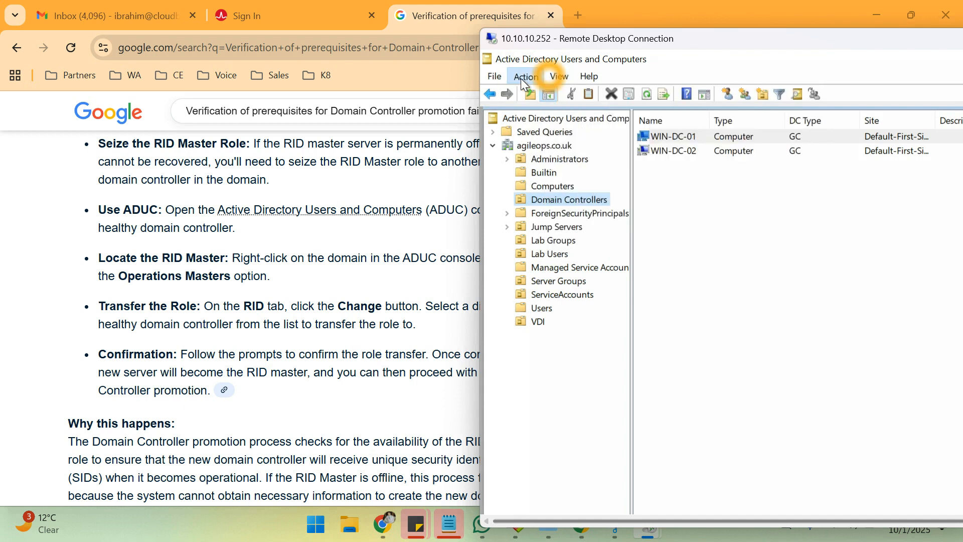
{"action": "left_click", "coordinate": [494, 77]}
{"action": "left_click", "coordinate": [537, 78]}
{"action": "mouse_move", "coordinate": [498, 78]}
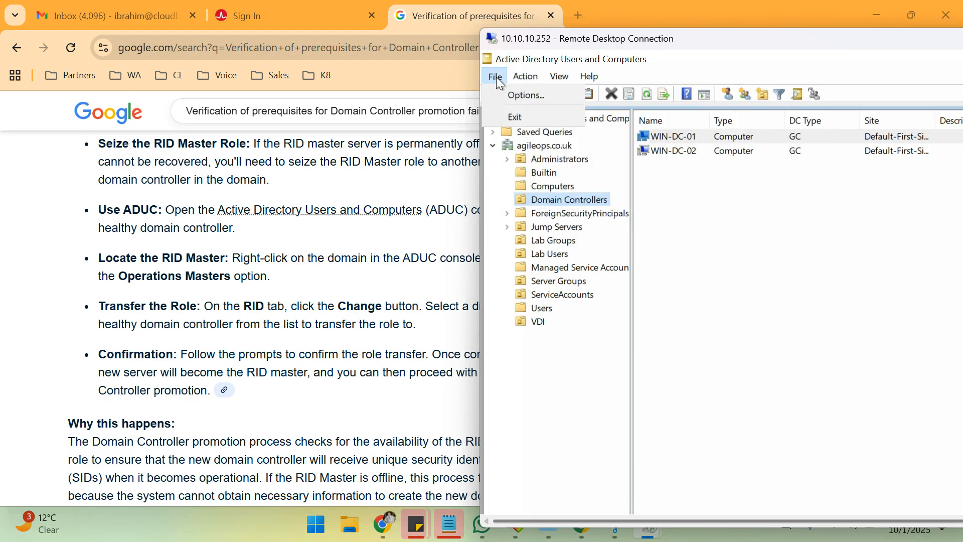
{"action": "left_click", "coordinate": [511, 95]}
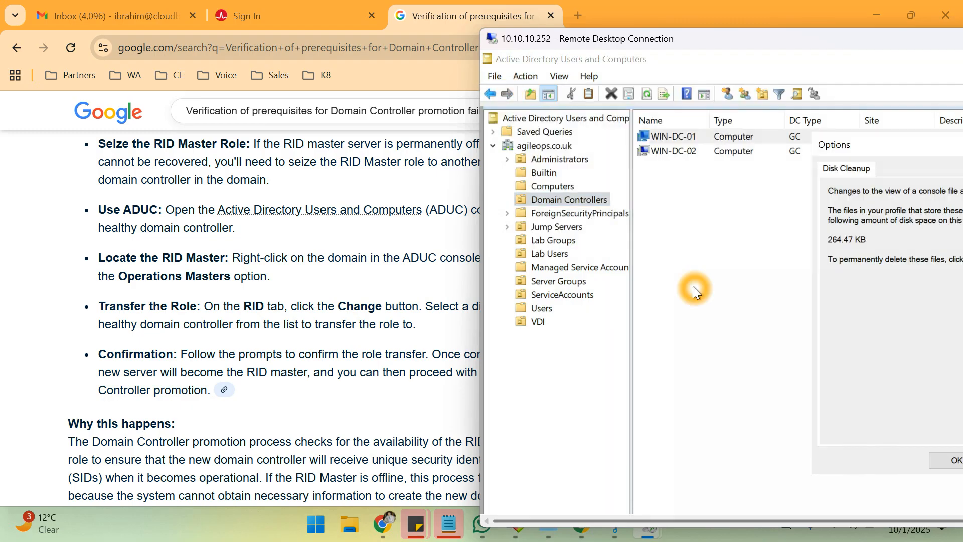
{"action": "left_click_drag", "start_coordinate": [893, 143], "coordinate": [651, 169]}
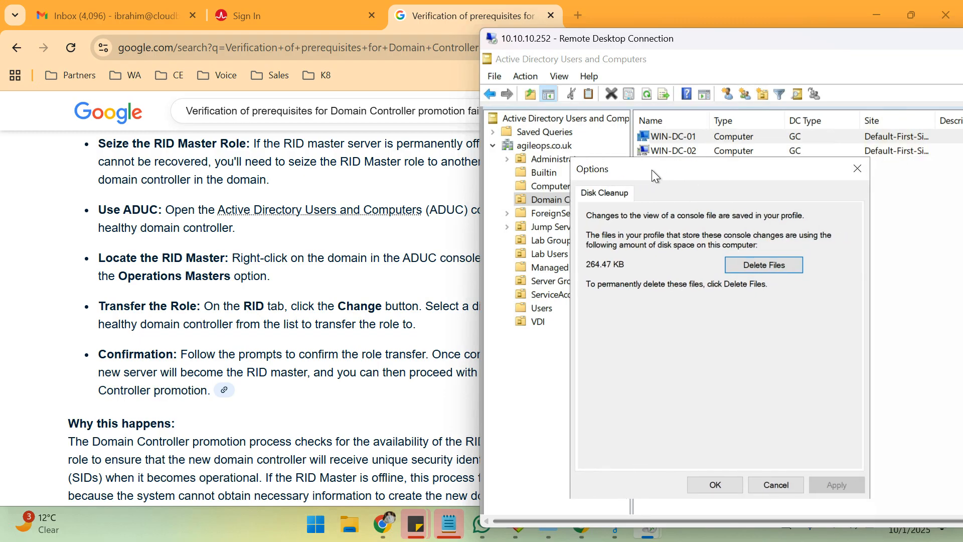
{"action": "left_click", "coordinate": [776, 484]}
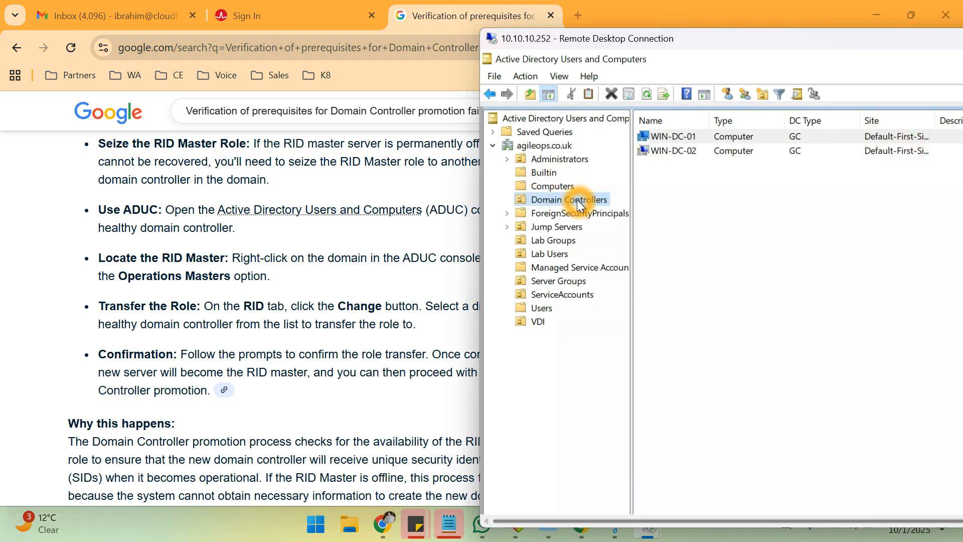
Start the Delegate Control wizard on the Domain Controllers container.
{"action": "right_click", "coordinate": [578, 201]}
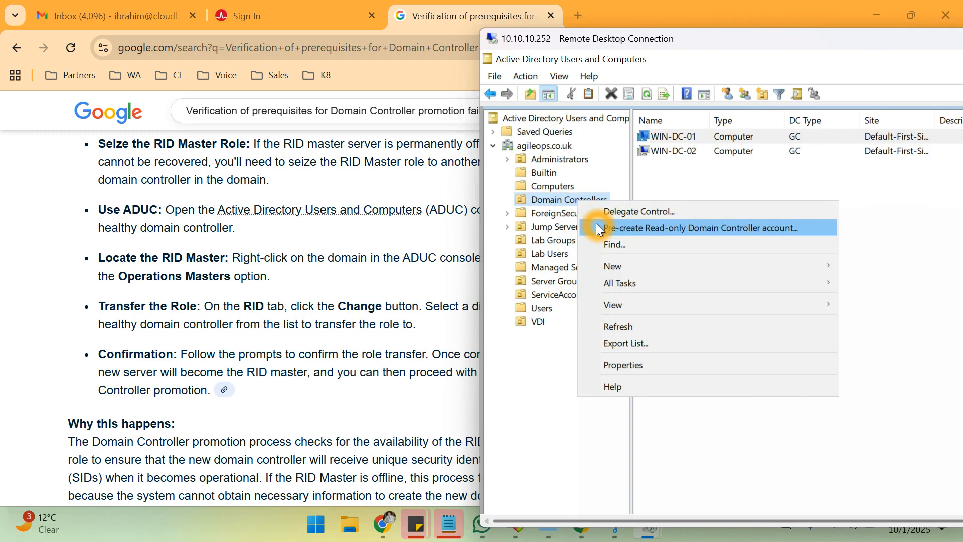
{"action": "mouse_move", "coordinate": [603, 268]}
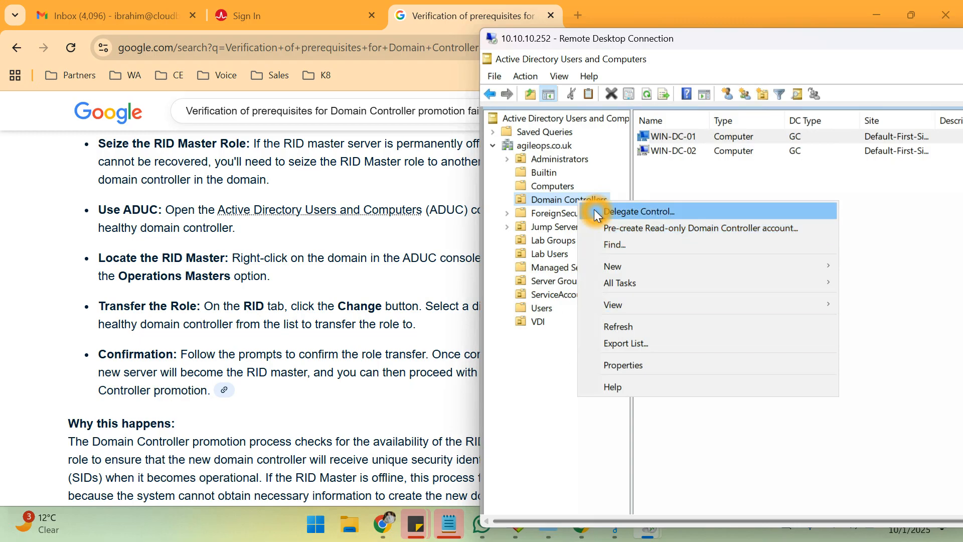
{"action": "left_click", "coordinate": [541, 198]}
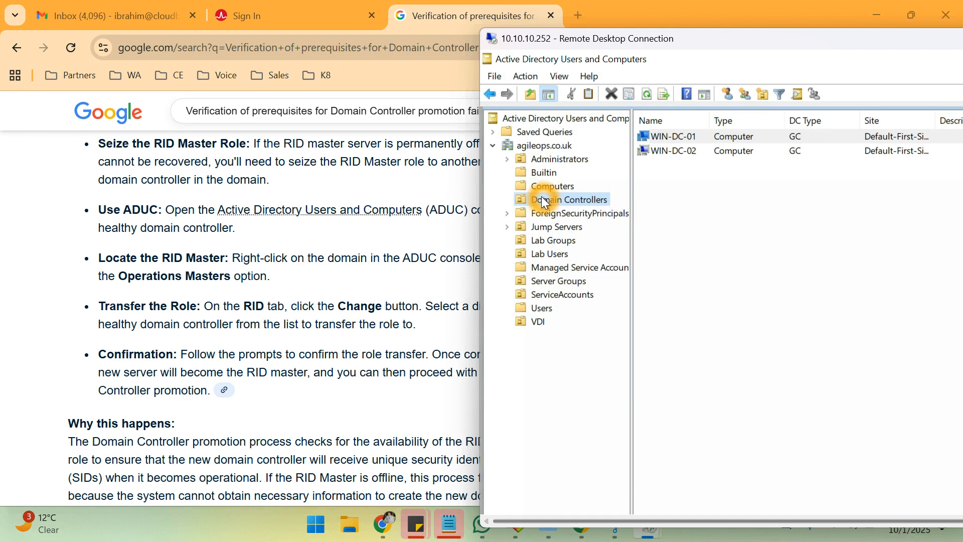
{"action": "right_click", "coordinate": [541, 197]}
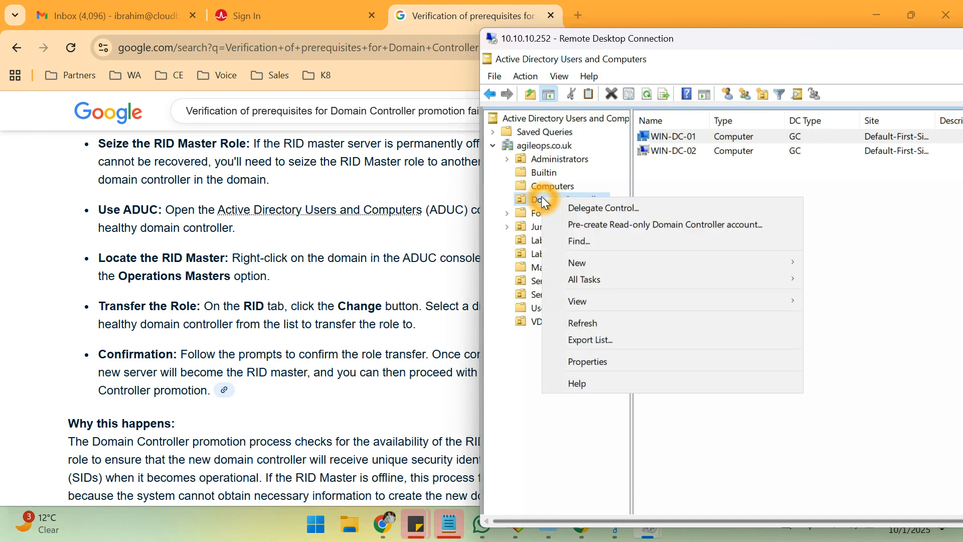
{"action": "left_click", "coordinate": [568, 207]}
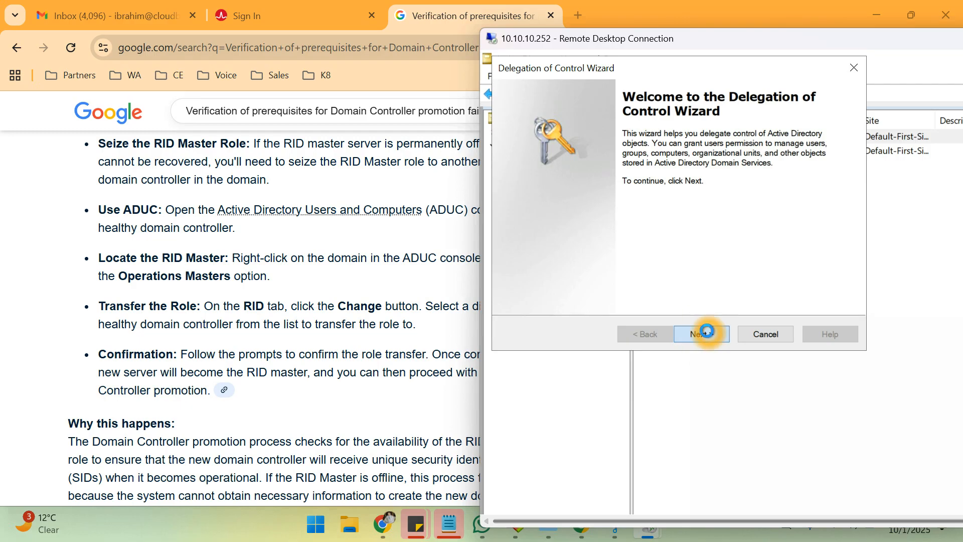
Cancel the user picker and the wizard without delegating, and return to the browser.
{"action": "left_click", "coordinate": [706, 332]}
{"action": "left_click", "coordinate": [732, 263]}
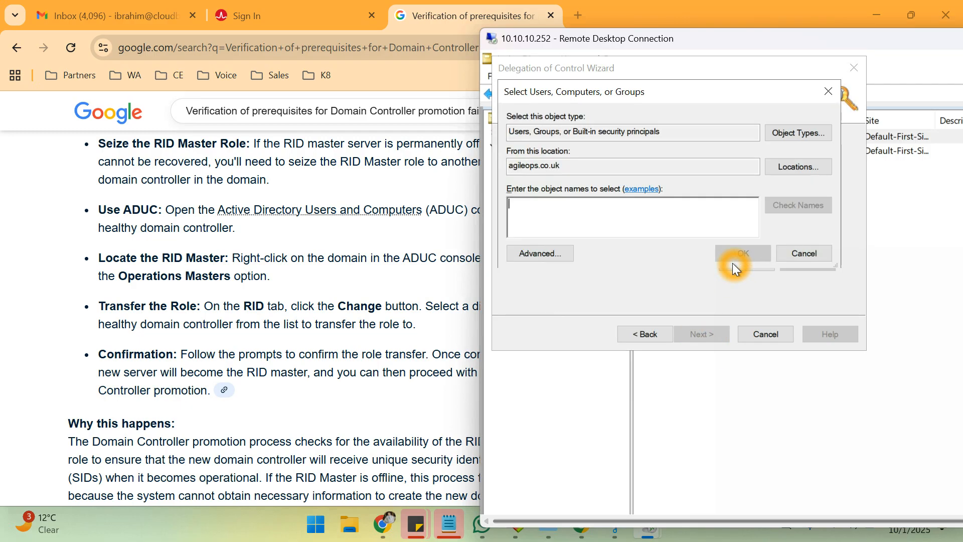
{"action": "left_click", "coordinate": [800, 249]}
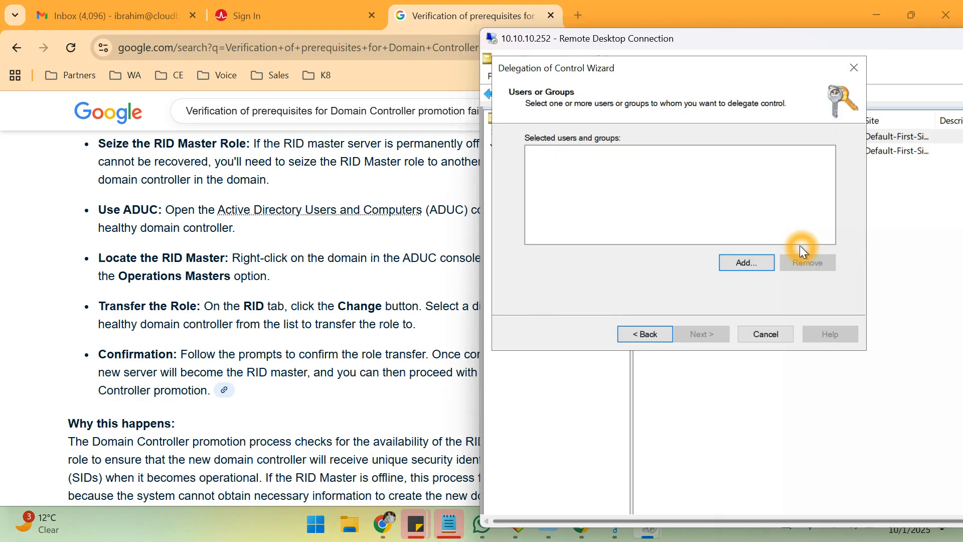
{"action": "left_click", "coordinate": [773, 336]}
{"action": "left_click", "coordinate": [284, 405]}
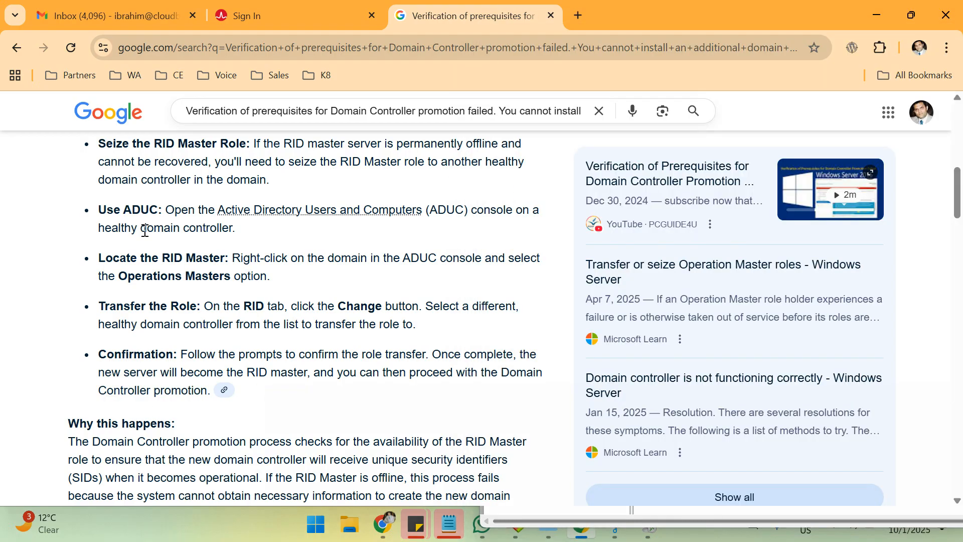
Open a Google search for Active Directory Users and Computers in a new tab, then return to the remote console.
{"action": "left_click", "coordinate": [266, 211]}
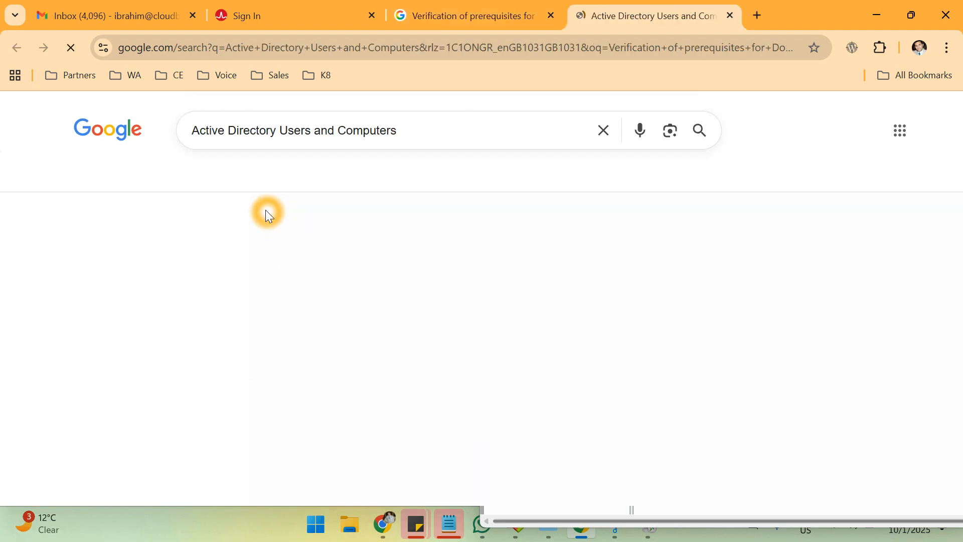
{"action": "scroll", "coordinate": [396, 193], "scroll_direction": "down", "scroll_amount": 4}
{"action": "scroll", "coordinate": [396, 196], "scroll_direction": "down", "scroll_amount": 7}
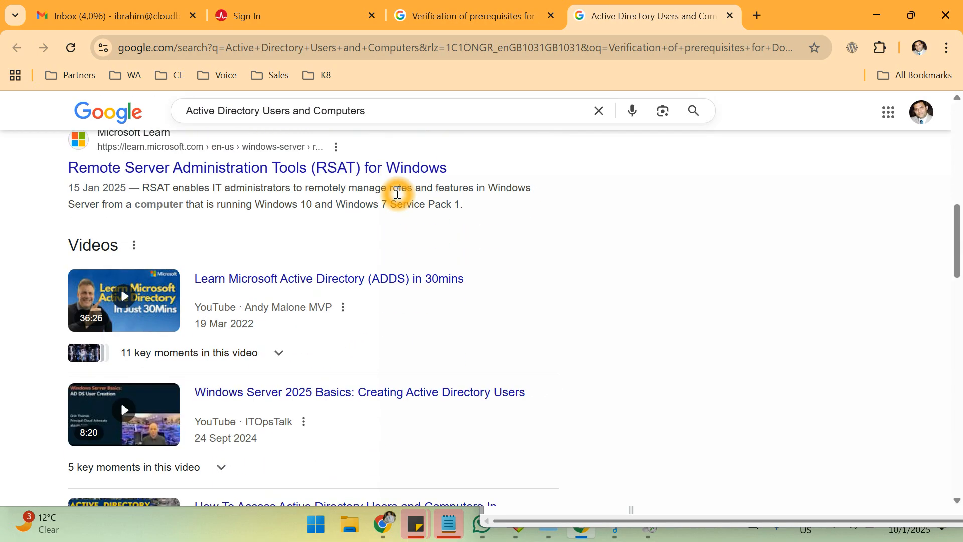
{"action": "left_click", "coordinate": [509, 15]}
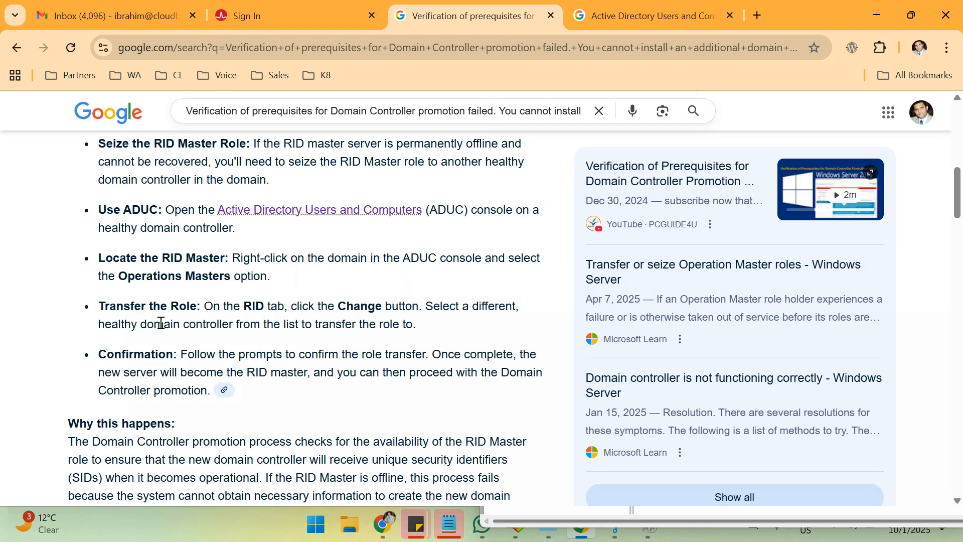
{"action": "left_click", "coordinate": [580, 529]}
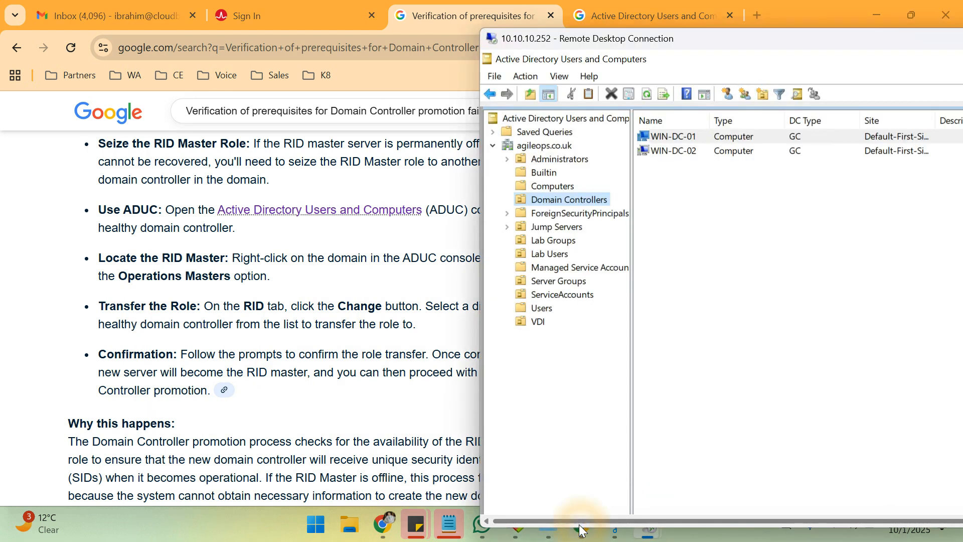
{"action": "right_click", "coordinate": [682, 136]}
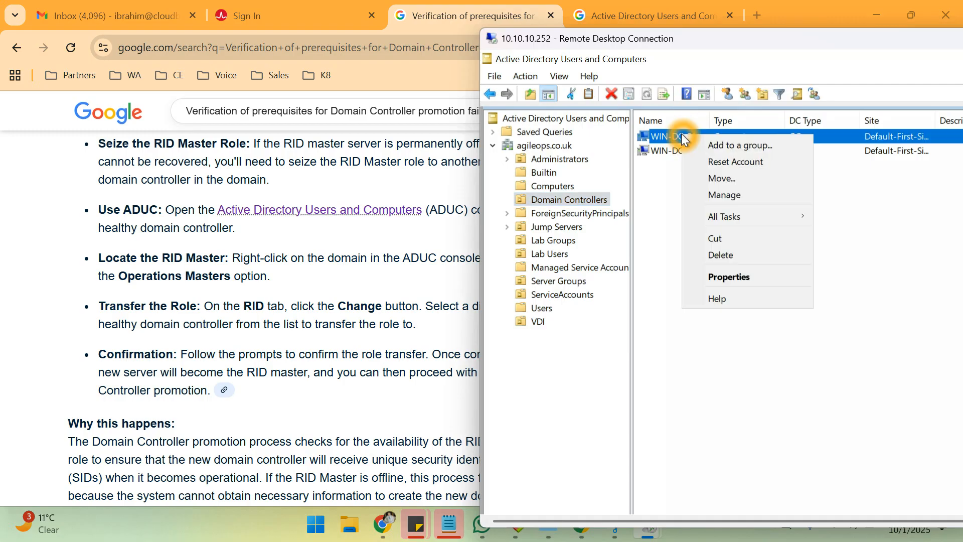
{"action": "left_click", "coordinate": [720, 191]}
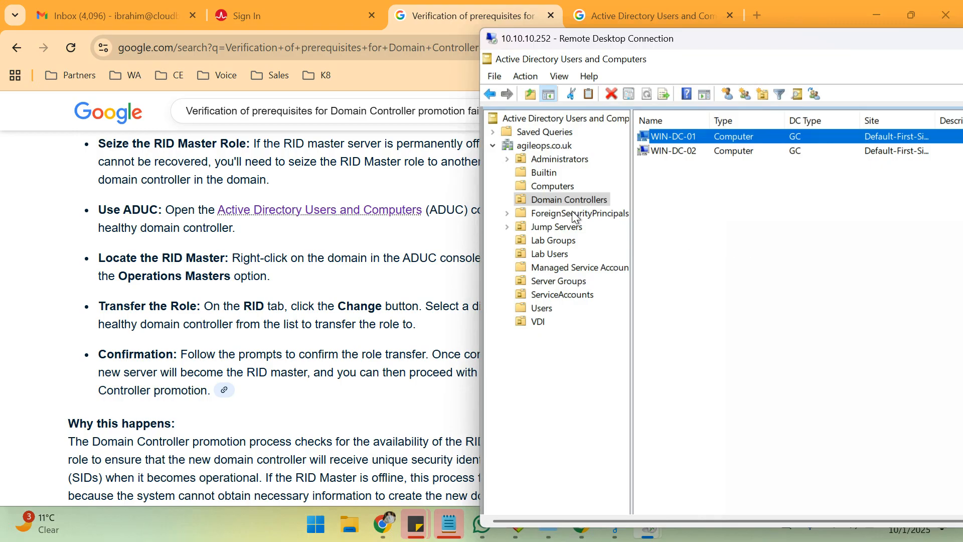
{"action": "scroll", "coordinate": [280, 326], "scroll_direction": "down", "scroll_amount": 2}
{"action": "scroll", "coordinate": [279, 326], "scroll_direction": "down", "scroll_amount": 2}
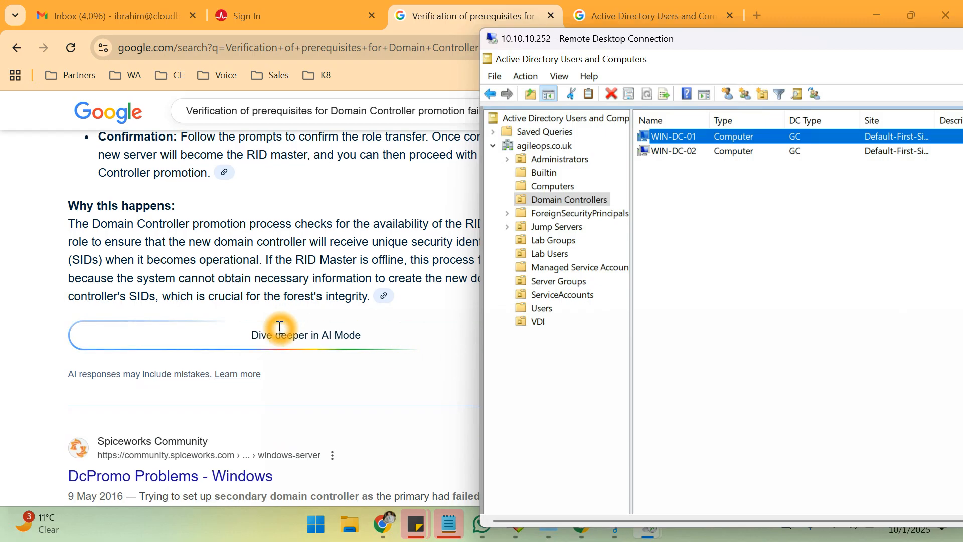
{"action": "scroll", "coordinate": [280, 327], "scroll_direction": "down", "scroll_amount": 2}
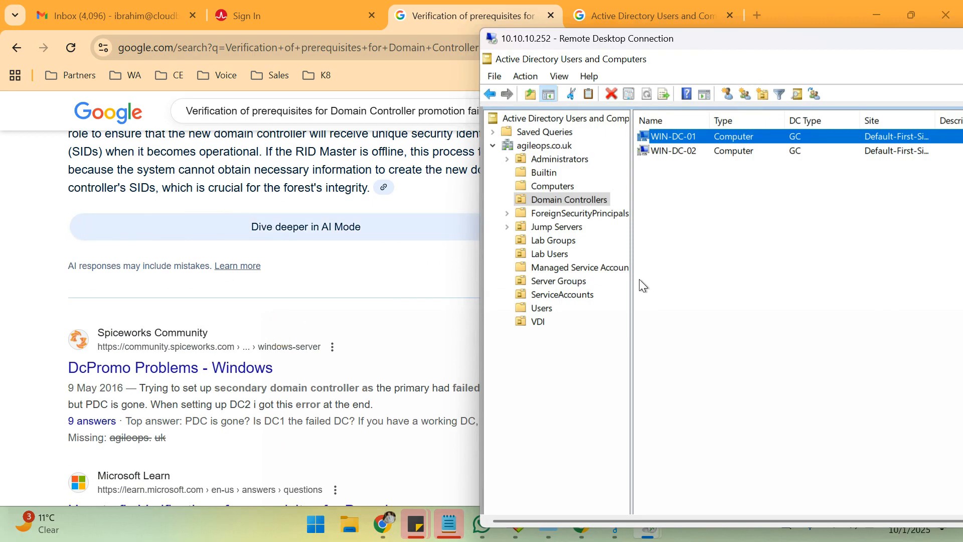
{"action": "right_click", "coordinate": [679, 140]}
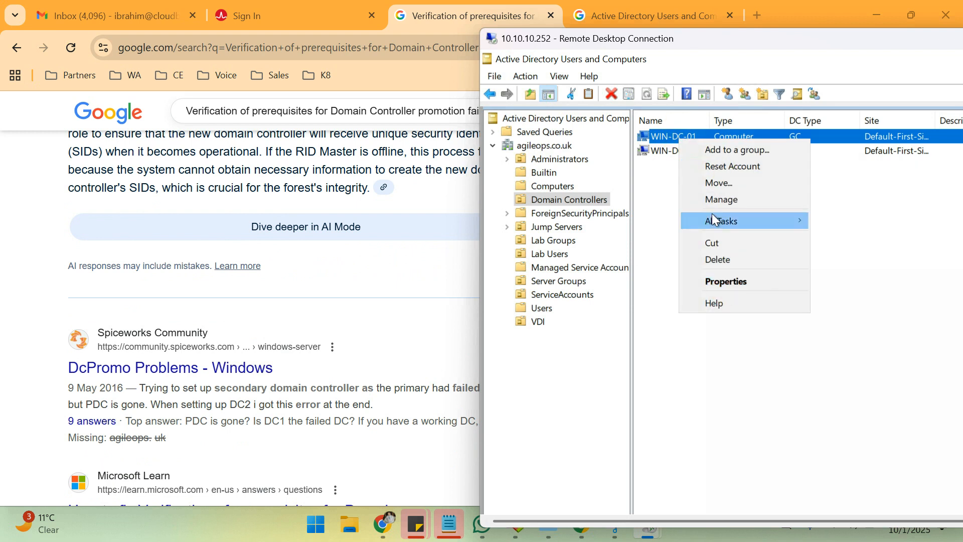
{"action": "left_click", "coordinate": [716, 200]}
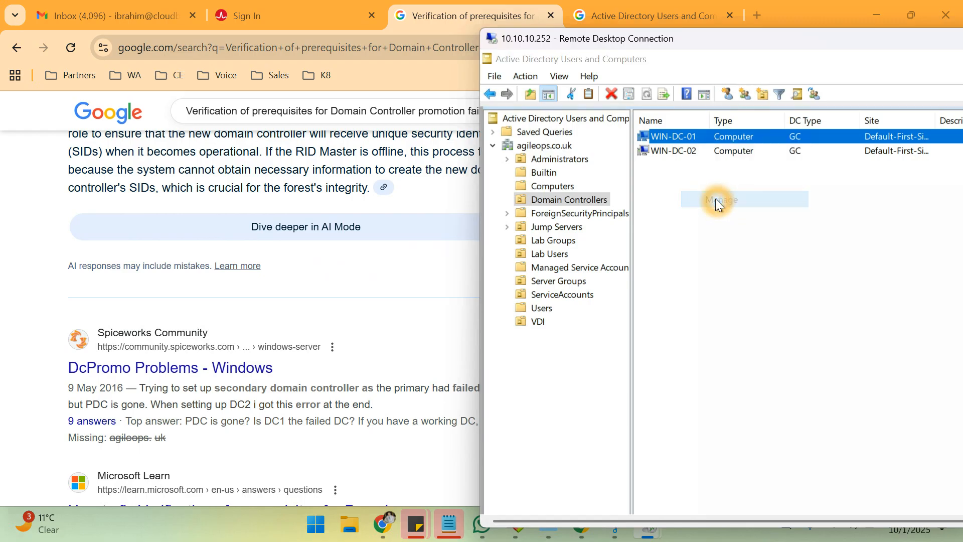
{"action": "left_click_drag", "start_coordinate": [916, 256], "coordinate": [643, 203]}
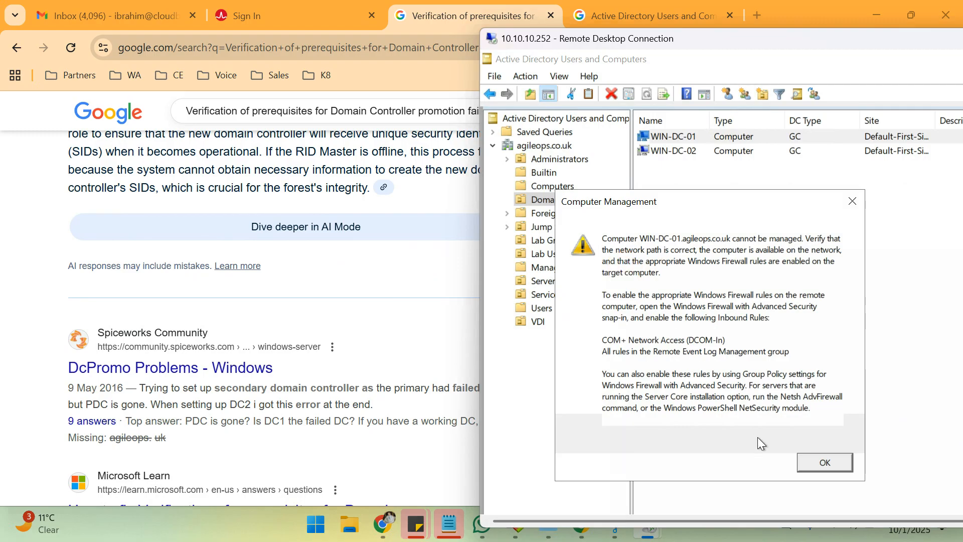
{"action": "left_click", "coordinate": [825, 462]}
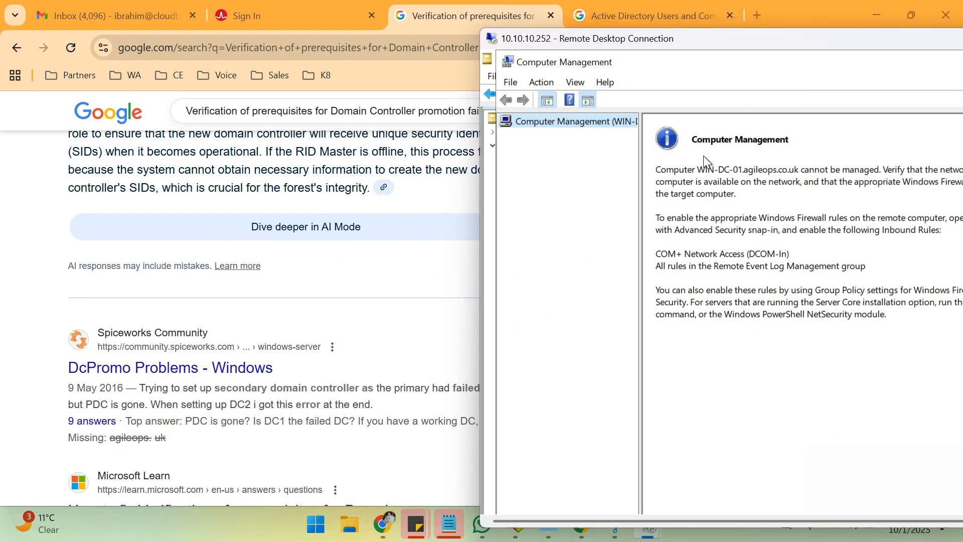
{"action": "left_click", "coordinate": [511, 82]}
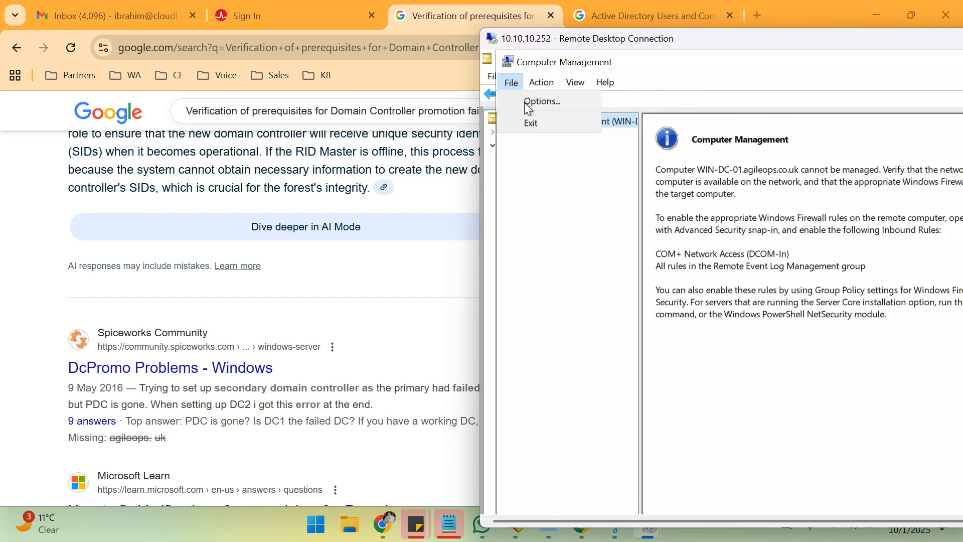
{"action": "left_click", "coordinate": [534, 125]}
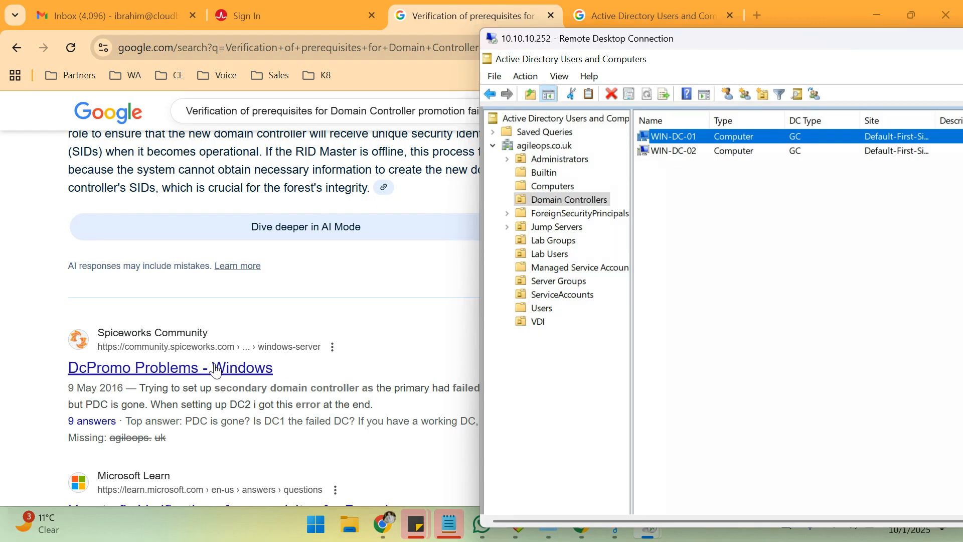
Scroll through the RID Master search results page.
{"action": "scroll", "coordinate": [279, 365], "scroll_direction": "down", "scroll_amount": 3}
{"action": "scroll", "coordinate": [279, 365], "scroll_direction": "down", "scroll_amount": 2}
{"action": "scroll", "coordinate": [279, 365], "scroll_direction": "up", "scroll_amount": 10}
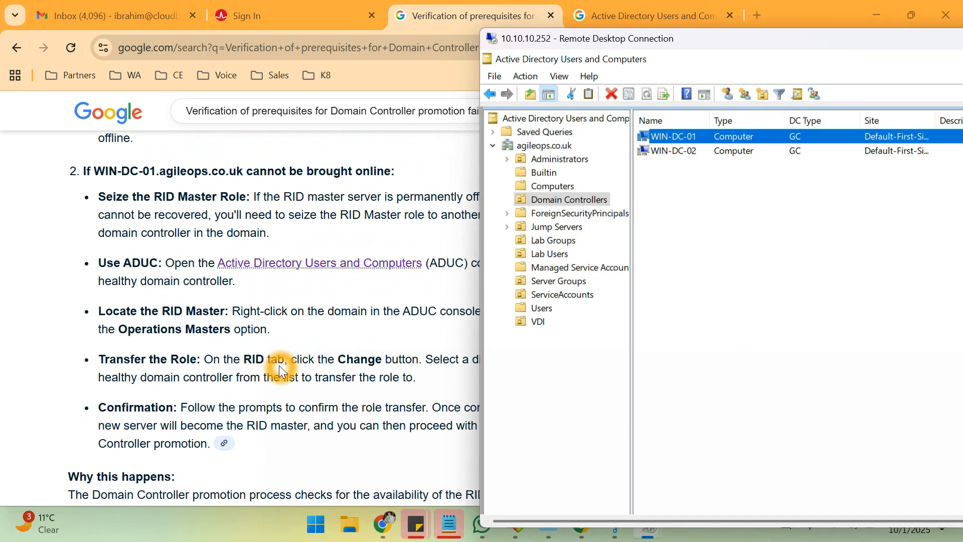
{"action": "scroll", "coordinate": [263, 323], "scroll_direction": "up", "scroll_amount": 1}
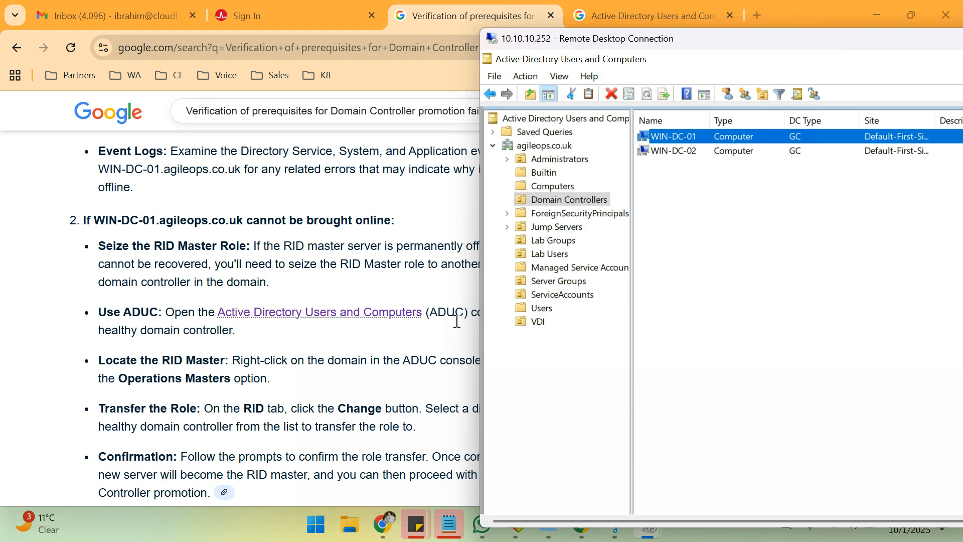
{"action": "left_click", "coordinate": [312, 378]}
{"action": "left_click", "coordinate": [268, 383]}
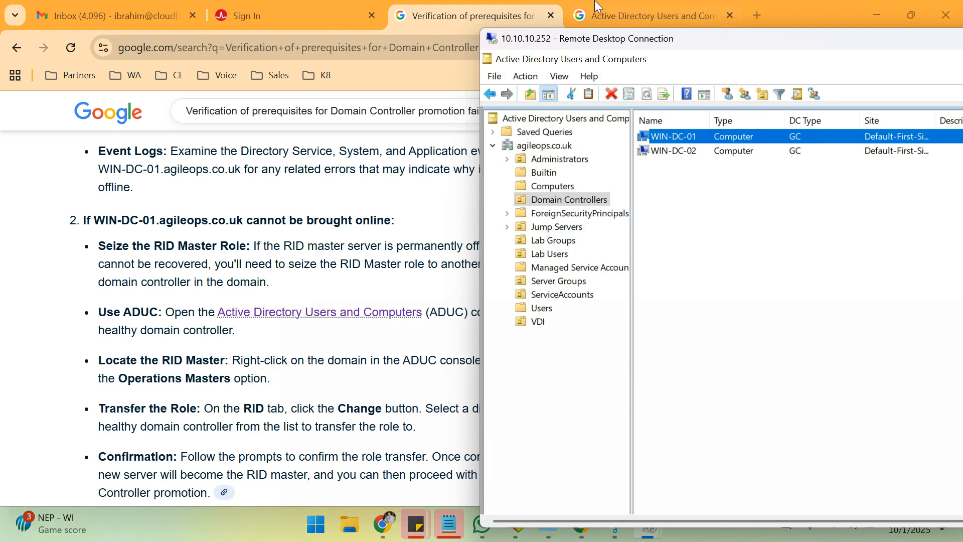
In the Active Directory Users and Computers tab, start drafting a query about deleting the RID master.
{"action": "left_click", "coordinate": [604, 16]}
{"action": "left_click", "coordinate": [419, 118]}
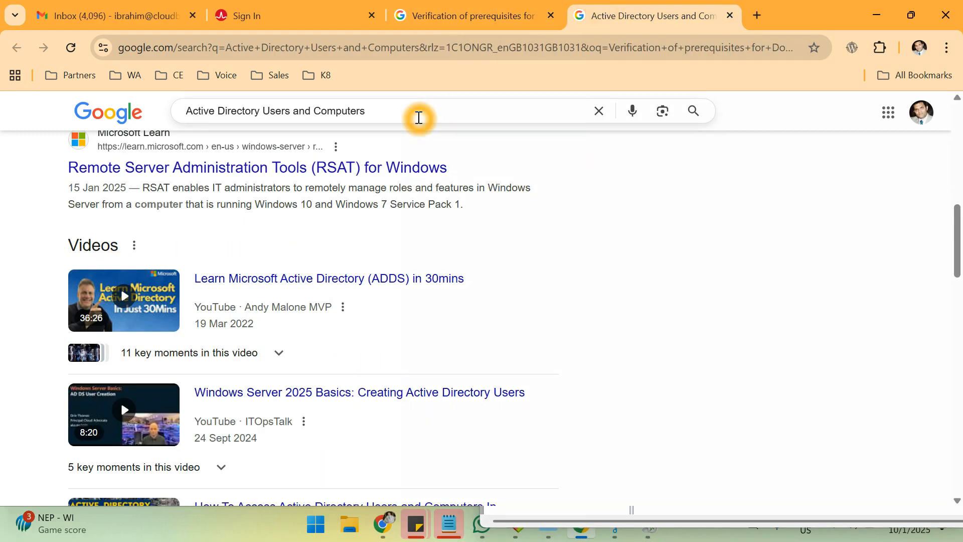
{"action": "key", "text": "BackSpace"}
{"action": "type", "text": "how to d"}
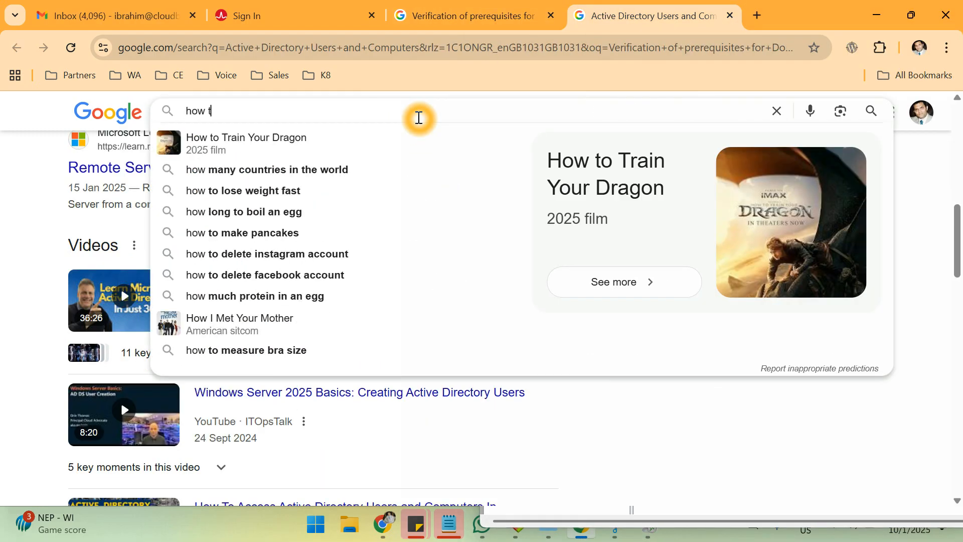
{"action": "key", "text": "BackSpace"}
{"action": "type", "text": "di"}
{"action": "key", "text": "BackSpace"}
{"action": "key", "text": "BackSpace"}
{"action": "key", "text": "BackSpace"}
{"action": "key", "text": "BackSpace"}
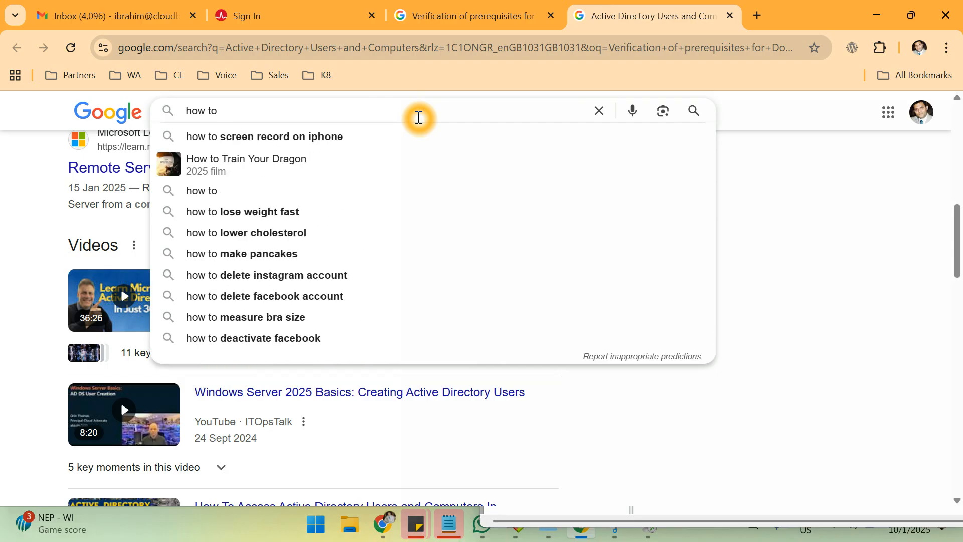
{"action": "key", "text": "BackSpace"}
{"action": "type", "text": "do i "}
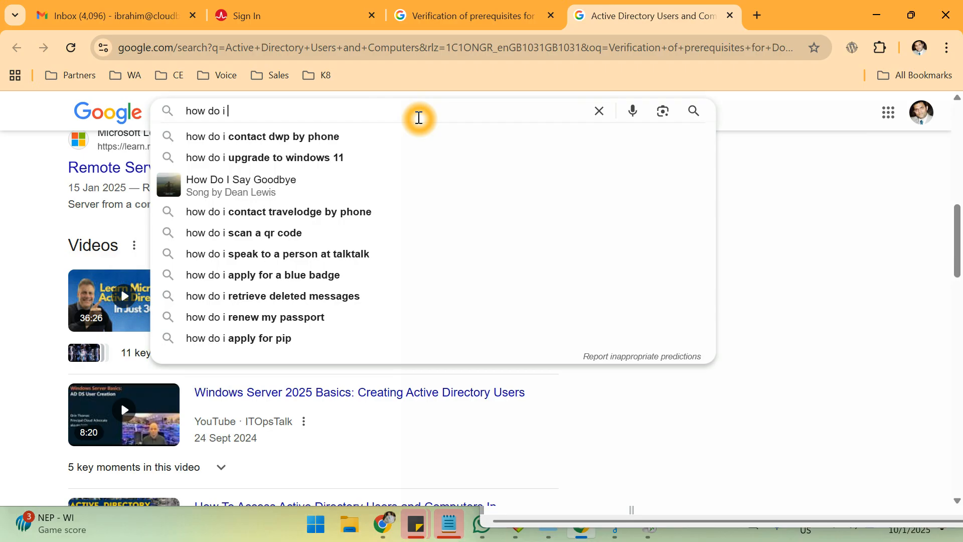
{"action": "type", "text": "delete "}
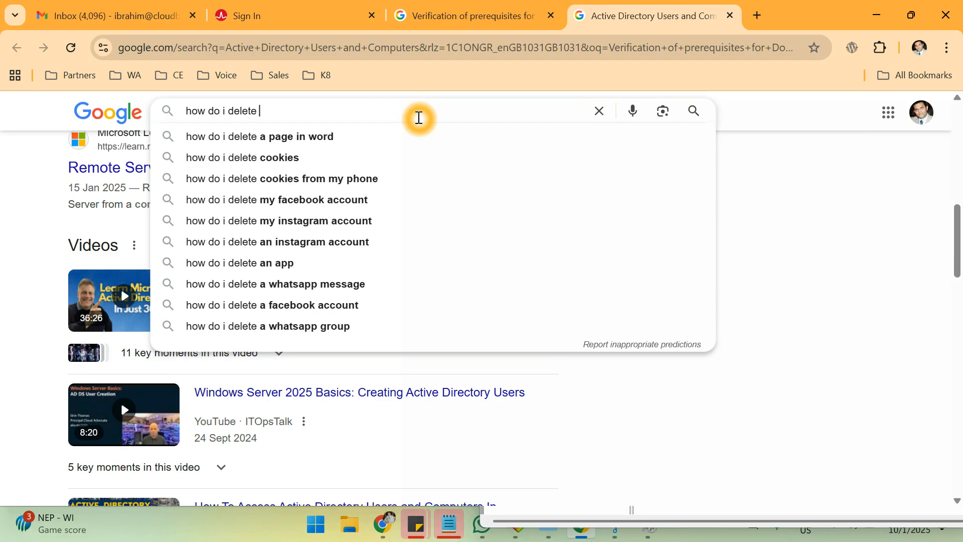
{"action": "type", "text": "RI"}
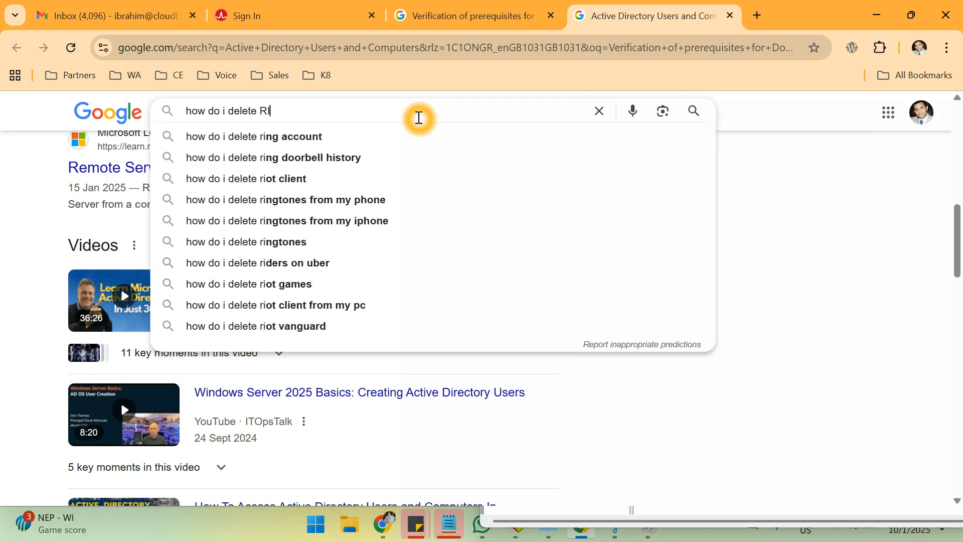
{"action": "type", "text": "D master"}
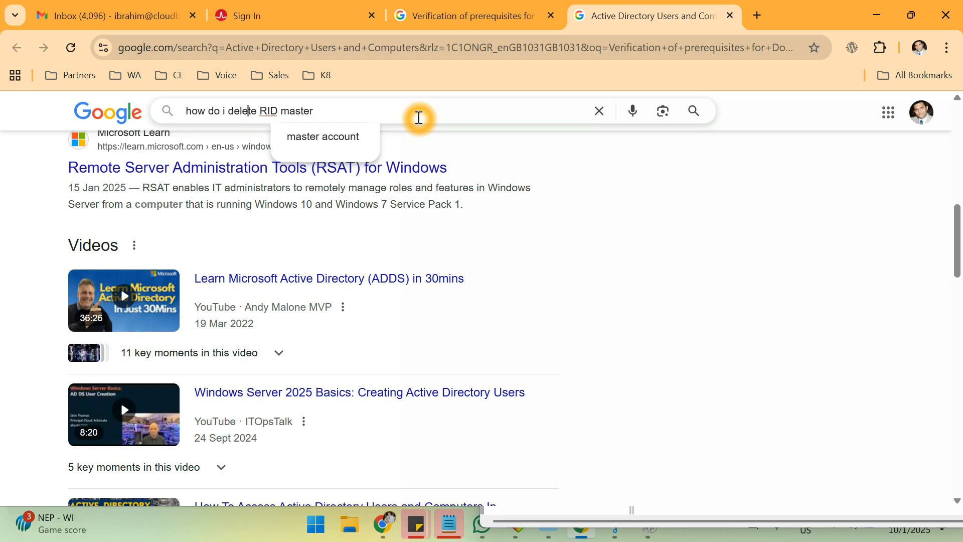
Reword the query to 'remove active directory server which do nolnger exist' and run it.
{"action": "key", "text": "BackSpace"}
{"action": "key", "text": "BackSpace"}
{"action": "key", "text": "BackSpace"}
{"action": "key", "text": "BackSpace"}
{"action": "key", "text": "BackSpace"}
{"action": "key", "text": "BackSpace"}
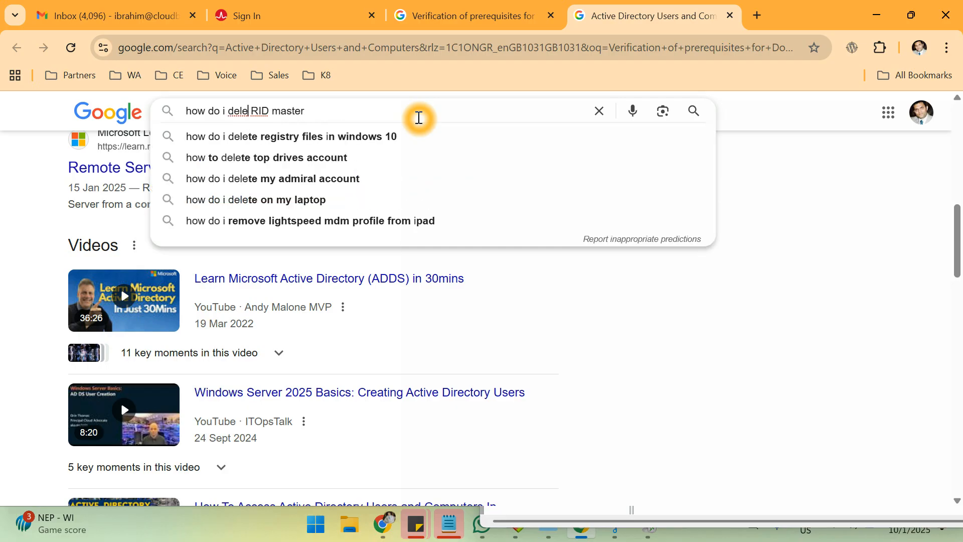
{"action": "type", "text": "di"}
{"action": "key", "text": "BackSpace"}
{"action": "key", "text": "BackSpace"}
{"action": "type", "text": "remove "}
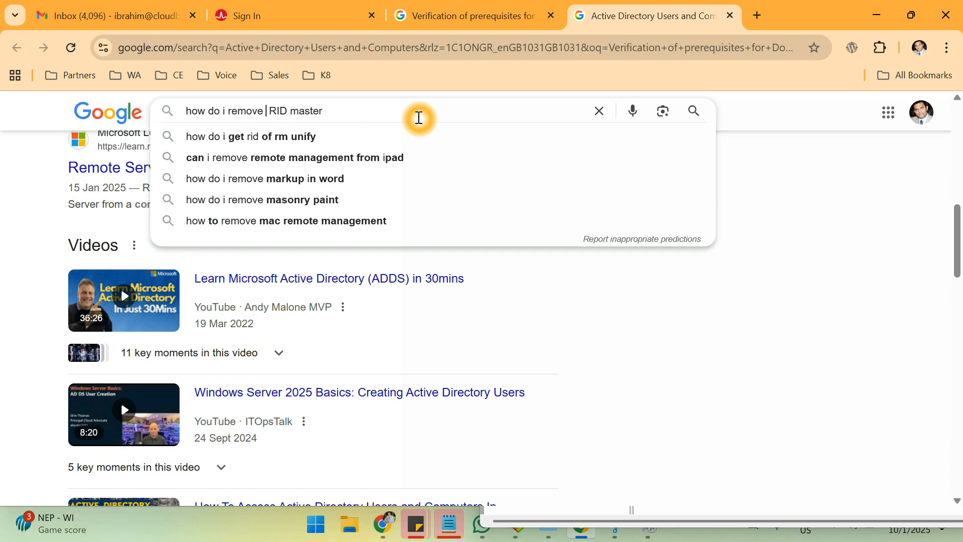
{"action": "type", "text": "A "}
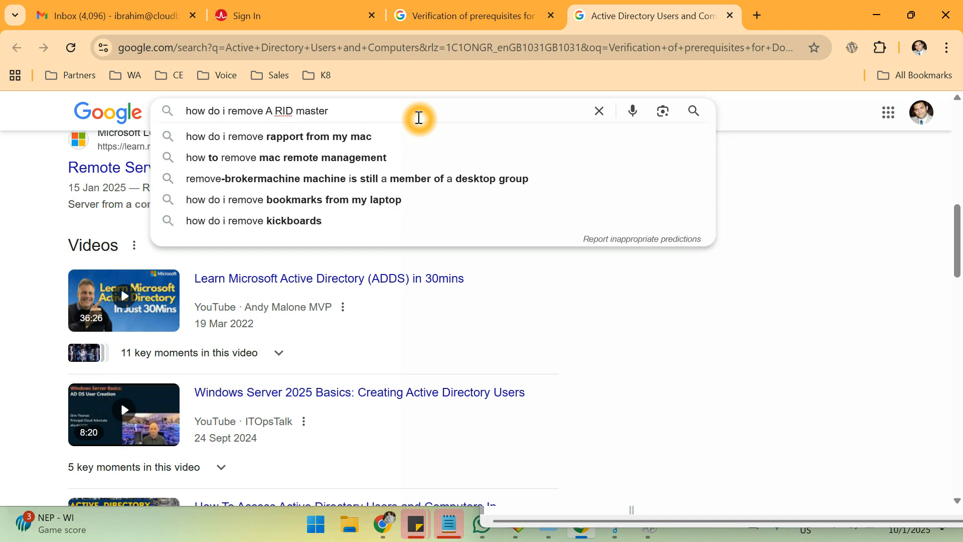
{"action": "type", "text": "cti"}
{"action": "key", "text": "Down"}
{"action": "type", "text": "server which "}
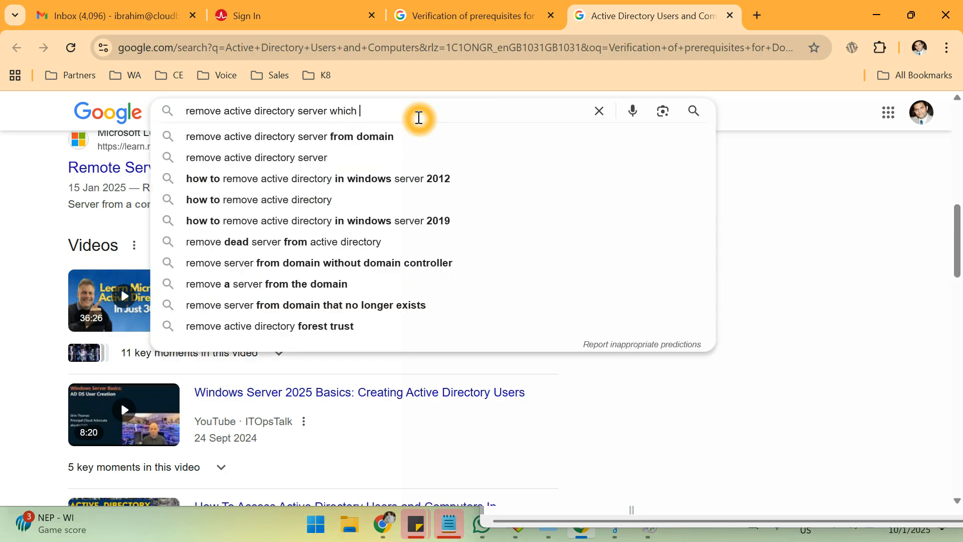
{"action": "type", "text": "do nolnger exist"}
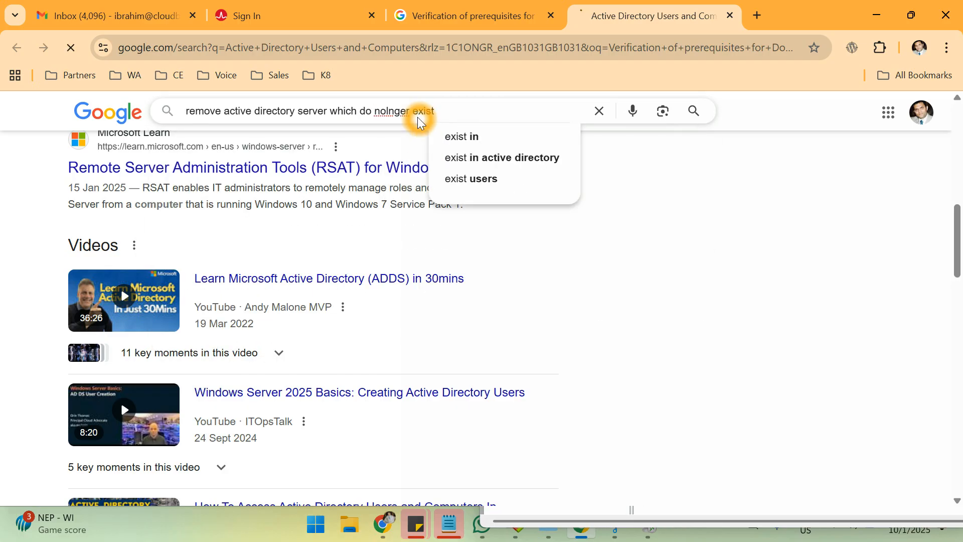
{"action": "key", "text": "Return"}
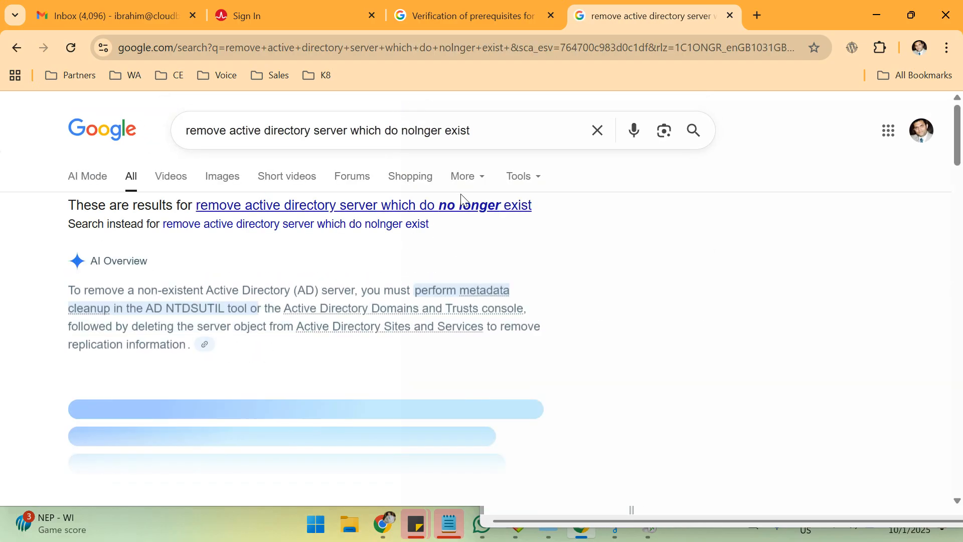
Rerun the search with 'no longer' corrected, expand the AI Overview and scroll the results.
{"action": "left_click", "coordinate": [458, 202]}
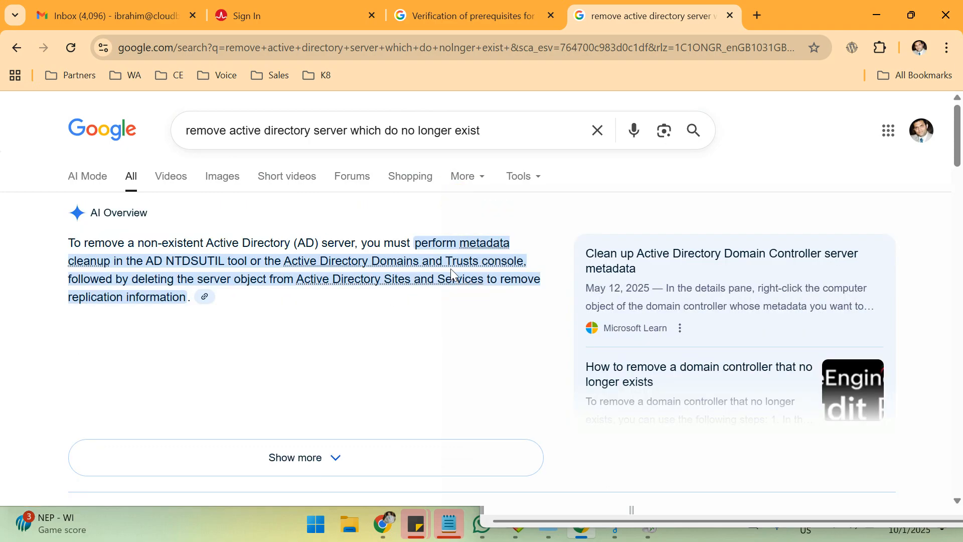
{"action": "scroll", "coordinate": [408, 321], "scroll_direction": "down", "scroll_amount": 3}
{"action": "left_click", "coordinate": [349, 308]}
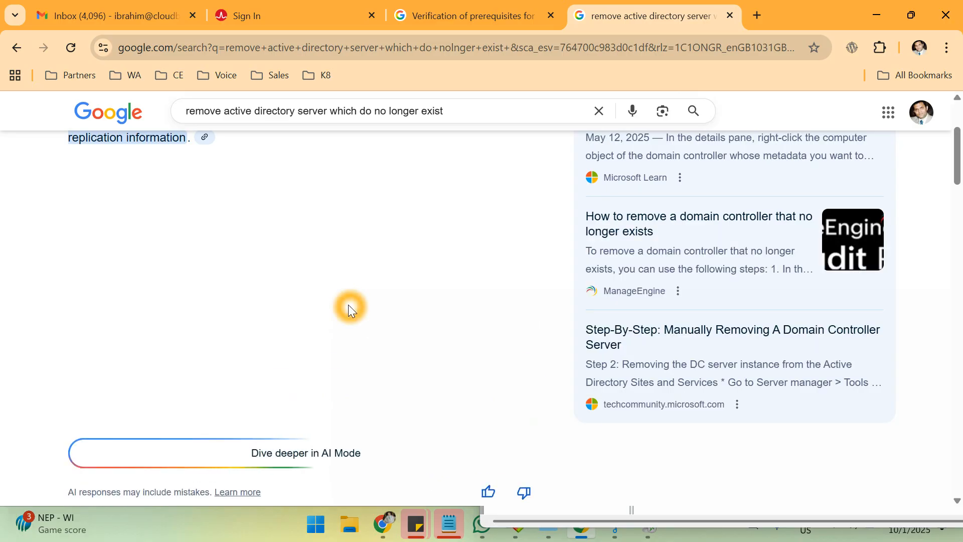
{"action": "scroll", "coordinate": [349, 308], "scroll_direction": "down", "scroll_amount": 4}
{"action": "scroll", "coordinate": [349, 308], "scroll_direction": "down", "scroll_amount": 3}
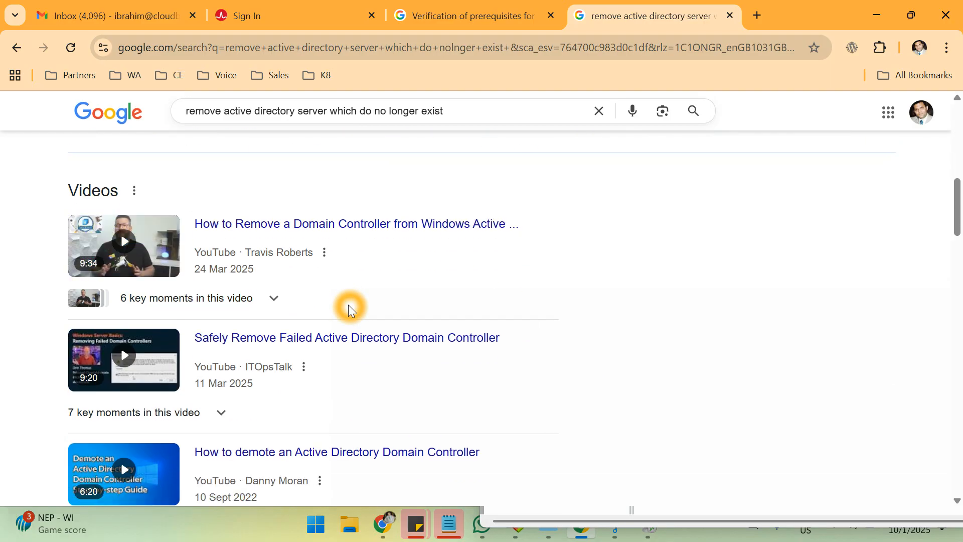
{"action": "scroll", "coordinate": [349, 308], "scroll_direction": "down", "scroll_amount": 1}
{"action": "scroll", "coordinate": [349, 308], "scroll_direction": "down", "scroll_amount": 2}
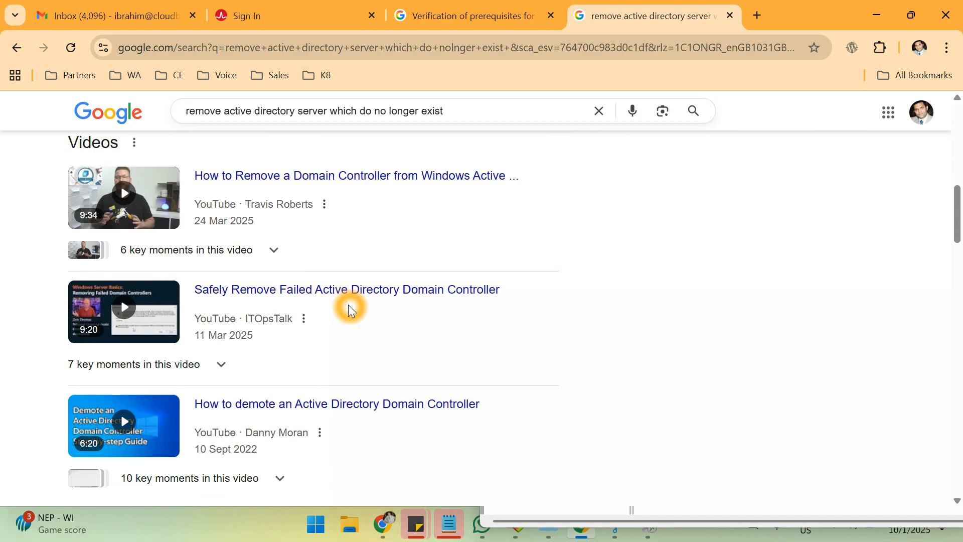
{"action": "scroll", "coordinate": [349, 307], "scroll_direction": "down", "scroll_amount": 1}
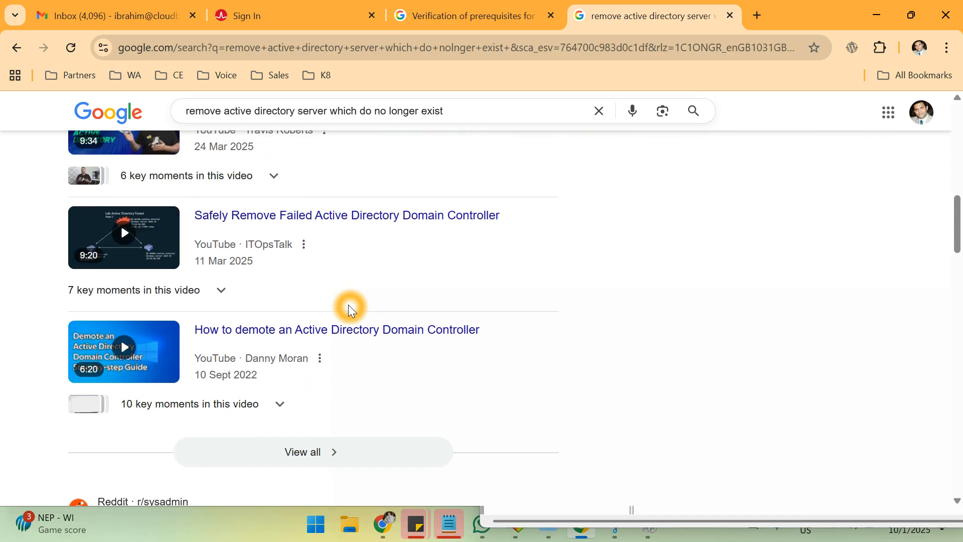
{"action": "scroll", "coordinate": [348, 307], "scroll_direction": "down", "scroll_amount": 5}
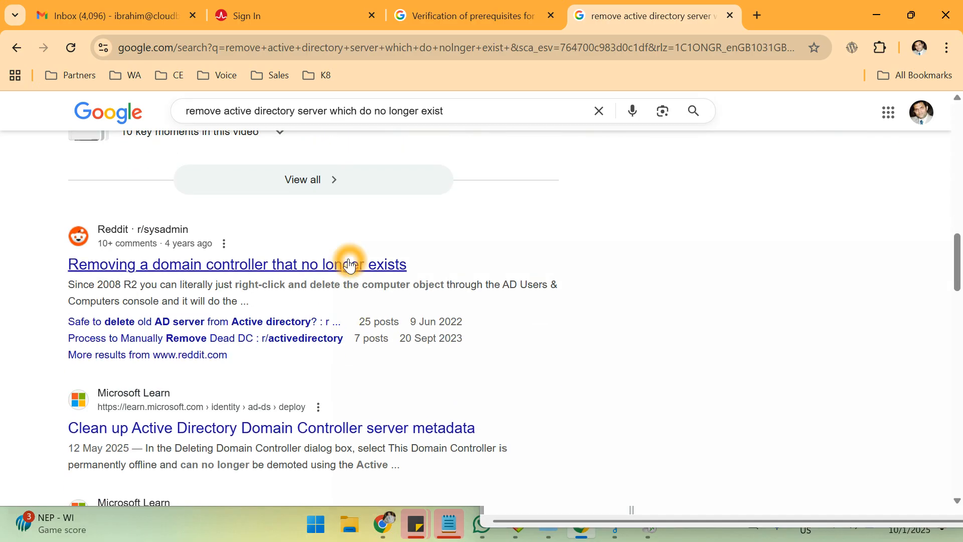
Open the Reddit r/sysadmin thread and Microsoft Learn metadata cleanup result in new tabs, viewing Reddit.
{"action": "left_click", "coordinate": [350, 266], "text": "ctrl"}
{"action": "left_click", "coordinate": [340, 428], "text": "ctrl"}
{"action": "left_click", "coordinate": [604, 21]}
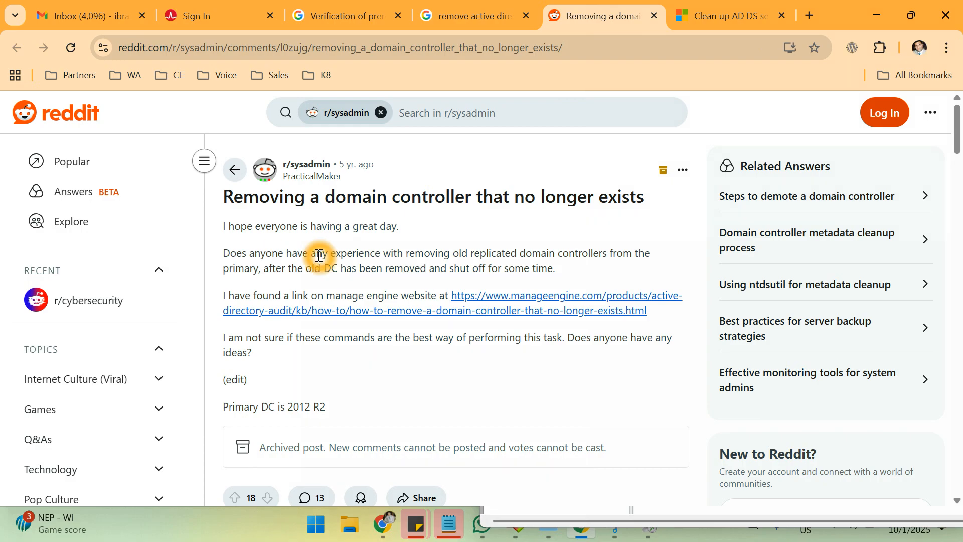
Read the Reddit replies and open a commenter's petri.com/delete_failed_dcs_from_ad link in a new tab.
{"action": "scroll", "coordinate": [318, 255], "scroll_direction": "down", "scroll_amount": 5}
{"action": "scroll", "coordinate": [318, 255], "scroll_direction": "down", "scroll_amount": 2}
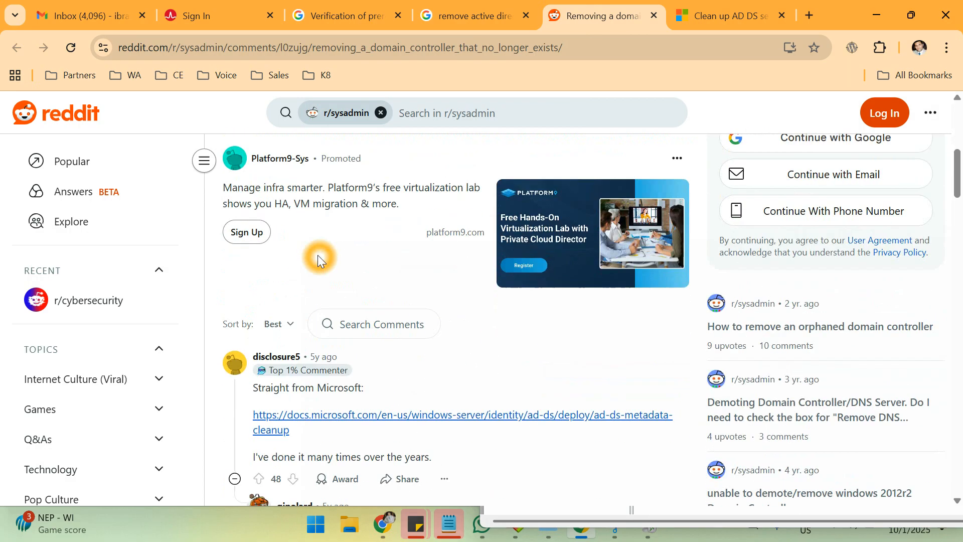
{"action": "scroll", "coordinate": [317, 255], "scroll_direction": "up", "scroll_amount": 6}
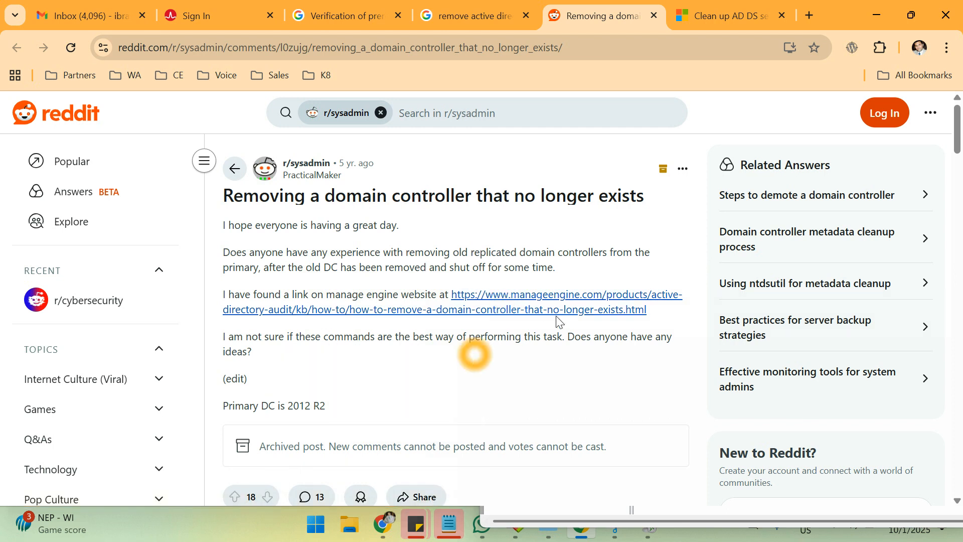
{"action": "scroll", "coordinate": [610, 307], "scroll_direction": "down", "scroll_amount": 3}
{"action": "scroll", "coordinate": [608, 307], "scroll_direction": "down", "scroll_amount": 2}
{"action": "scroll", "coordinate": [609, 309], "scroll_direction": "down", "scroll_amount": 1}
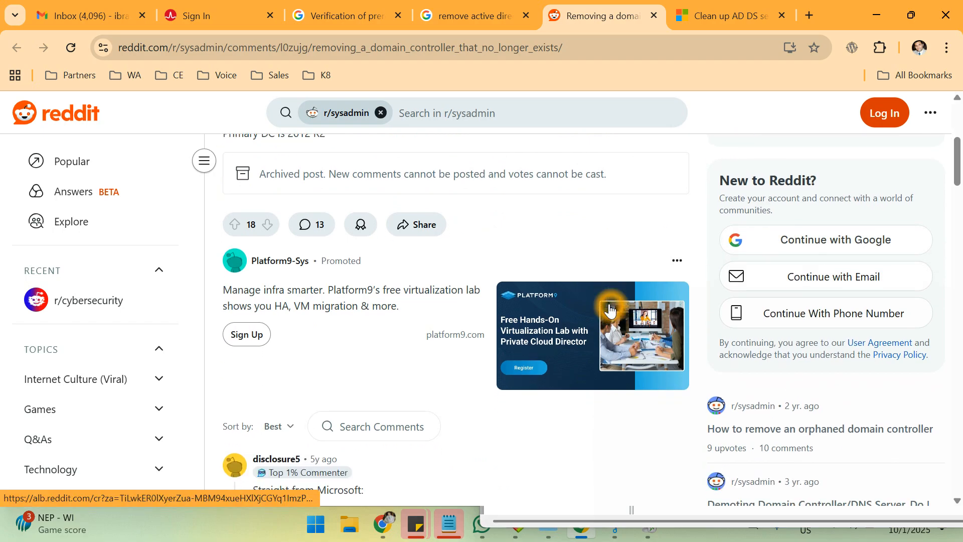
{"action": "scroll", "coordinate": [610, 309], "scroll_direction": "down", "scroll_amount": 6}
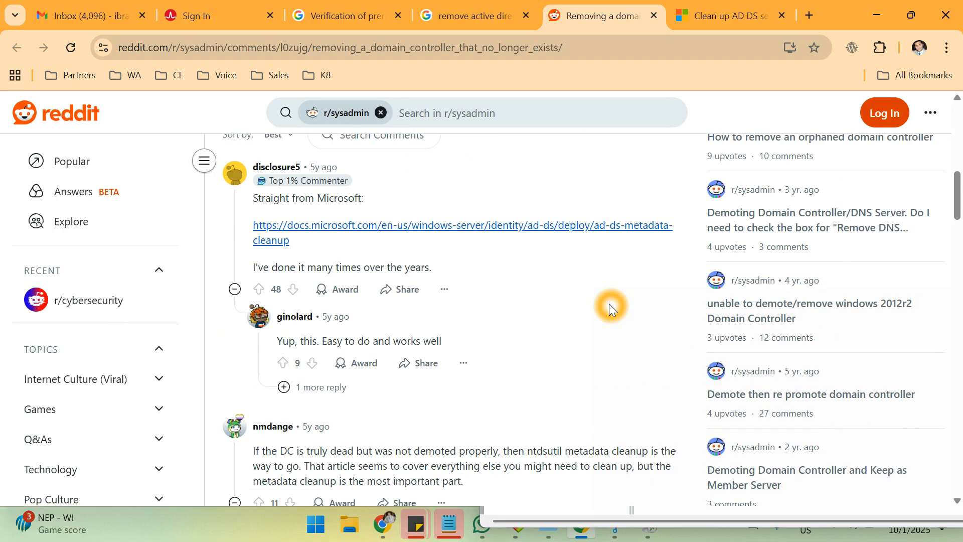
{"action": "scroll", "coordinate": [610, 307], "scroll_direction": "down", "scroll_amount": 1}
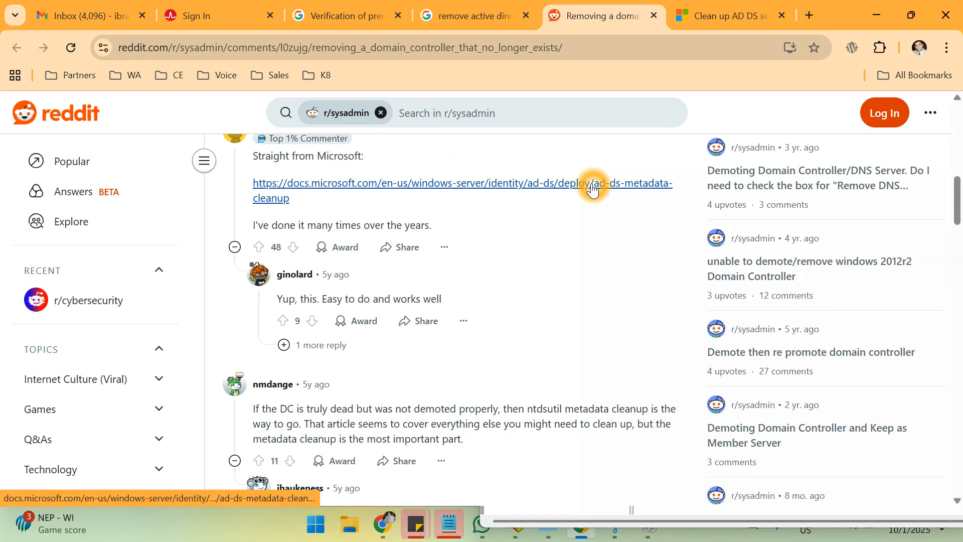
{"action": "scroll", "coordinate": [606, 145], "scroll_direction": "down", "scroll_amount": 2}
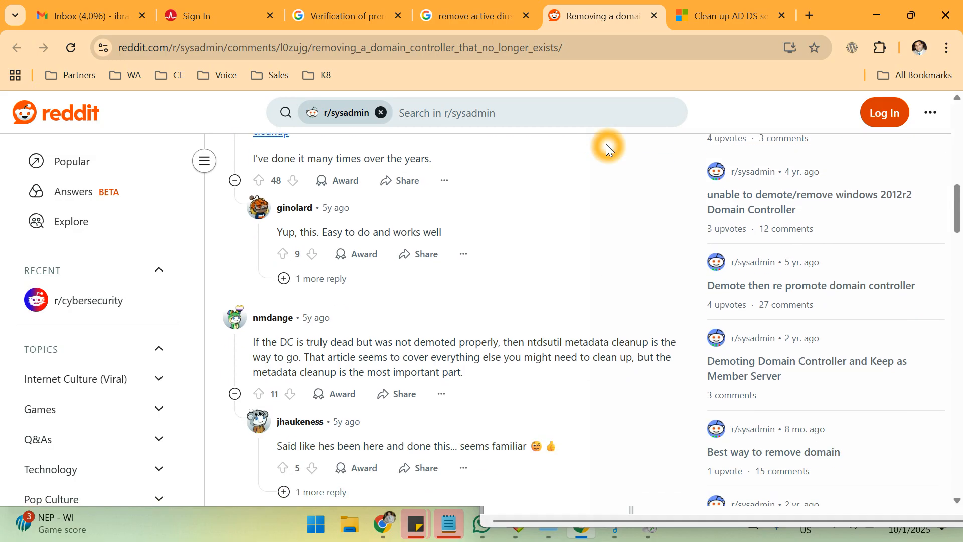
{"action": "scroll", "coordinate": [606, 143], "scroll_direction": "down", "scroll_amount": 1}
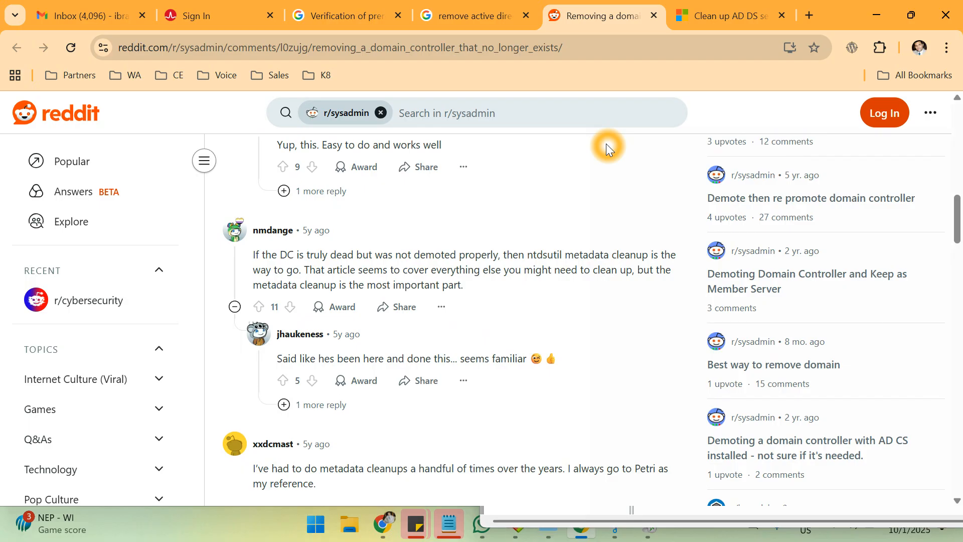
{"action": "scroll", "coordinate": [605, 143], "scroll_direction": "down", "scroll_amount": 1}
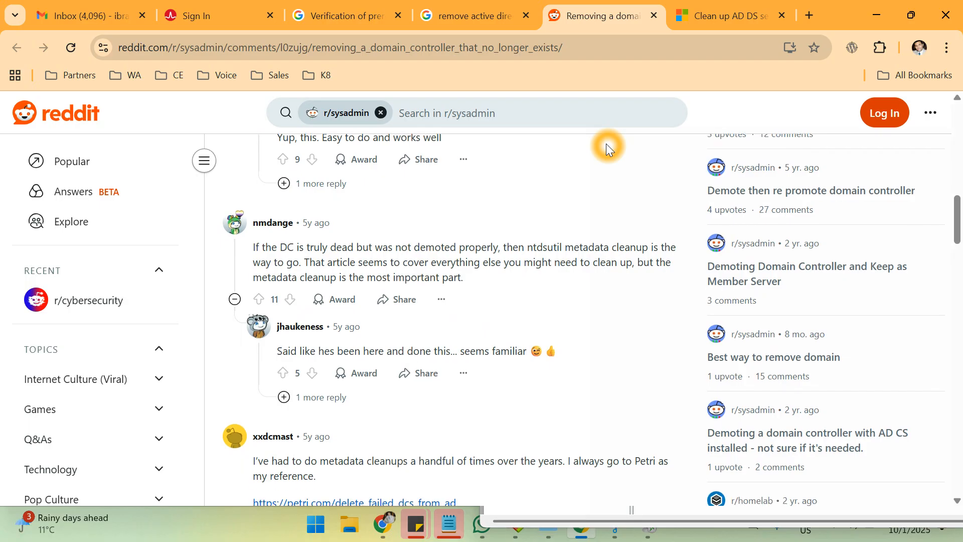
{"action": "scroll", "coordinate": [606, 144], "scroll_direction": "down", "scroll_amount": 1}
{"action": "scroll", "coordinate": [606, 144], "scroll_direction": "down", "scroll_amount": 1}
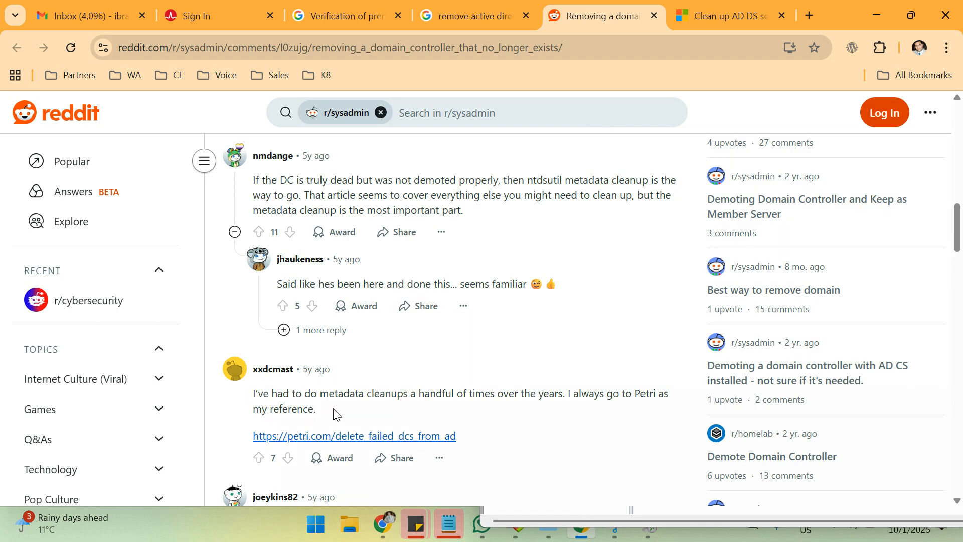
{"action": "left_click", "coordinate": [489, 408]}
{"action": "left_click", "coordinate": [356, 439]}
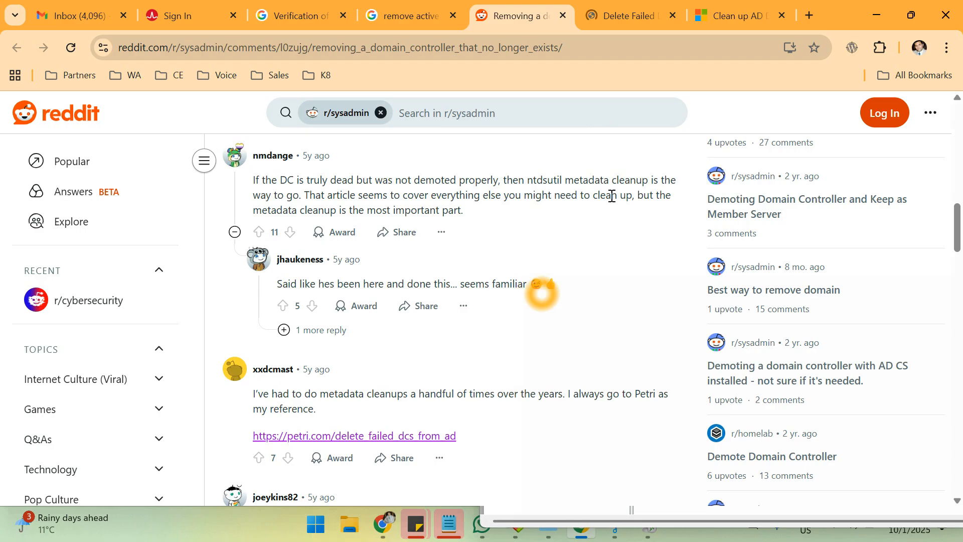
Switch to the Petri failed-DC article and accept its cookies.
{"action": "left_click", "coordinate": [614, 12]}
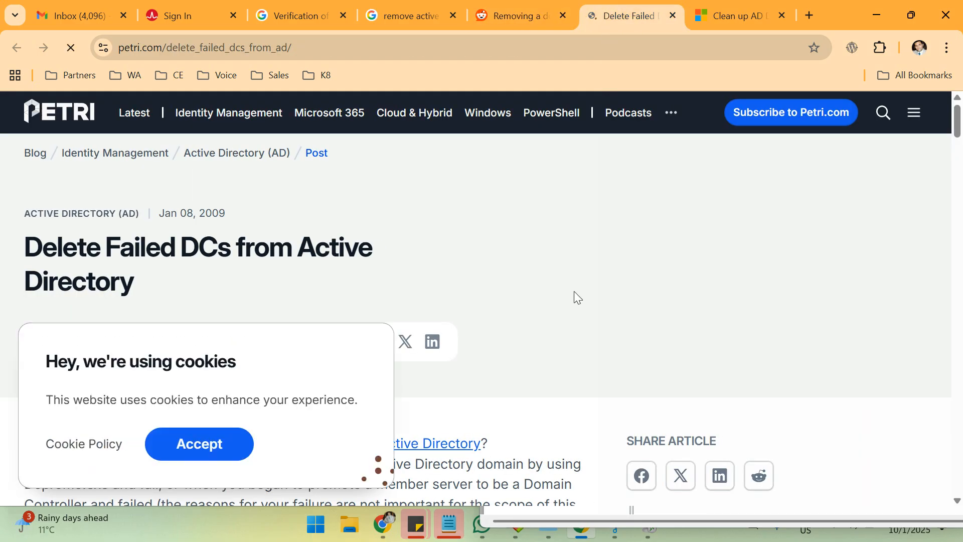
{"action": "left_click", "coordinate": [475, 253]}
{"action": "scroll", "coordinate": [475, 253], "scroll_direction": "down", "scroll_amount": 3}
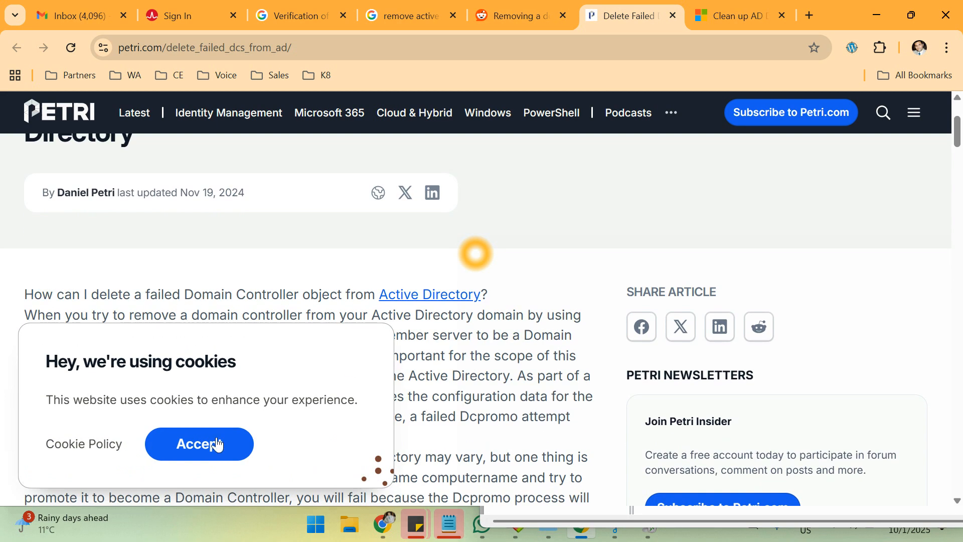
{"action": "left_click", "coordinate": [195, 452]}
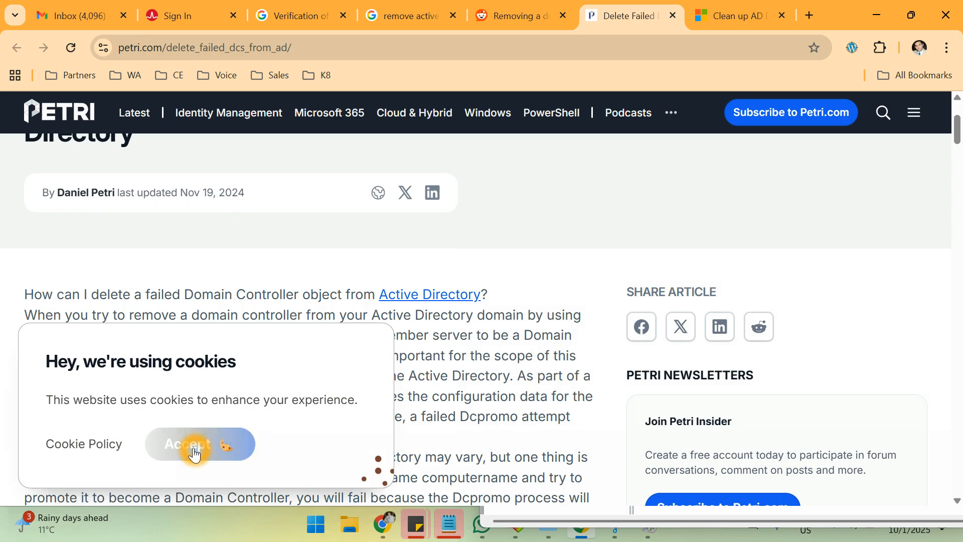
Dismiss the newsletter popup and scroll down to the ntdsutil metadata cleanup steps.
{"action": "scroll", "coordinate": [221, 262], "scroll_direction": "down", "scroll_amount": 3}
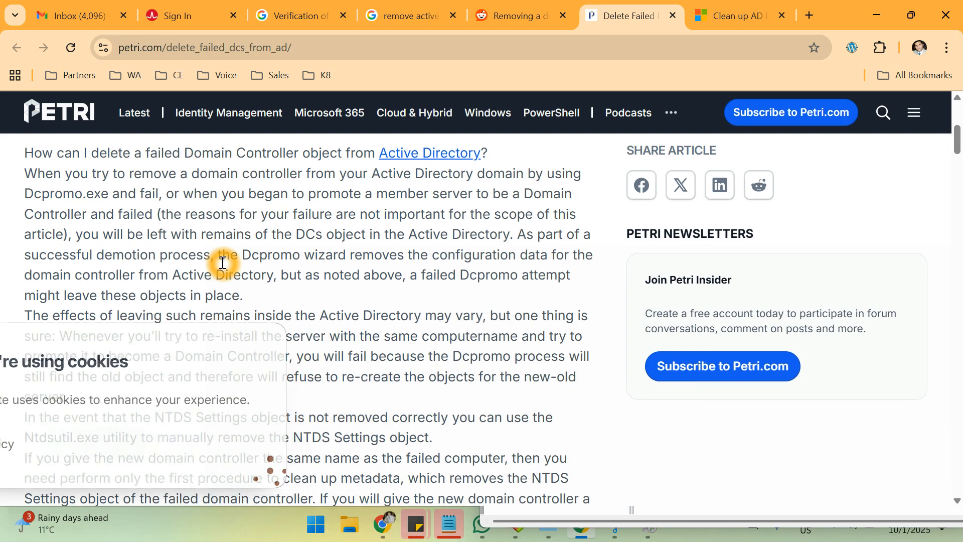
{"action": "scroll", "coordinate": [223, 263], "scroll_direction": "down", "scroll_amount": 9}
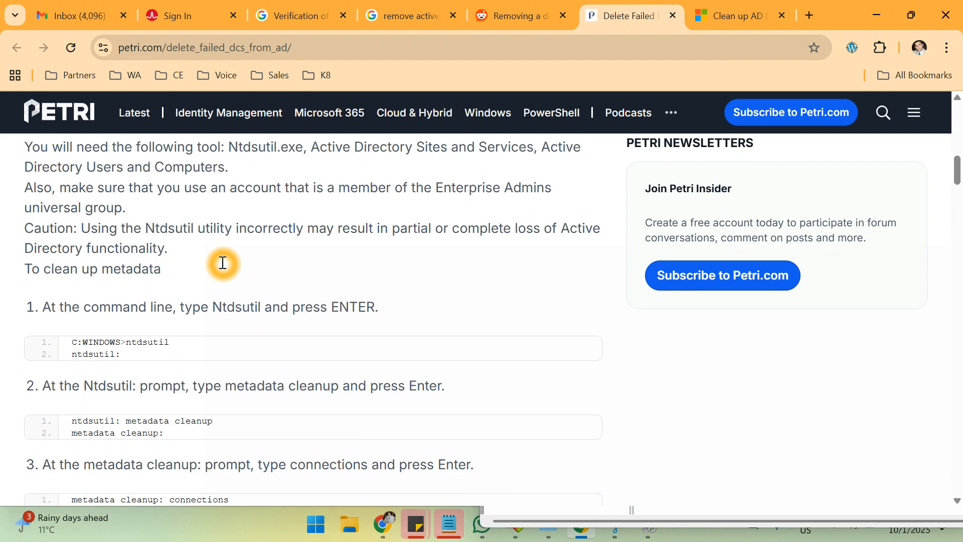
{"action": "scroll", "coordinate": [221, 262], "scroll_direction": "down", "scroll_amount": 1}
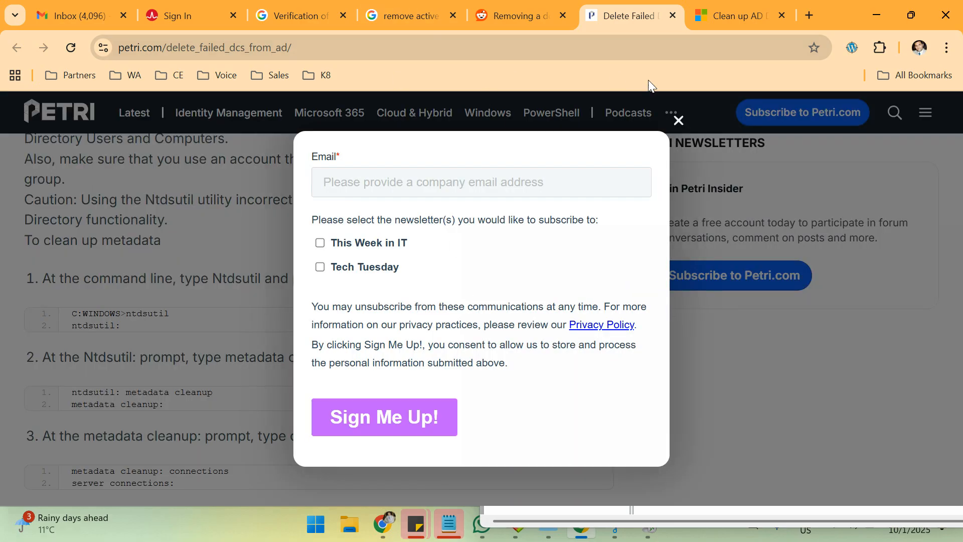
{"action": "left_click", "coordinate": [678, 121]}
{"action": "scroll", "coordinate": [402, 416], "scroll_direction": "down", "scroll_amount": 10}
{"action": "scroll", "coordinate": [402, 416], "scroll_direction": "down", "scroll_amount": 4}
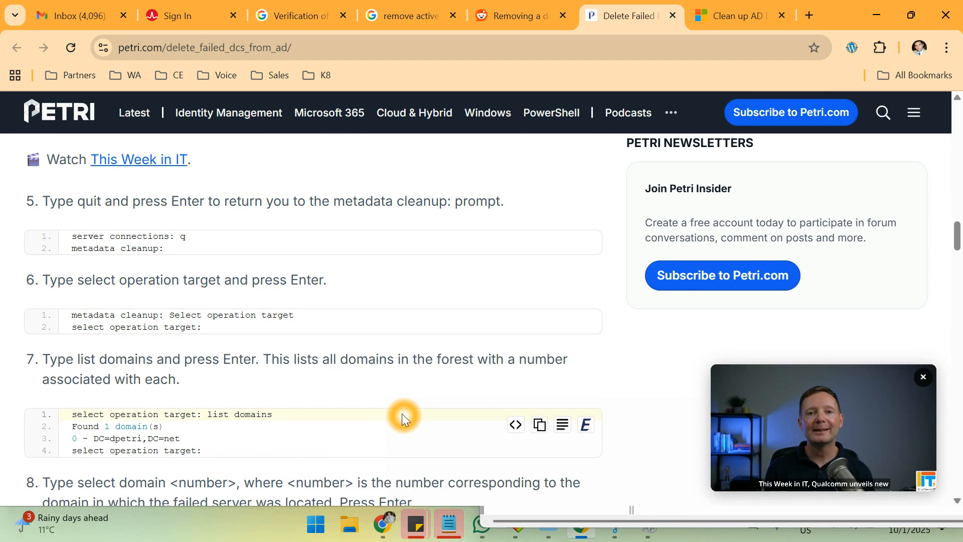
{"action": "scroll", "coordinate": [402, 417], "scroll_direction": "down", "scroll_amount": 1}
{"action": "scroll", "coordinate": [401, 413], "scroll_direction": "down", "scroll_amount": 9}
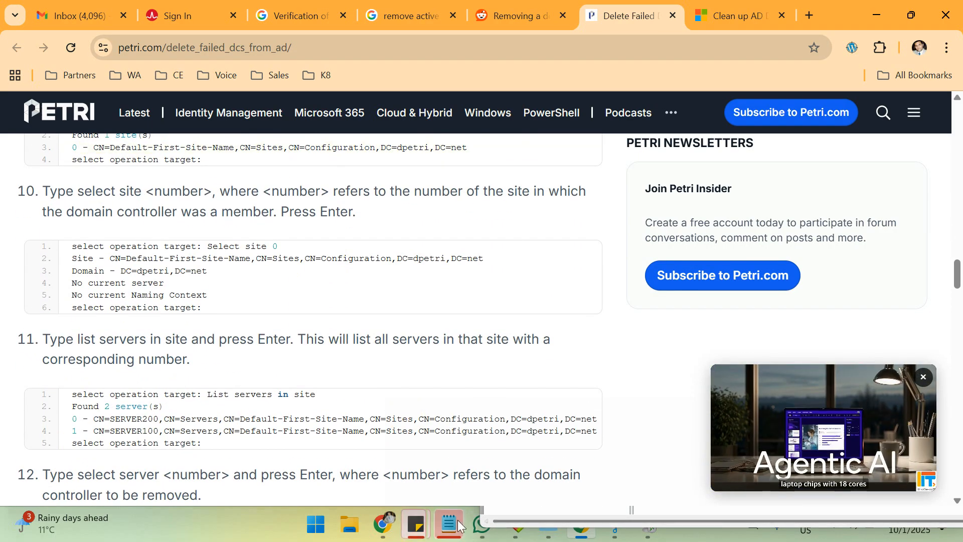
Switch to the ESXi Host Client browser window and close the DC-WIN-01 console.
{"action": "mouse_move", "coordinate": [383, 524]}
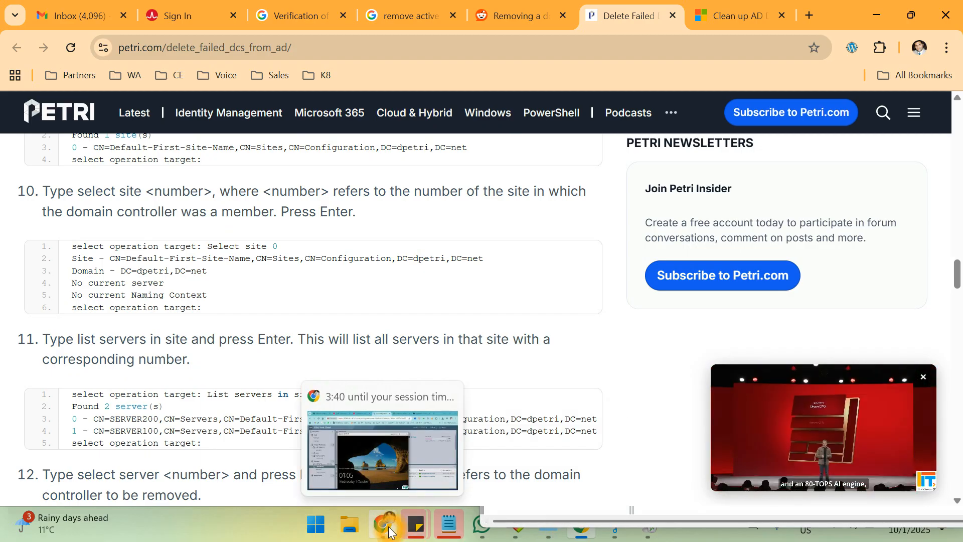
{"action": "left_click", "coordinate": [369, 409]}
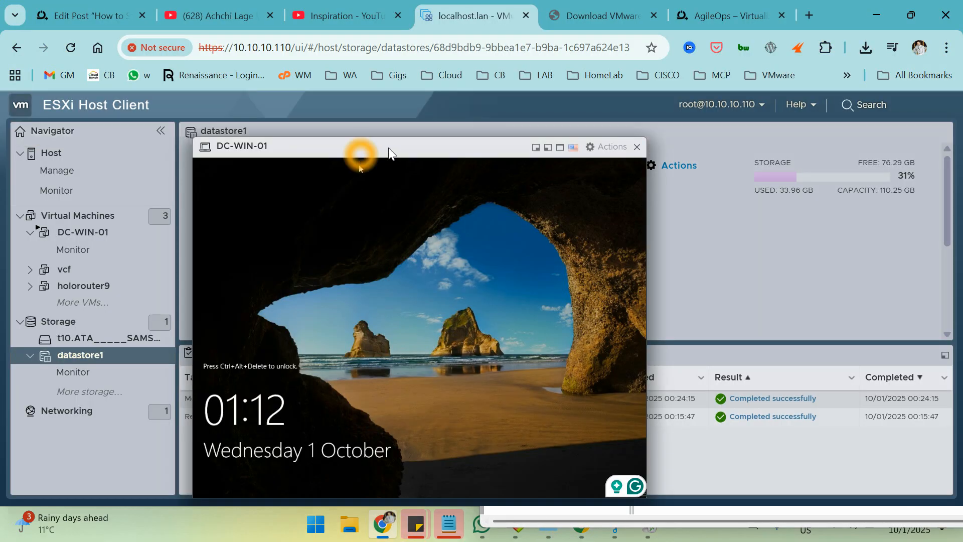
{"action": "left_click", "coordinate": [637, 146]}
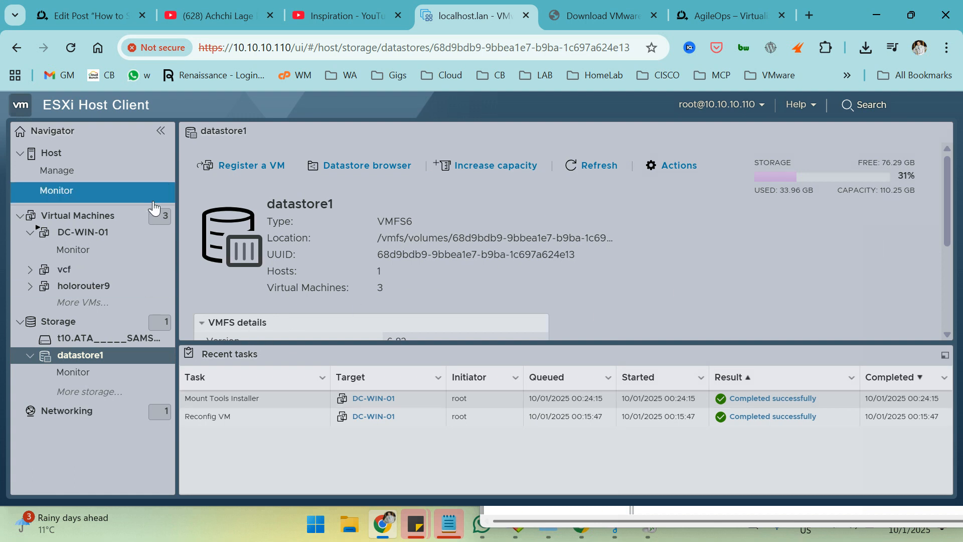
{"action": "left_click", "coordinate": [91, 113]}
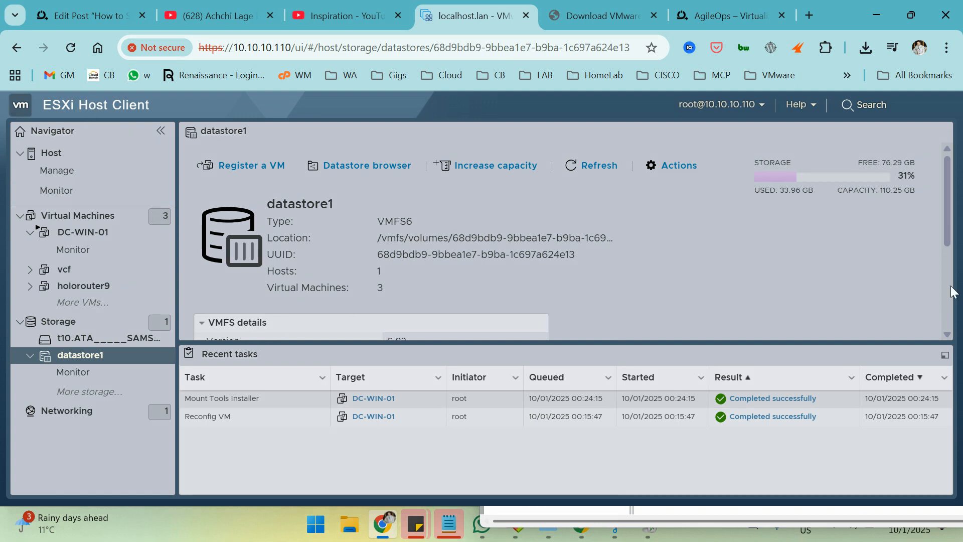
{"action": "left_click", "coordinate": [748, 185]}
View the host's virtual machines and summary, selecting the 318.57 GB memory capacity, then check the AgileOps blog tab.
{"action": "left_click", "coordinate": [74, 220]}
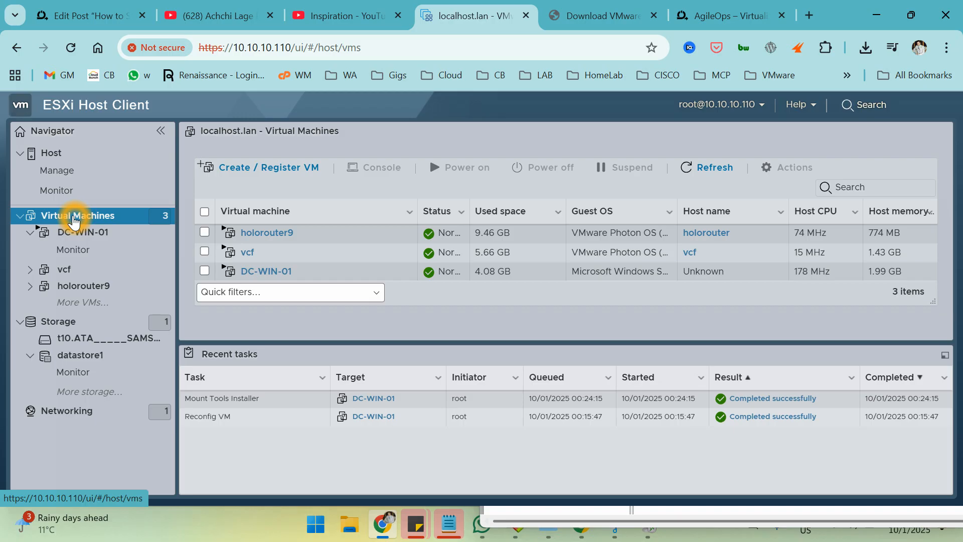
{"action": "left_click", "coordinate": [52, 155]}
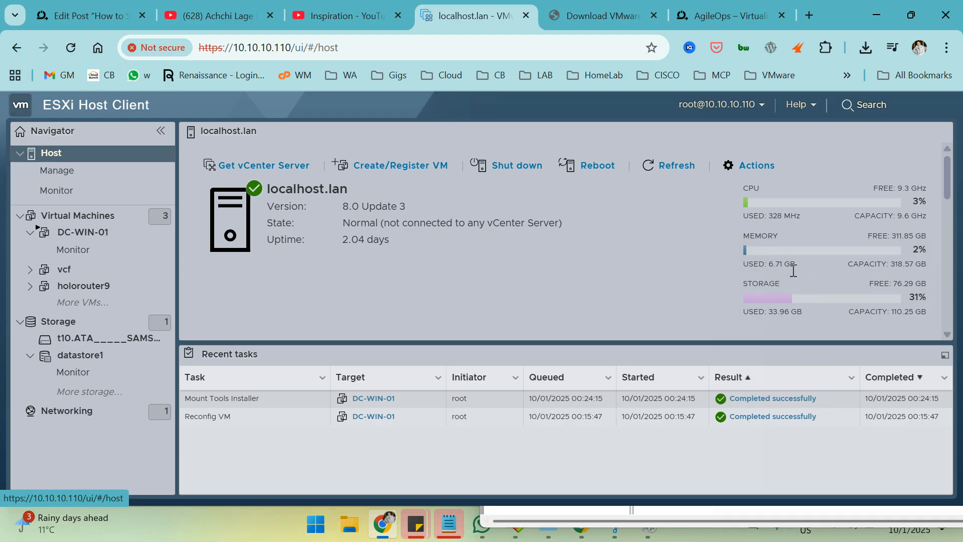
{"action": "left_click_drag", "start_coordinate": [893, 263], "coordinate": [925, 265]}
{"action": "left_click", "coordinate": [889, 264]}
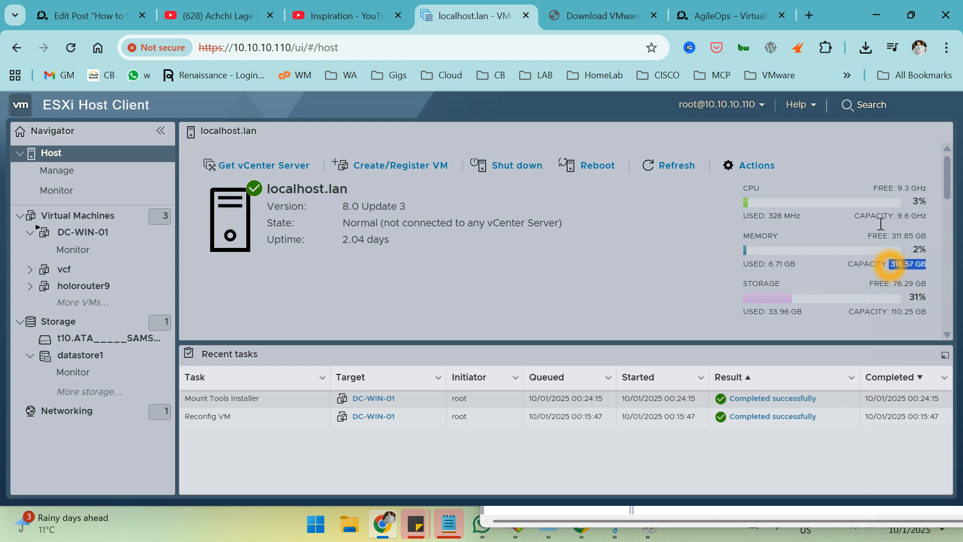
{"action": "mouse_move", "coordinate": [729, 20]}
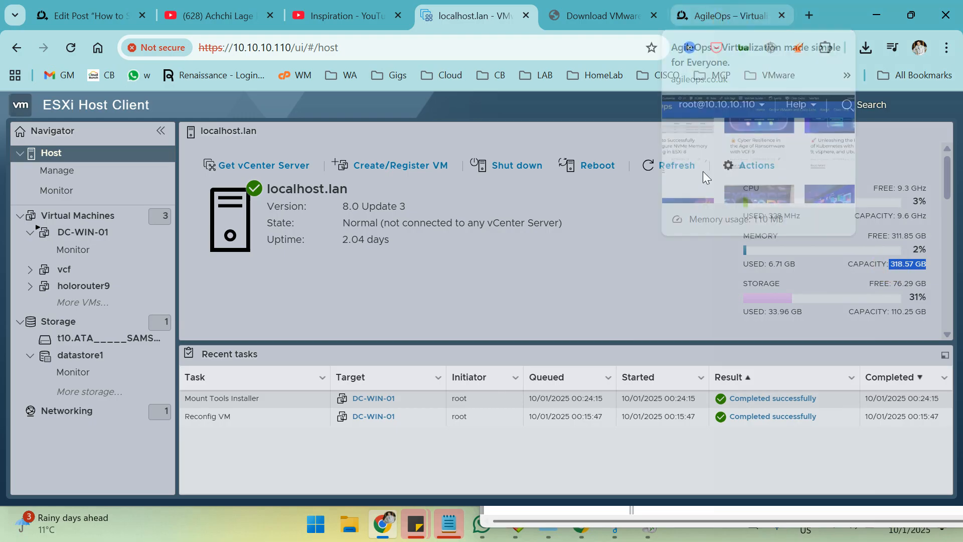
{"action": "left_click", "coordinate": [706, 17]}
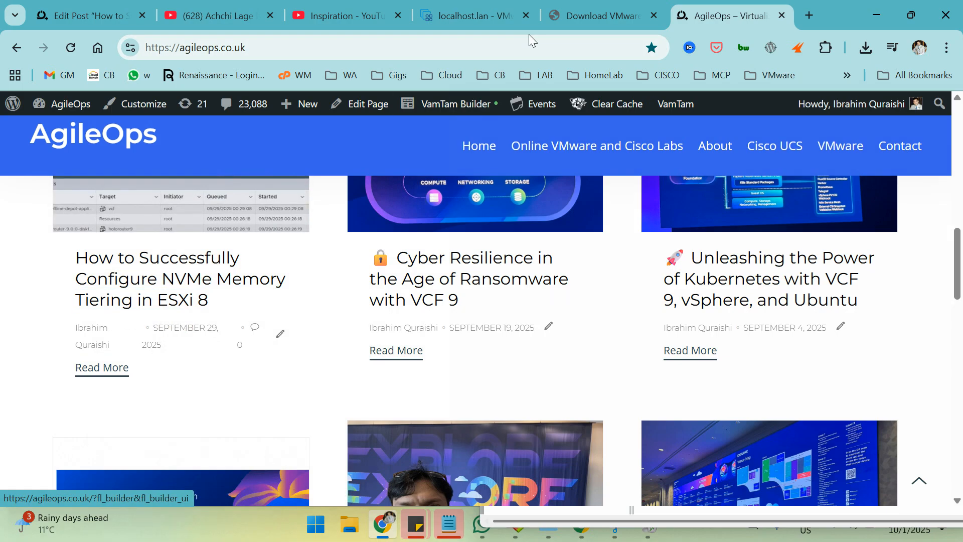
{"action": "left_click", "coordinate": [470, 16]}
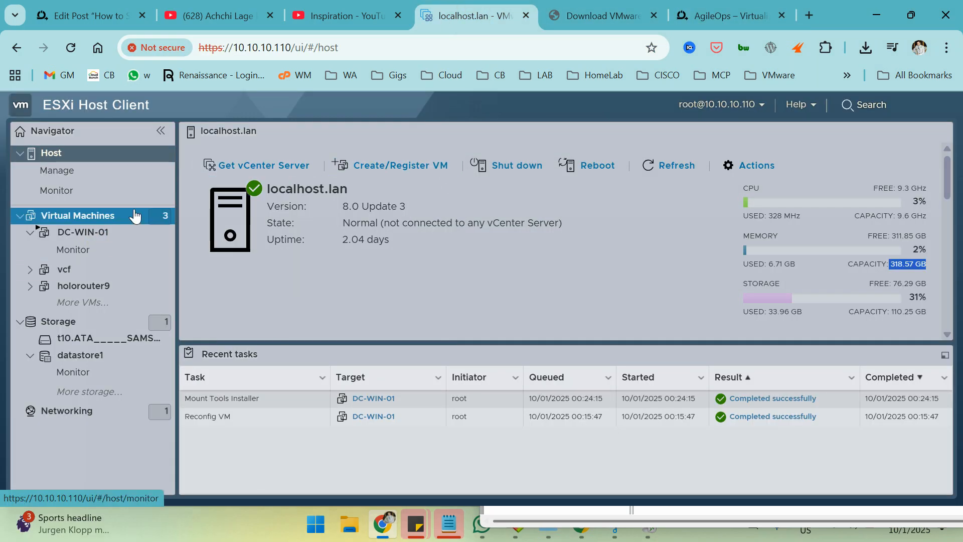
Take a DC-WIN-01 snapshot named 'before Promotion' described 'active directory'; it fails with a parameter error.
{"action": "right_click", "coordinate": [116, 233]}
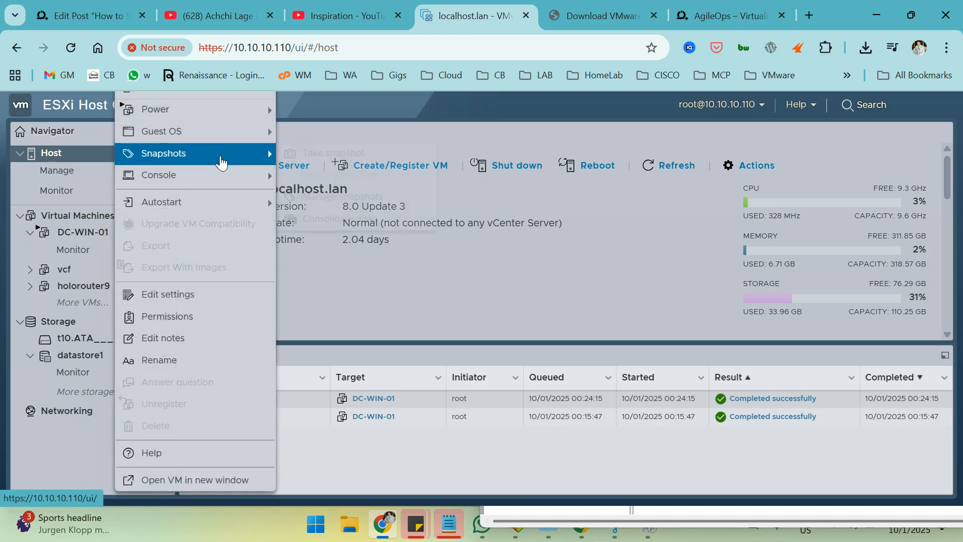
{"action": "mouse_move", "coordinate": [217, 152]}
{"action": "left_click", "coordinate": [299, 150]}
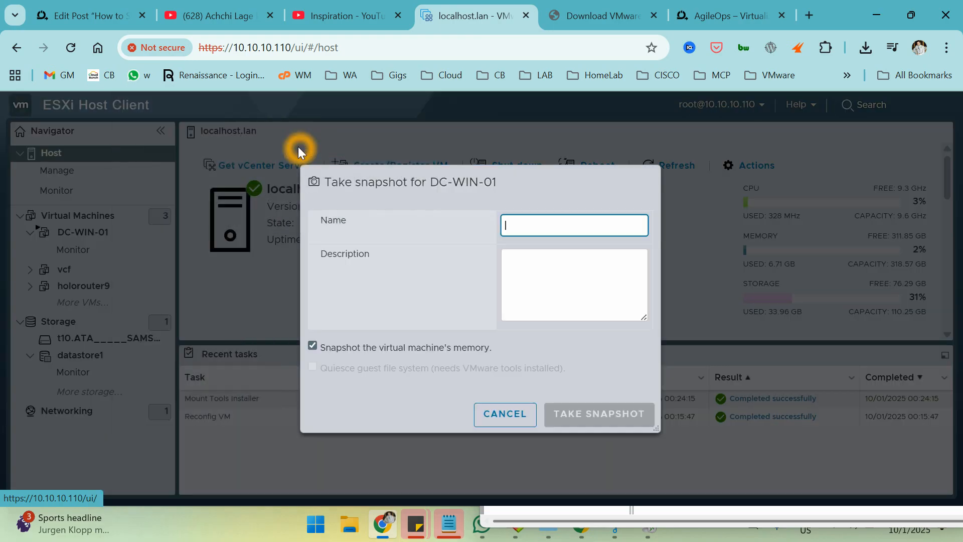
{"action": "type", "text": "before Promotion"}
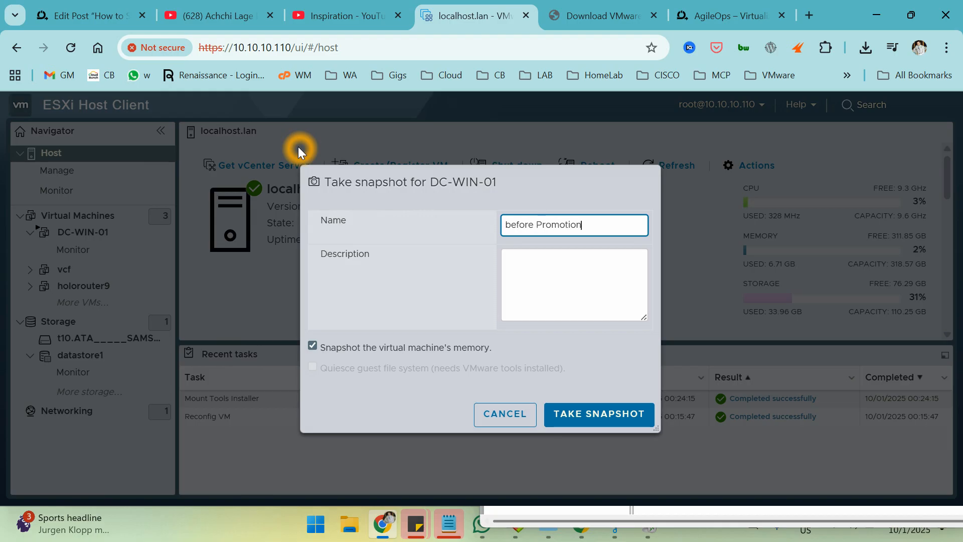
{"action": "key", "text": "ctrl+a"}
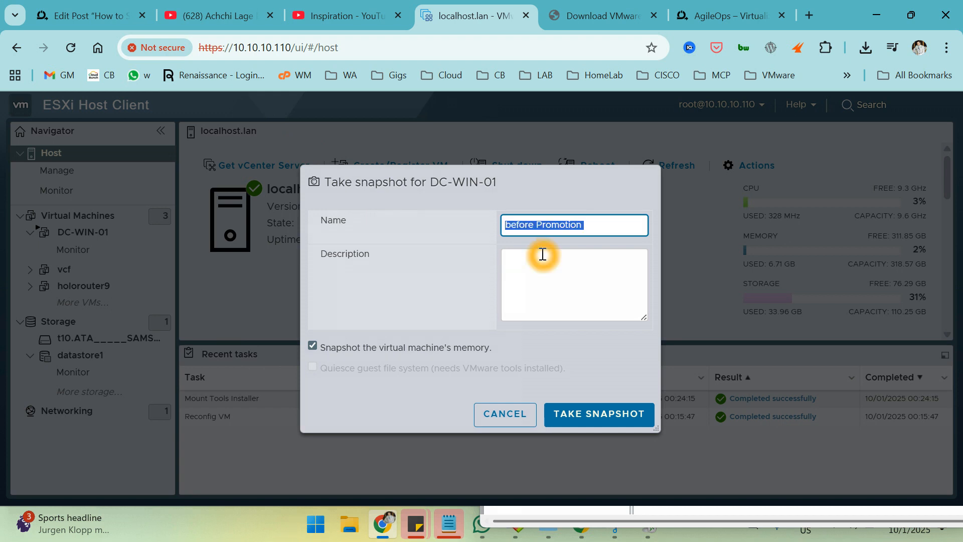
{"action": "left_click", "coordinate": [537, 267]}
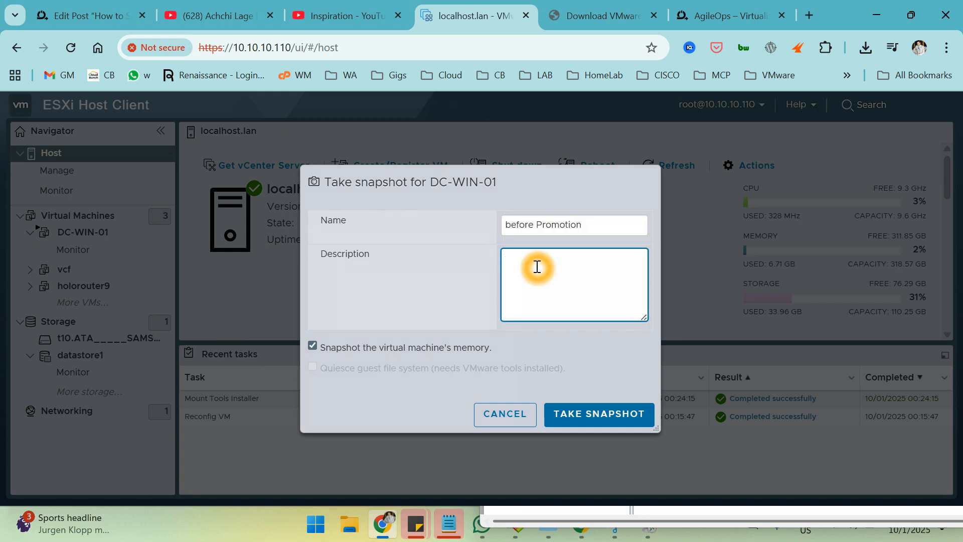
{"action": "key", "text": "BackSpace"}
{"action": "left_click", "coordinate": [614, 411]}
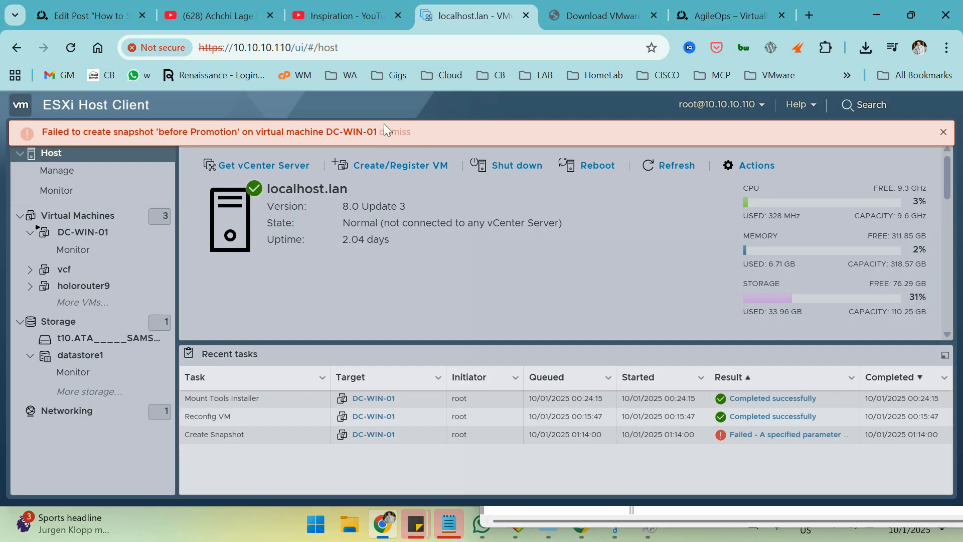
Dismiss the snapshot failure message and start a new snapshot of DC-WIN-01.
{"action": "left_click", "coordinate": [394, 133]}
{"action": "left_click", "coordinate": [97, 235]}
{"action": "right_click", "coordinate": [98, 235]}
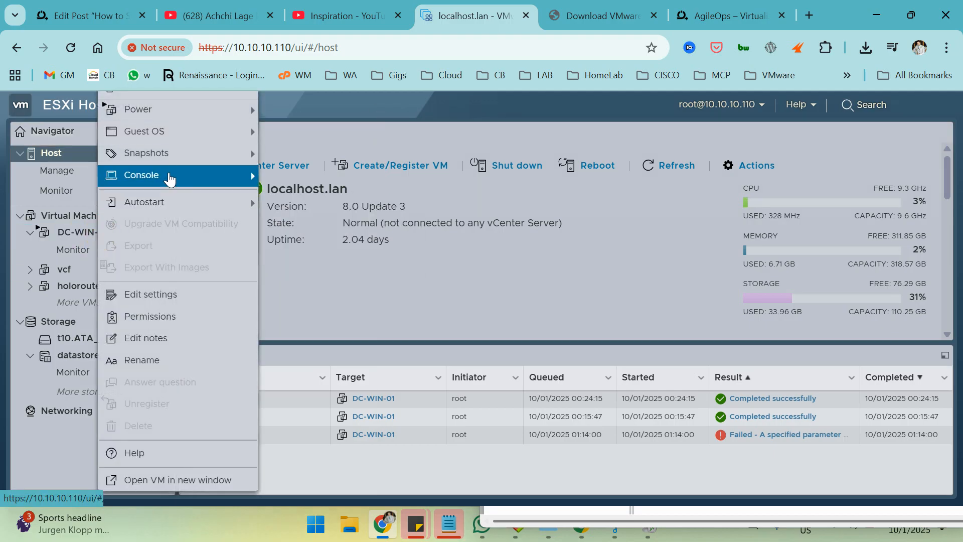
{"action": "left_click", "coordinate": [173, 156]}
{"action": "left_click", "coordinate": [307, 154]}
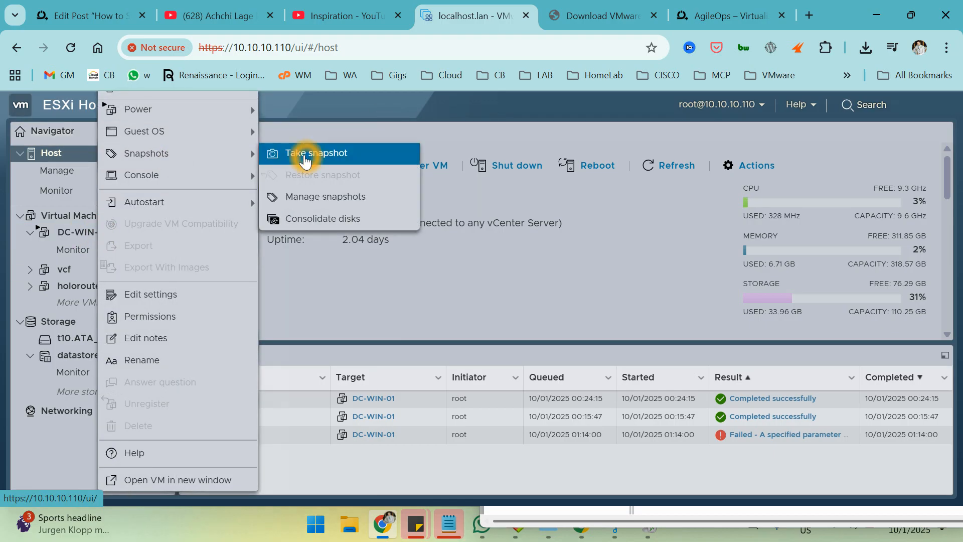
Name the snapshot 'active directory', exclude the VM's memory, and create it.
{"action": "left_click", "coordinate": [554, 250]}
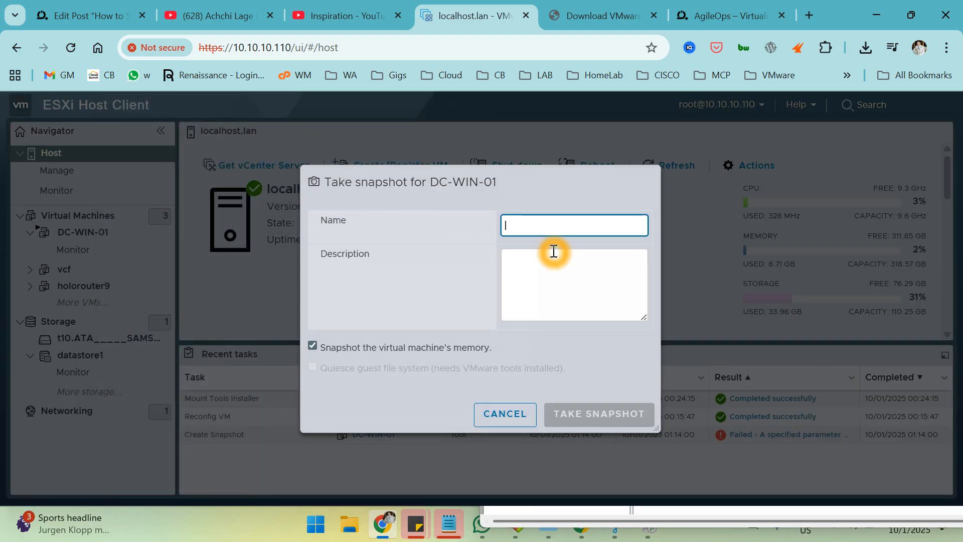
{"action": "type", "text": "active directory"}
{"action": "left_click", "coordinate": [447, 349]}
{"action": "left_click", "coordinate": [609, 420]}
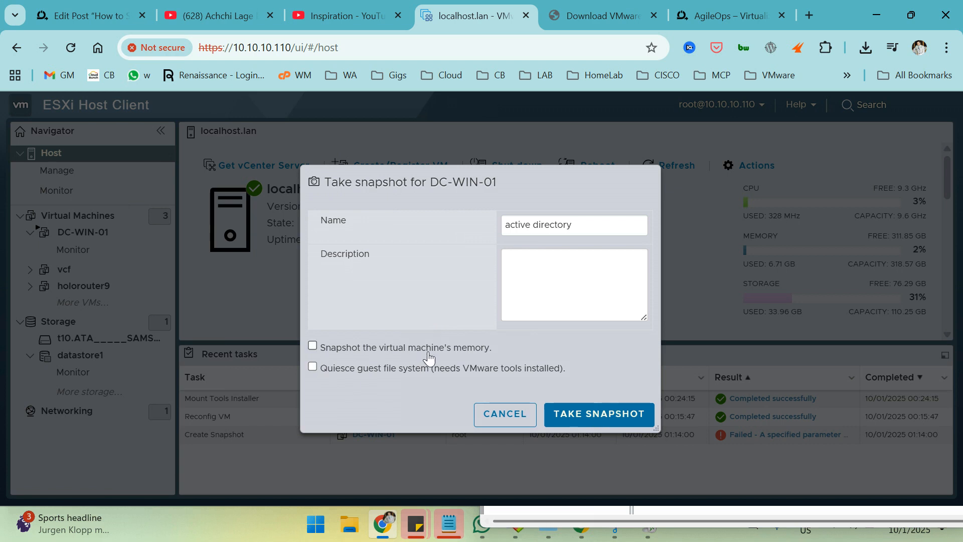
{"action": "left_click", "coordinate": [598, 415]}
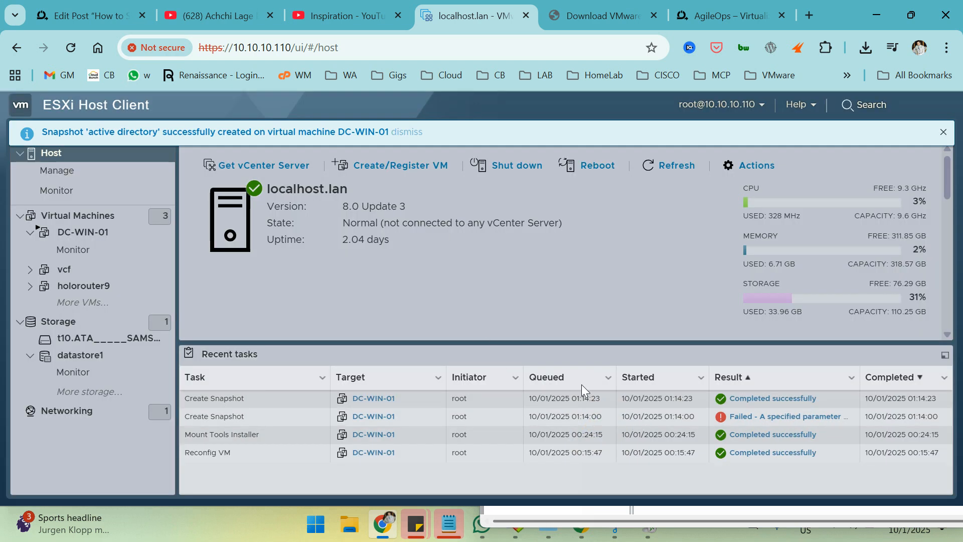
{"action": "left_click", "coordinate": [741, 12]}
{"action": "left_click", "coordinate": [577, 48]}
{"action": "type", "text": "1"}
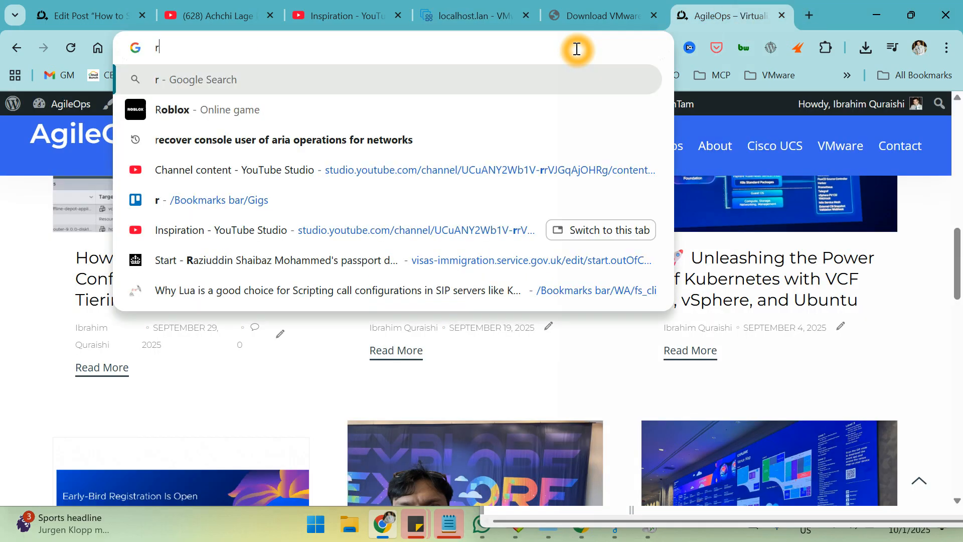
{"action": "key", "text": "BackSpace"}
{"action": "type", "text": "10.10.10.101"}
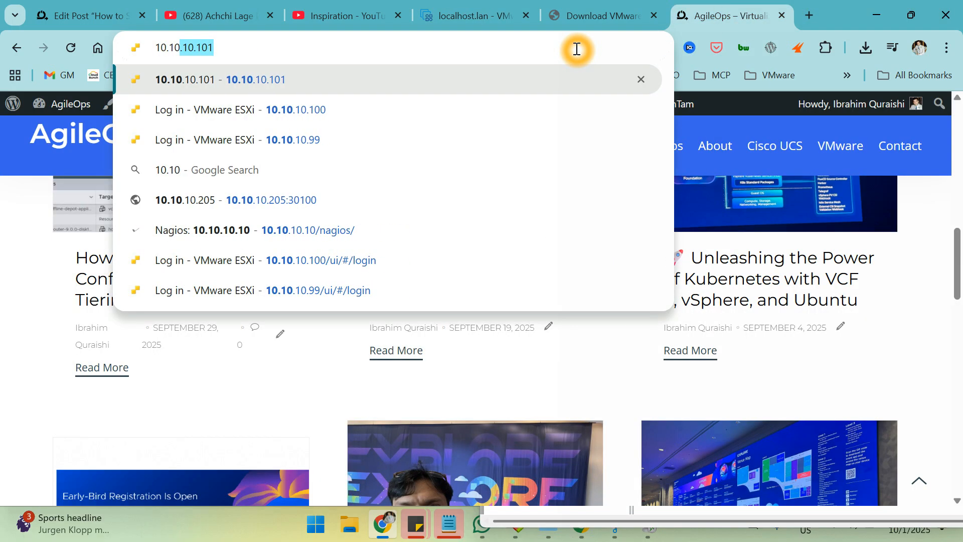
{"action": "key", "text": "Return"}
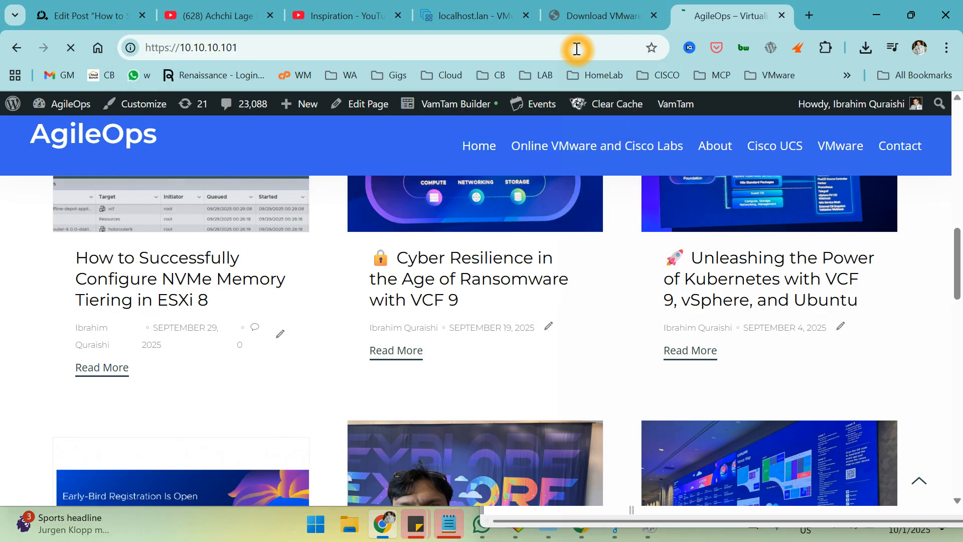
{"action": "left_click", "coordinate": [576, 49]}
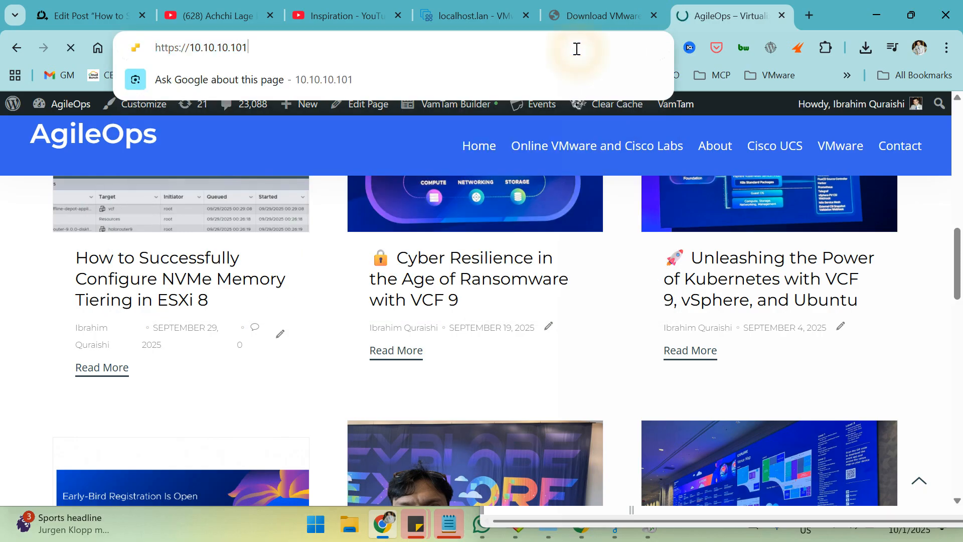
{"action": "key", "text": "BackSpace"}
{"action": "type", "text": "0"}
{"action": "key", "text": "Return"}
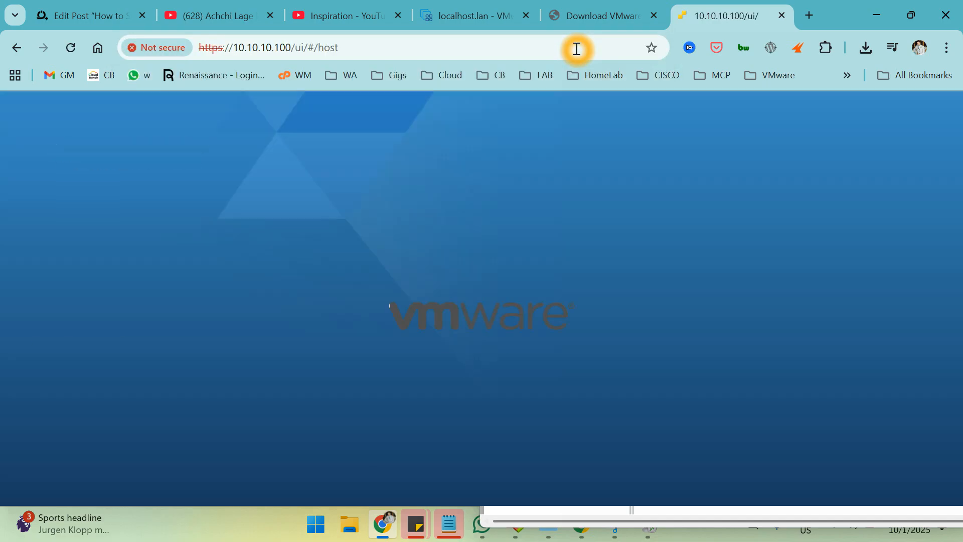
Log in to the host as root with the account password.
{"action": "left_click", "coordinate": [231, 357]}
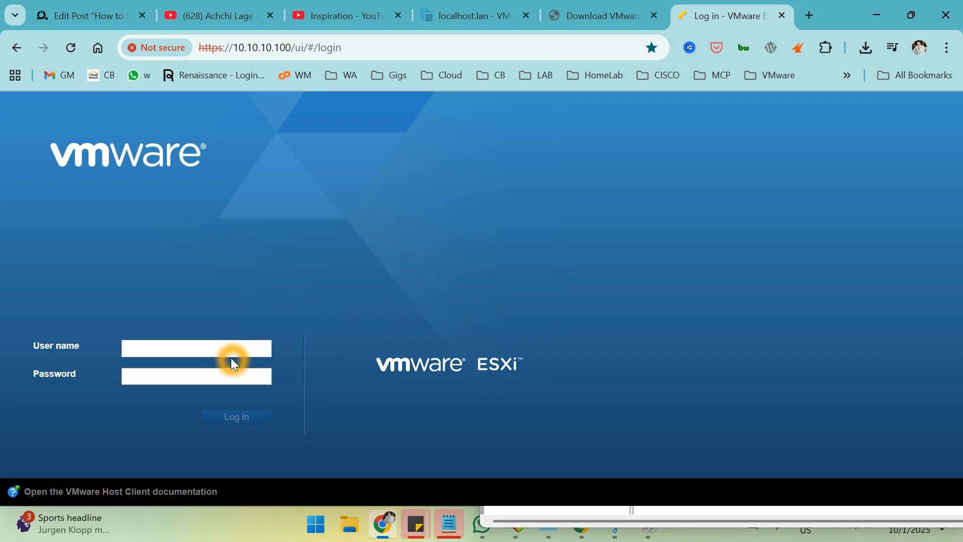
{"action": "left_click", "coordinate": [222, 346]}
{"action": "type", "text": "root"}
{"action": "key", "text": "Tab"}
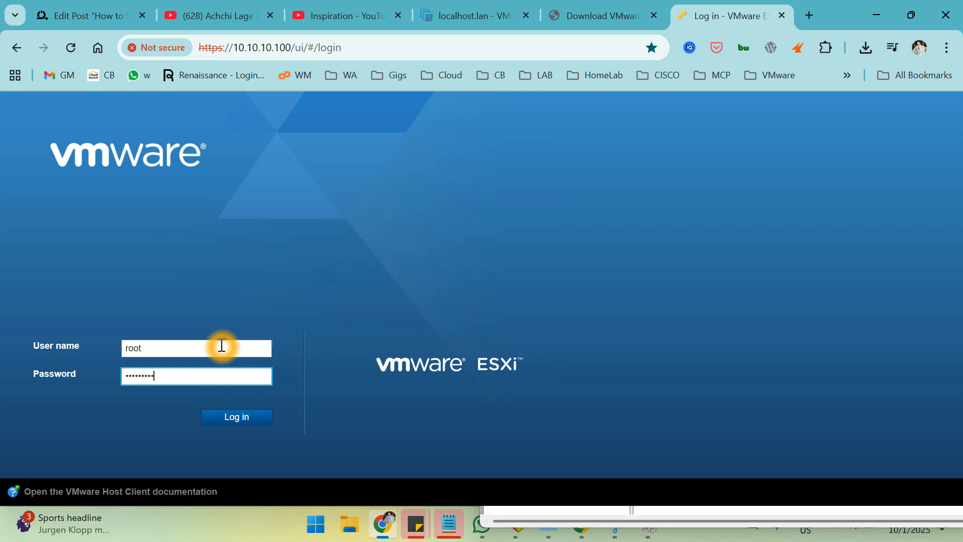
{"action": "key", "text": "Return"}
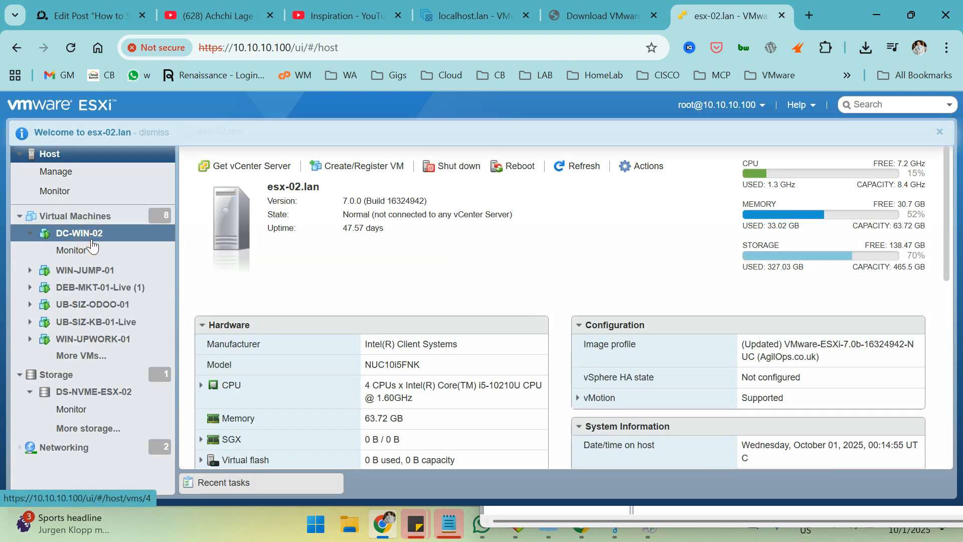
Snapshot DC-WIN-02 as 'Before removing the DC01' with its memory excluded.
{"action": "right_click", "coordinate": [91, 237]}
{"action": "mouse_move", "coordinate": [137, 162]}
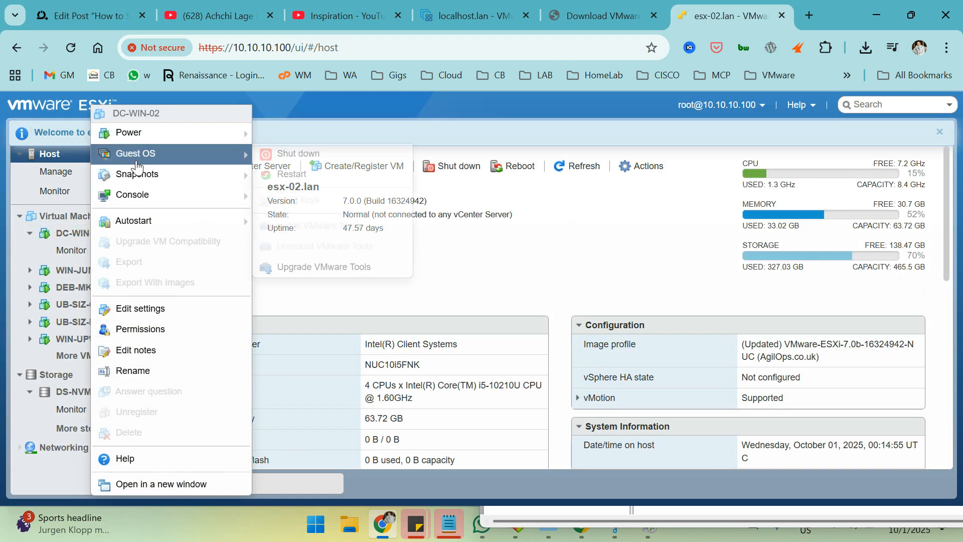
{"action": "left_click", "coordinate": [146, 176]}
{"action": "left_click", "coordinate": [144, 220]}
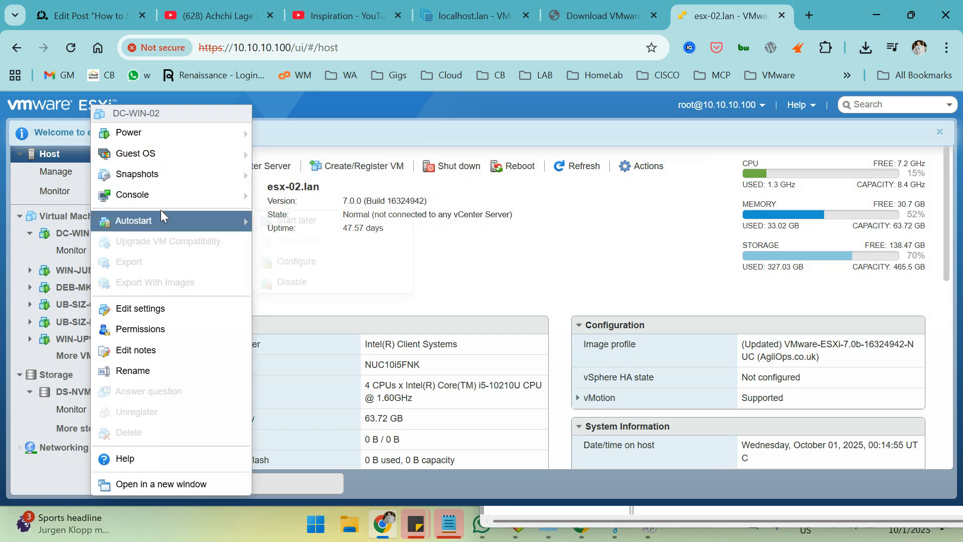
{"action": "left_click", "coordinate": [166, 179]}
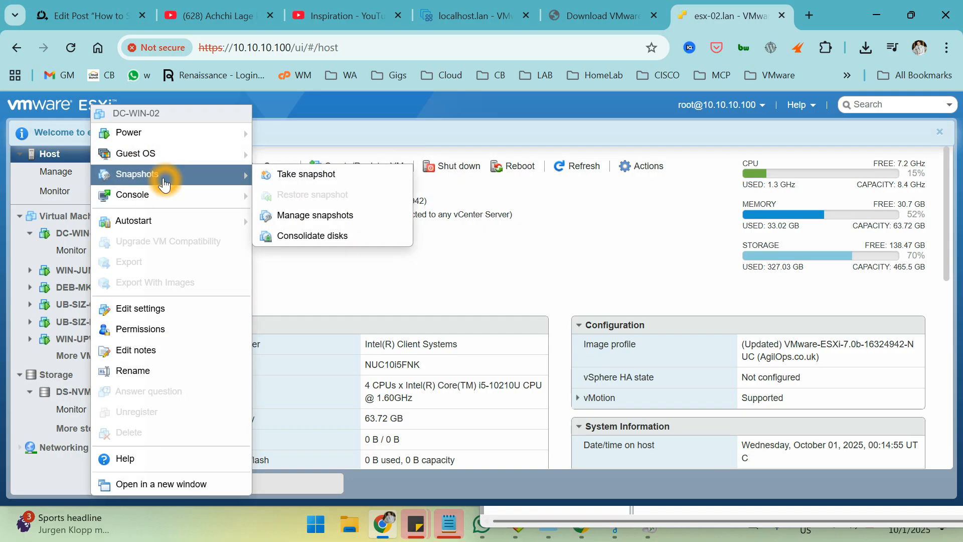
{"action": "left_click", "coordinate": [282, 178]}
{"action": "left_click", "coordinate": [424, 346]}
{"action": "left_click", "coordinate": [507, 223]}
{"action": "left_click", "coordinate": [507, 223]}
{"action": "type", "text": "Befor"}
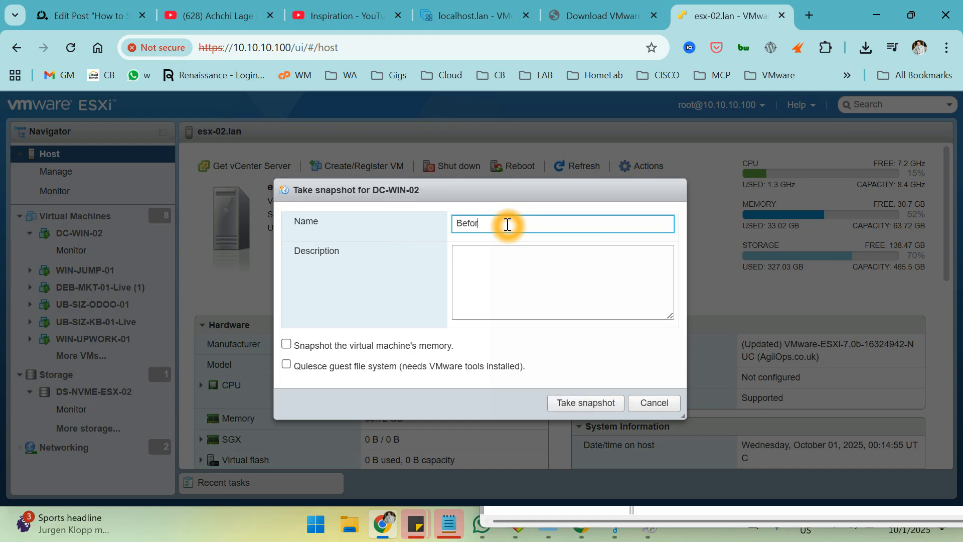
{"action": "type", "text": "e removing the DC01"}
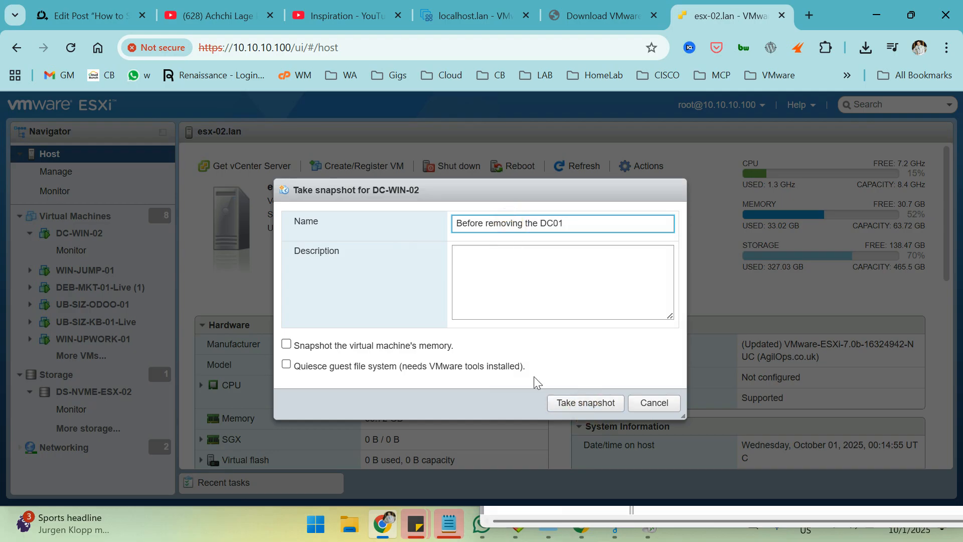
{"action": "left_click", "coordinate": [570, 401]}
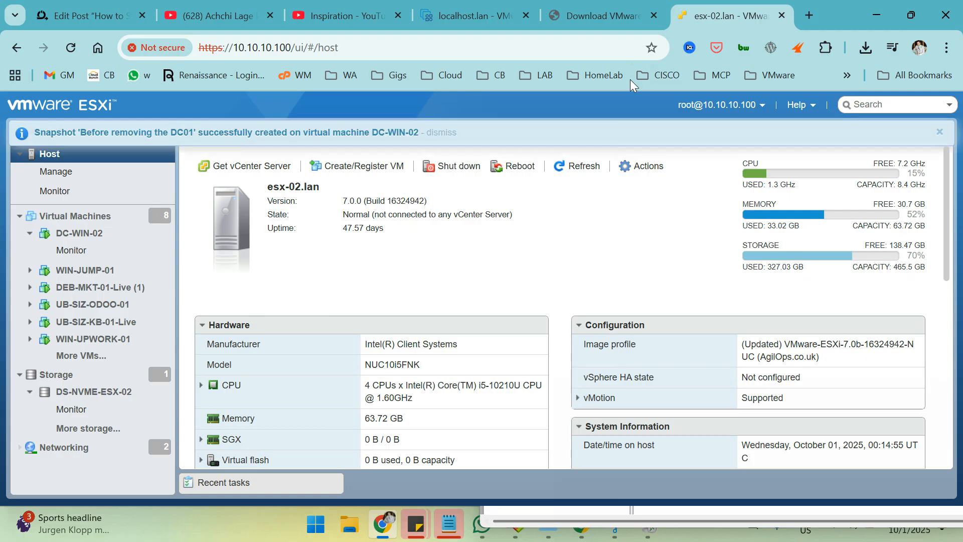
Switch to the VMware download article tab, then return to the remote desktop session.
{"action": "left_click", "coordinate": [609, 12]}
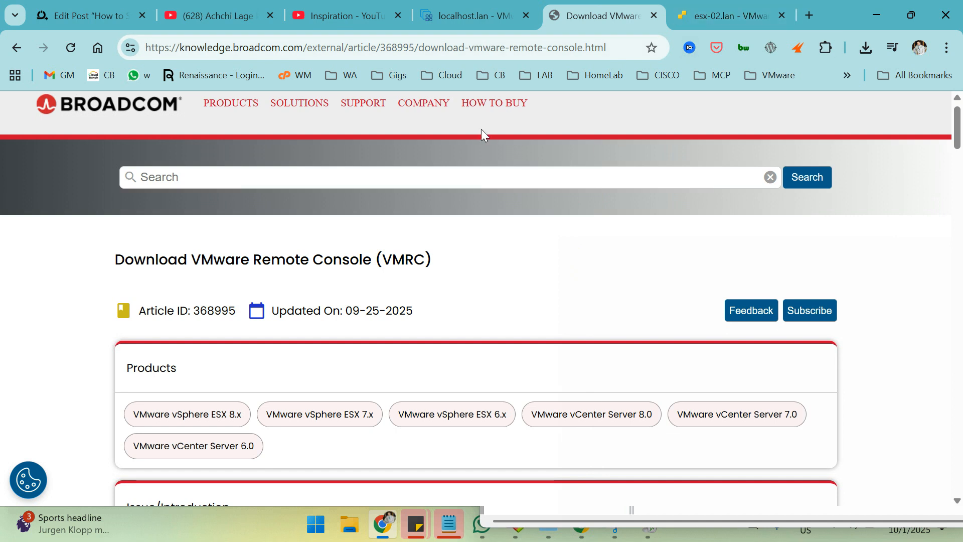
{"action": "left_click", "coordinate": [554, 389]}
{"action": "left_click", "coordinate": [918, 347]}
{"action": "left_click", "coordinate": [577, 519]}
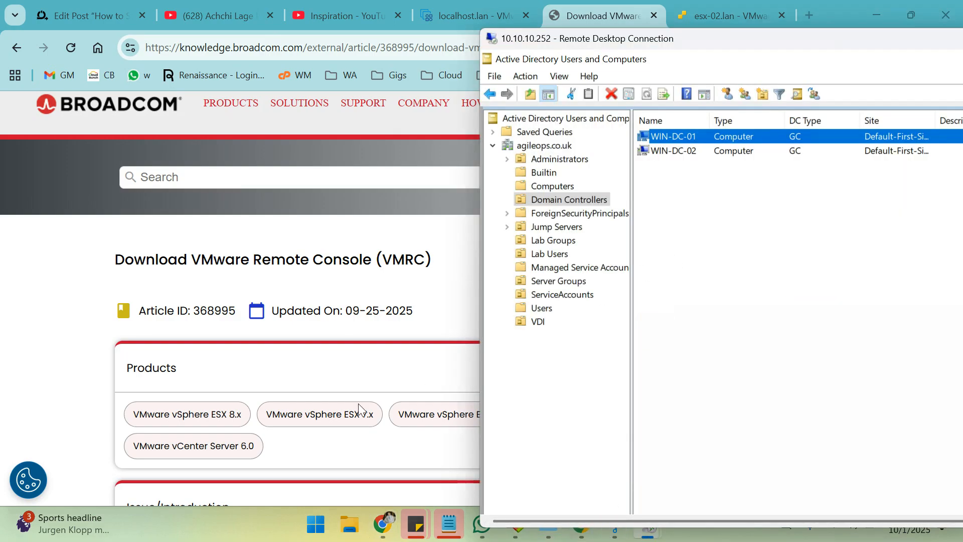
Check the two domain controllers listed, then bring the Petri failed-DC article forward.
{"action": "left_click", "coordinate": [422, 316]}
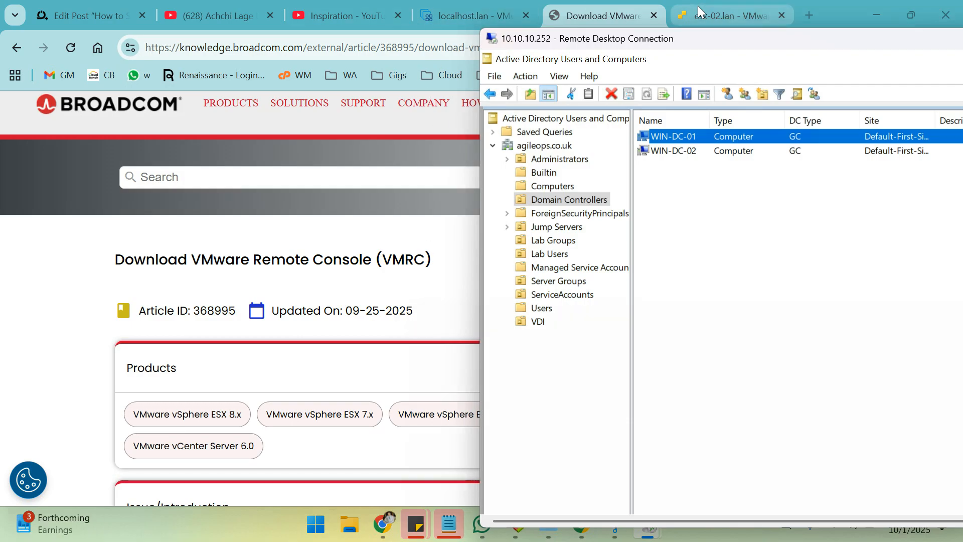
{"action": "mouse_move", "coordinate": [582, 522]}
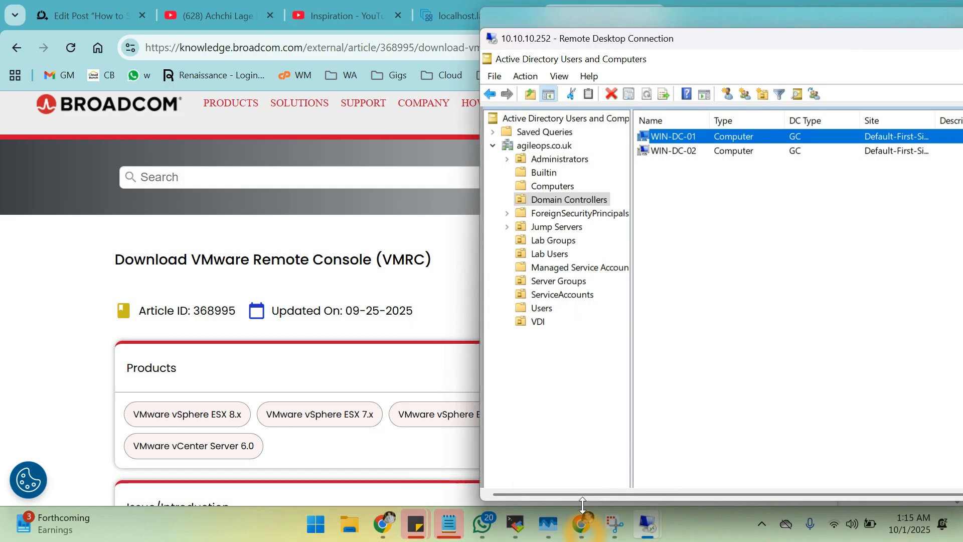
{"action": "left_click", "coordinate": [582, 526]}
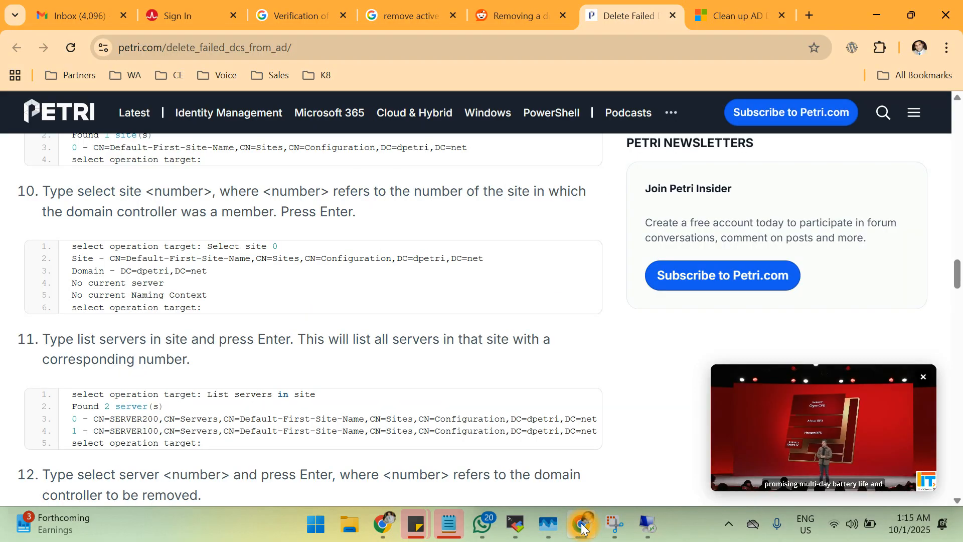
Scroll up to the article's opening and read about reusing the failed DC's name.
{"action": "scroll", "coordinate": [395, 293], "scroll_direction": "up", "scroll_amount": 12}
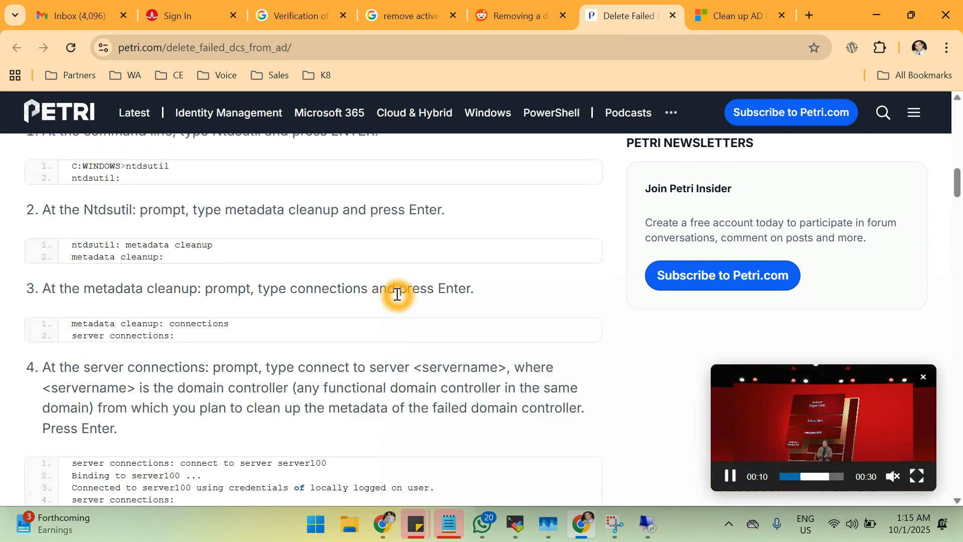
{"action": "scroll", "coordinate": [395, 294], "scroll_direction": "up", "scroll_amount": 10}
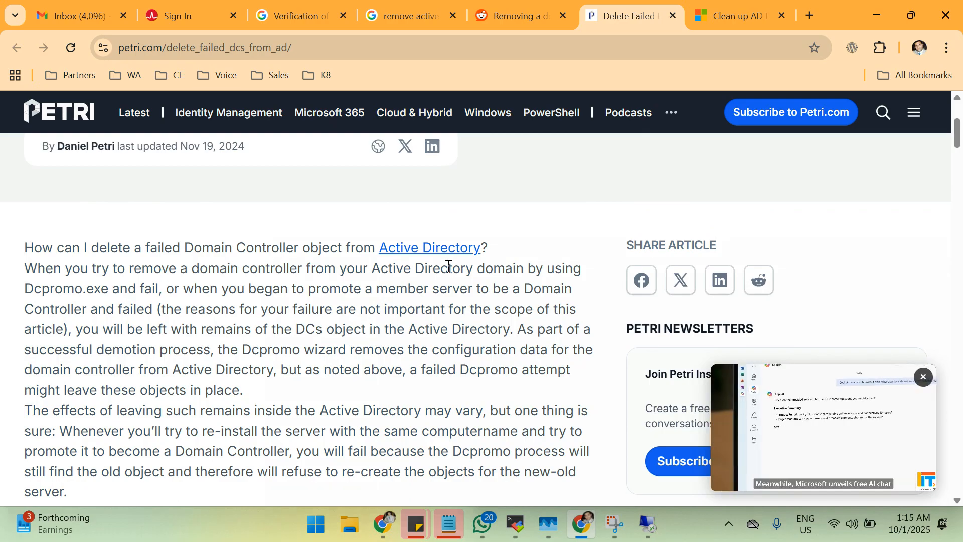
{"action": "left_click", "coordinate": [122, 311]}
{"action": "left_click", "coordinate": [211, 305]}
{"action": "left_click", "coordinate": [281, 297]}
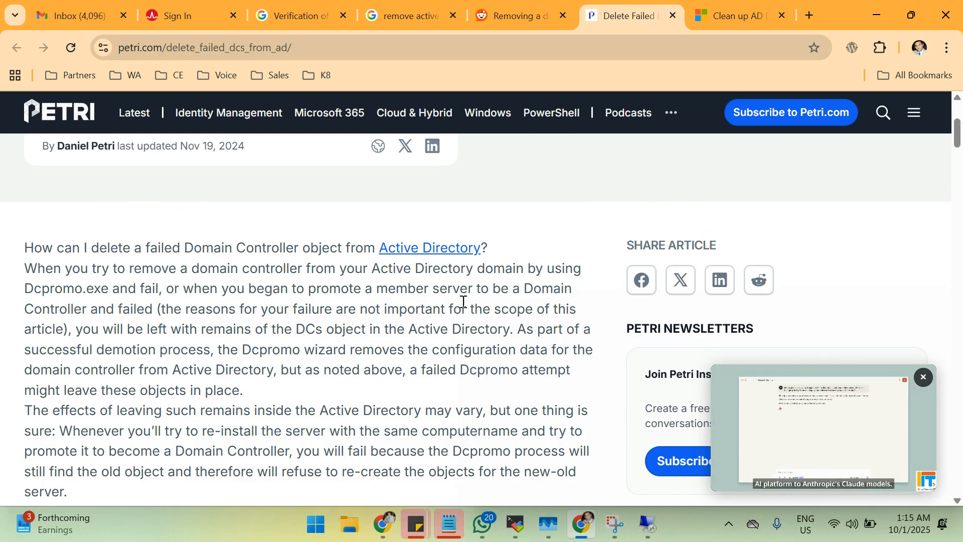
{"action": "left_click", "coordinate": [153, 336]}
{"action": "left_click", "coordinate": [321, 323]}
{"action": "left_click", "coordinate": [428, 318]}
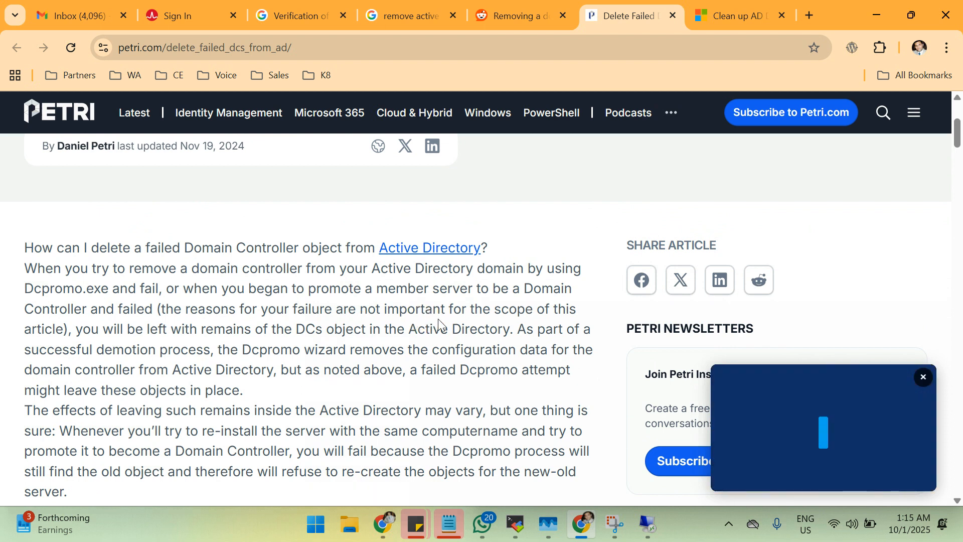
{"action": "left_click", "coordinate": [485, 319]}
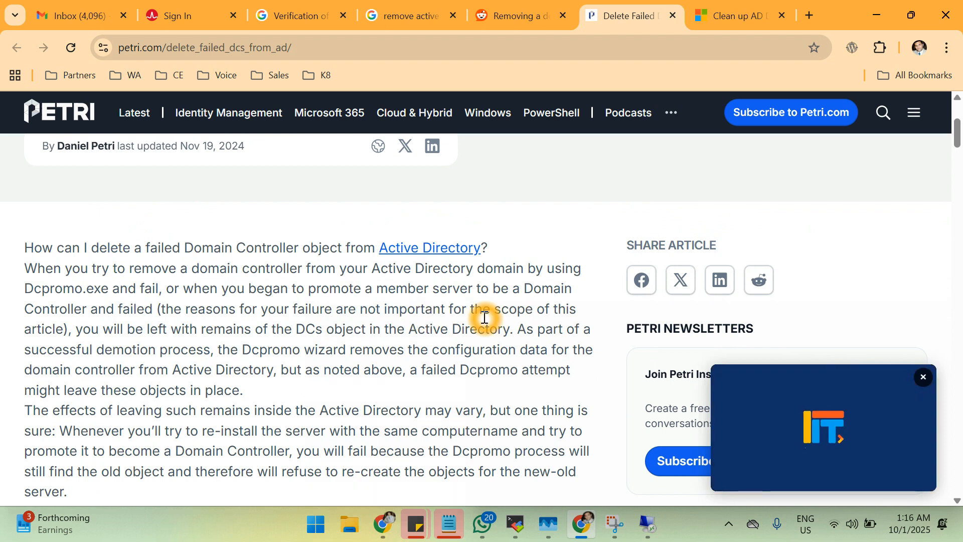
{"action": "left_click", "coordinate": [377, 322]}
{"action": "left_click", "coordinate": [417, 323]}
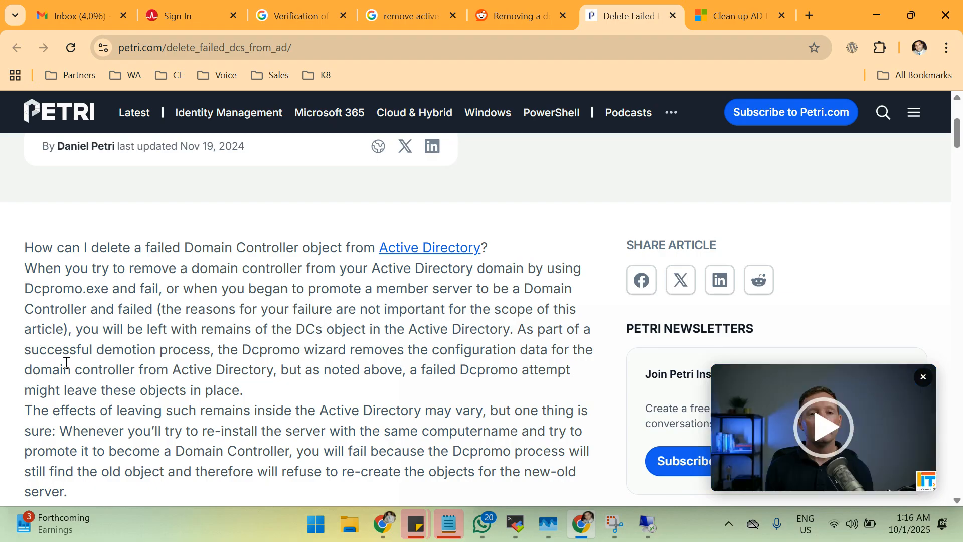
{"action": "left_click", "coordinate": [115, 337]}
{"action": "left_click", "coordinate": [193, 338]}
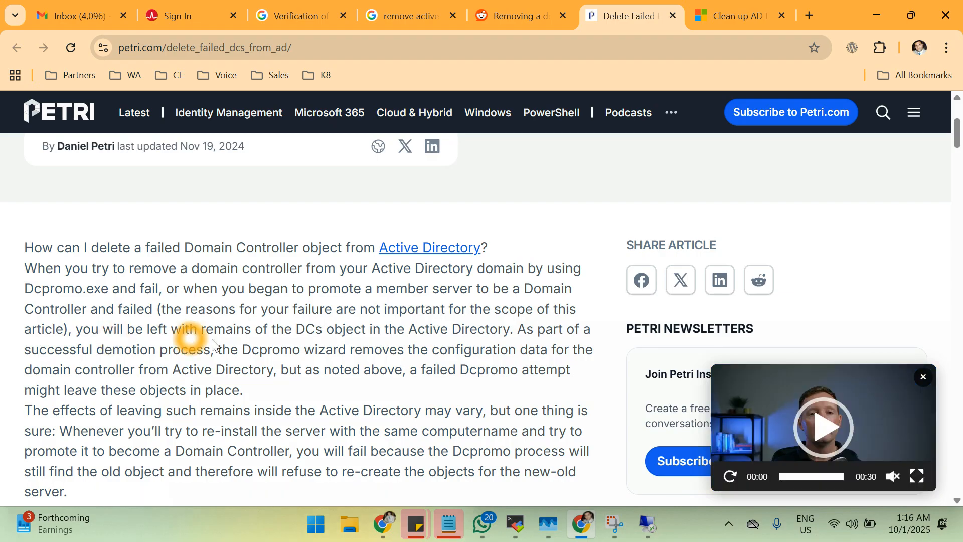
{"action": "left_click", "coordinate": [328, 336]}
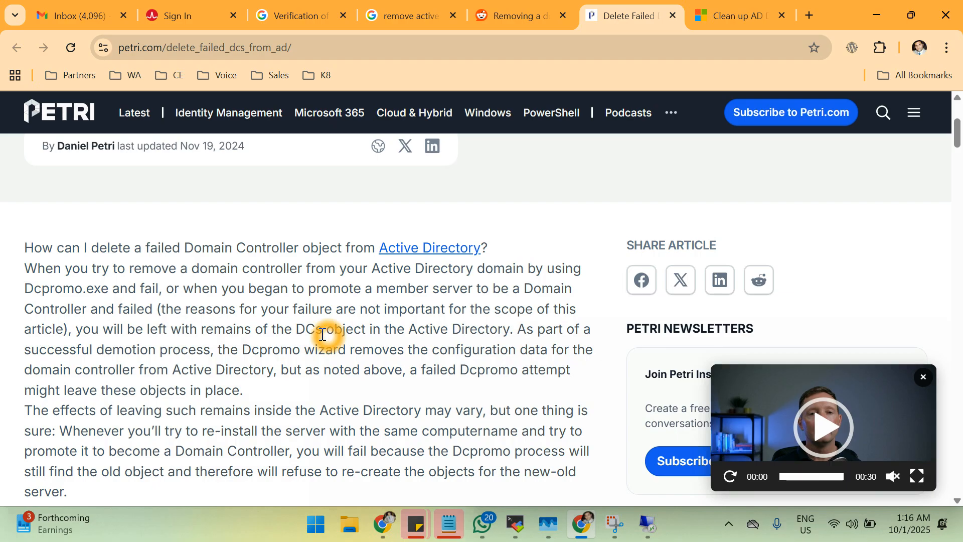
{"action": "left_click", "coordinate": [341, 343]}
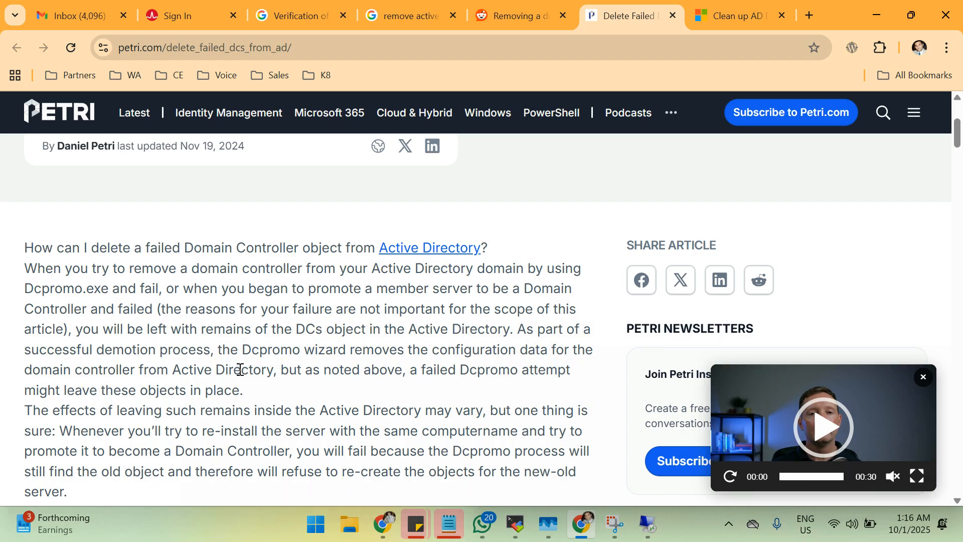
{"action": "left_click", "coordinate": [343, 343]}
{"action": "left_click", "coordinate": [452, 367]}
{"action": "left_click", "coordinate": [571, 360]}
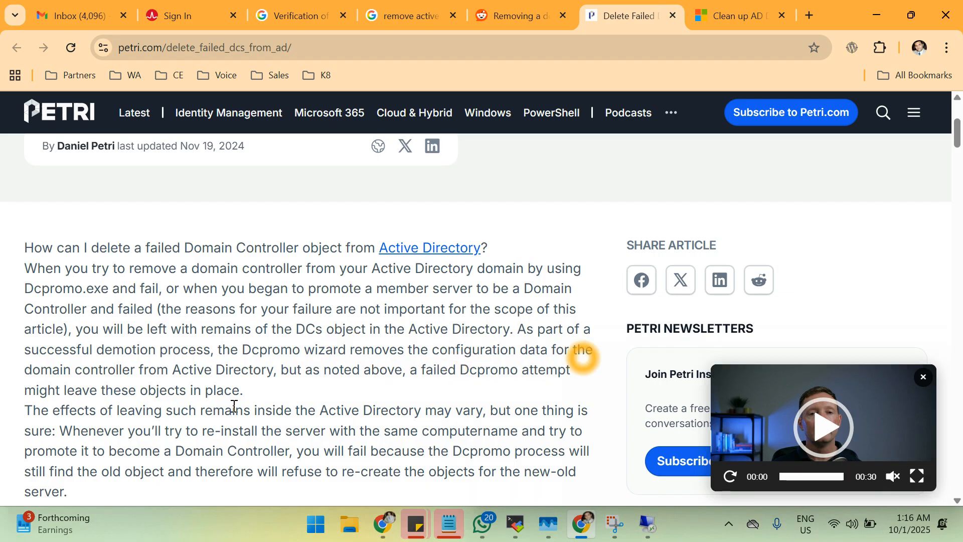
{"action": "left_click", "coordinate": [385, 394]}
Read on through the required tools and Enterprise Admins notes to the 'To clean up metadata' procedure.
{"action": "scroll", "coordinate": [385, 394], "scroll_direction": "down", "scroll_amount": 1}
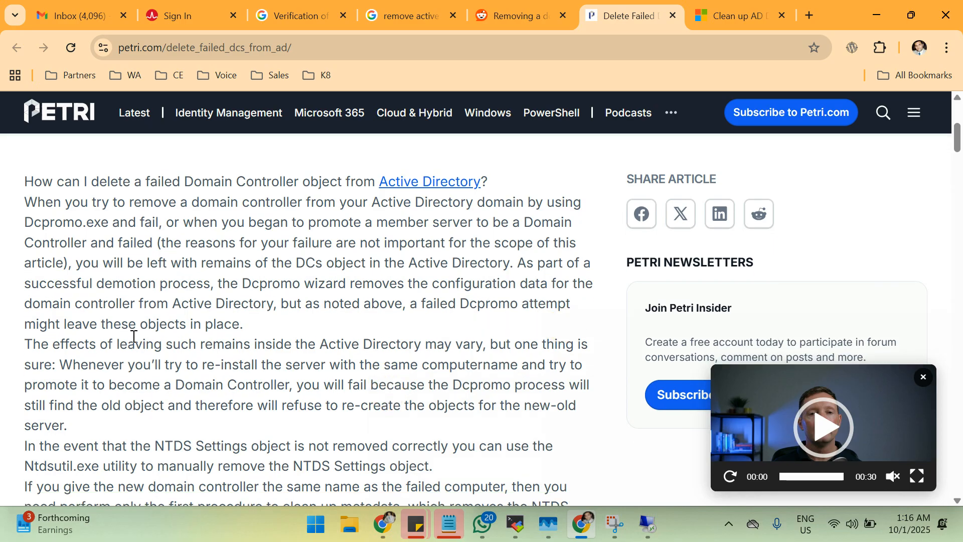
{"action": "left_click", "coordinate": [303, 346]}
{"action": "scroll", "coordinate": [303, 347], "scroll_direction": "down", "scroll_amount": 2}
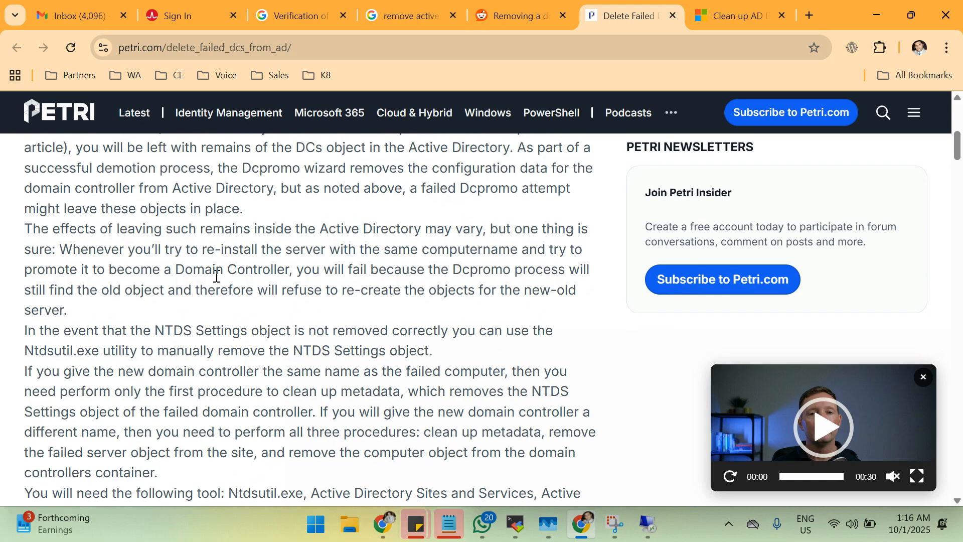
{"action": "left_click", "coordinate": [395, 265]}
{"action": "left_click", "coordinate": [97, 290]}
{"action": "left_click", "coordinate": [110, 287]}
{"action": "left_click", "coordinate": [326, 284]}
{"action": "left_click", "coordinate": [376, 277]}
{"action": "left_click", "coordinate": [576, 275]}
{"action": "left_click", "coordinate": [302, 305]}
{"action": "left_click", "coordinate": [219, 351]}
{"action": "left_click", "coordinate": [239, 348]}
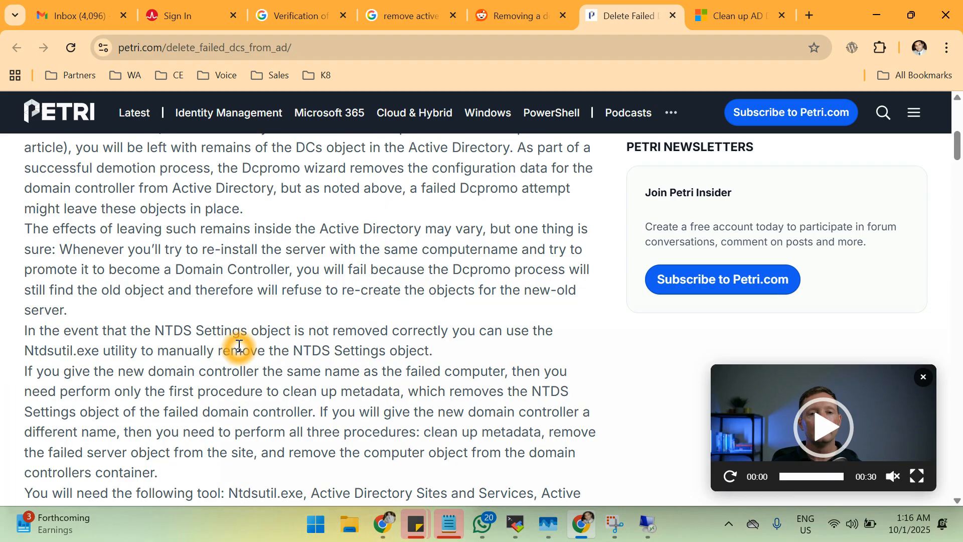
{"action": "left_click", "coordinate": [217, 354]}
{"action": "left_click", "coordinate": [219, 350]}
{"action": "scroll", "coordinate": [219, 349], "scroll_direction": "down", "scroll_amount": 1}
{"action": "left_click", "coordinate": [281, 281]}
{"action": "left_click", "coordinate": [361, 289]}
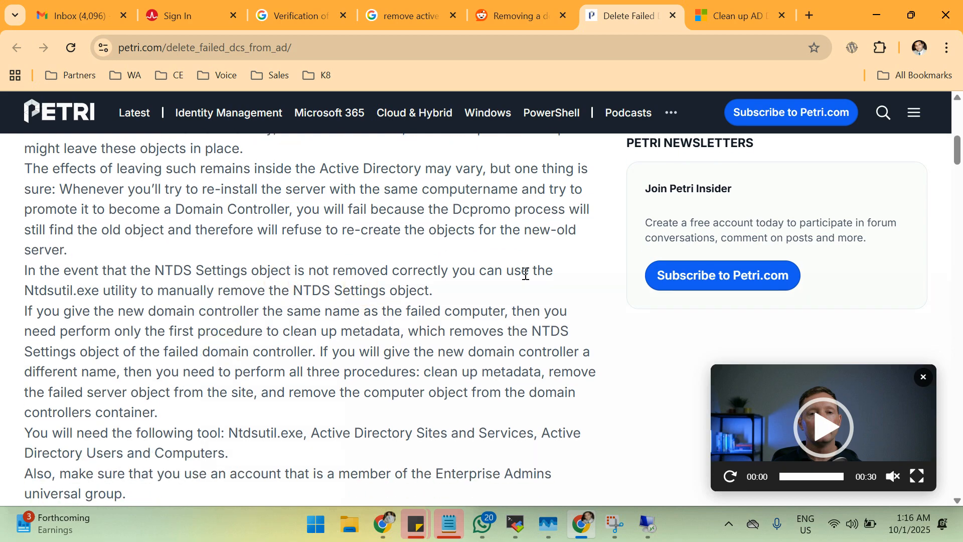
{"action": "left_click", "coordinate": [129, 316]}
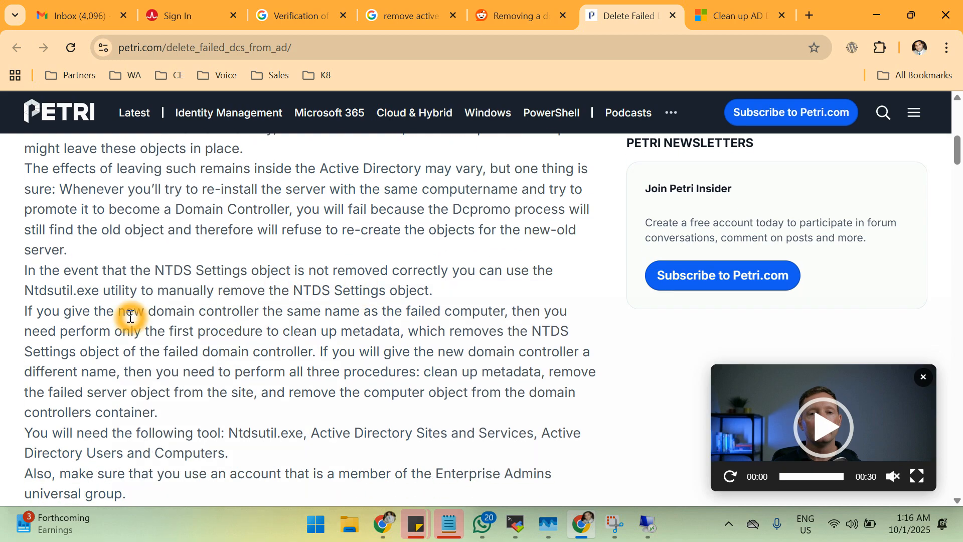
{"action": "scroll", "coordinate": [130, 316], "scroll_direction": "down", "scroll_amount": 2}
{"action": "left_click", "coordinate": [306, 232]}
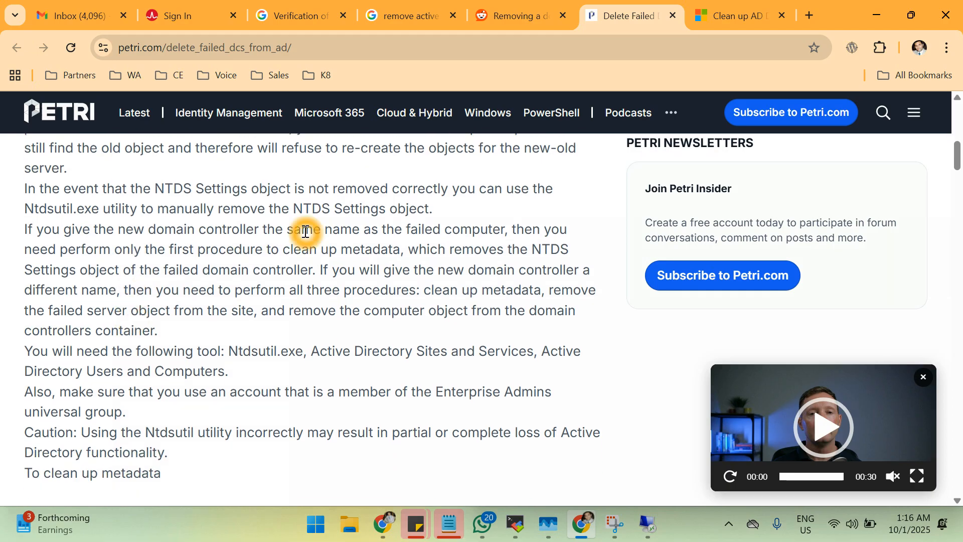
{"action": "left_click", "coordinate": [79, 254]}
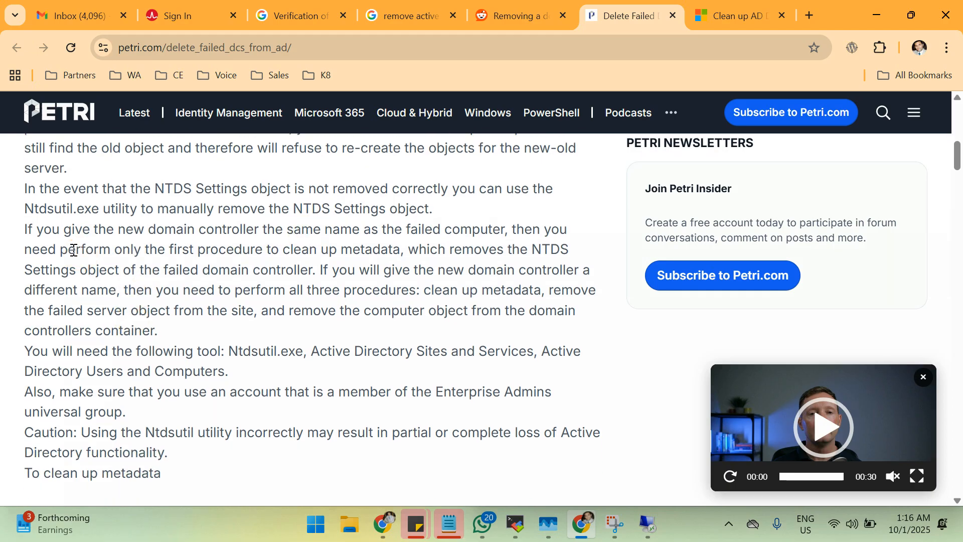
{"action": "left_click", "coordinate": [146, 243]}
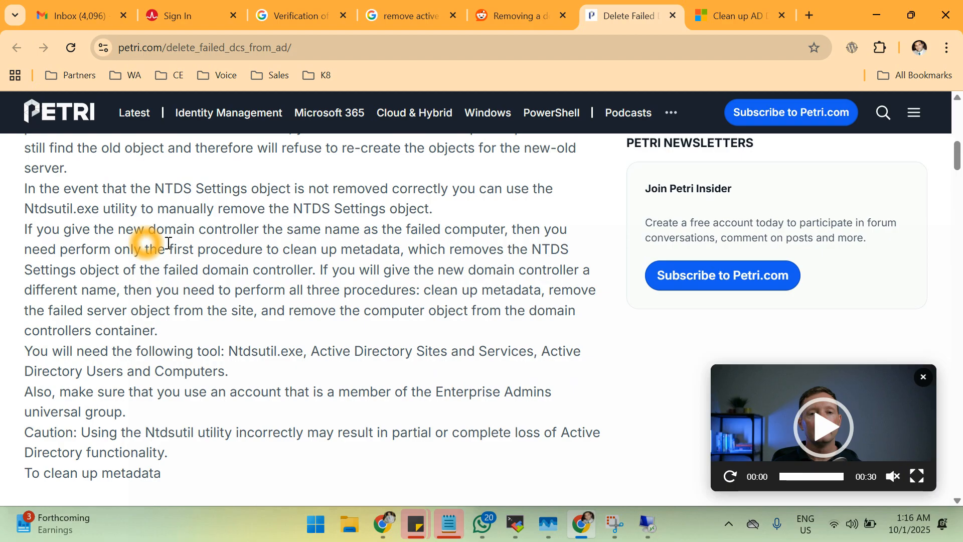
{"action": "left_click", "coordinate": [221, 247]}
{"action": "left_click", "coordinate": [436, 242]}
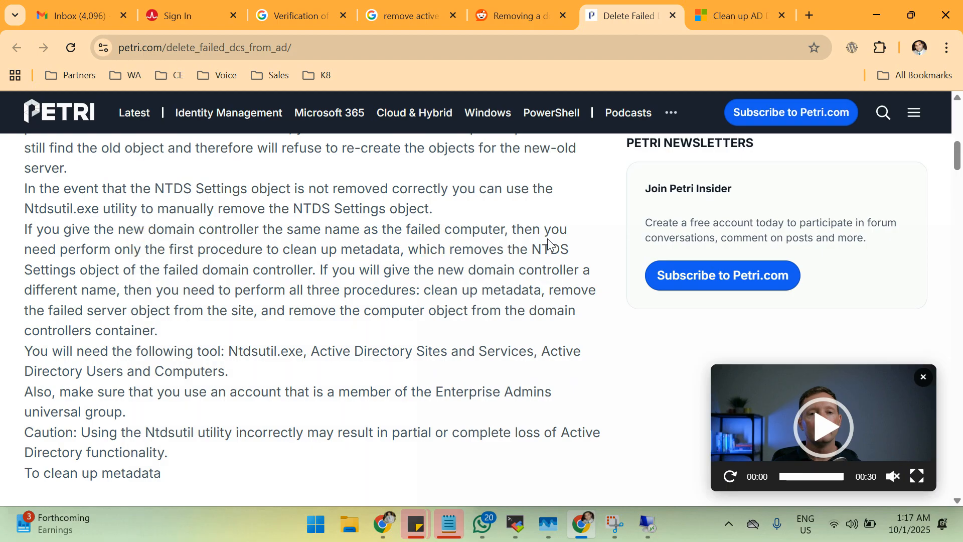
{"action": "left_click", "coordinate": [168, 266]}
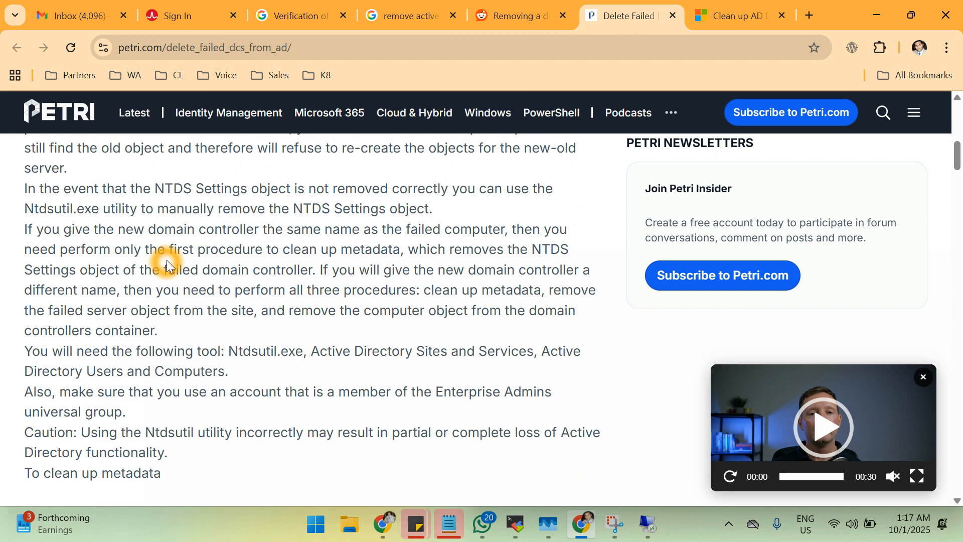
{"action": "left_click", "coordinate": [190, 270]}
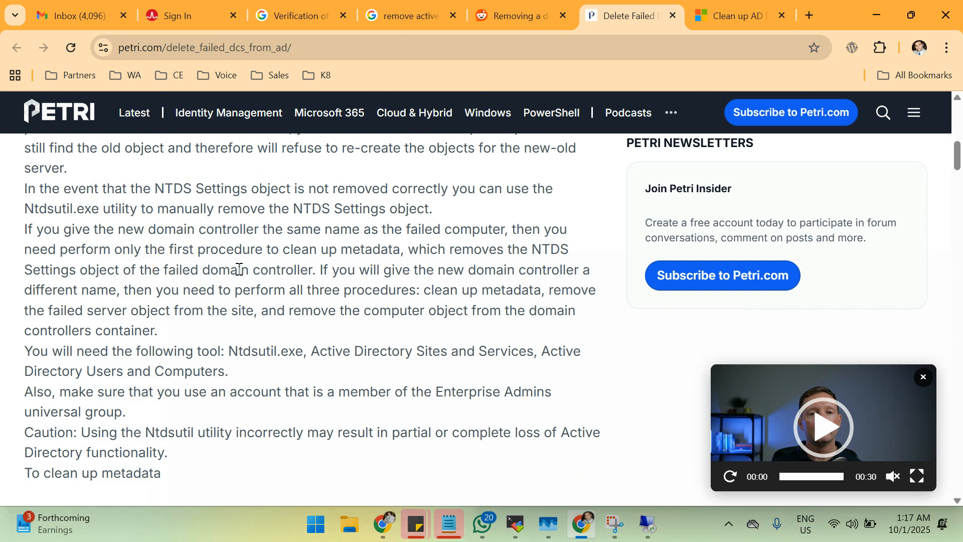
{"action": "left_click", "coordinate": [419, 270]}
{"action": "left_click", "coordinate": [169, 276]}
{"action": "left_click", "coordinate": [520, 285]}
{"action": "left_click", "coordinate": [348, 303]}
{"action": "left_click", "coordinate": [420, 297]}
{"action": "left_click", "coordinate": [458, 300]}
{"action": "left_click", "coordinate": [499, 308]}
{"action": "left_click", "coordinate": [45, 343]}
{"action": "left_click", "coordinate": [103, 318]}
{"action": "left_click", "coordinate": [354, 324]}
{"action": "left_click", "coordinate": [89, 367]}
{"action": "left_click", "coordinate": [393, 363]}
{"action": "left_click", "coordinate": [468, 364]}
{"action": "left_click", "coordinate": [540, 356]}
{"action": "left_click", "coordinate": [104, 377]}
{"action": "left_click", "coordinate": [153, 372]}
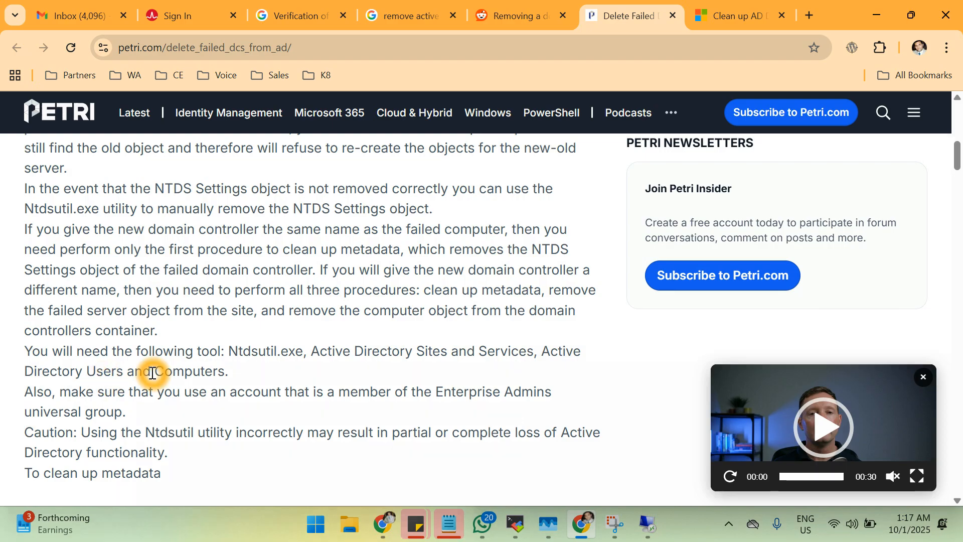
{"action": "left_click", "coordinate": [256, 382]}
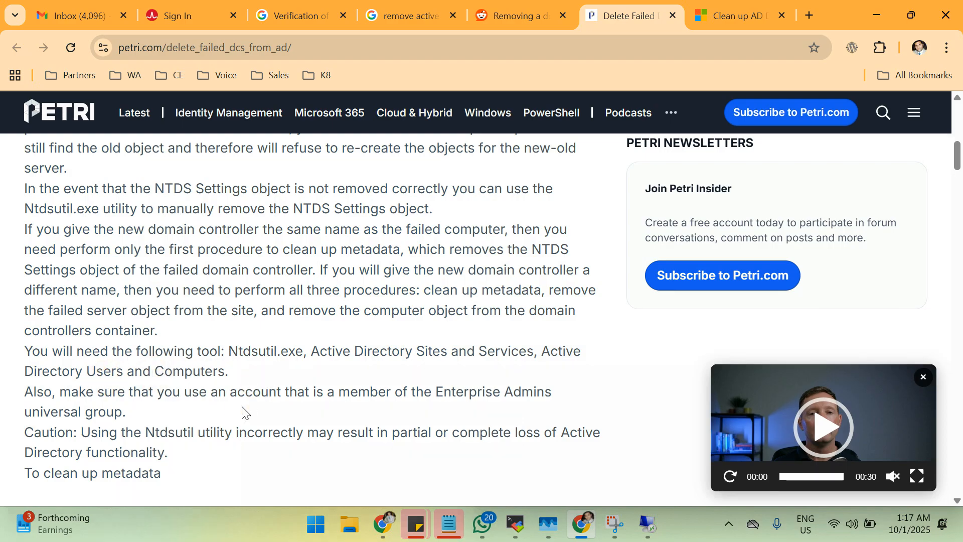
{"action": "left_click", "coordinate": [45, 411]}
{"action": "left_click", "coordinate": [101, 365]}
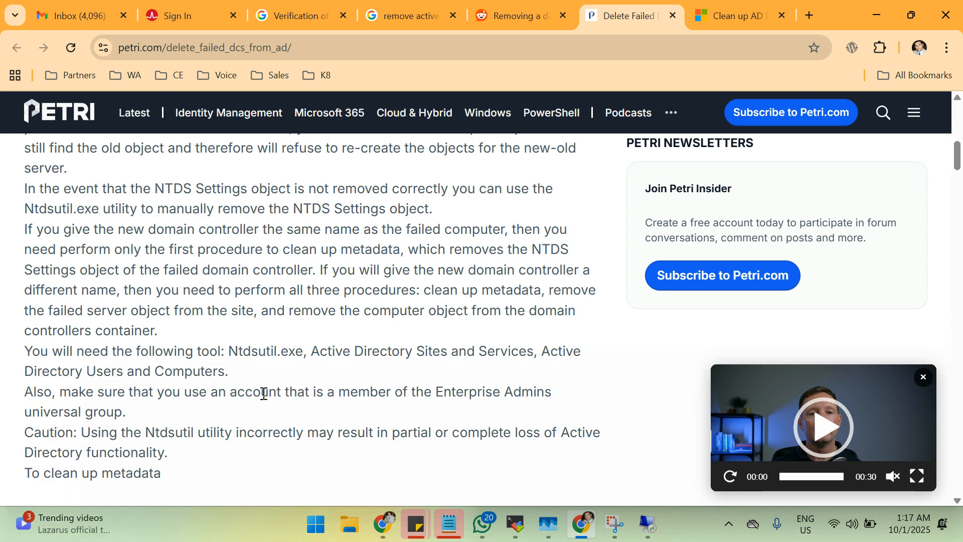
{"action": "left_click", "coordinate": [319, 409]}
{"action": "scroll", "coordinate": [365, 444], "scroll_direction": "down", "scroll_amount": 3}
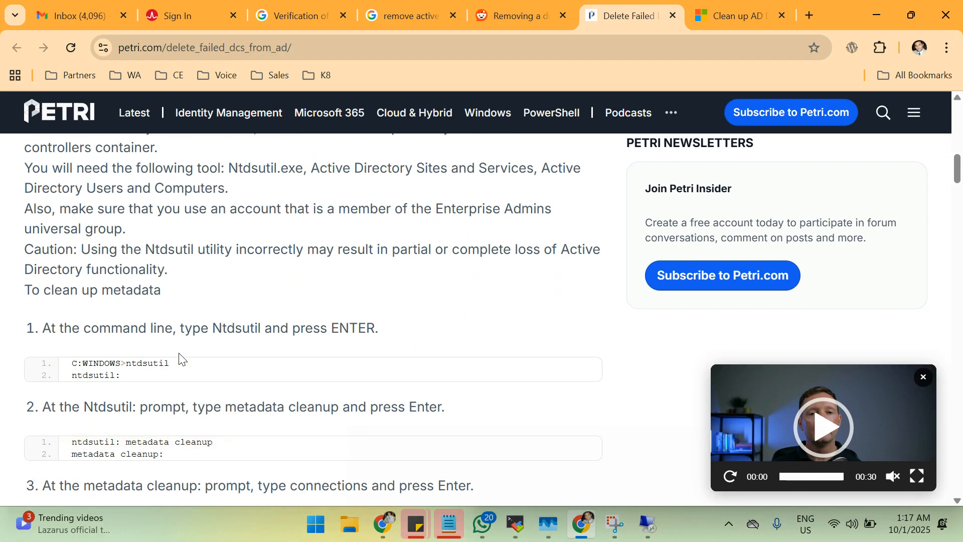
{"action": "scroll", "coordinate": [426, 327], "scroll_direction": "down", "scroll_amount": 2}
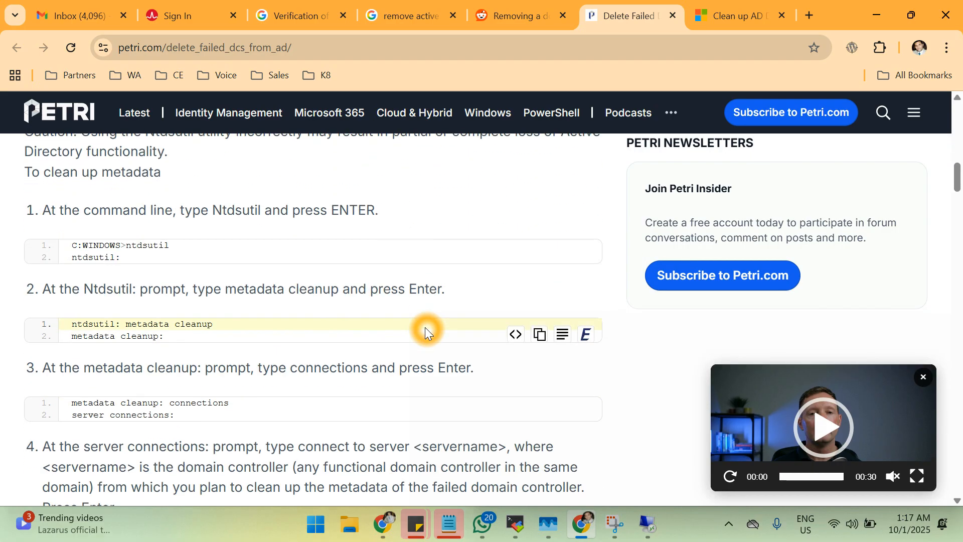
{"action": "scroll", "coordinate": [262, 368], "scroll_direction": "down", "scroll_amount": 4}
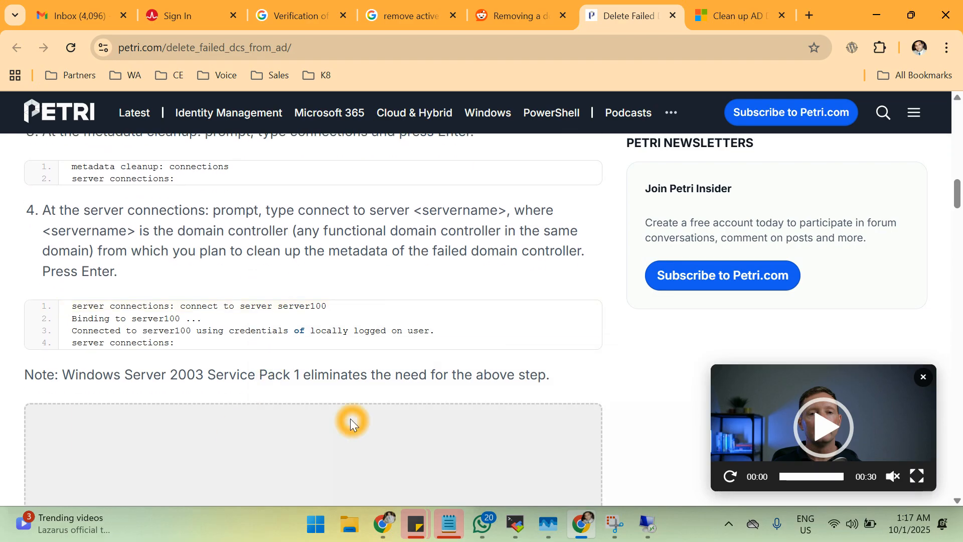
{"action": "scroll", "coordinate": [350, 418], "scroll_direction": "down", "scroll_amount": 4}
{"action": "scroll", "coordinate": [350, 419], "scroll_direction": "down", "scroll_amount": 3}
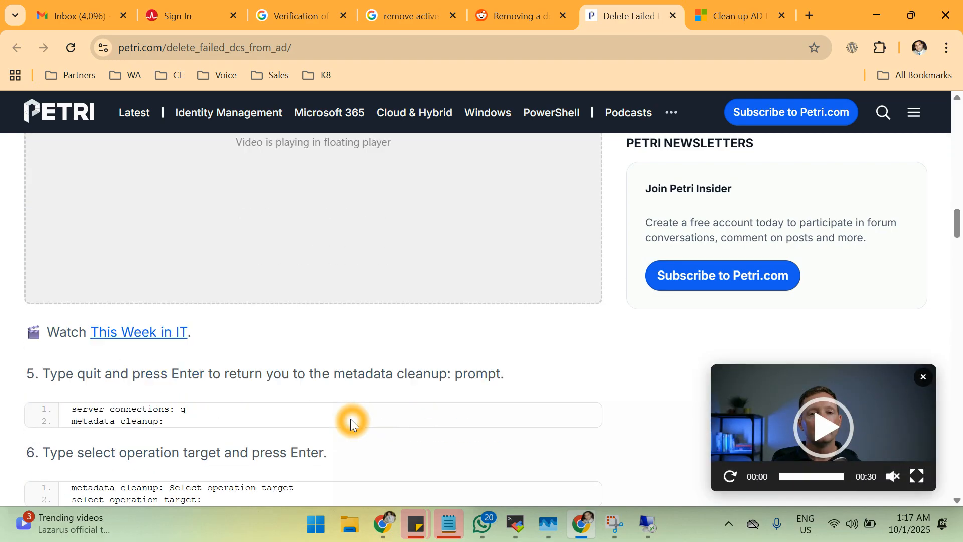
{"action": "scroll", "coordinate": [350, 418], "scroll_direction": "down", "scroll_amount": 5}
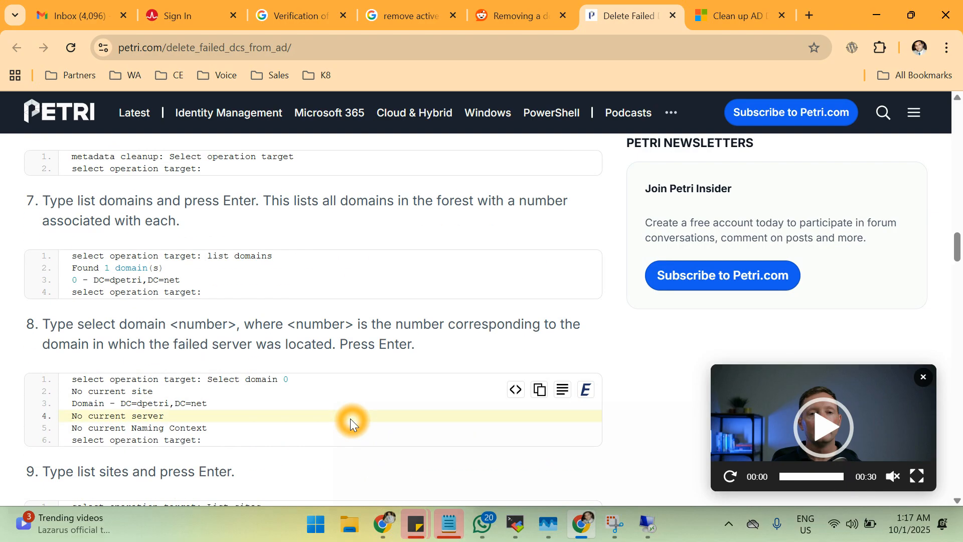
{"action": "scroll", "coordinate": [350, 418], "scroll_direction": "down", "scroll_amount": 3}
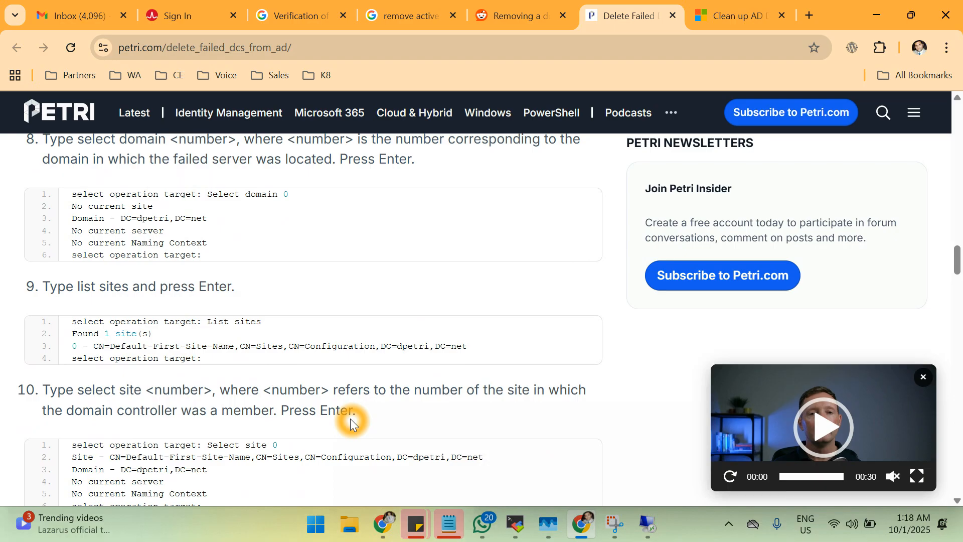
{"action": "scroll", "coordinate": [350, 418], "scroll_direction": "down", "scroll_amount": 6}
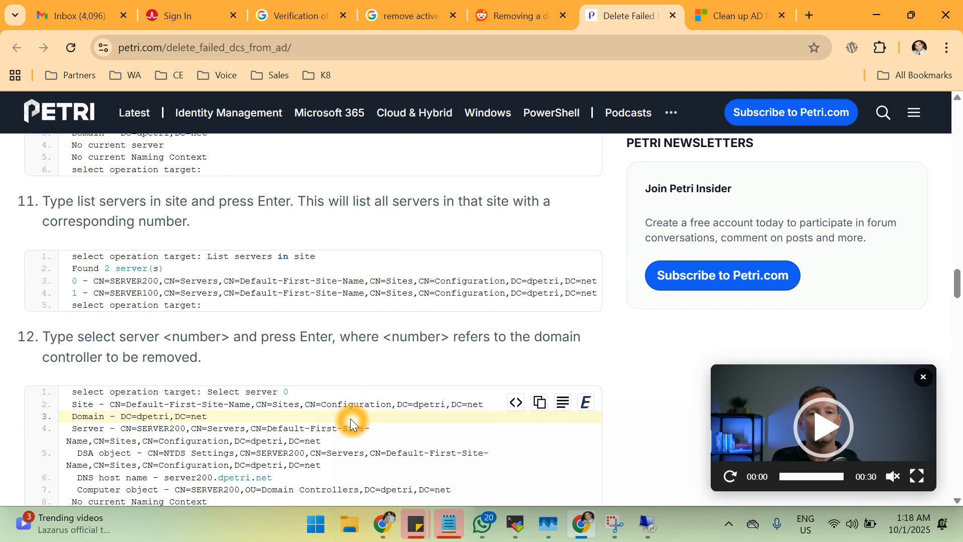
{"action": "scroll", "coordinate": [350, 418], "scroll_direction": "down", "scroll_amount": 5}
{"action": "scroll", "coordinate": [350, 418], "scroll_direction": "down", "scroll_amount": 2}
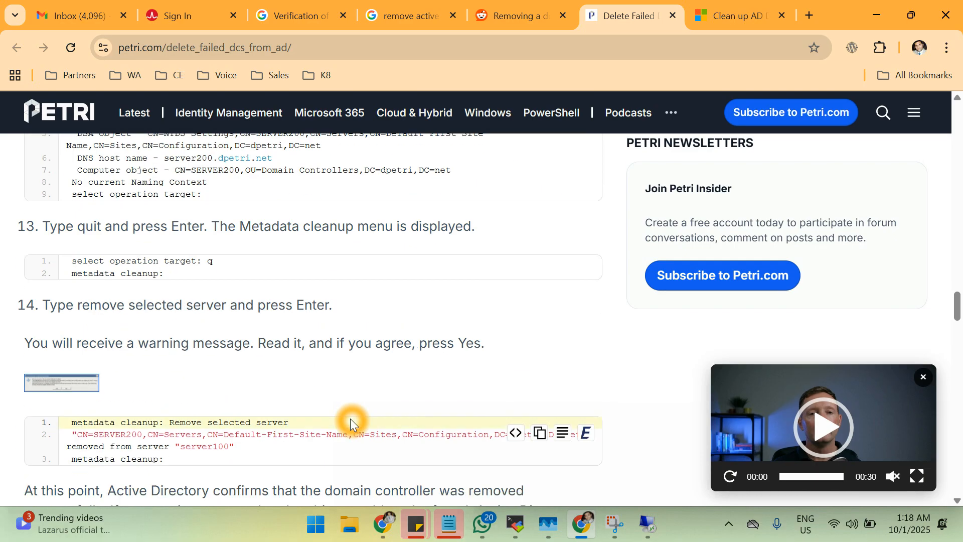
{"action": "scroll", "coordinate": [350, 418], "scroll_direction": "down", "scroll_amount": 1}
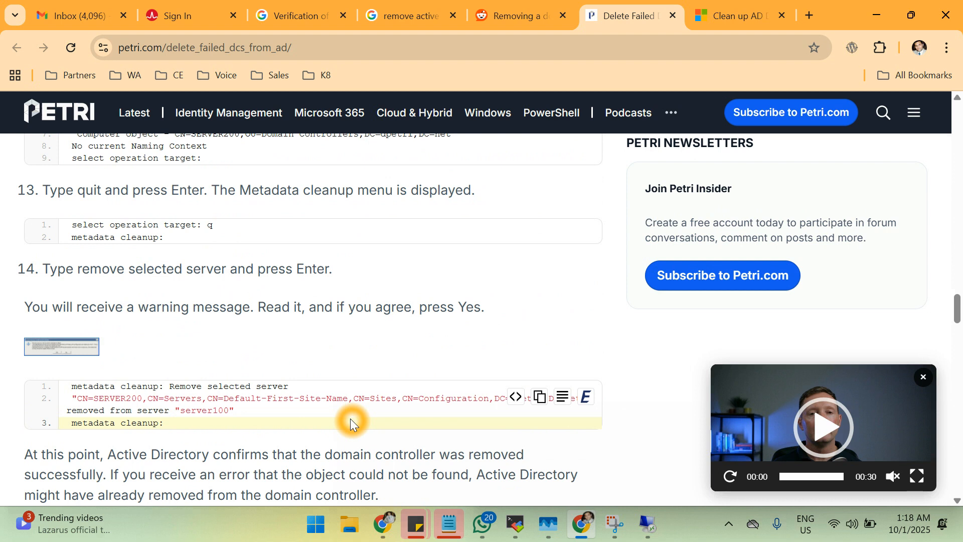
{"action": "scroll", "coordinate": [350, 419], "scroll_direction": "down", "scroll_amount": 4}
{"action": "scroll", "coordinate": [350, 419], "scroll_direction": "down", "scroll_amount": 3}
{"action": "scroll", "coordinate": [350, 419], "scroll_direction": "down", "scroll_amount": 11}
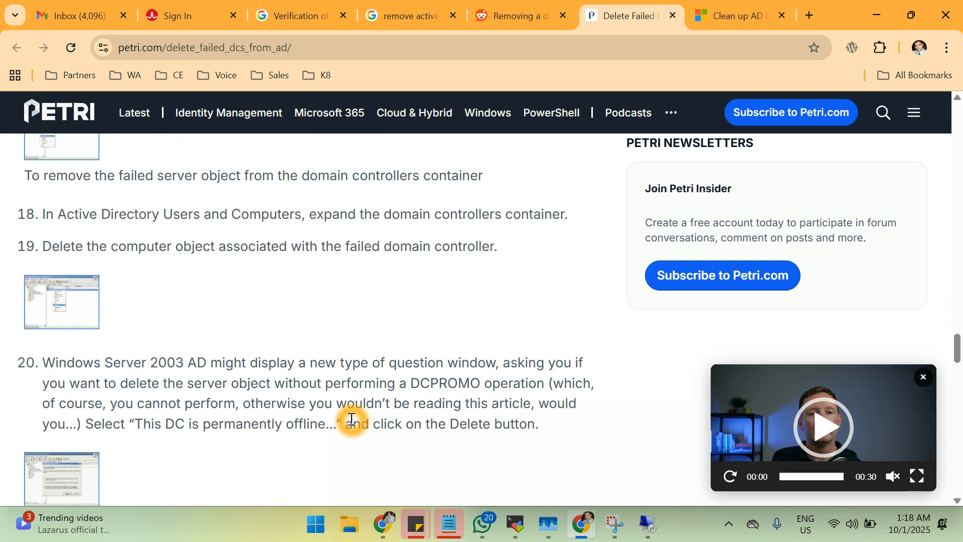
{"action": "scroll", "coordinate": [350, 419], "scroll_direction": "down", "scroll_amount": 12}
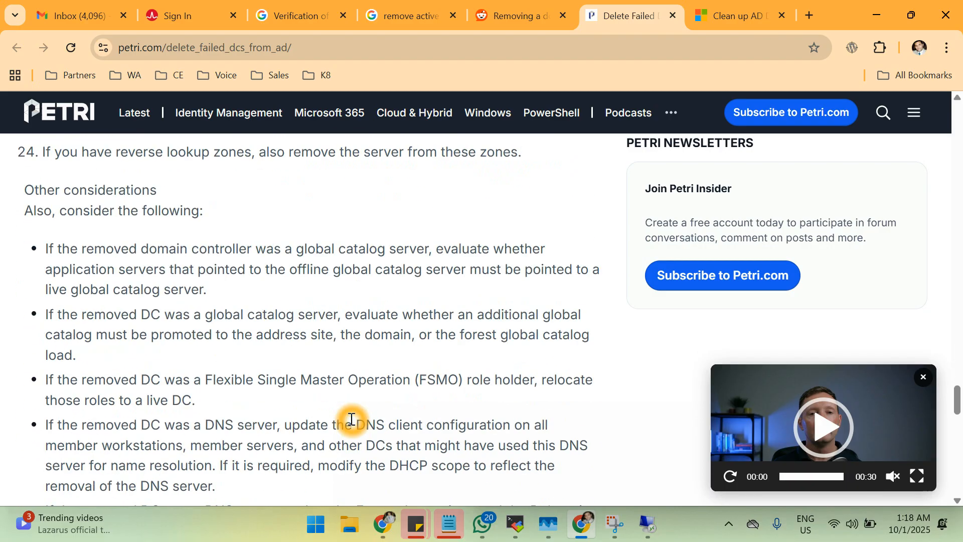
{"action": "scroll", "coordinate": [351, 419], "scroll_direction": "down", "scroll_amount": 6}
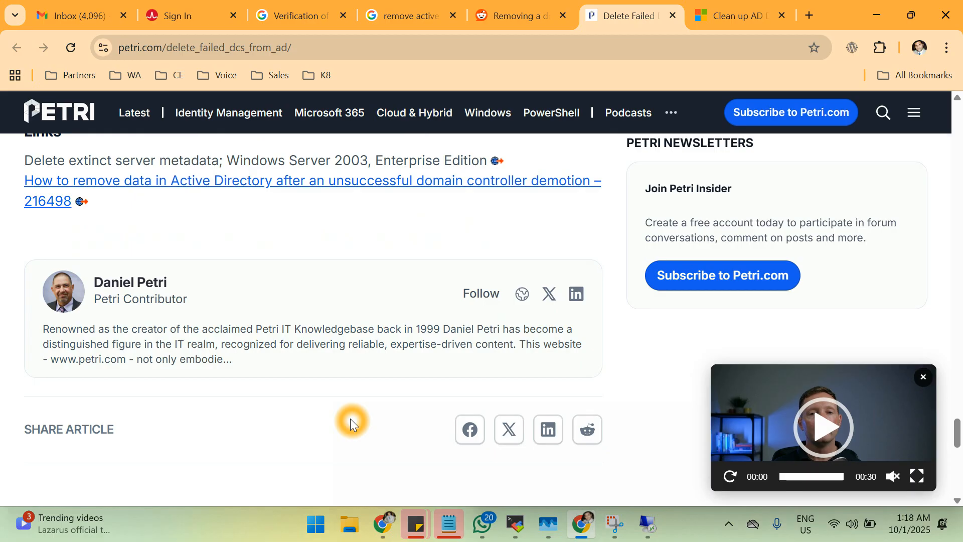
{"action": "scroll", "coordinate": [350, 418], "scroll_direction": "up", "scroll_amount": 10}
{"action": "scroll", "coordinate": [350, 418], "scroll_direction": "up", "scroll_amount": 20}
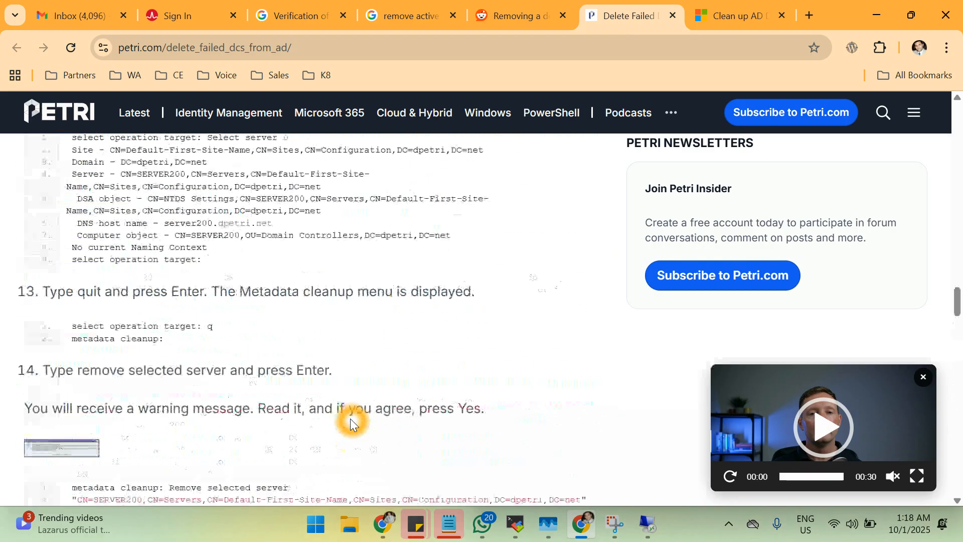
{"action": "scroll", "coordinate": [350, 418], "scroll_direction": "up", "scroll_amount": 2}
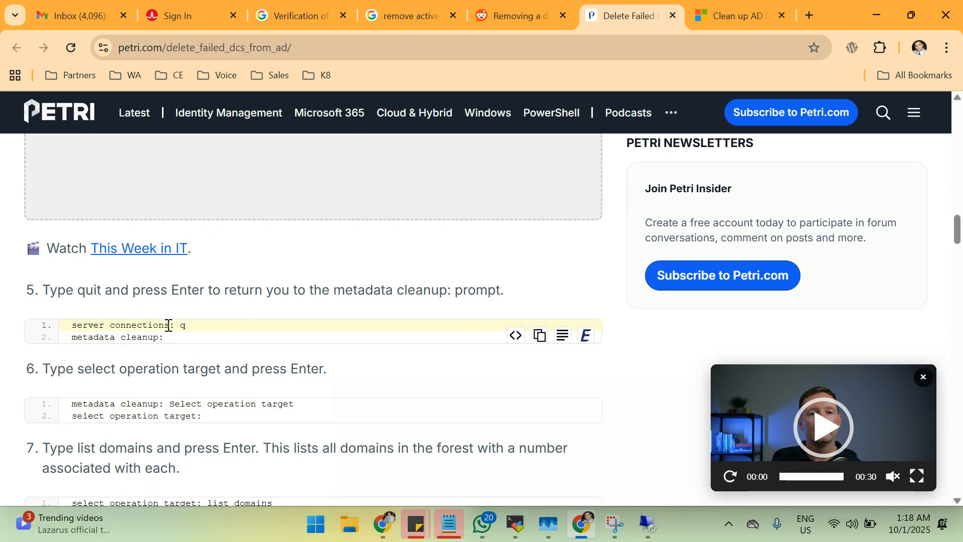
{"action": "left_click", "coordinate": [229, 330]}
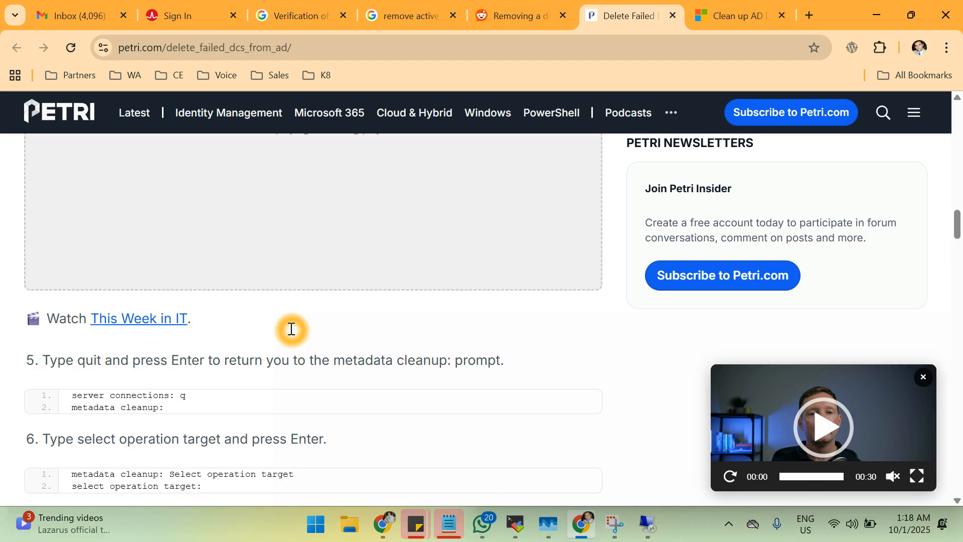
{"action": "scroll", "coordinate": [291, 329], "scroll_direction": "up", "scroll_amount": 15}
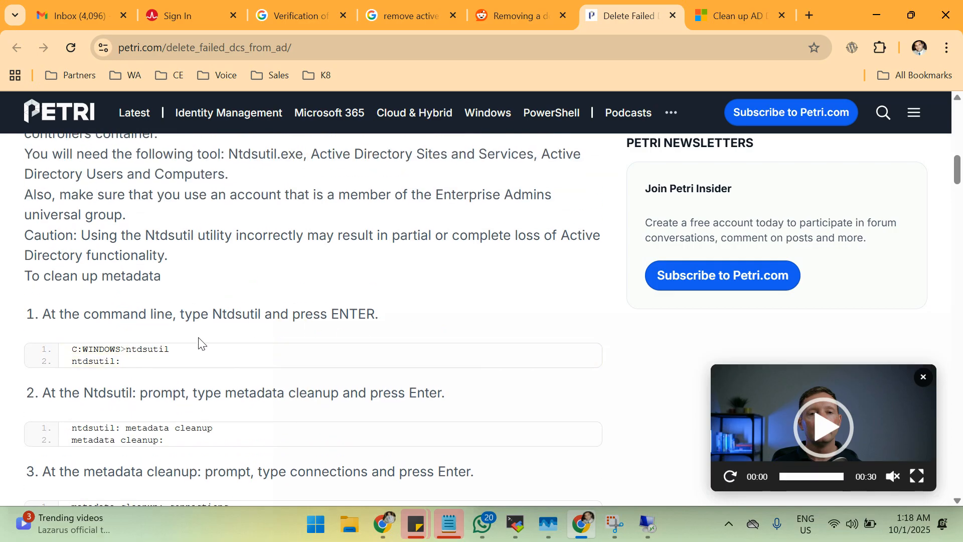
{"action": "left_click", "coordinate": [155, 437]}
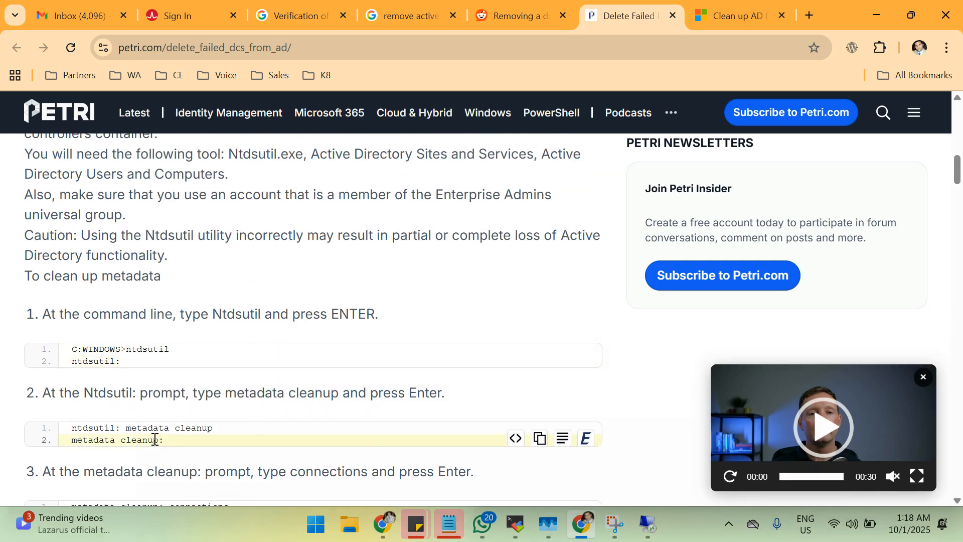
{"action": "scroll", "coordinate": [149, 448], "scroll_direction": "down", "scroll_amount": 3}
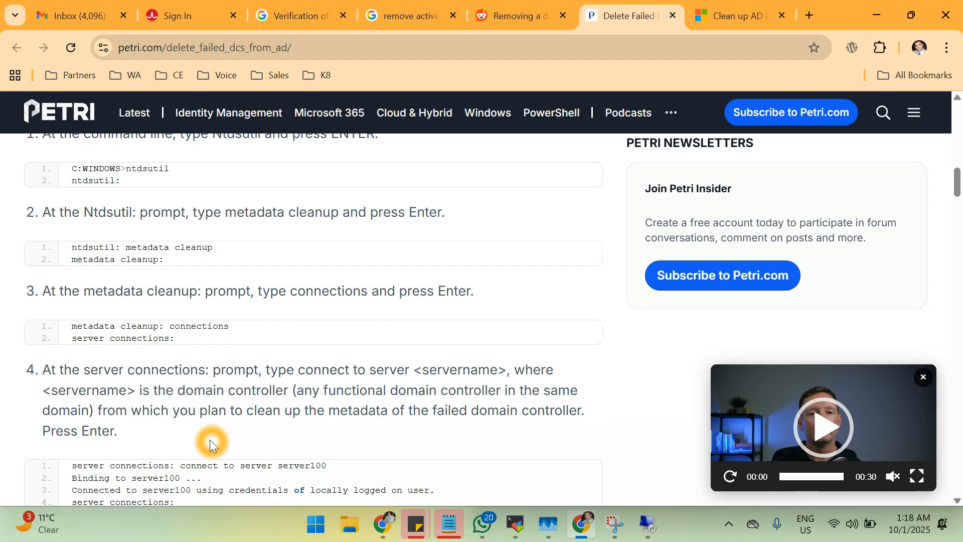
{"action": "scroll", "coordinate": [210, 440], "scroll_direction": "down", "scroll_amount": 1}
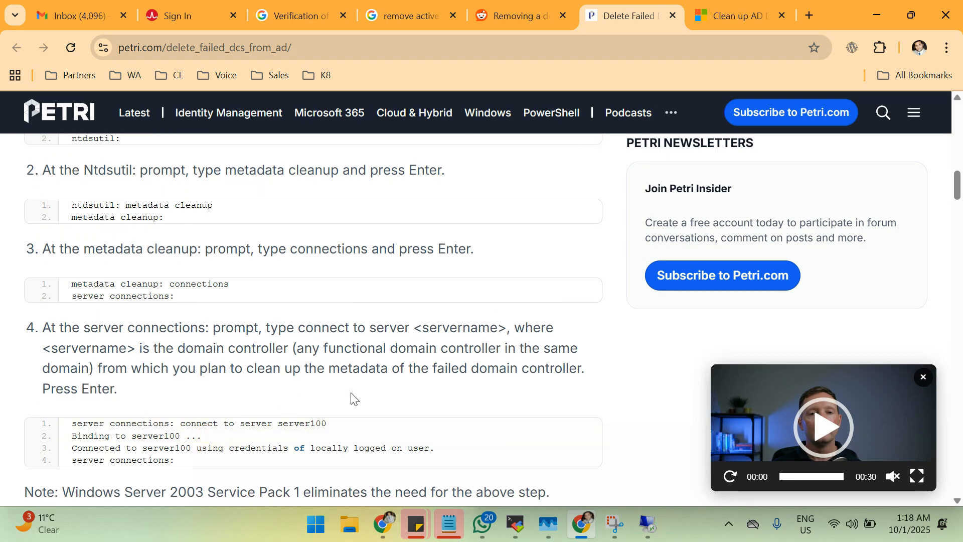
{"action": "scroll", "coordinate": [491, 390], "scroll_direction": "down", "scroll_amount": 2}
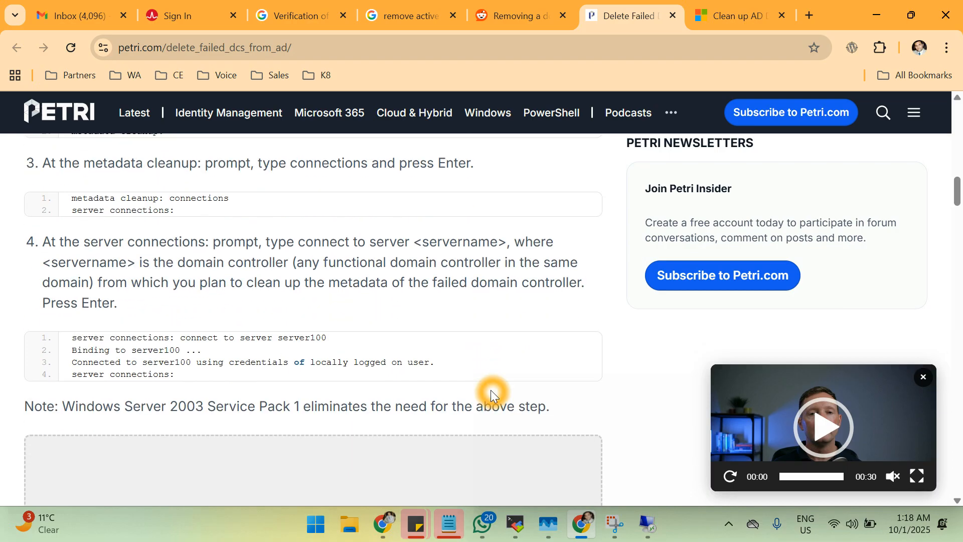
{"action": "scroll", "coordinate": [490, 389], "scroll_direction": "down", "scroll_amount": 10}
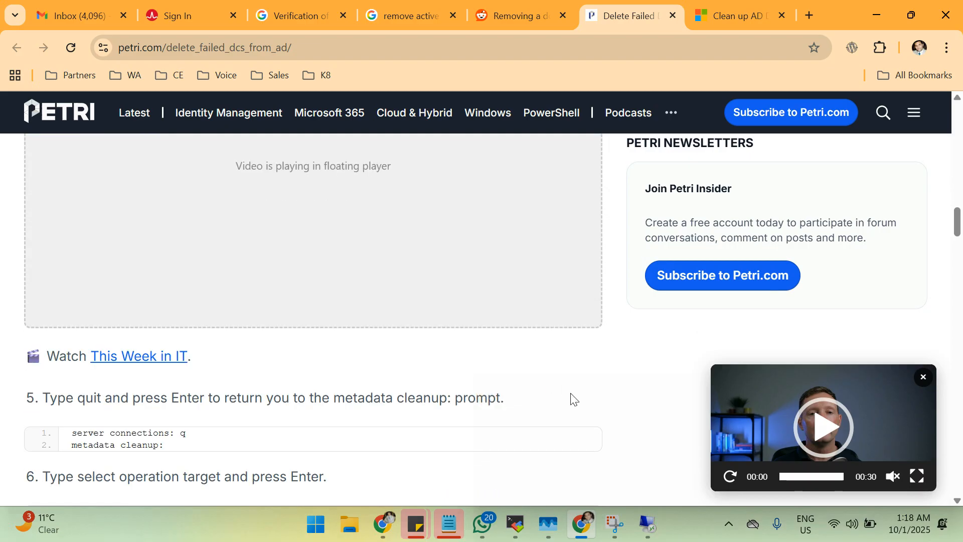
{"action": "scroll", "coordinate": [571, 396], "scroll_direction": "down", "scroll_amount": 1}
{"action": "scroll", "coordinate": [570, 393], "scroll_direction": "down", "scroll_amount": 3}
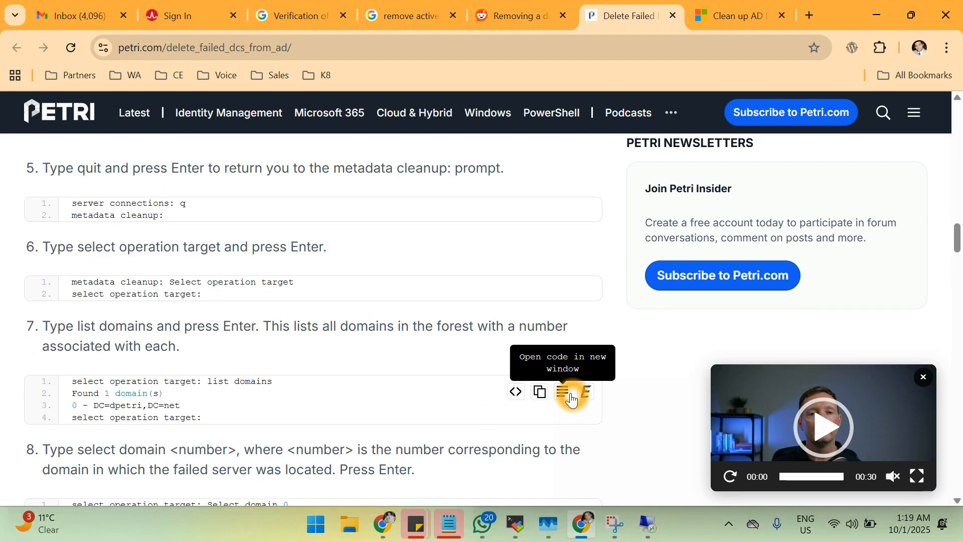
{"action": "scroll", "coordinate": [432, 372], "scroll_direction": "down", "scroll_amount": 2}
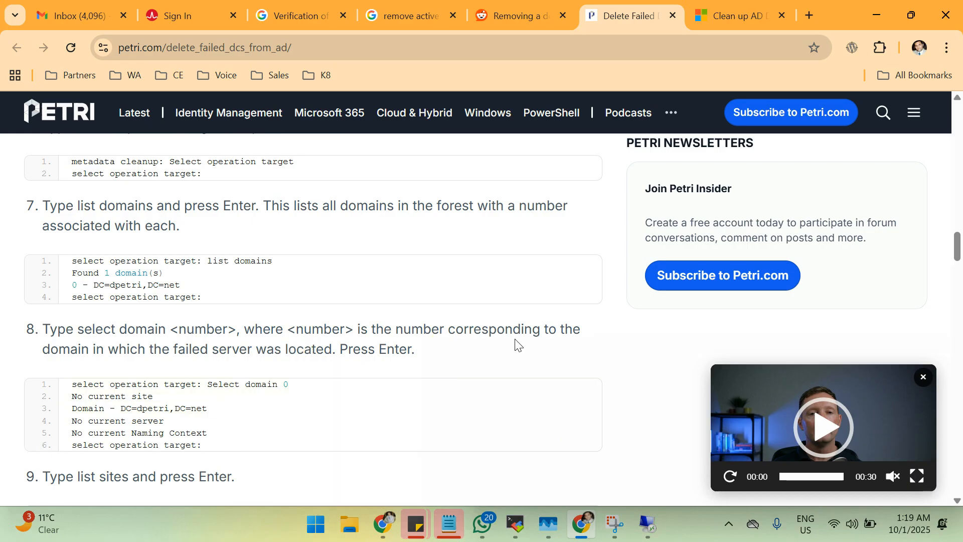
{"action": "scroll", "coordinate": [329, 394], "scroll_direction": "down", "scroll_amount": 1}
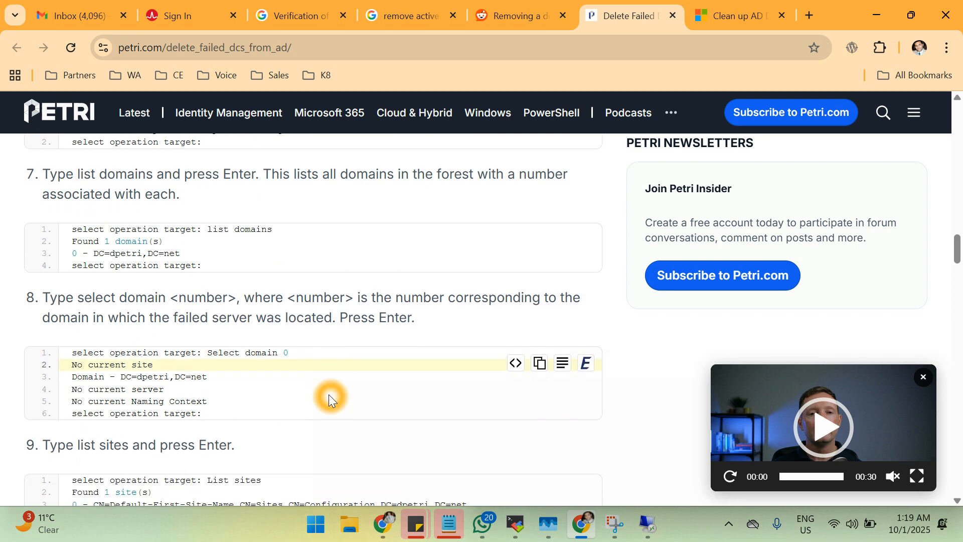
{"action": "scroll", "coordinate": [329, 394], "scroll_direction": "down", "scroll_amount": 1}
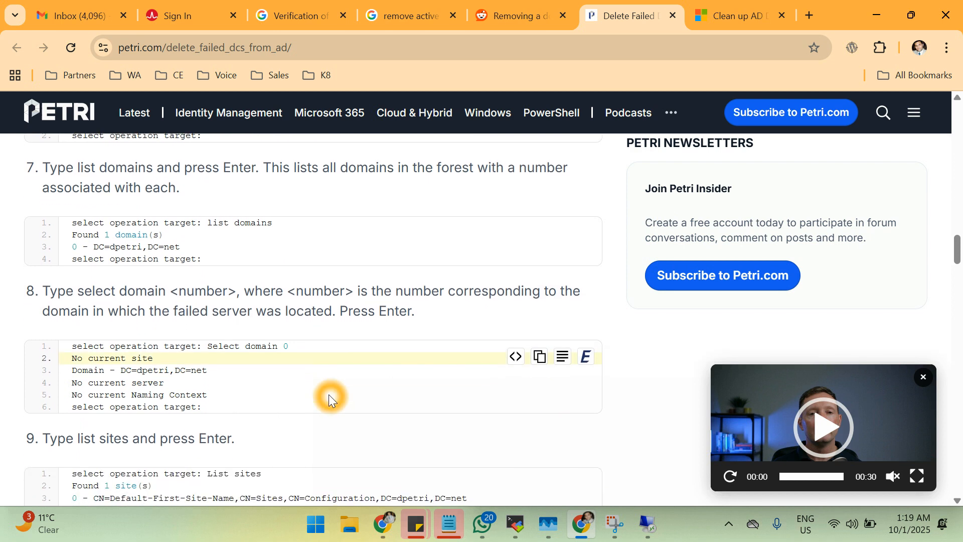
{"action": "scroll", "coordinate": [329, 395], "scroll_direction": "down", "scroll_amount": 1}
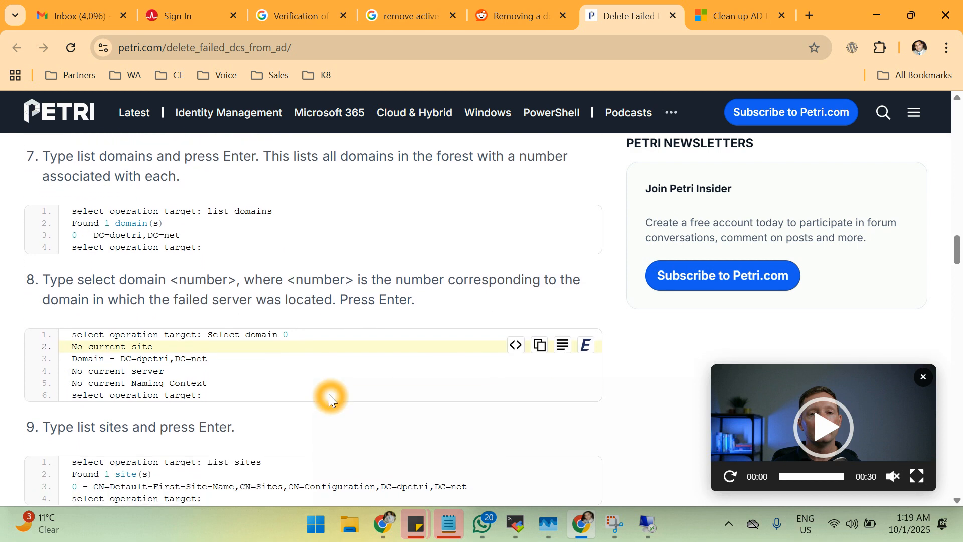
{"action": "scroll", "coordinate": [329, 394], "scroll_direction": "down", "scroll_amount": 2}
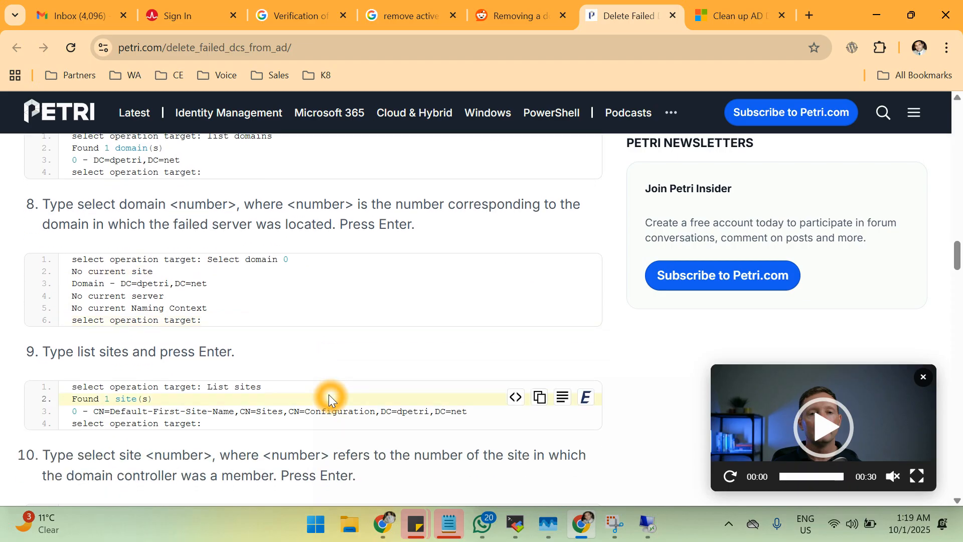
{"action": "scroll", "coordinate": [329, 394], "scroll_direction": "down", "scroll_amount": 1}
{"action": "scroll", "coordinate": [329, 394], "scroll_direction": "down", "scroll_amount": 1}
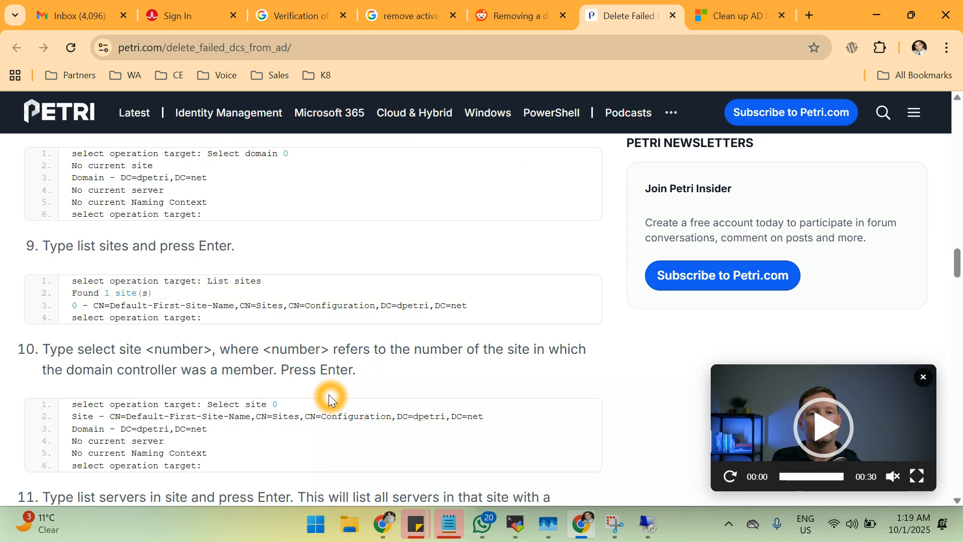
{"action": "scroll", "coordinate": [329, 394], "scroll_direction": "down", "scroll_amount": 2}
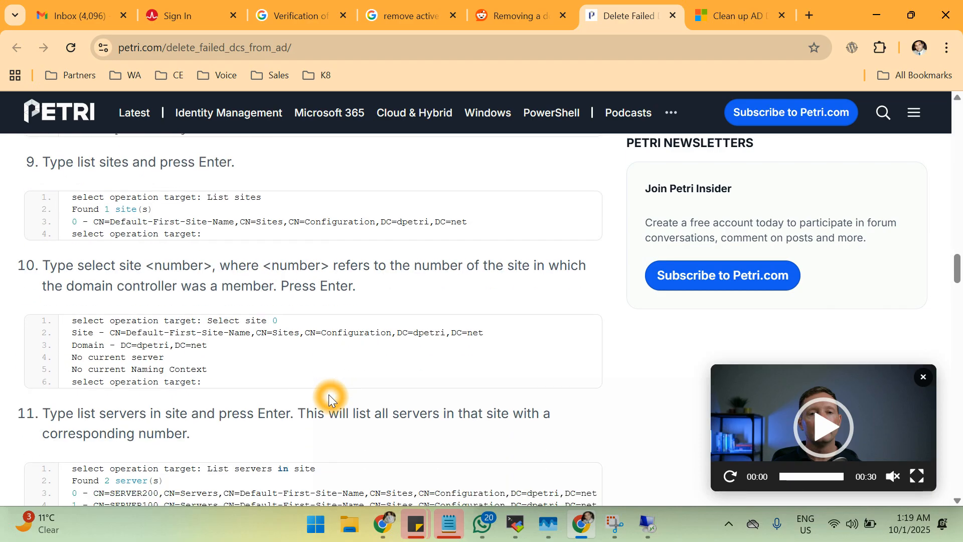
{"action": "scroll", "coordinate": [329, 394], "scroll_direction": "down", "scroll_amount": 3}
{"action": "scroll", "coordinate": [329, 394], "scroll_direction": "down", "scroll_amount": 3}
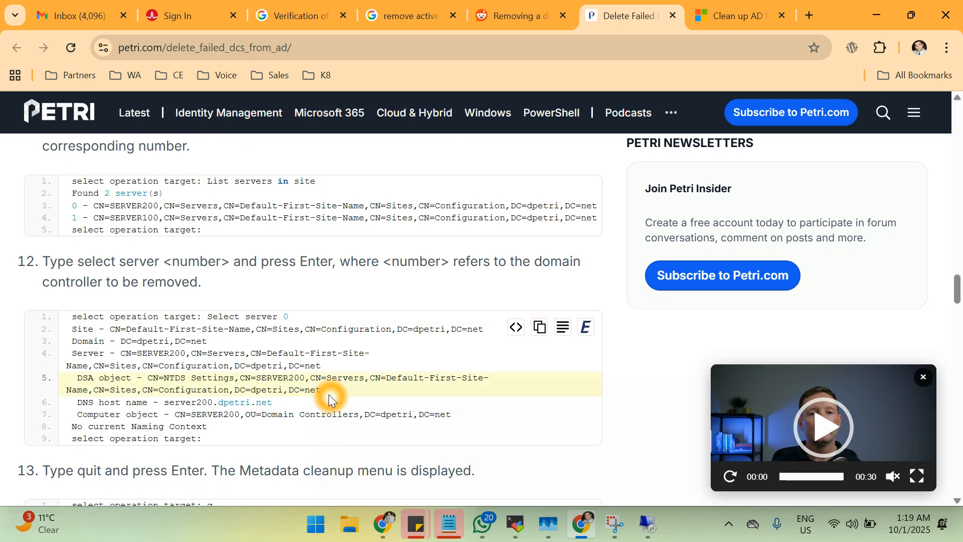
{"action": "scroll", "coordinate": [329, 394], "scroll_direction": "down", "scroll_amount": 2}
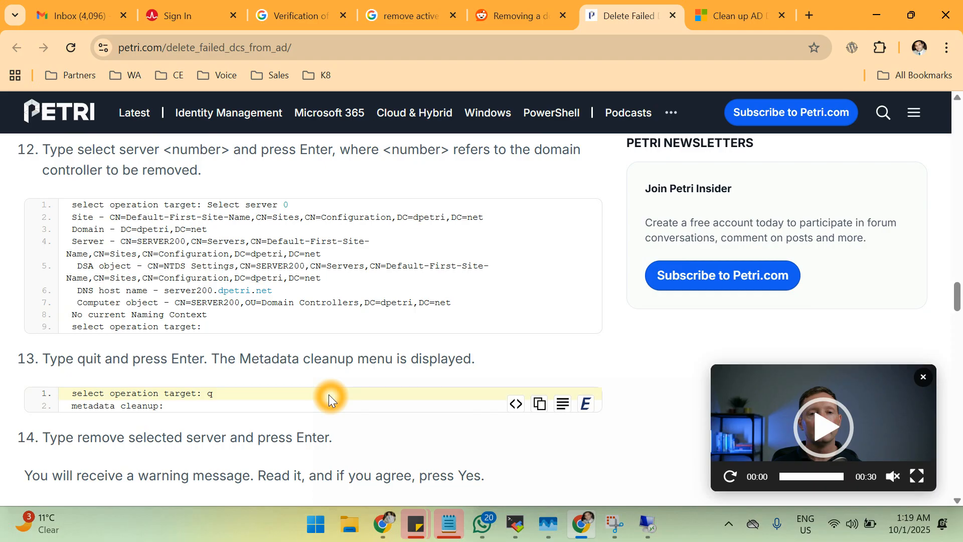
{"action": "scroll", "coordinate": [329, 394], "scroll_direction": "down", "scroll_amount": 3}
Scroll the Petri article to the 'To clean up metadata' ntdsutil steps and read them.
{"action": "scroll", "coordinate": [329, 394], "scroll_direction": "up", "scroll_amount": 20}
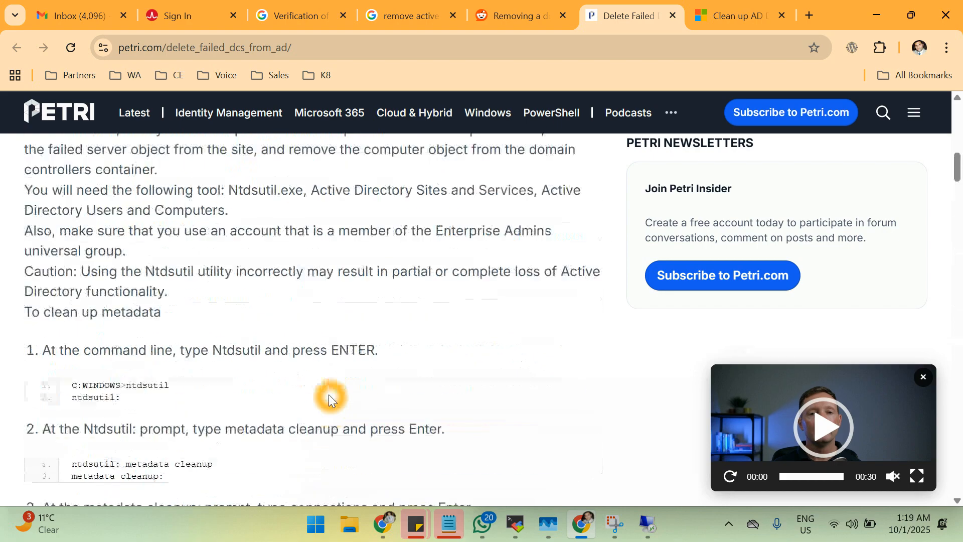
{"action": "scroll", "coordinate": [329, 394], "scroll_direction": "up", "scroll_amount": 15}
{"action": "scroll", "coordinate": [329, 395], "scroll_direction": "down", "scroll_amount": 6}
{"action": "scroll", "coordinate": [329, 394], "scroll_direction": "down", "scroll_amount": 1}
{"action": "scroll", "coordinate": [260, 371], "scroll_direction": "down", "scroll_amount": 2}
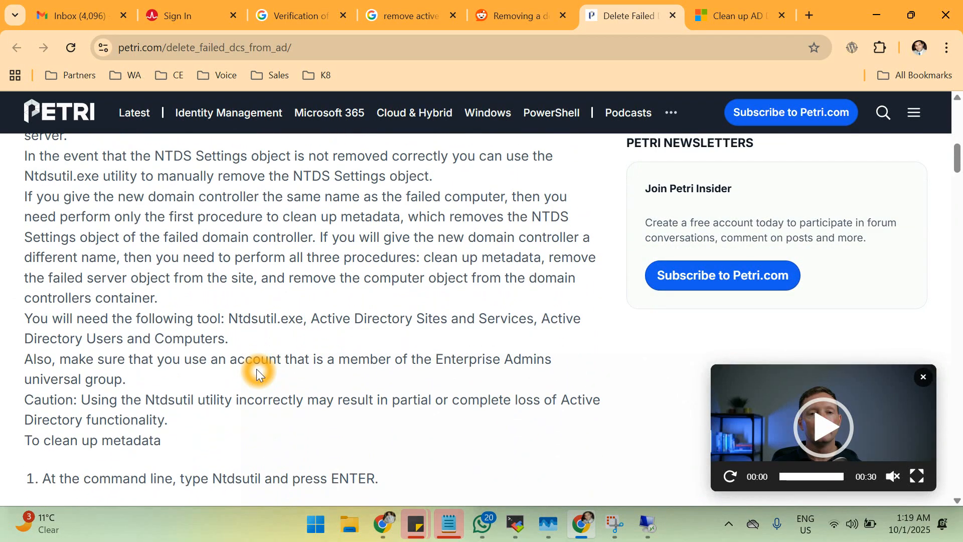
{"action": "scroll", "coordinate": [257, 369], "scroll_direction": "down", "scroll_amount": 1}
{"action": "left_click", "coordinate": [90, 292]}
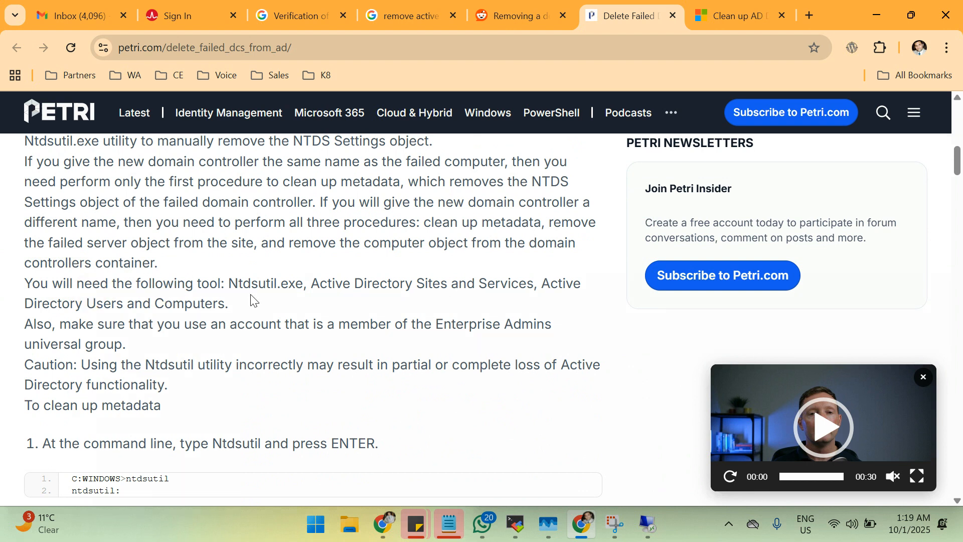
{"action": "scroll", "coordinate": [253, 300], "scroll_direction": "up", "scroll_amount": 2}
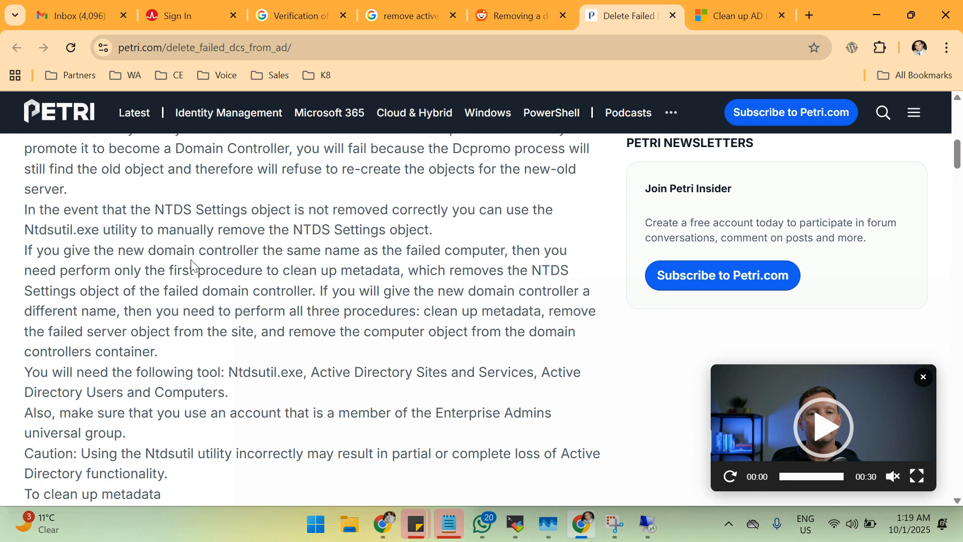
{"action": "left_click", "coordinate": [323, 268]}
{"action": "left_click", "coordinate": [407, 265]}
{"action": "left_click", "coordinate": [476, 265]}
{"action": "left_click", "coordinate": [186, 281]}
{"action": "left_click", "coordinate": [300, 285]}
{"action": "left_click", "coordinate": [476, 288]}
{"action": "left_click", "coordinate": [564, 283]}
{"action": "left_click", "coordinate": [302, 305]}
{"action": "left_click", "coordinate": [413, 308]}
{"action": "scroll", "coordinate": [373, 419], "scroll_direction": "down", "scroll_amount": 6}
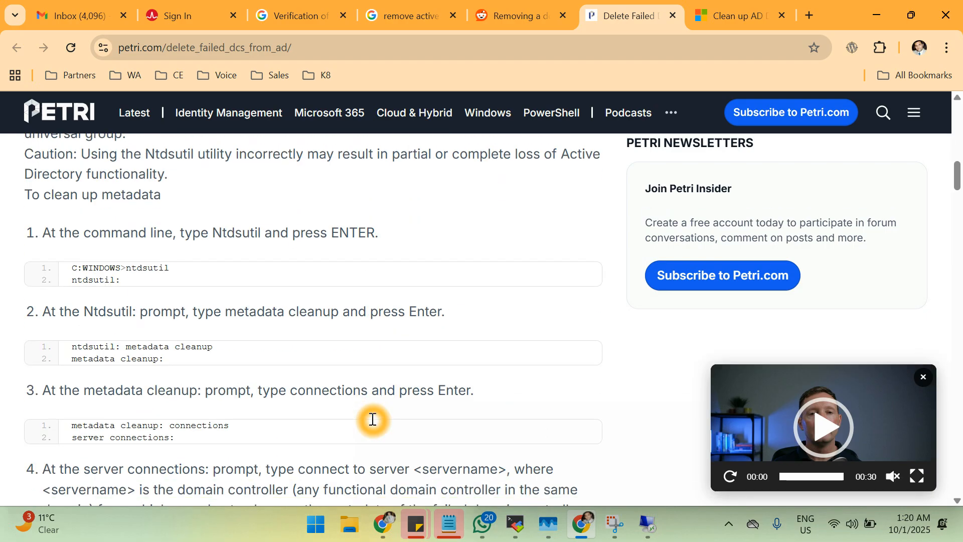
Back in the 10.10.10.253 session, cancel the failed AD DS promotion wizard and confirm.
{"action": "mouse_move", "coordinate": [647, 526]}
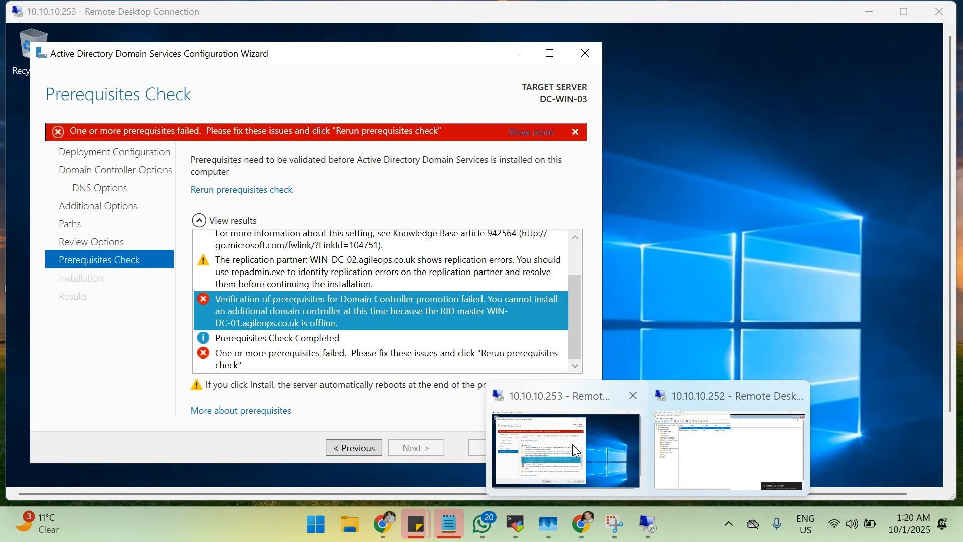
{"action": "left_click", "coordinate": [573, 443]}
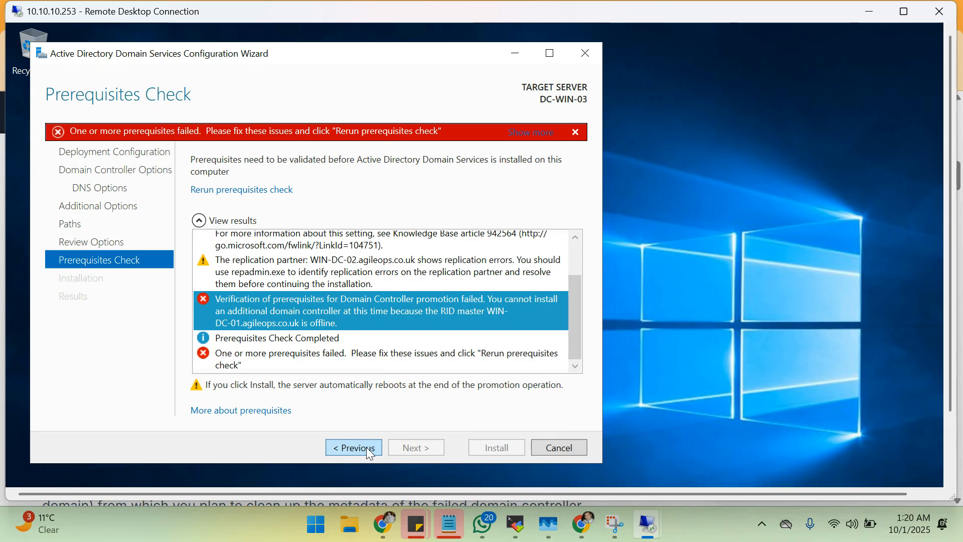
{"action": "left_click", "coordinate": [561, 448]}
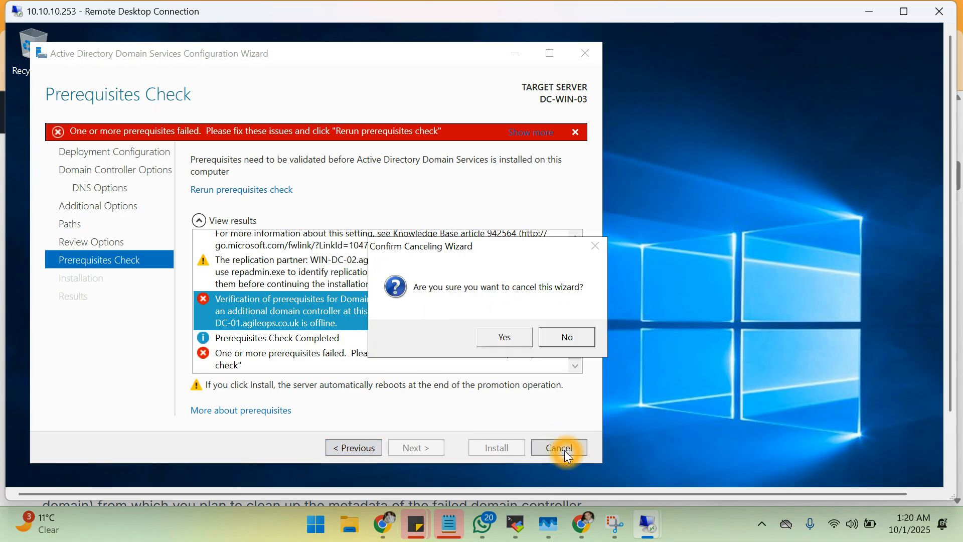
{"action": "left_click", "coordinate": [502, 336]}
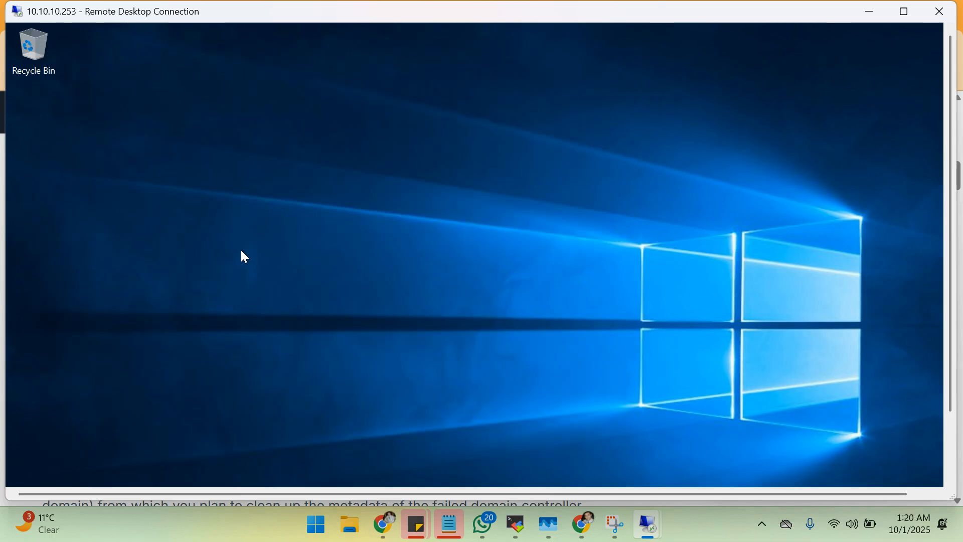
{"action": "left_click", "coordinate": [338, 336]}
Restore Server Manager and open DC-WIN-03's computer name settings from Local Server.
{"action": "left_click", "coordinate": [947, 454]}
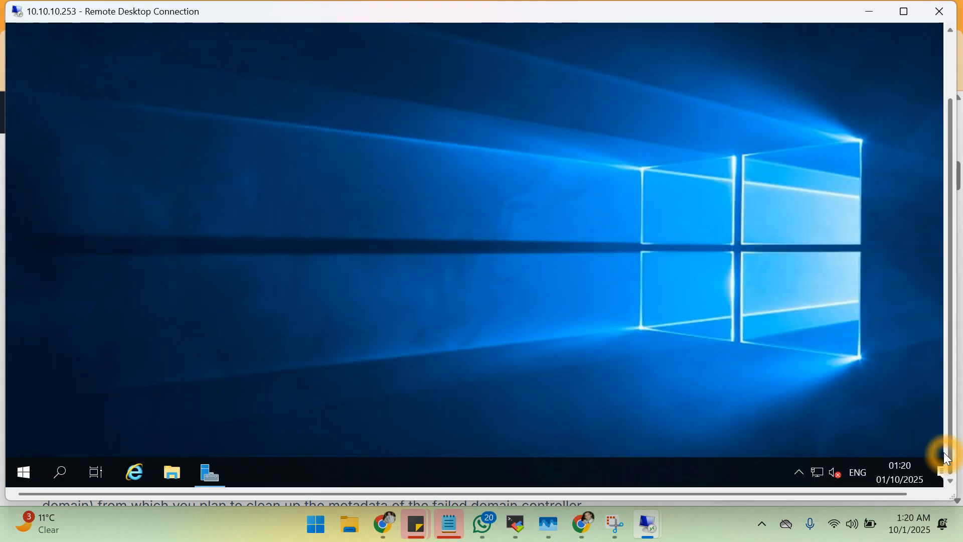
{"action": "left_click", "coordinate": [211, 474]}
{"action": "left_click", "coordinate": [341, 201]}
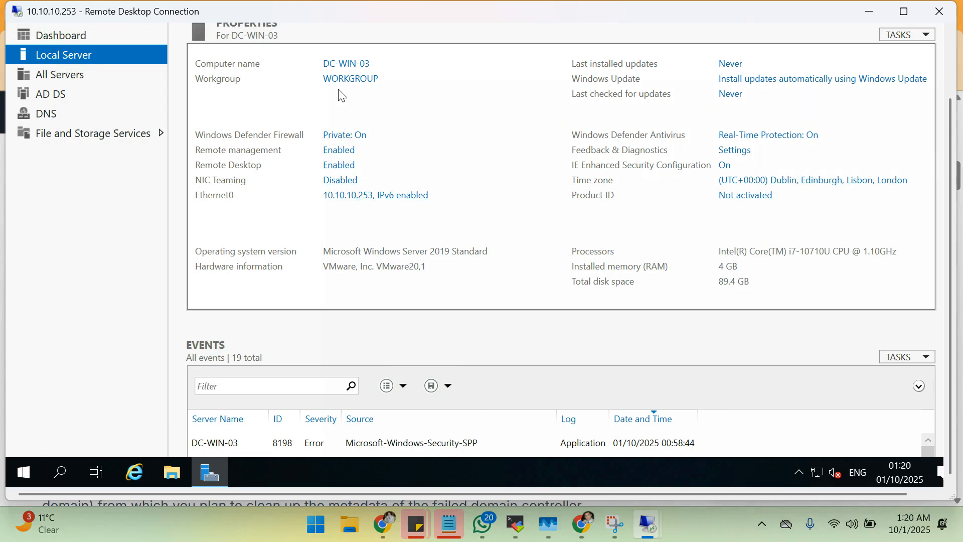
{"action": "left_click", "coordinate": [340, 64]}
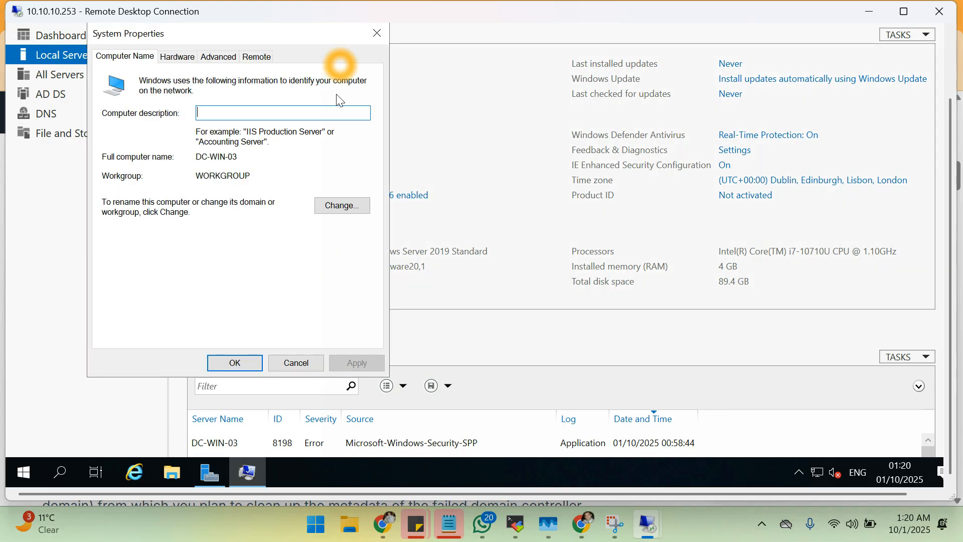
Change the computer name from DC-WIN-03 to DC-WIN-01, acknowledge the restart notice, and close System Properties.
{"action": "left_click", "coordinate": [335, 206]}
{"action": "left_click", "coordinate": [187, 146]}
{"action": "left_click", "coordinate": [187, 146]}
{"action": "key", "text": "BackSpace"}
{"action": "type", "text": "1"}
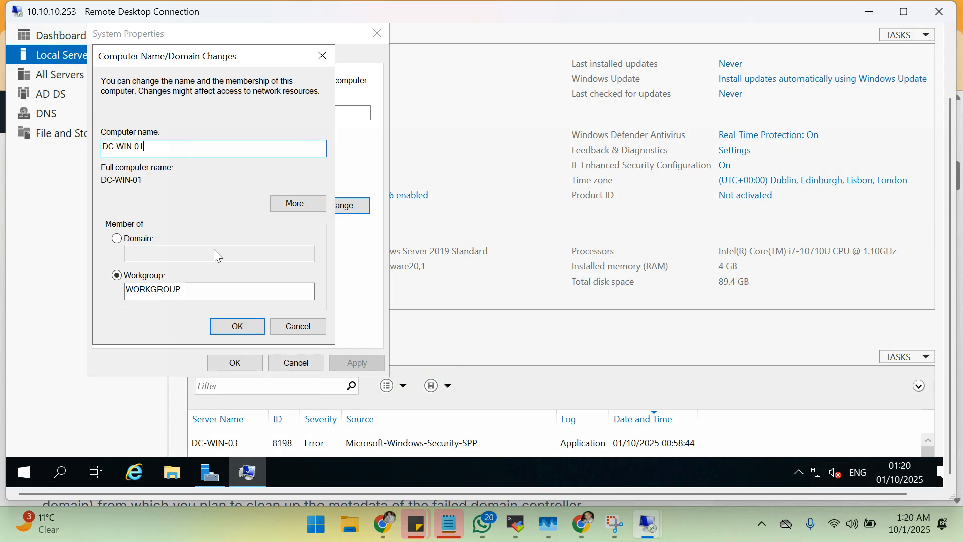
{"action": "left_click", "coordinate": [238, 326]}
{"action": "left_click", "coordinate": [368, 380]}
{"action": "left_click", "coordinate": [238, 322]}
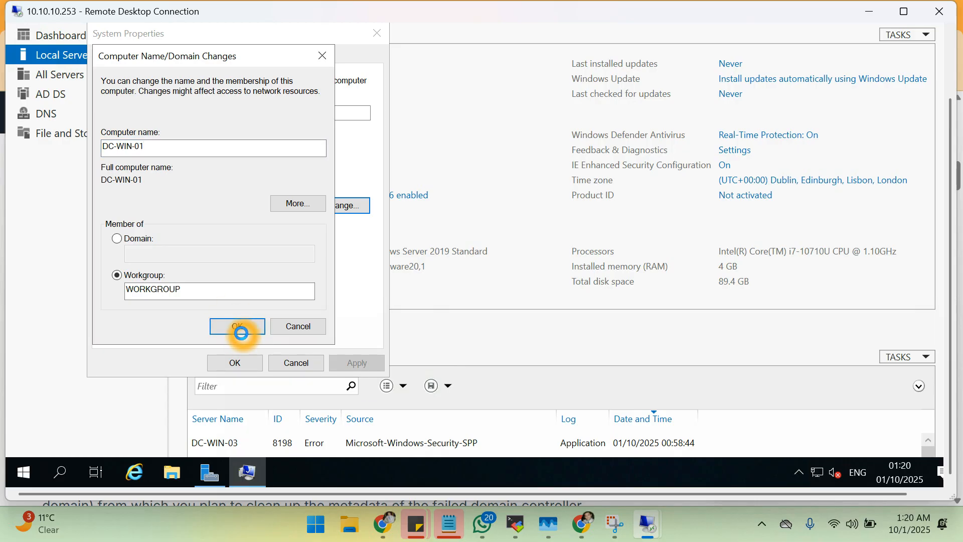
{"action": "left_click", "coordinate": [577, 232]}
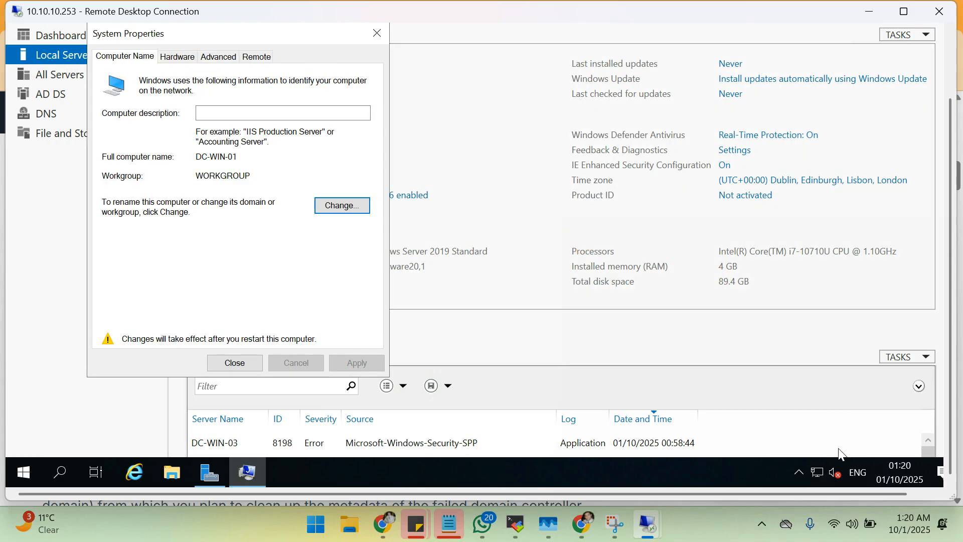
{"action": "left_click", "coordinate": [905, 480]}
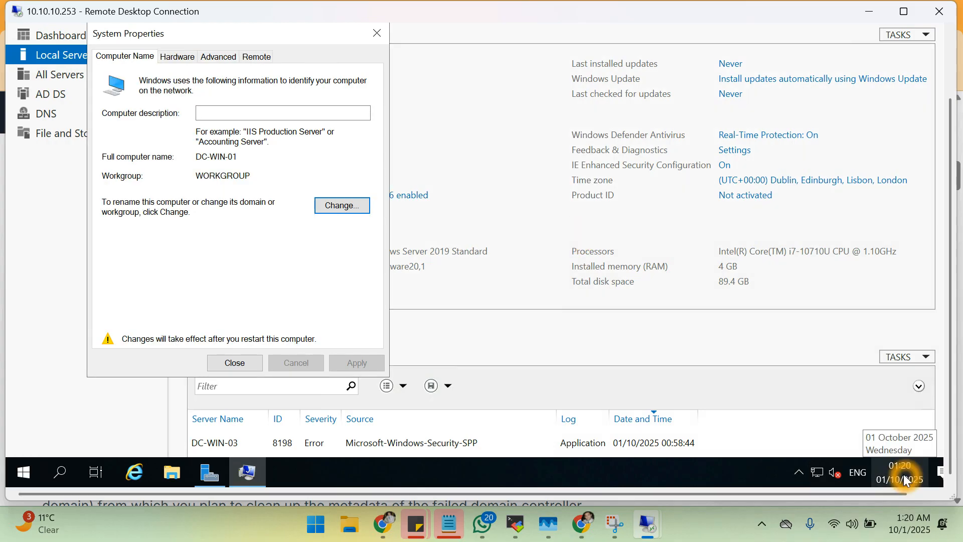
Set Ethernet0's IPv4 address to 10.10.10.251, keeping gateway 10.10.10.250 and DNS 10.10.10.252, and save.
{"action": "left_click", "coordinate": [363, 196]}
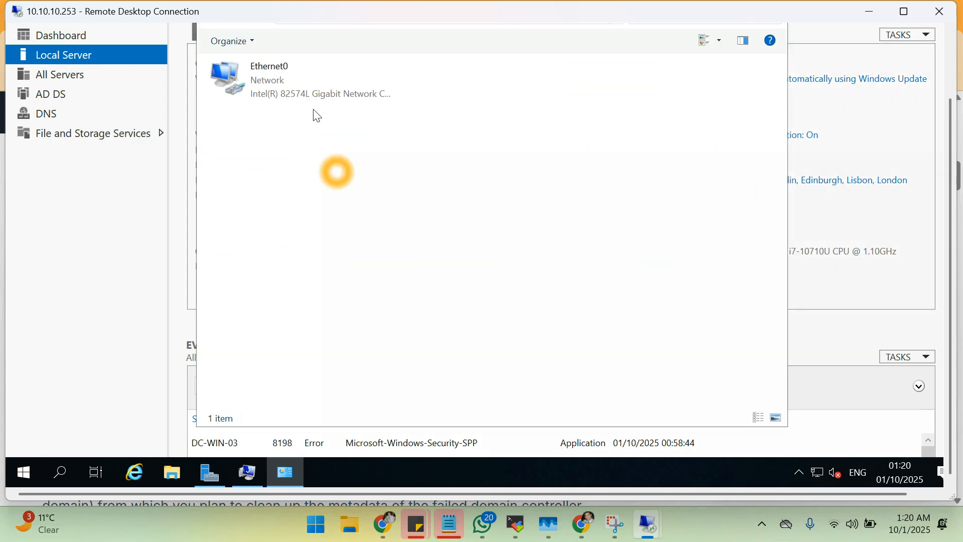
{"action": "double_click", "coordinate": [299, 92]}
{"action": "left_click", "coordinate": [412, 331]}
{"action": "left_click", "coordinate": [437, 238]}
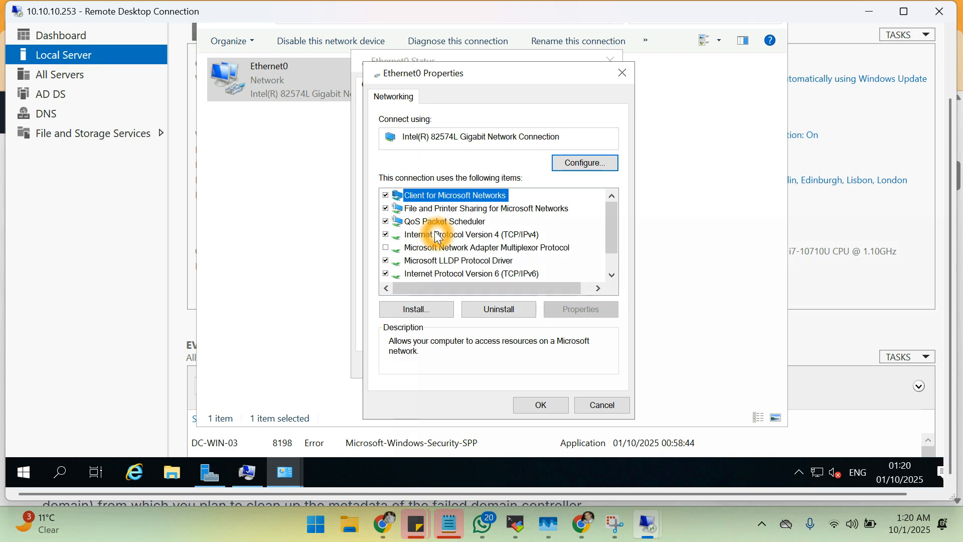
{"action": "double_click", "coordinate": [437, 238]}
{"action": "left_click", "coordinate": [635, 252]}
{"action": "left_click", "coordinate": [646, 346]}
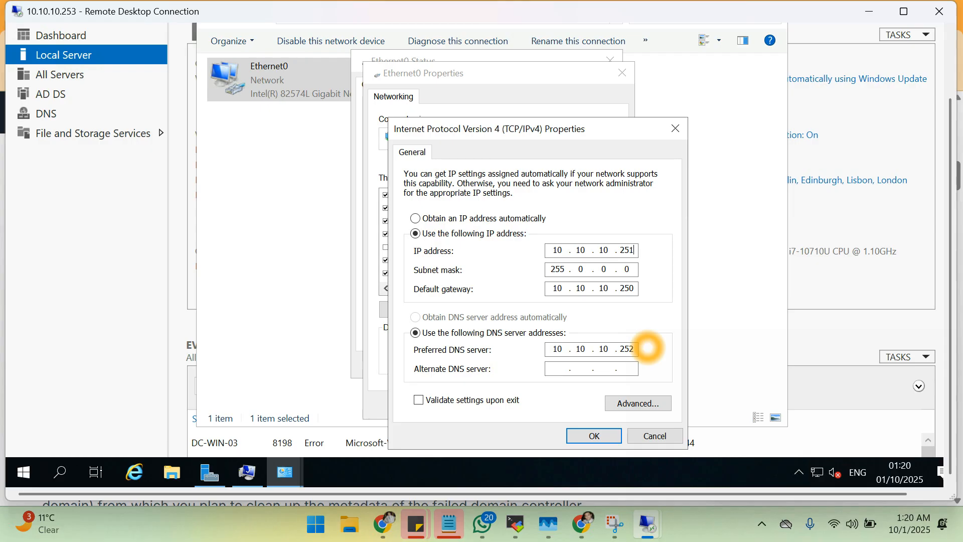
{"action": "left_click", "coordinate": [599, 441]}
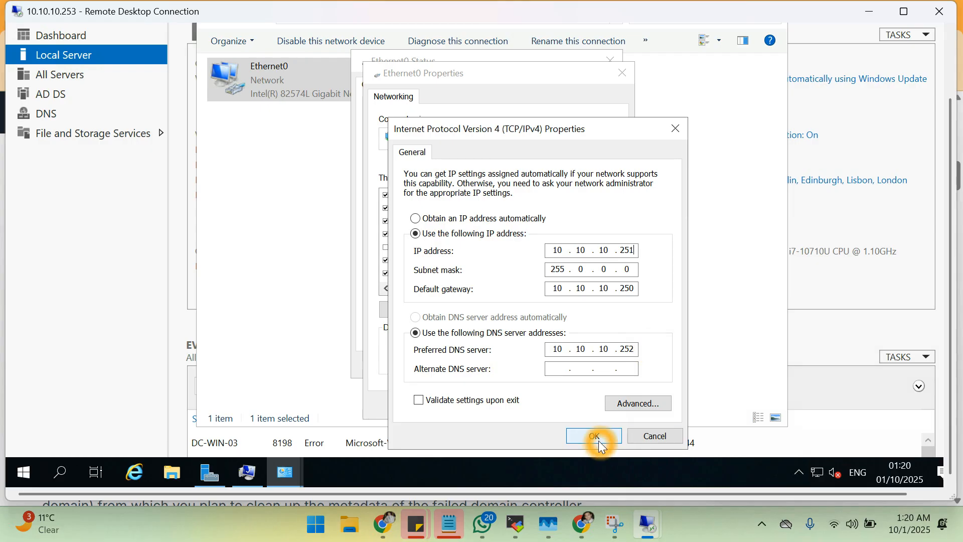
{"action": "left_click", "coordinate": [551, 406]}
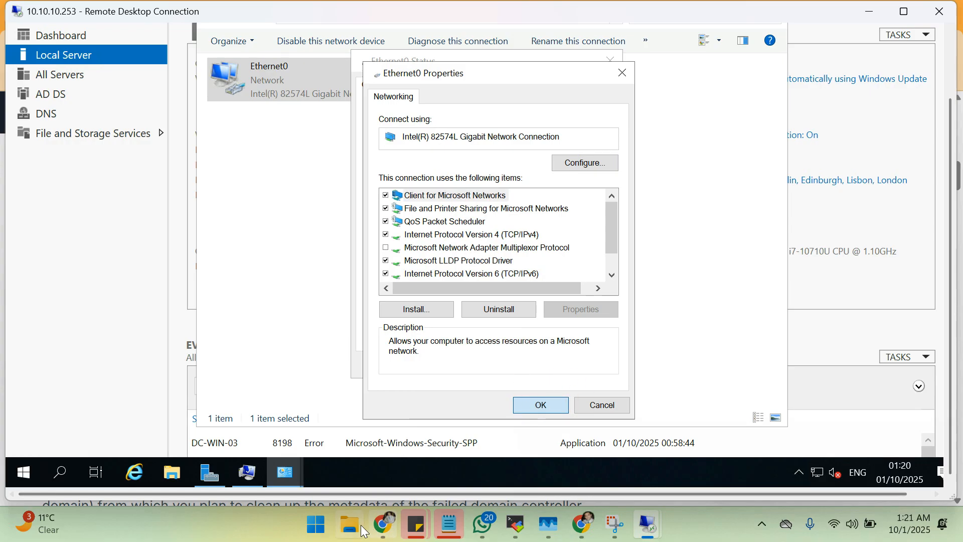
{"action": "left_click", "coordinate": [387, 529]}
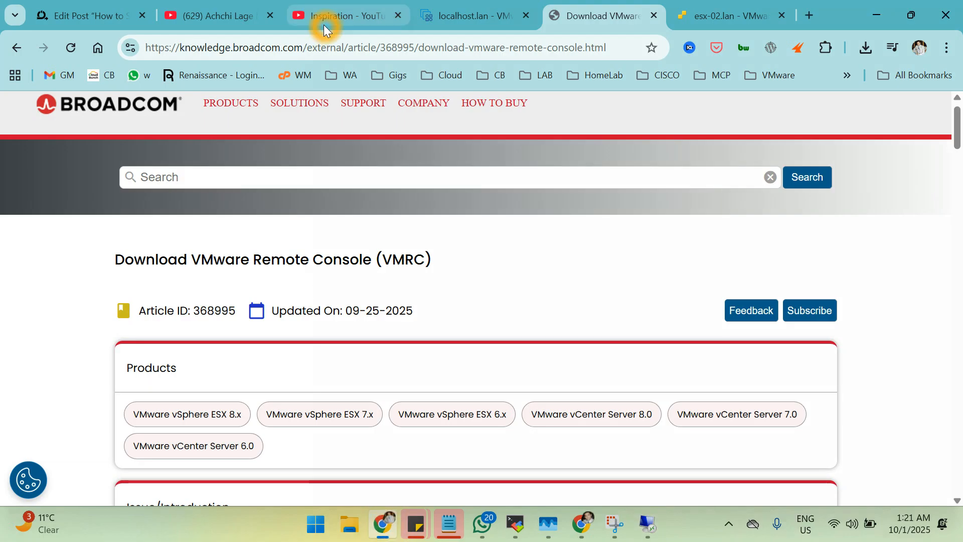
{"action": "left_click", "coordinate": [804, 15]}
{"action": "left_click", "coordinate": [579, 44]}
{"action": "type", "text": "10.10"}
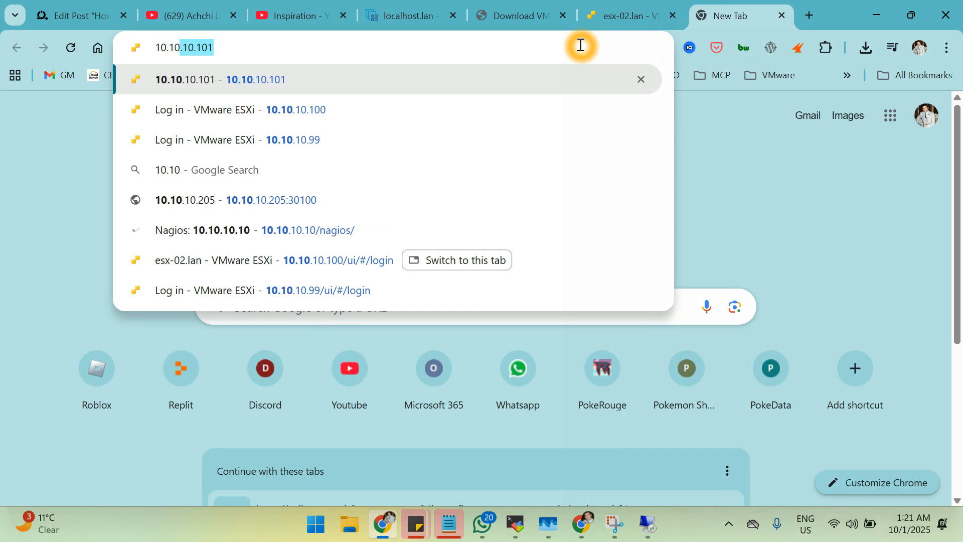
{"action": "type", "text": ".10."}
{"action": "type", "text": "199"}
{"action": "key", "text": "BackSpace"}
{"action": "key", "text": "BackSpace"}
{"action": "key", "text": "BackSpace"}
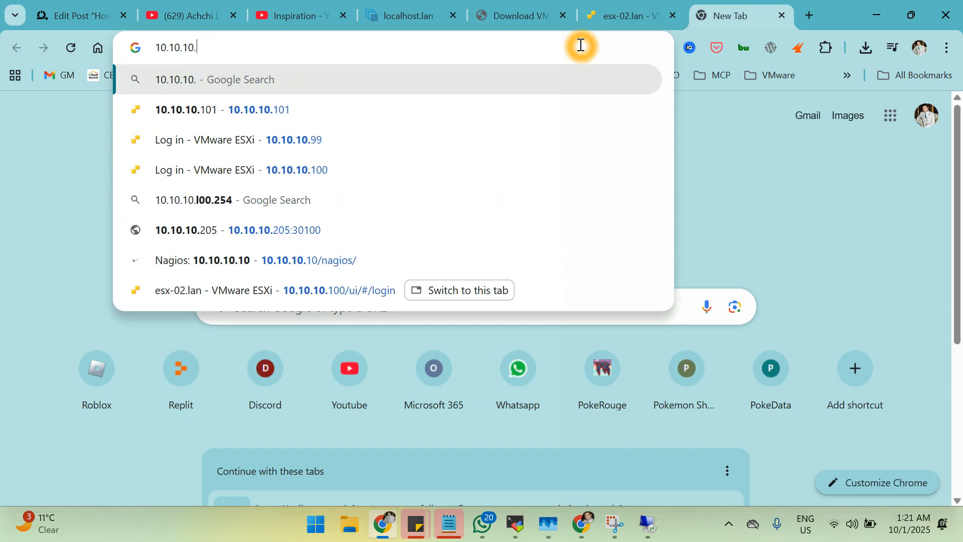
{"action": "type", "text": "99"}
{"action": "key", "text": "Return"}
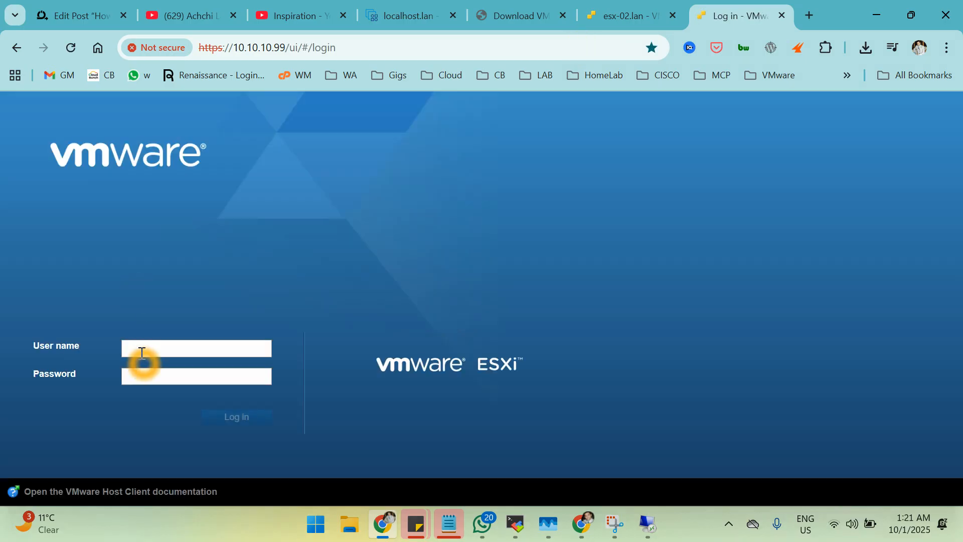
Log in to the ESXi host as root with the account password.
{"action": "left_click", "coordinate": [141, 352]}
{"action": "type", "text": "root"}
{"action": "key", "text": "Tab"}
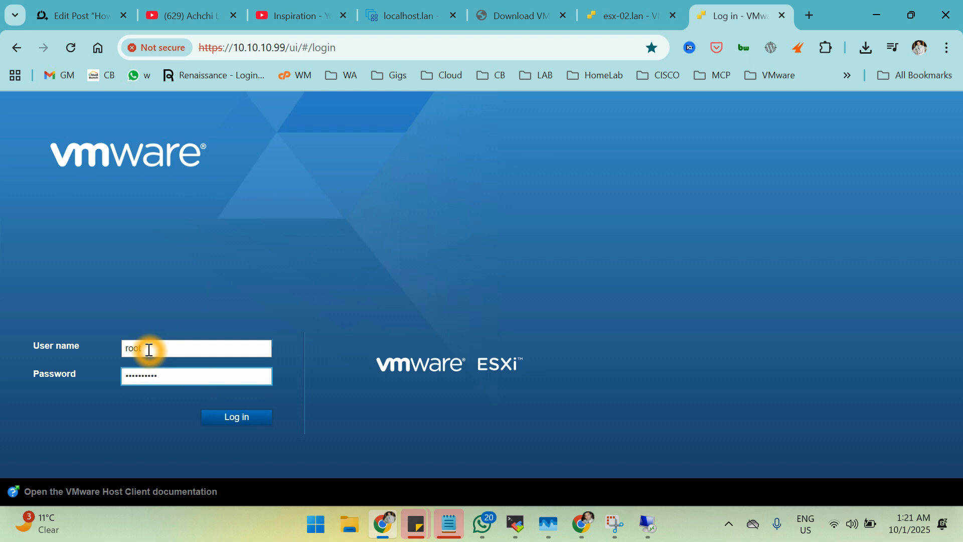
{"action": "key", "text": "Return"}
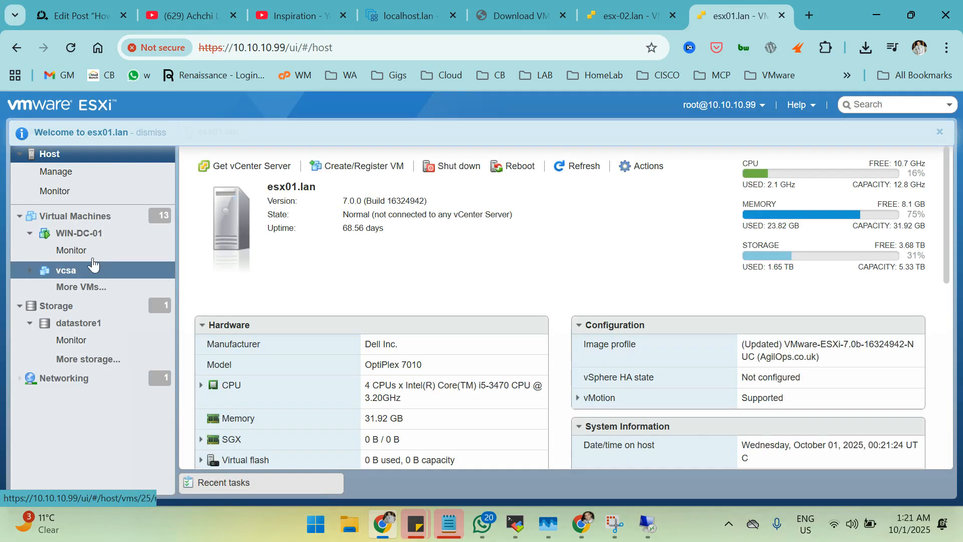
Uncheck Connect on WIN-DC-01's Network Adapter 1 in Edit settings and save.
{"action": "right_click", "coordinate": [89, 236]}
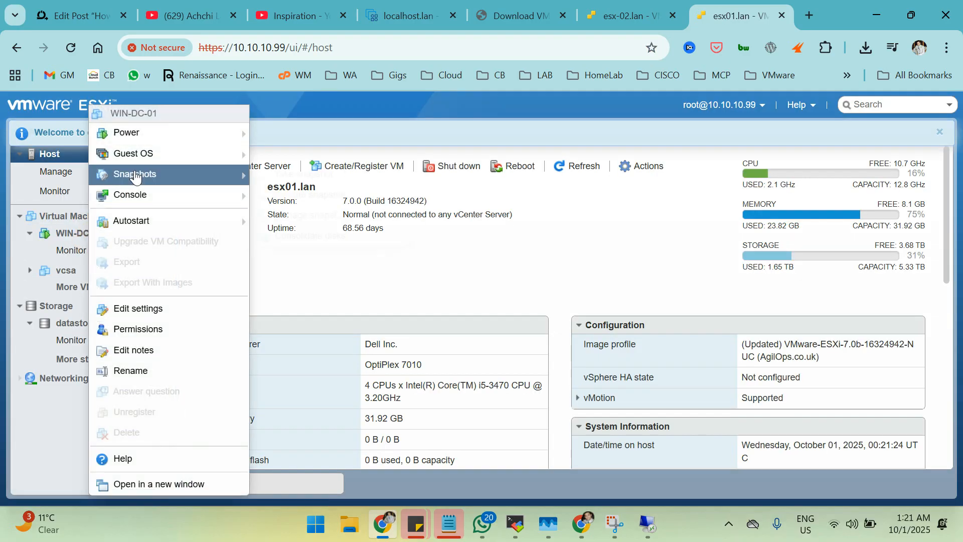
{"action": "mouse_move", "coordinate": [135, 133]}
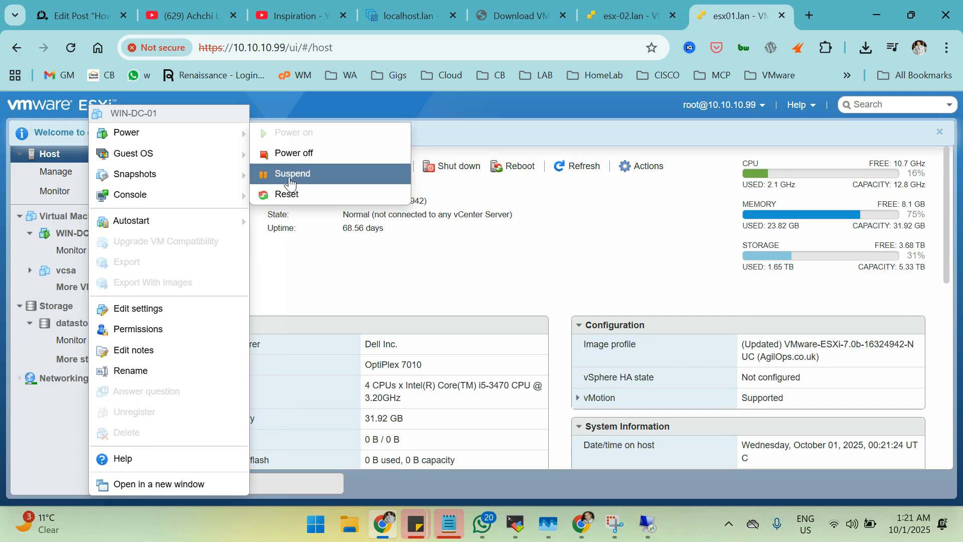
{"action": "mouse_move", "coordinate": [191, 195]}
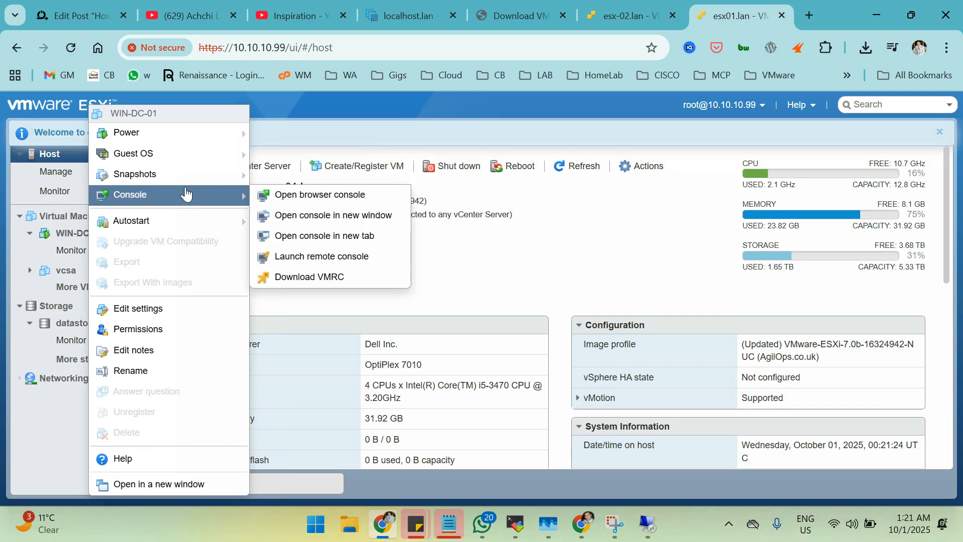
{"action": "mouse_move", "coordinate": [149, 217]}
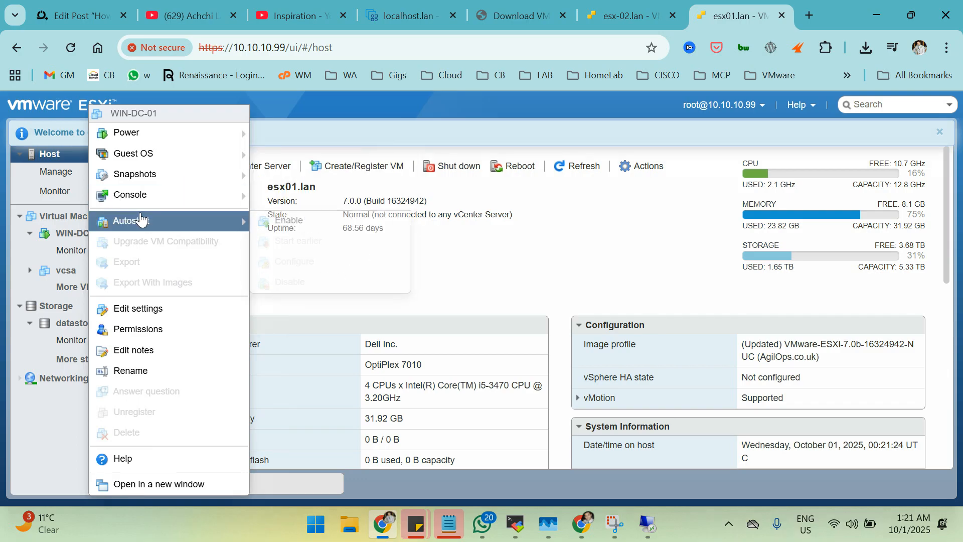
{"action": "left_click", "coordinate": [147, 316]}
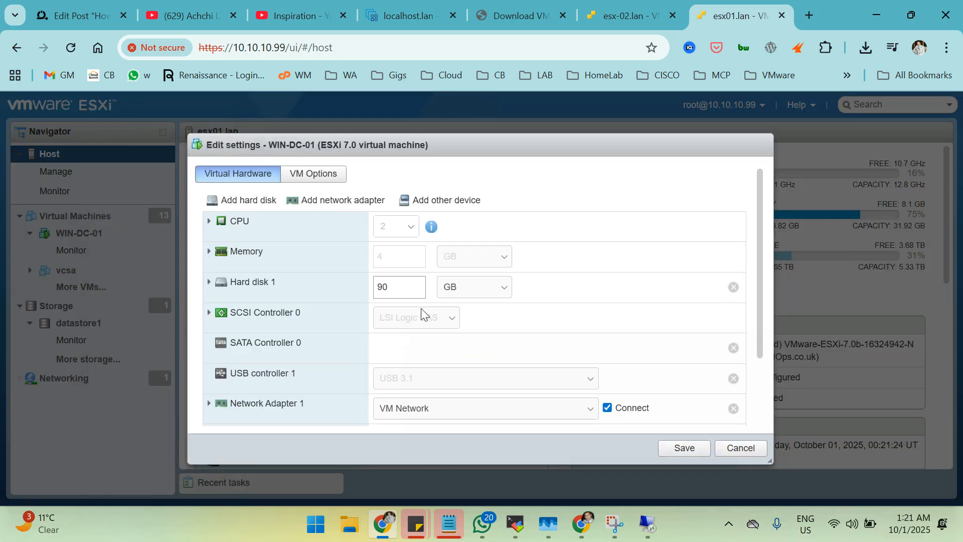
{"action": "left_click", "coordinate": [635, 410]}
{"action": "left_click", "coordinate": [687, 448]}
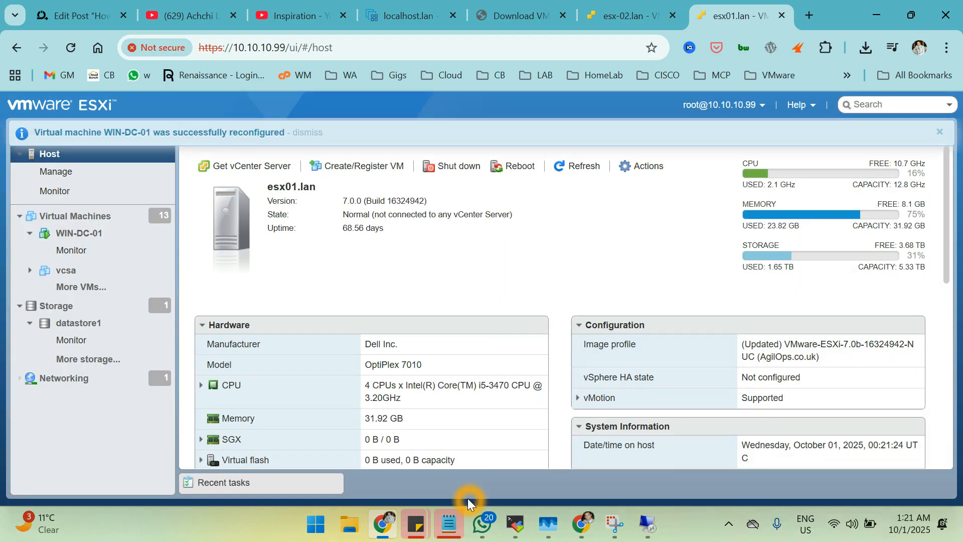
Cancel the failed reconnect to the 10.10.10.253 remote session.
{"action": "mouse_move", "coordinate": [645, 529]}
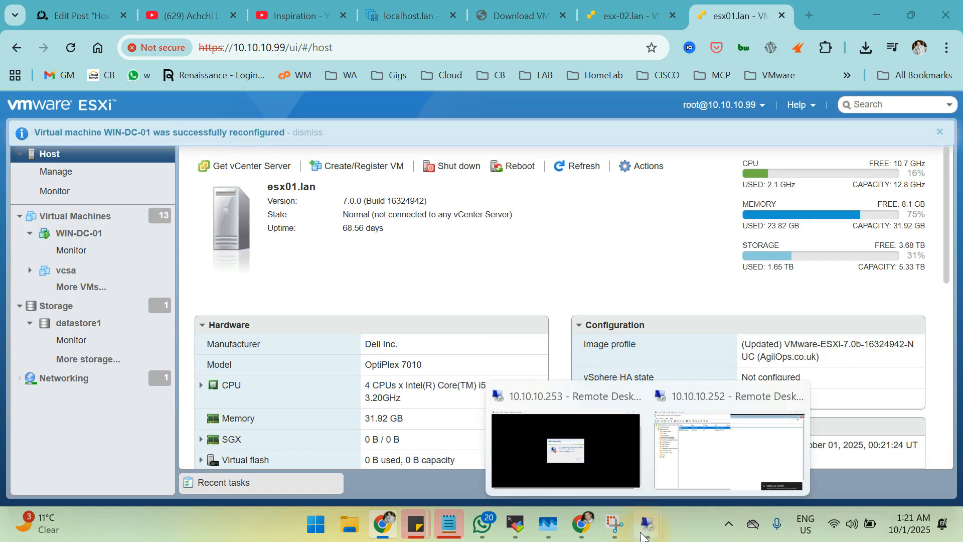
{"action": "left_click", "coordinate": [699, 462]}
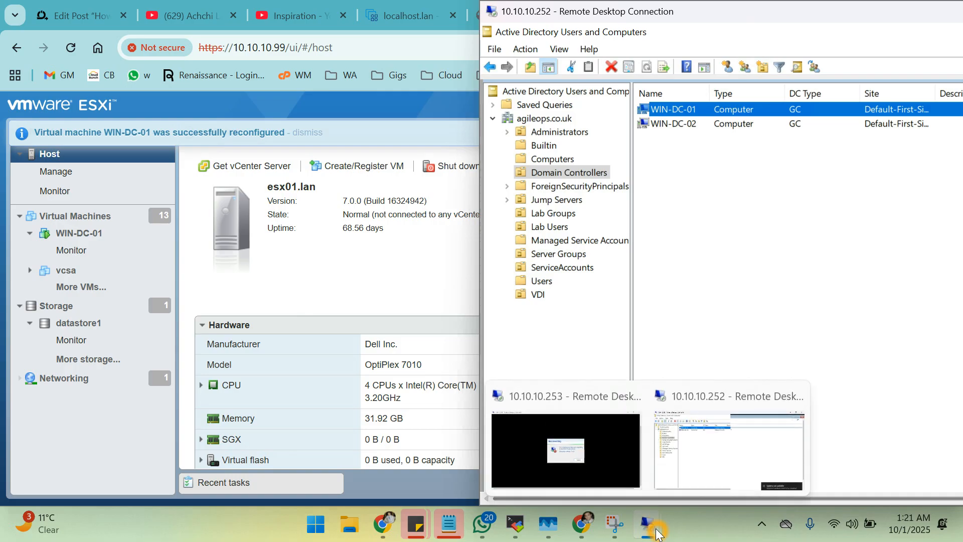
{"action": "mouse_move", "coordinate": [599, 456]}
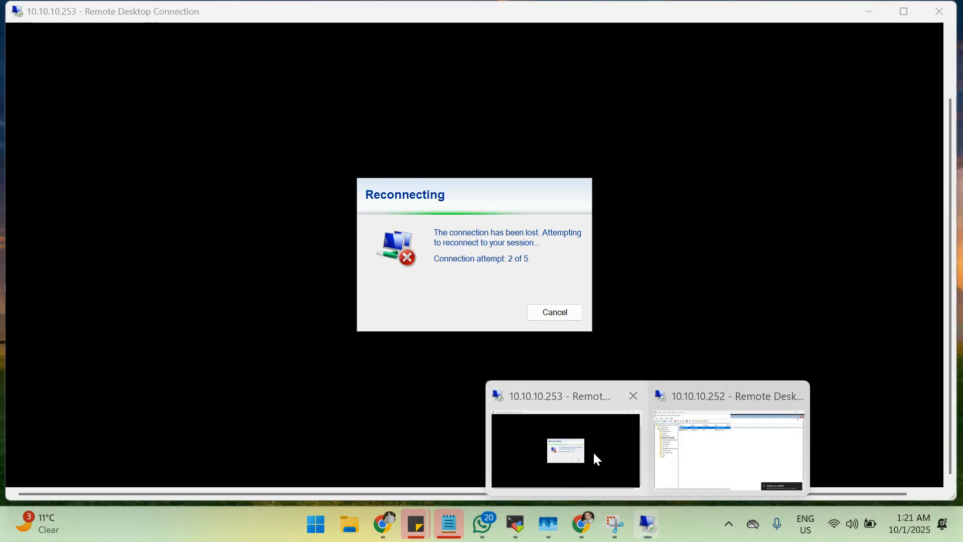
{"action": "left_click", "coordinate": [592, 450]}
{"action": "left_click", "coordinate": [553, 312]}
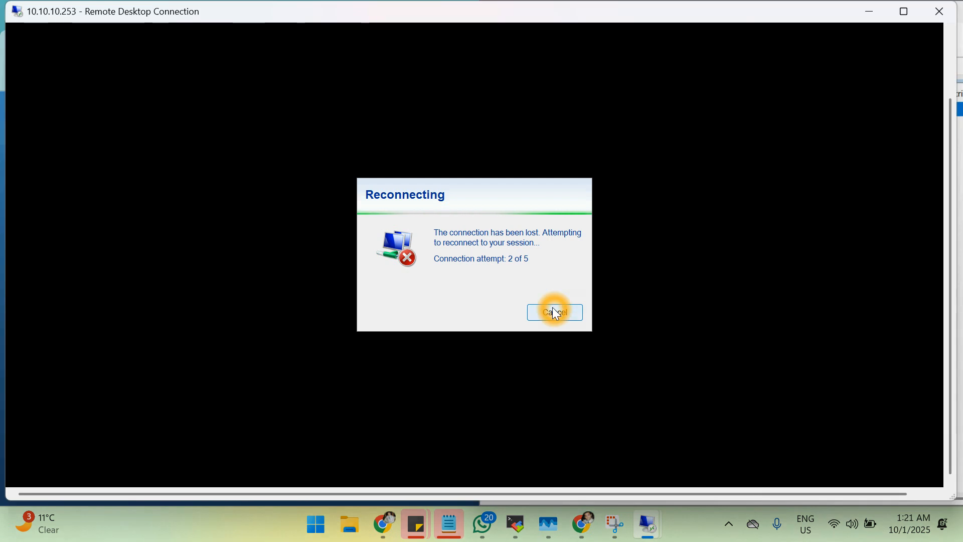
Launch Remote Desktop Connection with mstsc and connect to 10.10.10.251.
{"action": "key", "text": "super+r"}
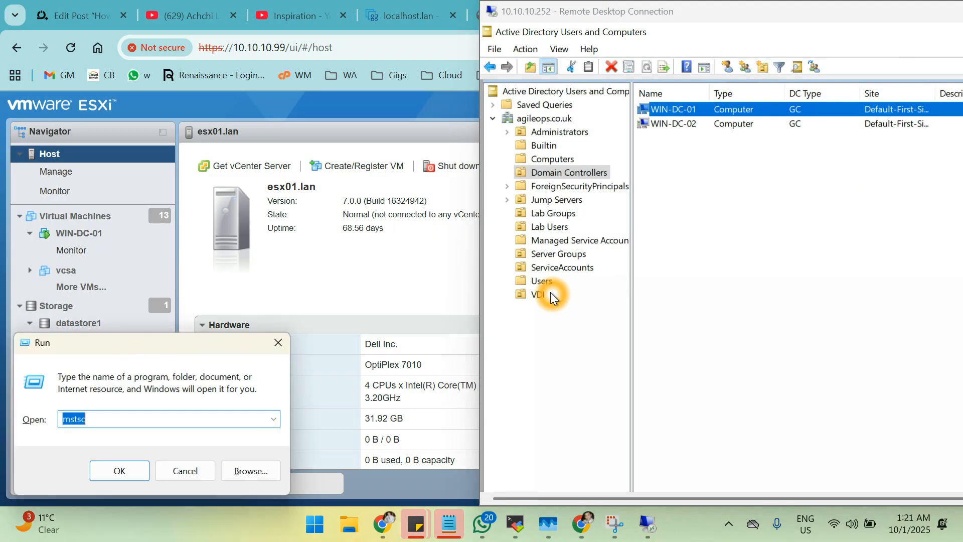
{"action": "left_click", "coordinate": [131, 467]}
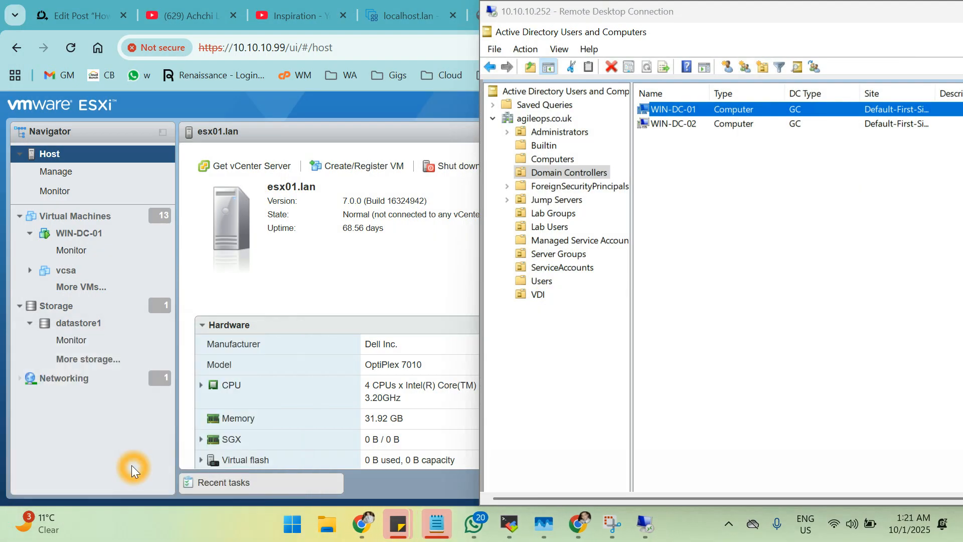
{"action": "left_click", "coordinate": [522, 246]}
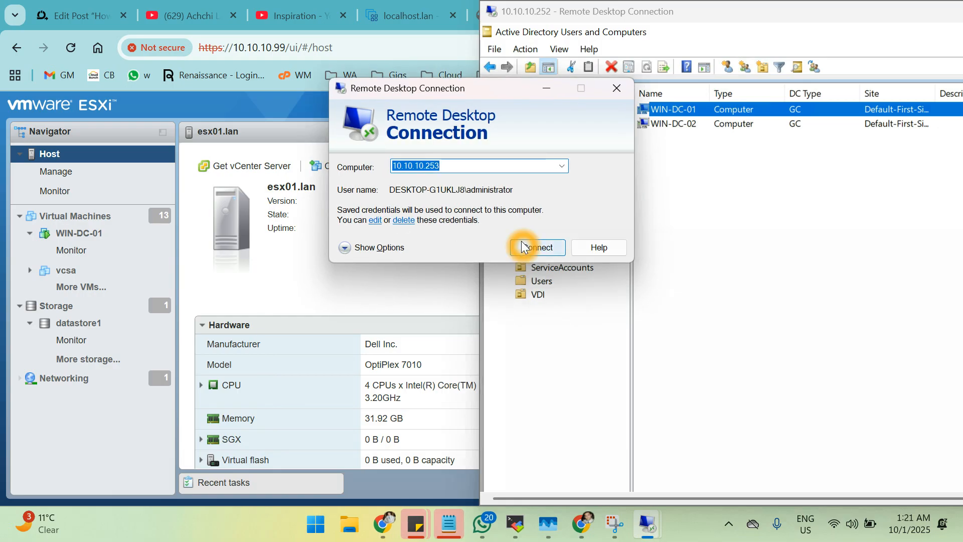
{"action": "key", "text": "Down"}
{"action": "key", "text": "Down"}
{"action": "key", "text": "Down"}
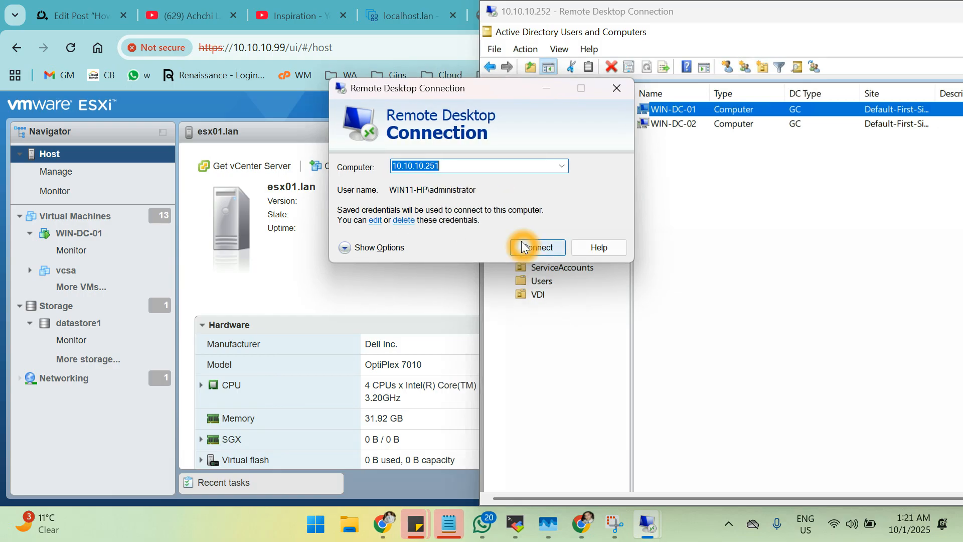
{"action": "left_click", "coordinate": [522, 246]}
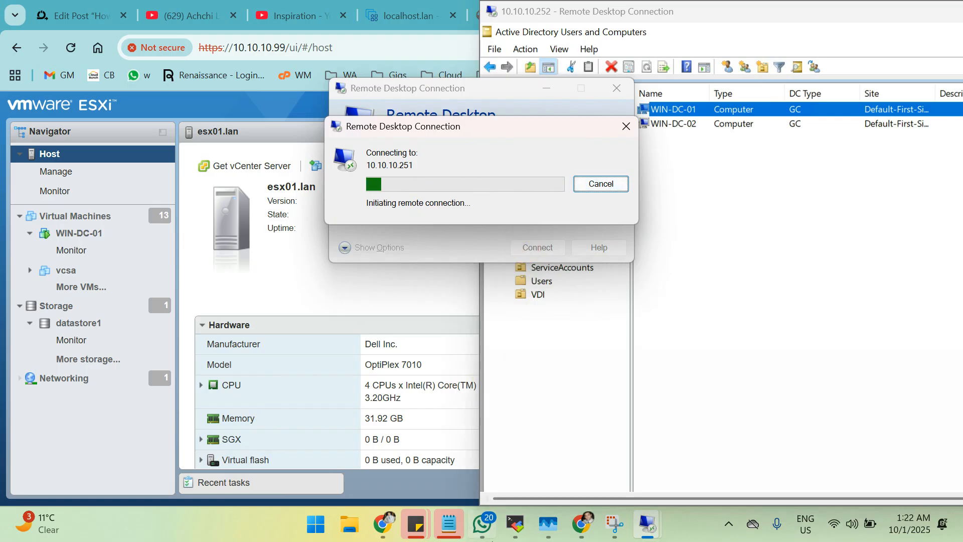
Open the DC-WIN-01 virtual machine's console on ESXi host 10.10.10.110.
{"action": "left_click", "coordinate": [413, 19]}
{"action": "left_click", "coordinate": [101, 238]}
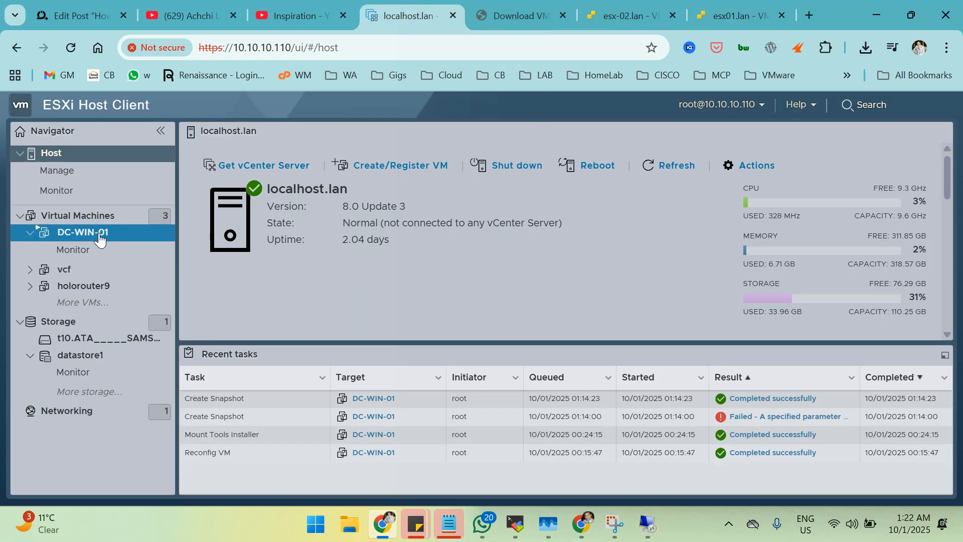
{"action": "left_click", "coordinate": [100, 240]}
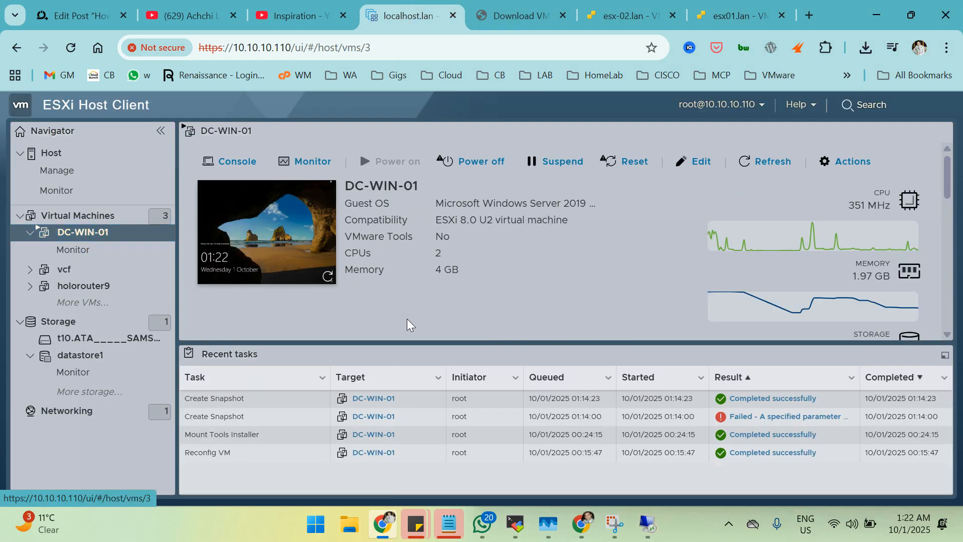
{"action": "left_click", "coordinate": [284, 251]}
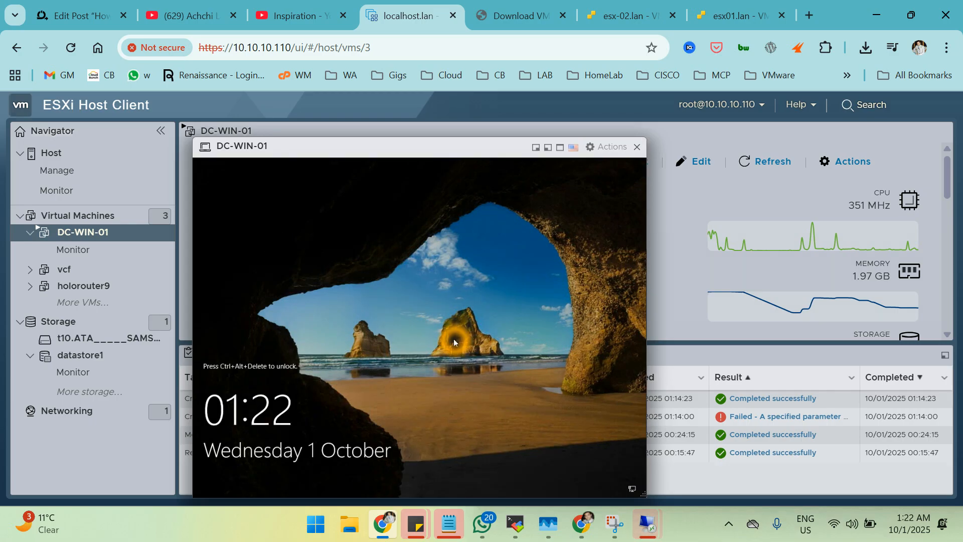
Send Ctrl-Alt-Delete via Guest OS > Send keys and sign in as Administrator with the password.
{"action": "left_click", "coordinate": [610, 146]}
{"action": "mouse_move", "coordinate": [624, 180]}
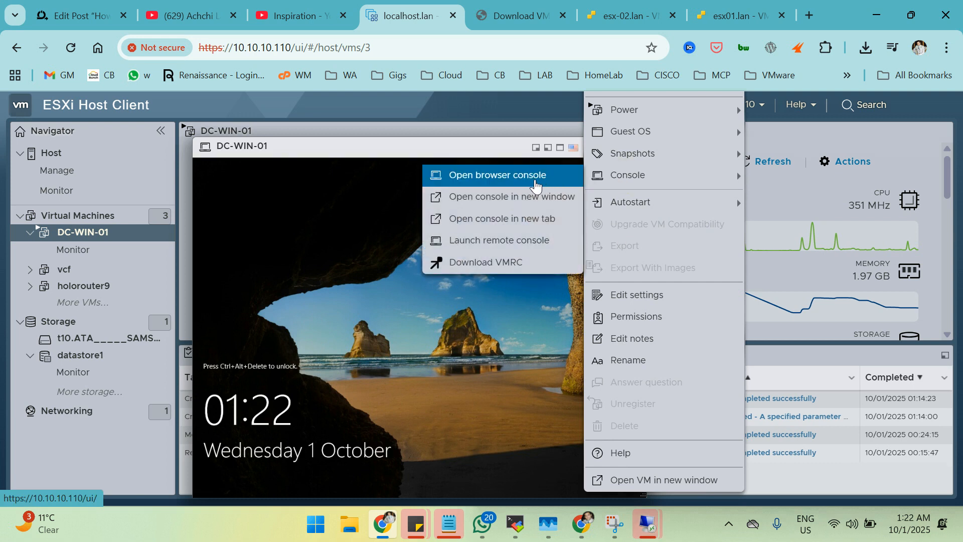
{"action": "left_click", "coordinate": [607, 130]}
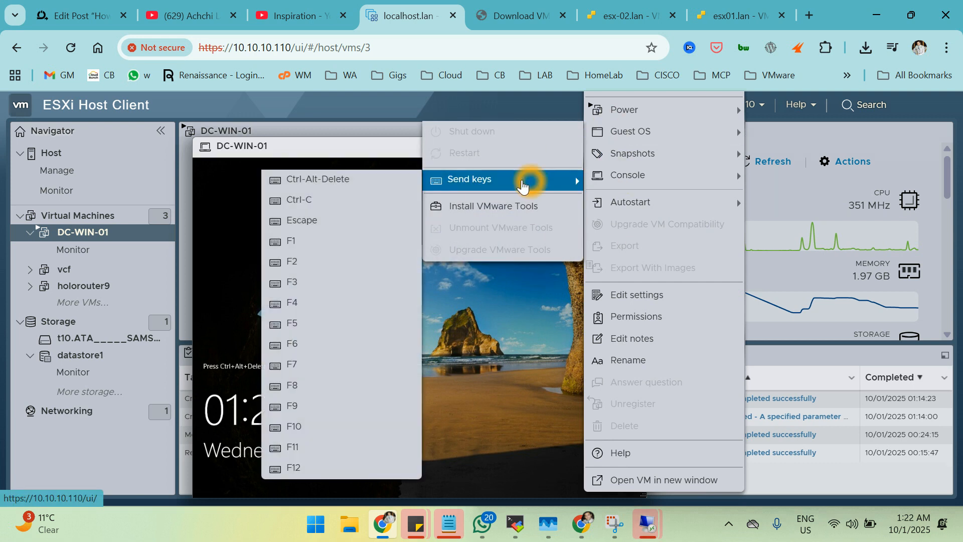
{"action": "mouse_move", "coordinate": [631, 153]}
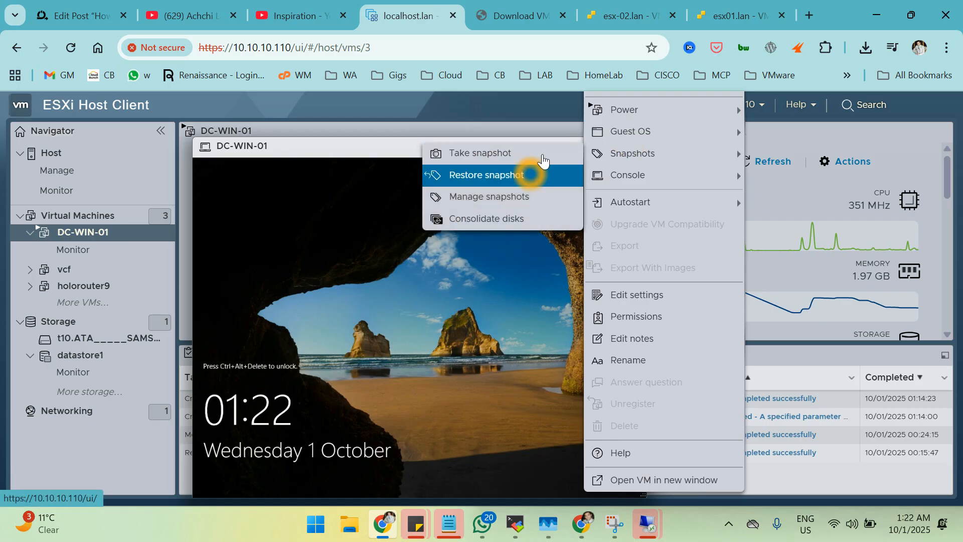
{"action": "left_click", "coordinate": [600, 131]}
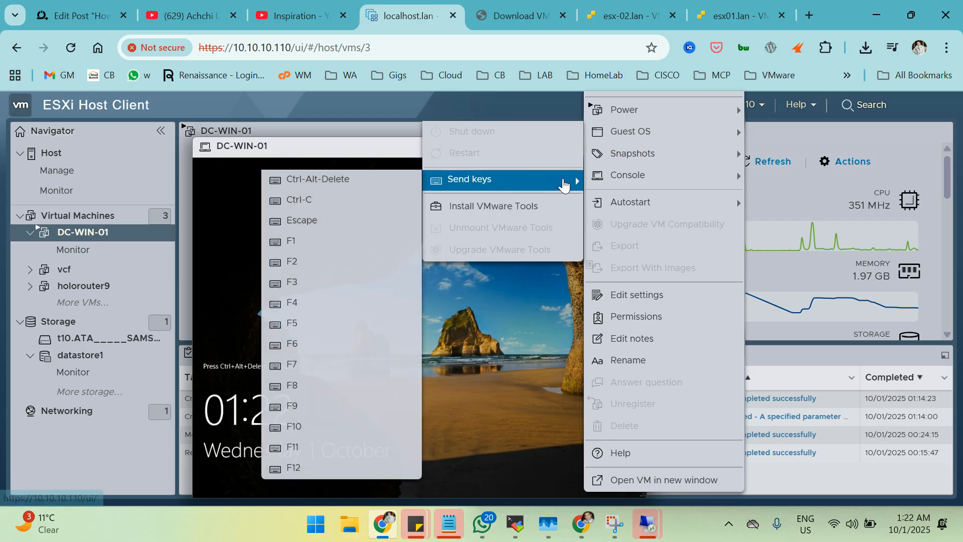
{"action": "left_click", "coordinate": [444, 183]}
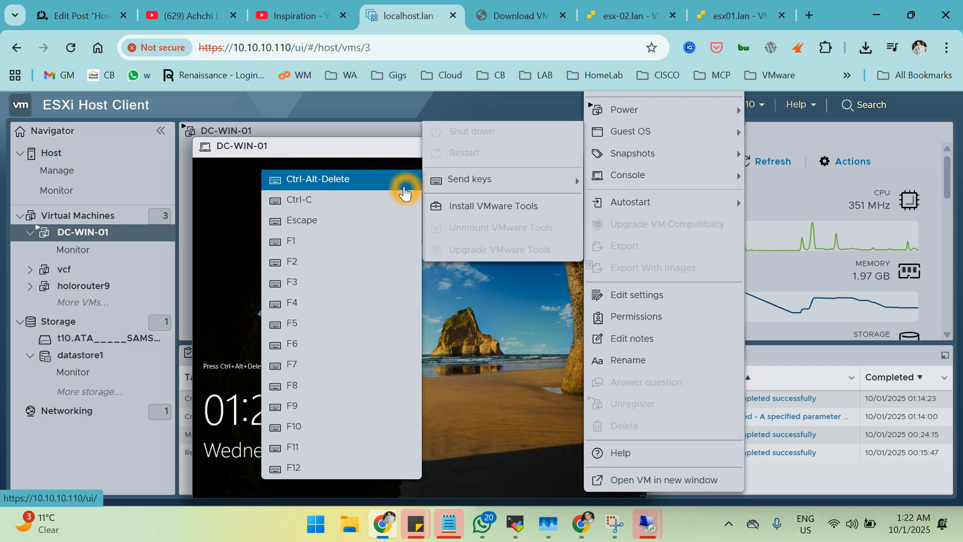
{"action": "left_click", "coordinate": [402, 182]}
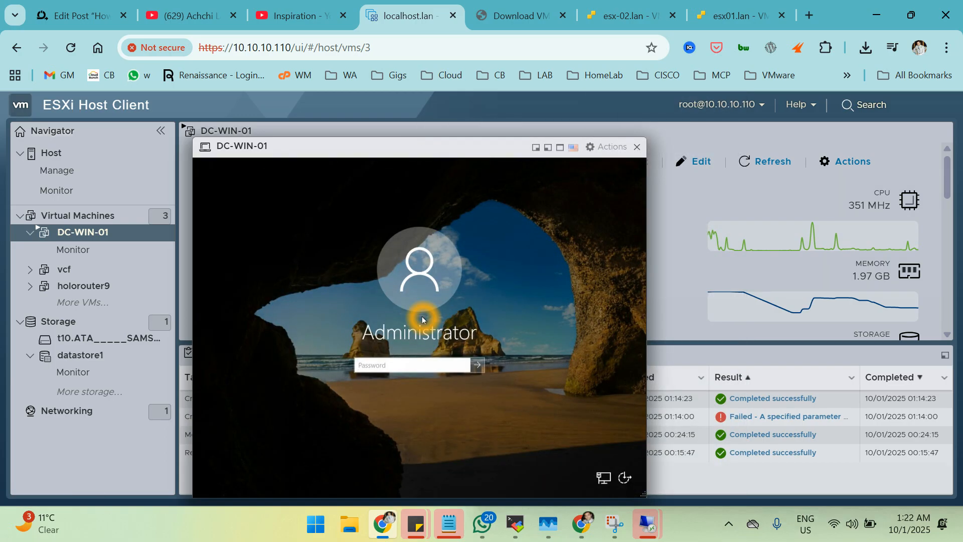
{"action": "left_click", "coordinate": [397, 369]}
{"action": "type", "text": "P"}
{"action": "key", "text": "Return"}
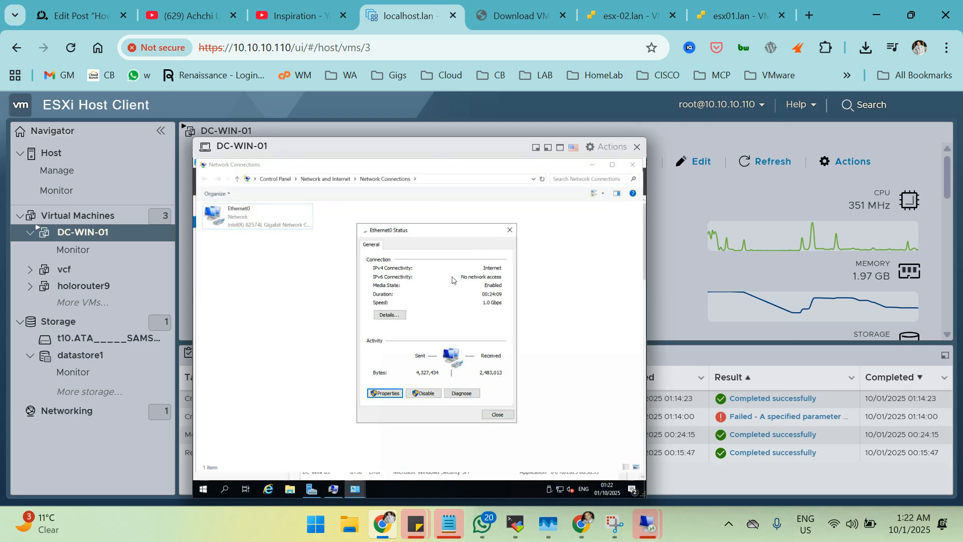
Check Ethernet0's connection details to confirm IPv4 address 10.10.10.251, then close the status windows.
{"action": "left_click", "coordinate": [495, 416]}
{"action": "double_click", "coordinate": [254, 227]}
{"action": "left_click", "coordinate": [381, 326]}
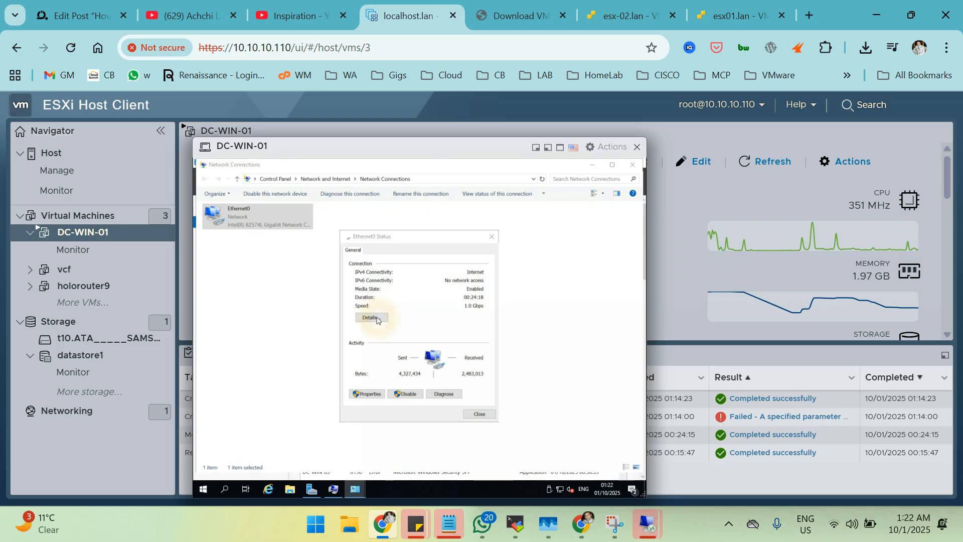
{"action": "left_click", "coordinate": [423, 313]}
{"action": "left_click", "coordinate": [447, 317]}
{"action": "left_click", "coordinate": [462, 326]}
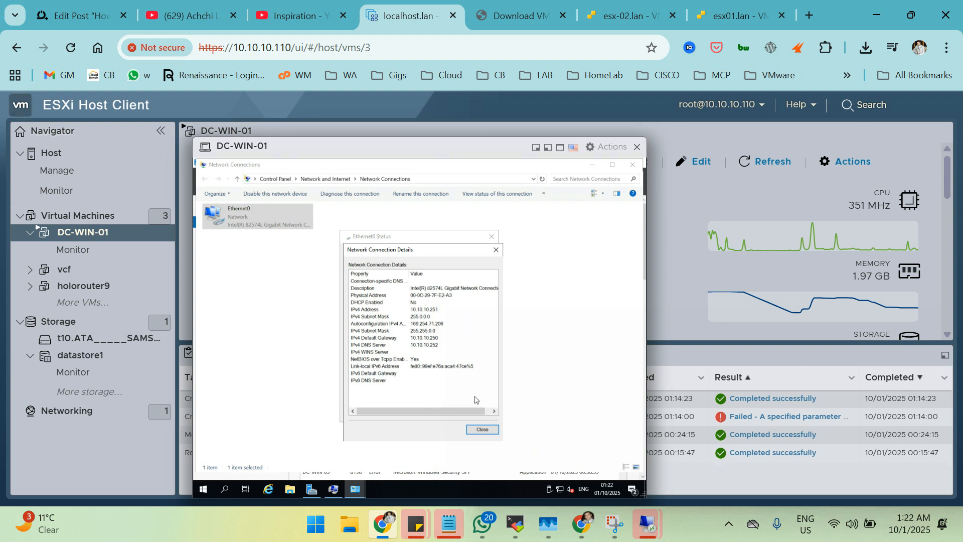
{"action": "left_click", "coordinate": [477, 438]}
{"action": "left_click", "coordinate": [477, 434]}
{"action": "left_click", "coordinate": [490, 435]}
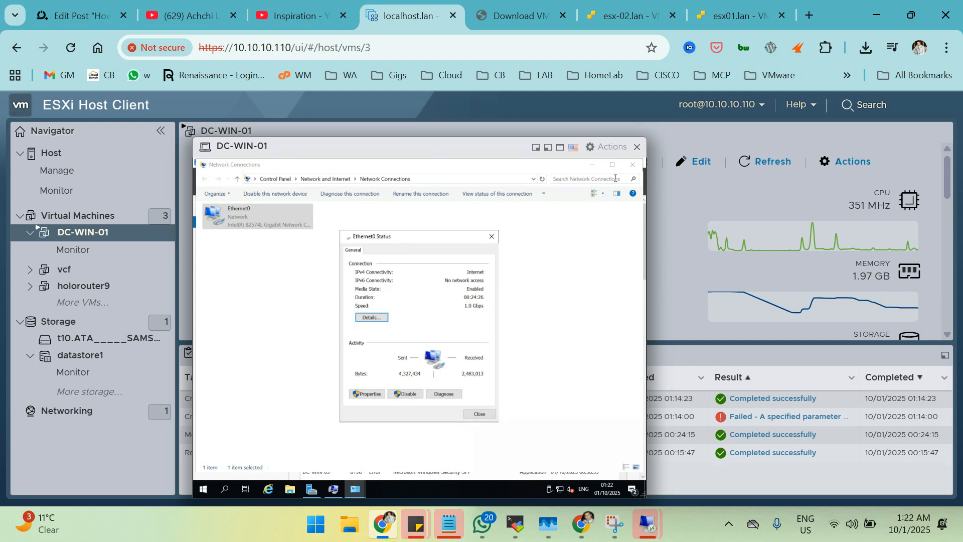
{"action": "left_click", "coordinate": [490, 370]}
{"action": "left_click", "coordinate": [481, 414]}
Close Network Connections and System Properties, then choose Restart Now to apply the rename.
{"action": "left_click", "coordinate": [631, 164]}
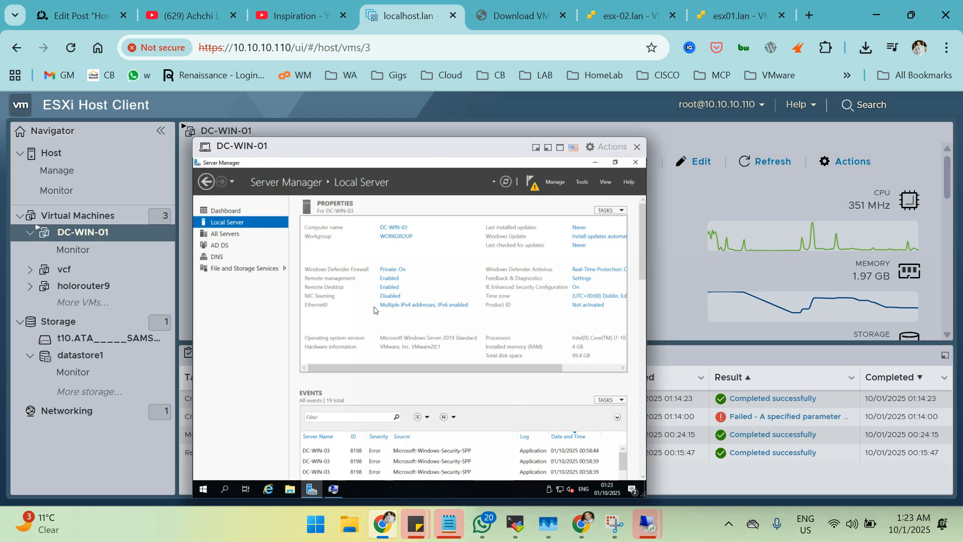
{"action": "left_click", "coordinate": [594, 164]}
{"action": "left_click", "coordinate": [319, 407]}
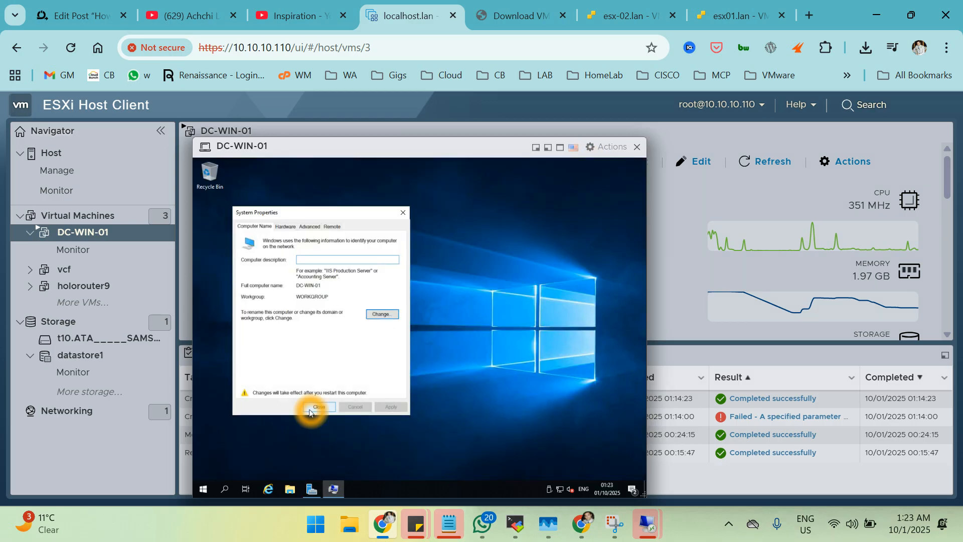
{"action": "left_click", "coordinate": [420, 334]}
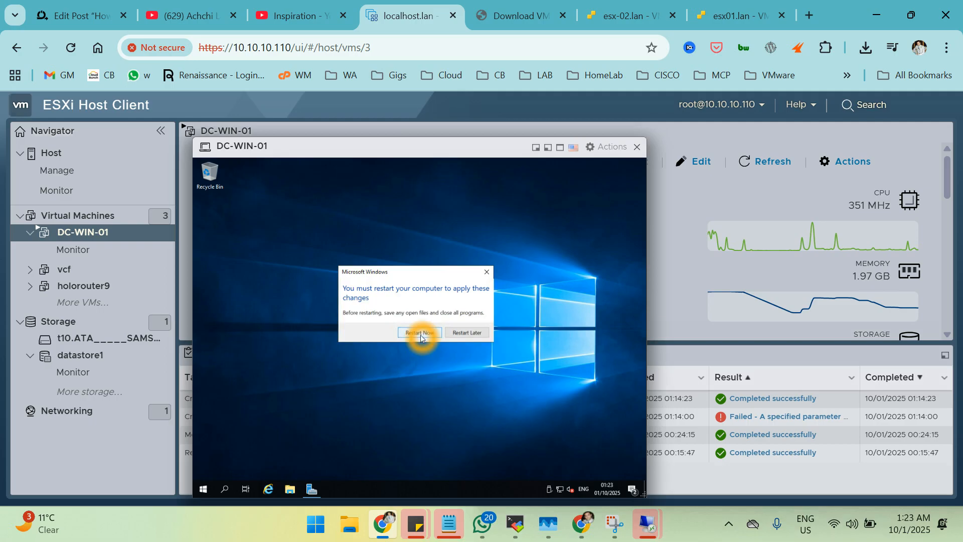
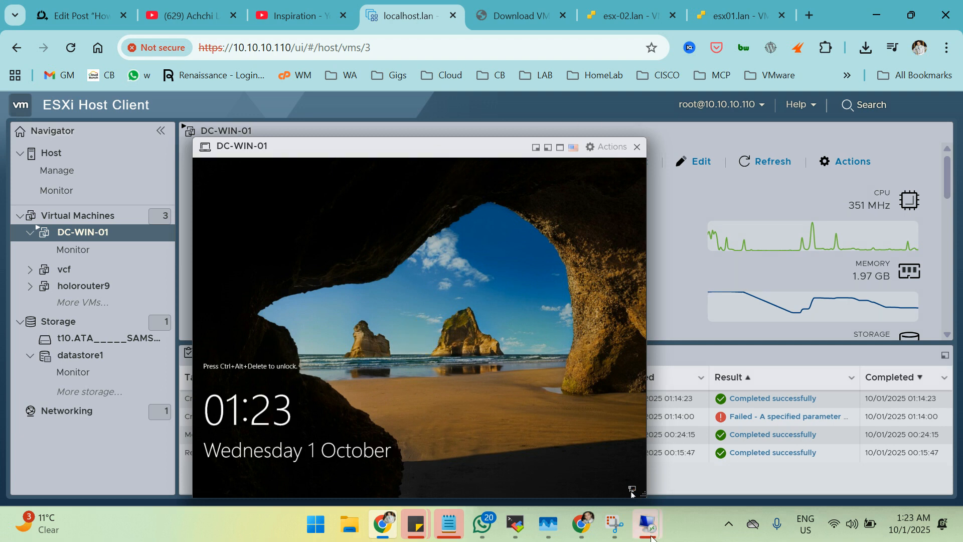
Copy the first ntdsutil command and the Petri guide's web address from the local browser.
{"action": "mouse_move", "coordinate": [664, 538]}
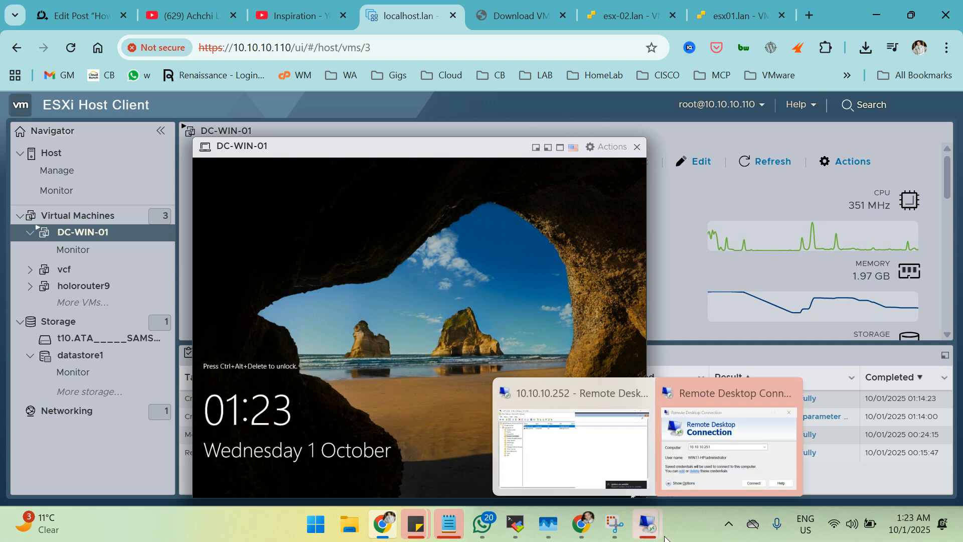
{"action": "left_click", "coordinate": [579, 531]}
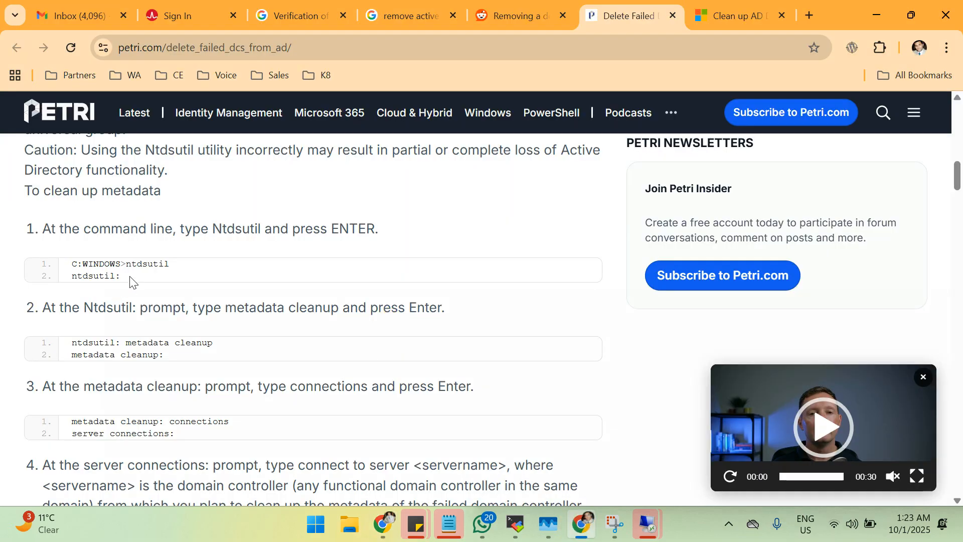
{"action": "left_click", "coordinate": [535, 275]}
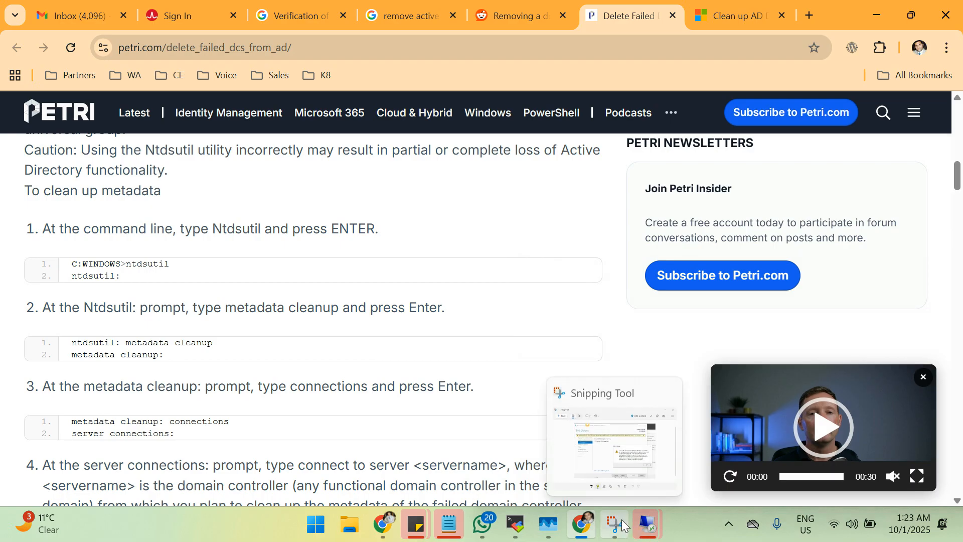
{"action": "mouse_move", "coordinate": [634, 539]}
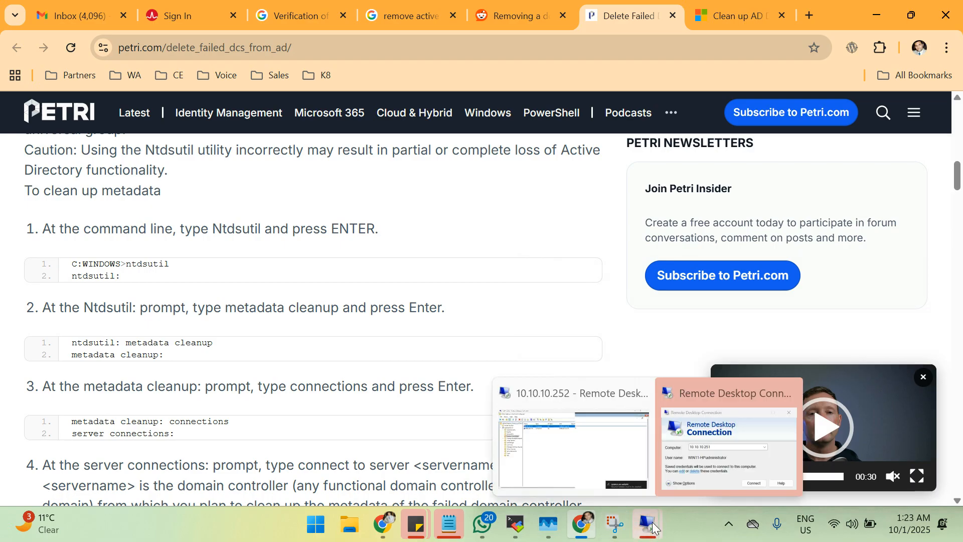
{"action": "left_click", "coordinate": [654, 515]}
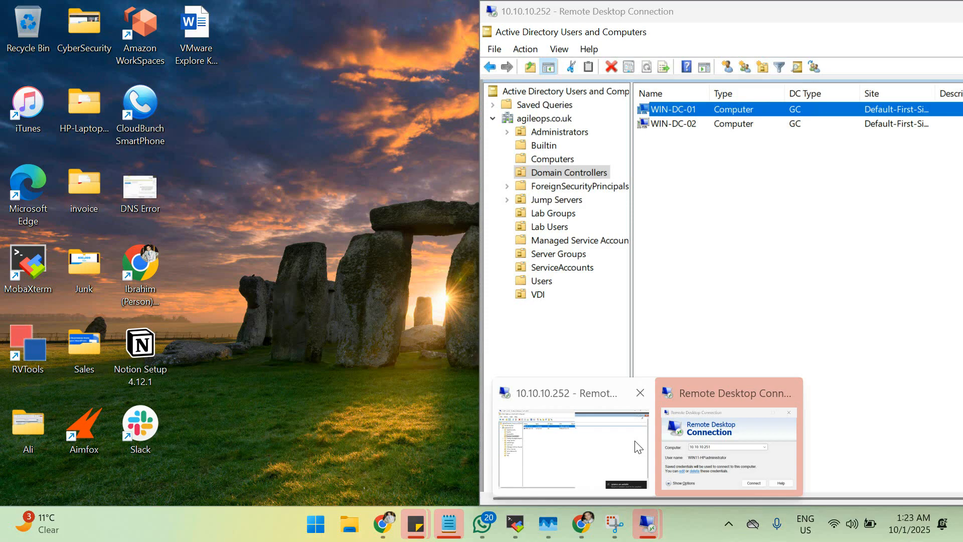
{"action": "left_click", "coordinate": [634, 440]}
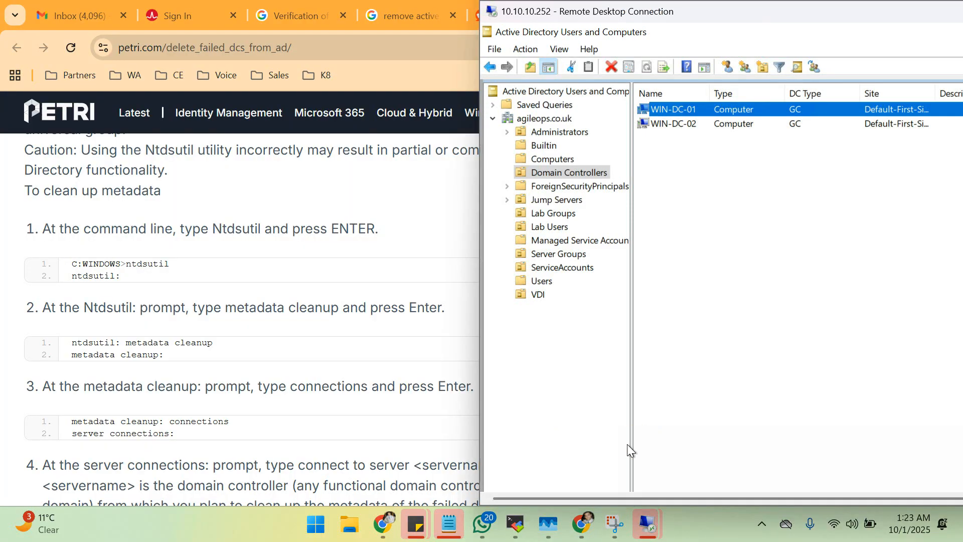
{"action": "left_click", "coordinate": [733, 450]}
{"action": "left_click_drag", "start_coordinate": [734, 18], "coordinate": [733, 45]}
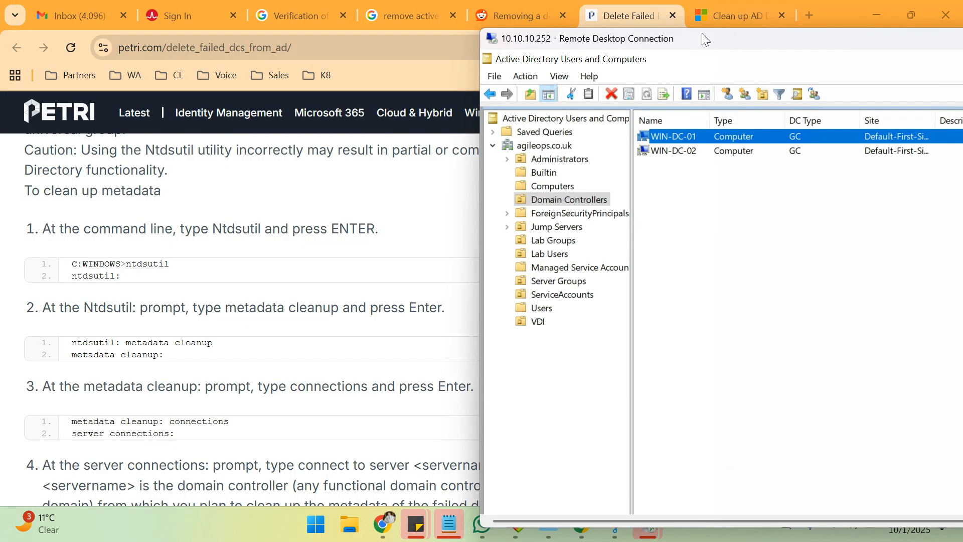
{"action": "left_click", "coordinate": [442, 48]}
{"action": "left_click", "coordinate": [442, 48]}
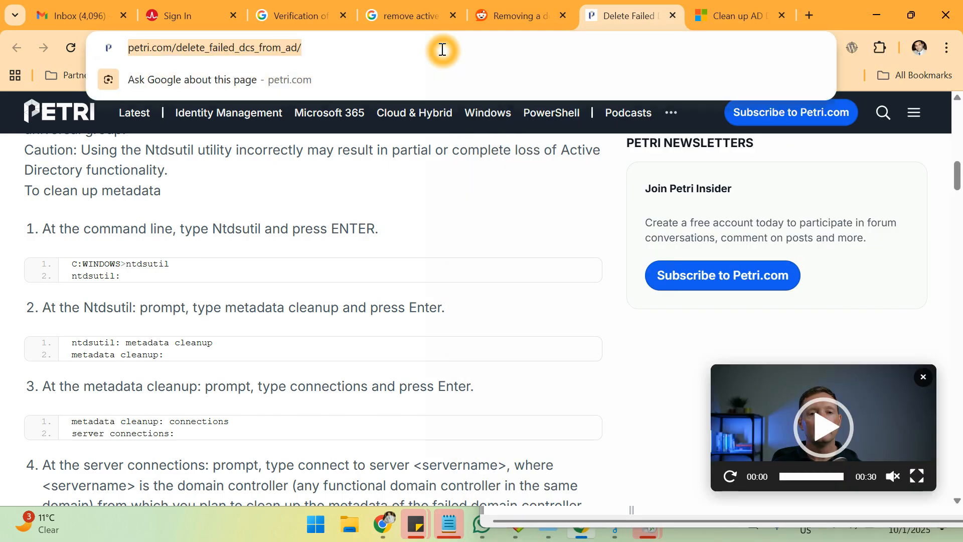
Bring the 10.10.10.252 session forward and make it fill the screen.
{"action": "left_click", "coordinate": [649, 534]}
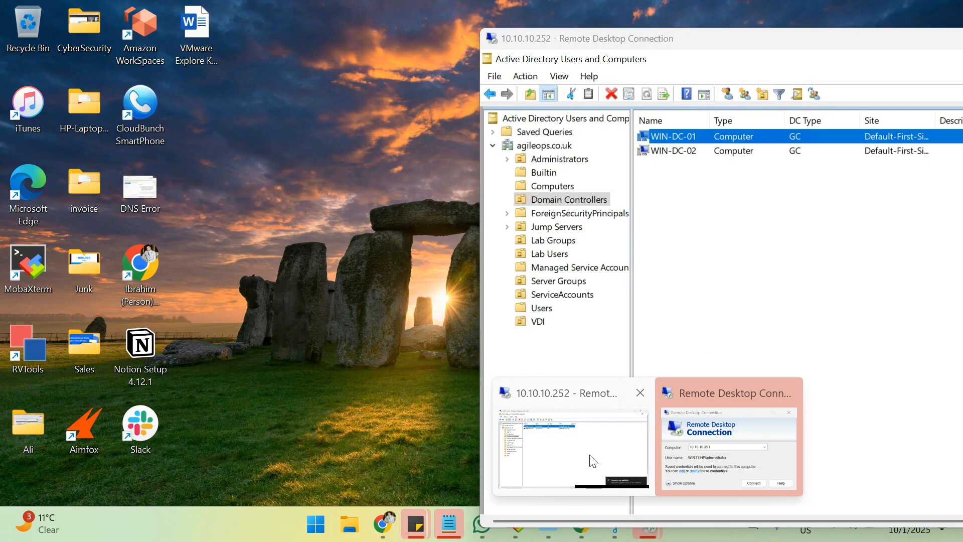
{"action": "left_click", "coordinate": [591, 458]}
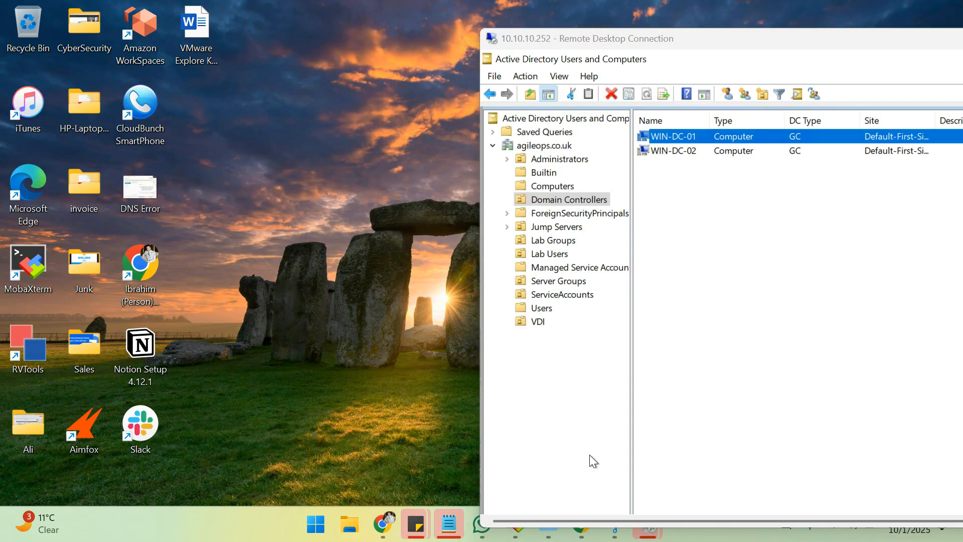
{"action": "double_click", "coordinate": [674, 41]}
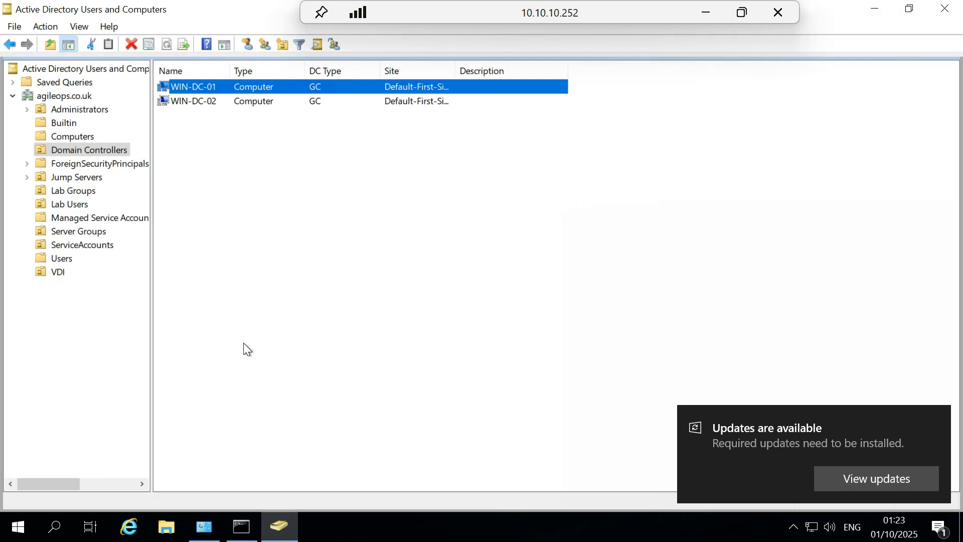
Launch Internet Explorer on the server and load the pasted Petri guide address.
{"action": "left_click", "coordinate": [132, 525]}
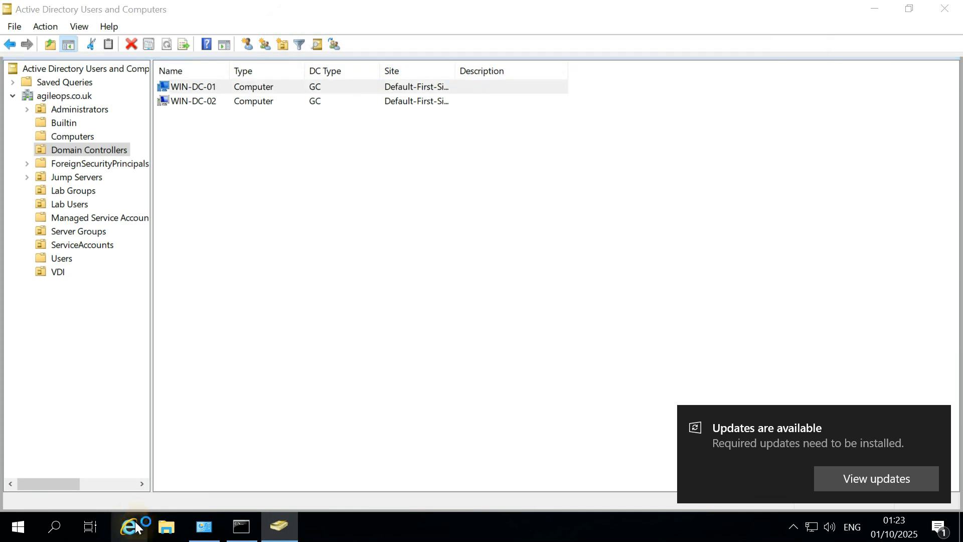
{"action": "left_click", "coordinate": [295, 241]}
{"action": "left_click", "coordinate": [399, 256]}
{"action": "left_click", "coordinate": [294, 81]}
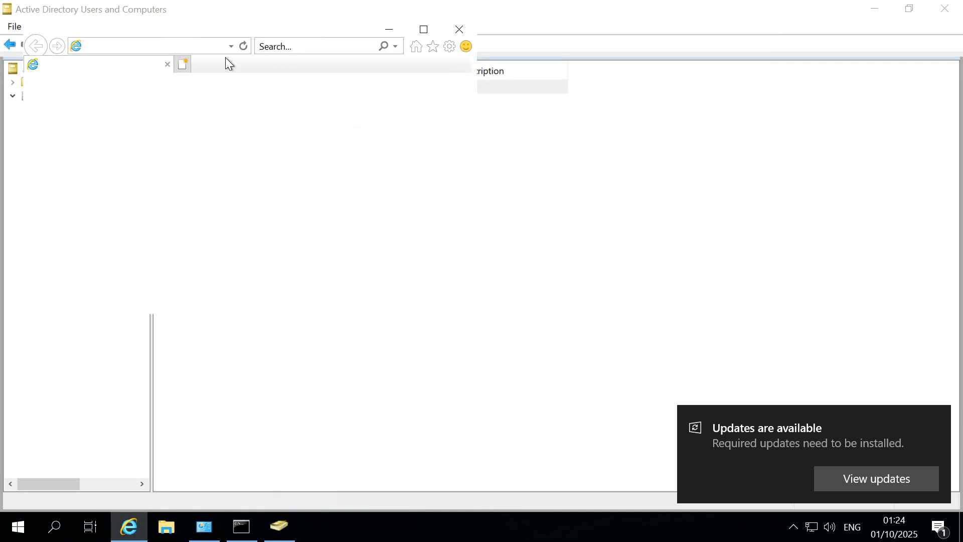
{"action": "left_click", "coordinate": [192, 46]}
{"action": "left_click", "coordinate": [192, 45]}
{"action": "left_click", "coordinate": [352, 29]}
{"action": "left_click", "coordinate": [364, 27]}
{"action": "left_click_drag", "start_coordinate": [362, 26], "coordinate": [446, 188]}
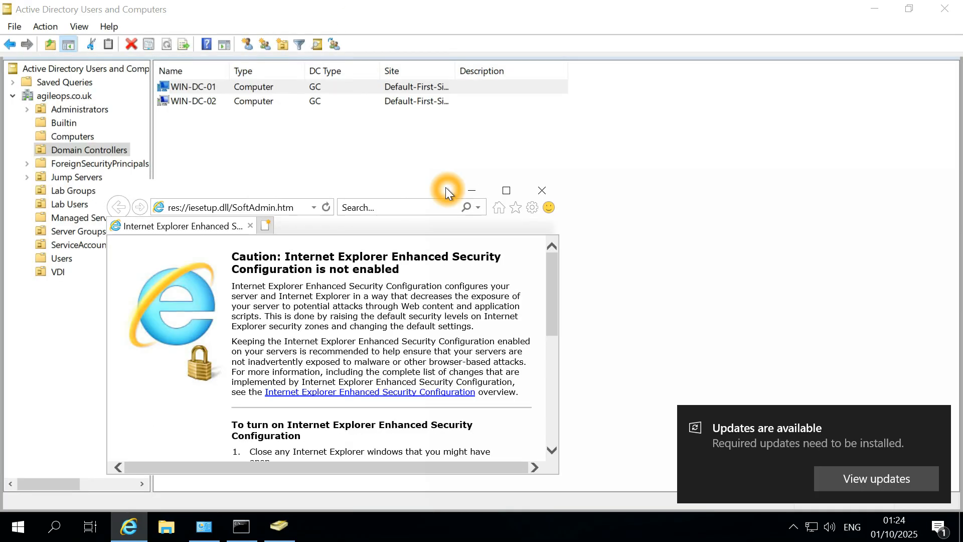
{"action": "left_click", "coordinate": [304, 207]}
{"action": "key", "text": "ctrl+v"}
{"action": "key", "text": "Return"}
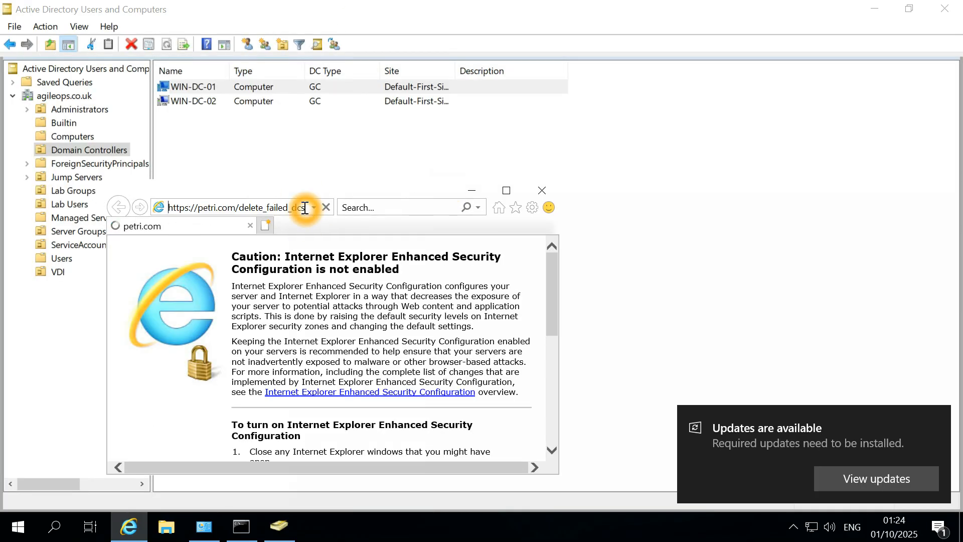
Maximize the browser, scroll to the cleanup steps and copy the first ntdsutil command block.
{"action": "left_click", "coordinate": [502, 191]}
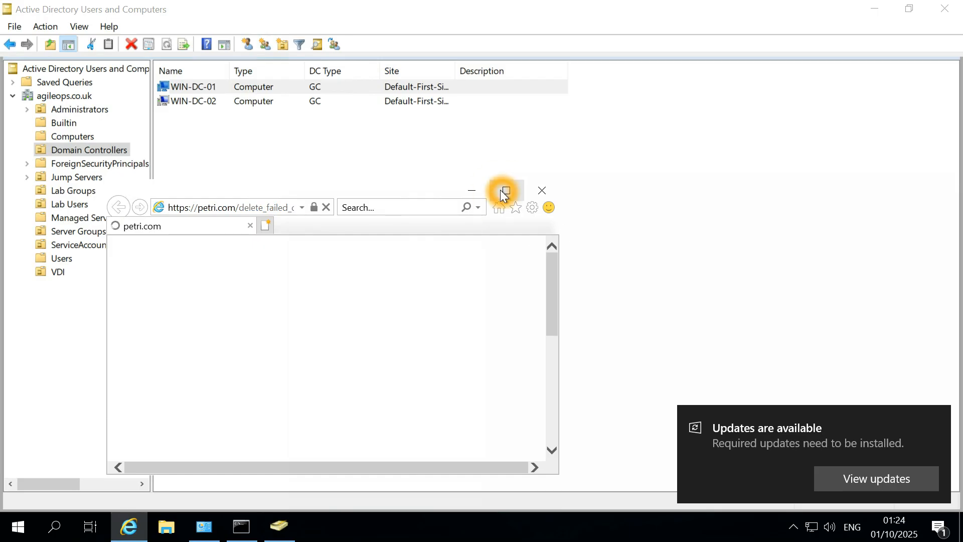
{"action": "left_click", "coordinate": [508, 193]}
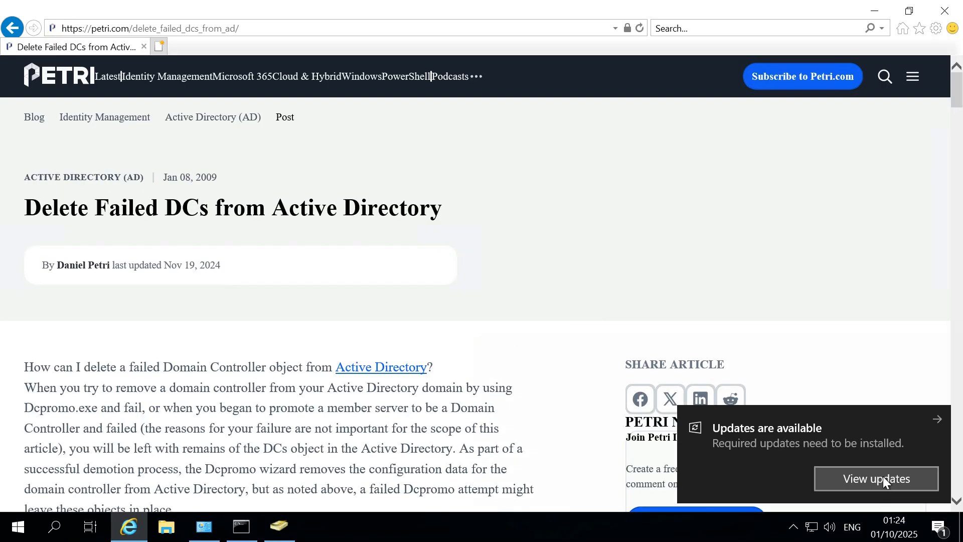
{"action": "left_click", "coordinate": [938, 422]}
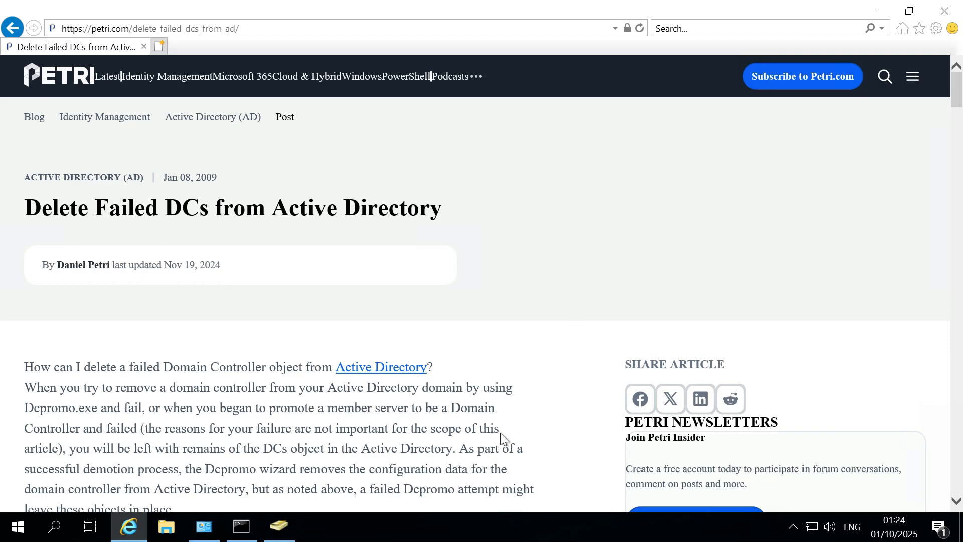
{"action": "scroll", "coordinate": [432, 417], "scroll_direction": "down", "scroll_amount": 7}
{"action": "scroll", "coordinate": [432, 417], "scroll_direction": "down", "scroll_amount": 5}
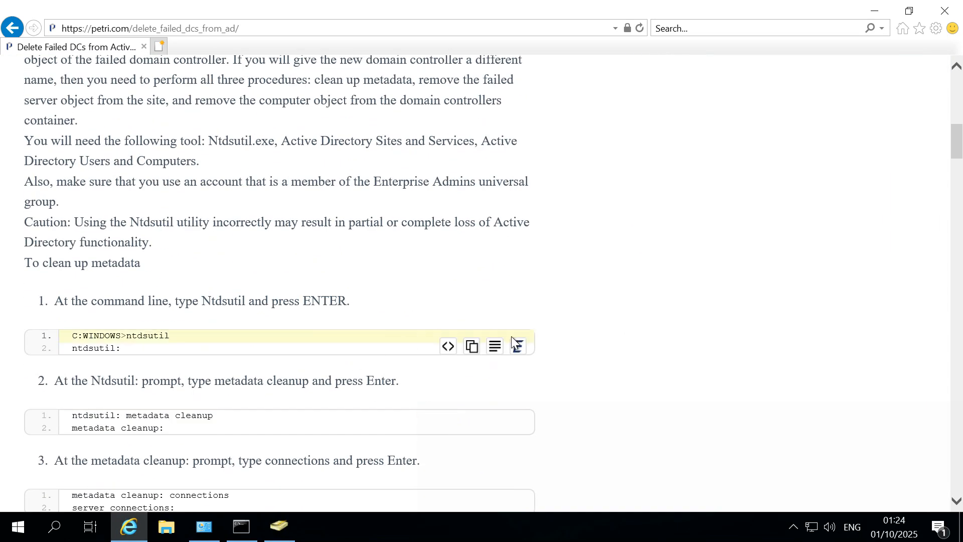
{"action": "left_click", "coordinate": [471, 346]}
{"action": "left_click", "coordinate": [340, 268]}
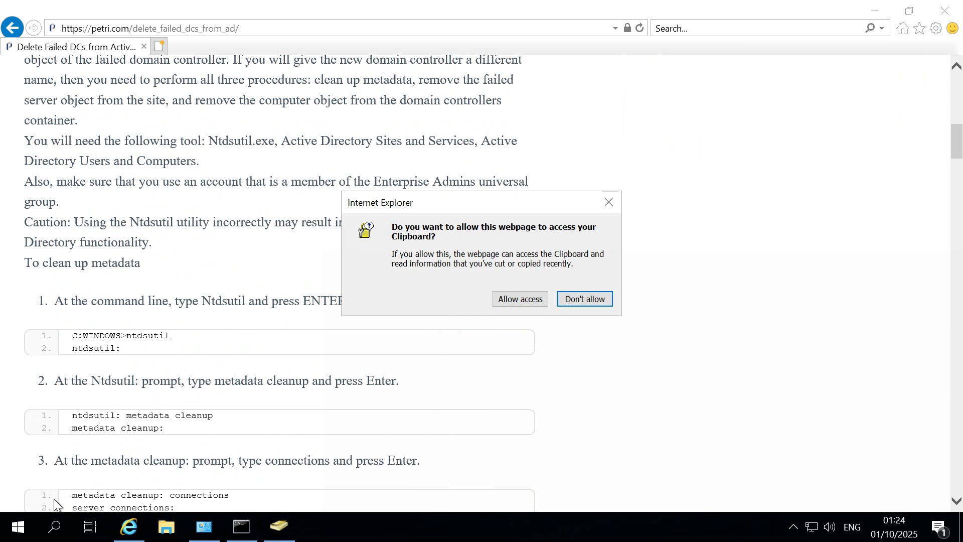
{"action": "left_click", "coordinate": [28, 521]}
Search for cmd and run Command Prompt as administrator, approving the UAC prompt.
{"action": "right_click", "coordinate": [28, 524]}
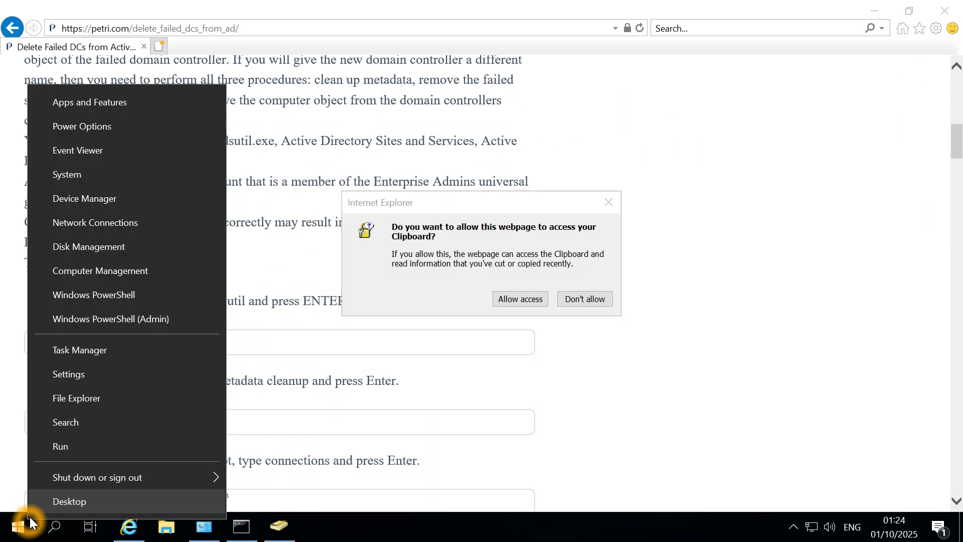
{"action": "left_click", "coordinate": [125, 318]}
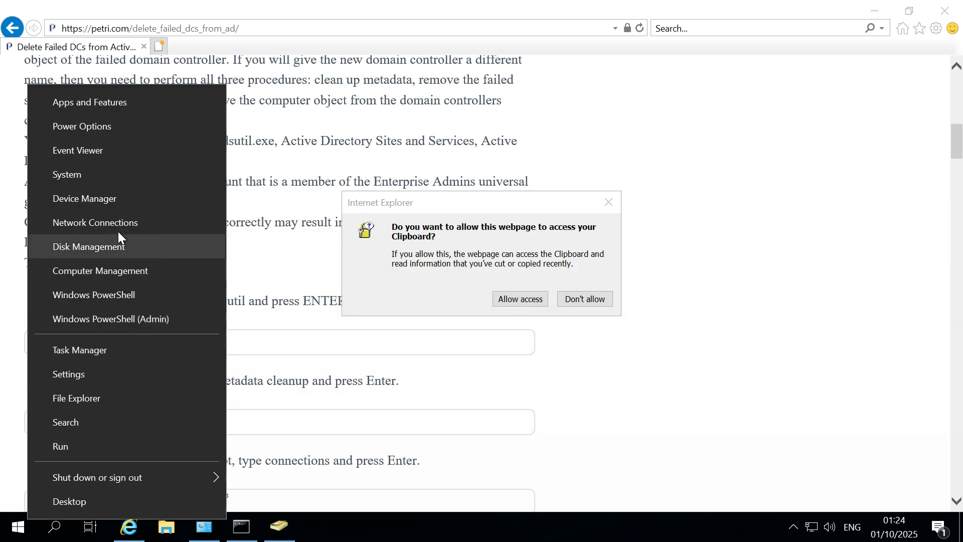
{"action": "key", "text": "super"}
{"action": "type", "text": "mc"}
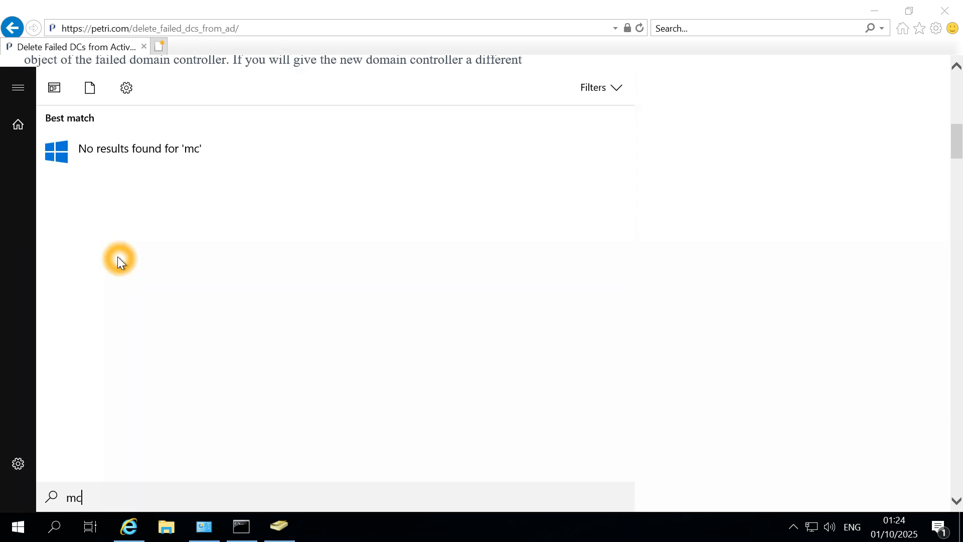
{"action": "key", "text": "BackSpace"}
{"action": "key", "text": "BackSpace"}
{"action": "type", "text": "cmd"}
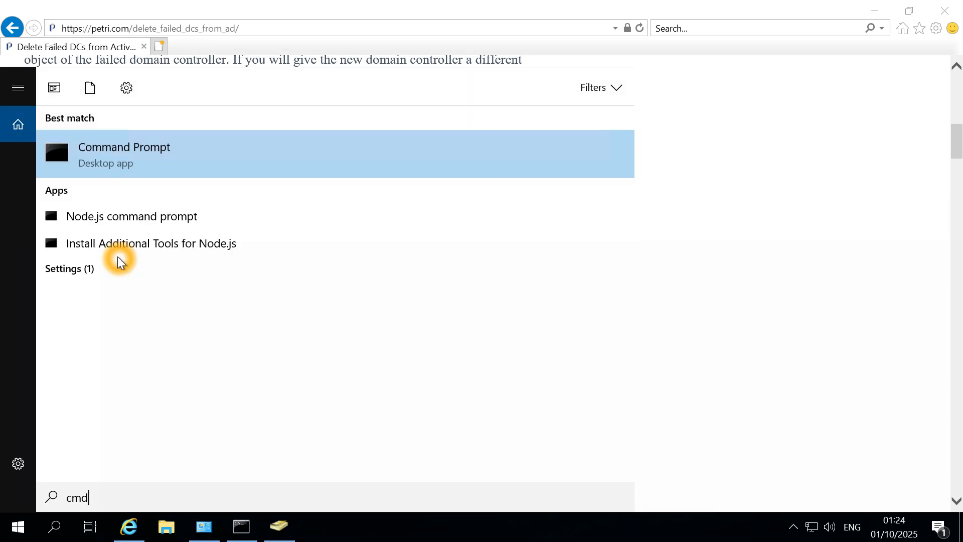
{"action": "right_click", "coordinate": [137, 169]}
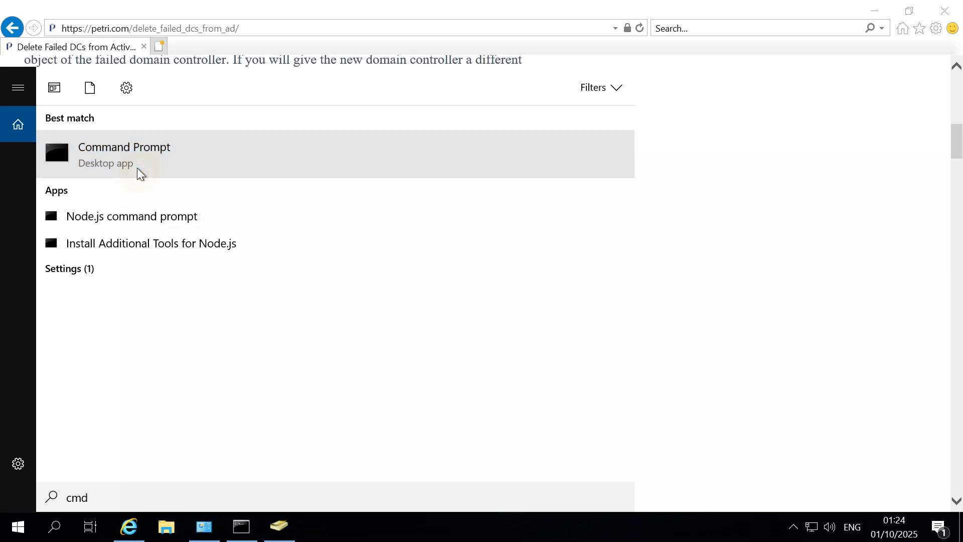
{"action": "left_click", "coordinate": [165, 184]}
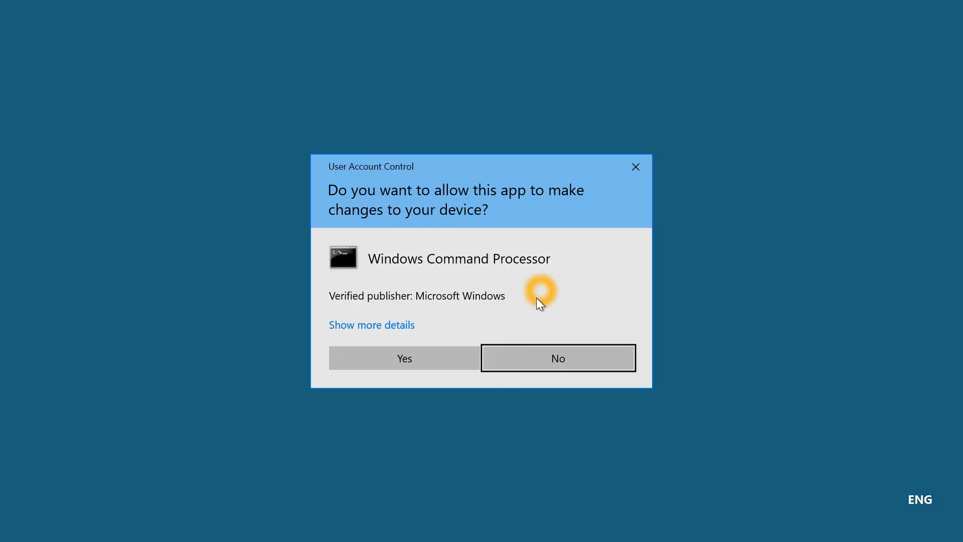
{"action": "left_click", "coordinate": [447, 357]}
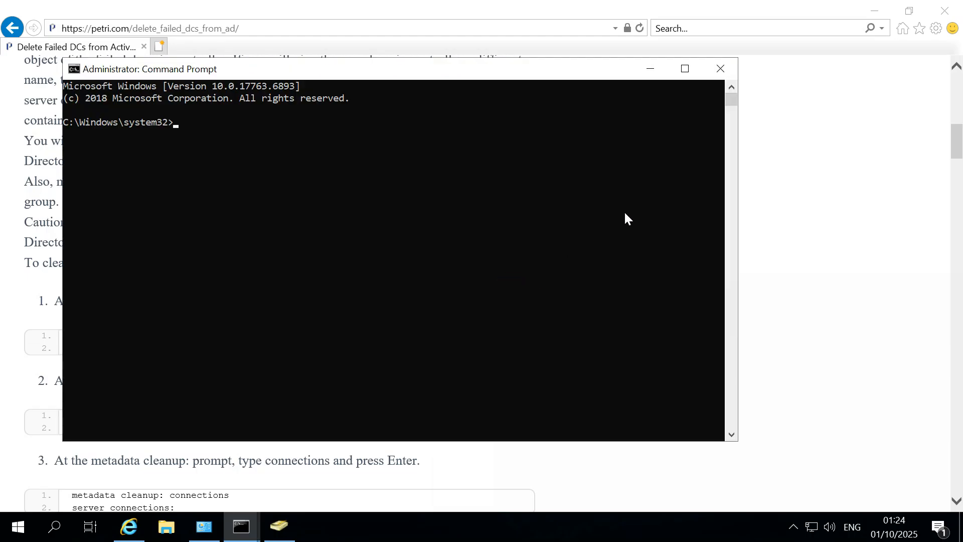
Allow the Petri page clipboard access, then return to the administrator prompt.
{"action": "left_click", "coordinate": [650, 69]}
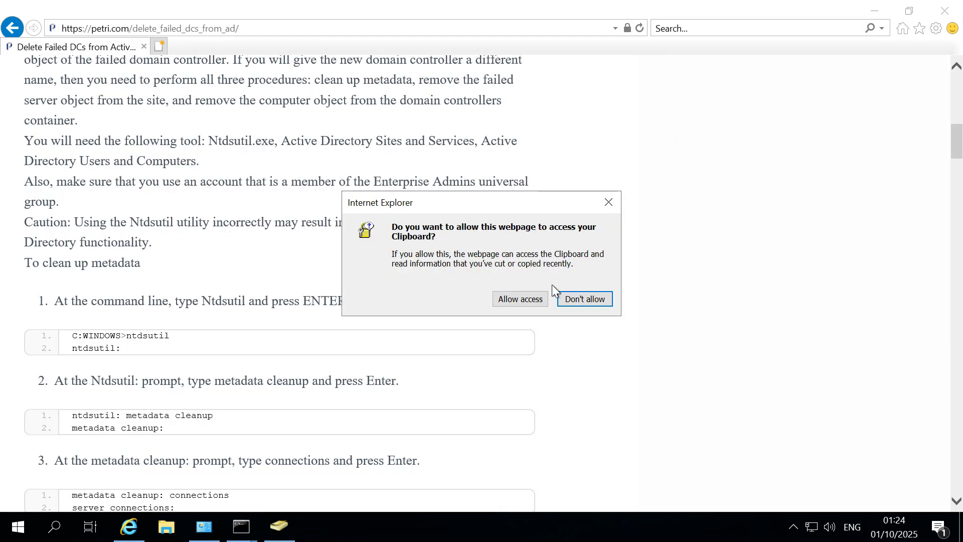
{"action": "left_click", "coordinate": [528, 295]}
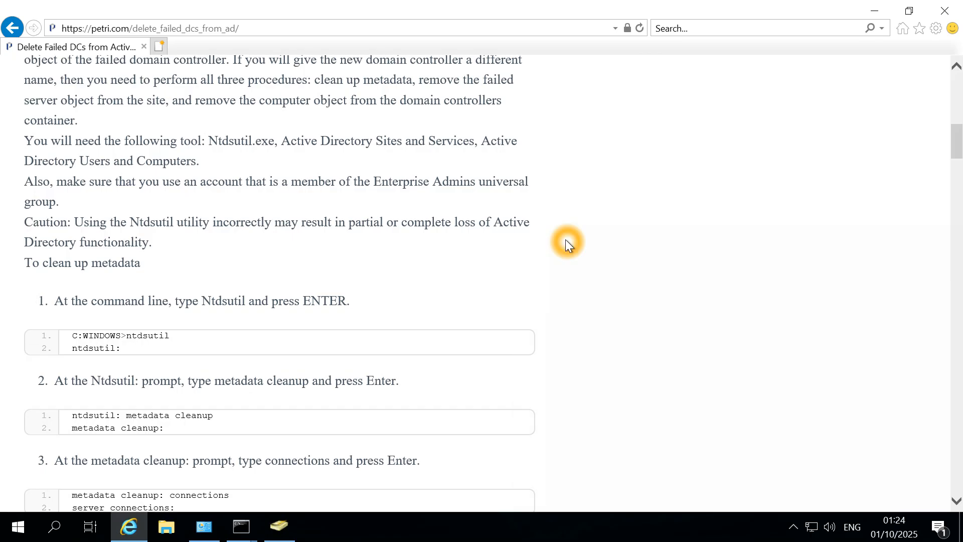
{"action": "key", "text": "alt+Tab"}
Copy the plain ntdsutil command from the guide and run it in the administrator prompt.
{"action": "right_click", "coordinate": [462, 239]}
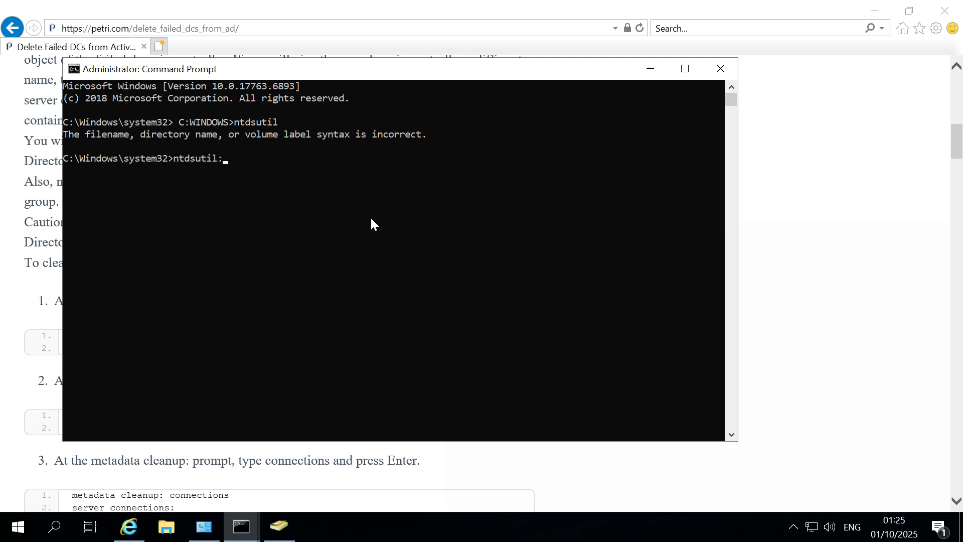
{"action": "key", "text": "alt+Tab"}
{"action": "left_click", "coordinate": [171, 334]}
{"action": "left_click", "coordinate": [155, 335]}
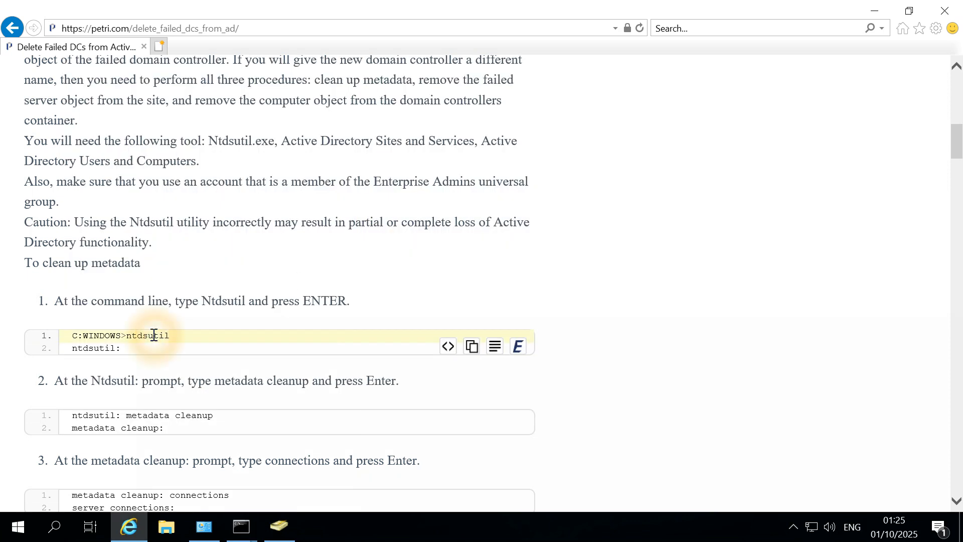
{"action": "left_click_drag", "start_coordinate": [127, 345], "coordinate": [84, 347]}
{"action": "key", "text": "ctrl+c"}
{"action": "left_click_drag", "start_coordinate": [175, 333], "coordinate": [137, 342]}
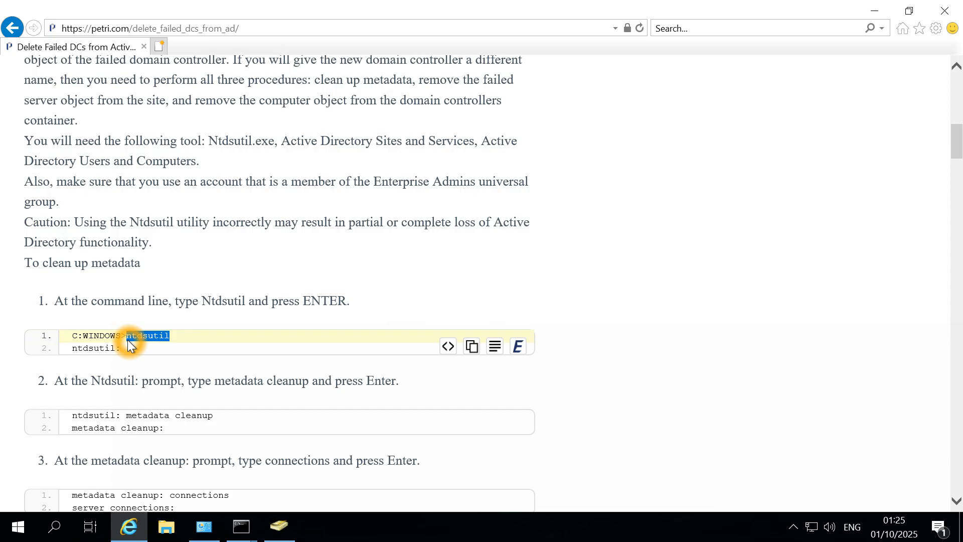
{"action": "key", "text": "alt+Tab"}
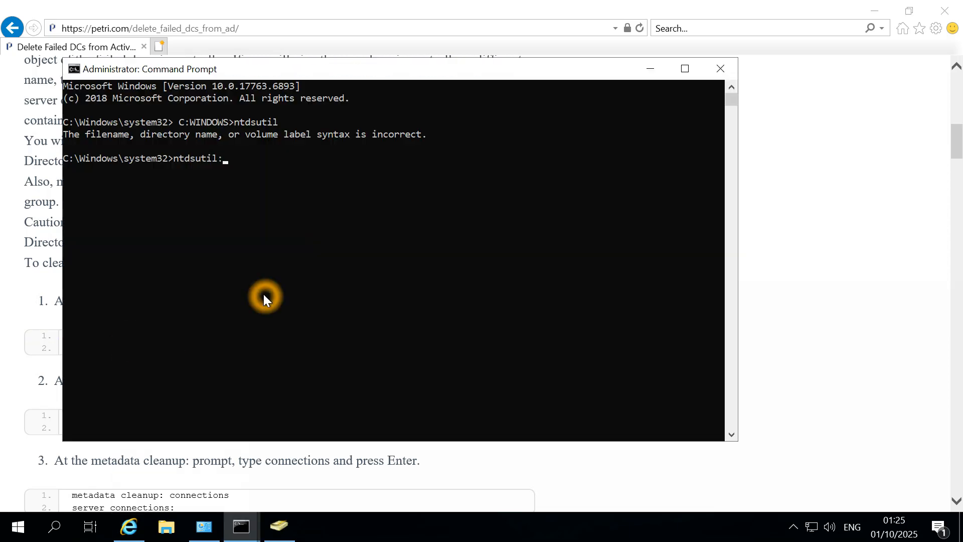
{"action": "key", "text": "BackSpace"}
{"action": "key", "text": "BackSpace"}
{"action": "key", "text": "BackSpace"}
{"action": "key", "text": "BackSpace"}
{"action": "key", "text": "BackSpace"}
{"action": "key", "text": "BackSpace"}
{"action": "key", "text": "BackSpace"}
{"action": "key", "text": "BackSpace"}
{"action": "key", "text": "BackSpace"}
{"action": "key", "text": "ctrl+v"}
{"action": "key", "text": "Return"}
Enter metadata cleanup mode, removing a duplicated ntdsutil prefix from the pasted command.
{"action": "key", "text": "alt+Tab"}
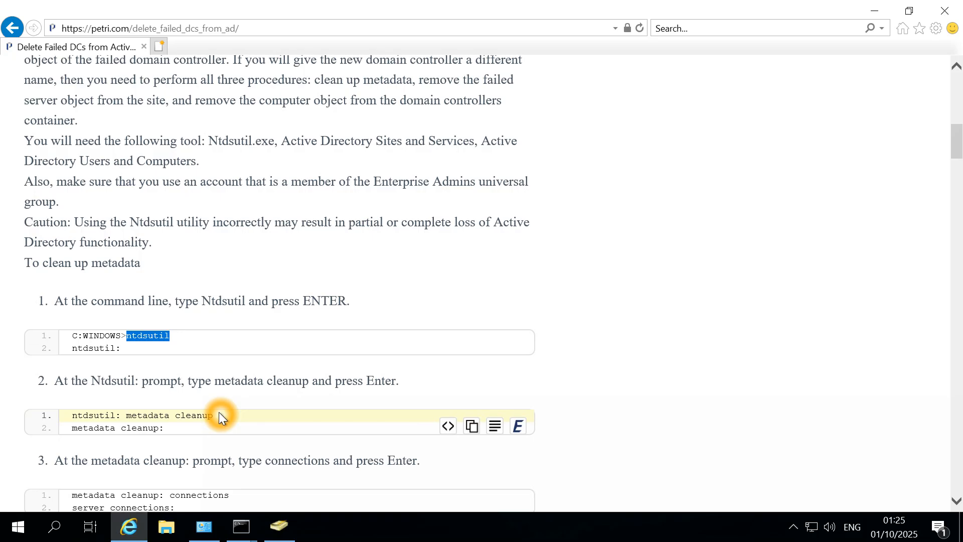
{"action": "left_click_drag", "start_coordinate": [219, 411], "coordinate": [74, 408]}
{"action": "key", "text": "super+c"}
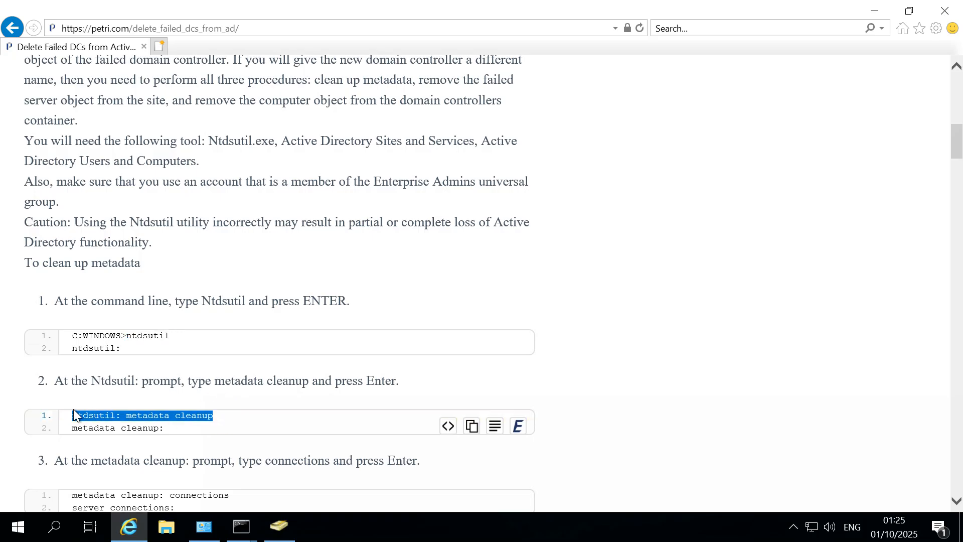
{"action": "left_click", "coordinate": [242, 527]}
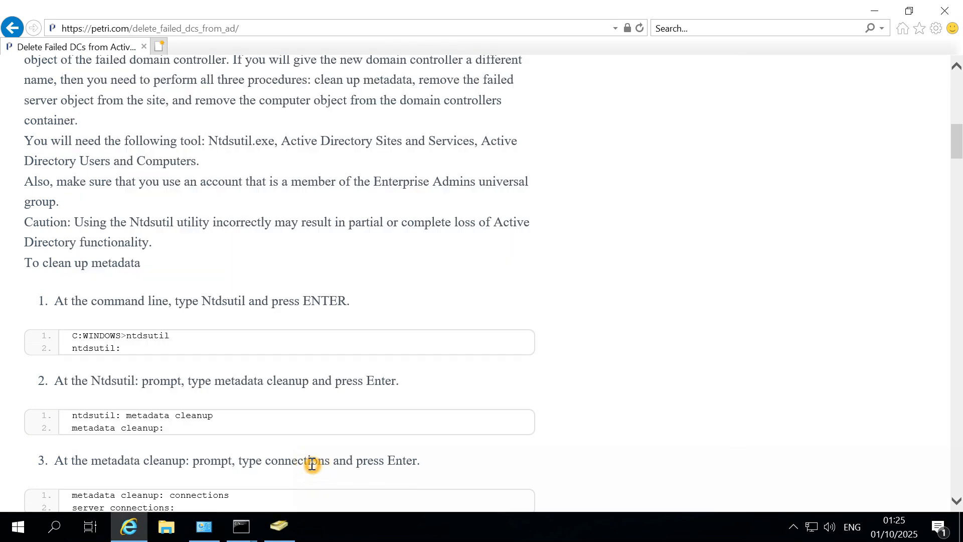
{"action": "right_click", "coordinate": [310, 462]}
{"action": "left_click", "coordinate": [248, 531]}
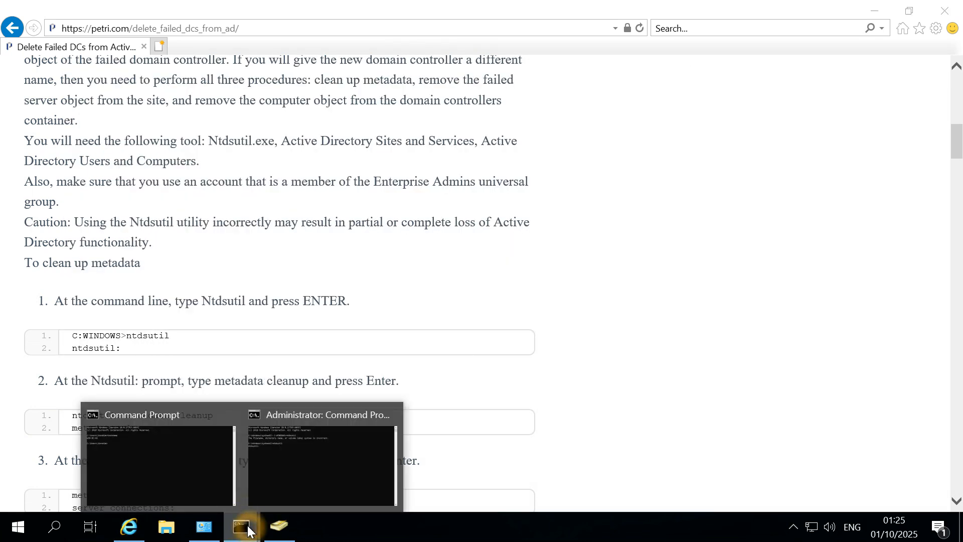
{"action": "left_click", "coordinate": [299, 454]}
{"action": "right_click", "coordinate": [343, 252]}
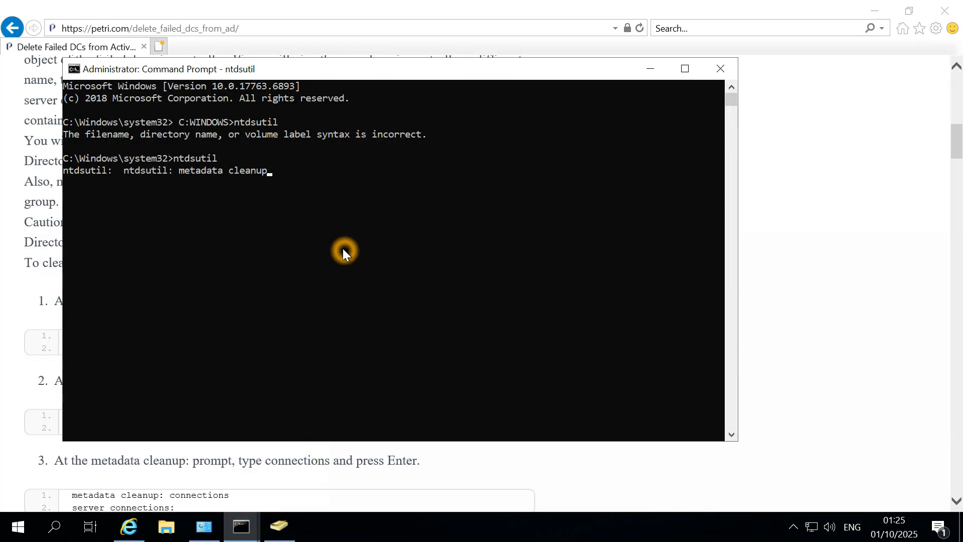
{"action": "key", "text": "Return"}
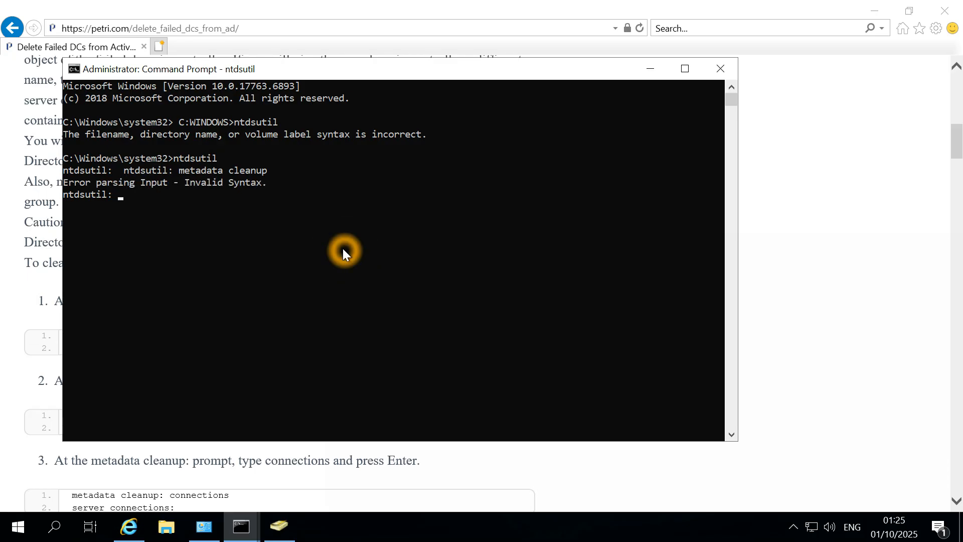
{"action": "right_click", "coordinate": [343, 252]}
{"action": "key", "text": "Left"}
{"action": "key", "text": "Left"}
{"action": "key", "text": "Left"}
{"action": "key", "text": "Left"}
{"action": "key", "text": "Left"}
{"action": "key", "text": "Left"}
{"action": "key", "text": "Left"}
{"action": "key", "text": "Left"}
{"action": "key", "text": "Left"}
{"action": "key", "text": "BackSpace"}
{"action": "key", "text": "BackSpace"}
{"action": "key", "text": "BackSpace"}
{"action": "key", "text": "BackSpace"}
{"action": "key", "text": "BackSpace"}
{"action": "key", "text": "BackSpace"}
{"action": "key", "text": "BackSpace"}
{"action": "key", "text": "BackSpace"}
{"action": "key", "text": "BackSpace"}
{"action": "key", "text": "BackSpace"}
{"action": "key", "text": "BackSpace"}
{"action": "key", "text": "Return"}
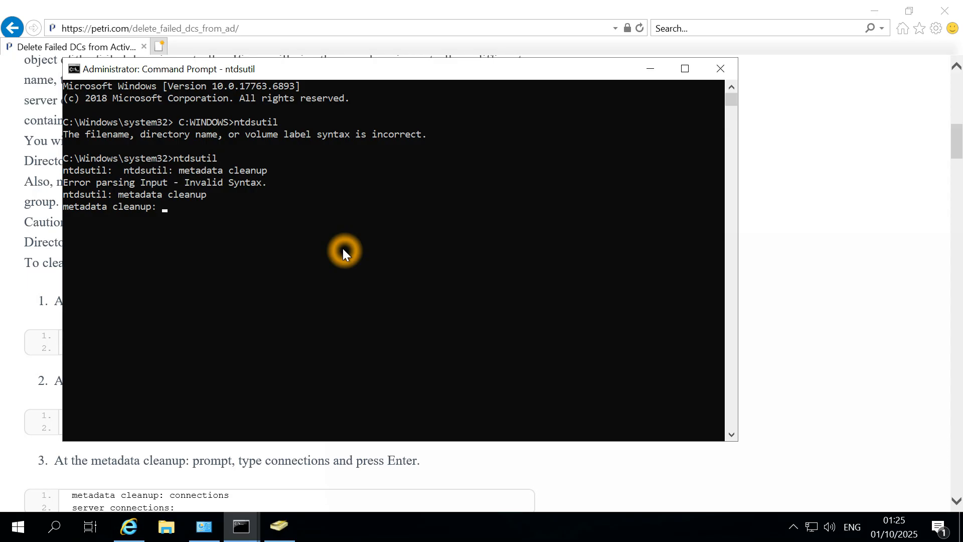
Copy 'connections' from step 3 of the guide and run it to reach server connections.
{"action": "key", "text": "alt+Tab"}
{"action": "scroll", "coordinate": [229, 417], "scroll_direction": "down", "scroll_amount": 3}
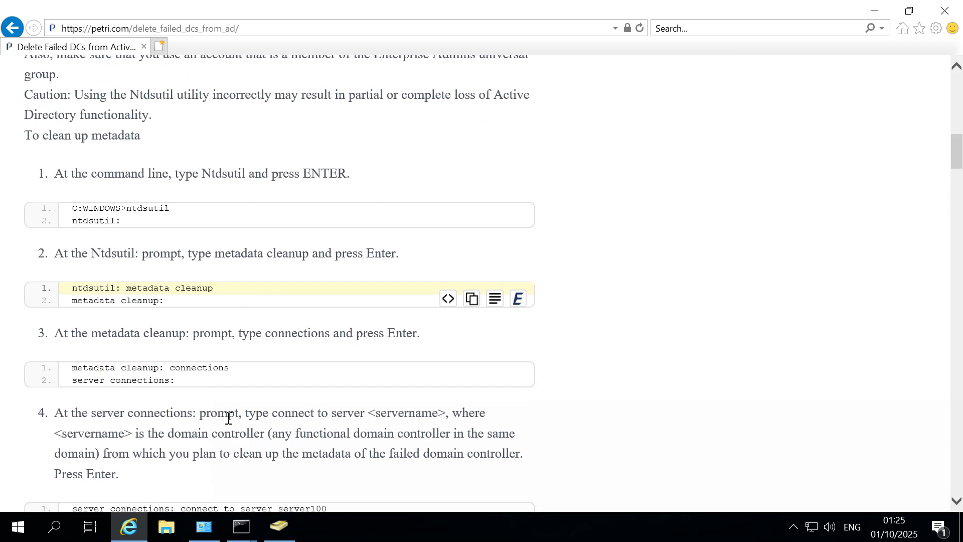
{"action": "scroll", "coordinate": [228, 417], "scroll_direction": "down", "scroll_amount": 1}
{"action": "left_click", "coordinate": [175, 331]}
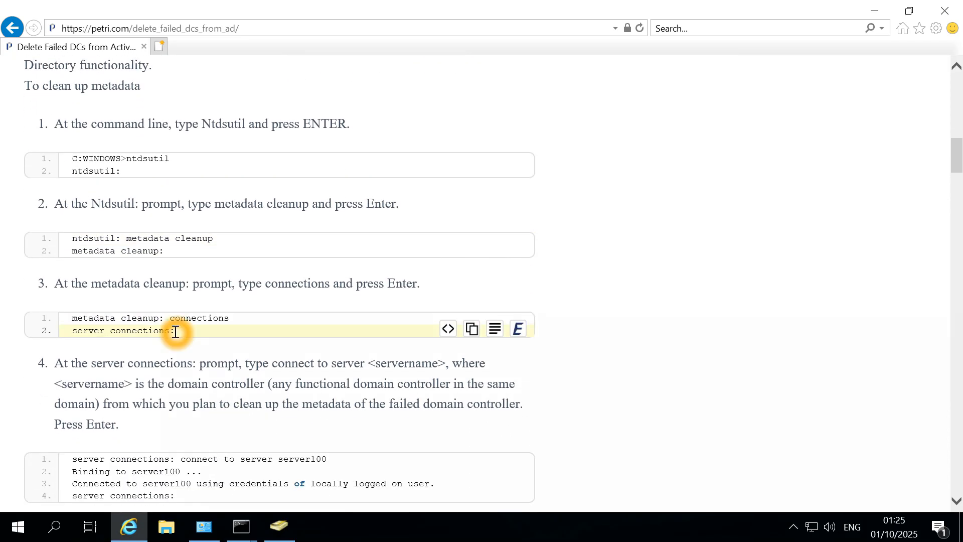
{"action": "left_click_drag", "start_coordinate": [175, 331], "coordinate": [82, 333]}
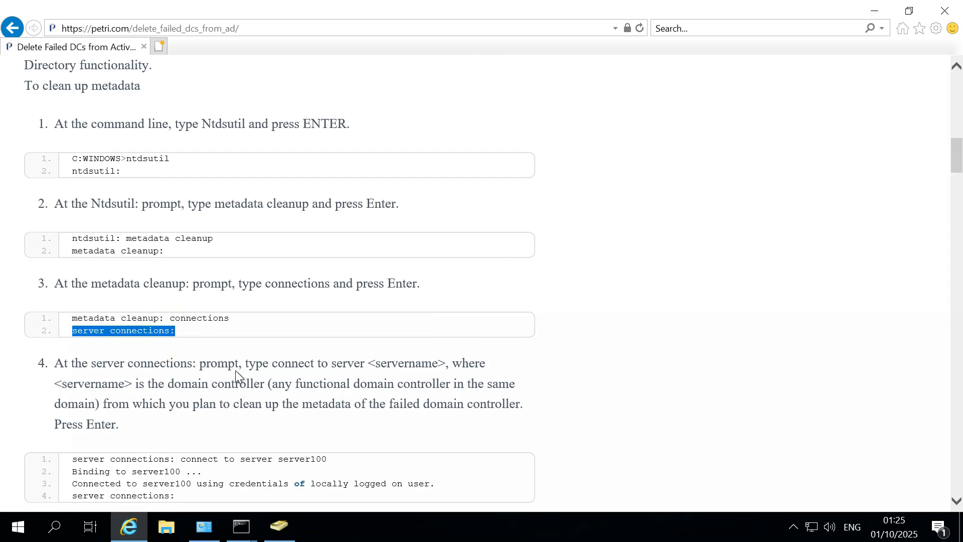
{"action": "left_click", "coordinate": [218, 319]}
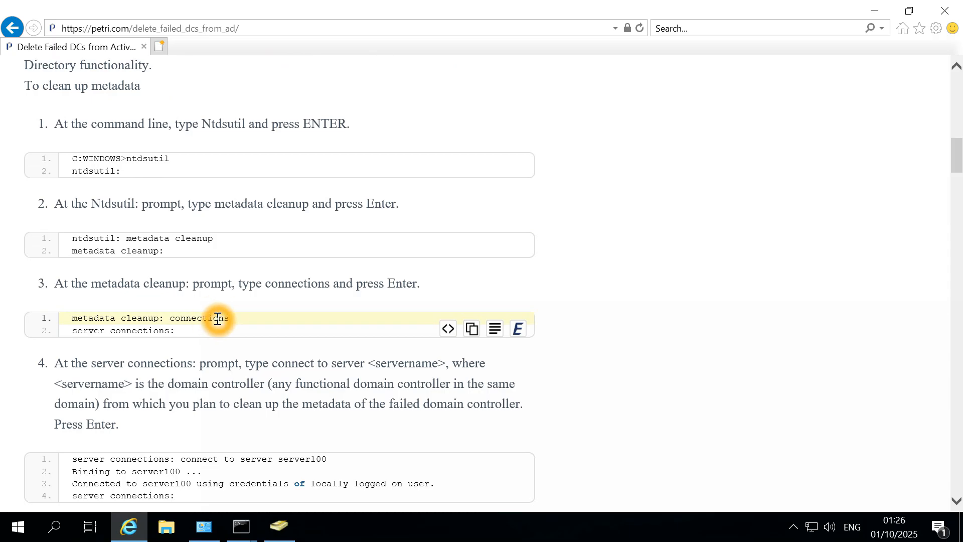
{"action": "left_click_drag", "start_coordinate": [239, 318], "coordinate": [168, 321]}
{"action": "key", "text": "ctrl+c"}
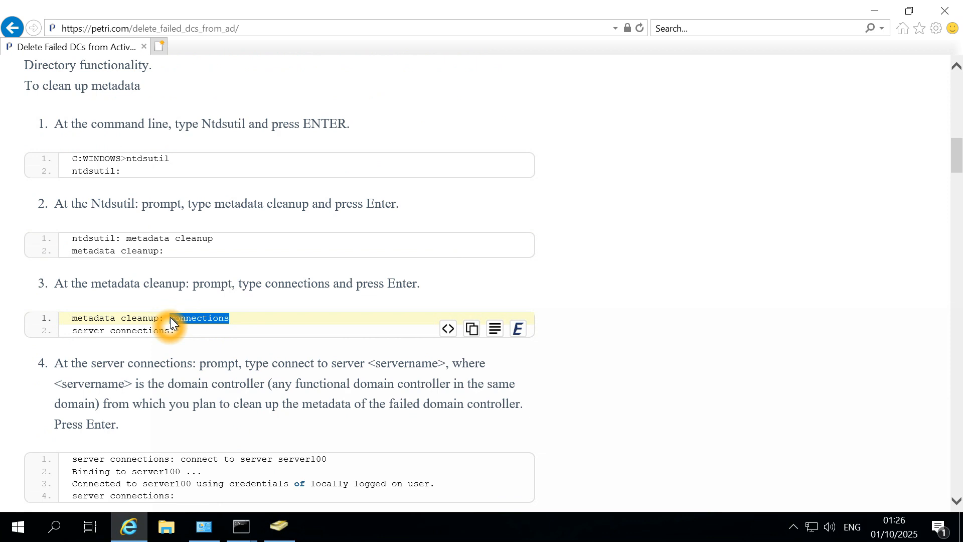
{"action": "left_click", "coordinate": [247, 525]}
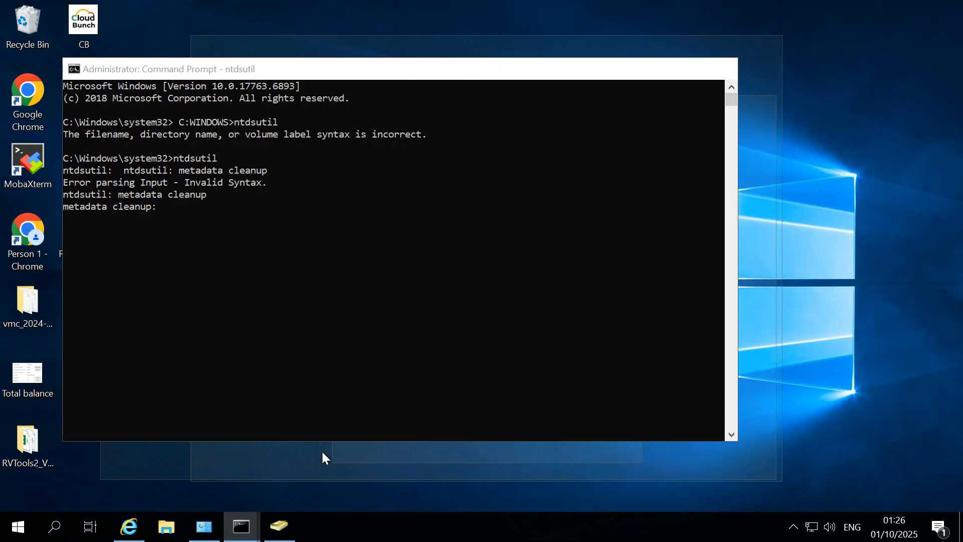
{"action": "left_click", "coordinate": [321, 449]}
{"action": "left_click", "coordinate": [325, 223]}
{"action": "key", "text": "ctrl+v"}
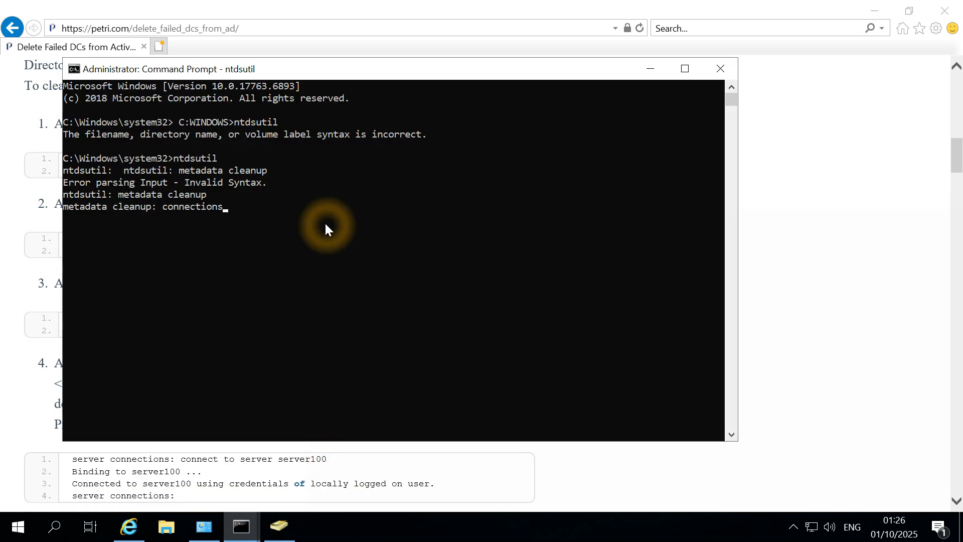
{"action": "key", "text": "Return"}
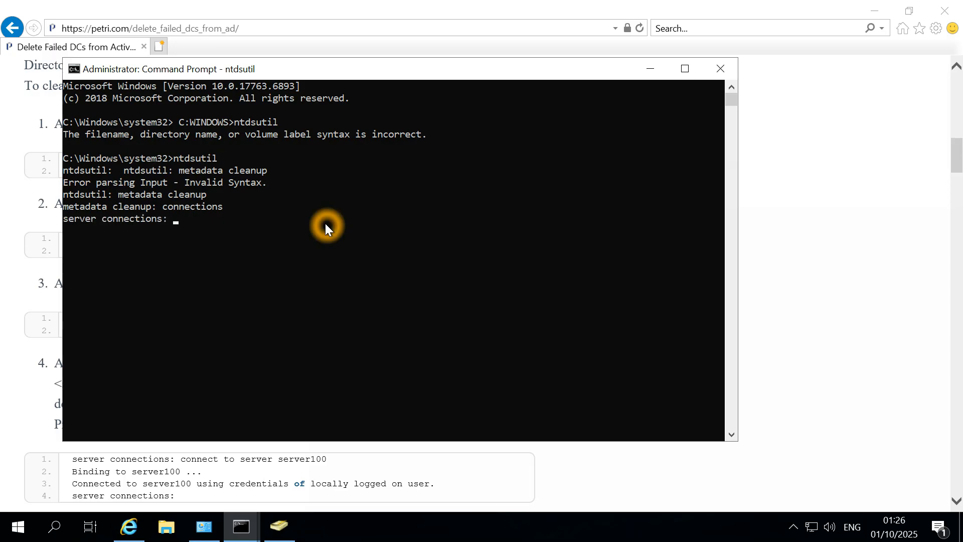
{"action": "left_click", "coordinate": [221, 467]}
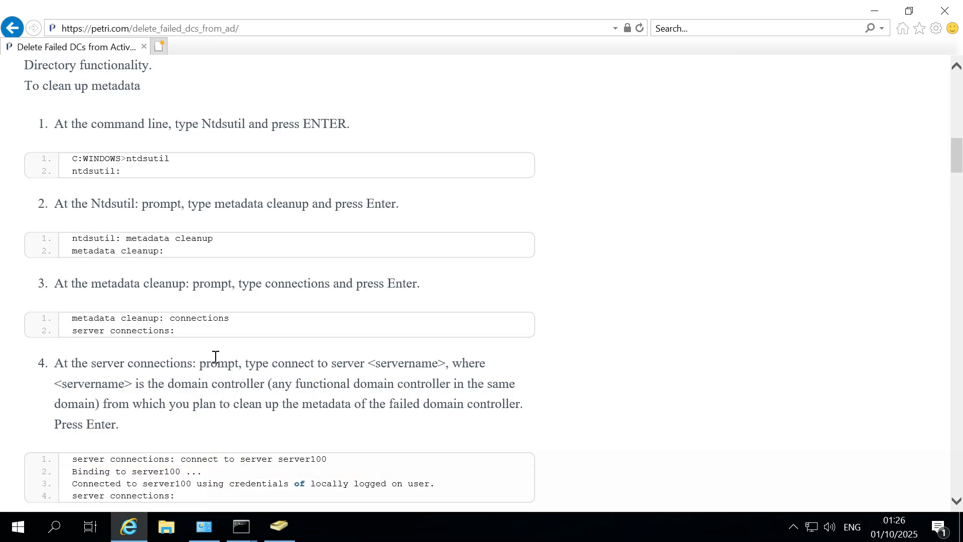
Copy step 4's 'connect to server' command and run hostname to confirm the server name.
{"action": "scroll", "coordinate": [214, 351], "scroll_direction": "down", "scroll_amount": 3}
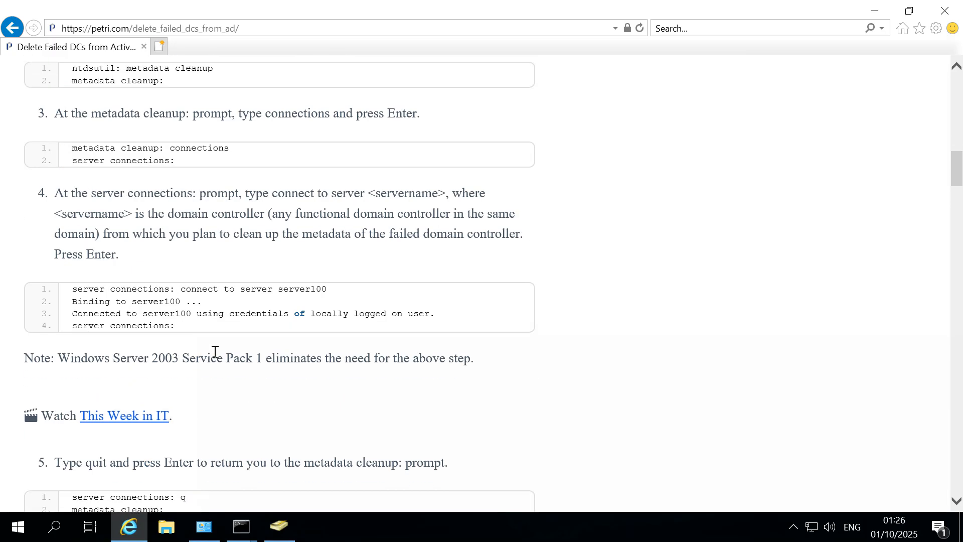
{"action": "left_click", "coordinate": [182, 291]}
{"action": "left_click_drag", "start_coordinate": [182, 291], "coordinate": [324, 289]}
{"action": "key", "text": "ctrl+c"}
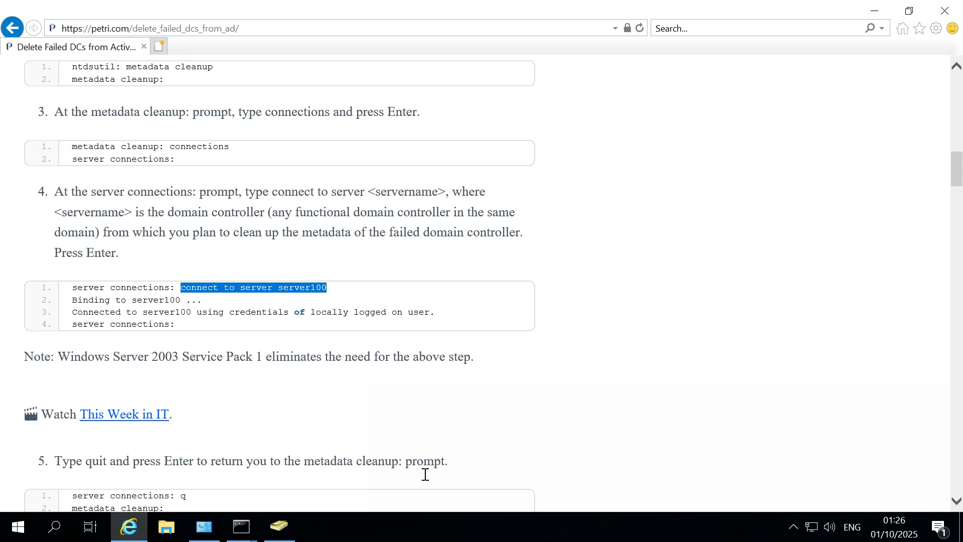
{"action": "mouse_move", "coordinate": [248, 526]}
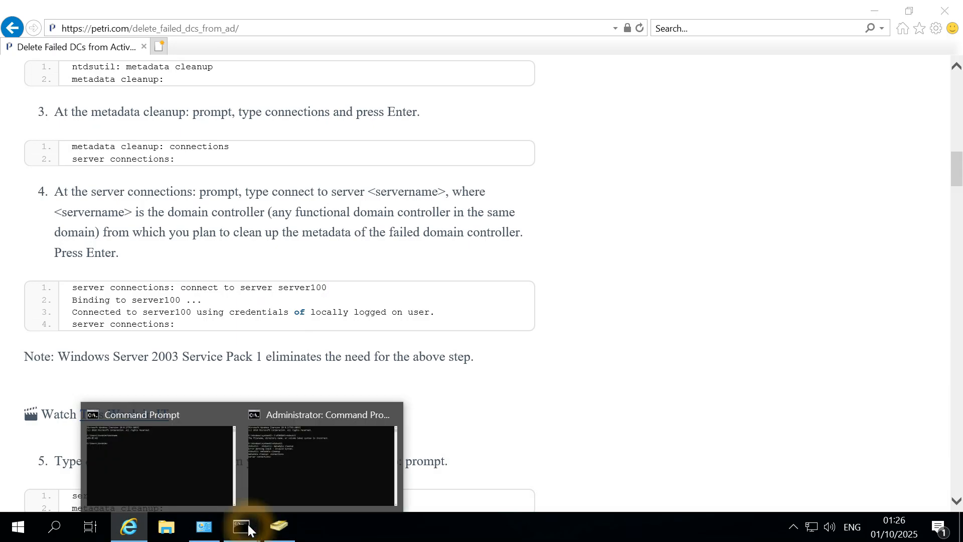
{"action": "left_click", "coordinate": [301, 434]}
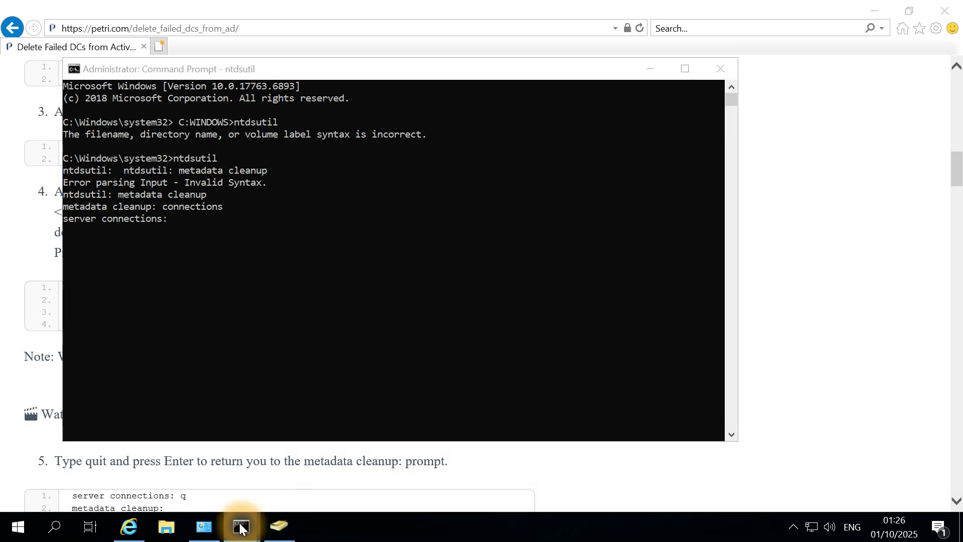
{"action": "mouse_move", "coordinate": [240, 525]}
{"action": "left_click", "coordinate": [181, 477]}
{"action": "left_click", "coordinate": [318, 310]}
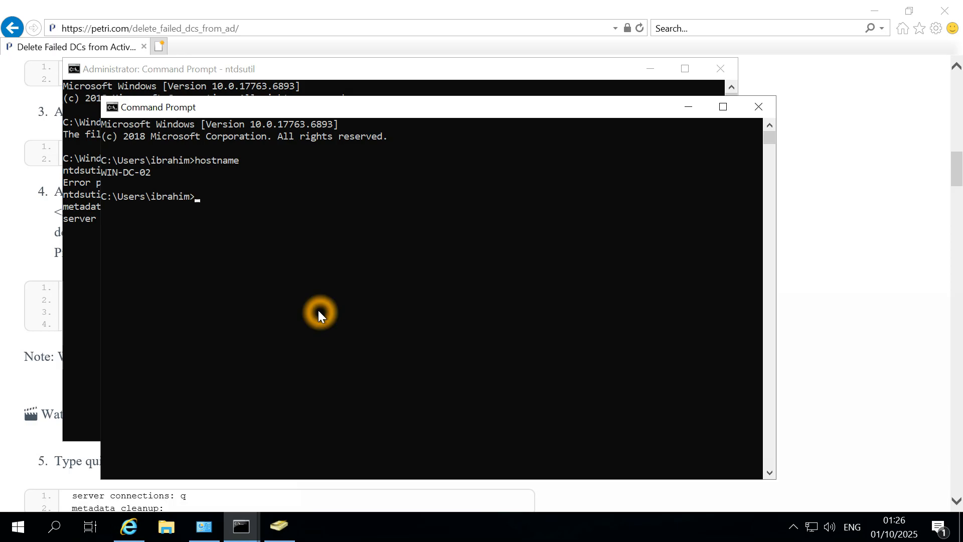
{"action": "type", "text": "hostname"}
{"action": "key", "text": "Return"}
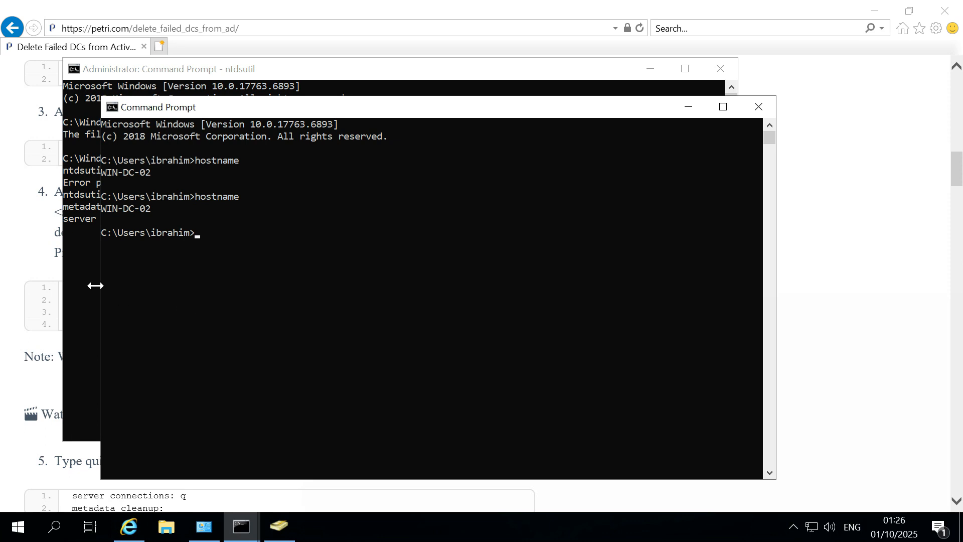
Run 'connect to server WIN-DC-01' in ntdsutil, which is refused access.
{"action": "left_click", "coordinate": [86, 256]}
{"action": "left_click", "coordinate": [264, 234]}
{"action": "key", "text": "ctrl+v"}
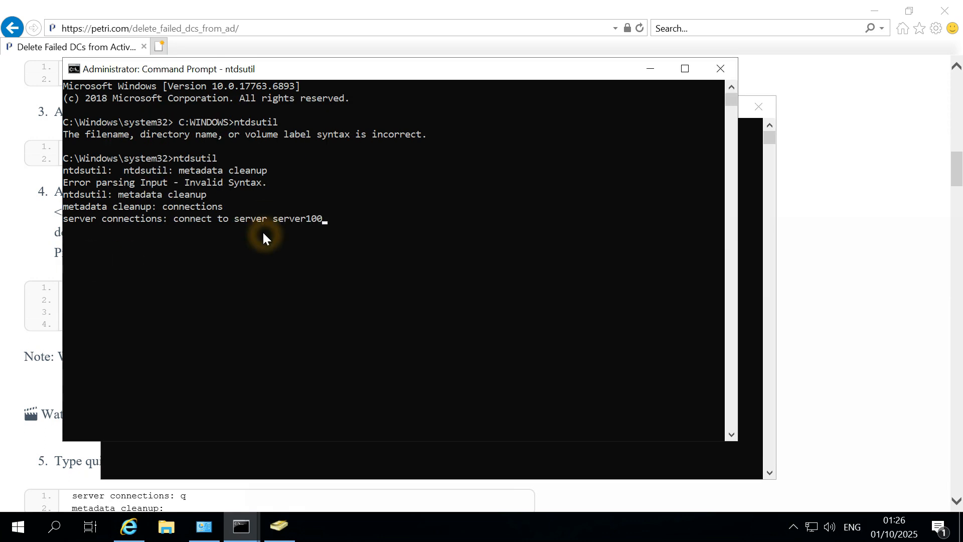
{"action": "key", "text": "BackSpace"}
{"action": "key", "text": "BackSpace"}
{"action": "key", "text": "BackSpace"}
{"action": "key", "text": "BackSpace"}
{"action": "key", "text": "BackSpace"}
{"action": "key", "text": "BackSpace"}
{"action": "key", "text": "BackSpace"}
{"action": "type", "text": "WIN-DC-01"}
{"action": "key", "text": "Return"}
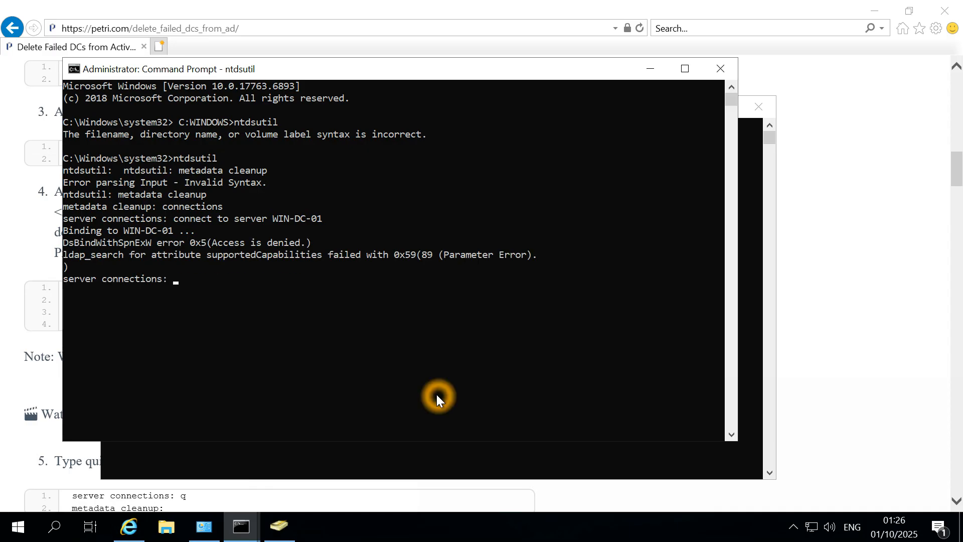
{"action": "left_click", "coordinate": [22, 376]}
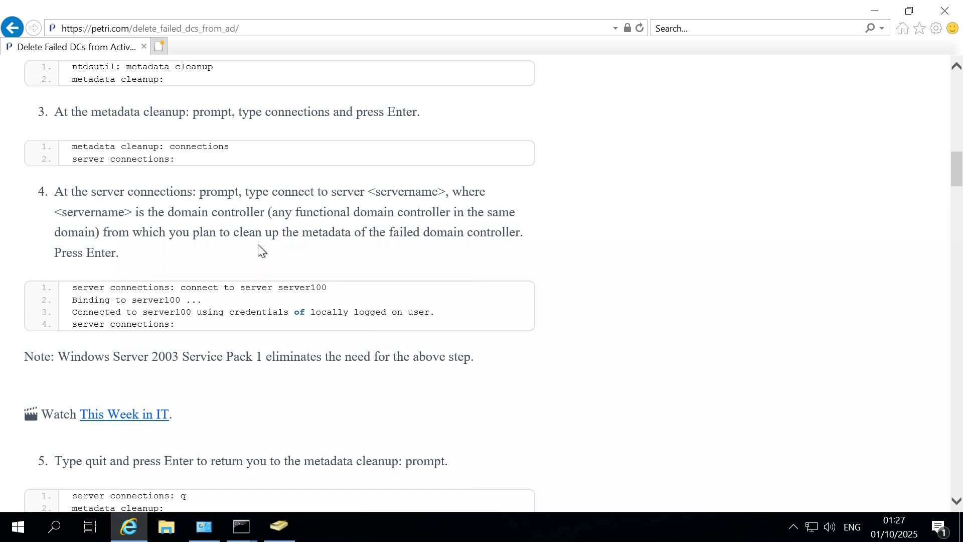
Retry the command as 'connect to server WIN-DC-02' and connect successfully.
{"action": "key", "text": "alt+Tab"}
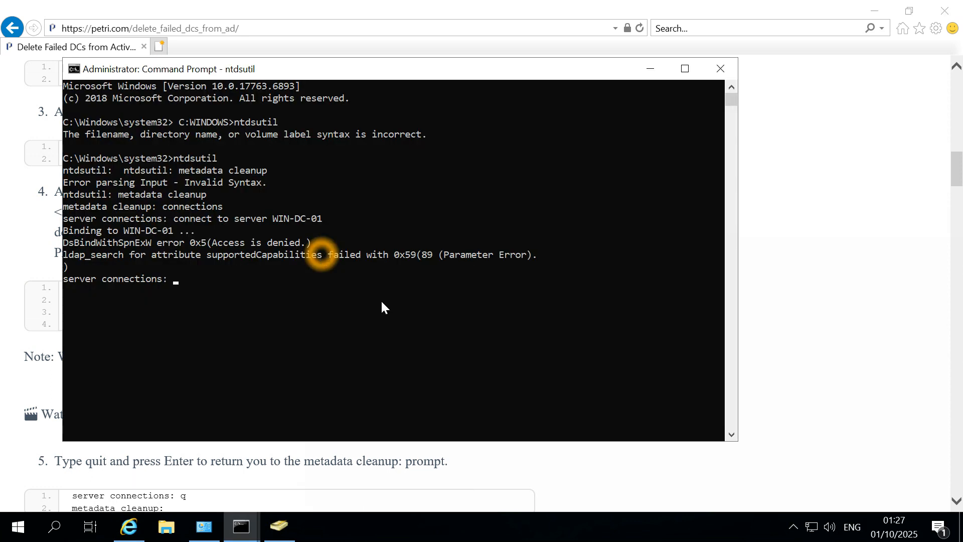
{"action": "key", "text": "Up"}
{"action": "key", "text": "BackSpace"}
{"action": "type", "text": "2"}
{"action": "key", "text": "Return"}
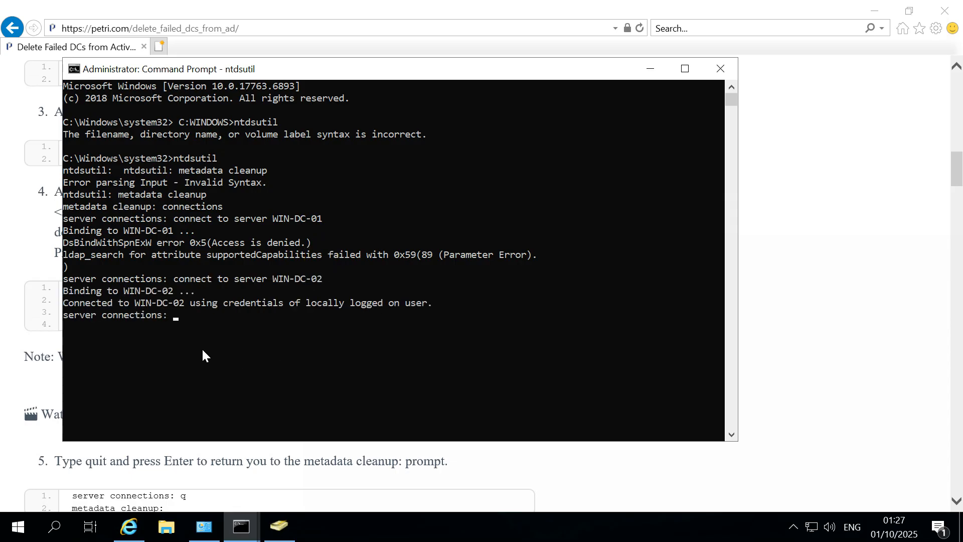
{"action": "left_click", "coordinate": [216, 344]}
{"action": "key", "text": "alt+Tab"}
{"action": "left_click", "coordinate": [225, 321]}
Read through steps 5–7 of the Petri guide, then return to the ntdsutil console.
{"action": "left_click", "coordinate": [283, 378]}
{"action": "scroll", "coordinate": [284, 378], "scroll_direction": "down", "scroll_amount": 3}
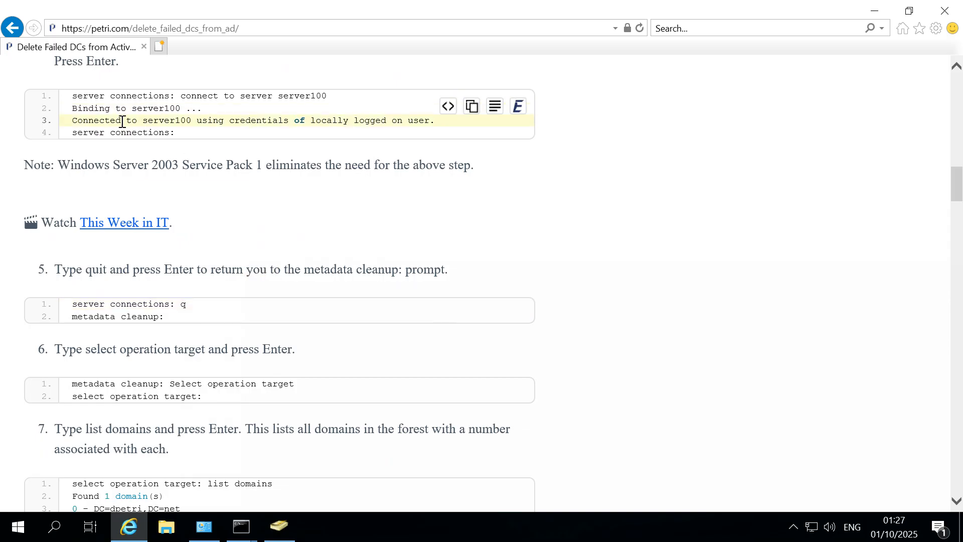
{"action": "left_click", "coordinate": [183, 110]}
{"action": "left_click", "coordinate": [300, 130]}
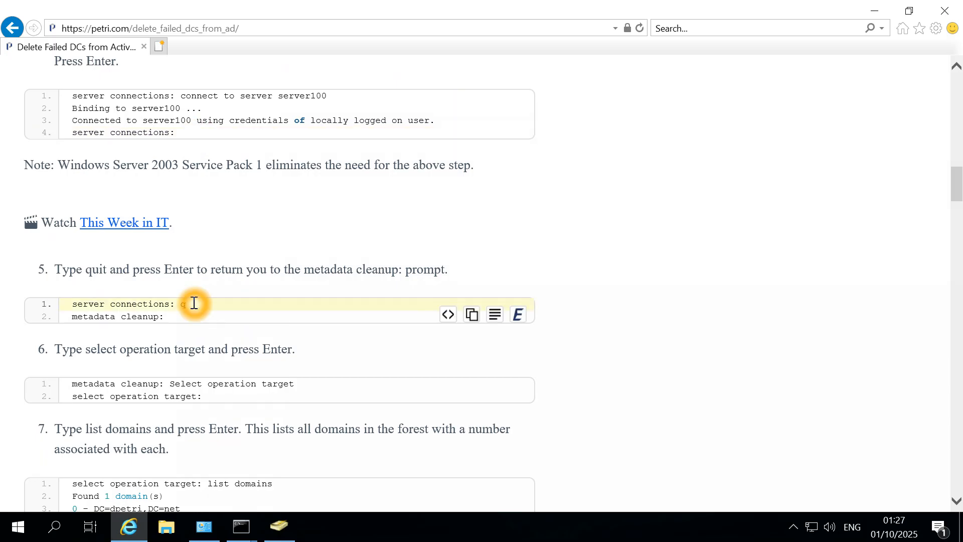
{"action": "scroll", "coordinate": [193, 302], "scroll_direction": "up", "scroll_amount": 3}
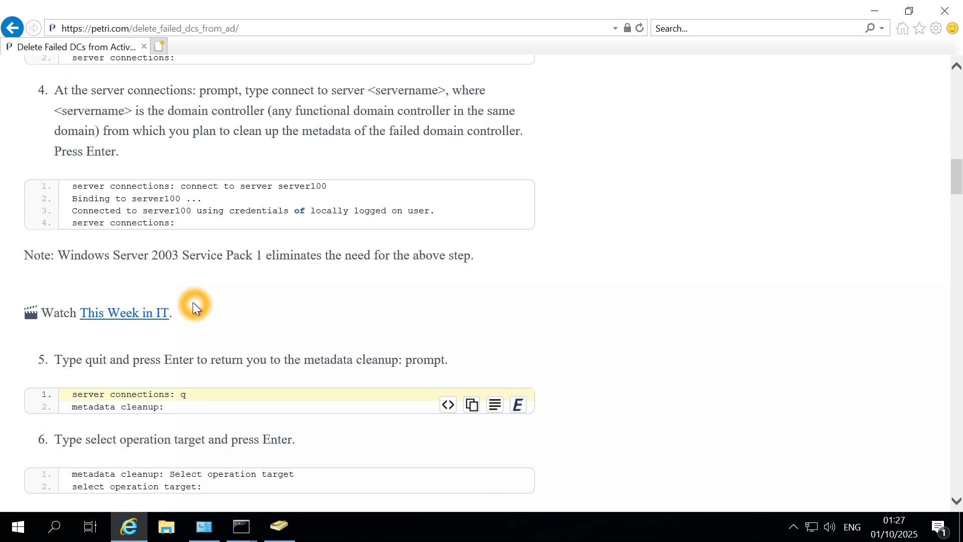
{"action": "scroll", "coordinate": [193, 302], "scroll_direction": "down", "scroll_amount": 2}
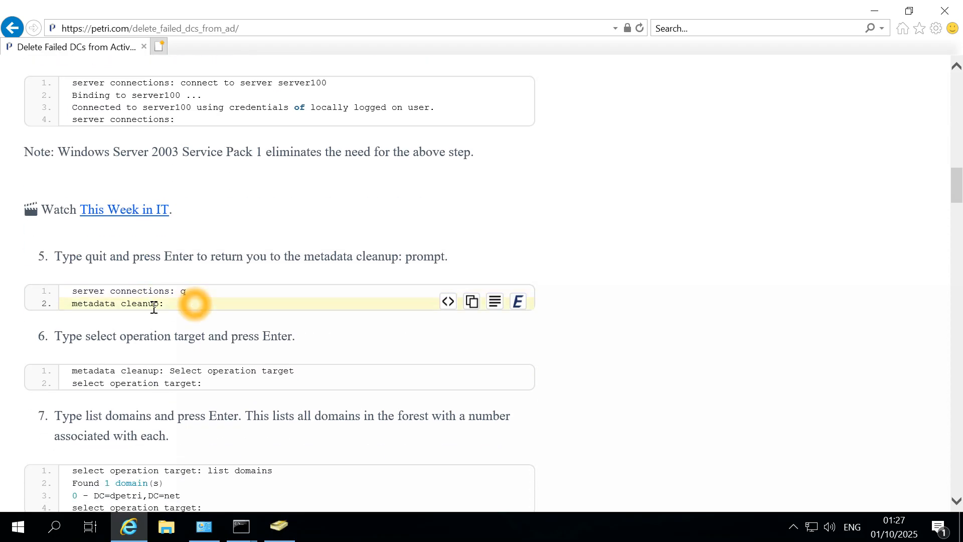
{"action": "left_click", "coordinate": [202, 398]}
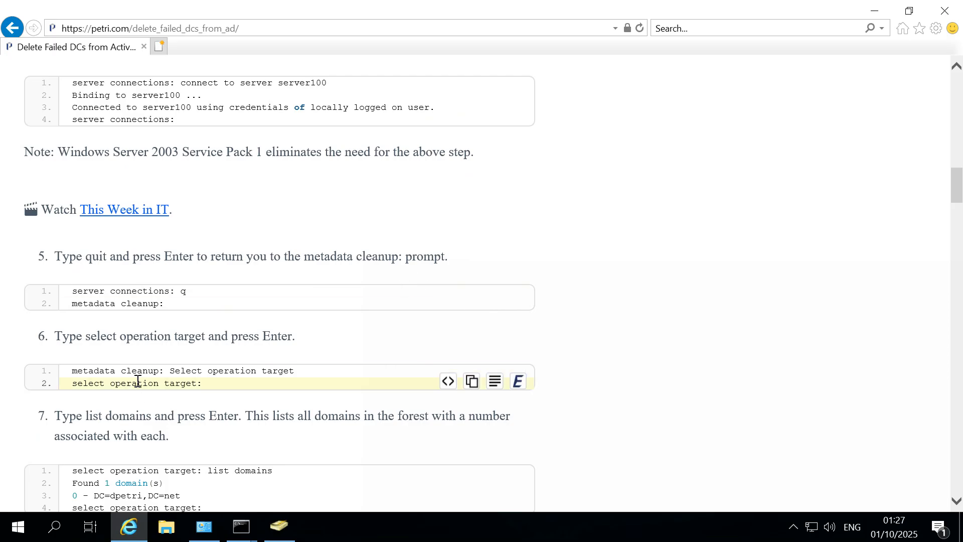
{"action": "left_click", "coordinate": [163, 339]}
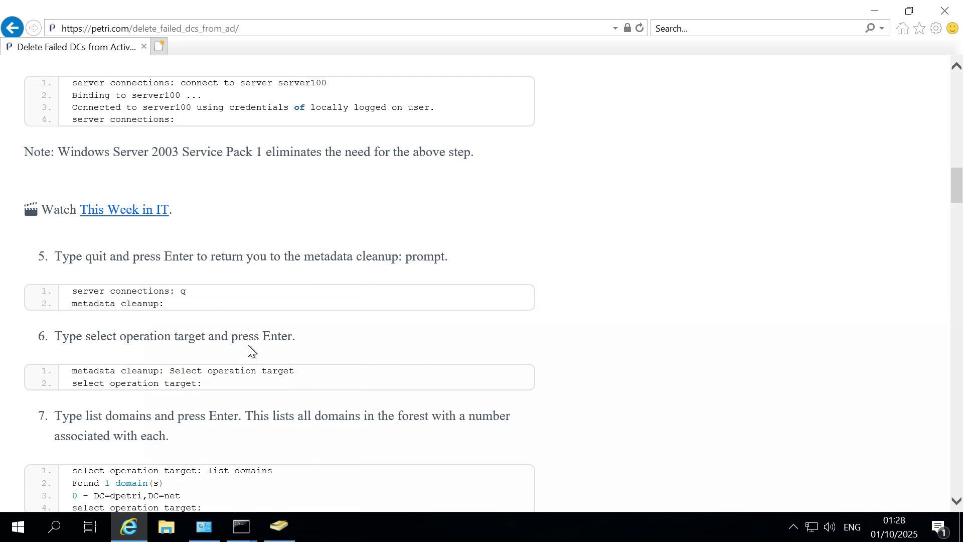
{"action": "left_click", "coordinate": [313, 413]}
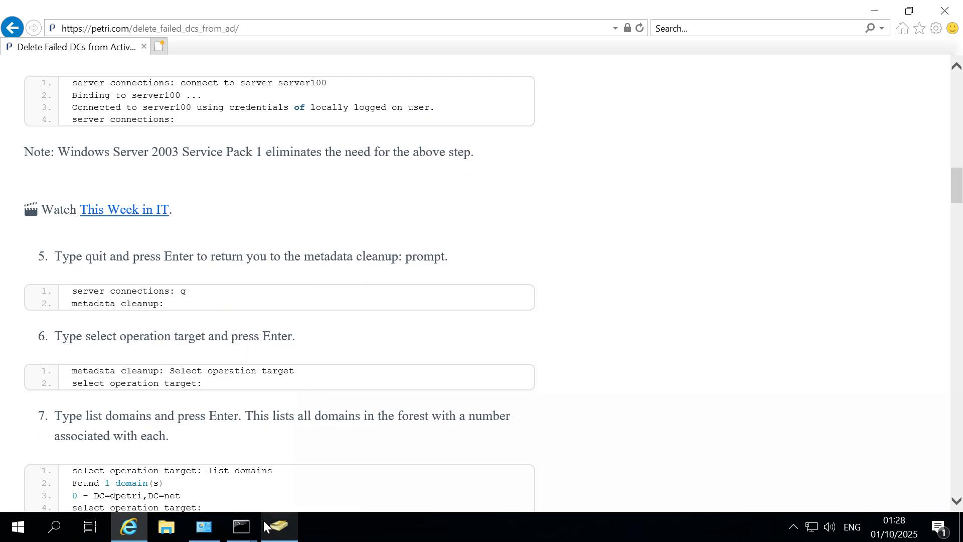
{"action": "mouse_move", "coordinate": [254, 529]}
{"action": "left_click", "coordinate": [342, 469]}
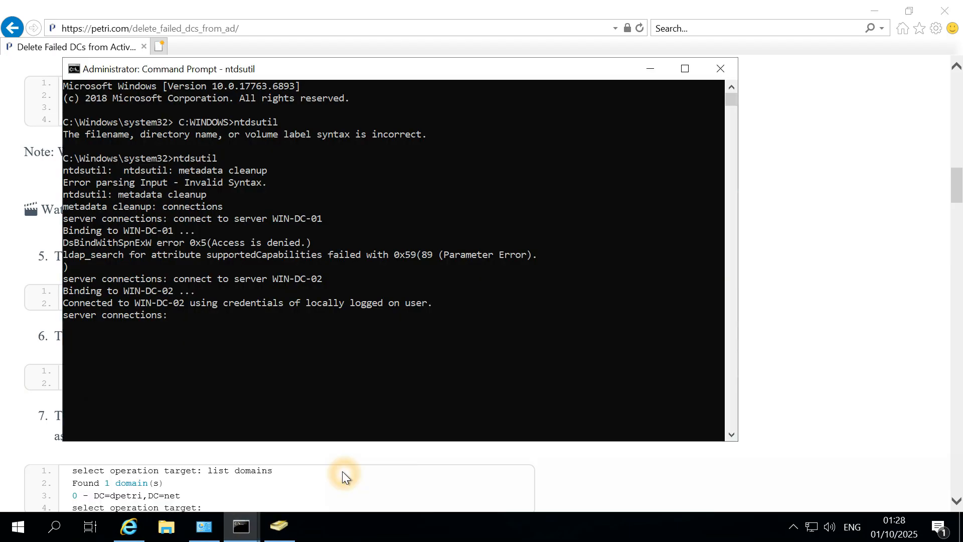
Tile the Petri guide in Internet Explorer and the ntdsutil console side by side.
{"action": "left_click_drag", "start_coordinate": [531, 70], "coordinate": [771, 80]}
{"action": "left_click_drag", "start_coordinate": [805, 6], "coordinate": [278, 149]}
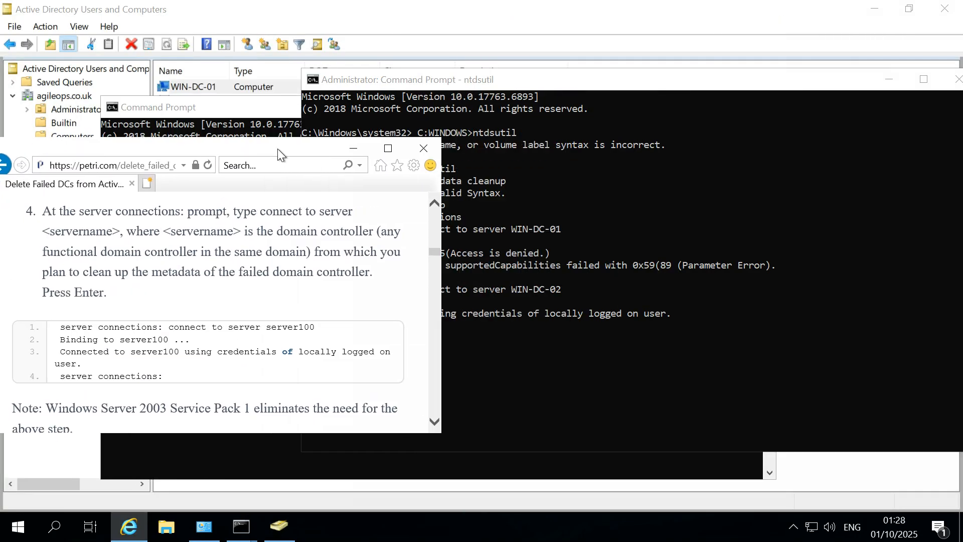
{"action": "scroll", "coordinate": [351, 319], "scroll_direction": "up", "scroll_amount": 1}
{"action": "scroll", "coordinate": [350, 318], "scroll_direction": "down", "scroll_amount": 5}
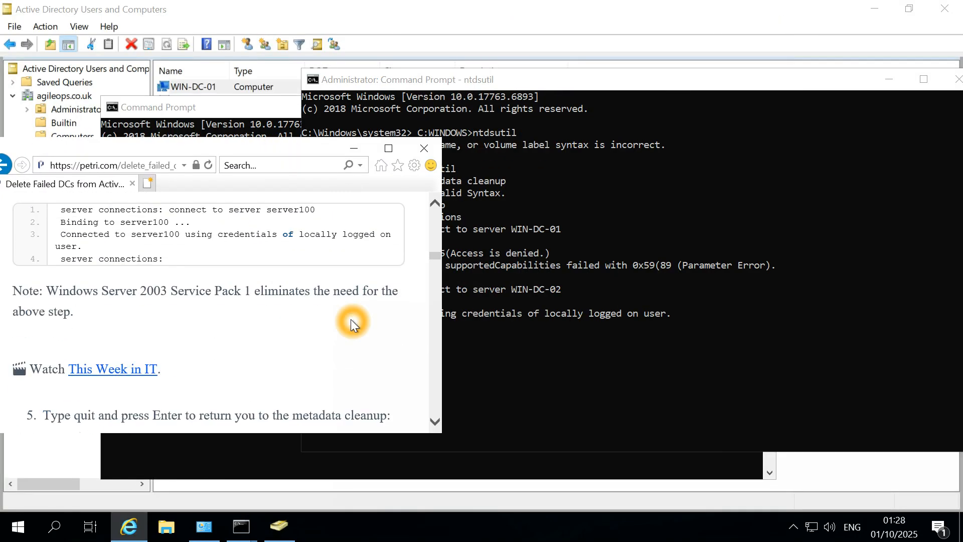
{"action": "left_click", "coordinate": [303, 97]}
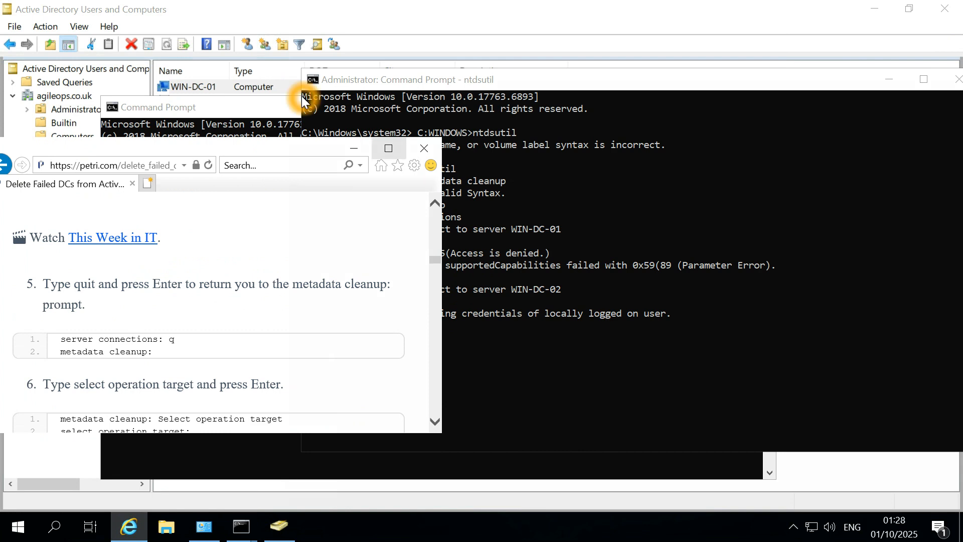
{"action": "left_click", "coordinate": [300, 91]}
{"action": "left_click_drag", "start_coordinate": [300, 91], "coordinate": [452, 98]}
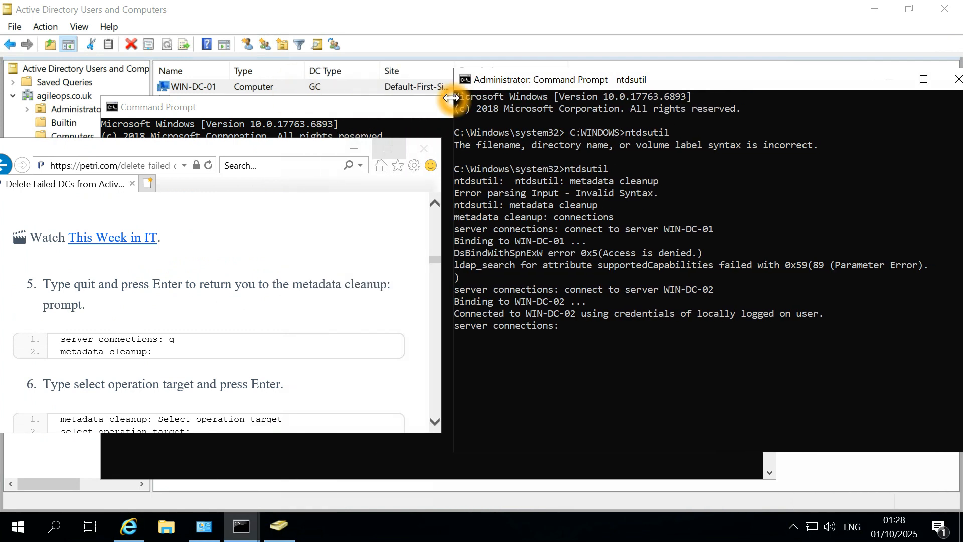
{"action": "left_click", "coordinate": [268, 326]}
Quit server connections and metadata cleanup with q twice, back to the main ntdsutil prompt.
{"action": "left_click", "coordinate": [616, 361]}
{"action": "type", "text": "Q"}
{"action": "key", "text": "Return"}
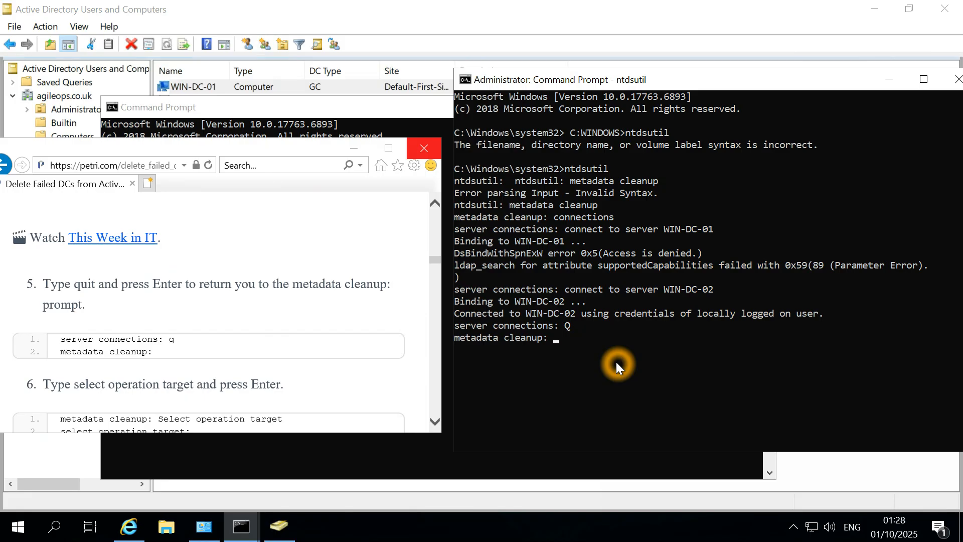
{"action": "type", "text": "q"}
{"action": "key", "text": "Return"}
Re-enter metadata cleanup mode by recalling the command from history.
{"action": "scroll", "coordinate": [366, 314], "scroll_direction": "down", "scroll_amount": 1}
{"action": "left_click", "coordinate": [366, 314]}
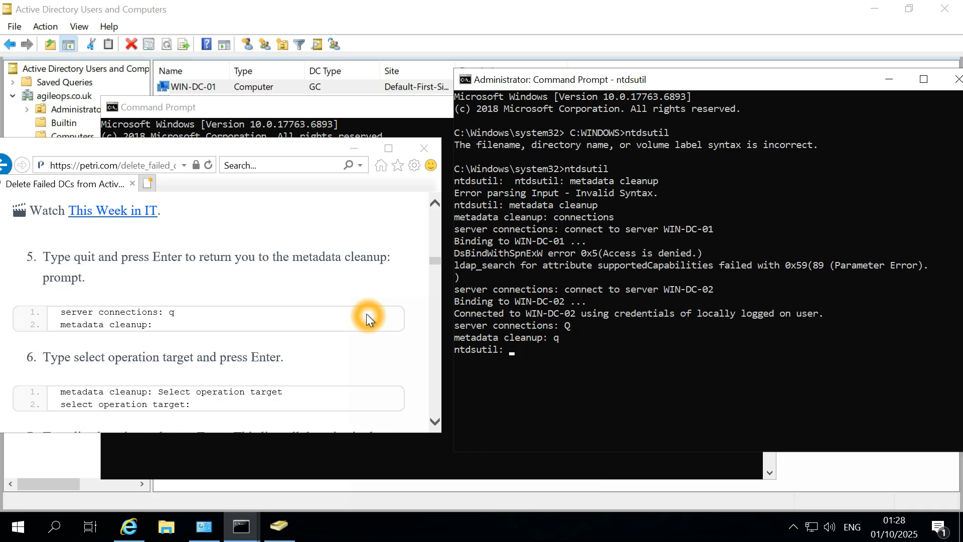
{"action": "type", "text": "met"}
{"action": "key", "text": "Escape"}
{"action": "key", "text": "Up"}
{"action": "key", "text": "Up"}
{"action": "key", "text": "Up"}
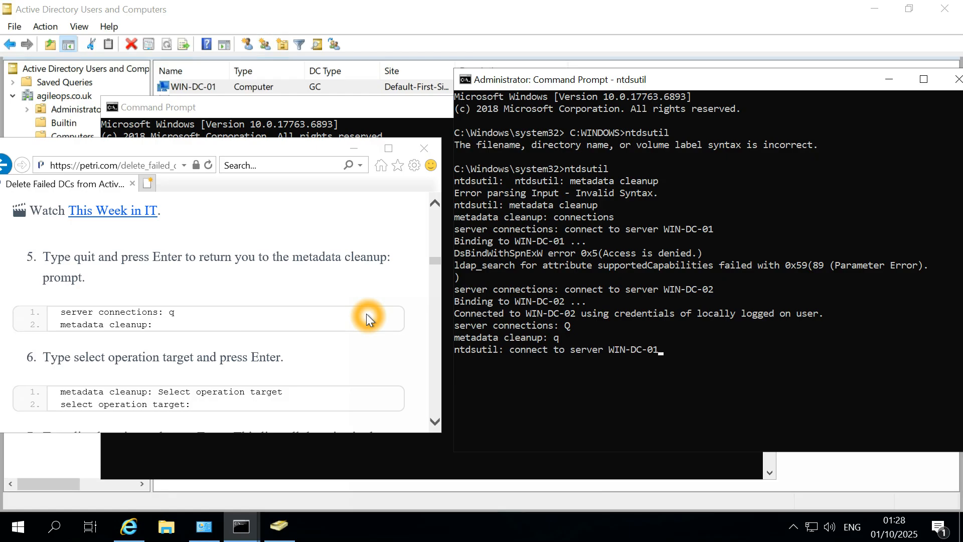
{"action": "key", "text": "Up"}
{"action": "key", "text": "Up"}
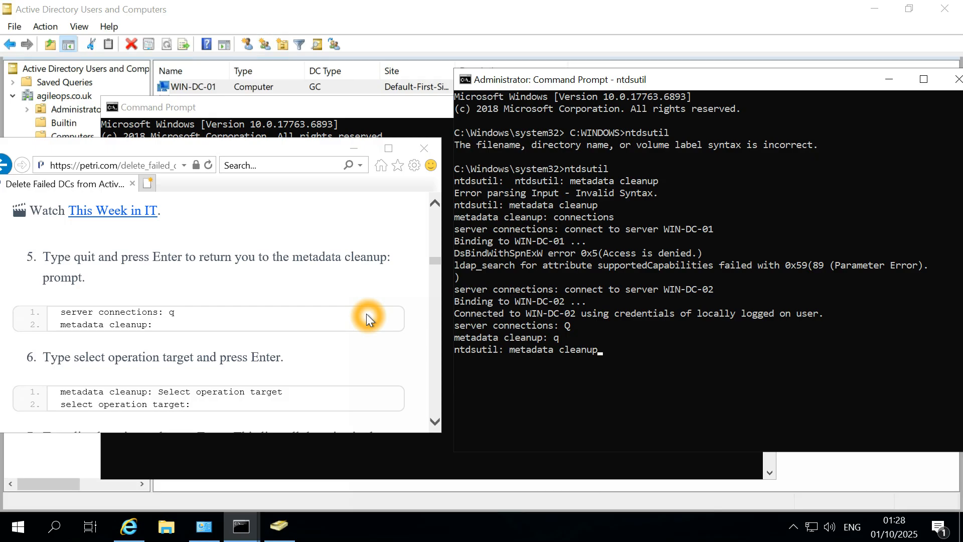
{"action": "key", "text": "Return"}
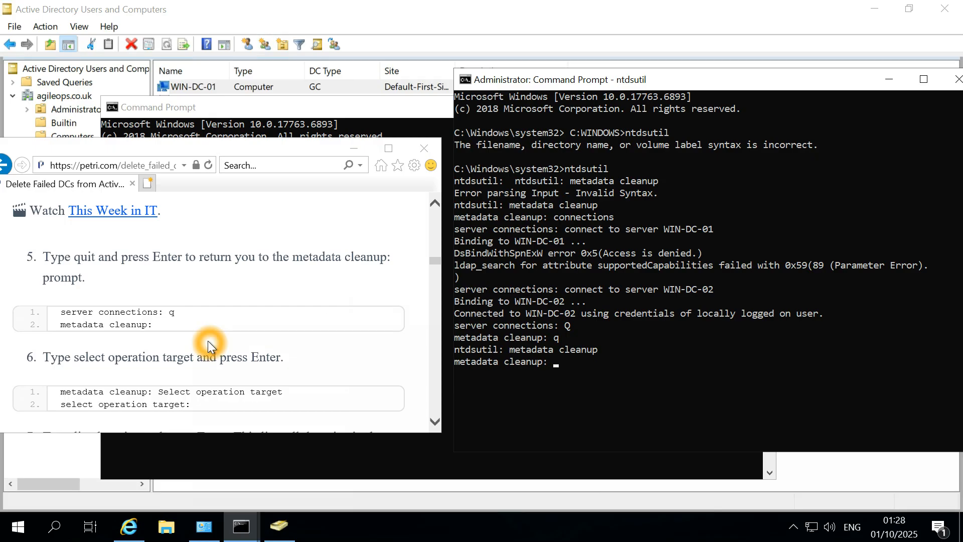
Copy 'Select operation target' from the guide and run it in ntdsutil.
{"action": "scroll", "coordinate": [207, 341], "scroll_direction": "down", "scroll_amount": 1}
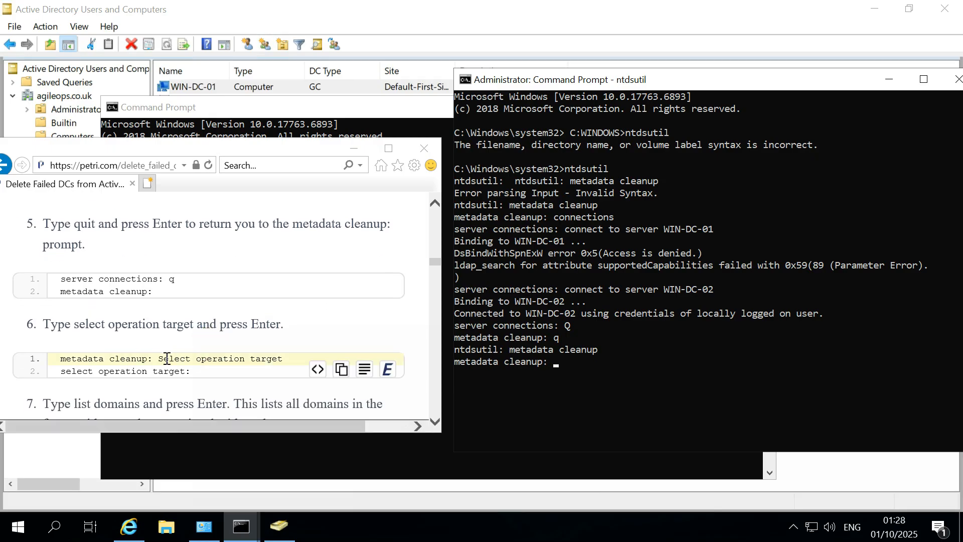
{"action": "left_click_drag", "start_coordinate": [158, 362], "coordinate": [273, 358]}
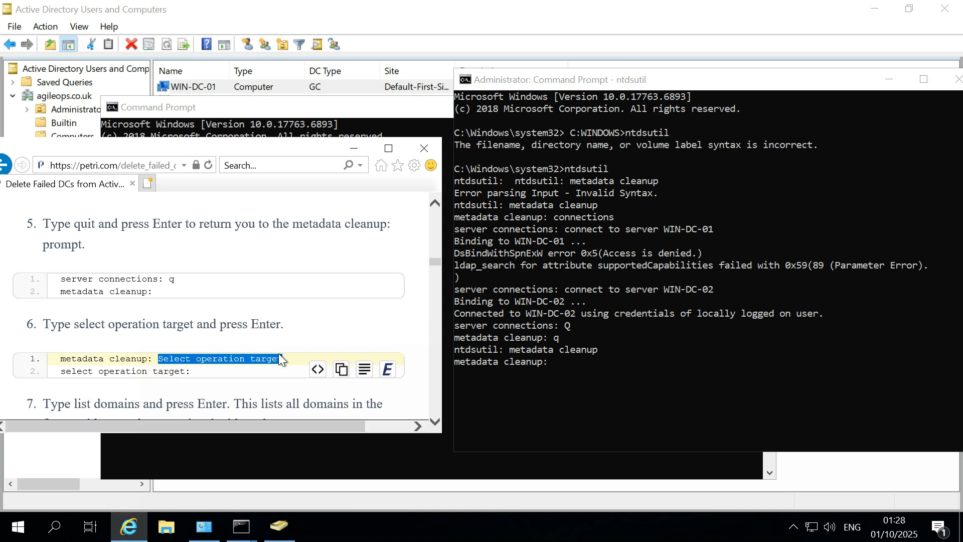
{"action": "left_click", "coordinate": [254, 359]}
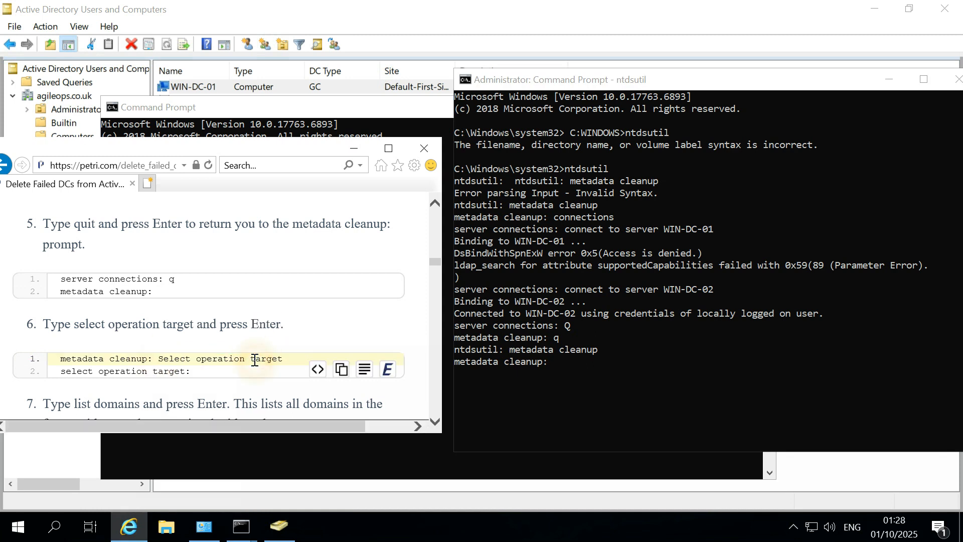
{"action": "left_click_drag", "start_coordinate": [158, 359], "coordinate": [290, 362]}
{"action": "key", "text": "super+c"}
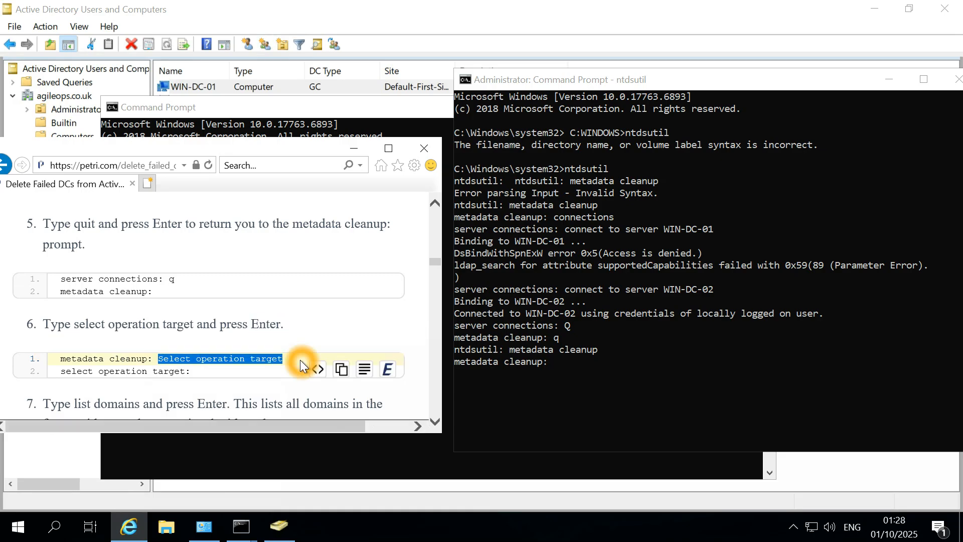
{"action": "left_click", "coordinate": [650, 353]}
{"action": "right_click", "coordinate": [650, 351]}
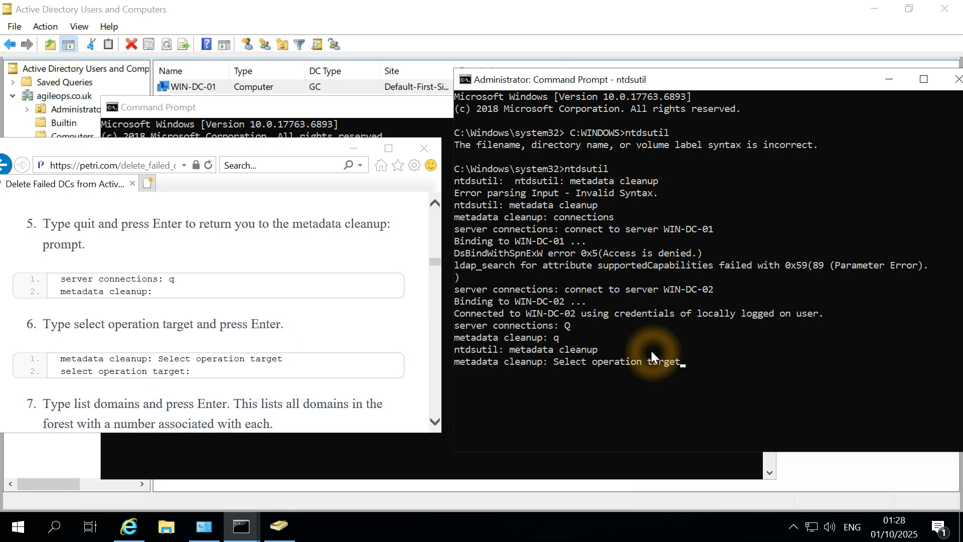
{"action": "key", "text": "Return"}
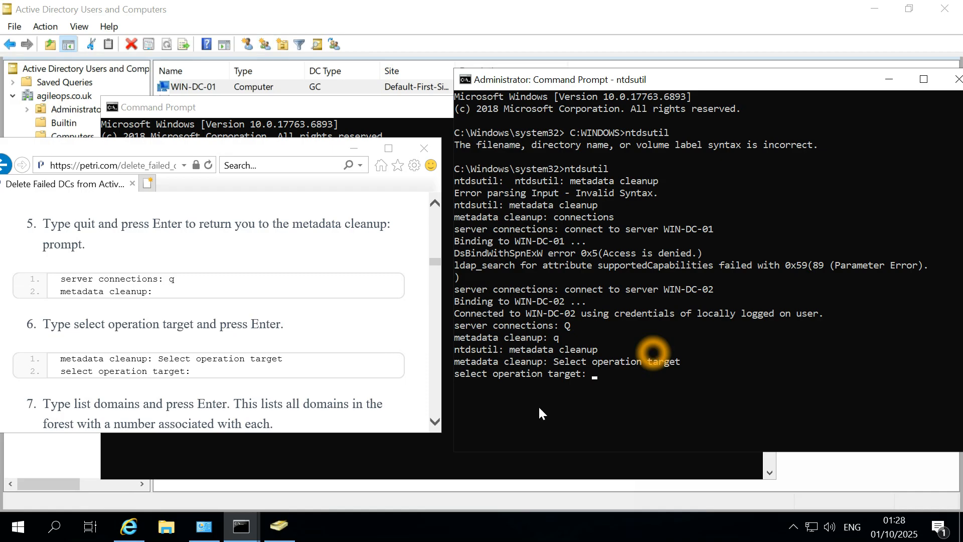
Run 'list domains' to show the forest's domains.
{"action": "left_click", "coordinate": [221, 335]}
{"action": "scroll", "coordinate": [221, 335], "scroll_direction": "down", "scroll_amount": 2}
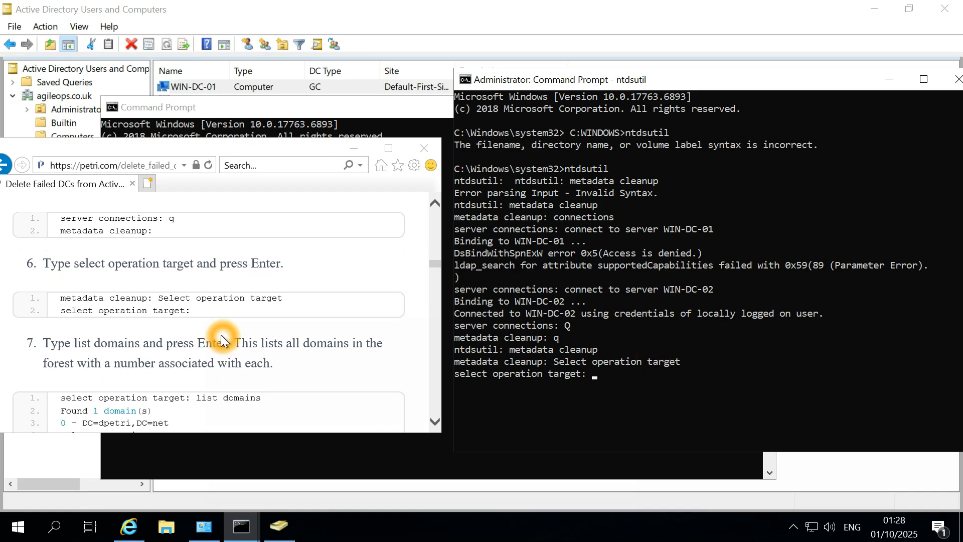
{"action": "scroll", "coordinate": [221, 335], "scroll_direction": "down", "scroll_amount": 2}
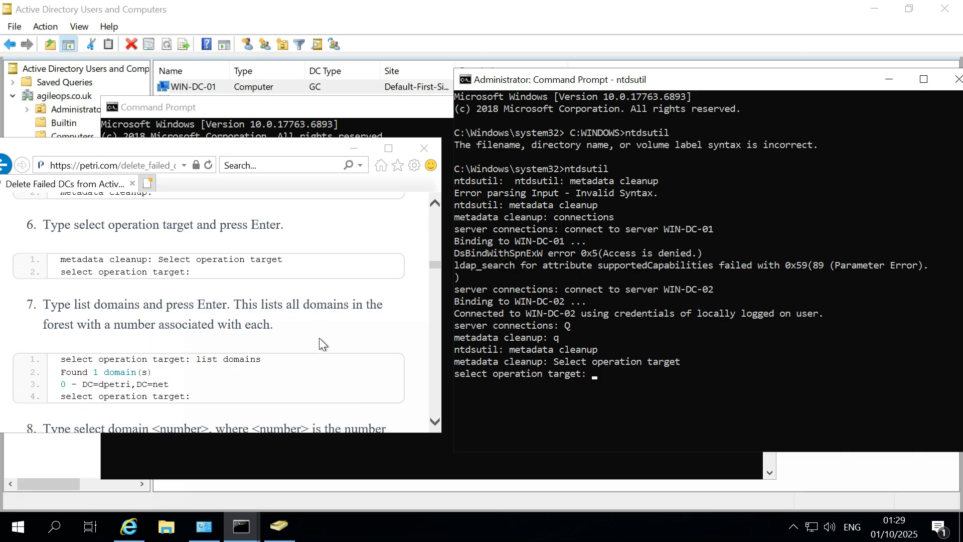
{"action": "scroll", "coordinate": [347, 318], "scroll_direction": "down", "scroll_amount": 1}
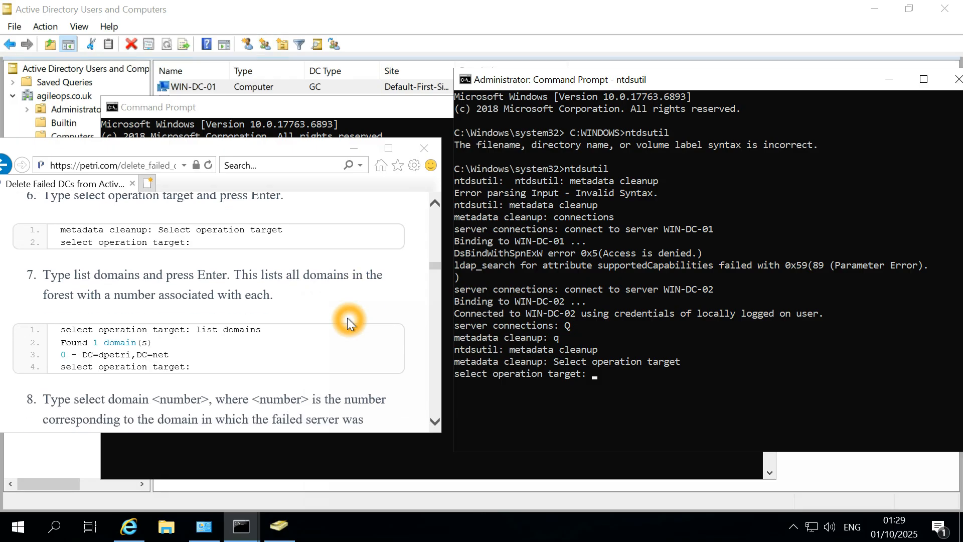
{"action": "type", "text": "list domains"}
{"action": "key", "text": "Return"}
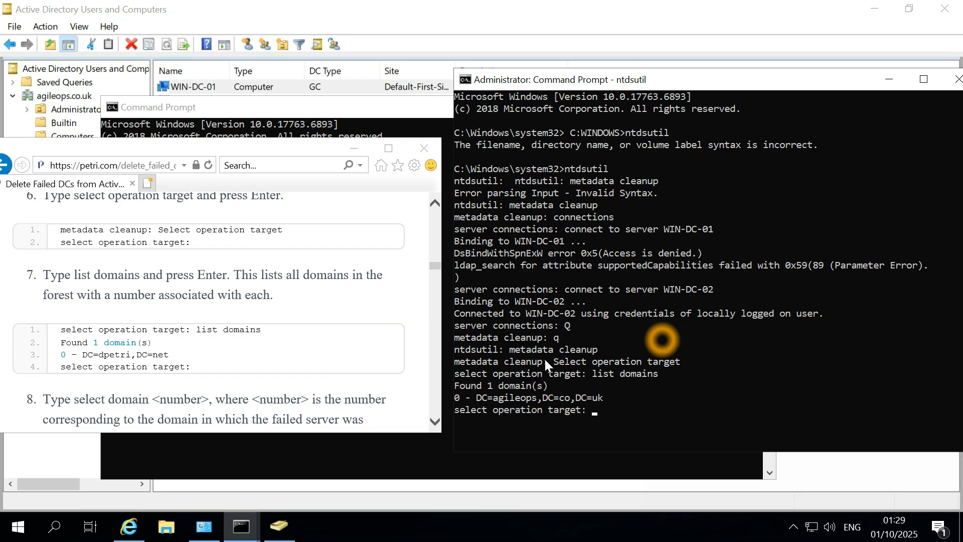
Copy 'Select domain 0' from the guide and run it, targeting DC=agileops,DC=co,DC=uk.
{"action": "scroll", "coordinate": [287, 347], "scroll_direction": "down", "scroll_amount": 2}
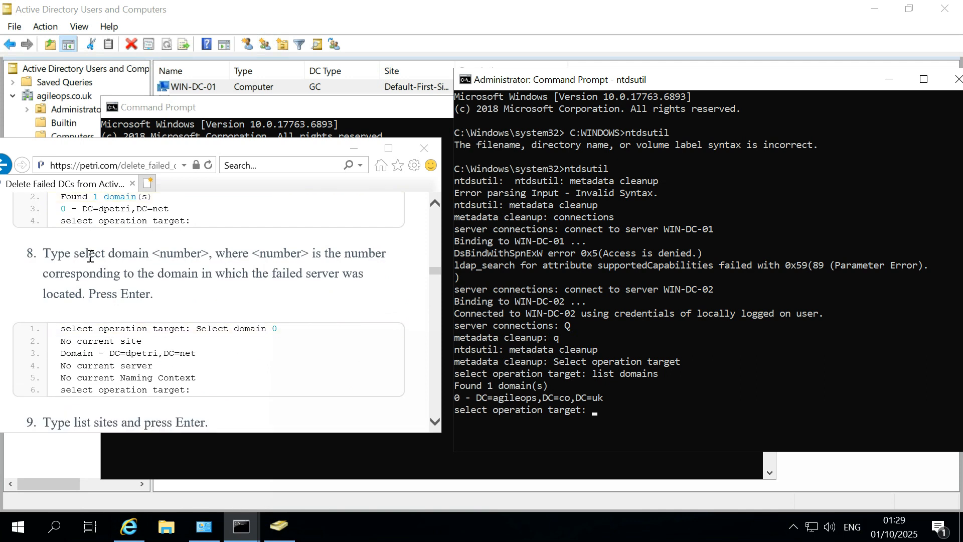
{"action": "left_click", "coordinate": [120, 271]}
{"action": "left_click", "coordinate": [200, 331]}
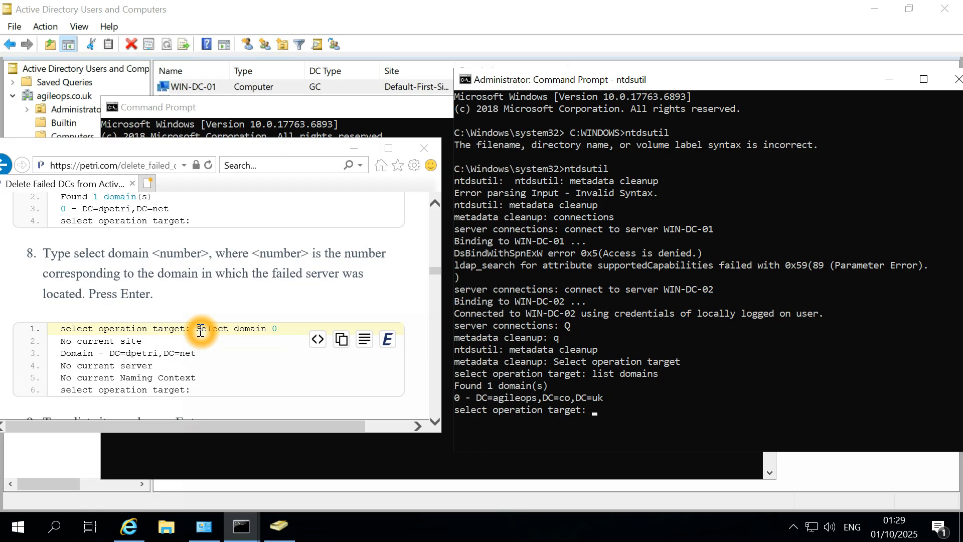
{"action": "left_click", "coordinate": [200, 331]}
{"action": "left_click", "coordinate": [145, 344]}
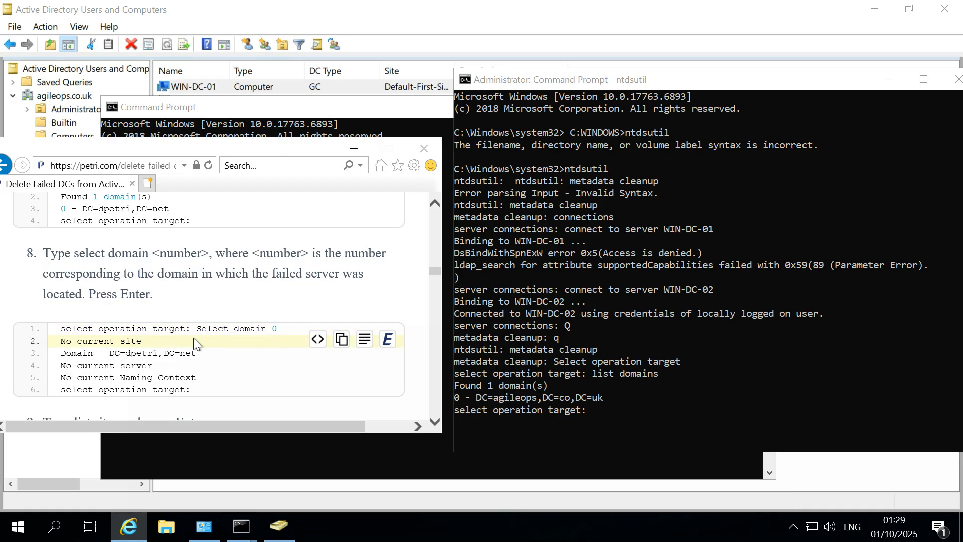
{"action": "left_click_drag", "start_coordinate": [200, 328], "coordinate": [285, 330]}
{"action": "key", "text": "super+c"}
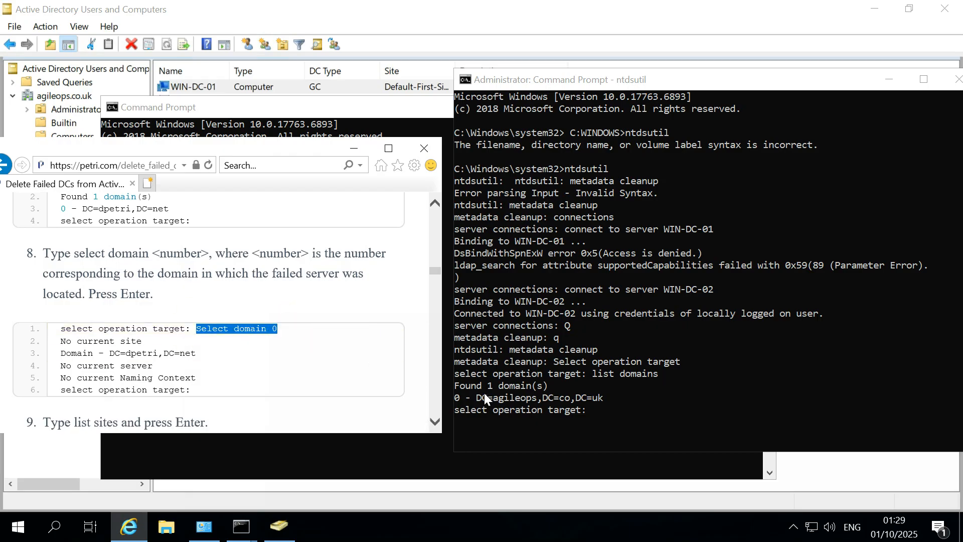
{"action": "left_click", "coordinate": [618, 414]}
{"action": "right_click", "coordinate": [618, 414]}
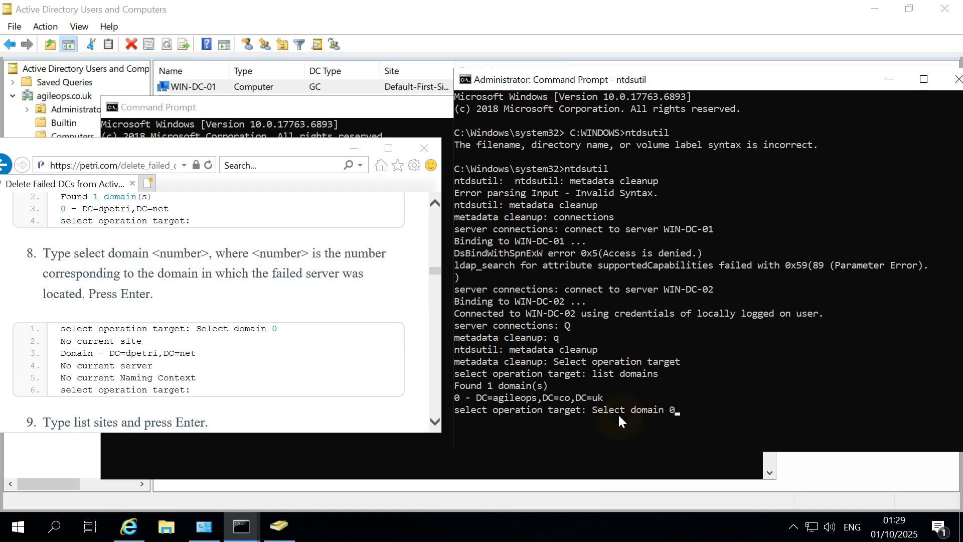
{"action": "key", "text": "Return"}
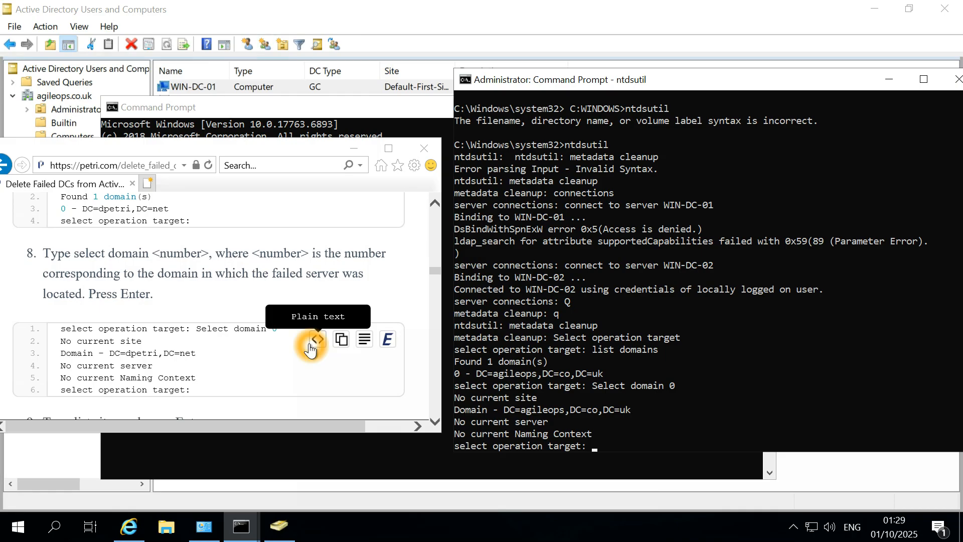
Highlight the 'List sites' command in the guide's example.
{"action": "scroll", "coordinate": [310, 348], "scroll_direction": "down", "scroll_amount": 2}
{"action": "scroll", "coordinate": [310, 348], "scroll_direction": "down", "scroll_amount": 2}
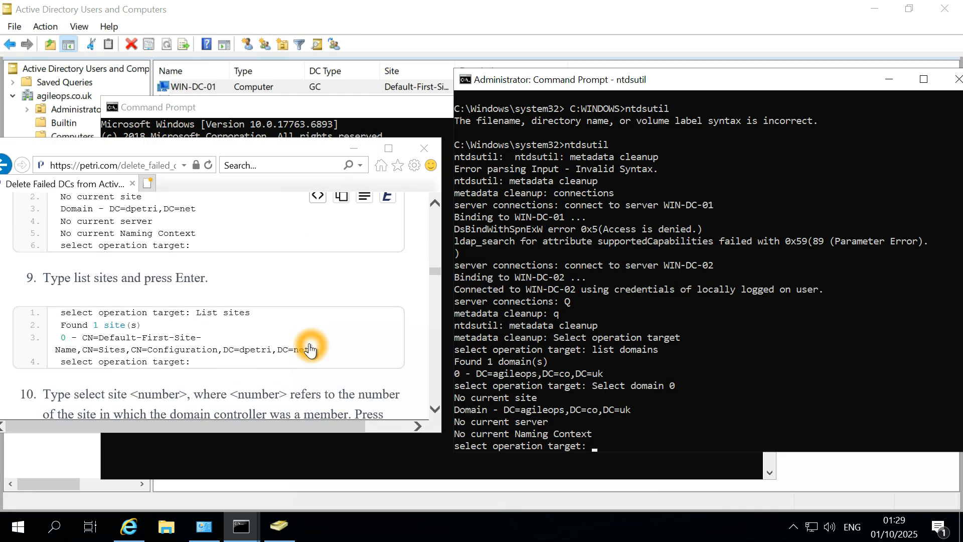
{"action": "left_click_drag", "start_coordinate": [192, 315], "coordinate": [251, 311]}
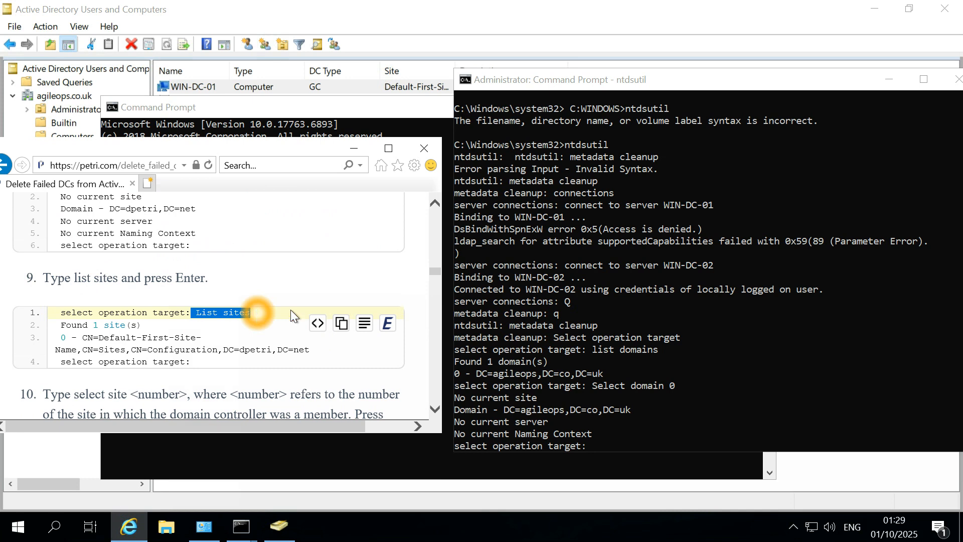
{"action": "left_click", "coordinate": [544, 355]}
{"action": "left_click", "coordinate": [545, 356]}
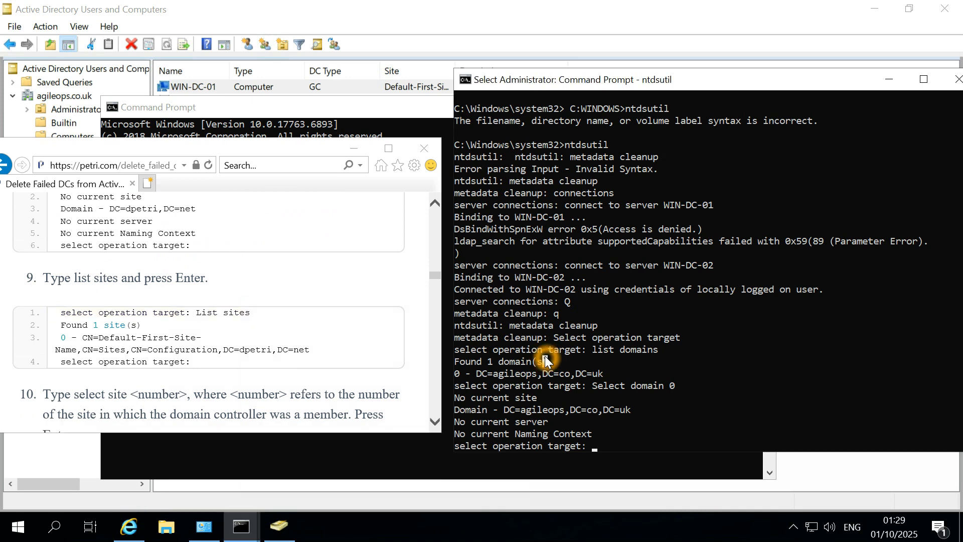
{"action": "left_click", "coordinate": [191, 314]}
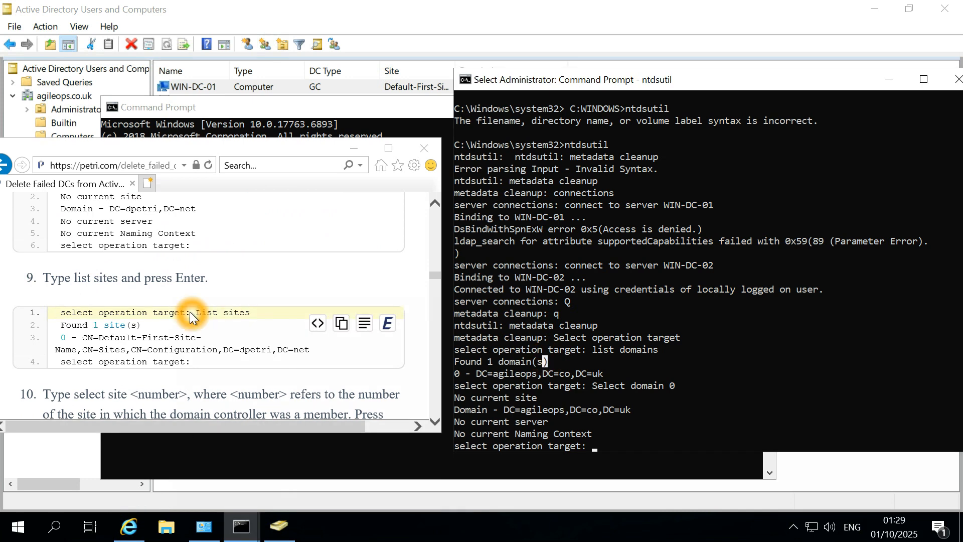
{"action": "left_click", "coordinate": [189, 315]}
{"action": "left_click", "coordinate": [205, 316]}
{"action": "left_click_drag", "start_coordinate": [204, 316], "coordinate": [251, 312]}
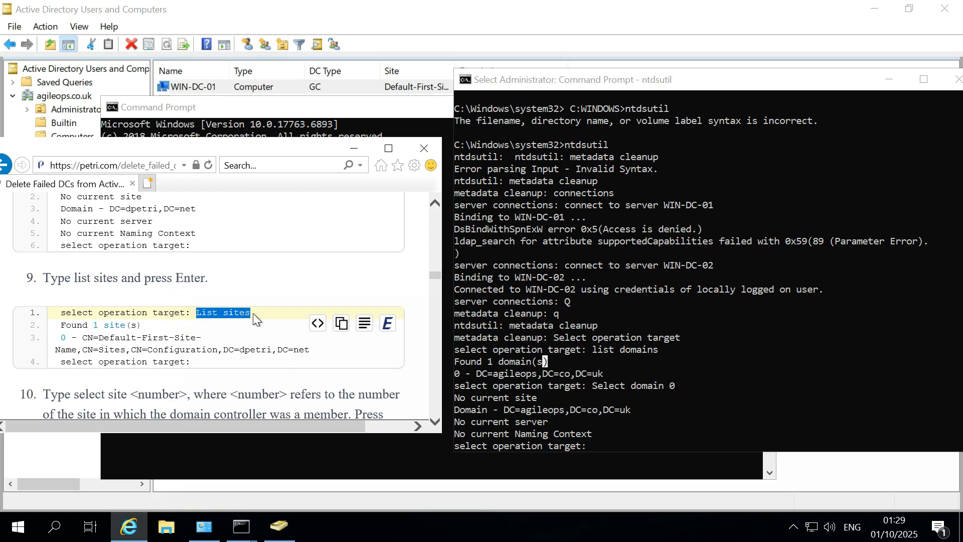
Run 'List sites' in the ntdsutil console.
{"action": "left_click", "coordinate": [660, 369]}
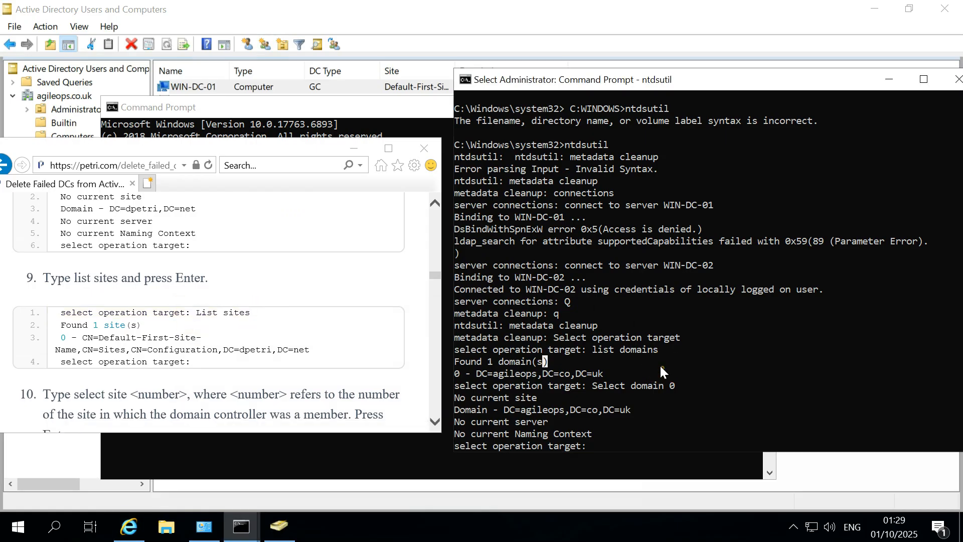
{"action": "left_click", "coordinate": [655, 445]}
{"action": "left_click", "coordinate": [651, 434]}
{"action": "mouse_move", "coordinate": [391, 319]}
{"action": "type", "text": "List sites"}
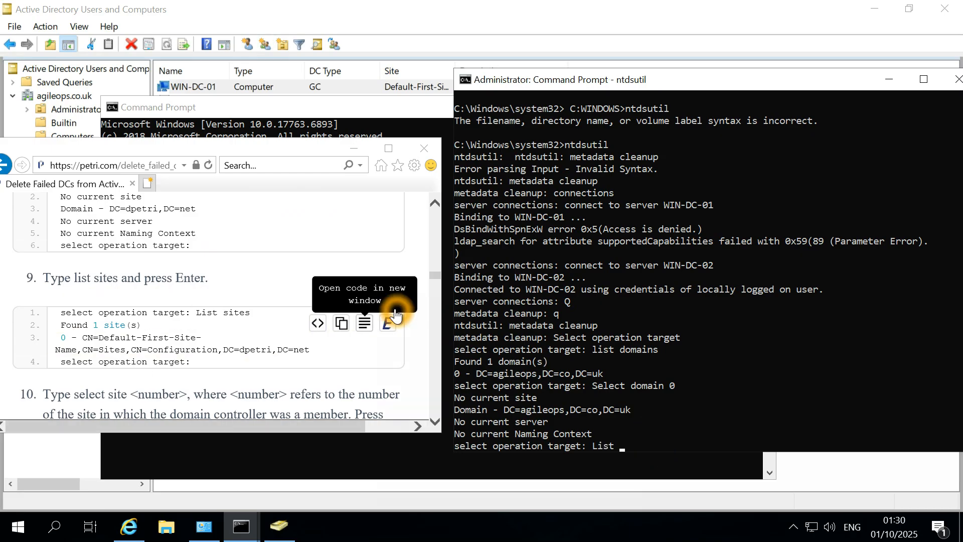
{"action": "key", "text": "Return"}
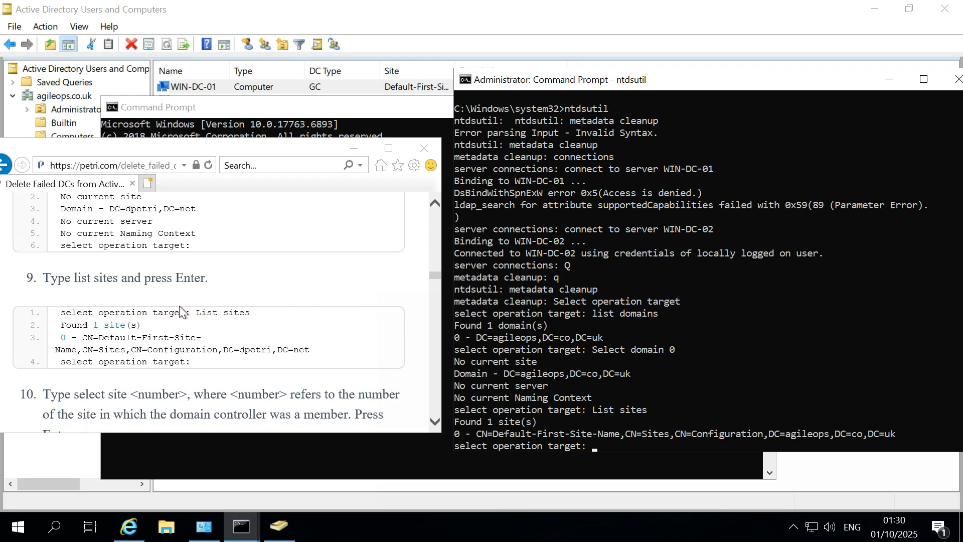
Select site 0, Default-First-Site-Name, with 'select site 0'.
{"action": "scroll", "coordinate": [179, 305], "scroll_direction": "down", "scroll_amount": 2}
{"action": "scroll", "coordinate": [179, 305], "scroll_direction": "down", "scroll_amount": 2}
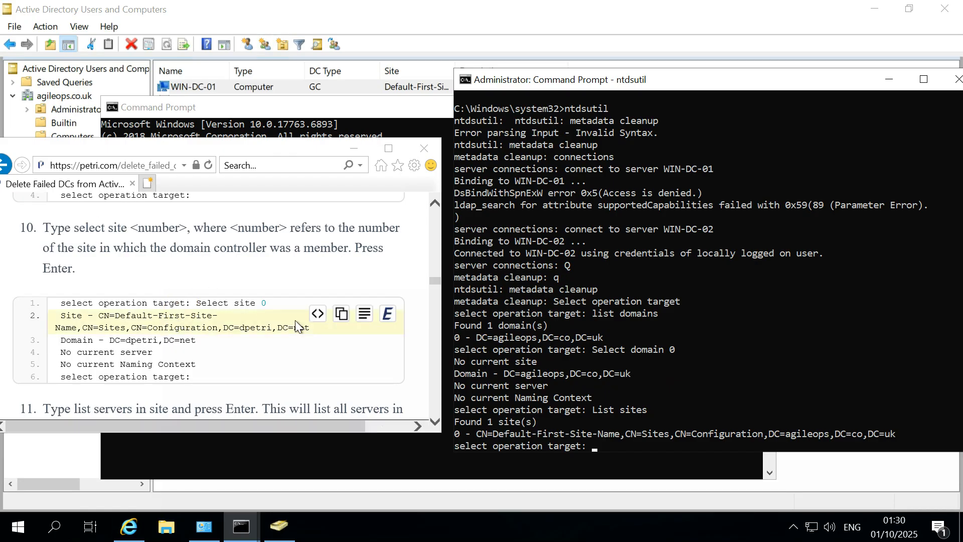
{"action": "type", "text": "0"}
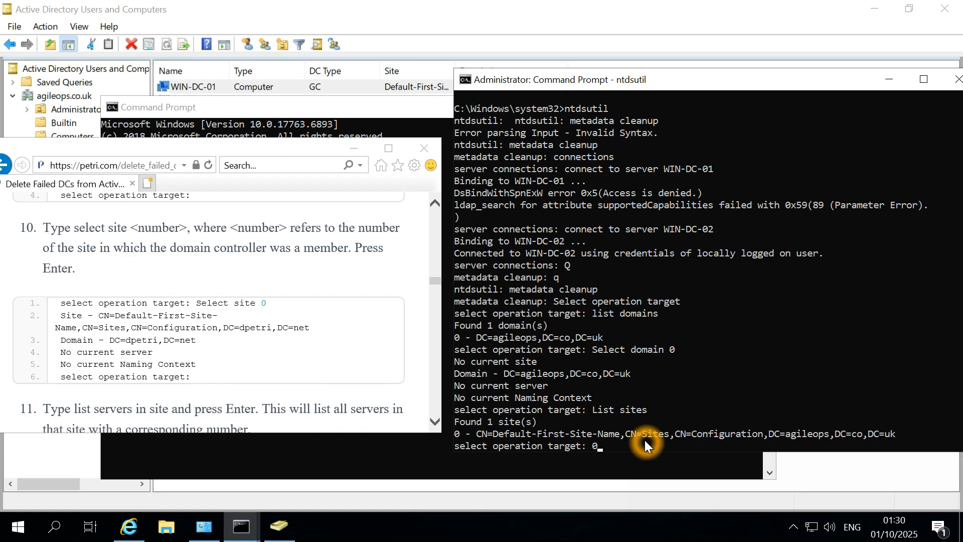
{"action": "key", "text": "Return"}
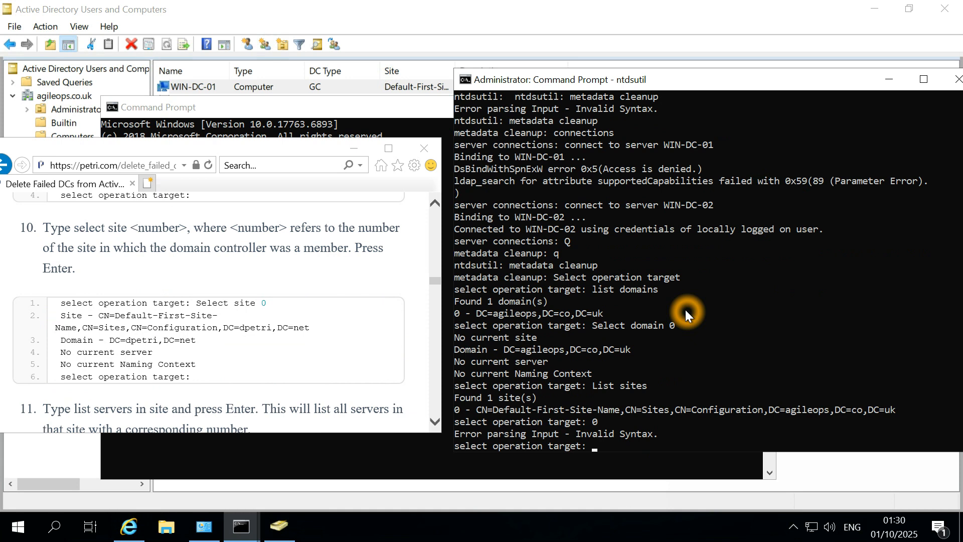
{"action": "type", "text": "select site 0"}
{"action": "key", "text": "Return"}
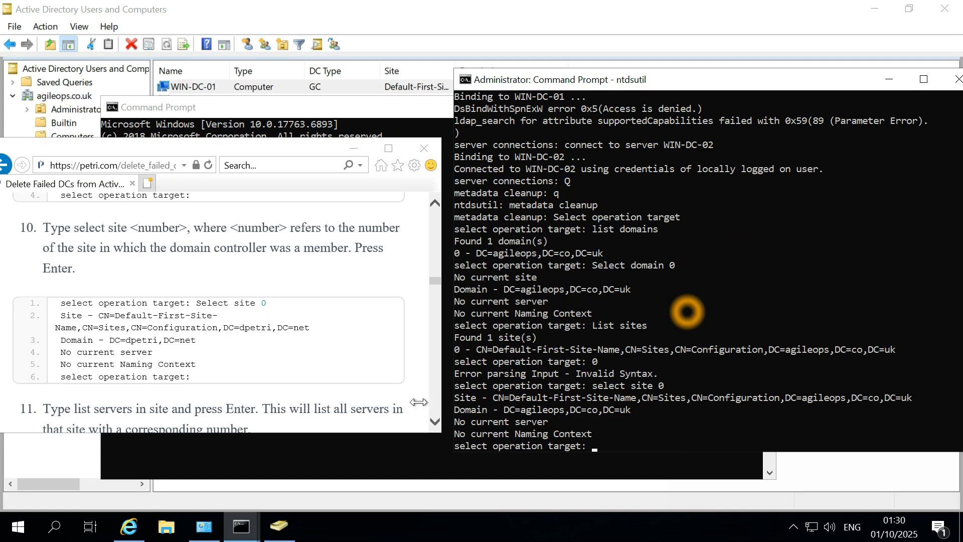
Paste and run 'List servers in site', showing WIN-DC-01 as 0 and WIN-DC-02 as 1.
{"action": "scroll", "coordinate": [308, 367], "scroll_direction": "down", "scroll_amount": 3}
{"action": "scroll", "coordinate": [308, 366], "scroll_direction": "down", "scroll_amount": 3}
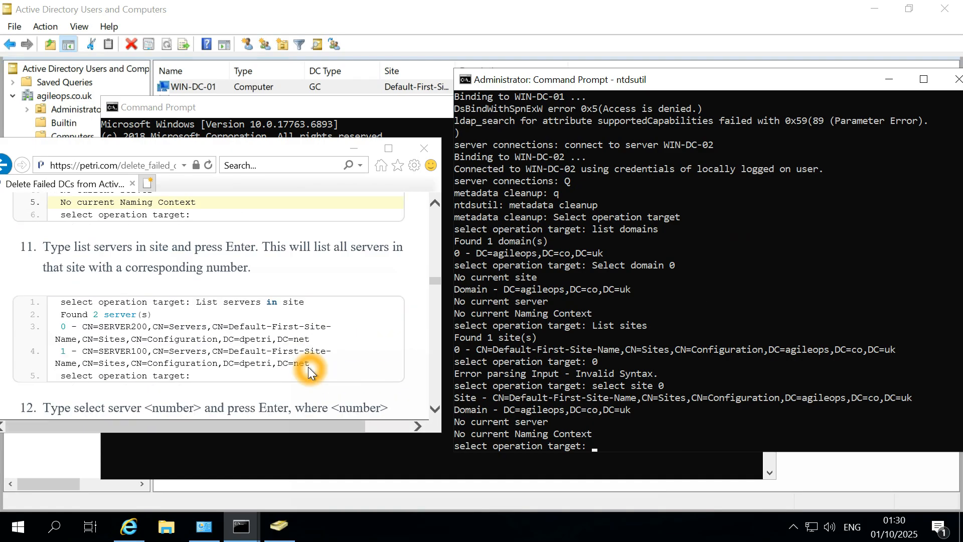
{"action": "left_click", "coordinate": [198, 289]}
{"action": "right_click", "coordinate": [304, 289]}
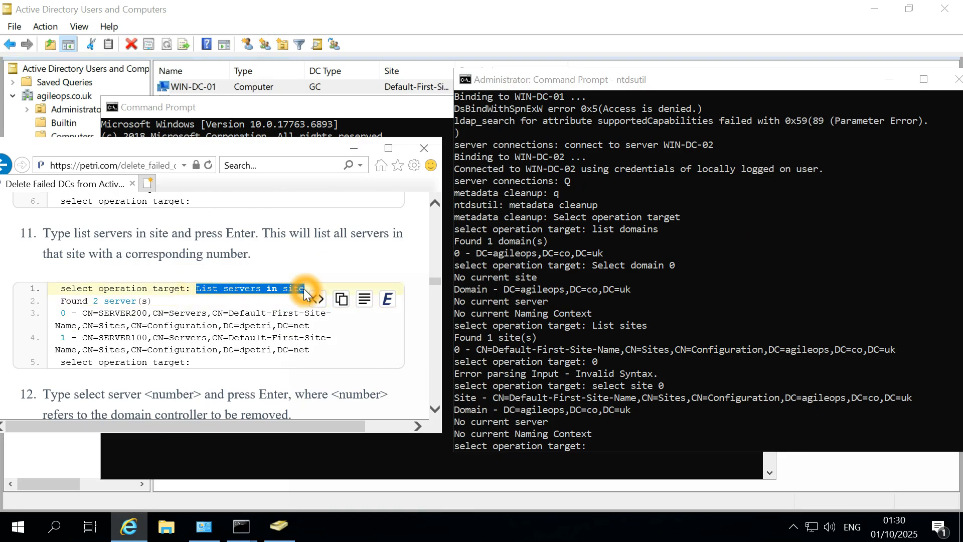
{"action": "left_click", "coordinate": [672, 401]}
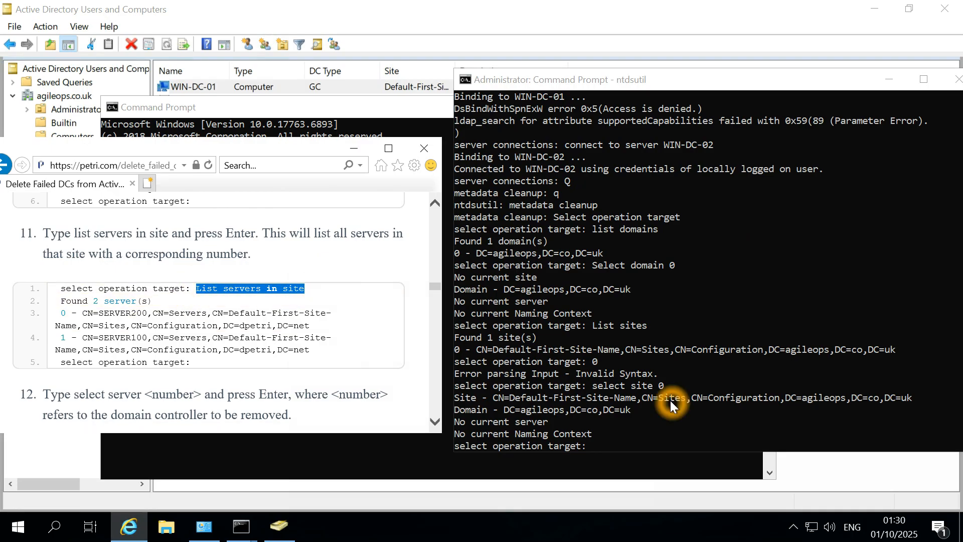
{"action": "right_click", "coordinate": [672, 401]}
{"action": "key", "text": "Return"}
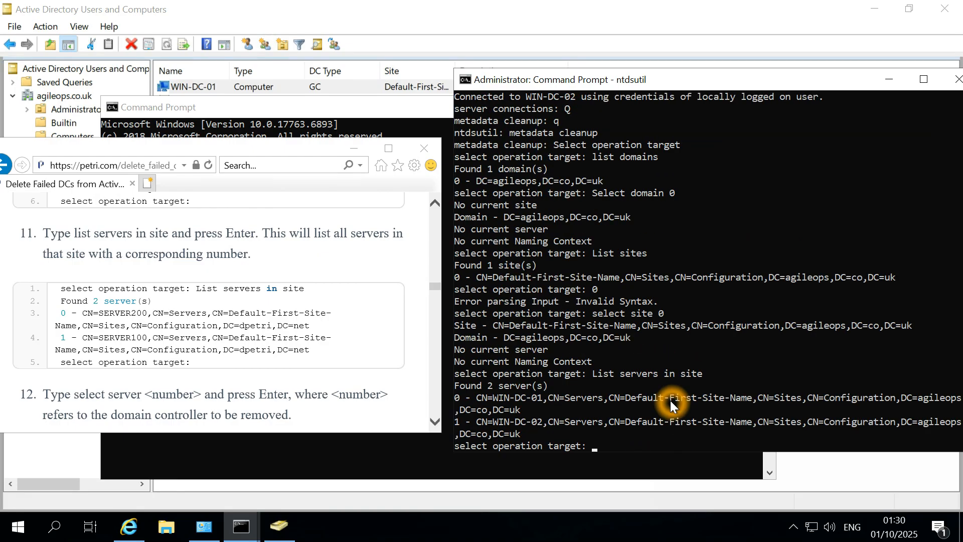
{"action": "left_click", "coordinate": [358, 328]}
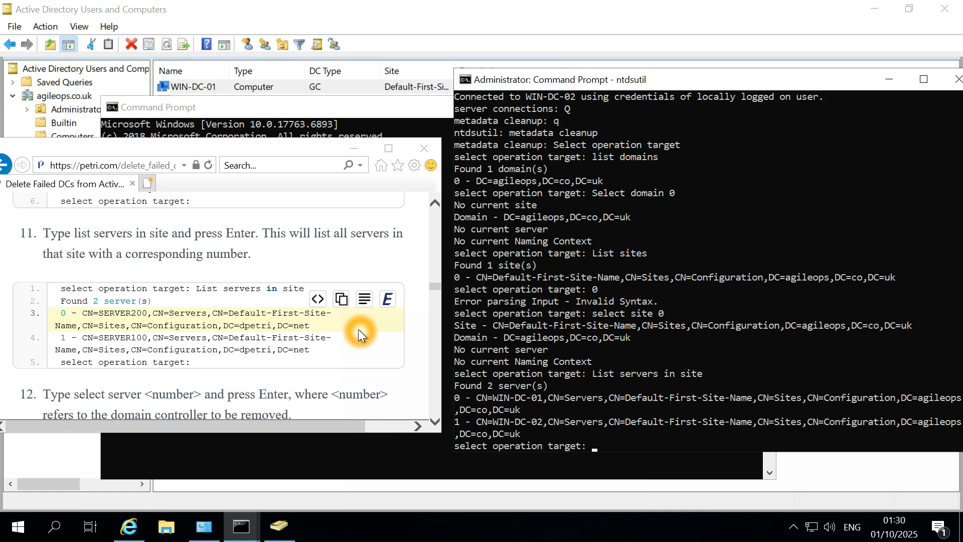
{"action": "scroll", "coordinate": [358, 329], "scroll_direction": "down", "scroll_amount": 1}
{"action": "scroll", "coordinate": [358, 329], "scroll_direction": "down", "scroll_amount": 1}
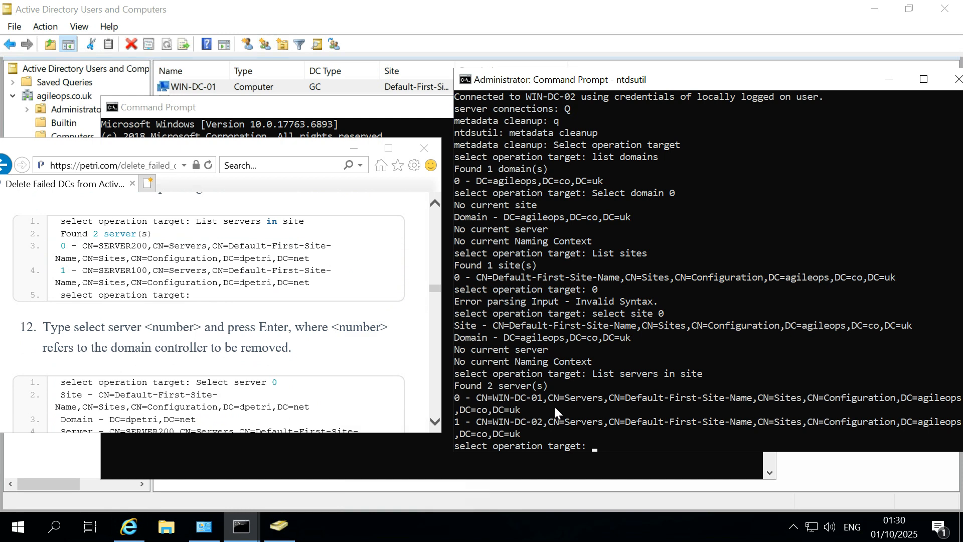
Reposition and widen the ntdsutil console, highlighting the WIN-DC-01 server line.
{"action": "left_click_drag", "start_coordinate": [524, 411], "coordinate": [457, 400]}
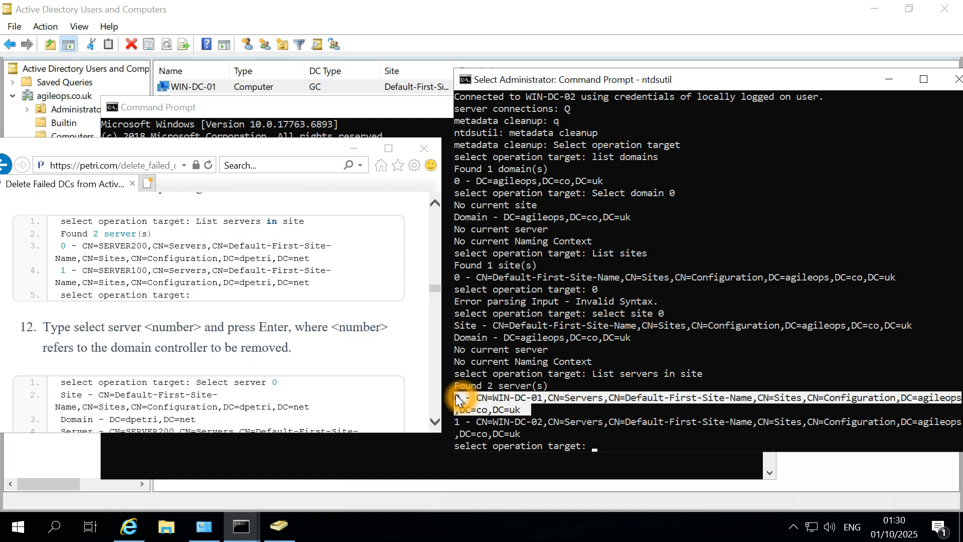
{"action": "left_click_drag", "start_coordinate": [598, 79], "coordinate": [434, 102]}
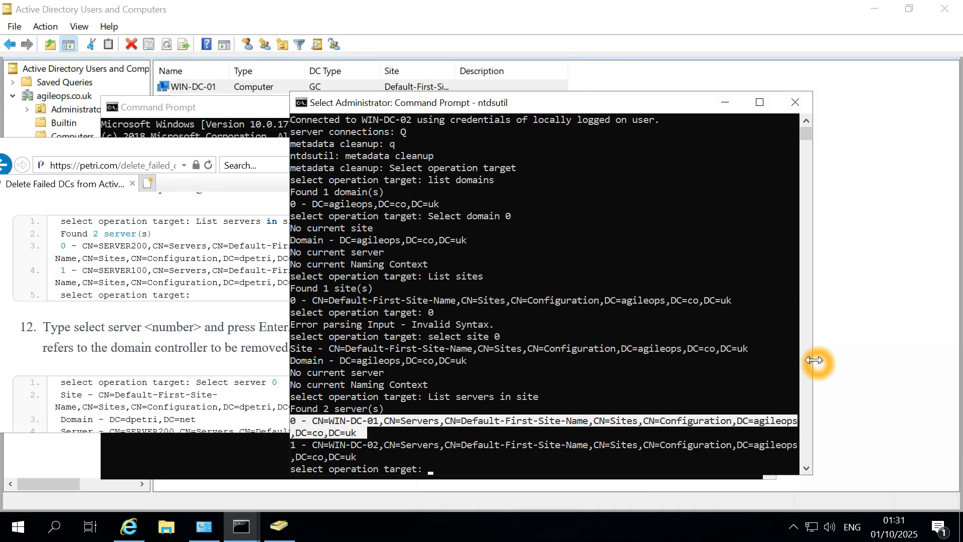
{"action": "left_click_drag", "start_coordinate": [814, 360], "coordinate": [912, 351]}
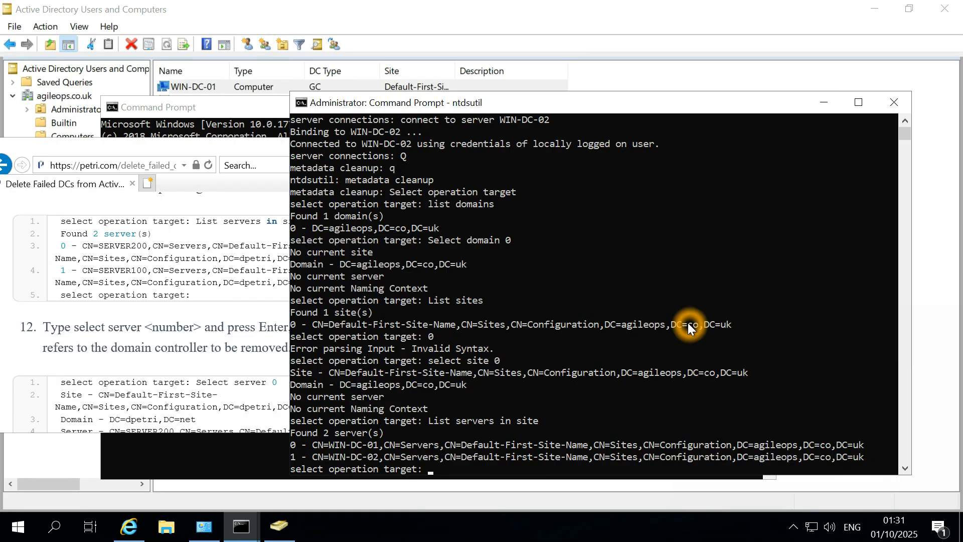
{"action": "left_click_drag", "start_coordinate": [871, 440], "coordinate": [309, 447]}
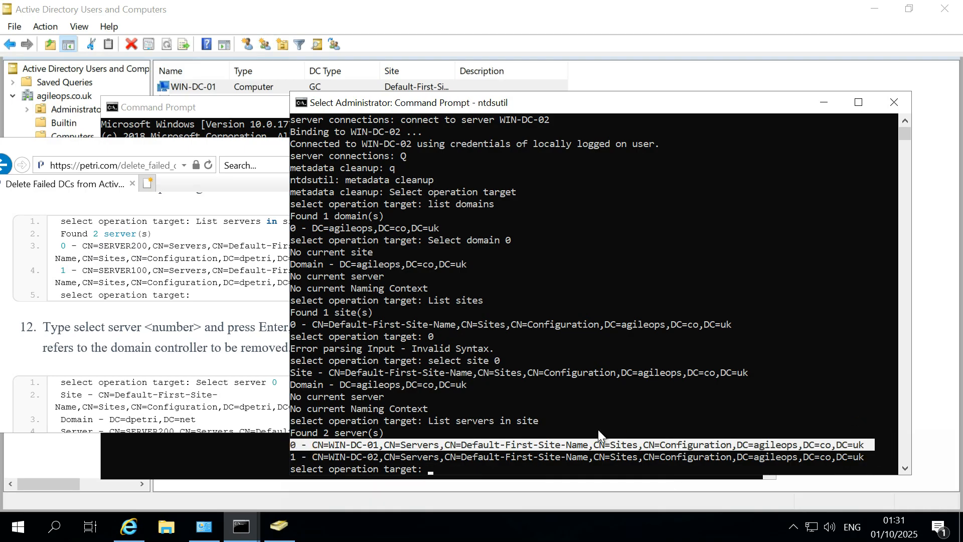
Highlight the 'Select server 0' example in the Petri guide.
{"action": "left_click", "coordinate": [159, 324]}
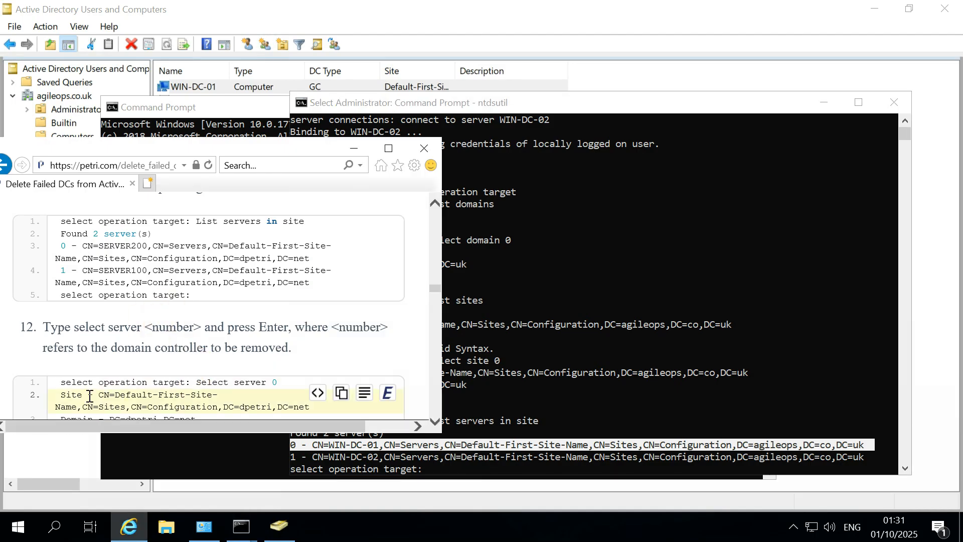
{"action": "left_click", "coordinate": [82, 343]}
{"action": "left_click", "coordinate": [134, 335]}
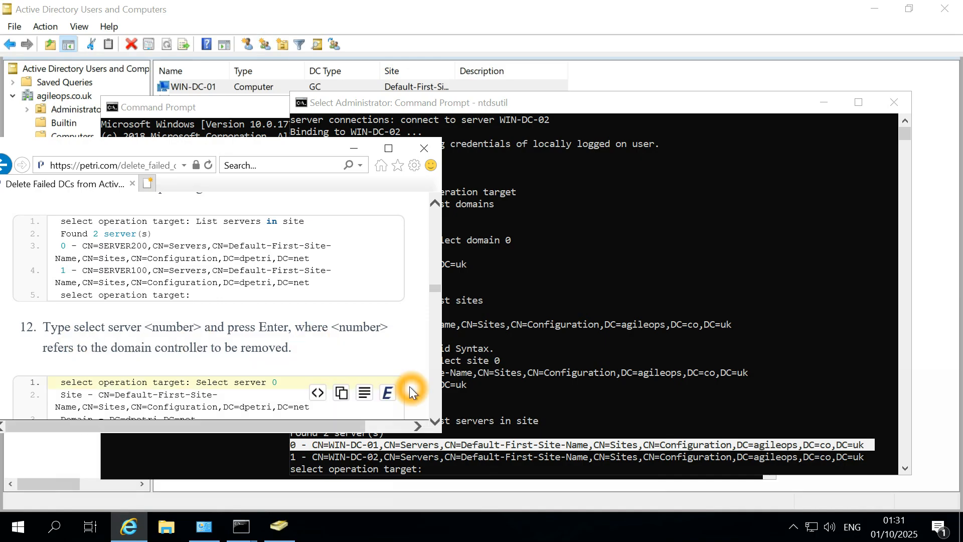
{"action": "left_click", "coordinate": [291, 386]}
{"action": "left_click_drag", "start_coordinate": [291, 386], "coordinate": [197, 382]}
Enter 'select Server 0' in ntdsutil to pick WIN-DC-01.
{"action": "left_click", "coordinate": [646, 376]}
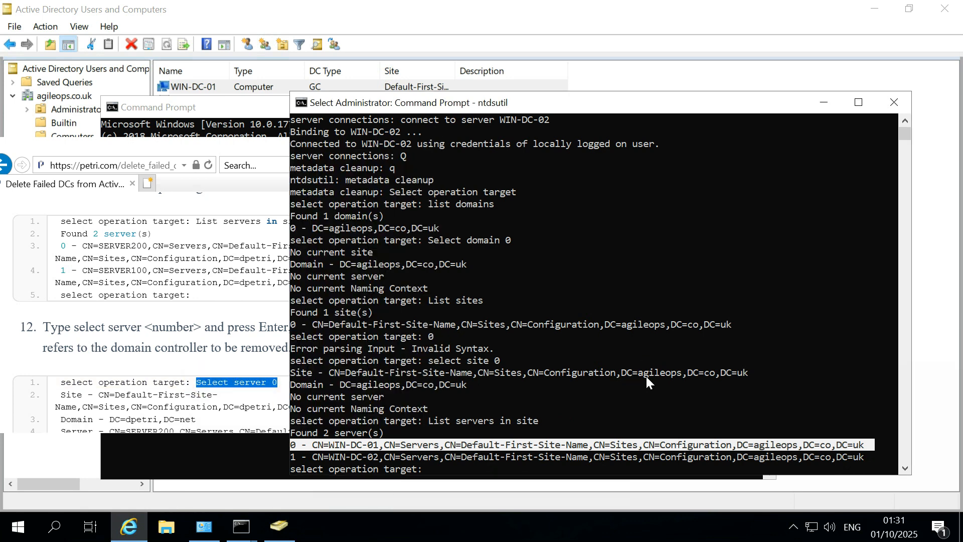
{"action": "right_click", "coordinate": [513, 464]}
{"action": "right_click", "coordinate": [513, 464]}
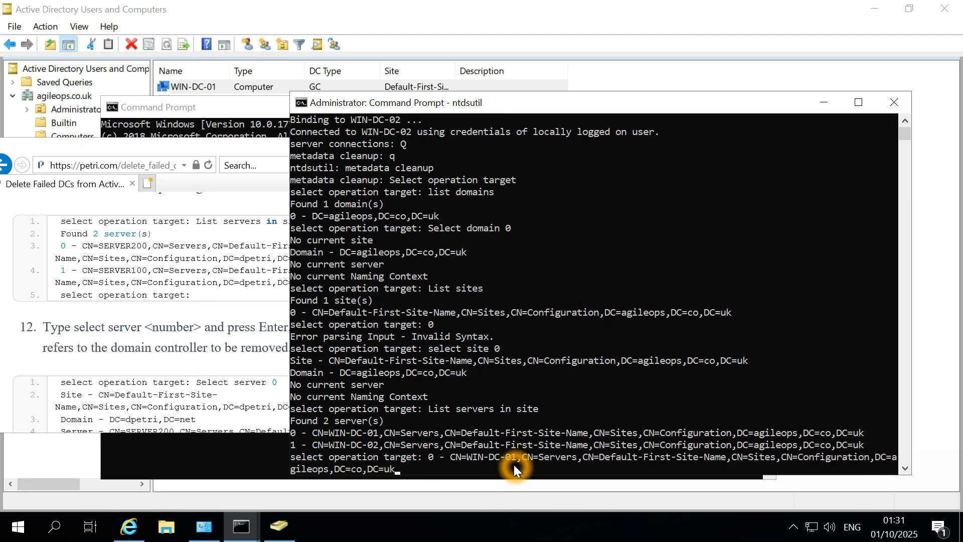
{"action": "key", "text": "BackSpace"}
{"action": "key", "text": "BackSpace"}
{"action": "key", "text": "BackSpace"}
{"action": "key", "text": "BackSpace"}
{"action": "key", "text": "BackSpace"}
{"action": "key", "text": "BackSpace"}
{"action": "key", "text": "BackSpace"}
{"action": "key", "text": "BackSpace"}
{"action": "key", "text": "BackSpace"}
{"action": "key", "text": "BackSpace"}
{"action": "key", "text": "BackSpace"}
{"action": "key", "text": "BackSpace"}
{"action": "key", "text": "BackSpace"}
{"action": "key", "text": "BackSpace"}
{"action": "key", "text": "BackSpace"}
{"action": "key", "text": "BackSpace"}
{"action": "key", "text": "BackSpace"}
{"action": "key", "text": "BackSpace"}
{"action": "key", "text": "BackSpace"}
{"action": "key", "text": "BackSpace"}
{"action": "key", "text": "BackSpace"}
{"action": "key", "text": "BackSpace"}
{"action": "key", "text": "BackSpace"}
{"action": "key", "text": "BackSpace"}
{"action": "key", "text": "BackSpace"}
{"action": "key", "text": "BackSpace"}
{"action": "key", "text": "BackSpace"}
{"action": "key", "text": "BackSpace"}
{"action": "key", "text": "BackSpace"}
{"action": "key", "text": "BackSpace"}
{"action": "key", "text": "BackSpace"}
{"action": "key", "text": "BackSpace"}
{"action": "key", "text": "BackSpace"}
{"action": "key", "text": "BackSpace"}
{"action": "key", "text": "BackSpace"}
{"action": "key", "text": "BackSpace"}
{"action": "key", "text": "BackSpace"}
{"action": "key", "text": "BackSpace"}
{"action": "key", "text": "BackSpace"}
{"action": "key", "text": "BackSpace"}
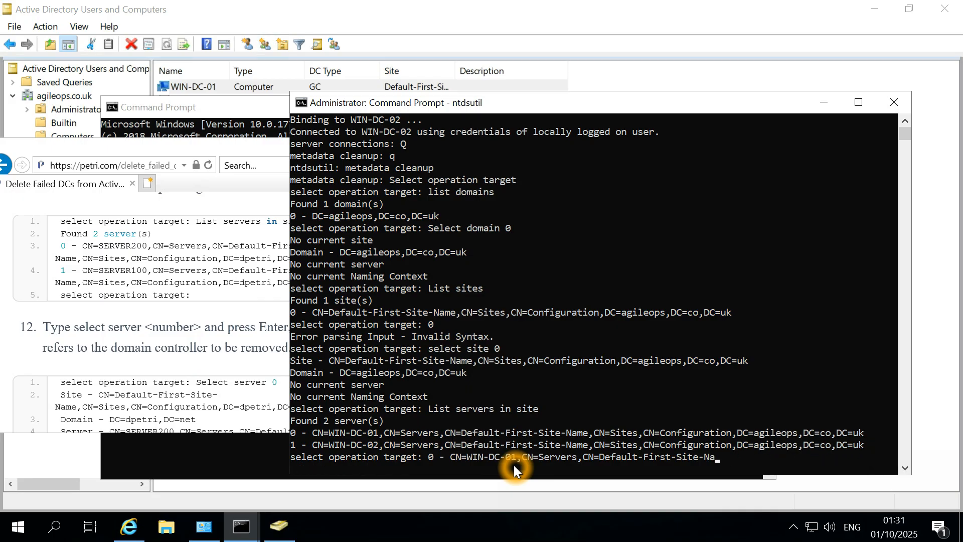
{"action": "key", "text": "BackSpace"}
{"action": "key", "text": "BackSpace"}
{"action": "key", "text": "BackSpace"}
{"action": "key", "text": "BackSpace"}
{"action": "key", "text": "BackSpace"}
{"action": "key", "text": "BackSpace"}
{"action": "key", "text": "BackSpace"}
{"action": "key", "text": "BackSpace"}
{"action": "key", "text": "BackSpace"}
{"action": "key", "text": "BackSpace"}
{"action": "key", "text": "BackSpace"}
{"action": "key", "text": "BackSpace"}
{"action": "key", "text": "BackSpace"}
{"action": "key", "text": "BackSpace"}
{"action": "key", "text": "BackSpace"}
{"action": "key", "text": "BackSpace"}
{"action": "key", "text": "BackSpace"}
{"action": "key", "text": "BackSpace"}
{"action": "key", "text": "BackSpace"}
{"action": "key", "text": "BackSpace"}
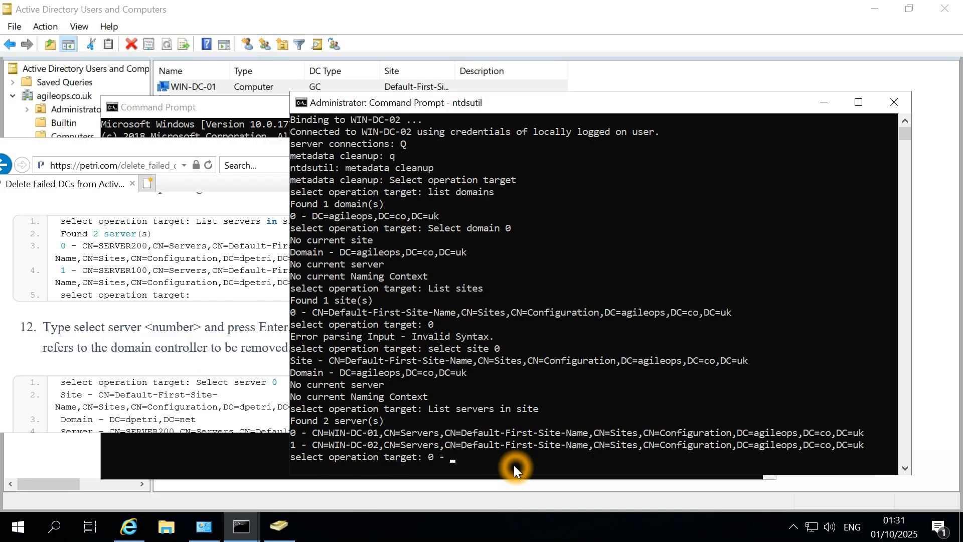
{"action": "type", "text": "select Server 0"}
{"action": "key", "text": "Return"}
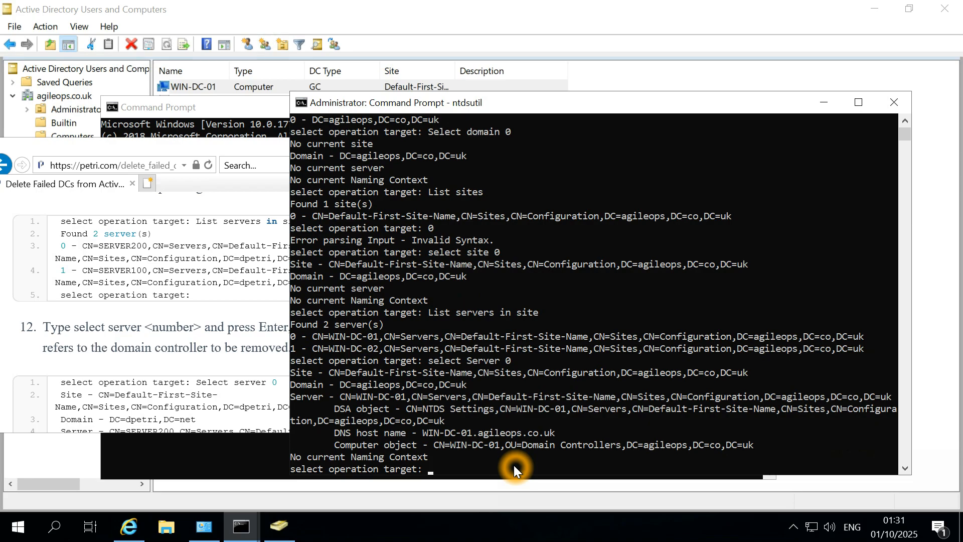
Rerun 'List servers in site' and 'select site 0' from command history.
{"action": "scroll", "coordinate": [158, 386], "scroll_direction": "down", "scroll_amount": 1}
{"action": "scroll", "coordinate": [159, 383], "scroll_direction": "down", "scroll_amount": 3}
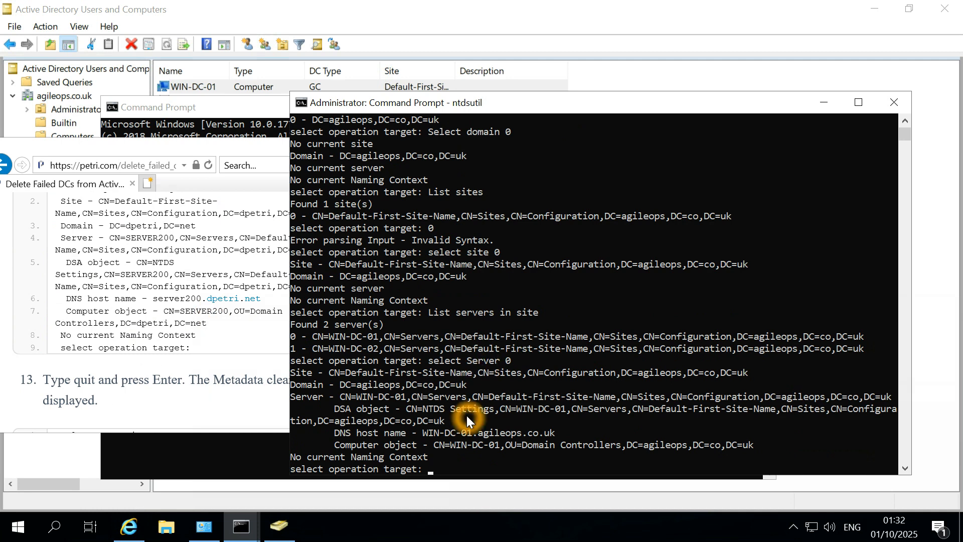
{"action": "key", "text": "Up"}
{"action": "key", "text": "Up"}
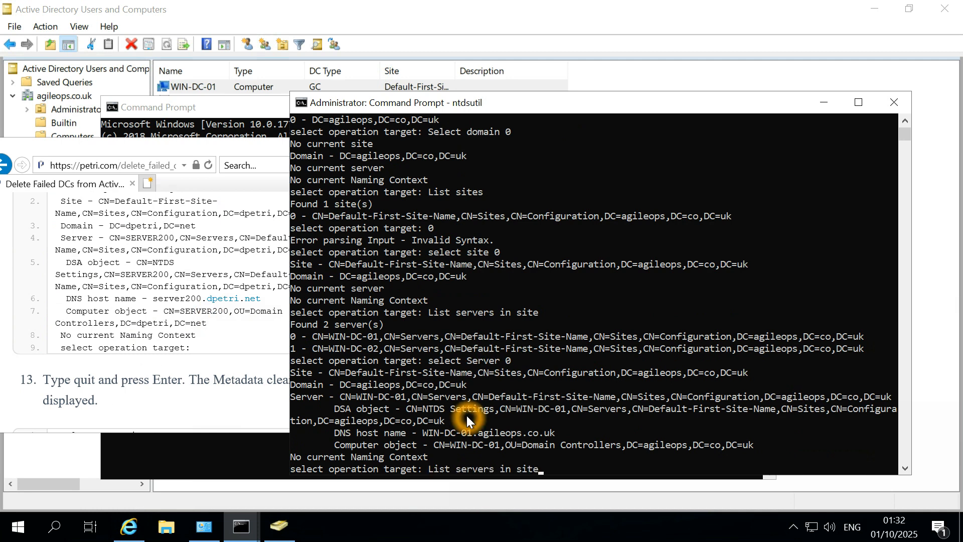
{"action": "key", "text": "Return"}
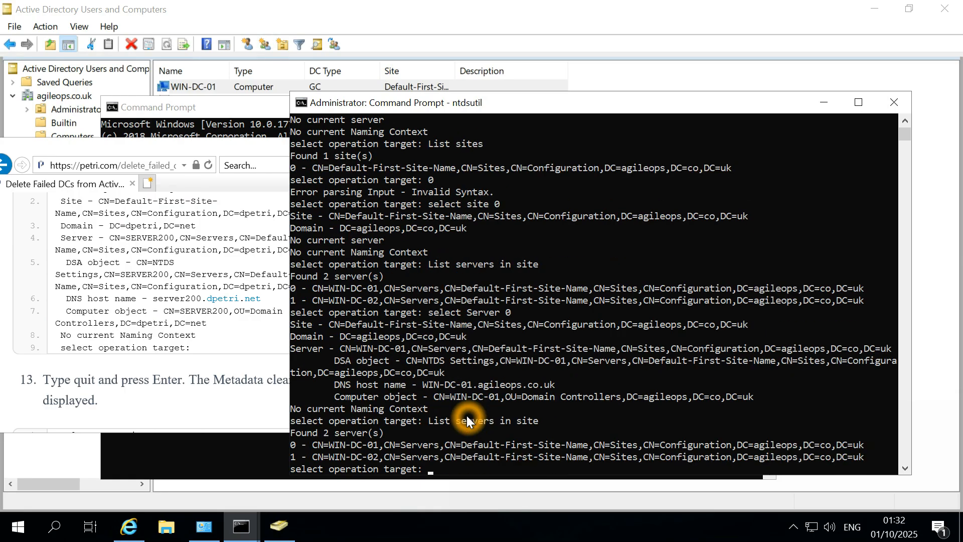
{"action": "key", "text": "Up"}
{"action": "key", "text": "Up"}
{"action": "key", "text": "Up"}
{"action": "key", "text": "Return"}
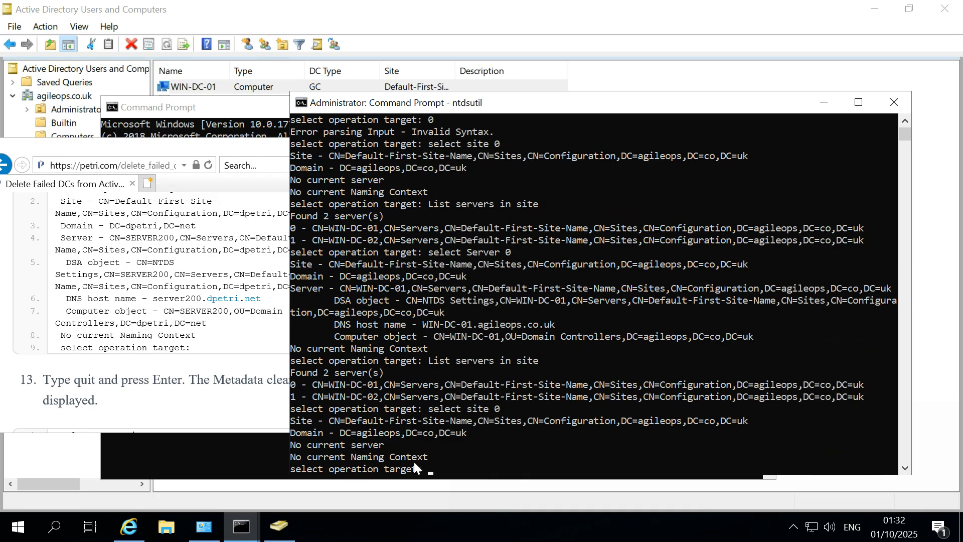
Move the ntdsutil console to the top right and bring the Petri guide forward.
{"action": "left_click", "coordinate": [207, 250]}
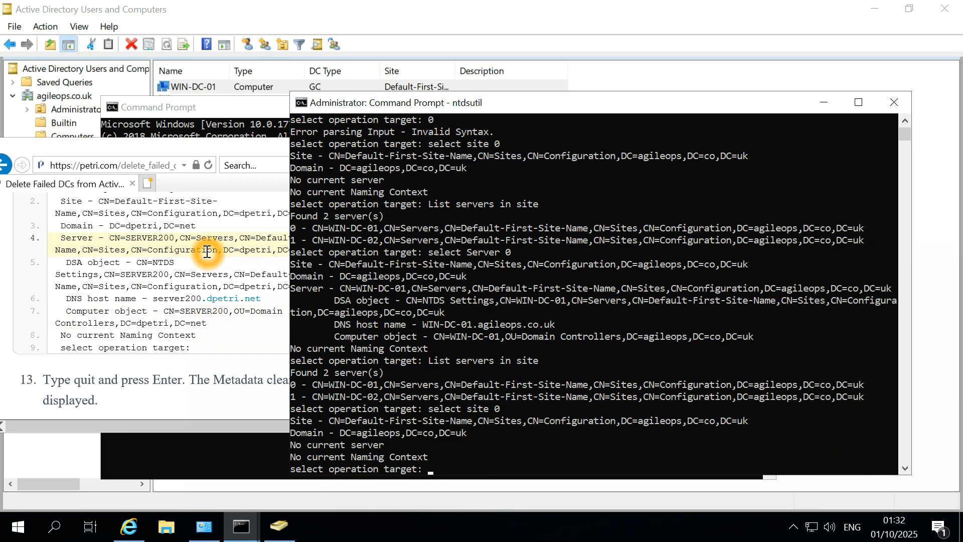
{"action": "left_click_drag", "start_coordinate": [473, 101], "coordinate": [574, 100]}
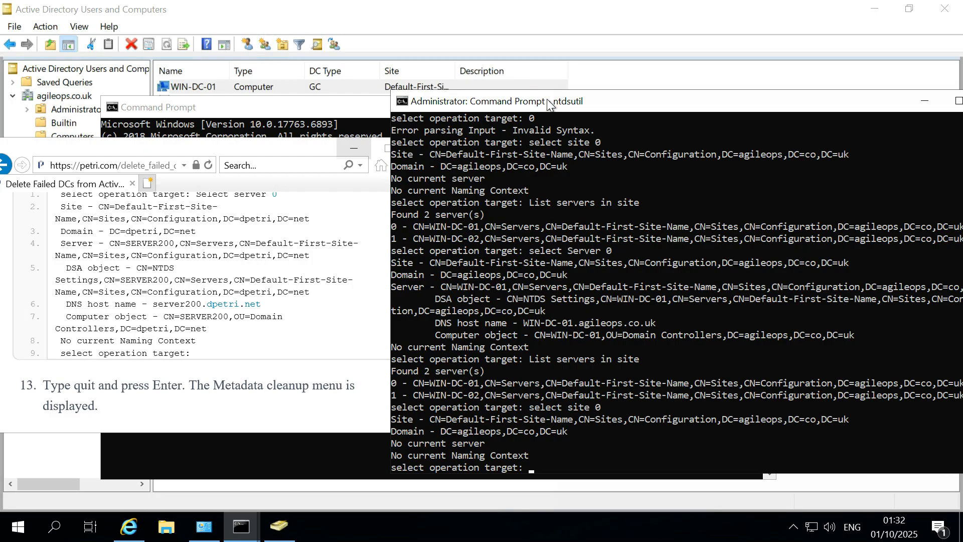
{"action": "left_click_drag", "start_coordinate": [547, 102], "coordinate": [554, 29]}
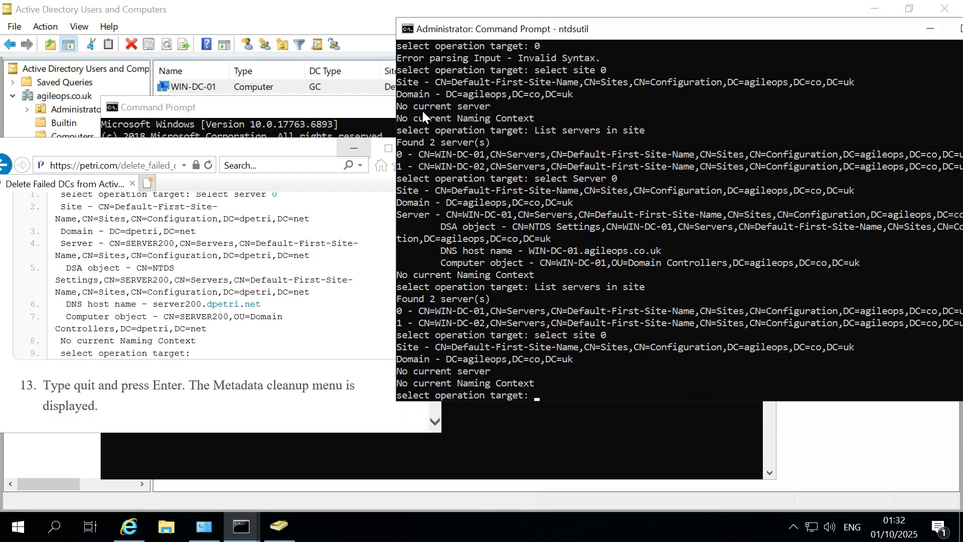
{"action": "left_click", "coordinate": [388, 148]}
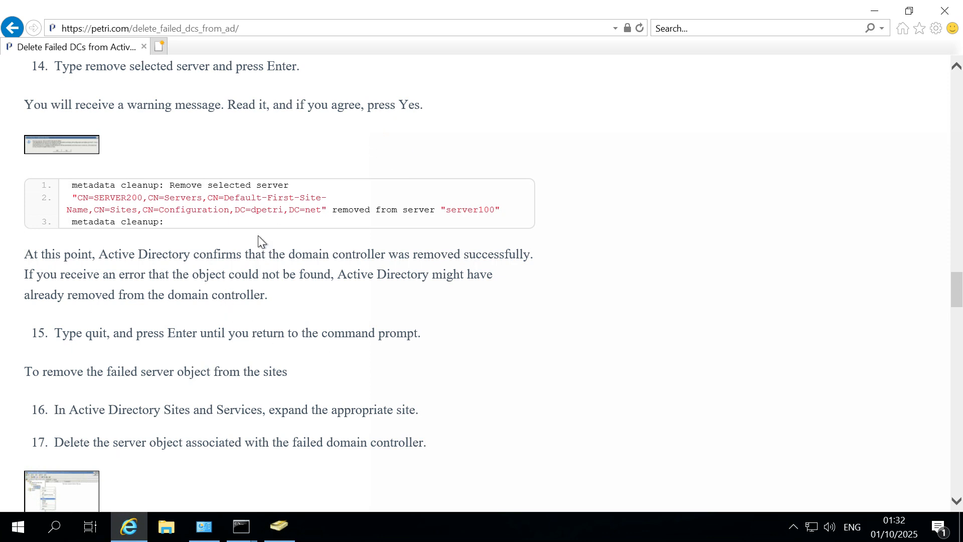
Scroll to step 12 of the guide and copy its 'Select server 0' command.
{"action": "left_click", "coordinate": [278, 309]}
{"action": "scroll", "coordinate": [279, 308], "scroll_direction": "up", "scroll_amount": 4}
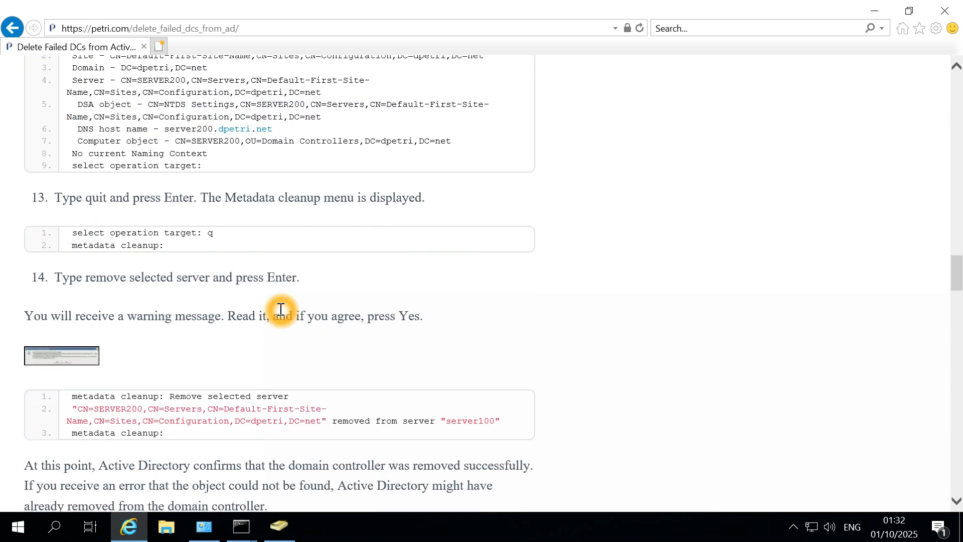
{"action": "scroll", "coordinate": [247, 246], "scroll_direction": "up", "scroll_amount": 3}
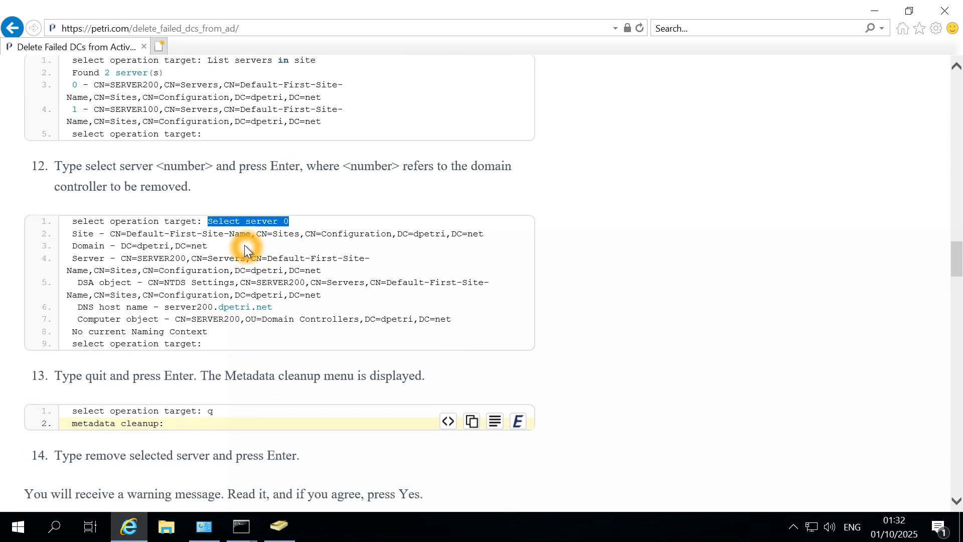
{"action": "left_click", "coordinate": [128, 248]}
{"action": "left_click", "coordinate": [103, 306]}
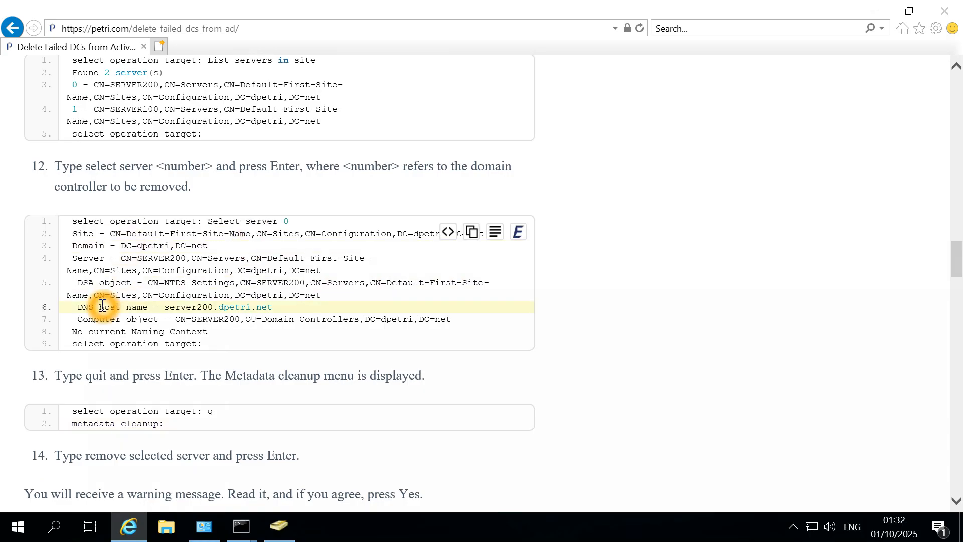
{"action": "left_click", "coordinate": [88, 276]}
{"action": "left_click", "coordinate": [97, 300]}
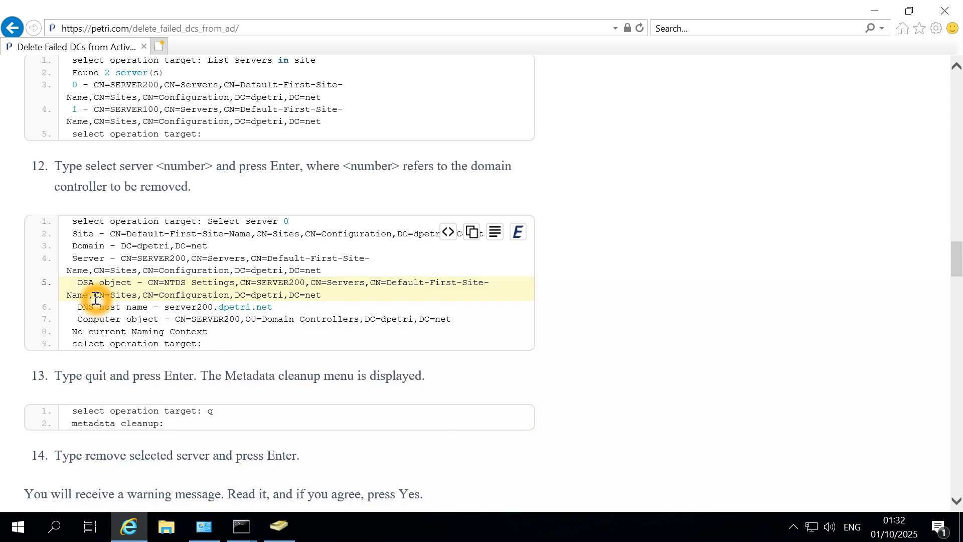
{"action": "left_click", "coordinate": [123, 320]}
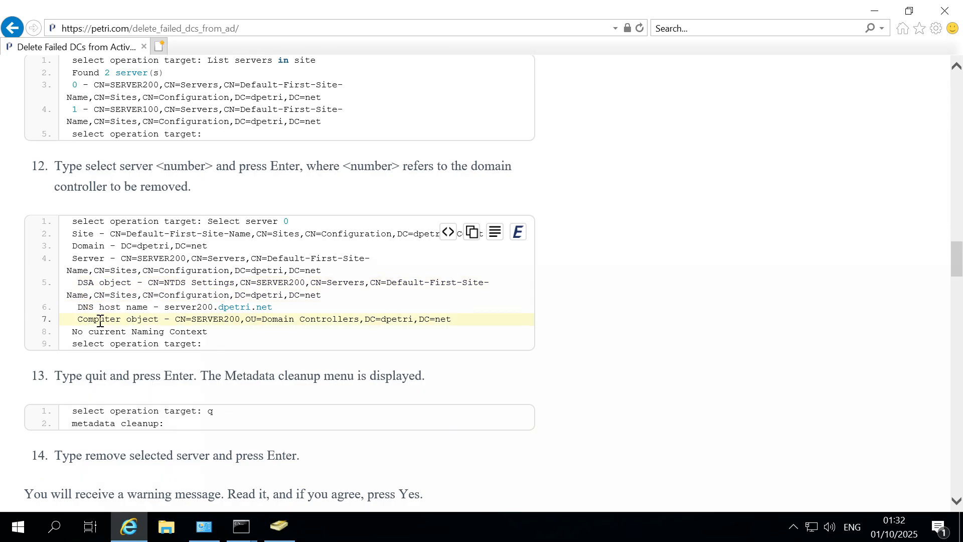
{"action": "left_click", "coordinate": [192, 349]}
{"action": "left_click", "coordinate": [218, 337]}
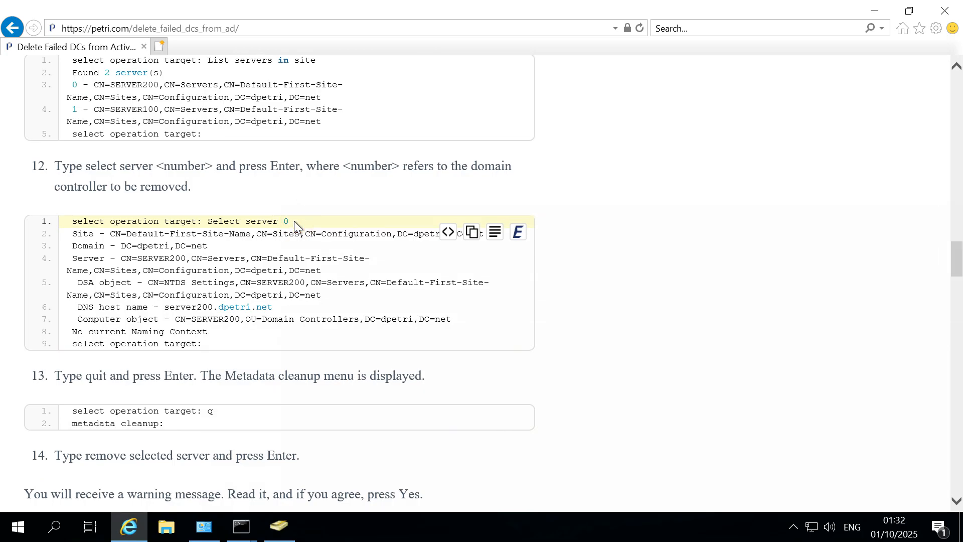
{"action": "left_click_drag", "start_coordinate": [294, 221], "coordinate": [239, 221]}
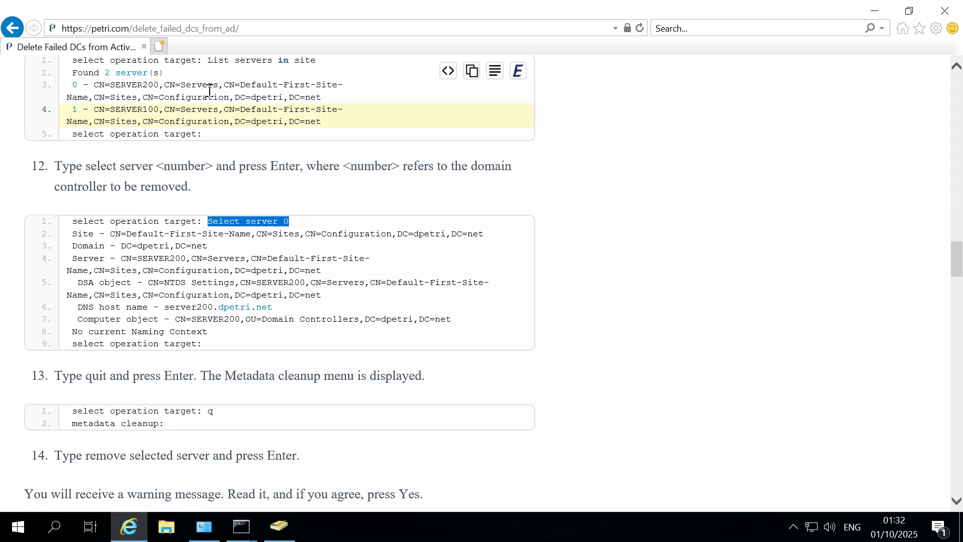
Check servers 0 and 1 in the guide's example, then bring back the ntdsutil console.
{"action": "left_click", "coordinate": [179, 93]}
{"action": "left_click", "coordinate": [188, 93]}
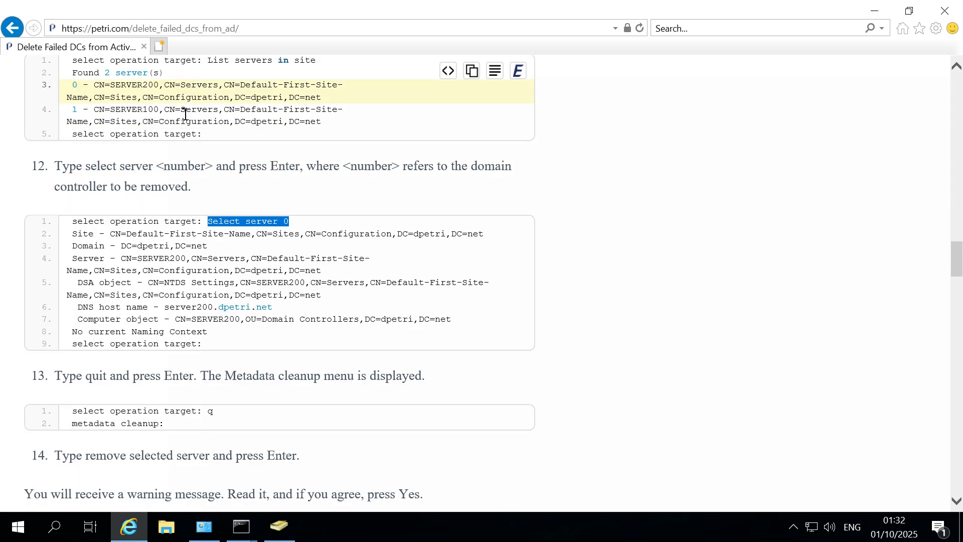
{"action": "left_click", "coordinate": [157, 115]}
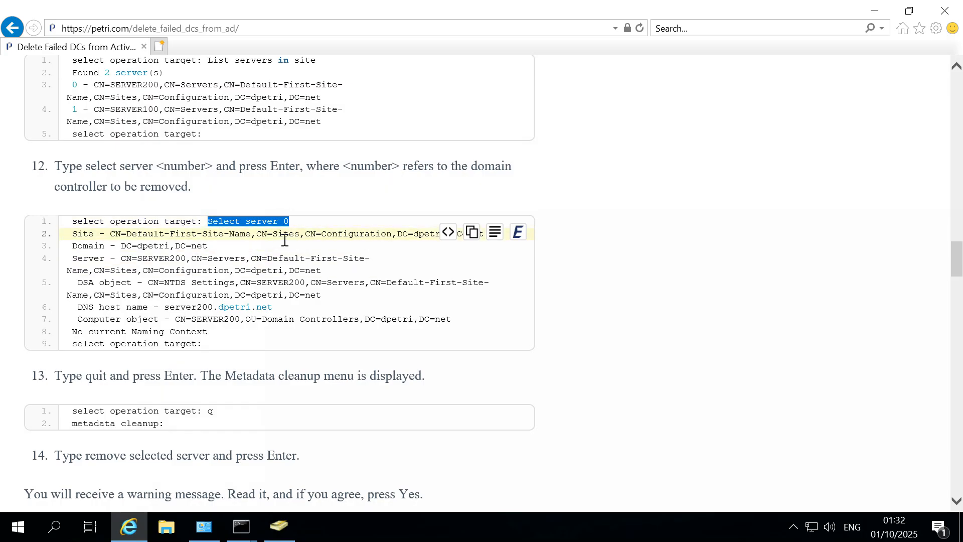
{"action": "left_click", "coordinate": [289, 280]}
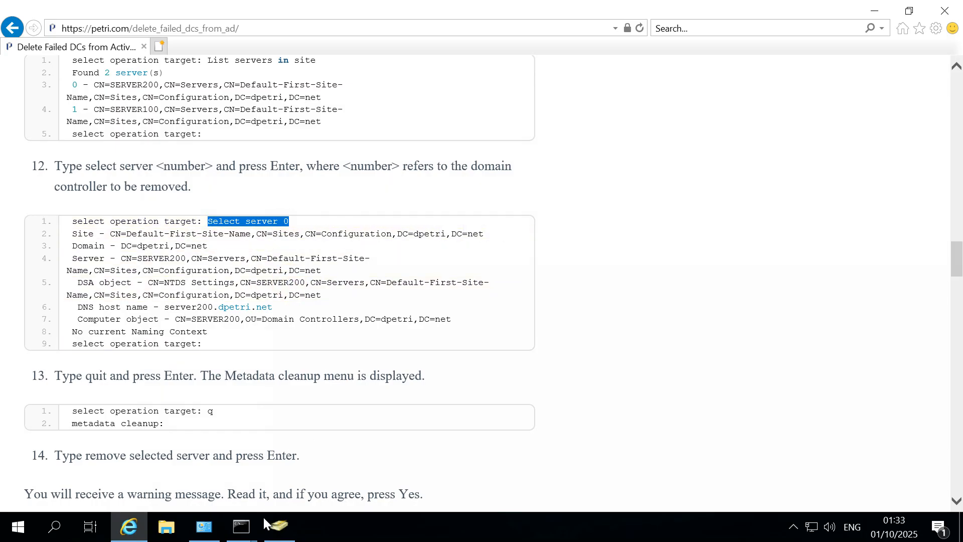
{"action": "left_click", "coordinate": [241, 531]}
{"action": "left_click", "coordinate": [336, 478]}
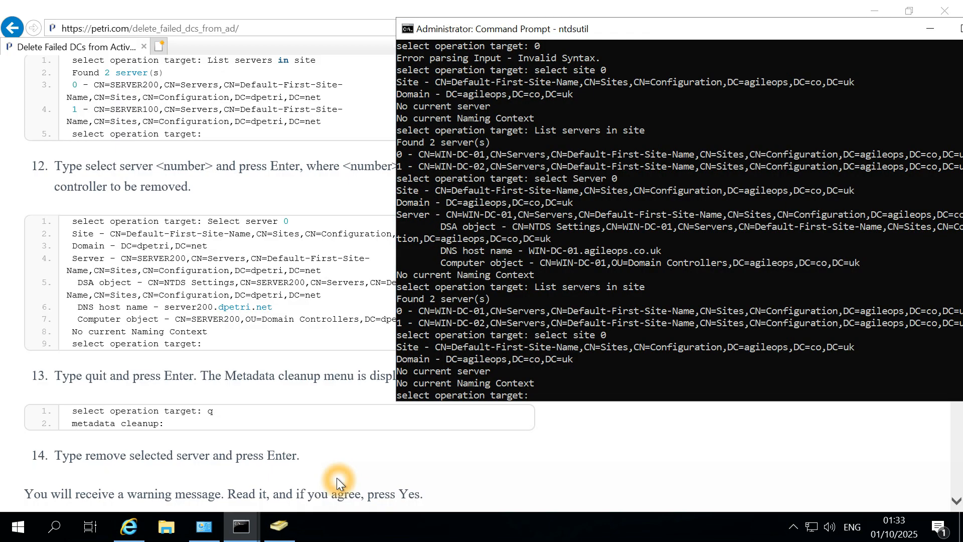
Select server 0, WIN-DC-01, then quit back to the metadata cleanup menu.
{"action": "right_click", "coordinate": [573, 339]}
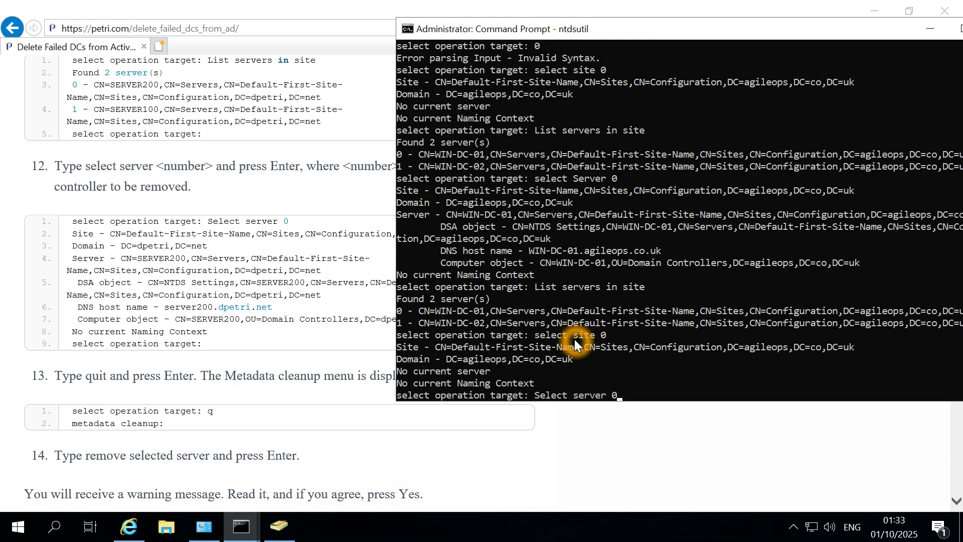
{"action": "key", "text": "Return"}
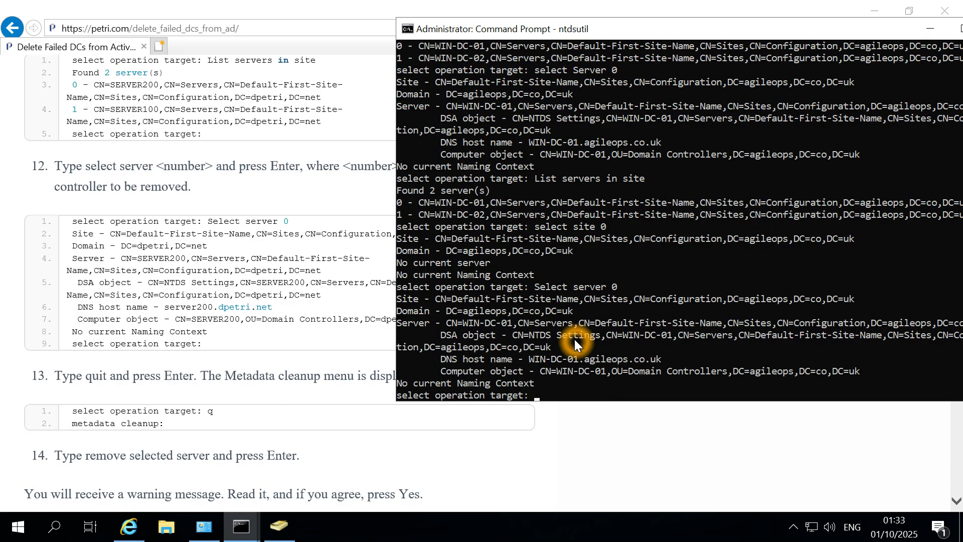
{"action": "left_click", "coordinate": [622, 371]}
{"action": "type", "text": "q"}
{"action": "key", "text": "Return"}
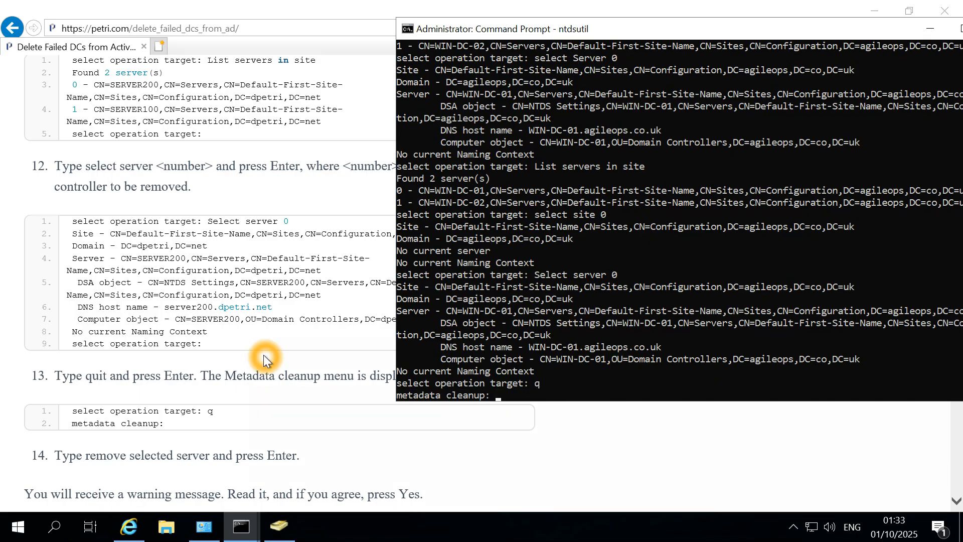
Copy and run 'Remove selected server', bringing up the removal confirmation for WIN-DC-01.
{"action": "scroll", "coordinate": [264, 354], "scroll_direction": "down", "scroll_amount": 3}
{"action": "scroll", "coordinate": [263, 354], "scroll_direction": "down", "scroll_amount": 6}
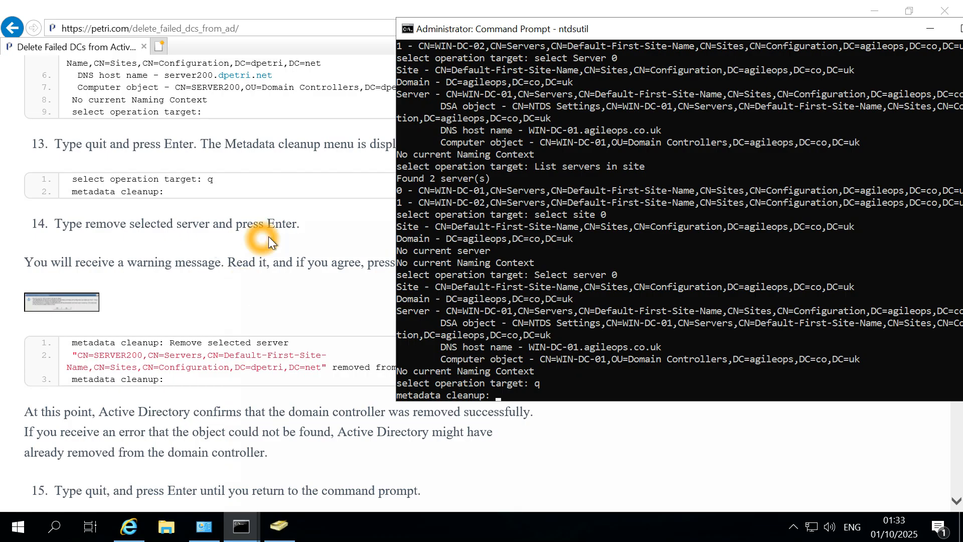
{"action": "left_click", "coordinate": [317, 241]}
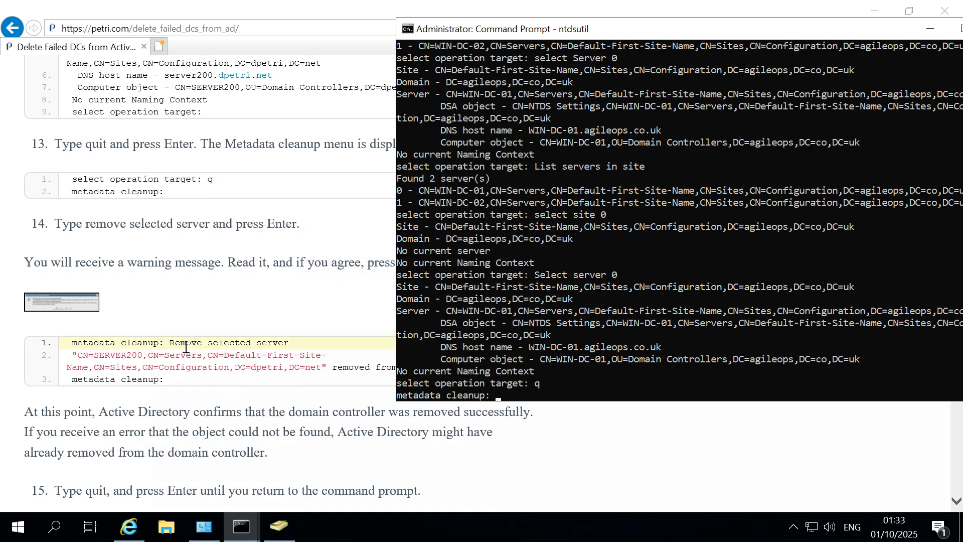
{"action": "left_click_drag", "start_coordinate": [293, 344], "coordinate": [181, 341]}
{"action": "key", "text": "super+c"}
{"action": "key", "text": "alt+Tab"}
{"action": "right_click", "coordinate": [608, 372]}
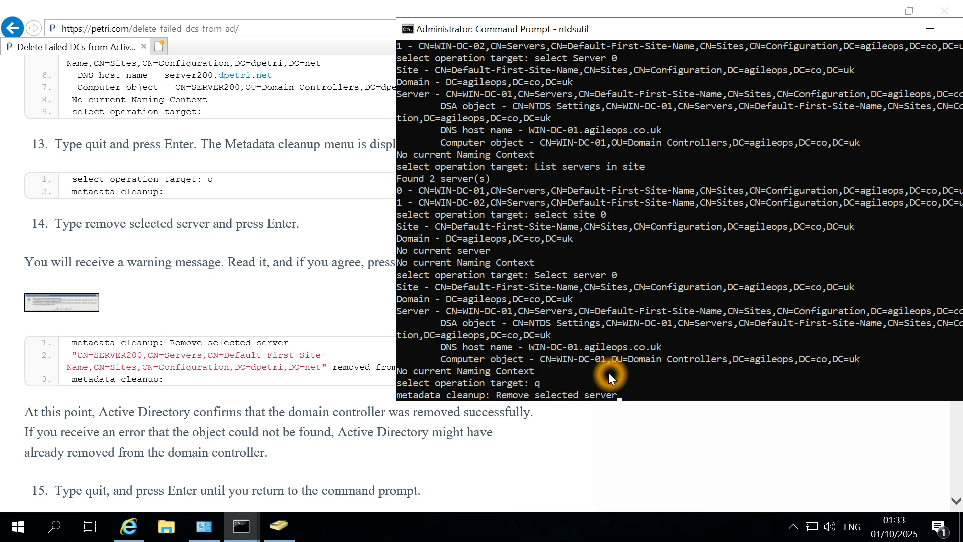
{"action": "key", "text": "Return"}
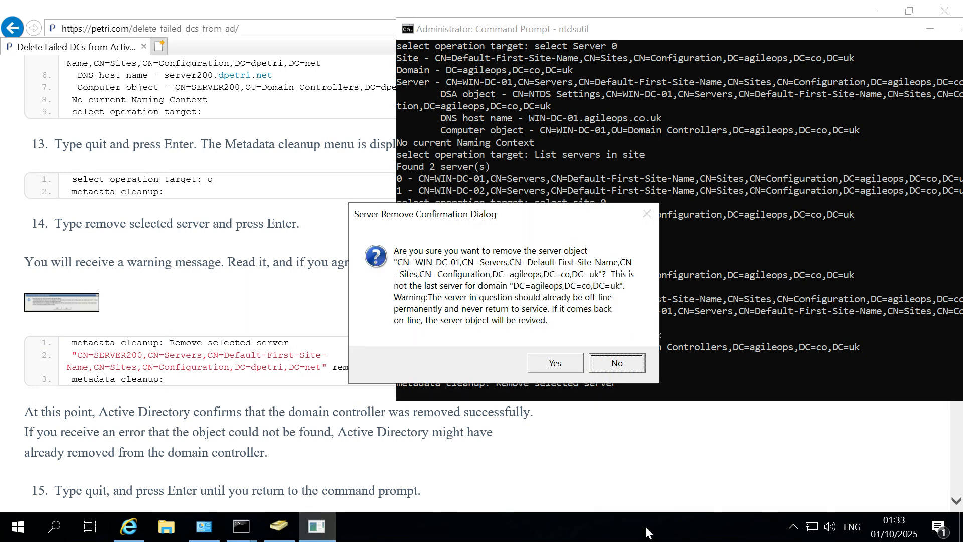
Restore the 10.10.10.252 session to a window, move it left, and open the host's Start menu.
{"action": "left_click", "coordinate": [20, 530]}
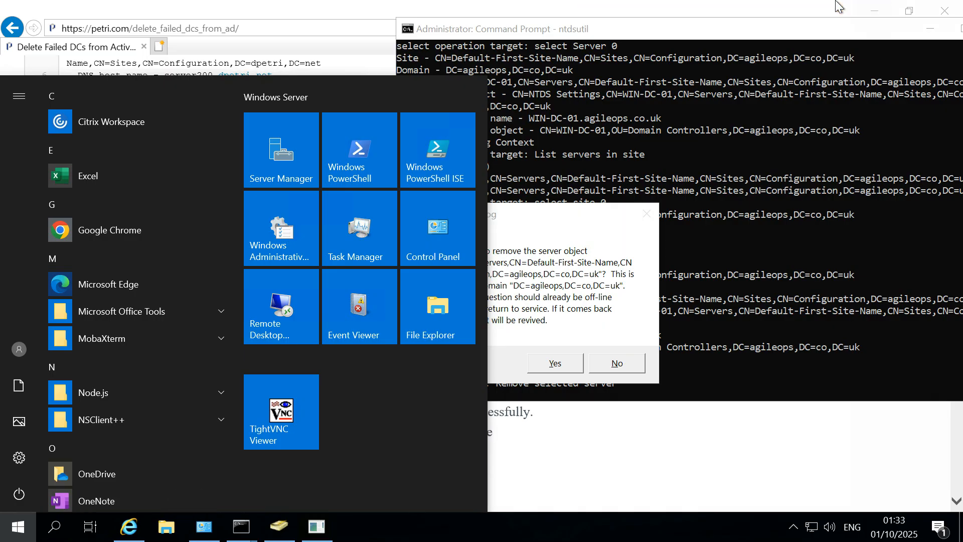
{"action": "mouse_move", "coordinate": [782, 5]}
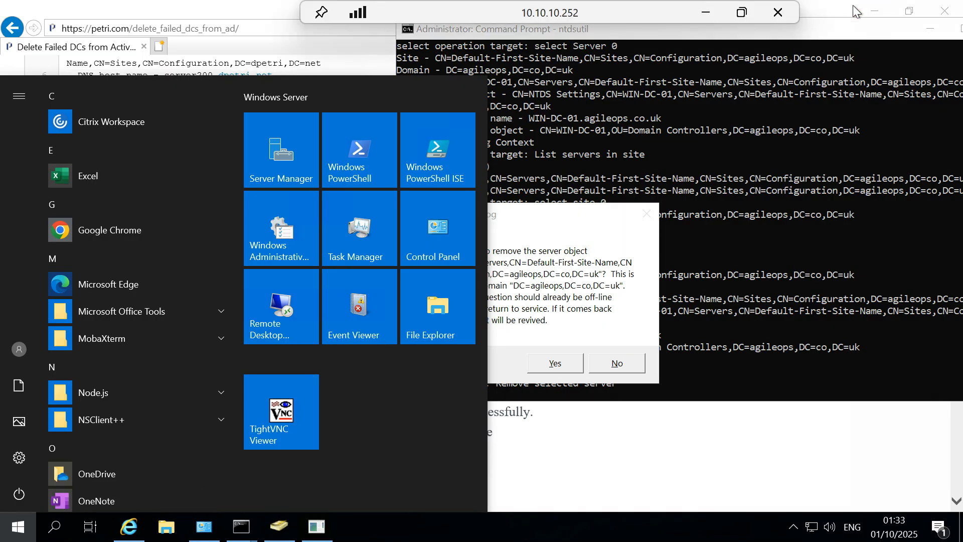
{"action": "left_click", "coordinate": [742, 13]}
{"action": "left_click_drag", "start_coordinate": [721, 46], "coordinate": [339, 62]}
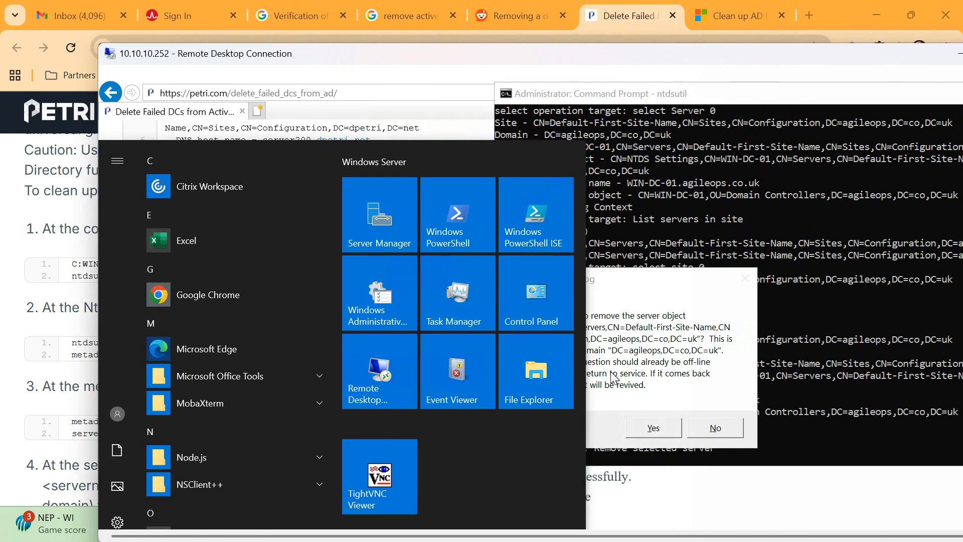
{"action": "left_click", "coordinate": [654, 336]}
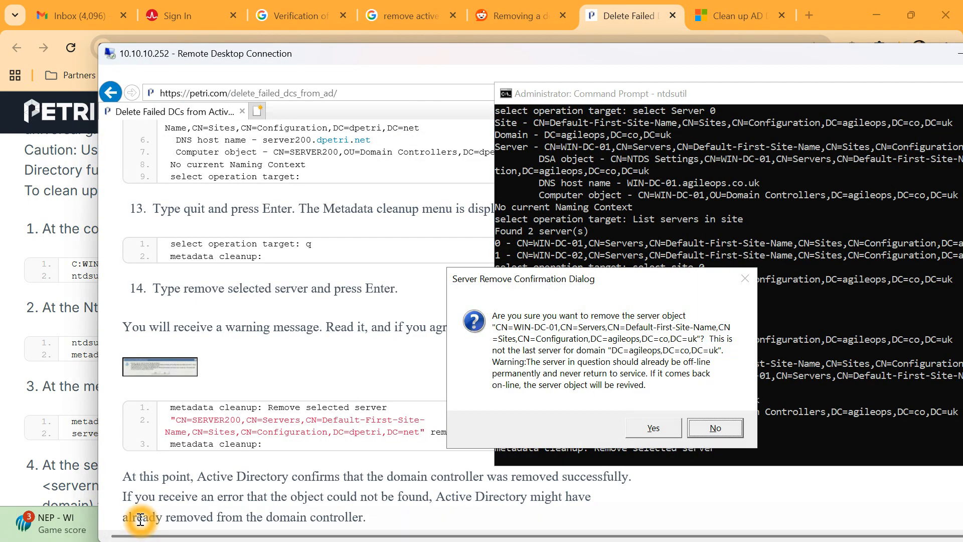
{"action": "left_click", "coordinate": [316, 525]}
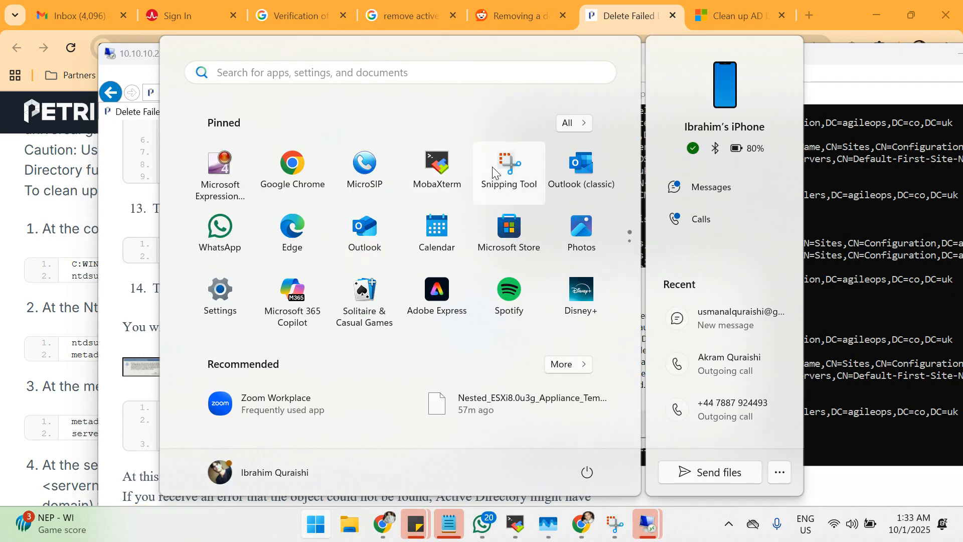
Snip the removal confirmation area and save it to the Desktop as 'removing DC'.
{"action": "left_click", "coordinate": [508, 168]}
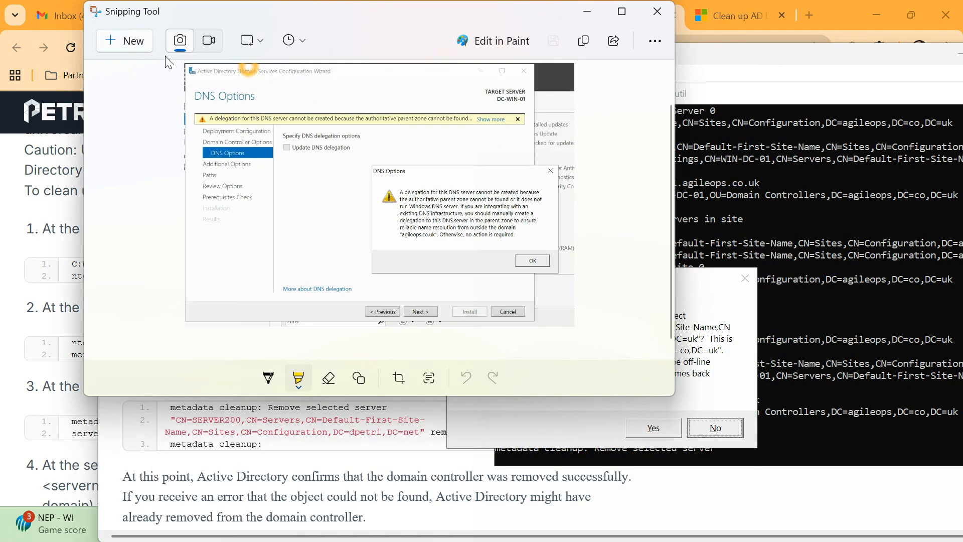
{"action": "left_click", "coordinate": [126, 44]}
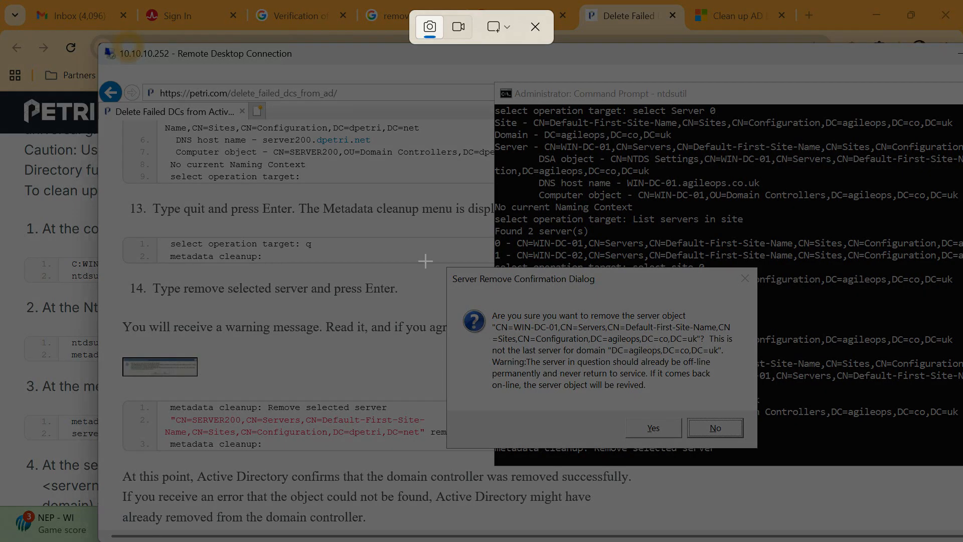
{"action": "left_click_drag", "start_coordinate": [444, 256], "coordinate": [767, 458]}
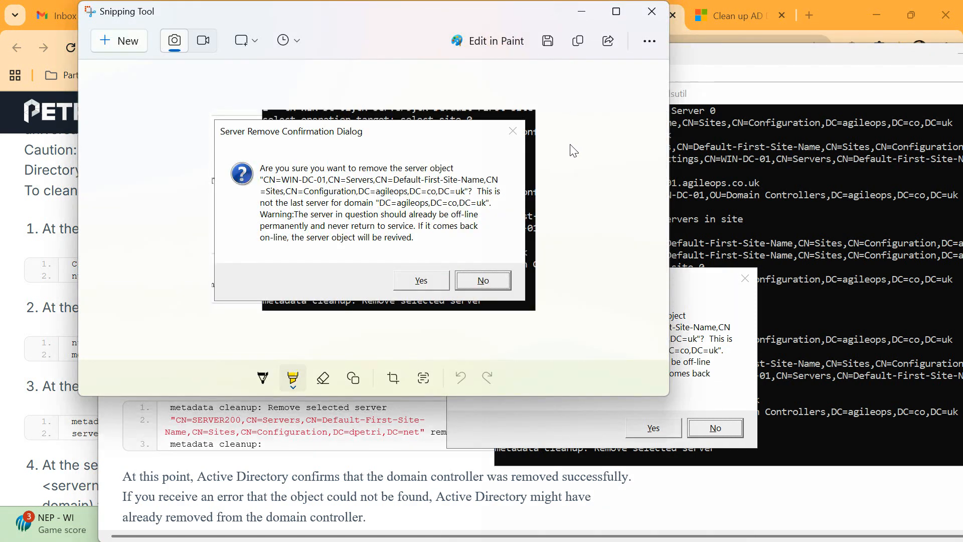
{"action": "left_click", "coordinate": [550, 46]}
{"action": "left_click", "coordinate": [550, 50]}
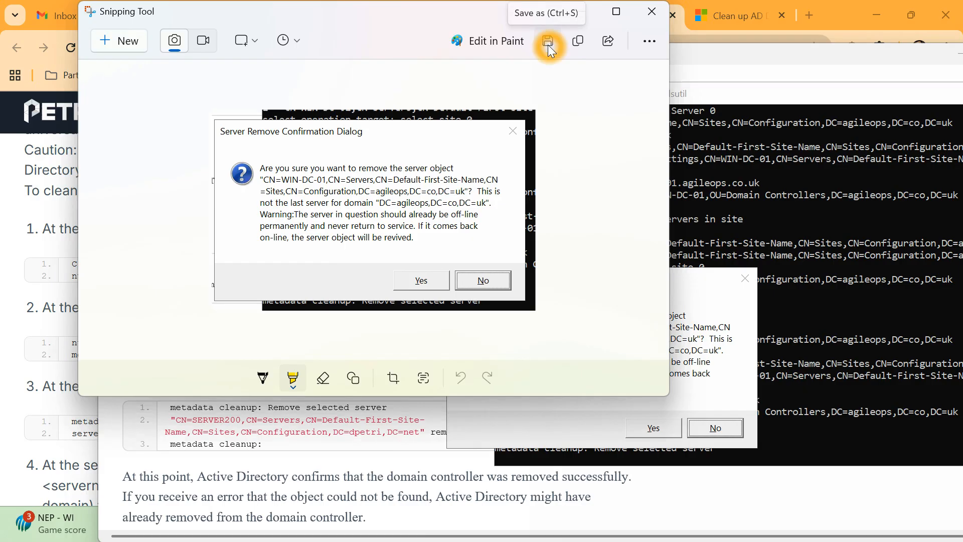
{"action": "left_click", "coordinate": [545, 59]}
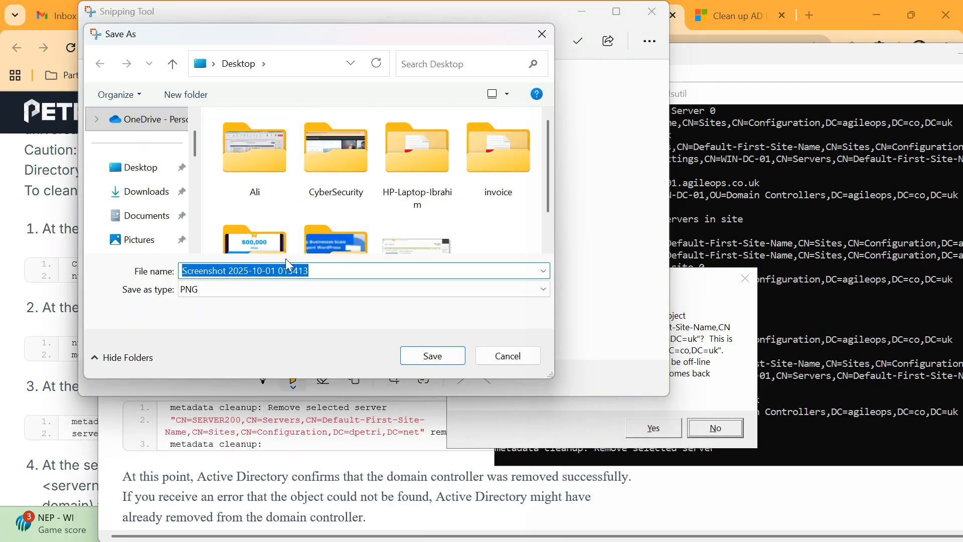
{"action": "left_click", "coordinate": [380, 299]}
{"action": "key", "text": "BackSpace"}
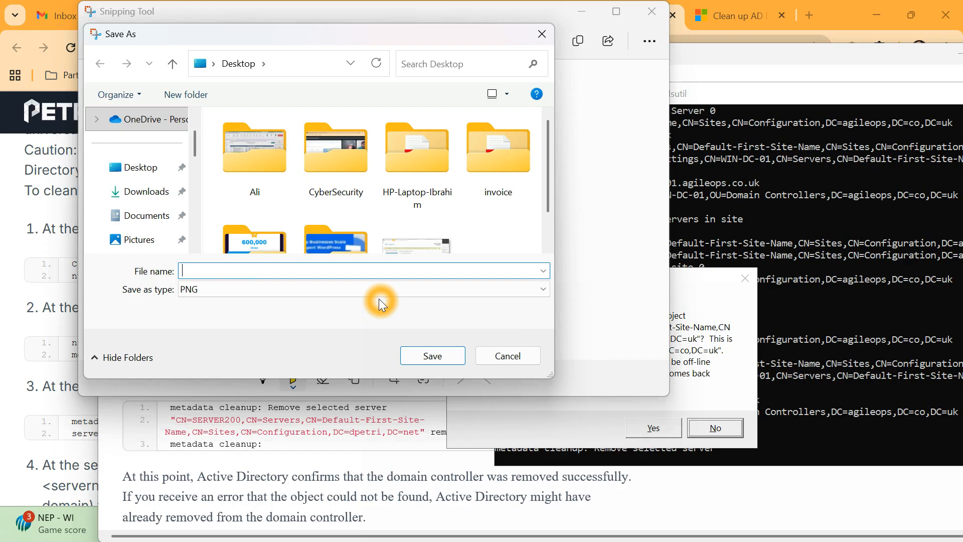
{"action": "left_click", "coordinate": [169, 172]}
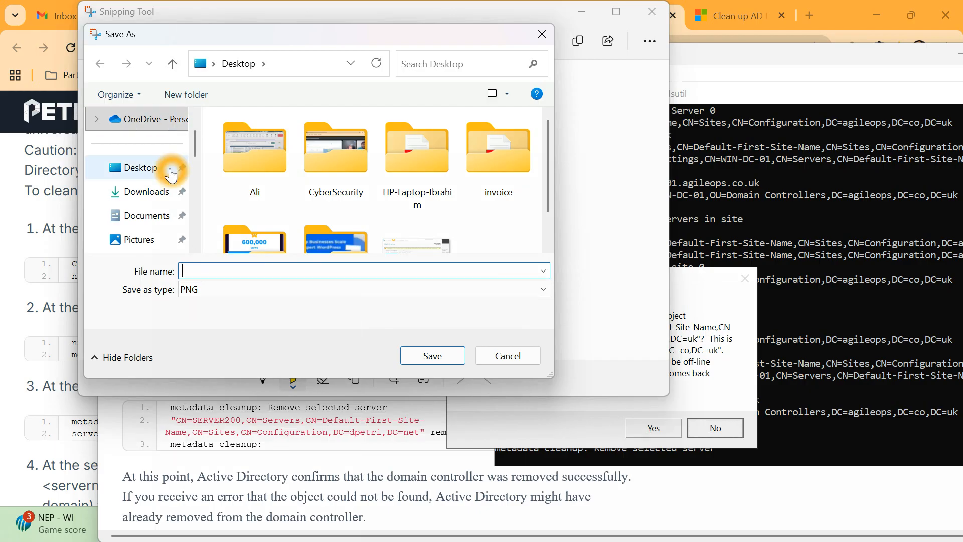
{"action": "left_click", "coordinate": [248, 267]}
{"action": "type", "text": "removing DC-01"}
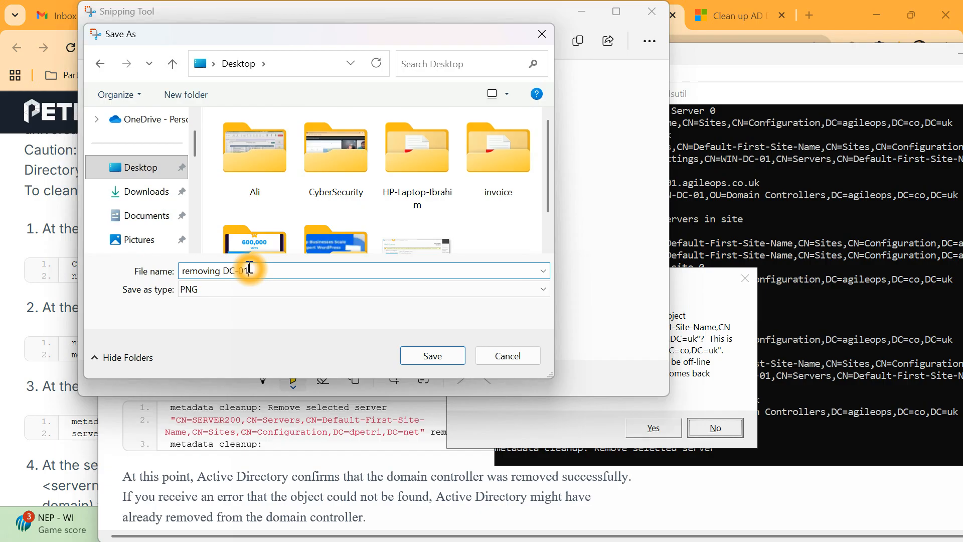
{"action": "key", "text": "Return"}
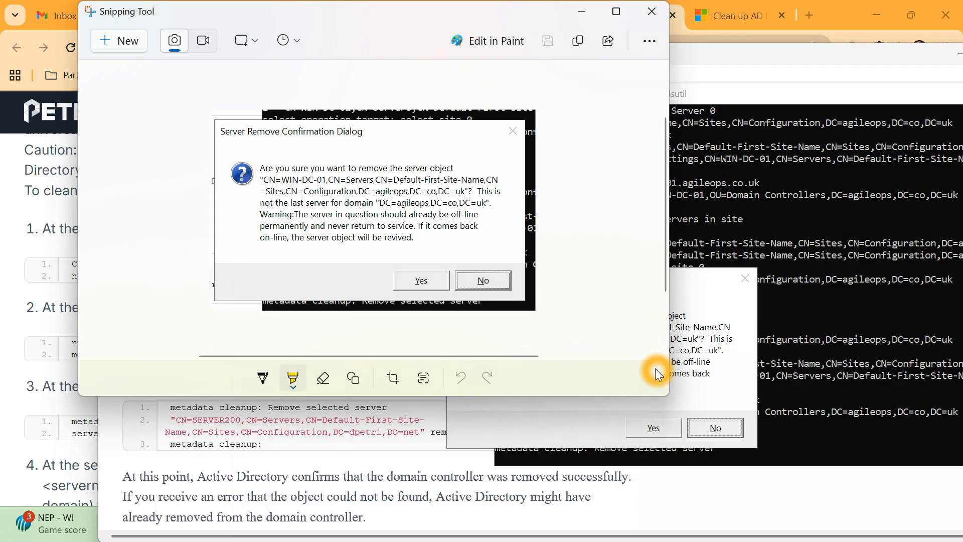
Take a new snip of the removal confirmation dialog and save it as 'DC-01 Removing'.
{"action": "left_click", "coordinate": [723, 366]}
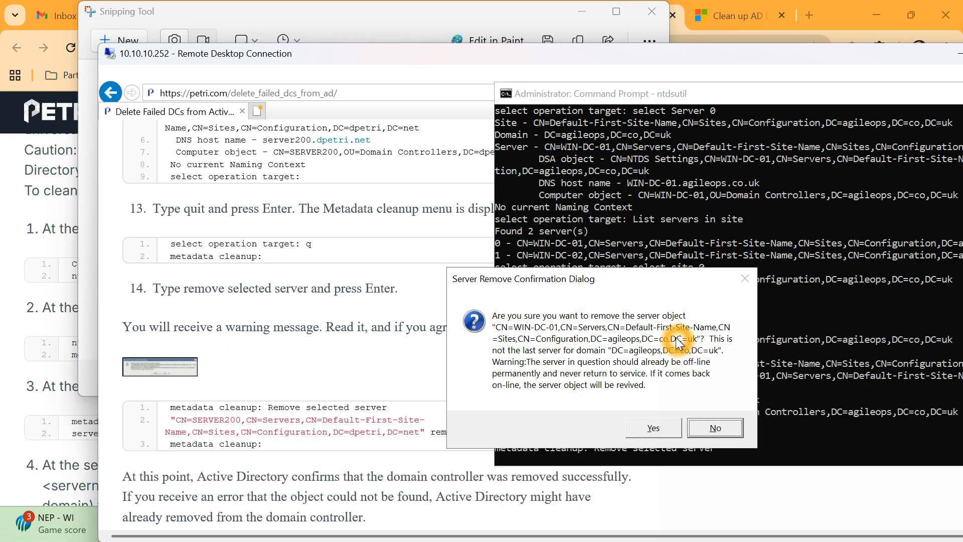
{"action": "key", "text": "super"}
{"action": "left_click", "coordinate": [514, 163]}
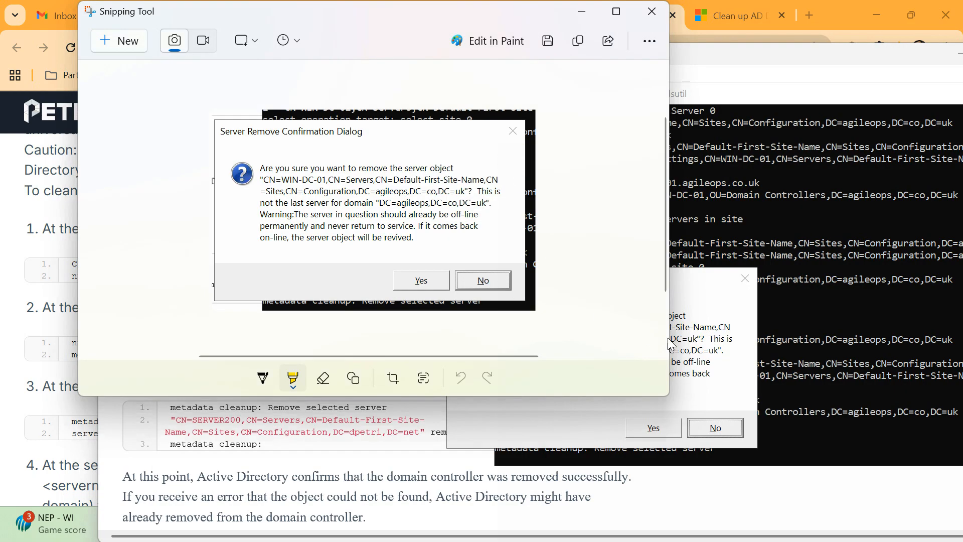
{"action": "left_click", "coordinate": [672, 338]}
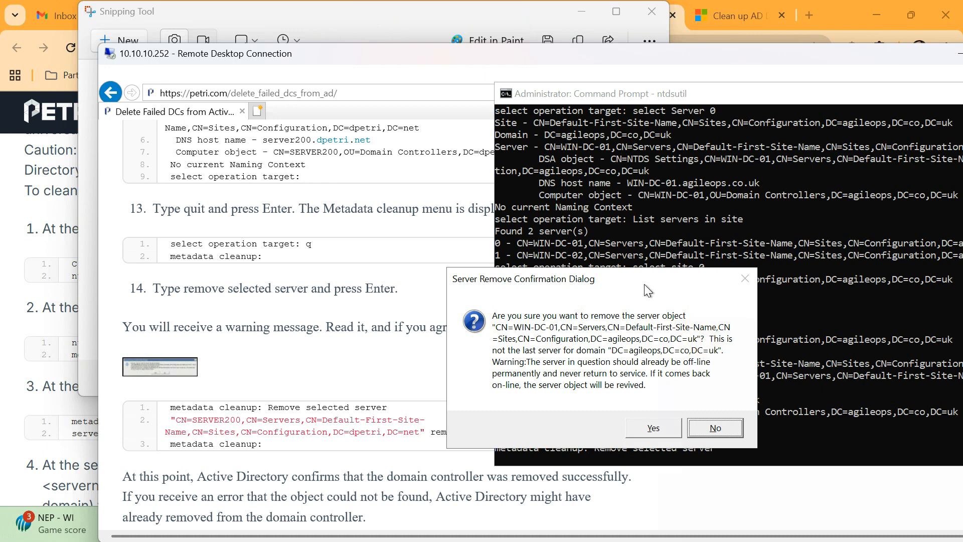
{"action": "left_click", "coordinate": [97, 28]}
{"action": "left_click", "coordinate": [127, 40]}
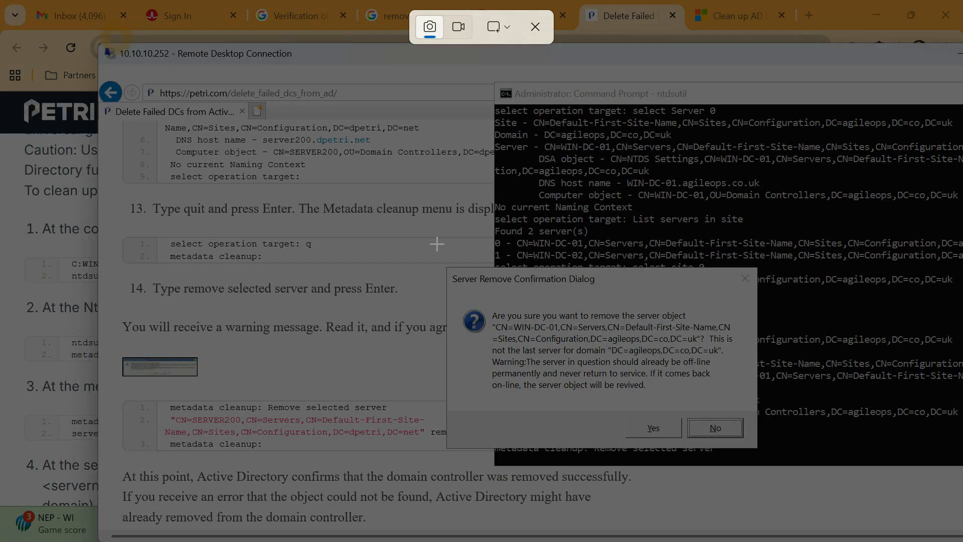
{"action": "left_click_drag", "start_coordinate": [446, 269], "coordinate": [757, 445]}
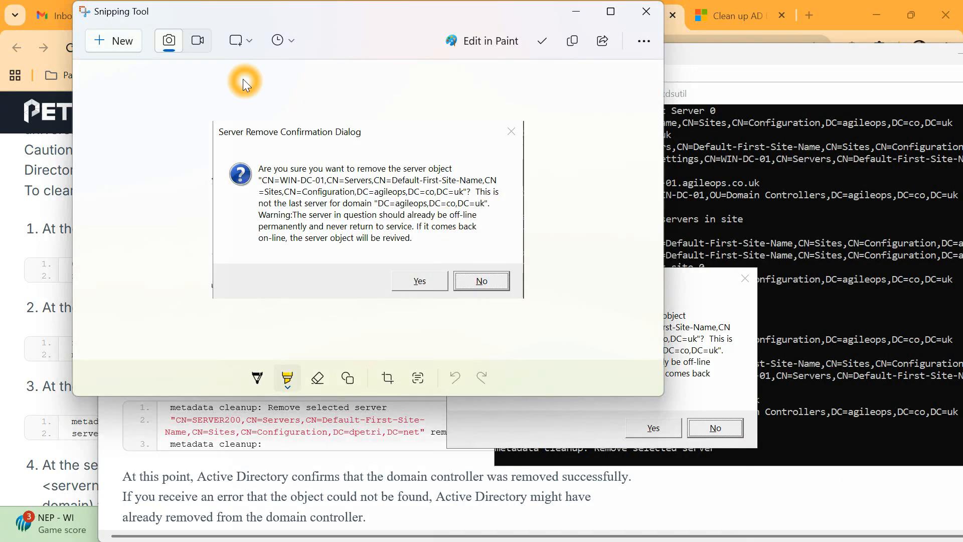
{"action": "left_click", "coordinate": [561, 28]}
{"action": "left_click", "coordinate": [537, 41]}
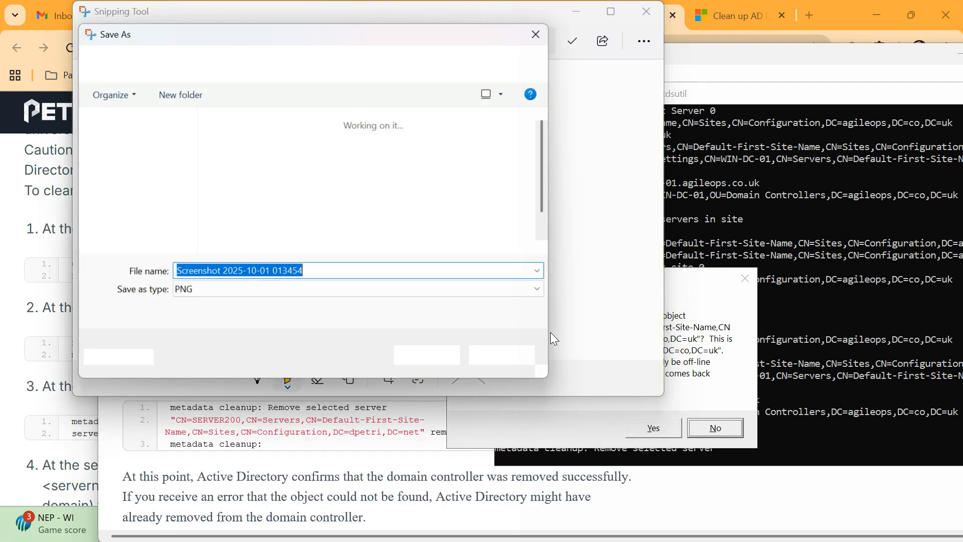
{"action": "left_click", "coordinate": [409, 356]}
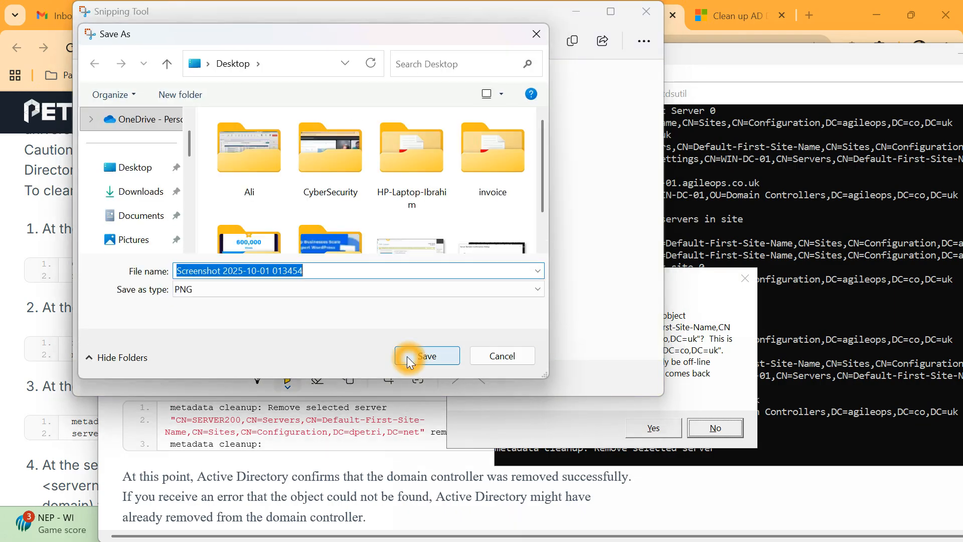
{"action": "type", "text": "DC-01"}
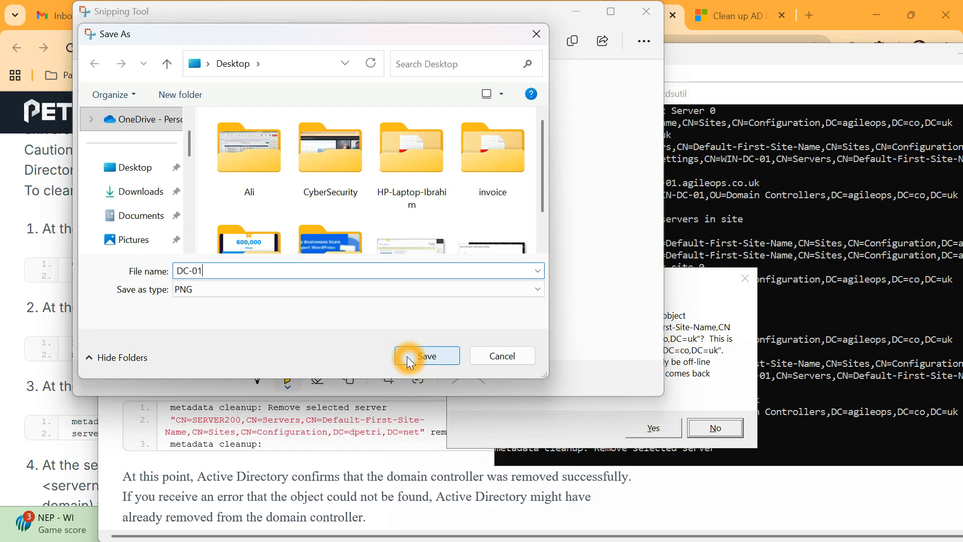
{"action": "type", "text": " Removing"}
{"action": "left_click", "coordinate": [407, 356]}
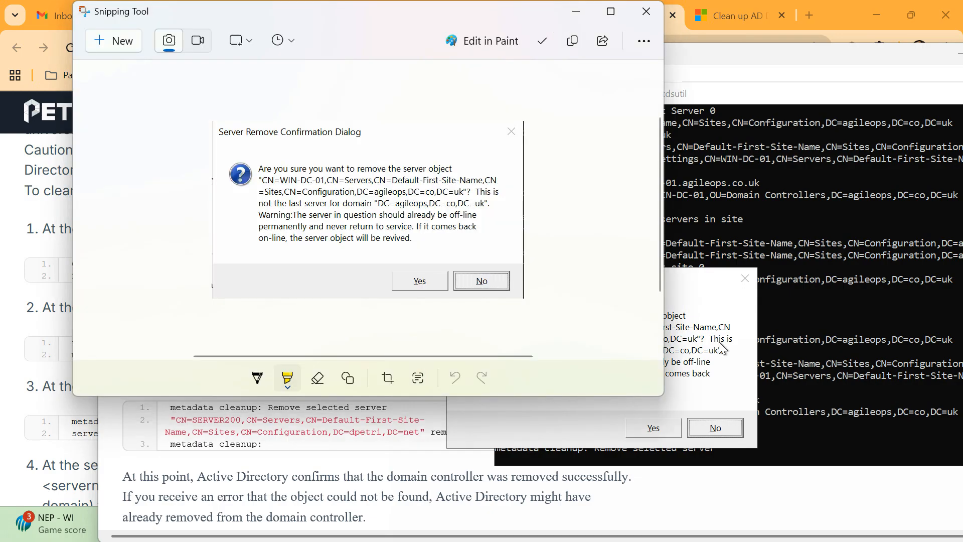
{"action": "left_click", "coordinate": [723, 348]}
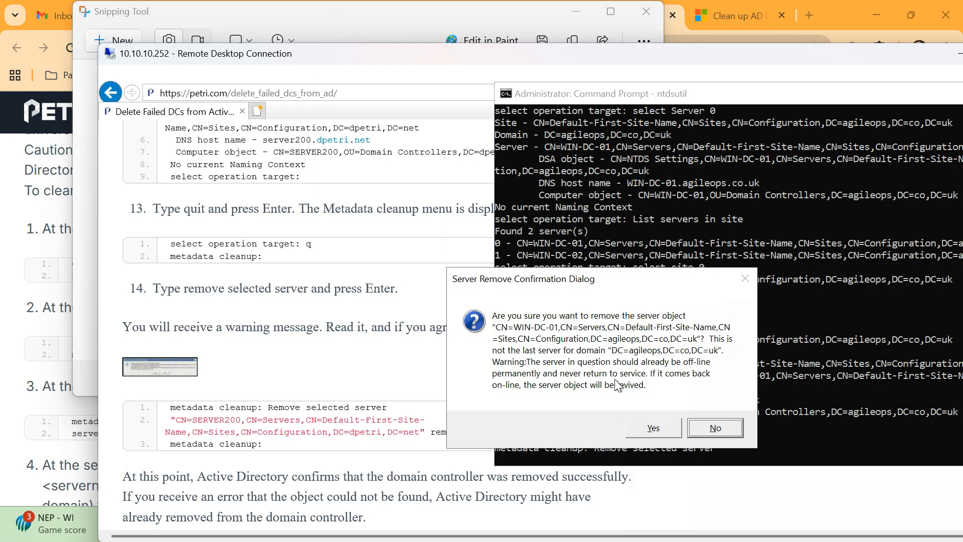
Approve WIN-DC-01's removal, then snip the domain naming role seizure prompt and name it 'DC-02 Seize the RID…'.
{"action": "left_click", "coordinate": [666, 432]}
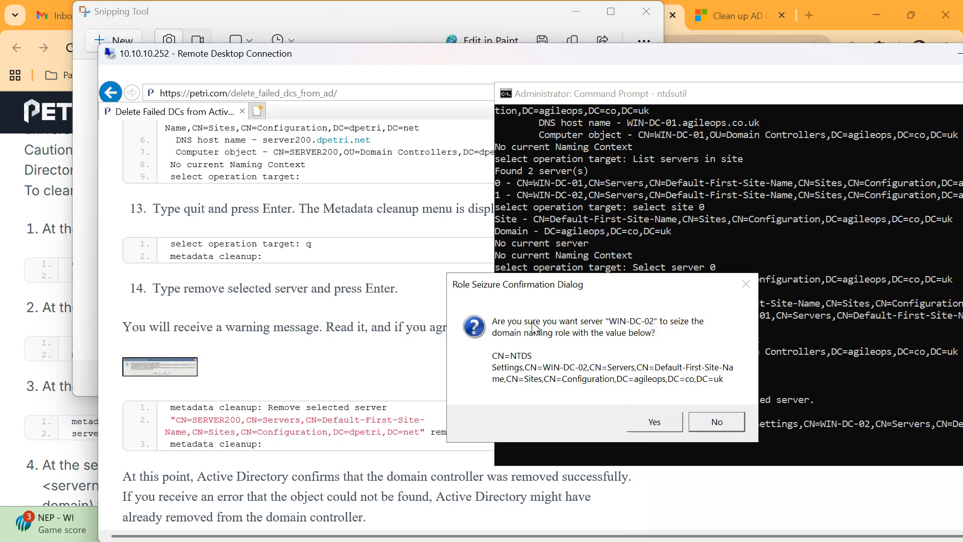
{"action": "left_click", "coordinate": [718, 372]}
{"action": "left_click", "coordinate": [316, 524]}
{"action": "left_click", "coordinate": [504, 164]}
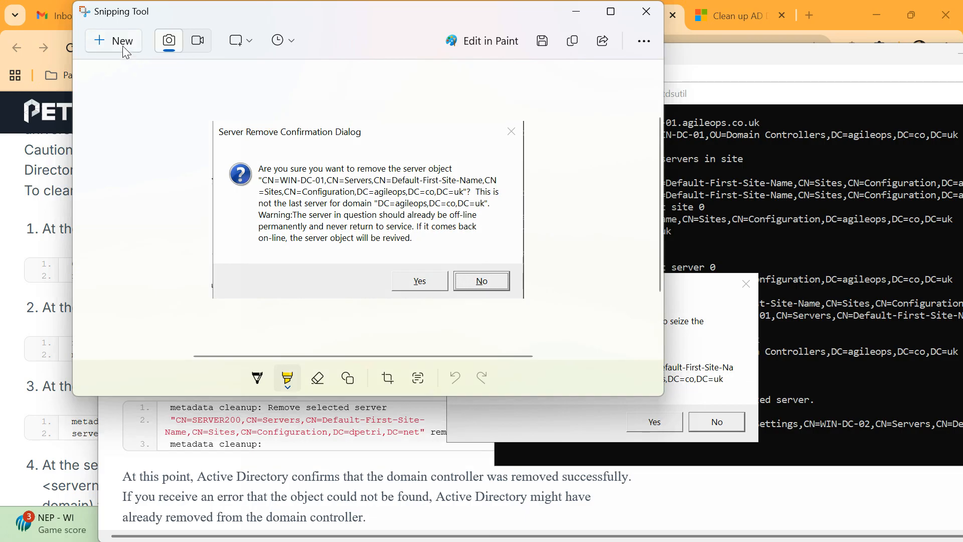
{"action": "left_click", "coordinate": [119, 44]}
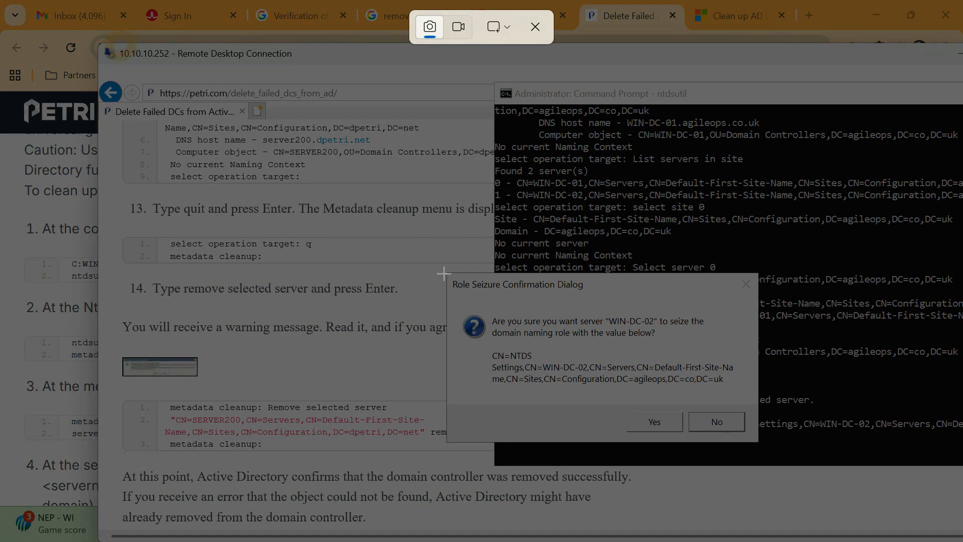
{"action": "left_click_drag", "start_coordinate": [444, 273], "coordinate": [759, 441]}
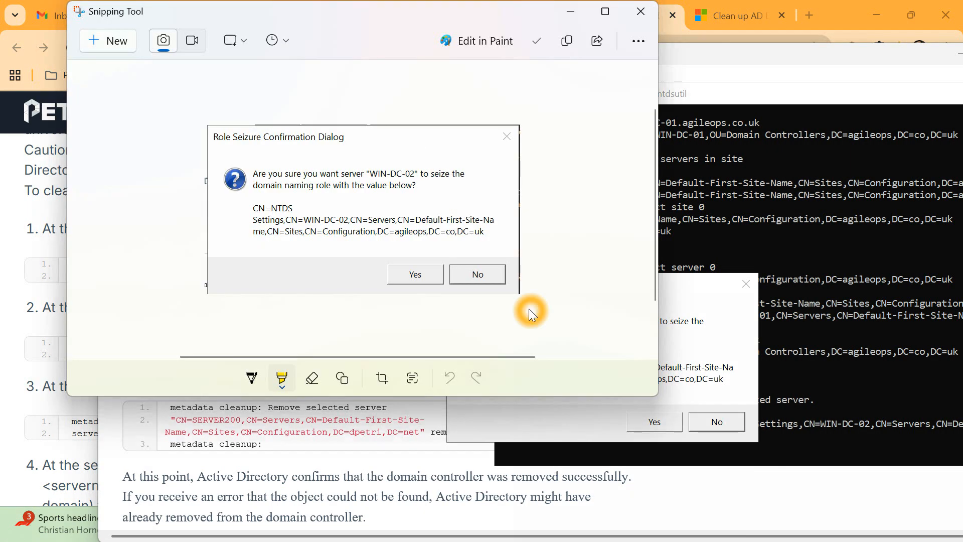
{"action": "left_click", "coordinate": [540, 41]}
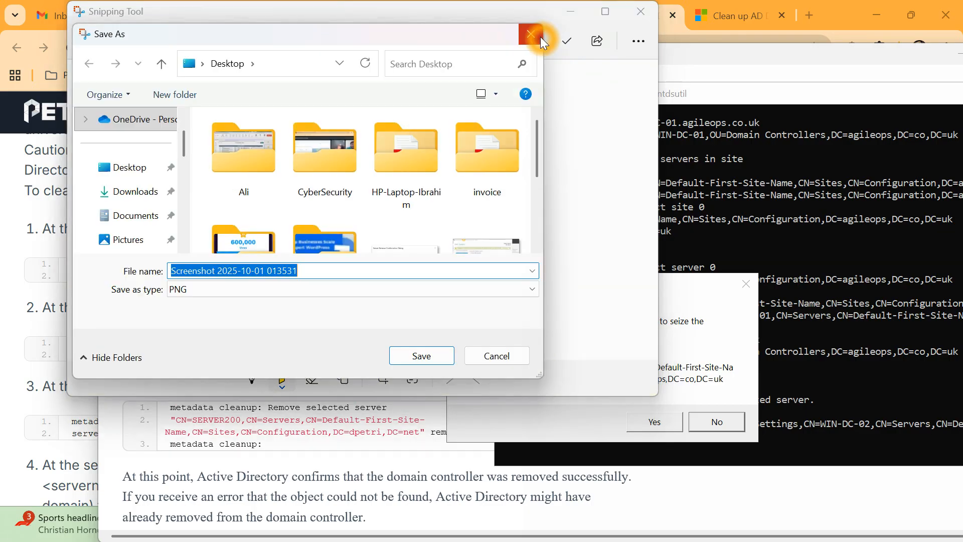
{"action": "type", "text": "DC"}
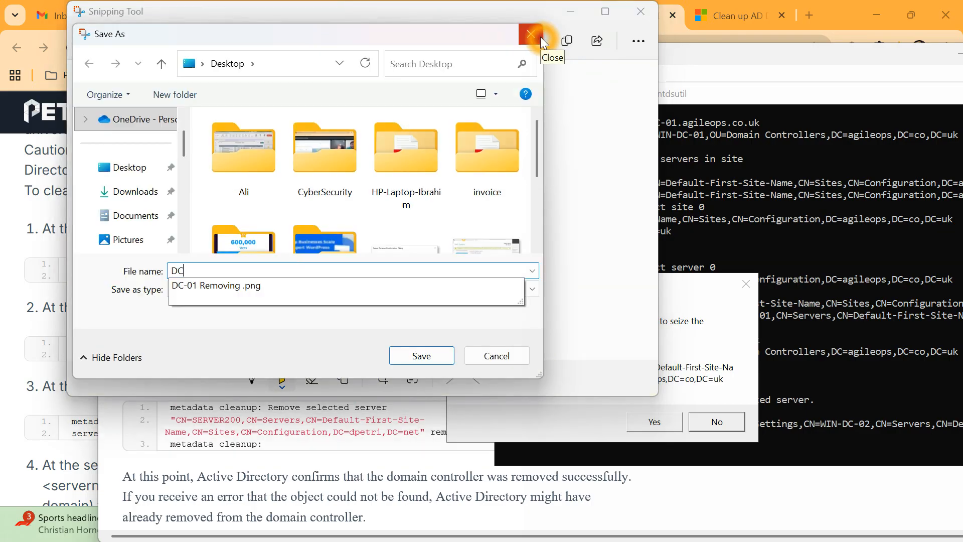
{"action": "type", "text": "-02 S"}
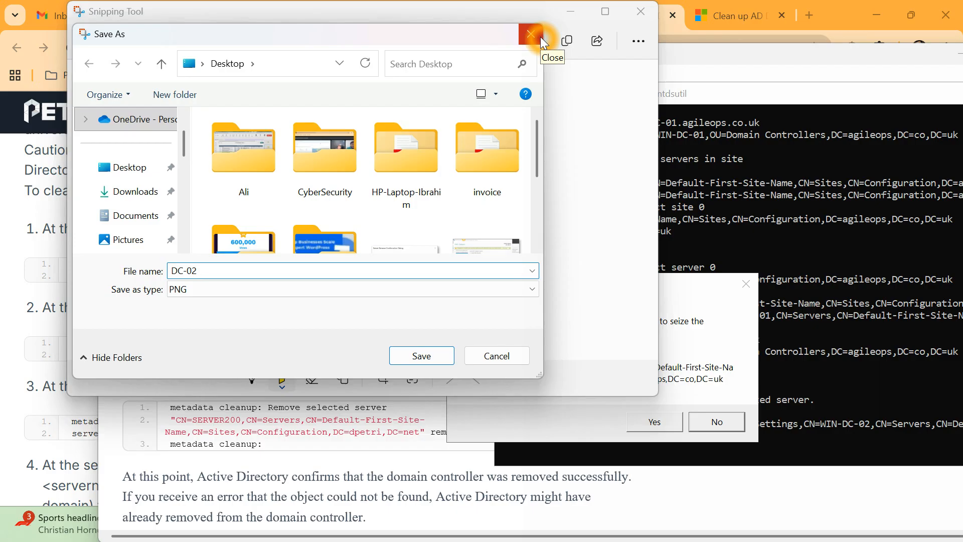
{"action": "type", "text": "eize the RID ro"}
{"action": "key", "text": "BackSpace"}
{"action": "key", "text": "BackSpace"}
{"action": "key", "text": "BackSpace"}
{"action": "key", "text": "BackSpace"}
{"action": "key", "text": "BackSpace"}
{"action": "key", "text": "BackSpace"}
{"action": "type", "text": "rolse"}
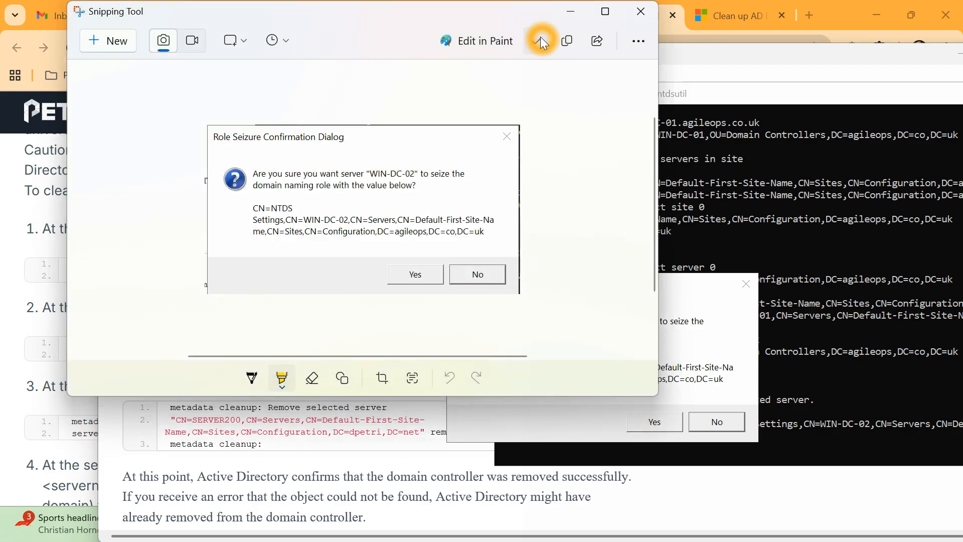
{"action": "left_click", "coordinate": [745, 329]}
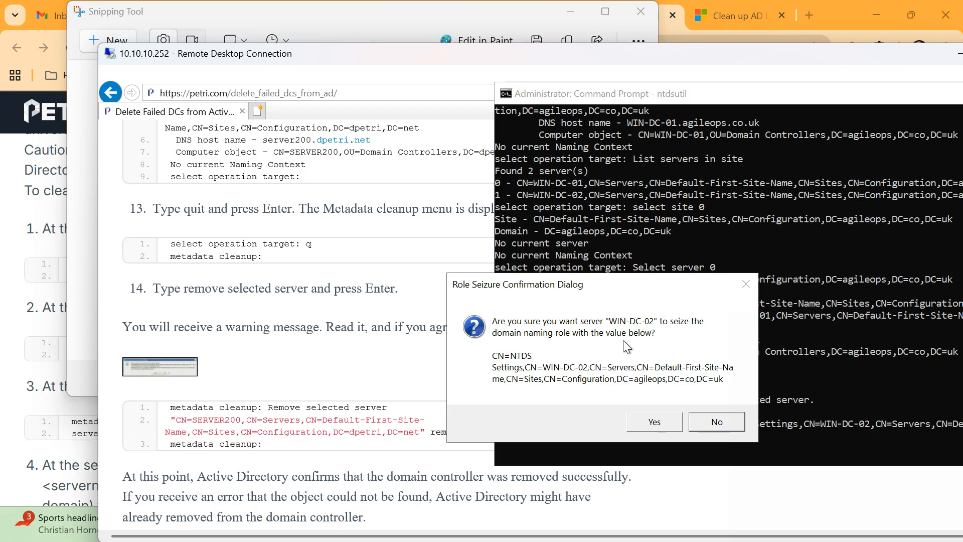
Approve WIN-DC-02 seizing the domain naming, schema, PDC, RID and infrastructure roles, then scroll the guide.
{"action": "left_click", "coordinate": [666, 423]}
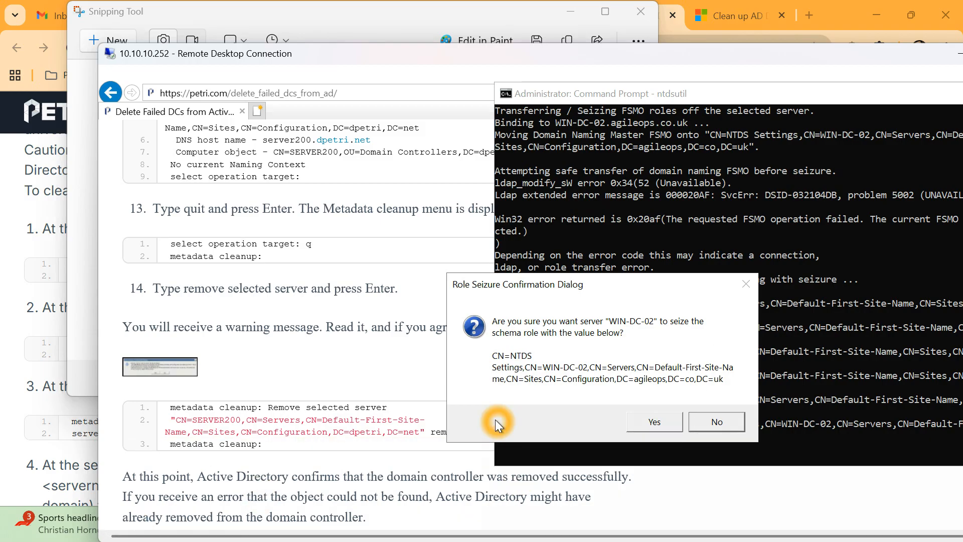
{"action": "left_click", "coordinate": [651, 422]}
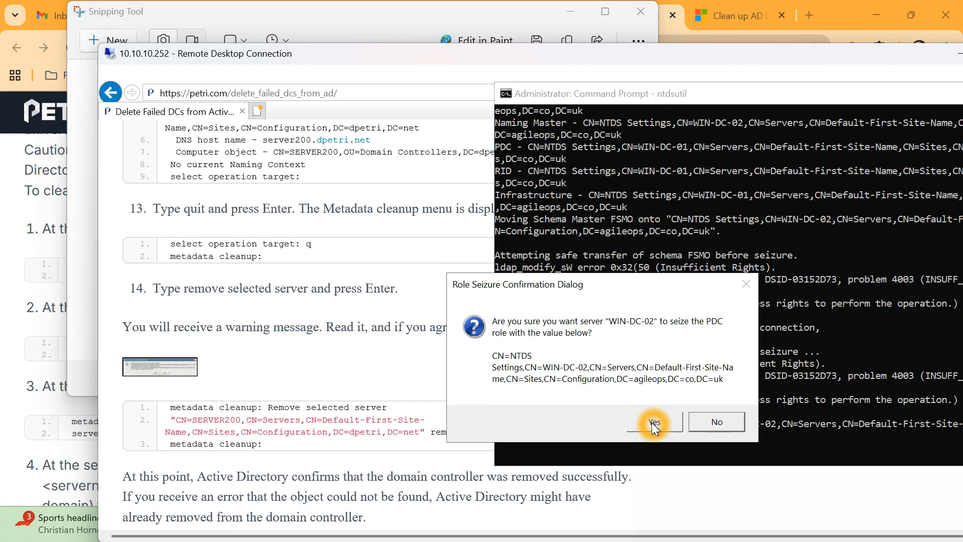
{"action": "left_click", "coordinate": [652, 422]}
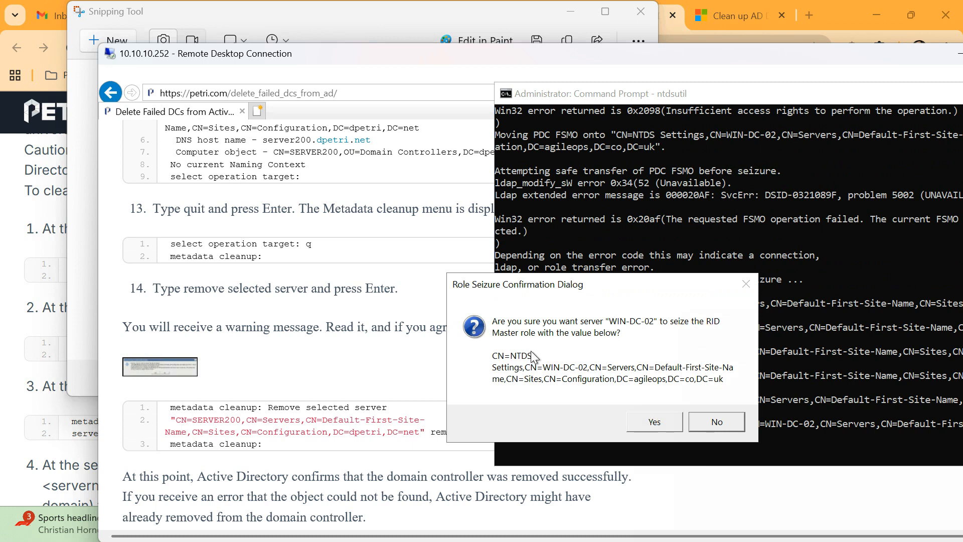
{"action": "left_click", "coordinate": [663, 424]}
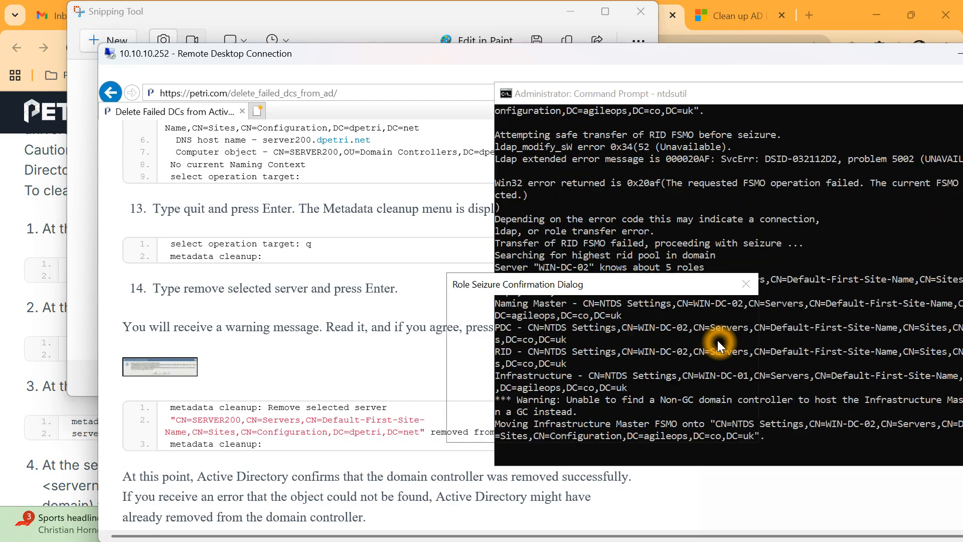
{"action": "left_click", "coordinate": [655, 326]}
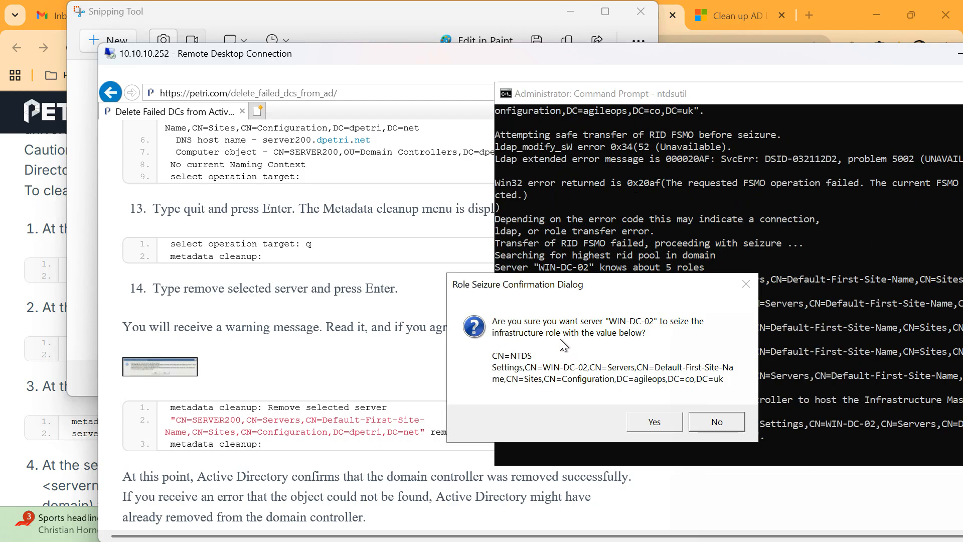
{"action": "left_click", "coordinate": [645, 422]}
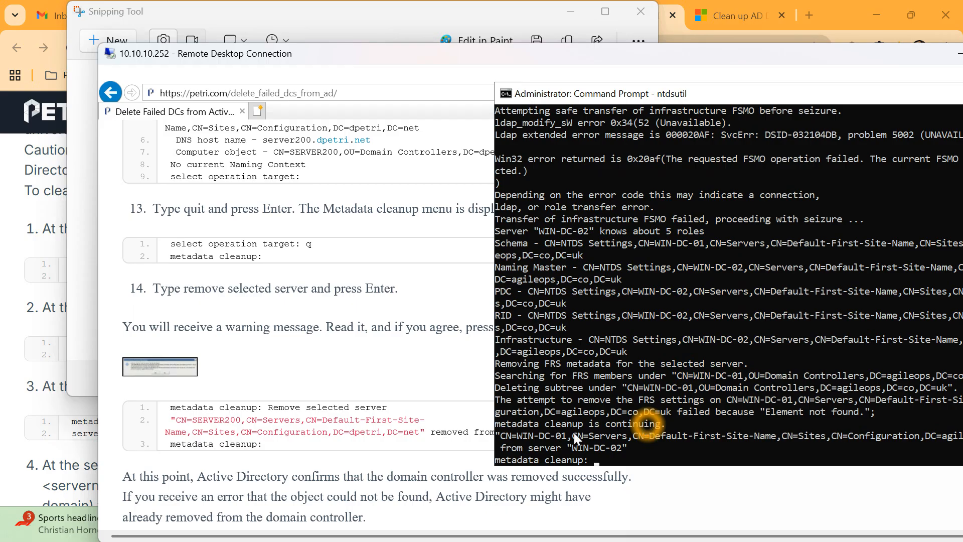
{"action": "scroll", "coordinate": [296, 374], "scroll_direction": "down", "scroll_amount": 3}
{"action": "scroll", "coordinate": [295, 371], "scroll_direction": "down", "scroll_amount": 2}
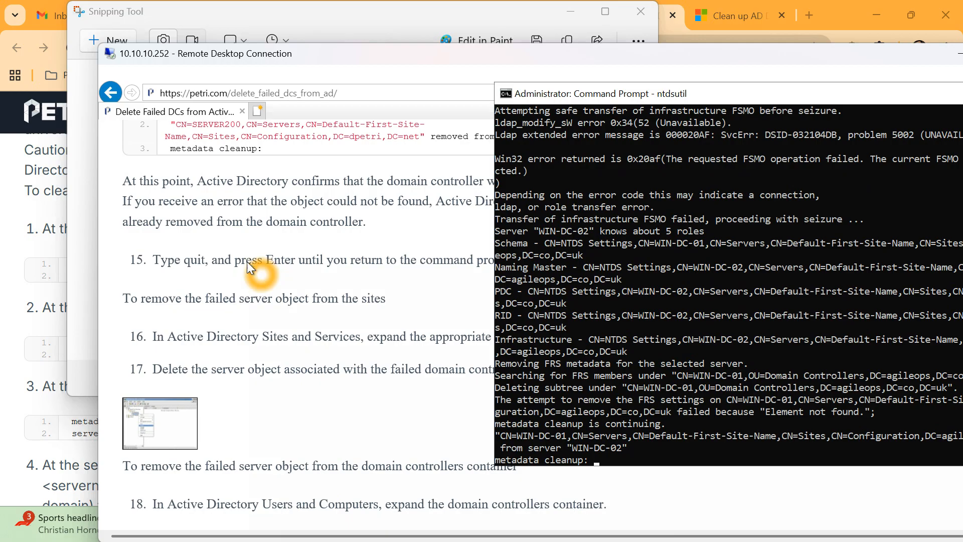
Bring the Petri guide forward and maximize the 10.10.10.252 remote session again.
{"action": "left_click", "coordinate": [351, 199]}
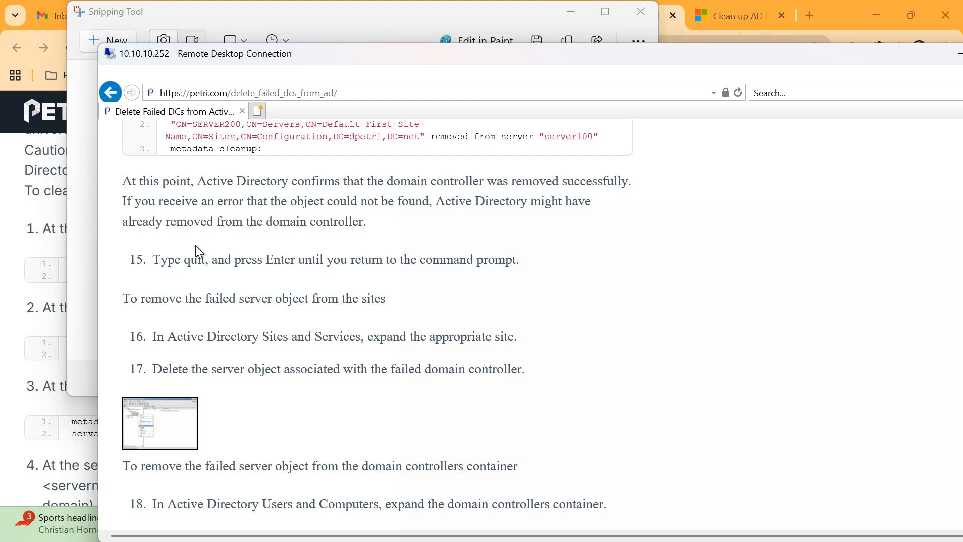
{"action": "left_click", "coordinate": [206, 296]}
{"action": "left_click", "coordinate": [343, 291]}
{"action": "left_click", "coordinate": [367, 295]}
{"action": "left_click", "coordinate": [215, 387]}
{"action": "left_click", "coordinate": [385, 298]}
{"action": "left_click", "coordinate": [687, 112]}
{"action": "left_click_drag", "start_coordinate": [763, 52], "coordinate": [391, 124]}
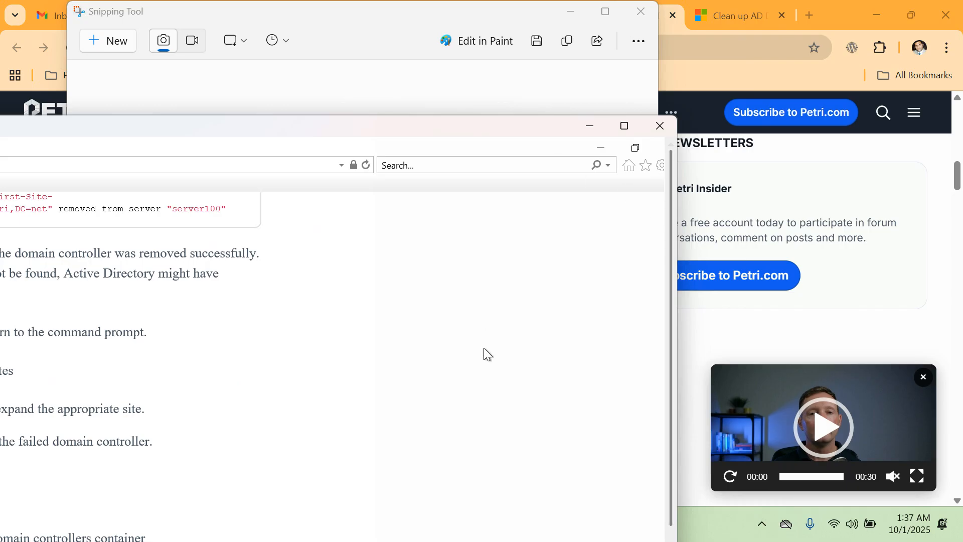
{"action": "left_click", "coordinate": [485, 155]}
{"action": "left_click", "coordinate": [625, 125]}
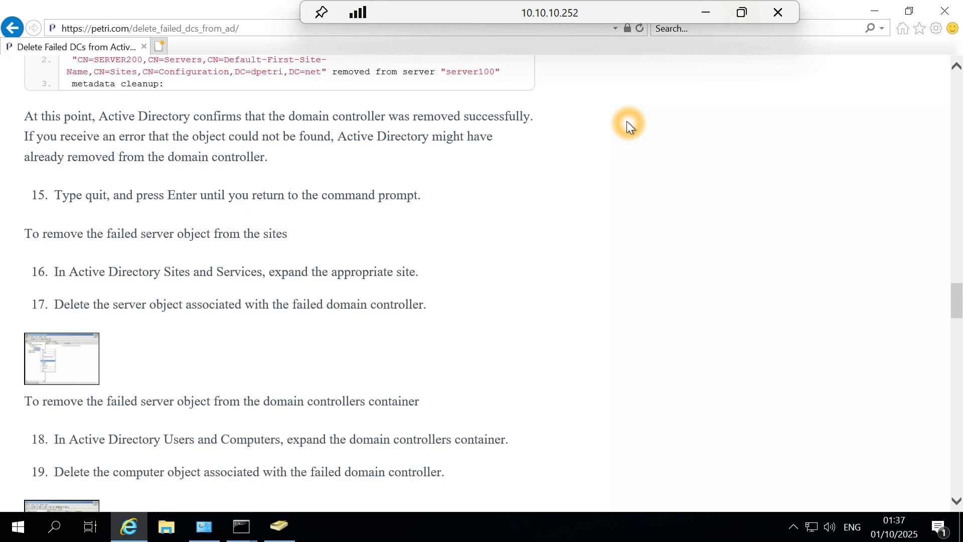
Leave metadata cleanup and exit ntdsutil with two quit commands.
{"action": "mouse_move", "coordinate": [241, 524]}
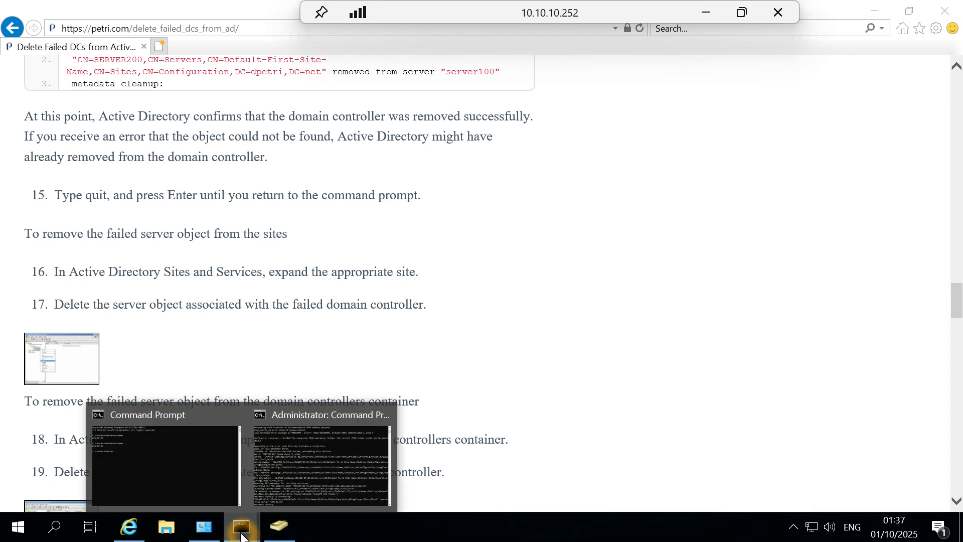
{"action": "left_click", "coordinate": [327, 486]}
{"action": "left_click", "coordinate": [615, 336]}
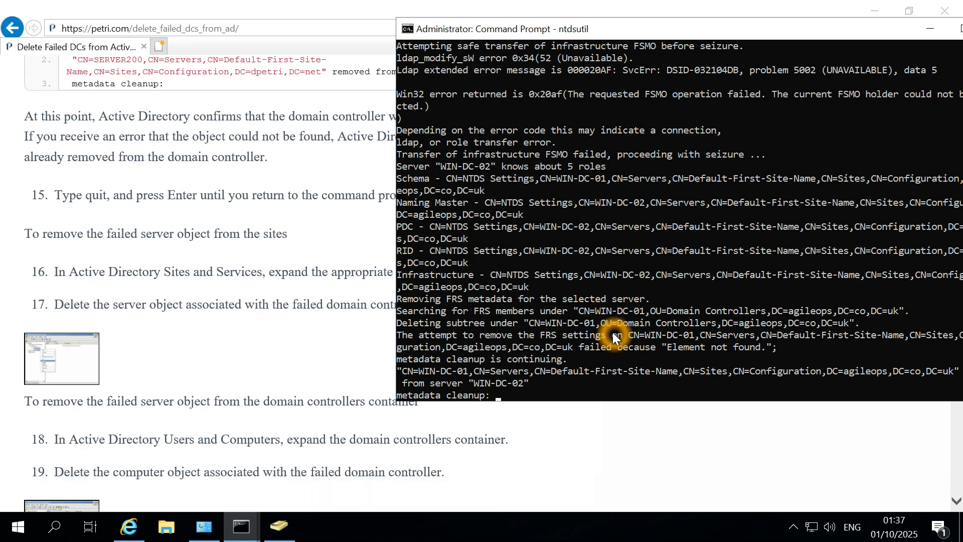
{"action": "type", "text": "quit"}
{"action": "key", "text": "Return"}
{"action": "type", "text": "quit"}
{"action": "key", "text": "Return"}
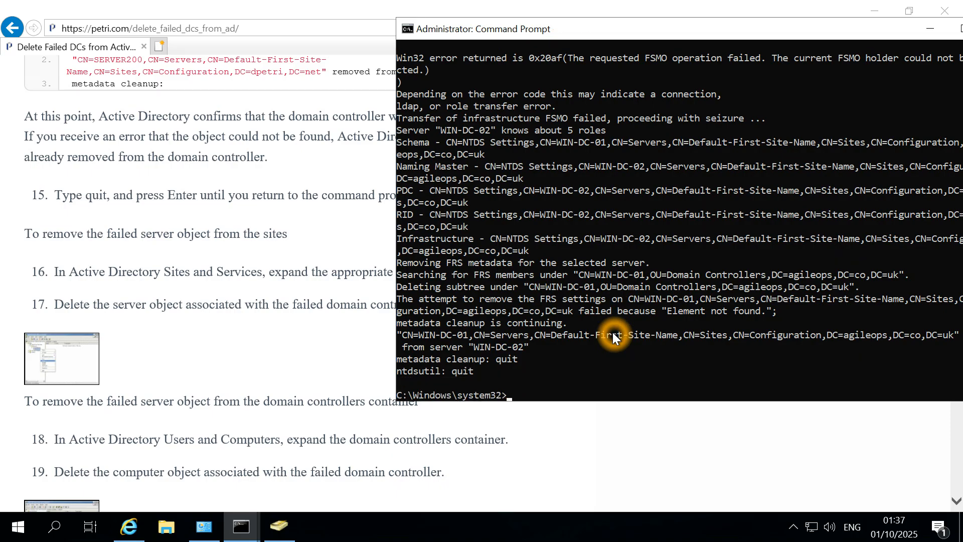
Try quit, q and exit at the system prompt, and maximize the console window.
{"action": "type", "text": "quit"}
{"action": "key", "text": "Return"}
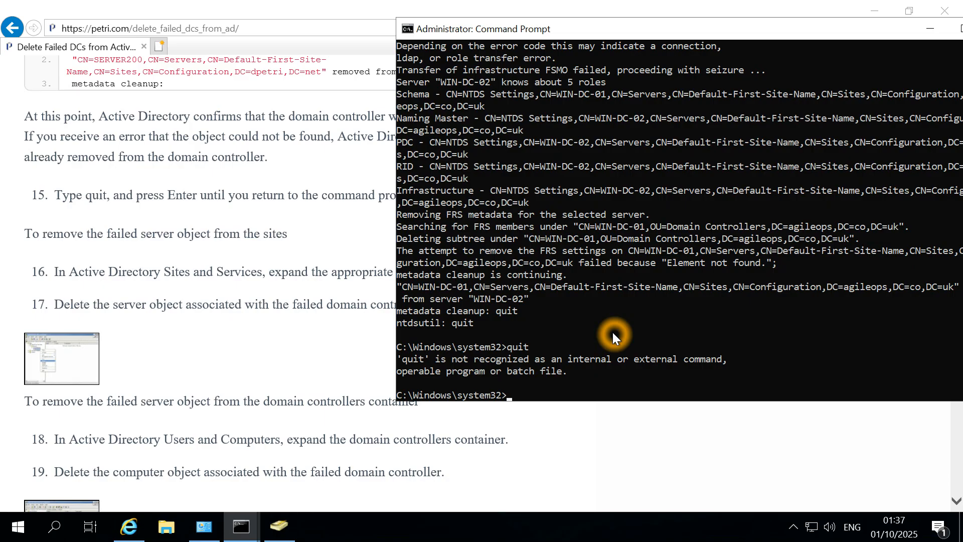
{"action": "type", "text": "q"}
{"action": "key", "text": "Return"}
{"action": "type", "text": "quit"}
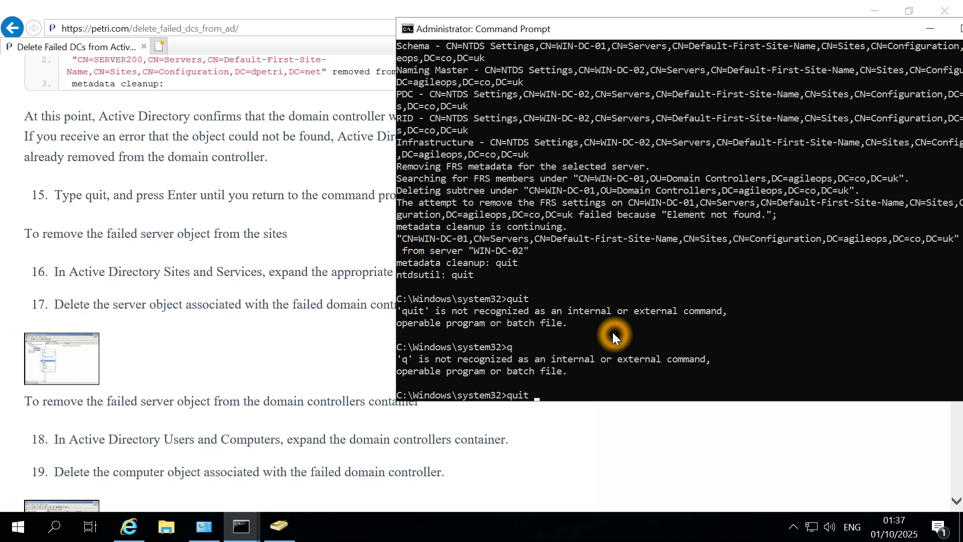
{"action": "key", "text": "Return"}
{"action": "type", "text": "exit"}
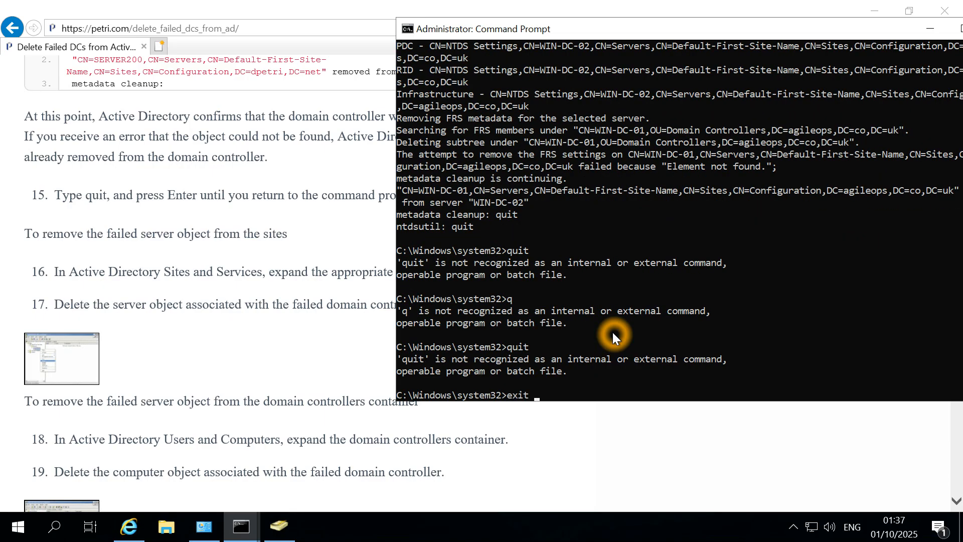
{"action": "double_click", "coordinate": [562, 32]}
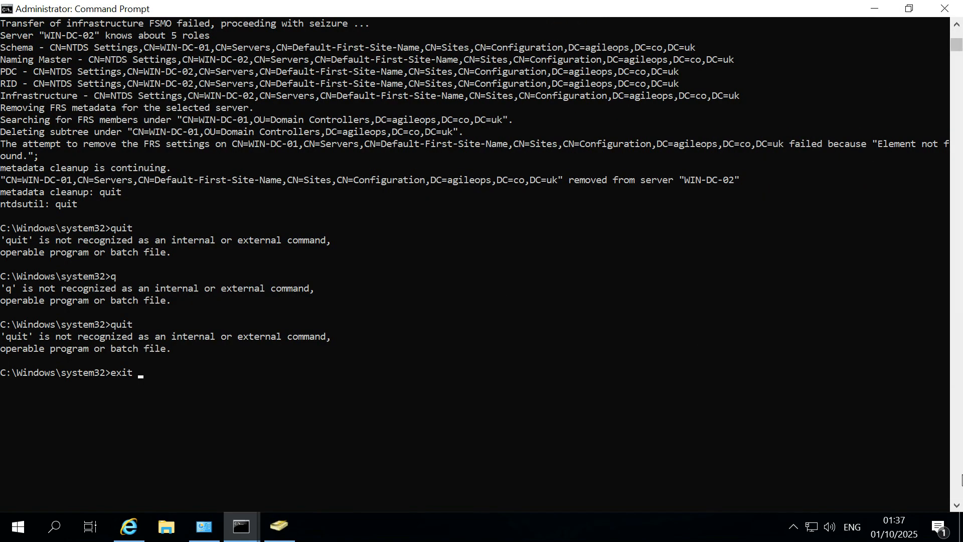
{"action": "left_click", "coordinate": [955, 469]}
{"action": "left_click", "coordinate": [956, 71]}
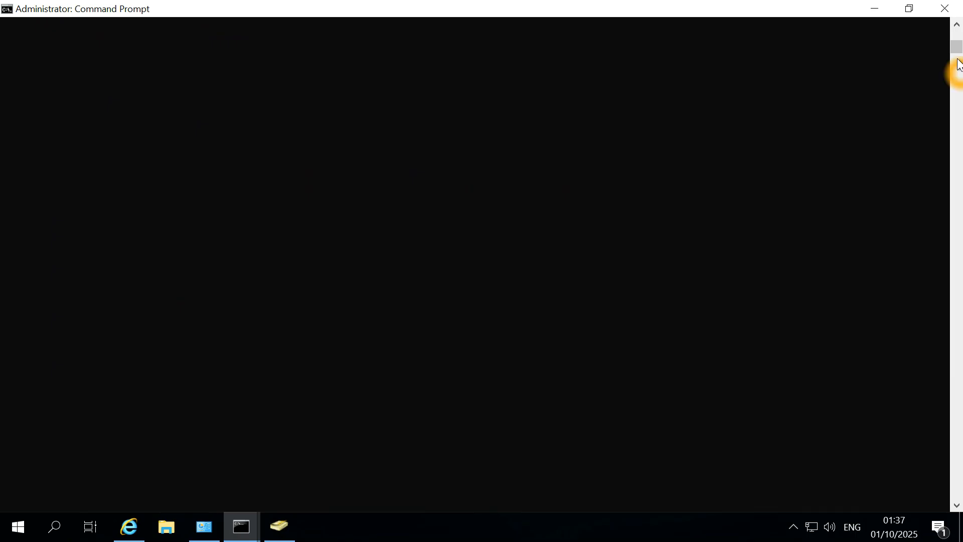
Scroll the console output back to the top and restore the window to normal size.
{"action": "left_click_drag", "start_coordinate": [956, 56], "coordinate": [956, 38]}
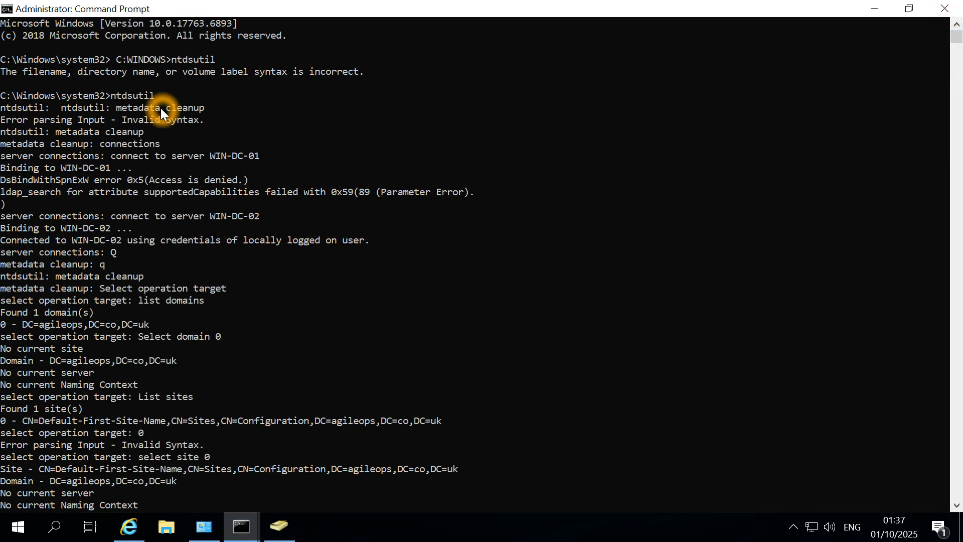
{"action": "left_click", "coordinate": [3, 23]}
{"action": "left_click", "coordinate": [952, 44]}
{"action": "left_click", "coordinate": [952, 36]}
{"action": "left_click_drag", "start_coordinate": [952, 36], "coordinate": [956, 36]}
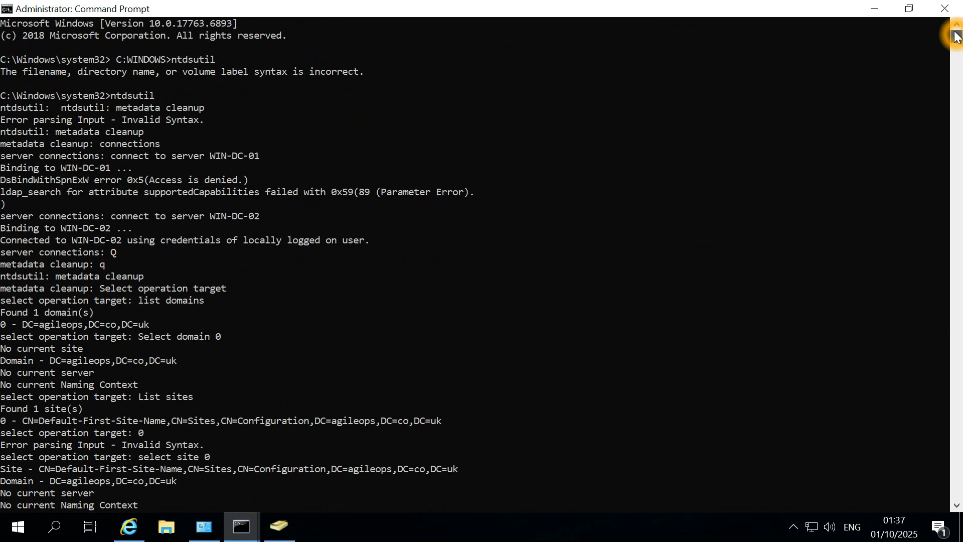
{"action": "left_click", "coordinate": [84, 94]}
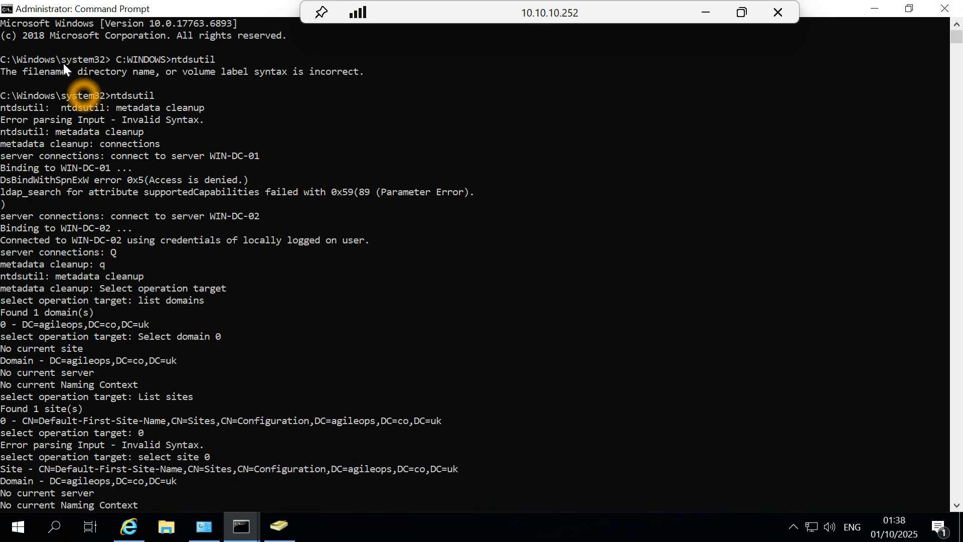
{"action": "double_click", "coordinate": [176, 9]}
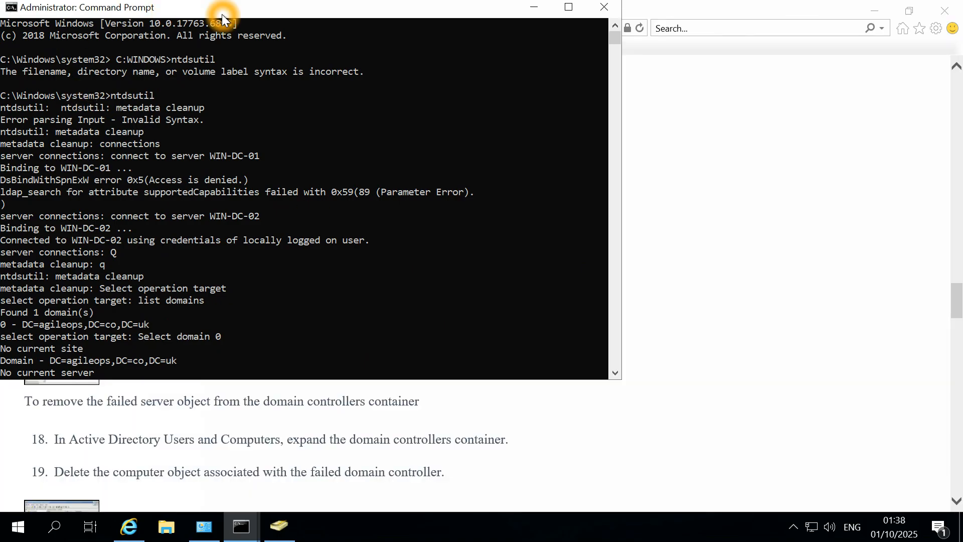
Close the administrator console and the remaining Command Prompt window.
{"action": "key", "text": "alt+Tab"}
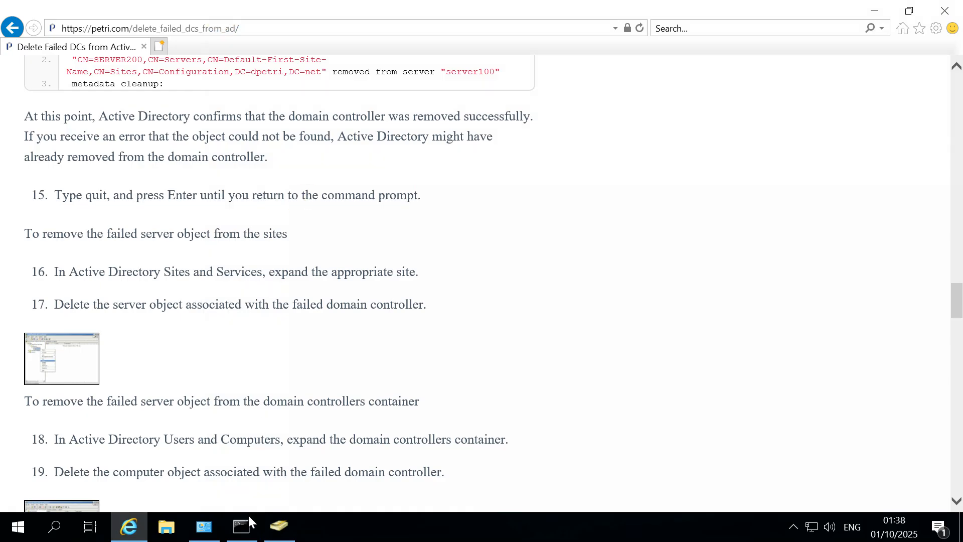
{"action": "left_click", "coordinate": [241, 526]}
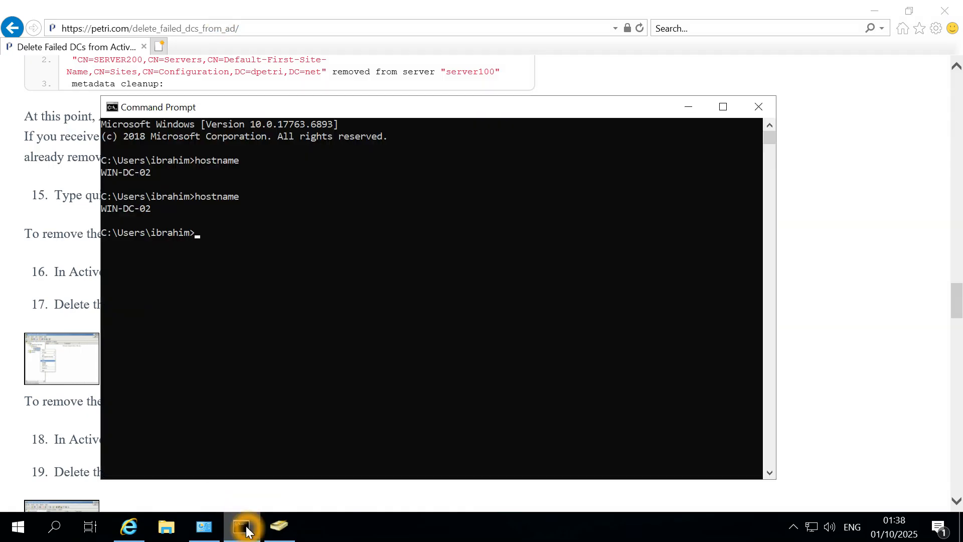
{"action": "left_click", "coordinate": [245, 530]}
{"action": "left_click", "coordinate": [245, 529]}
{"action": "left_click", "coordinate": [758, 107]}
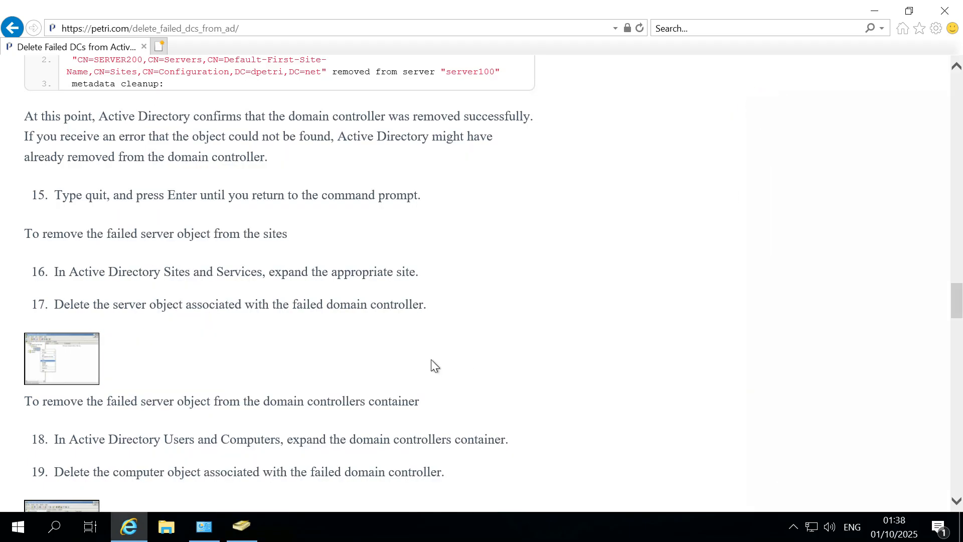
Refresh ADUC's Domain Controllers container so only WIN-DC-02 is listed.
{"action": "left_click", "coordinate": [242, 525]}
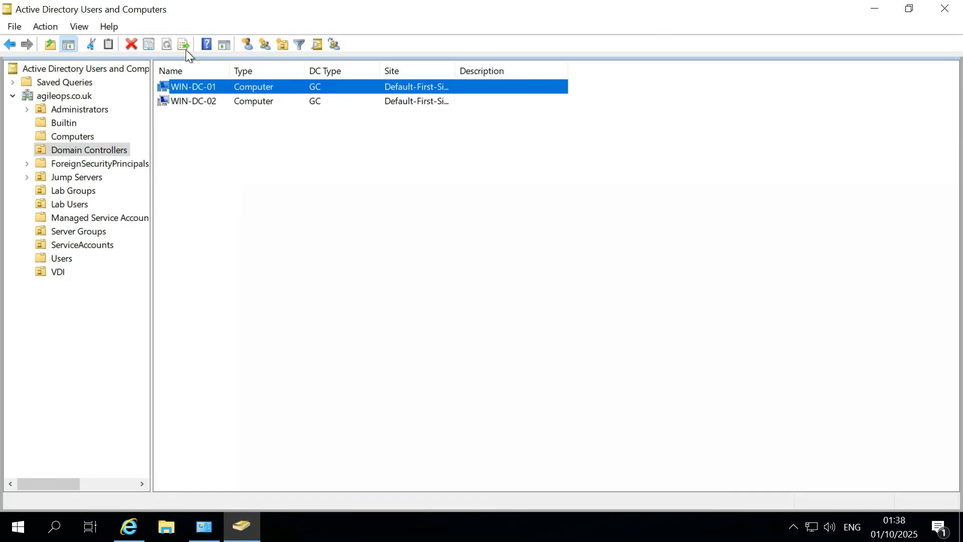
{"action": "right_click", "coordinate": [243, 193]}
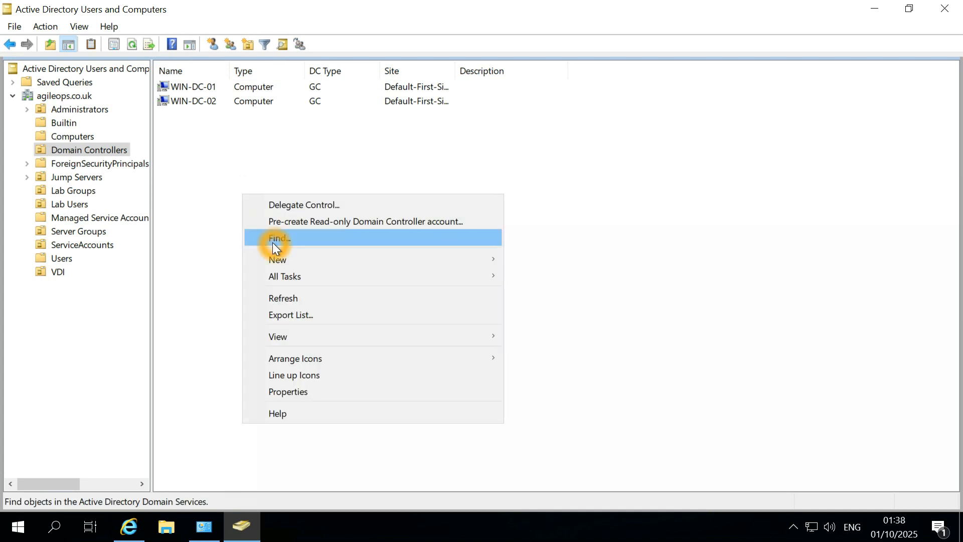
{"action": "left_click", "coordinate": [281, 299]}
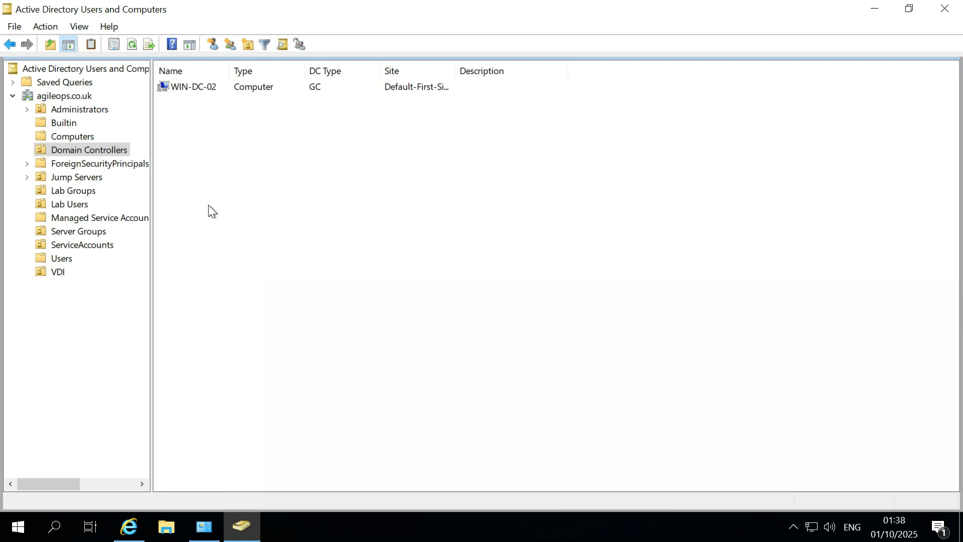
{"action": "left_click", "coordinate": [871, 13]}
{"action": "left_click", "coordinate": [479, 2]}
Minimize the 10.10.10.252 session and close the Snipping Tool capture.
{"action": "mouse_move", "coordinate": [562, 3]}
{"action": "left_click", "coordinate": [705, 14]}
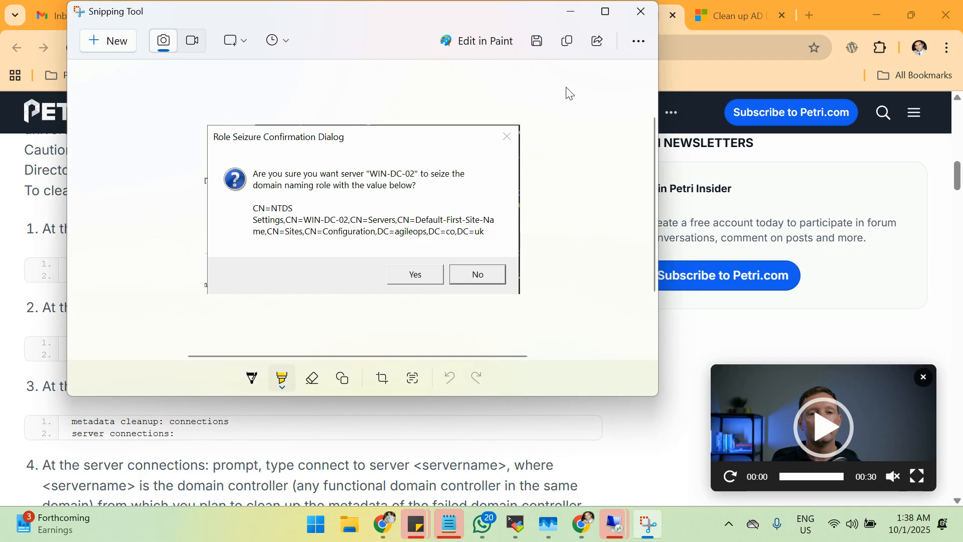
{"action": "left_click", "coordinate": [641, 14]}
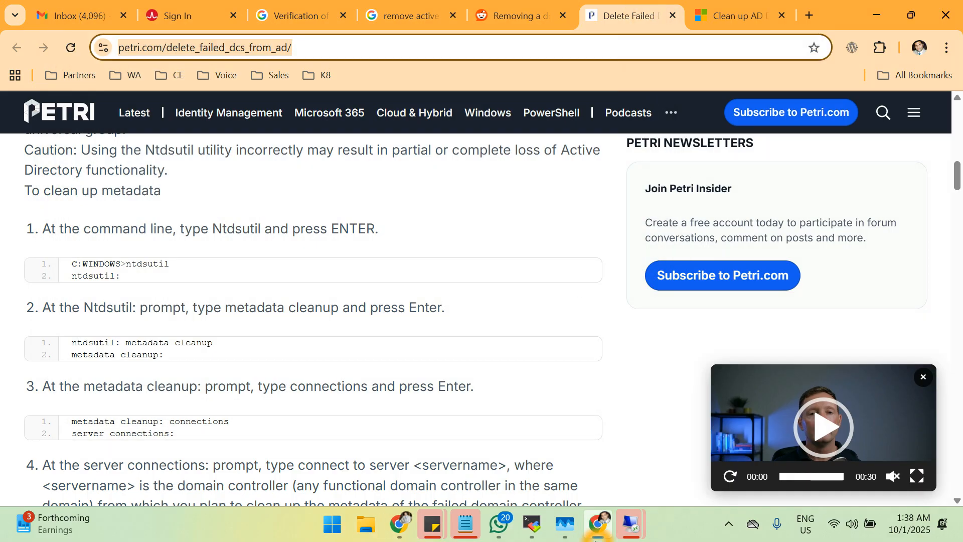
Connect to 10.10.10.251, dismissing the failure message and accepting the certificate warning.
{"action": "left_click", "coordinate": [618, 530]}
{"action": "left_click", "coordinate": [645, 531]}
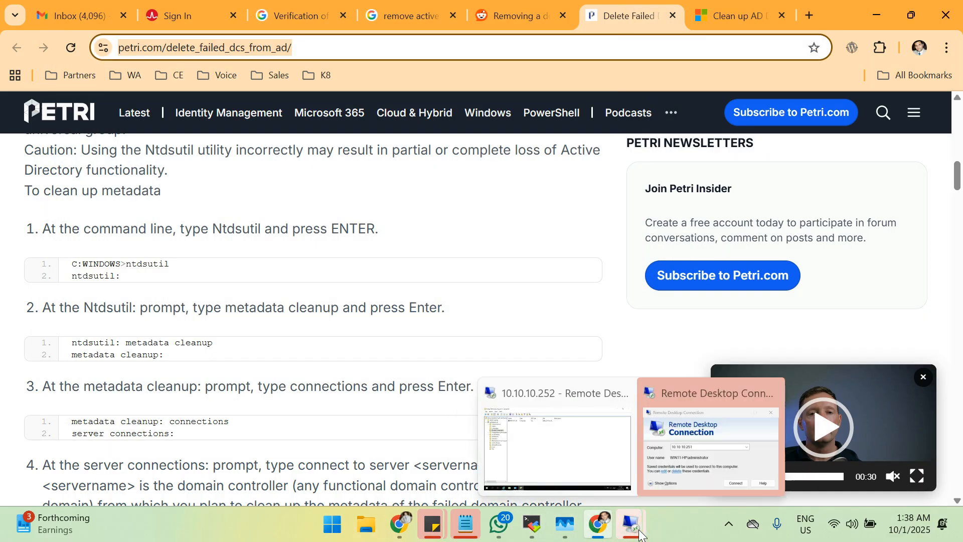
{"action": "left_click", "coordinate": [593, 482]}
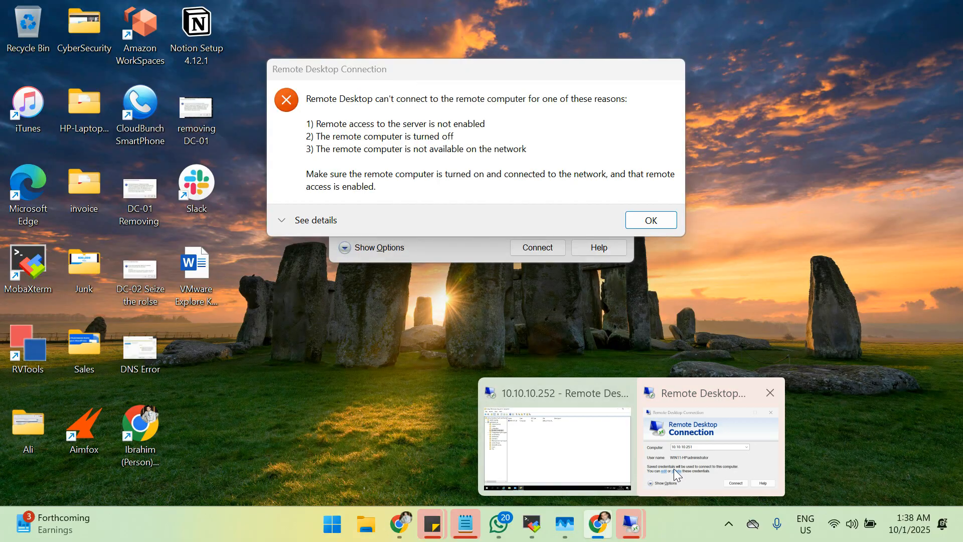
{"action": "left_click", "coordinate": [673, 469]}
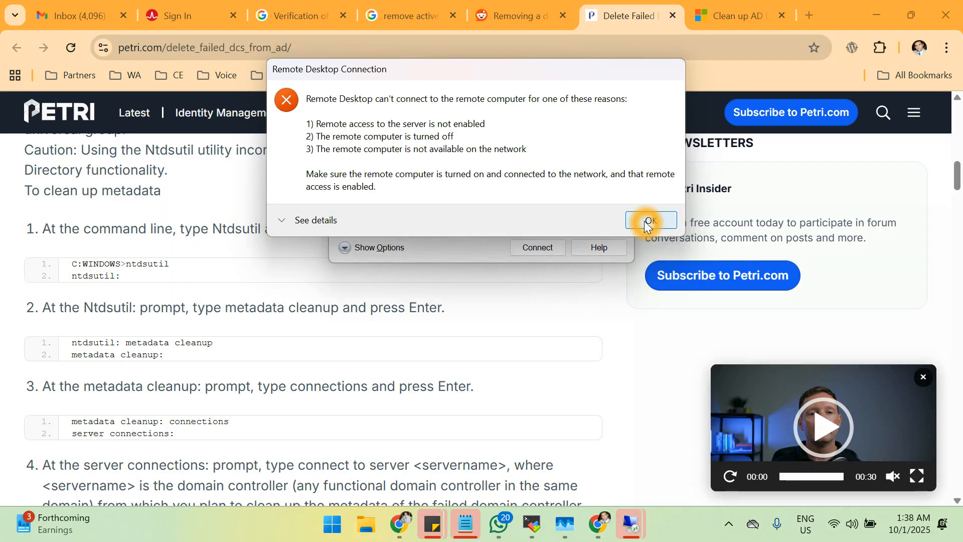
{"action": "left_click", "coordinate": [649, 220]}
{"action": "left_click", "coordinate": [535, 251]}
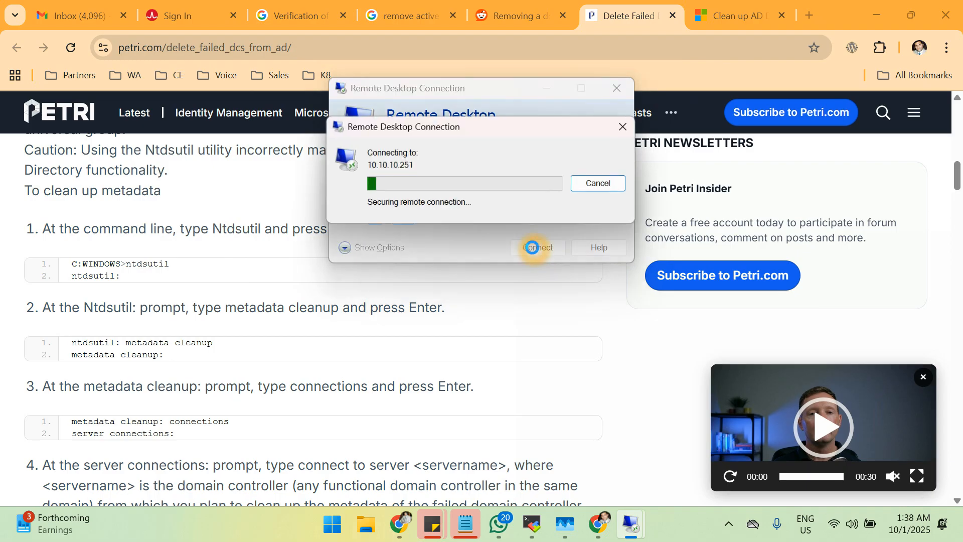
{"action": "left_click", "coordinate": [526, 306]}
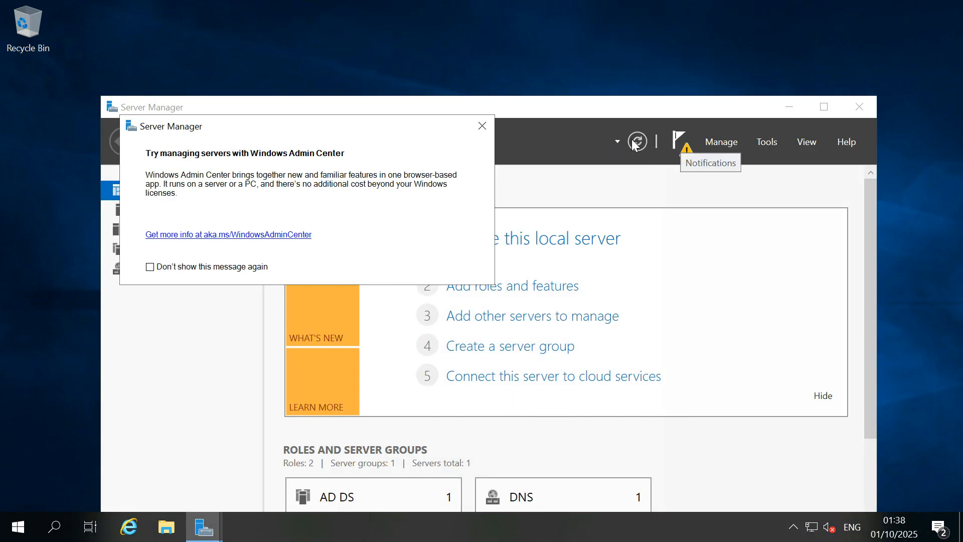
Launch the promotion wizard and choose adding a domain controller to agileops.co.uk.
{"action": "left_click", "coordinate": [482, 125]}
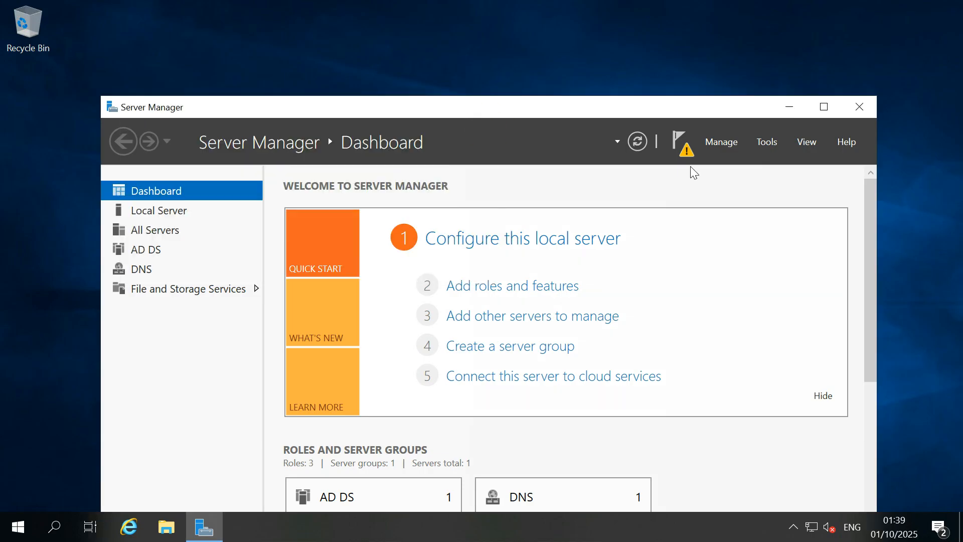
{"action": "left_click", "coordinate": [687, 153]}
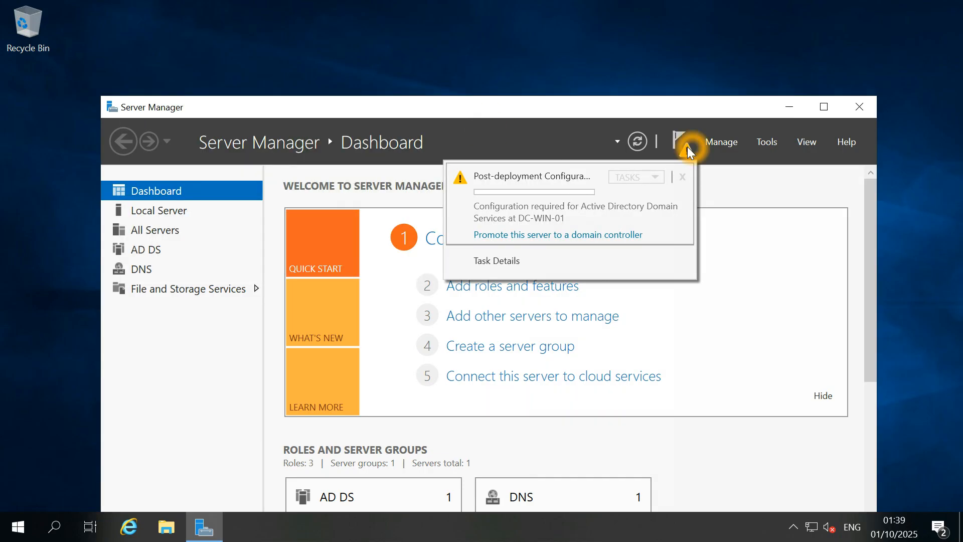
{"action": "left_click", "coordinate": [576, 236]}
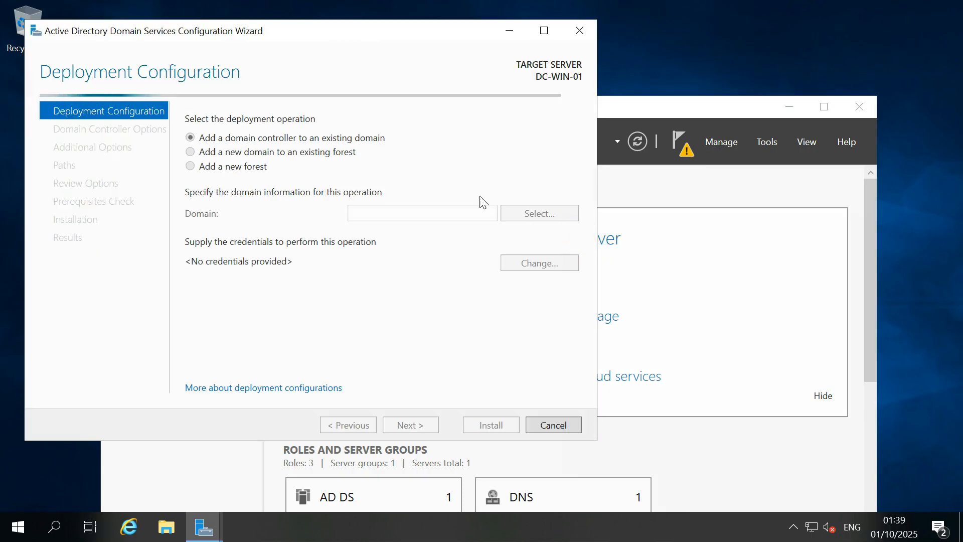
{"action": "left_click", "coordinate": [232, 167]}
{"action": "left_click", "coordinate": [398, 214]}
{"action": "type", "text": "agileops.co.uk"}
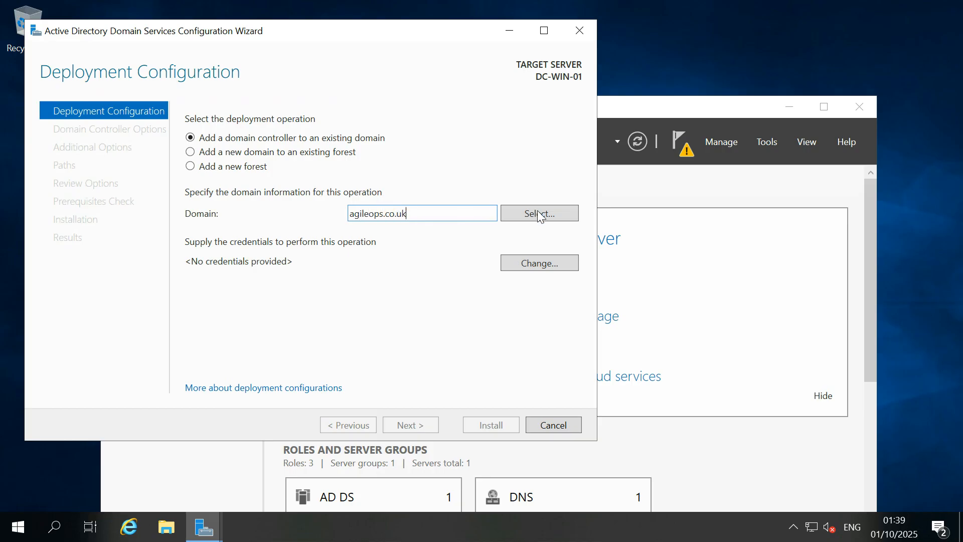
Enter the domain account's user name and password for deployment.
{"action": "left_click", "coordinate": [554, 211]}
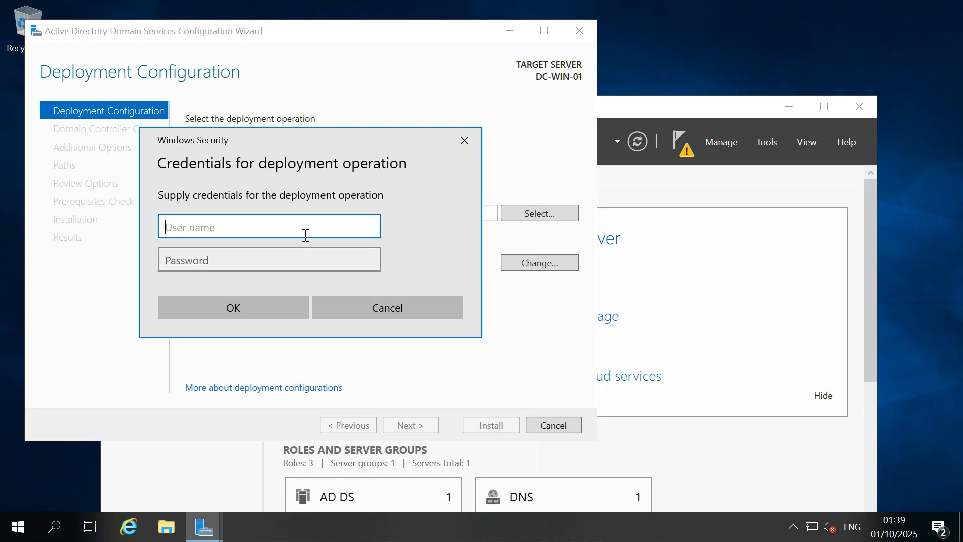
{"action": "left_click", "coordinate": [306, 235]}
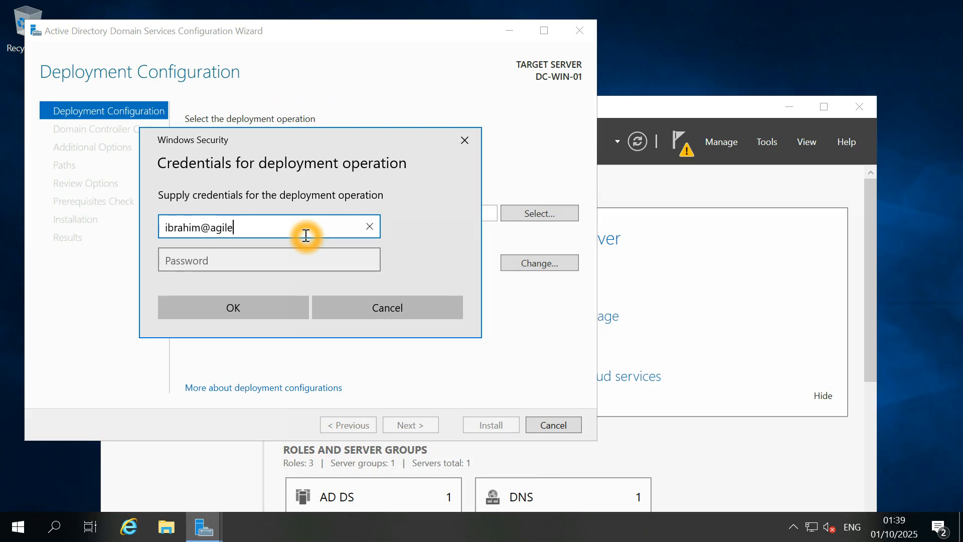
{"action": "key", "text": "Tab"}
{"action": "type", "text": "•••••••••"}
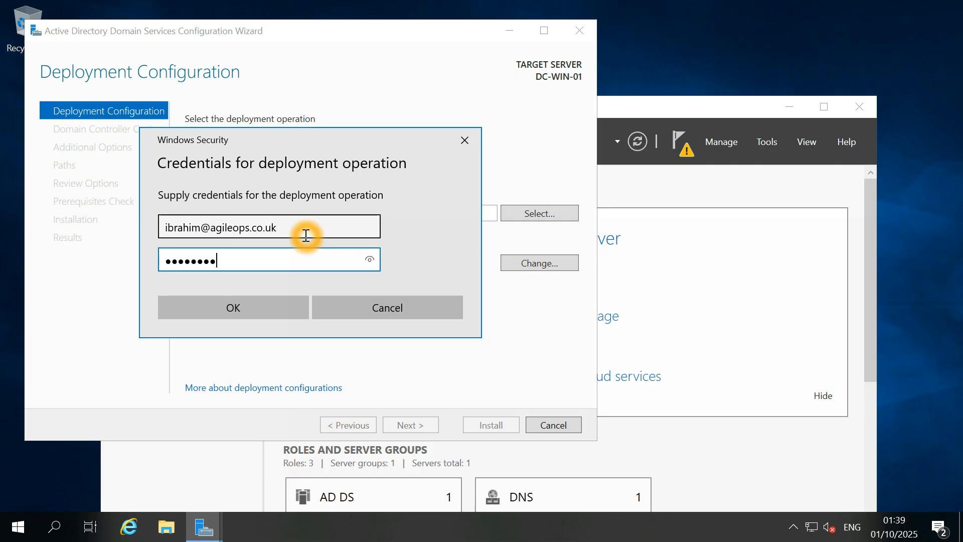
{"action": "left_click", "coordinate": [279, 306]}
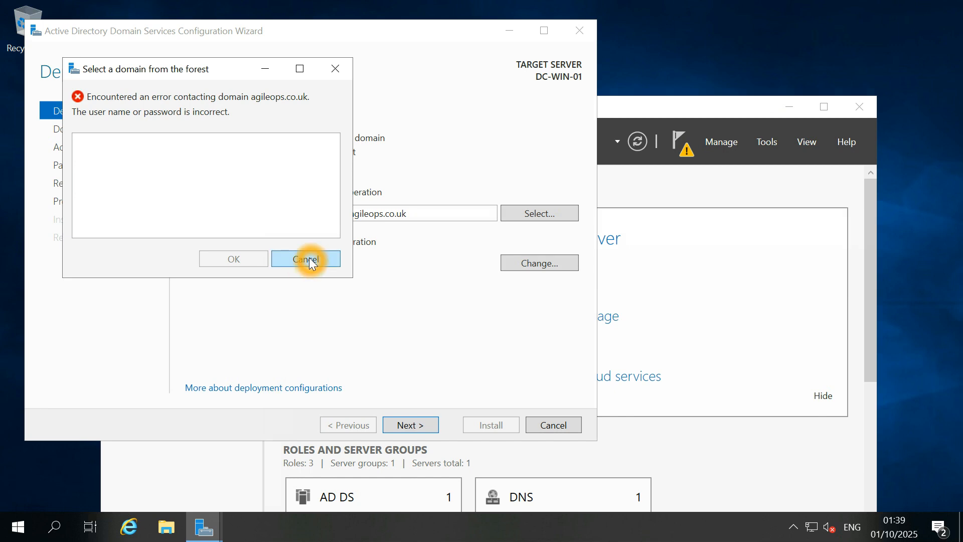
After the wrong-password error, re-enter the domain account's user name and correct password.
{"action": "left_click", "coordinate": [311, 259]}
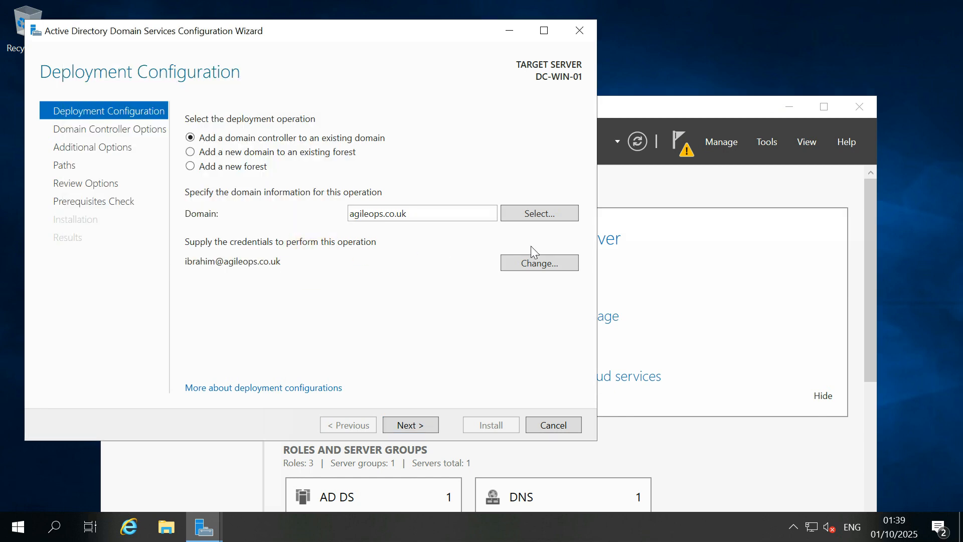
{"action": "left_click", "coordinate": [527, 265]}
{"action": "left_click", "coordinate": [310, 252]}
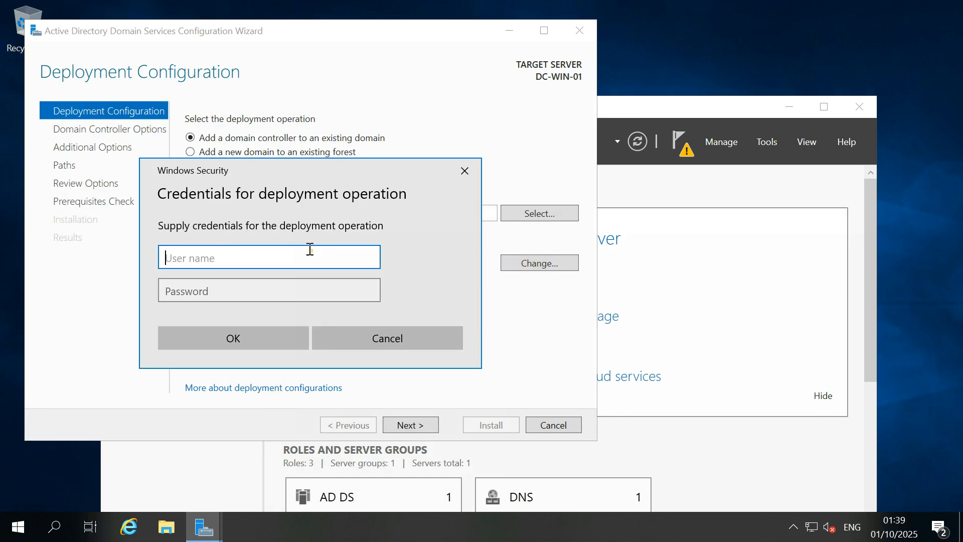
{"action": "key", "text": "Tab"}
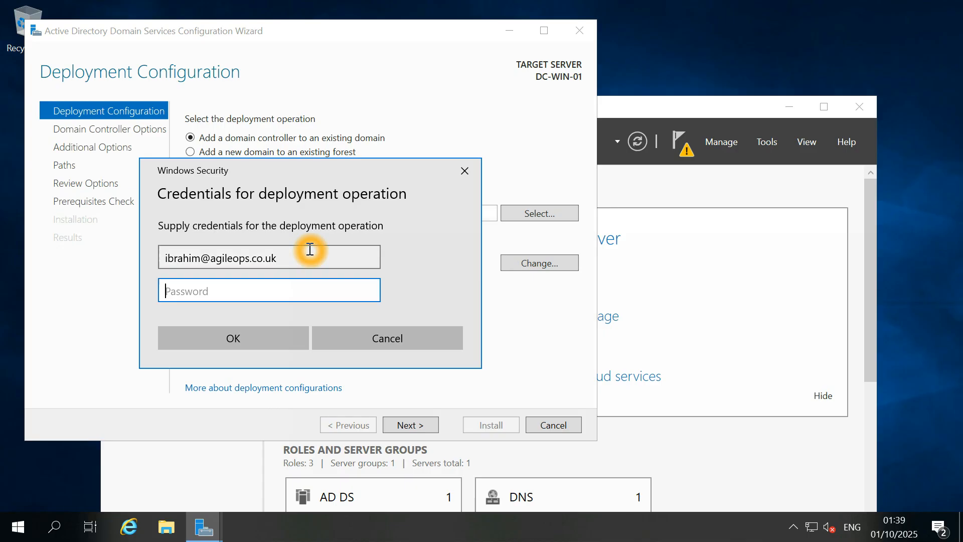
{"action": "type", "text": "************"}
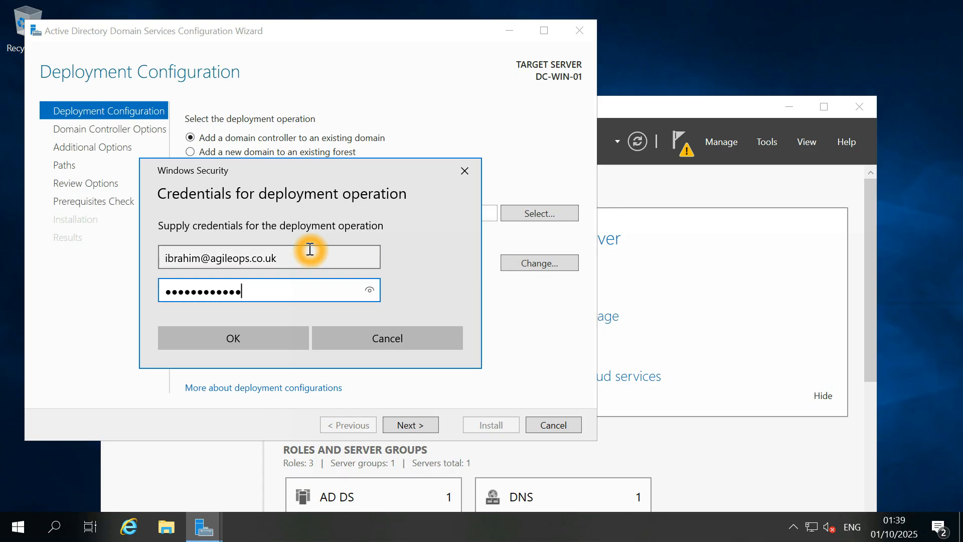
{"action": "left_click", "coordinate": [258, 337]}
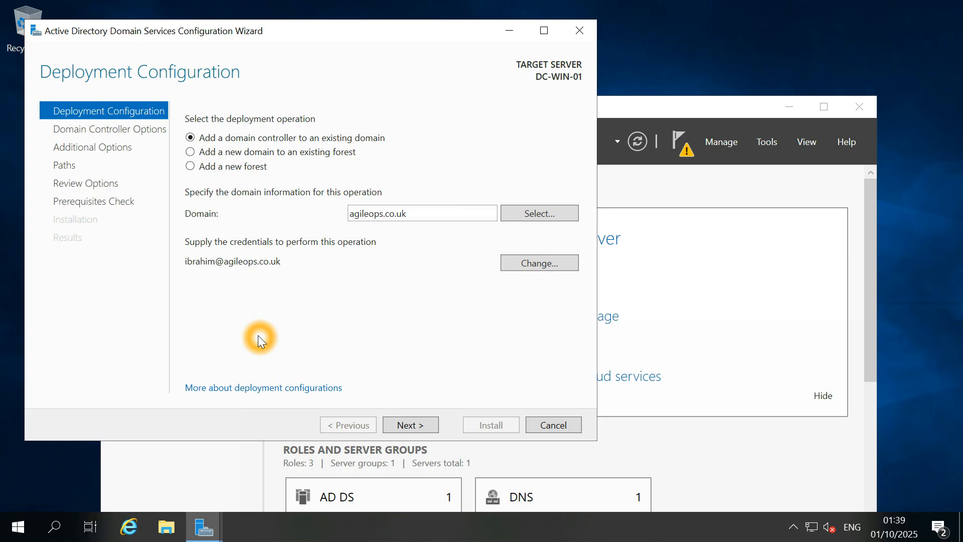
Leave DNS server and Global Catalog checked and enter and confirm the DSRM password.
{"action": "left_click", "coordinate": [425, 426]}
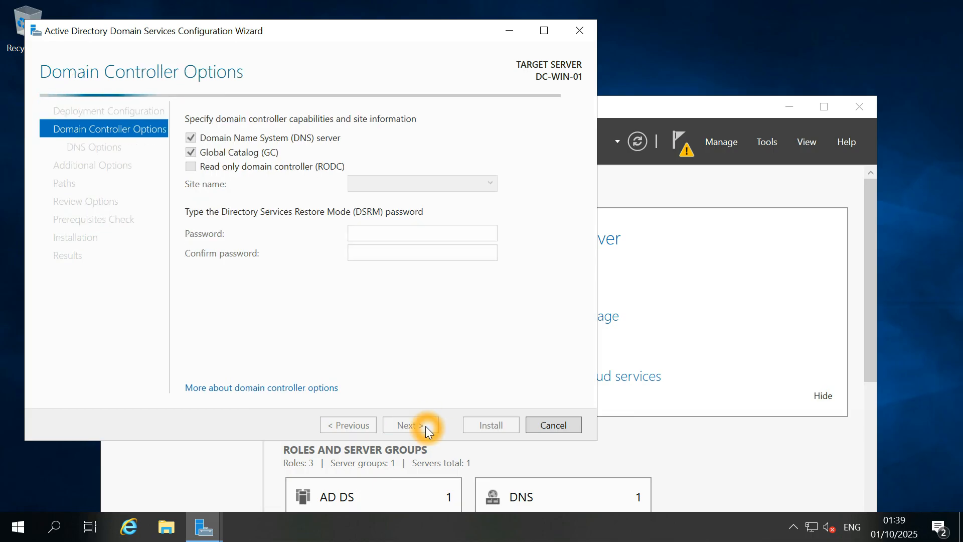
{"action": "left_click", "coordinate": [412, 232]}
{"action": "left_click", "coordinate": [412, 232]}
{"action": "type", "text": "*********"}
{"action": "key", "text": "Tab"}
{"action": "type", "text": "********"}
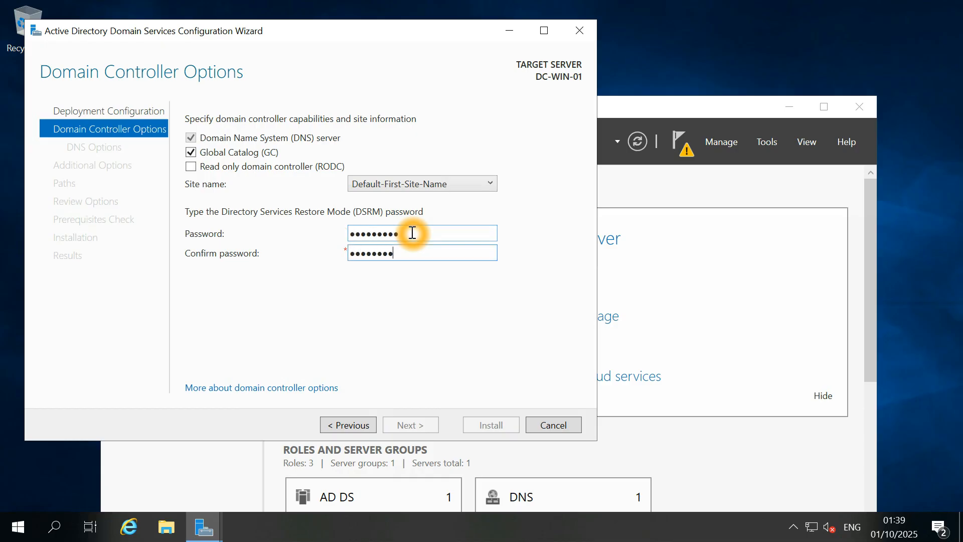
{"action": "type", "text": "*"}
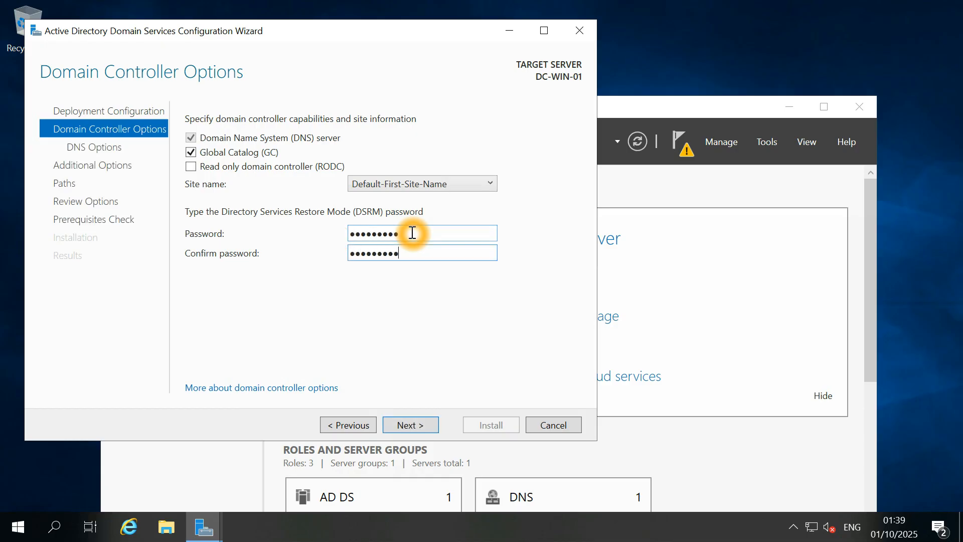
{"action": "left_click", "coordinate": [309, 225]}
{"action": "left_click", "coordinate": [364, 219]}
{"action": "left_click", "coordinate": [376, 218]}
{"action": "left_click", "coordinate": [427, 419]}
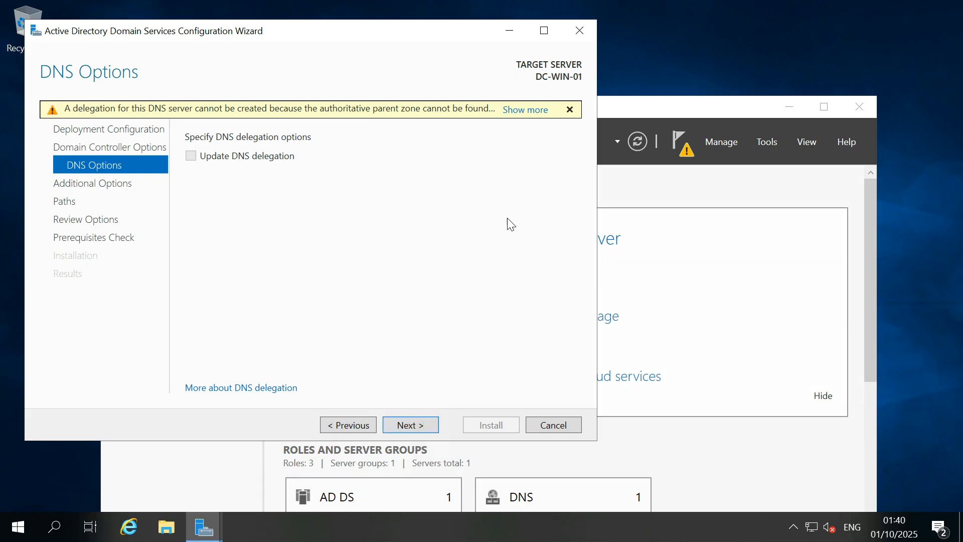
Dismiss the DNS delegation warning and set replication source to Any domain controller.
{"action": "left_click", "coordinate": [517, 115]}
{"action": "left_click", "coordinate": [593, 342]}
{"action": "left_click", "coordinate": [415, 425]}
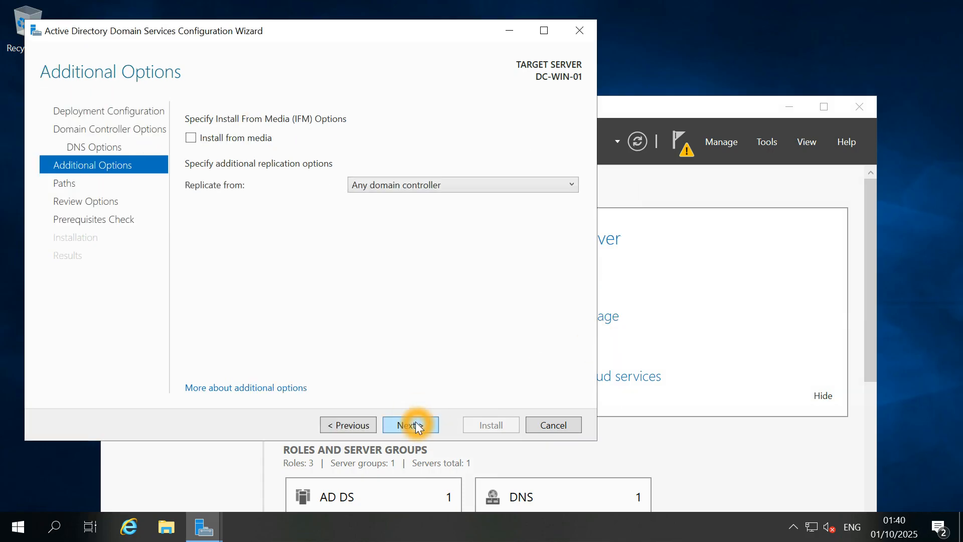
{"action": "left_click", "coordinate": [423, 185]}
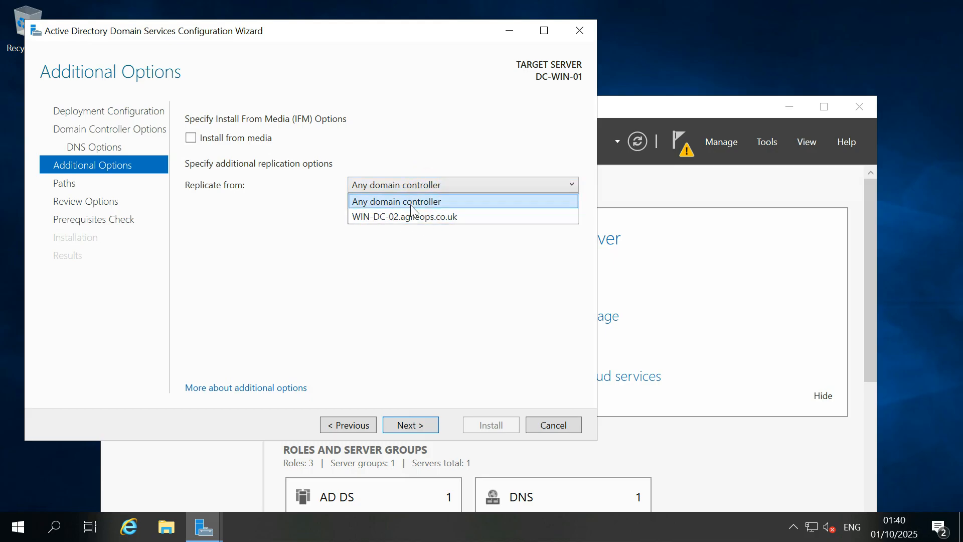
{"action": "left_click", "coordinate": [421, 202]}
{"action": "left_click", "coordinate": [430, 205]}
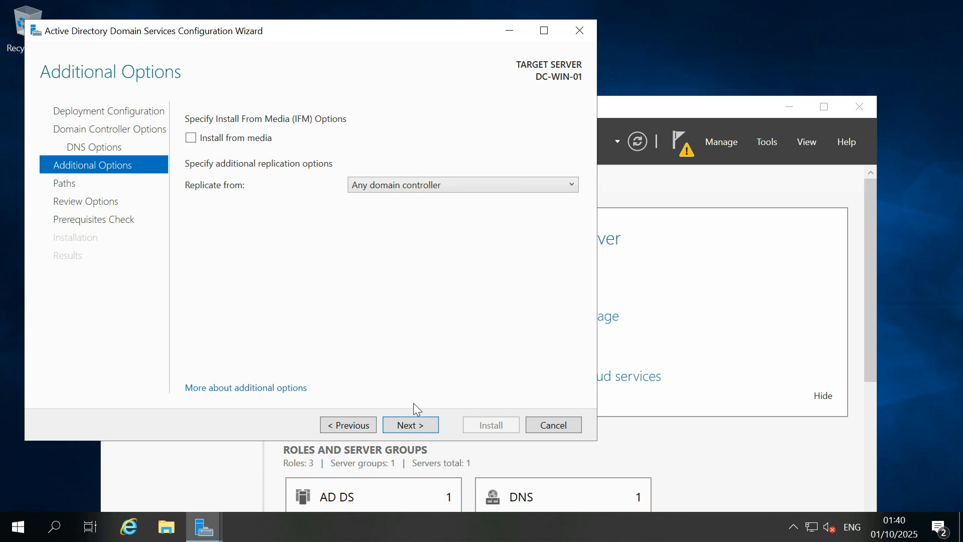
Keep the default C:\Windows\NTDS and SYSVOL paths, review options, and run the prerequisites check.
{"action": "left_click", "coordinate": [418, 426]}
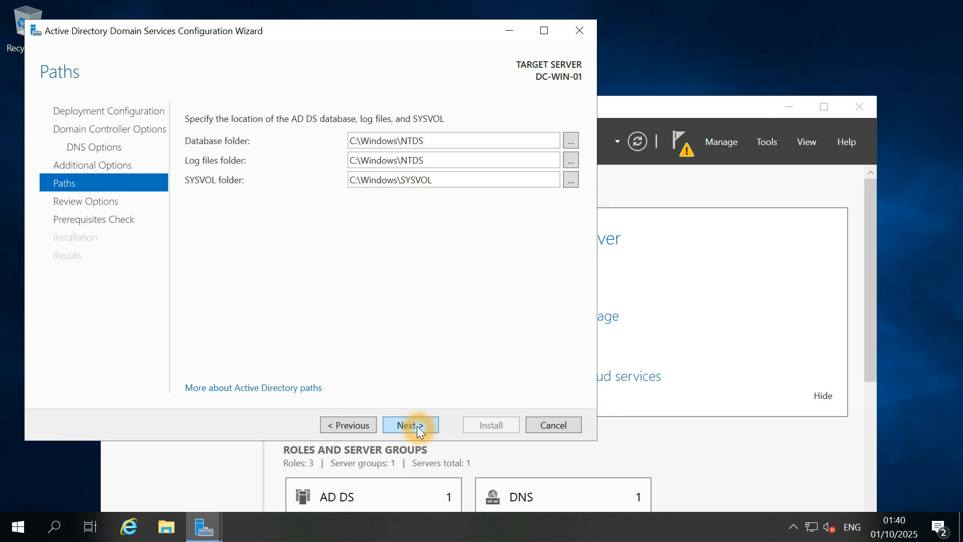
{"action": "left_click", "coordinate": [415, 424]}
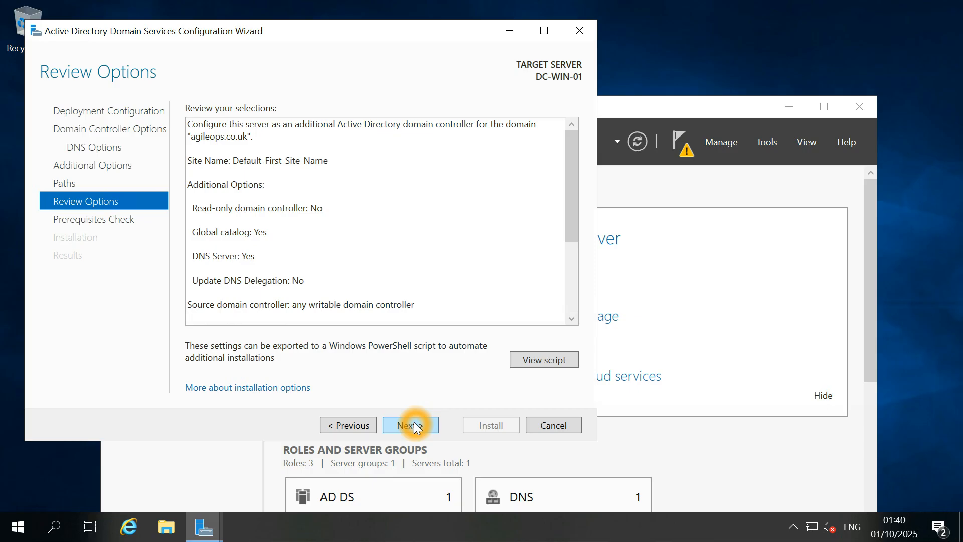
{"action": "left_click_drag", "start_coordinate": [570, 227], "coordinate": [580, 320]}
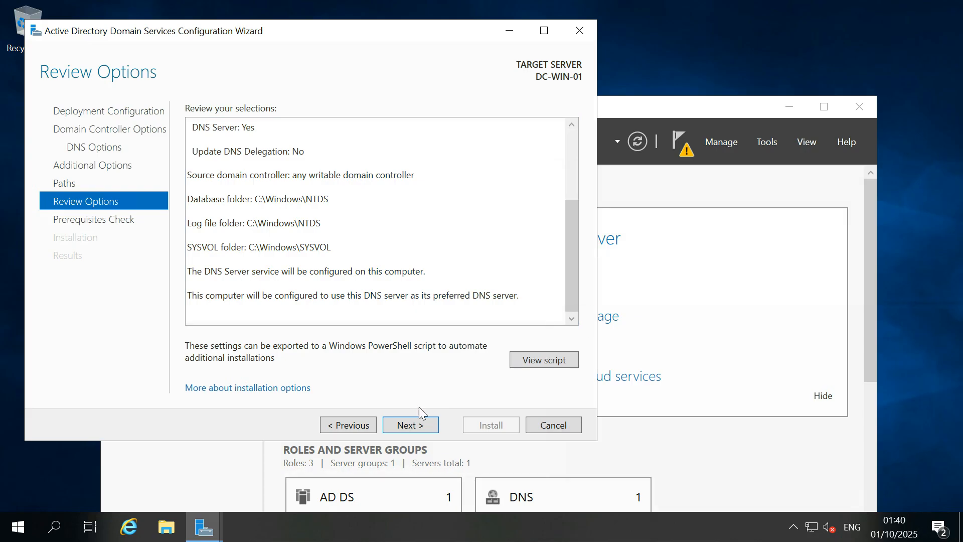
{"action": "left_click", "coordinate": [415, 424]}
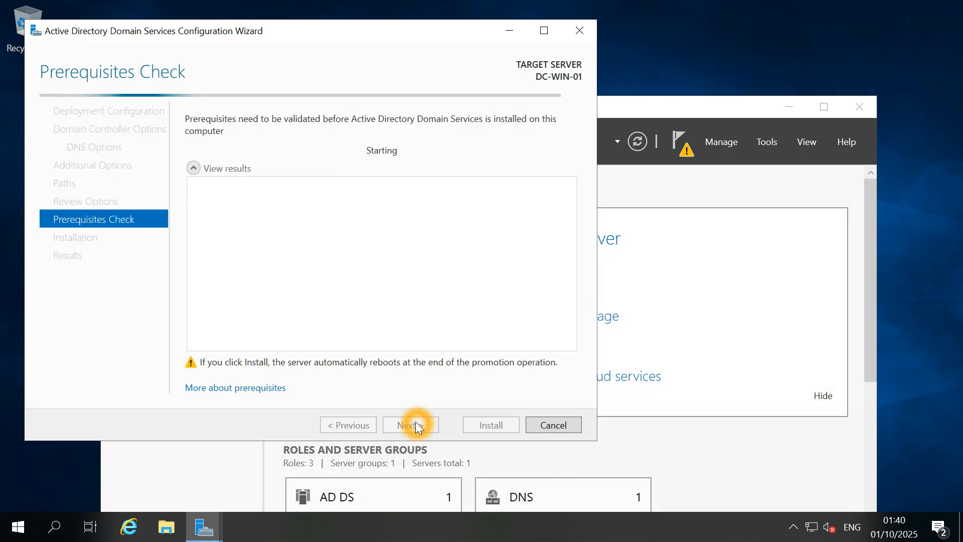
Review the passed prerequisite check summary and start installing AD DS on DC-WIN-01.
{"action": "left_click", "coordinate": [442, 280]}
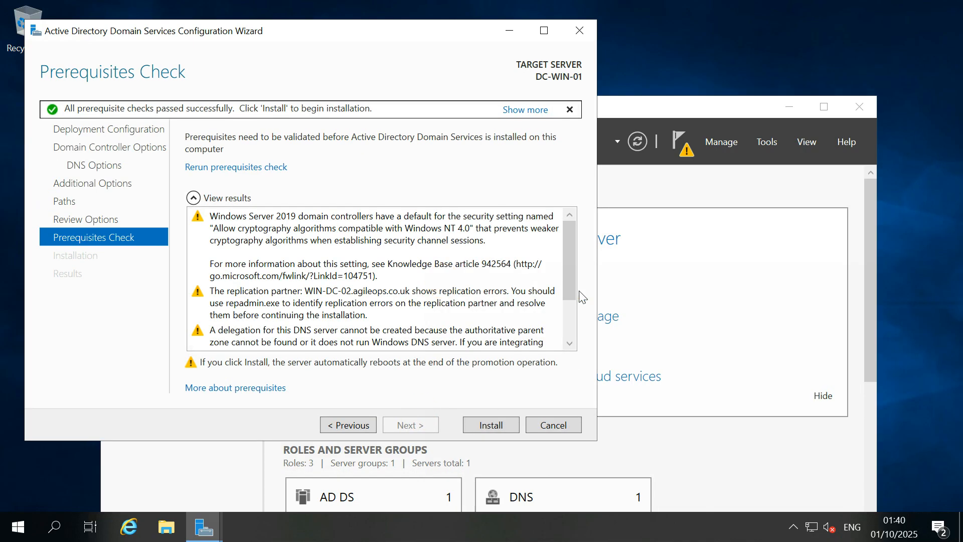
{"action": "left_click_drag", "start_coordinate": [571, 270], "coordinate": [567, 331]}
{"action": "left_click", "coordinate": [514, 110]}
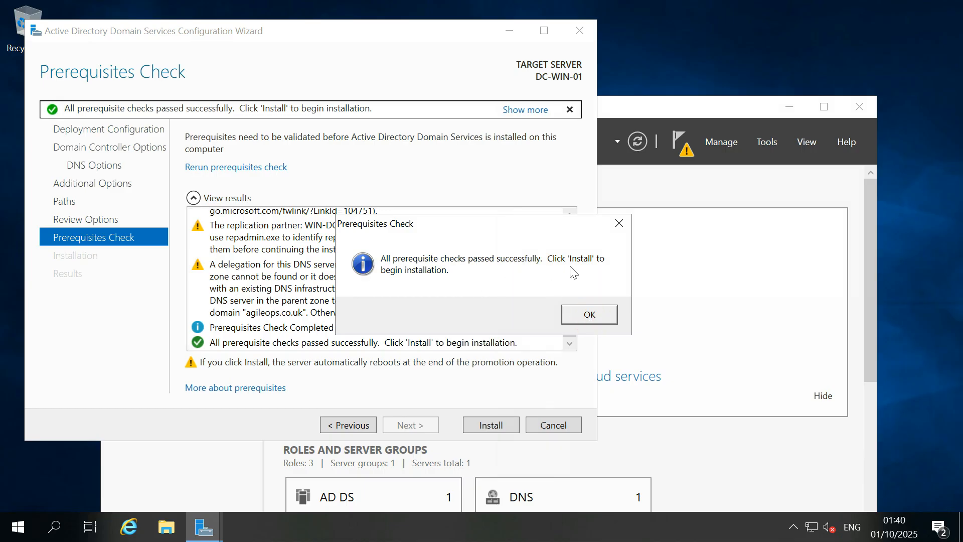
{"action": "left_click", "coordinate": [424, 296]}
{"action": "left_click", "coordinate": [581, 308]}
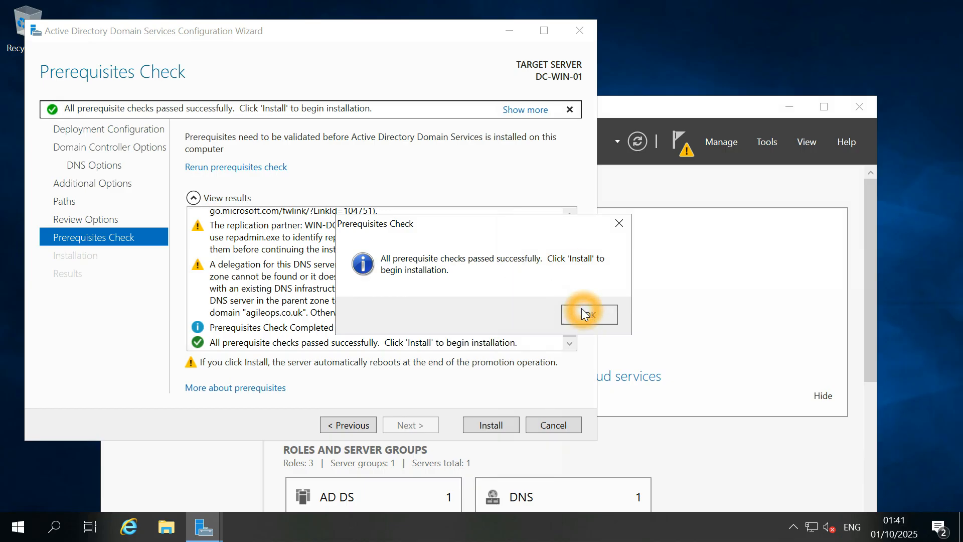
{"action": "left_click", "coordinate": [500, 426]}
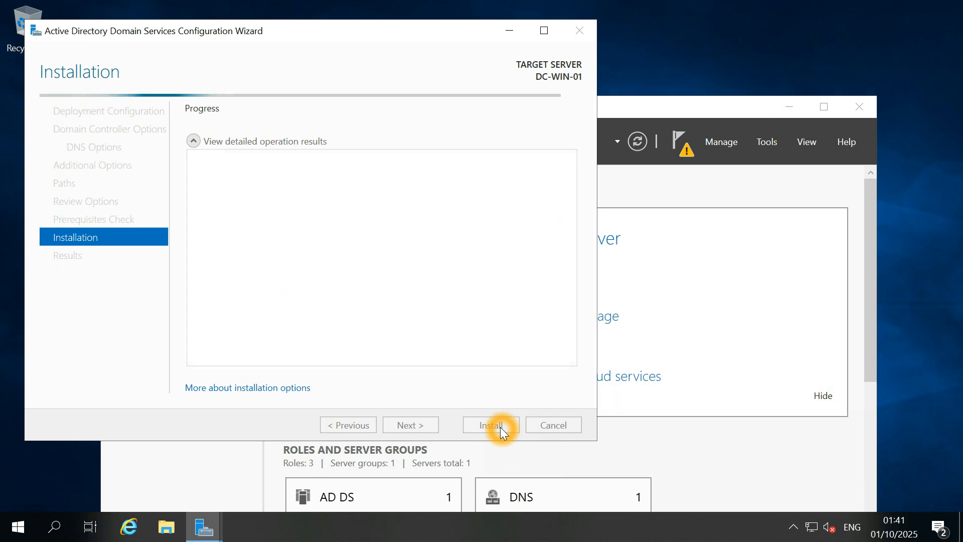
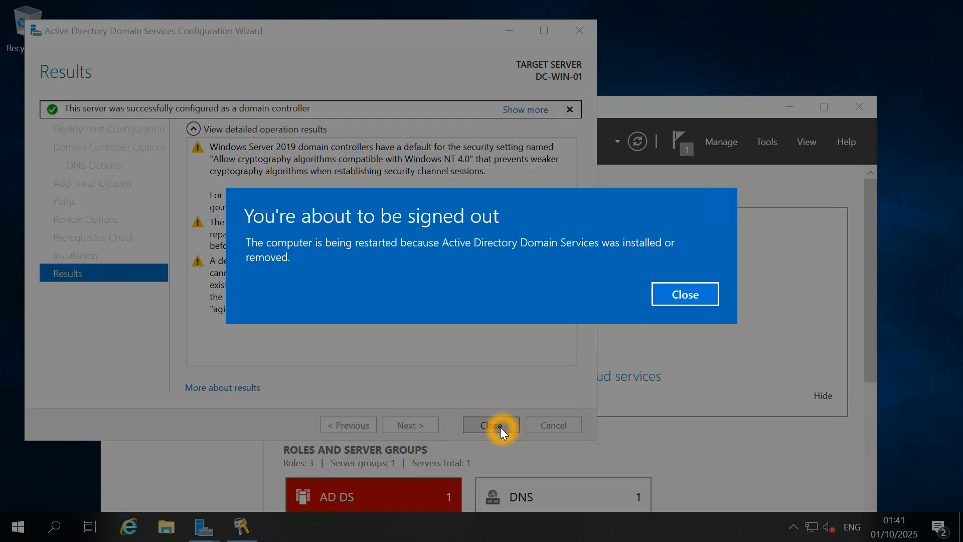
Close the sign-out notice and expand the Results details confirming DC-WIN-01 is a domain controller.
{"action": "left_click", "coordinate": [695, 292]}
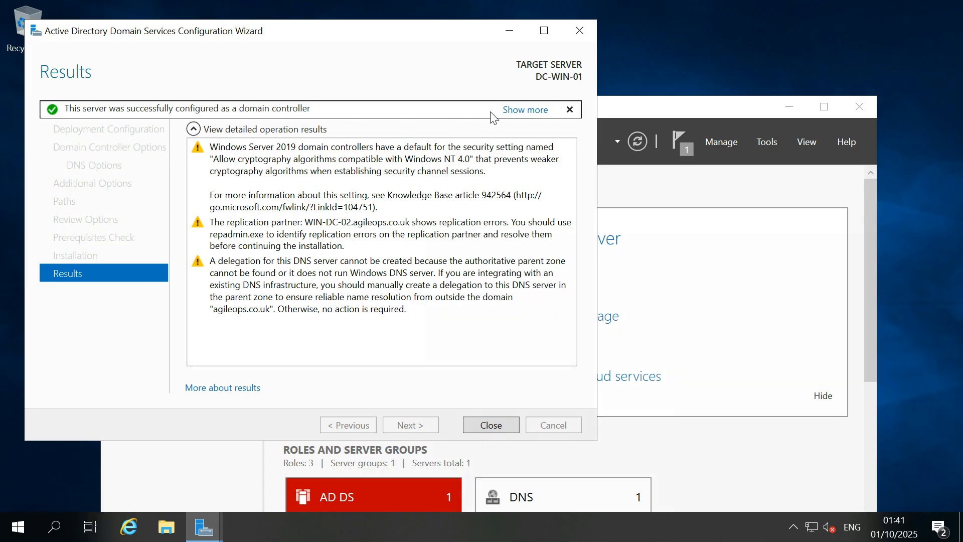
{"action": "left_click", "coordinate": [514, 111]}
{"action": "left_click", "coordinate": [459, 133]}
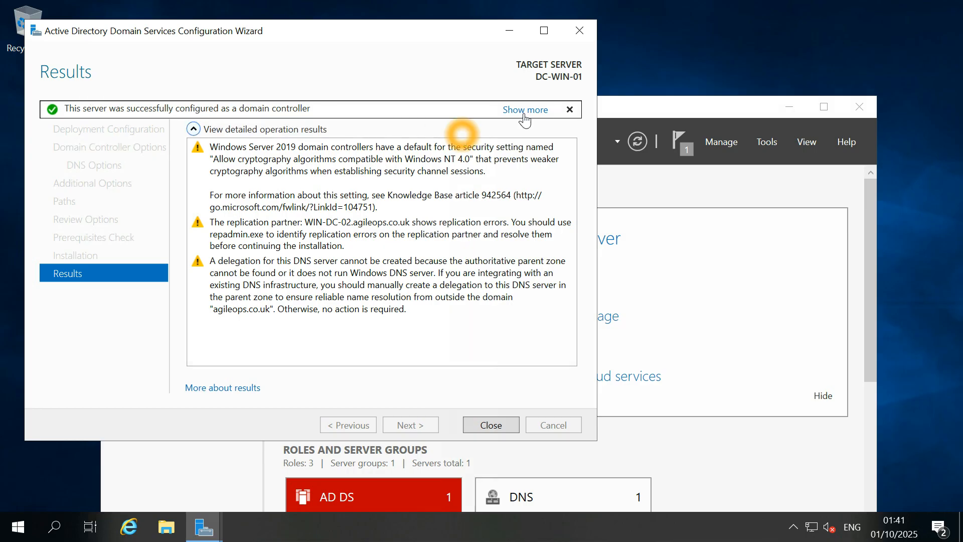
{"action": "left_click", "coordinate": [529, 109]}
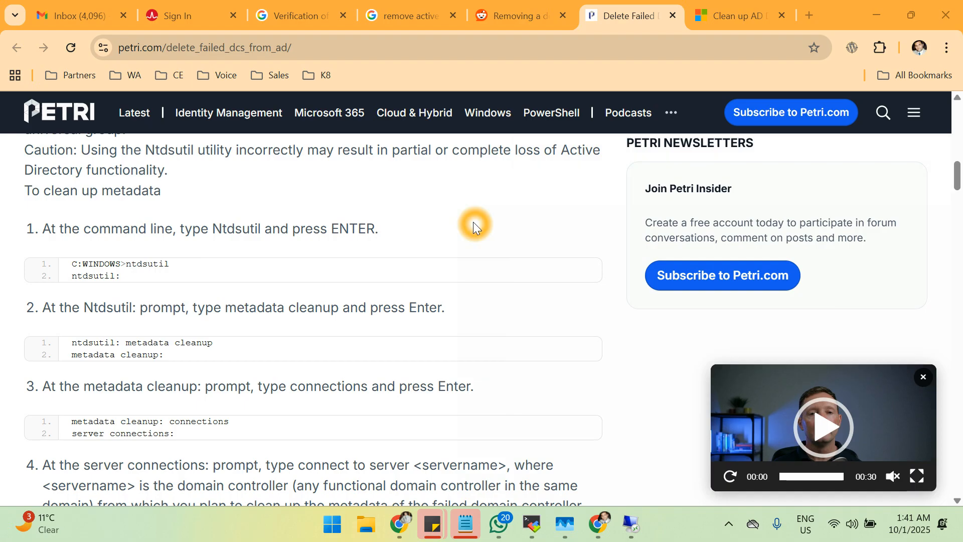
In the 10.10.10.252 session, refresh Domain Controllers so DC-WIN-01 appears beside WIN-DC-02.
{"action": "left_click", "coordinate": [633, 526]}
{"action": "left_click", "coordinate": [593, 382]}
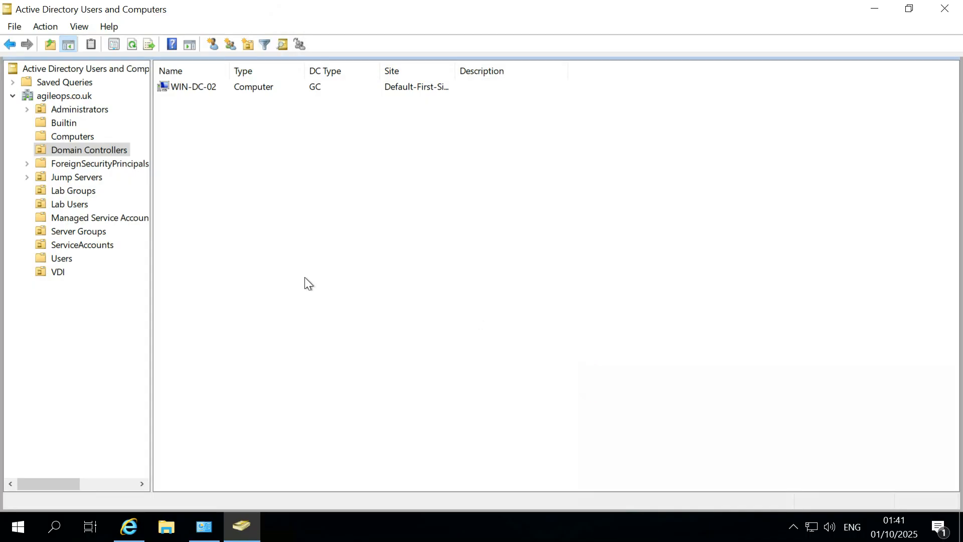
{"action": "left_click", "coordinate": [132, 50]}
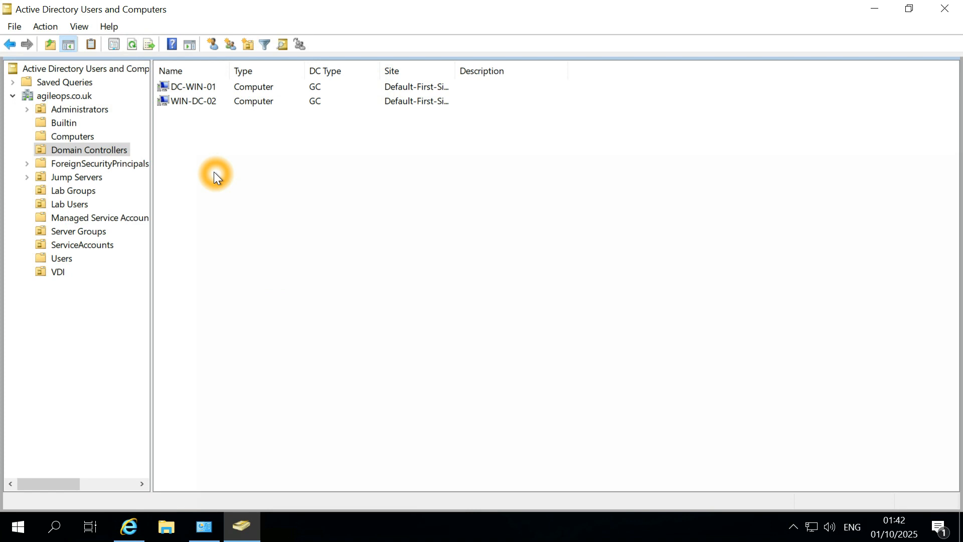
{"action": "left_click", "coordinate": [205, 87]}
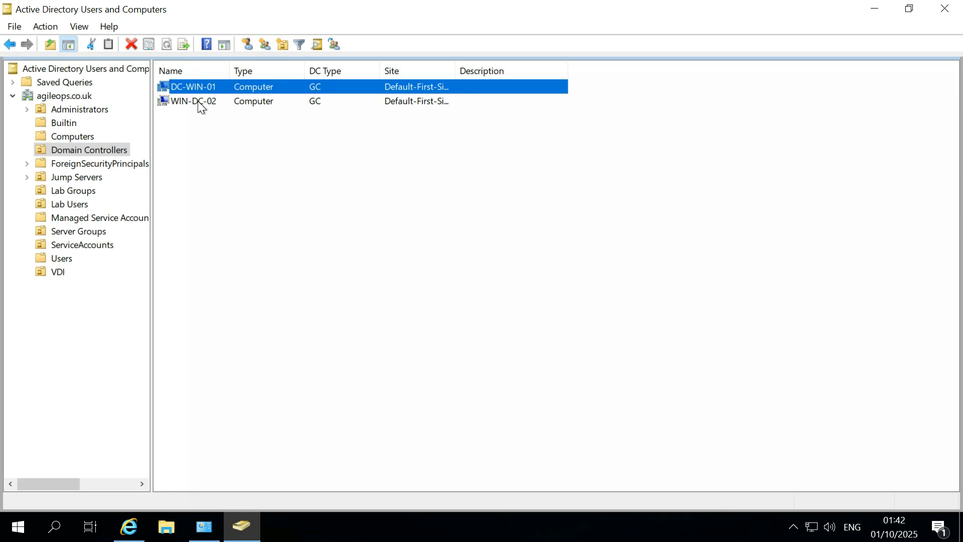
{"action": "left_click", "coordinate": [197, 100]}
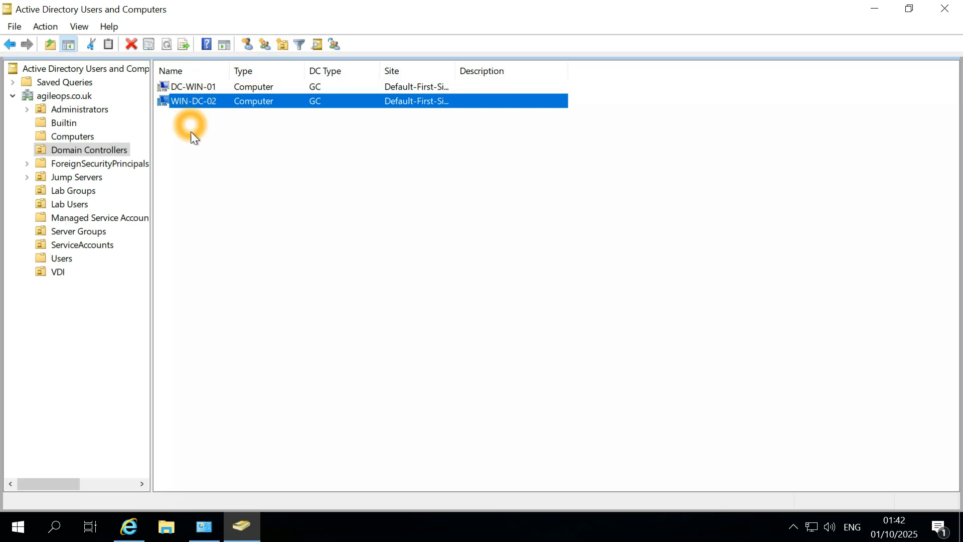
View the Administrators OU contents, then minimize the 10.10.10.252 remote session.
{"action": "left_click", "coordinate": [197, 86]}
{"action": "left_click", "coordinate": [88, 110]}
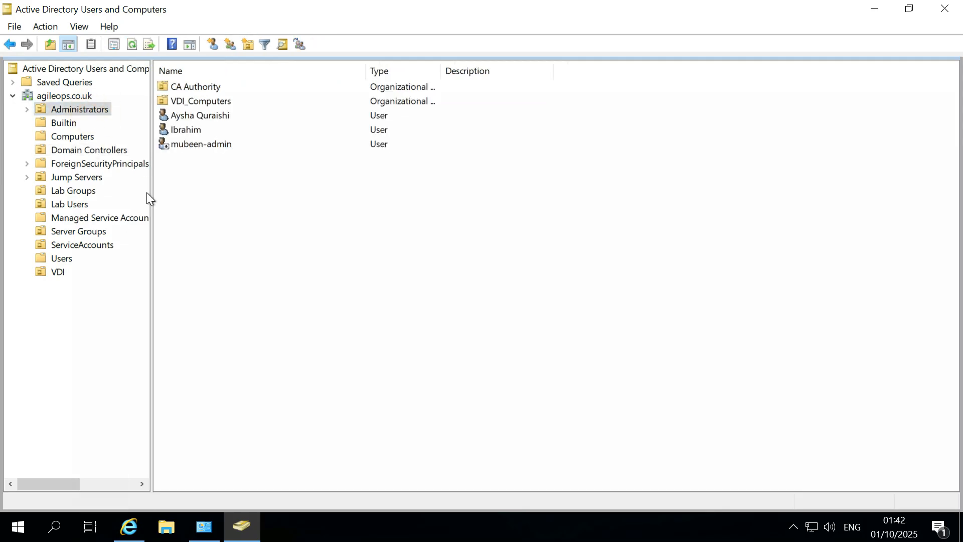
{"action": "mouse_move", "coordinate": [570, 4]}
{"action": "left_click", "coordinate": [704, 15]}
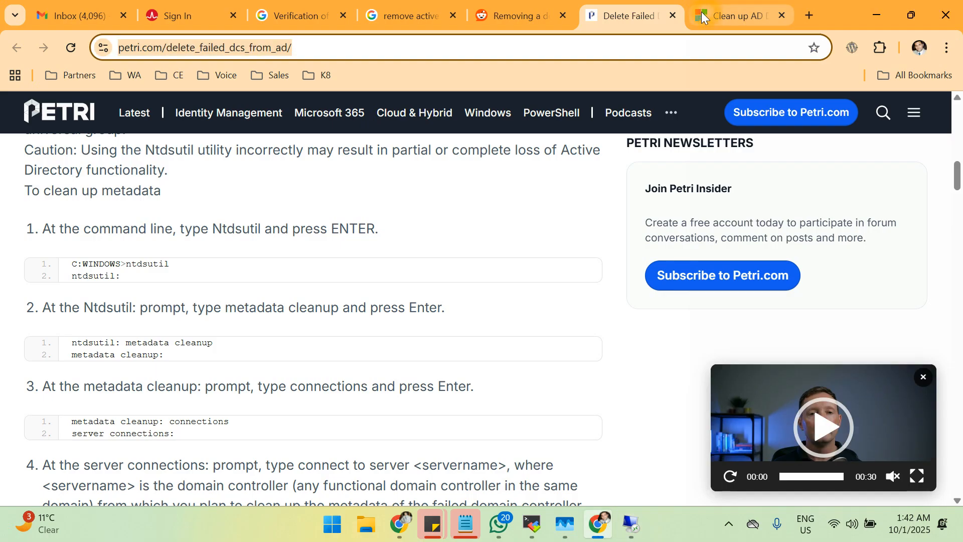
Launch mstsc and connect to 10.10.10.251, accepting its untrusted certificate.
{"action": "left_click", "coordinate": [452, 307]}
{"action": "left_click", "coordinate": [590, 433]}
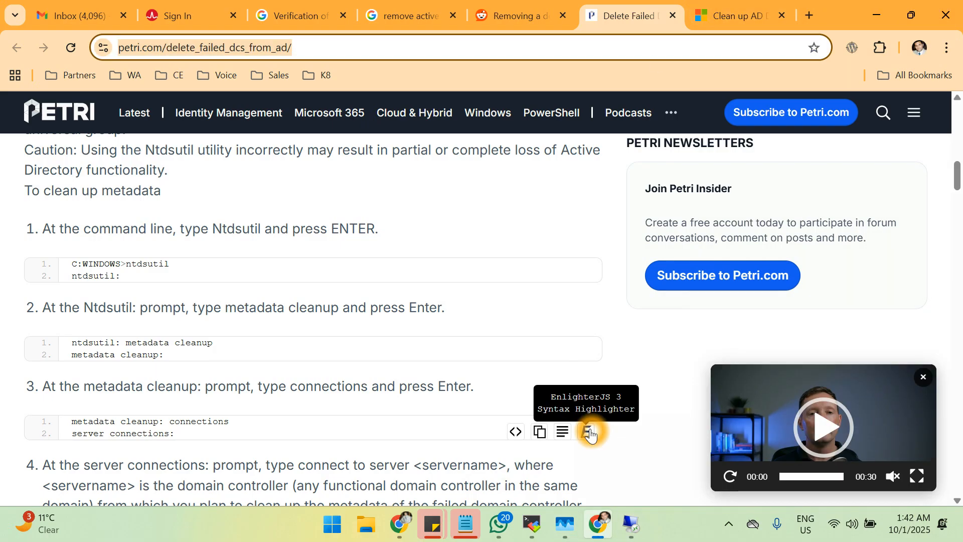
{"action": "key", "text": "super+r"}
{"action": "key", "text": "Return"}
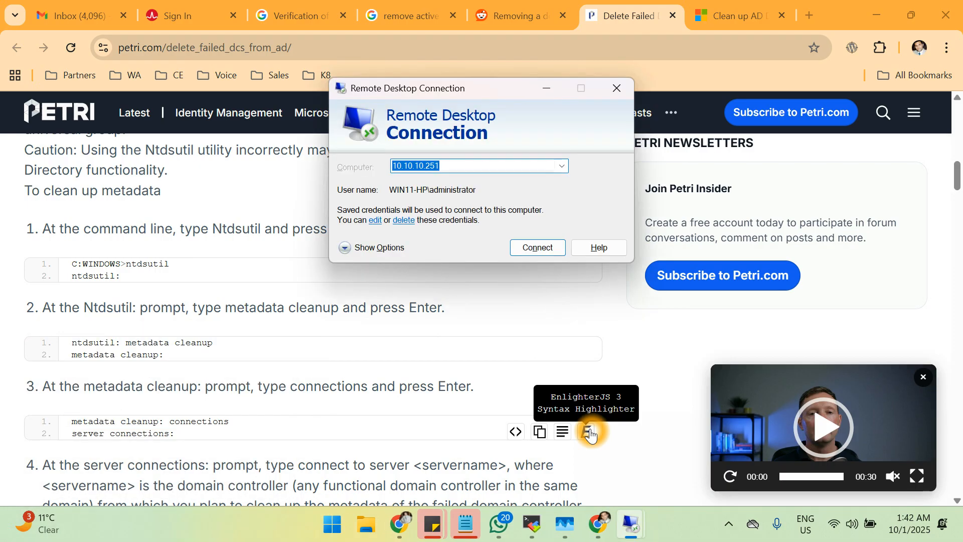
{"action": "key", "text": "Return"}
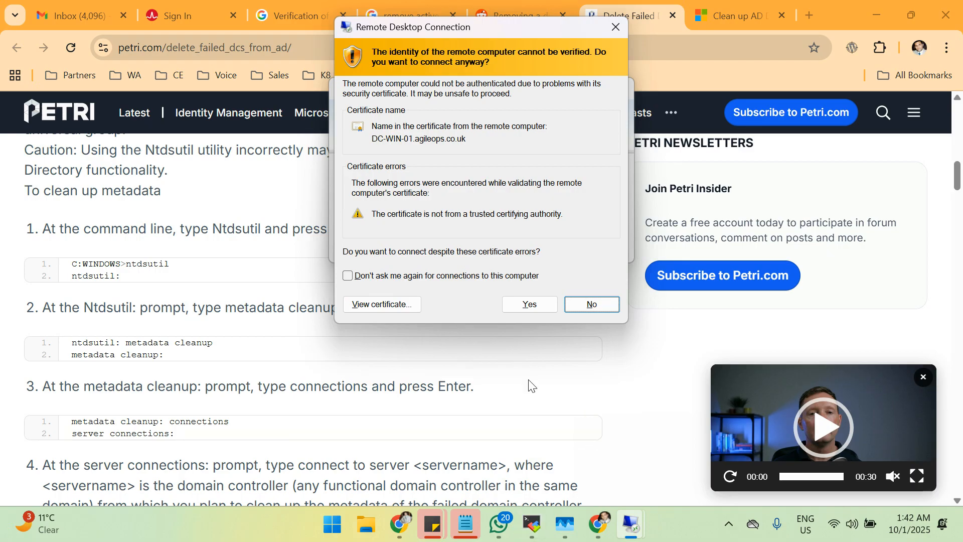
{"action": "left_click", "coordinate": [592, 303]}
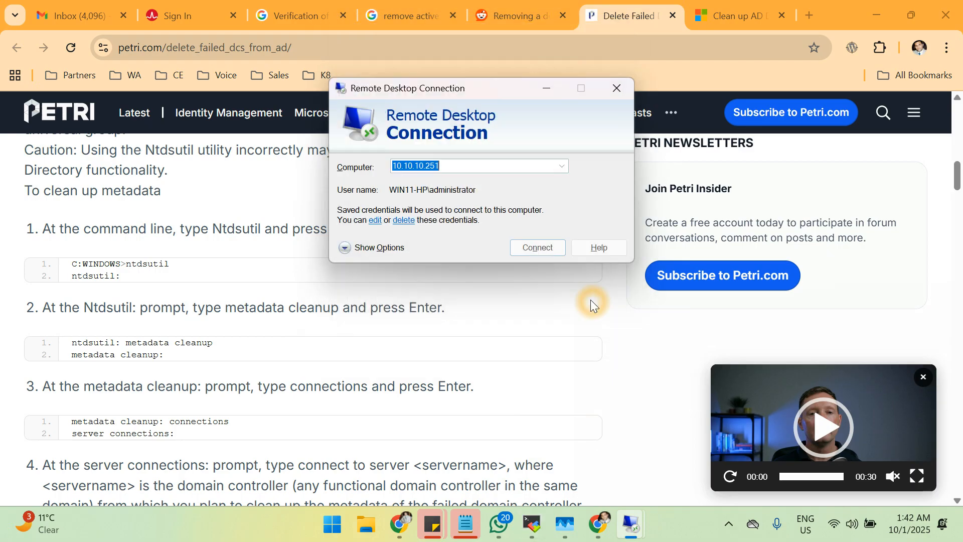
{"action": "left_click", "coordinate": [532, 248]}
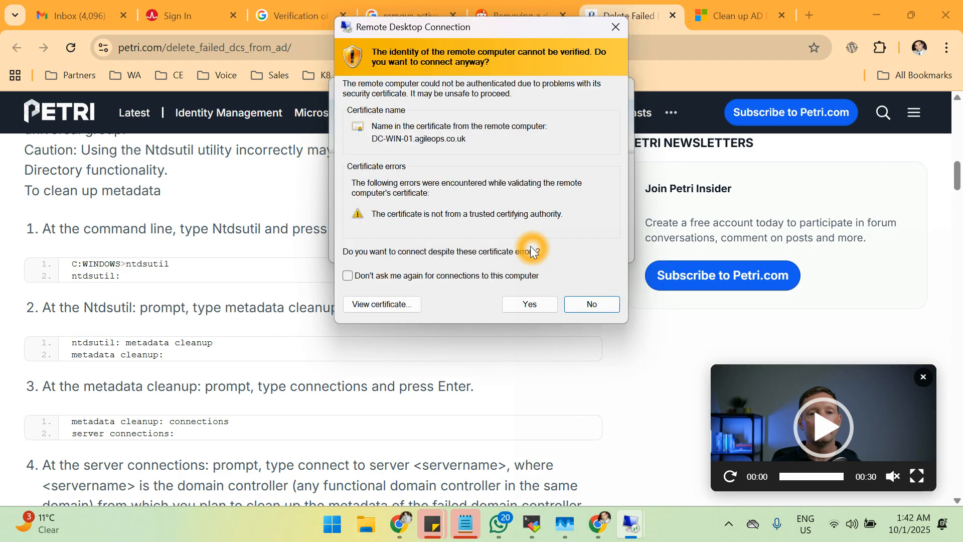
{"action": "left_click", "coordinate": [524, 304]}
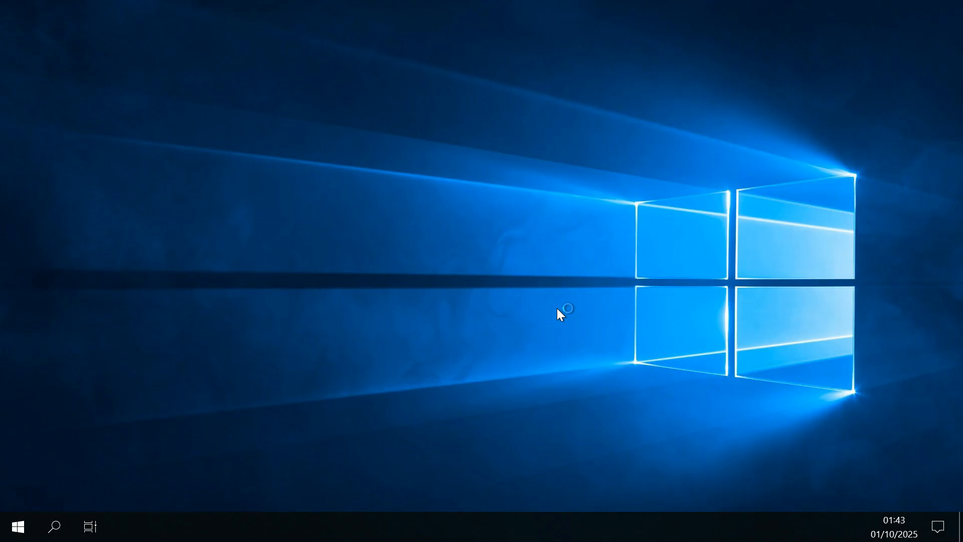
Launch Active Directory Users and Computers from Windows Administrative Tools on 10.10.10.251.
{"action": "left_click", "coordinate": [24, 525]}
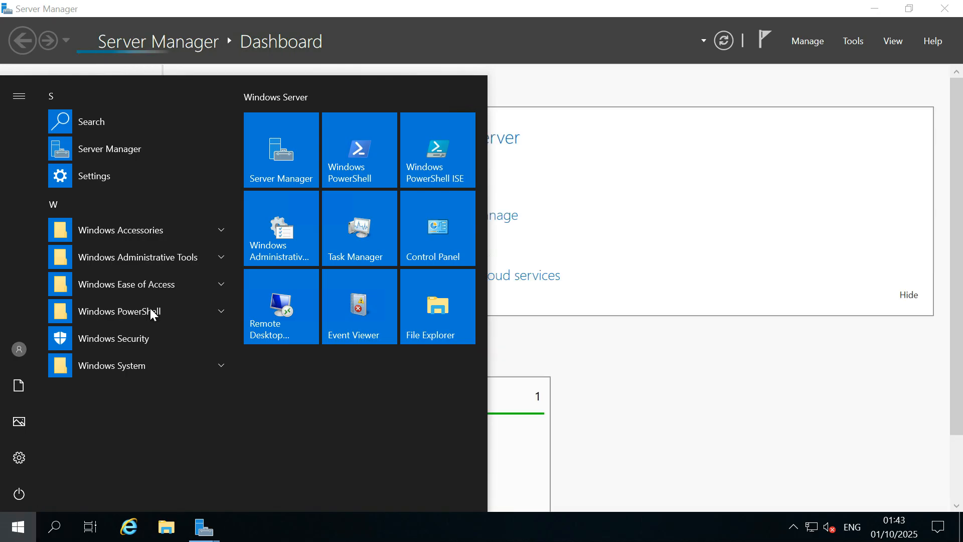
{"action": "left_click", "coordinate": [297, 235]}
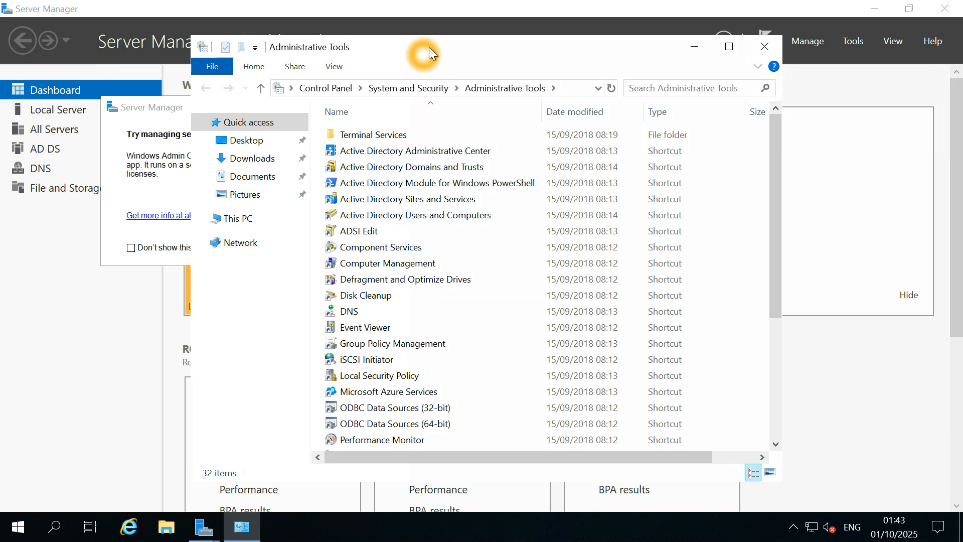
{"action": "mouse_move", "coordinate": [565, 7]}
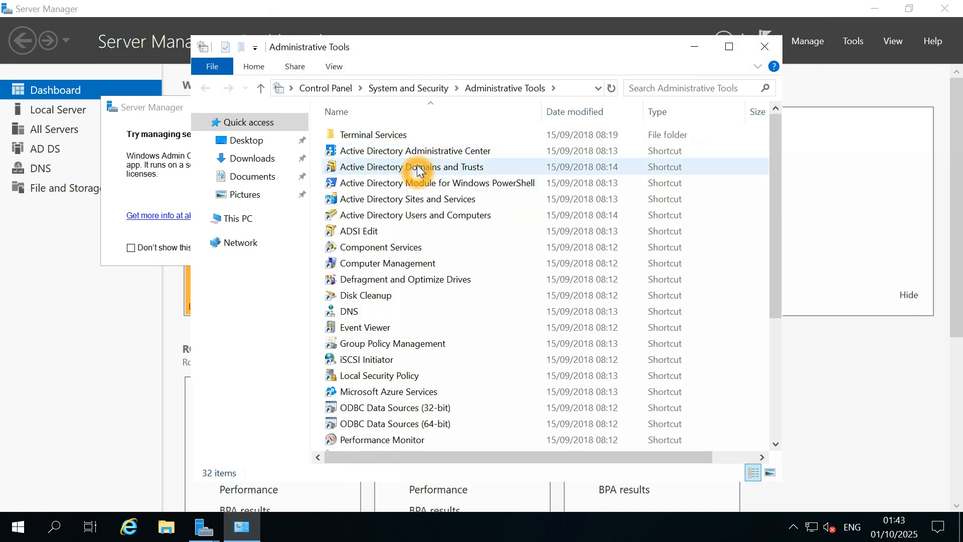
{"action": "double_click", "coordinate": [412, 220]}
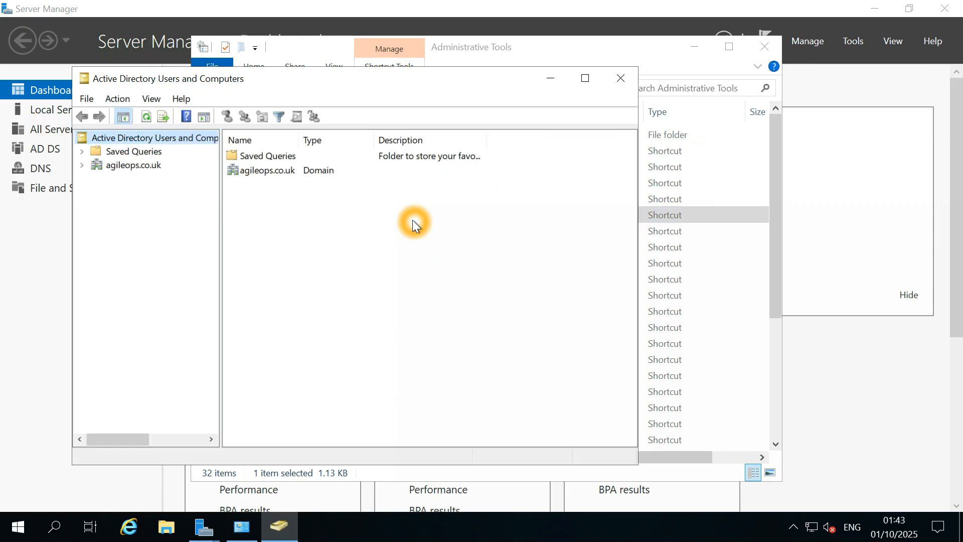
Expand agileops.co.uk and browse Administrators, Computers, ForeignSecurityPrincipals and Managed Service Accounts.
{"action": "left_click", "coordinate": [83, 165]}
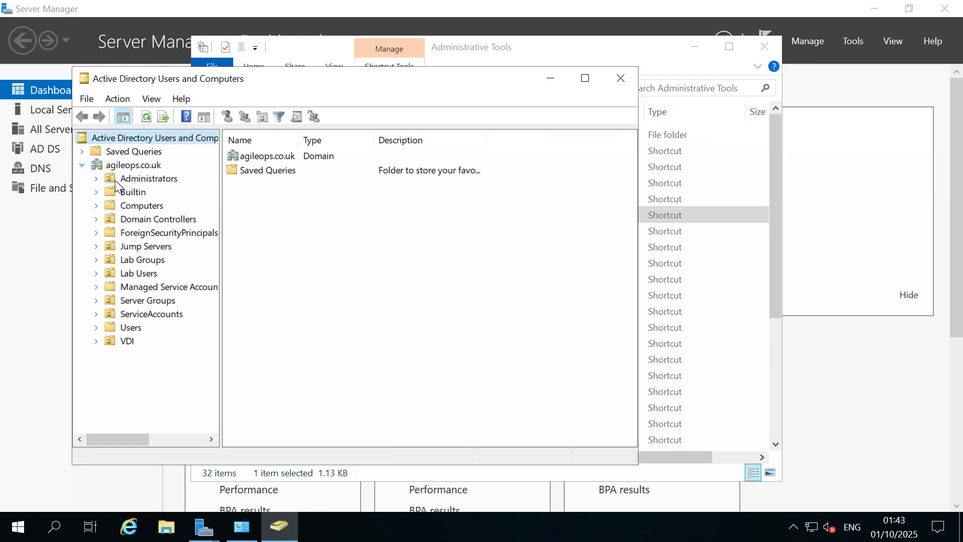
{"action": "left_click", "coordinate": [141, 180]}
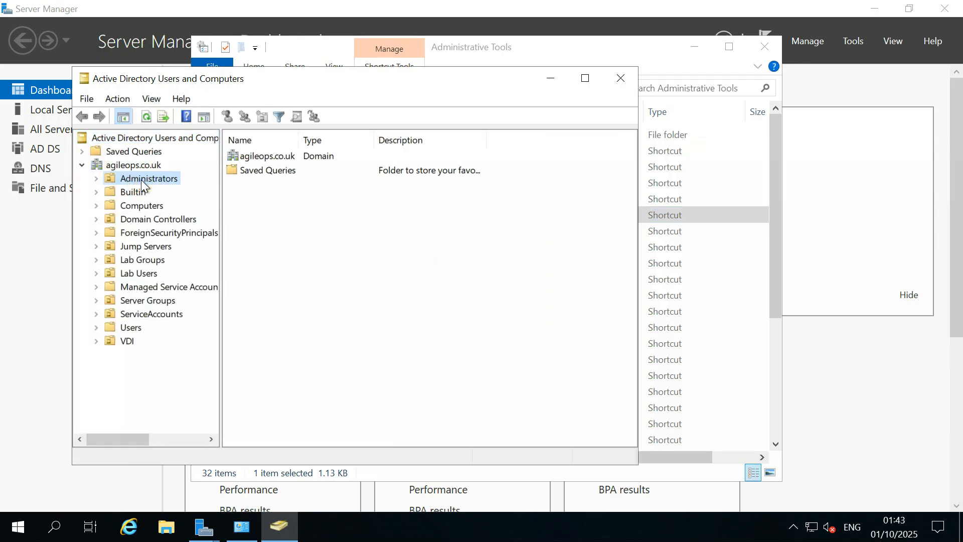
{"action": "left_click", "coordinate": [144, 207]}
{"action": "left_click", "coordinate": [147, 236]}
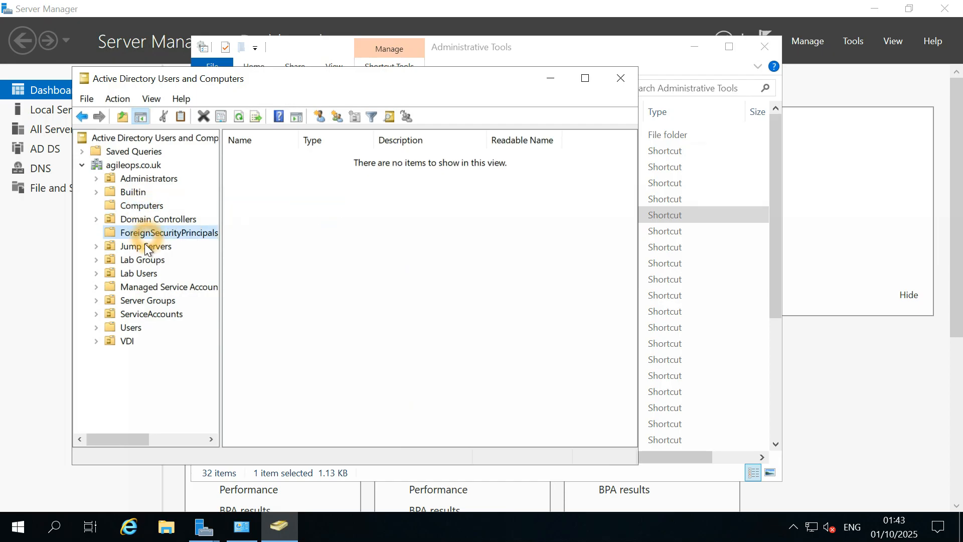
{"action": "left_click", "coordinate": [143, 289]}
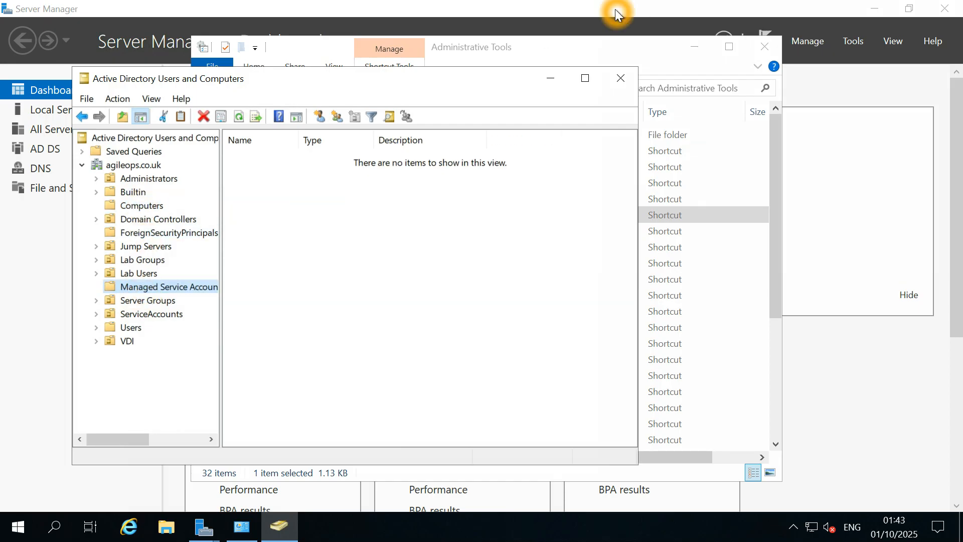
Take the 10.10.10.251 session out of full screen and switch to the 10.10.10.252 session.
{"action": "mouse_move", "coordinate": [717, 5]}
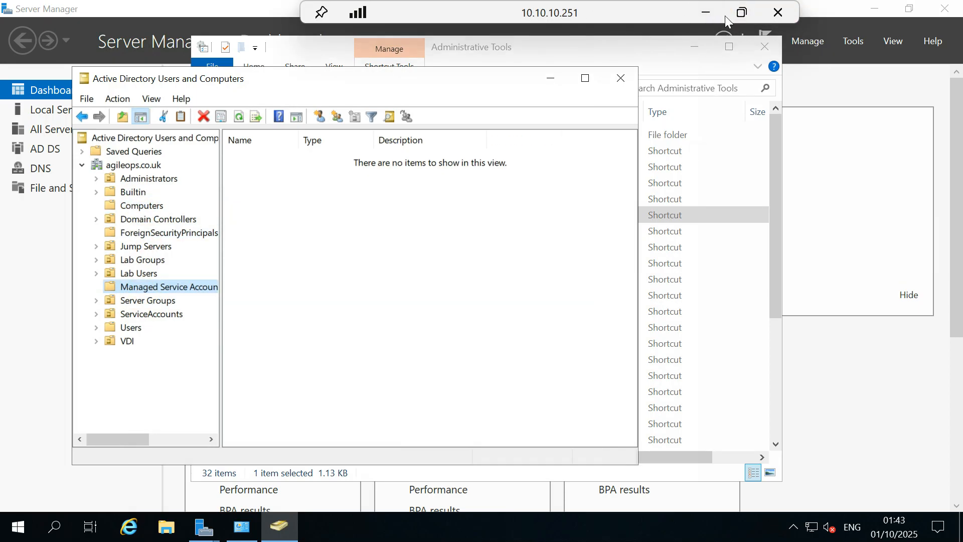
{"action": "left_click", "coordinate": [741, 13]}
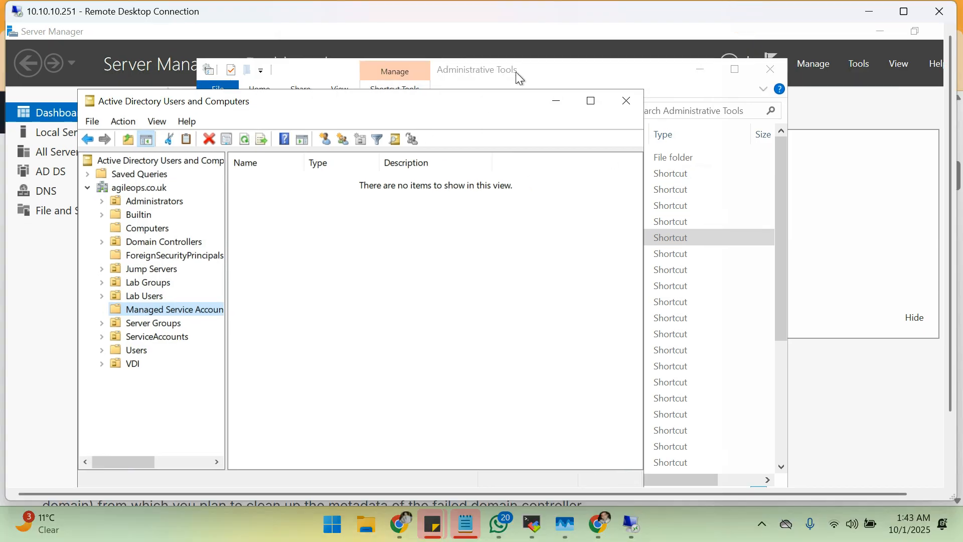
{"action": "mouse_move", "coordinate": [630, 523]}
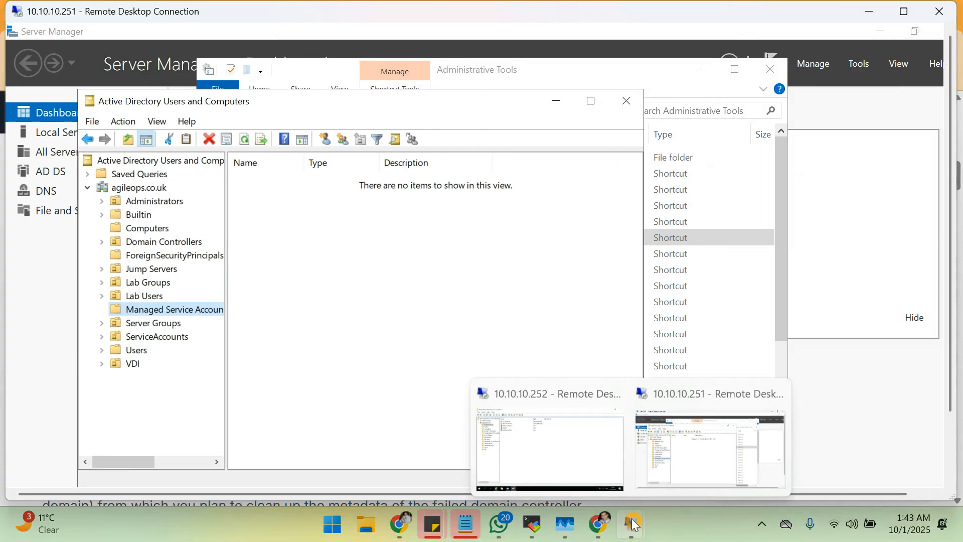
{"action": "left_click", "coordinate": [569, 432]}
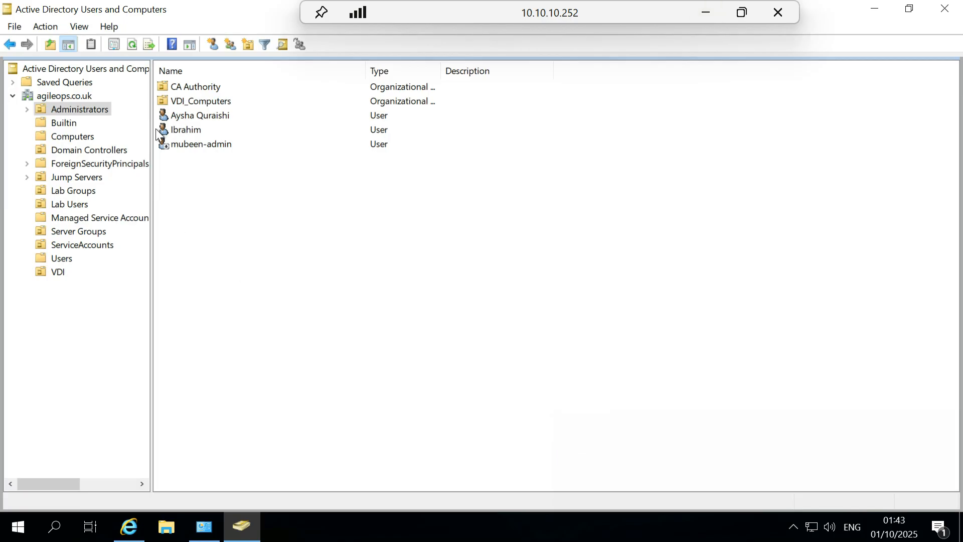
Window the 10.10.10.252 session on the right and snap 10.10.10.251 to the left half.
{"action": "left_click", "coordinate": [909, 9]}
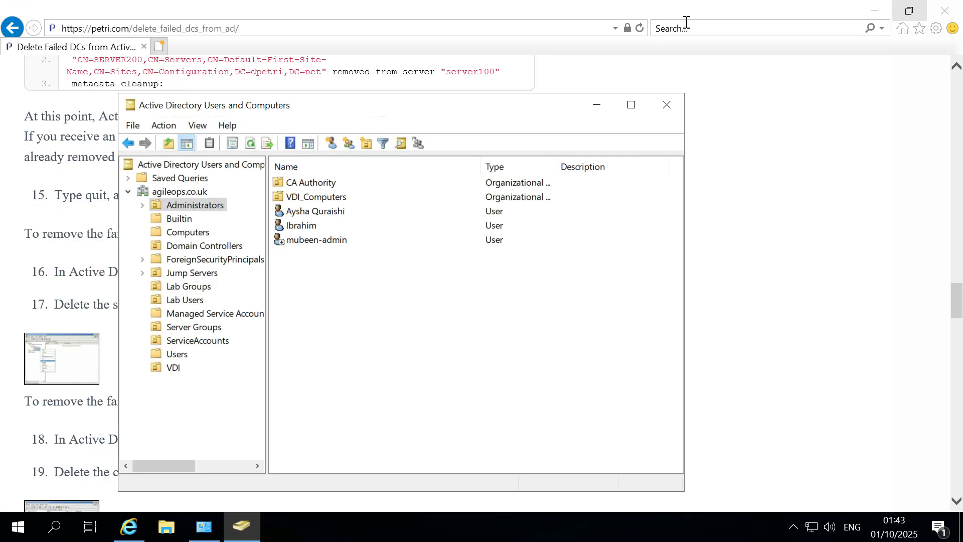
{"action": "mouse_move", "coordinate": [625, 6]}
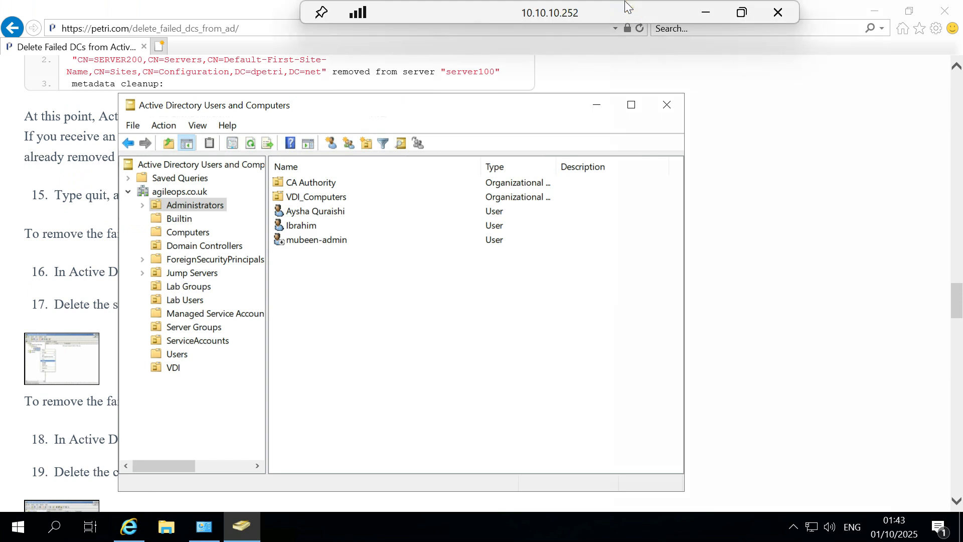
{"action": "left_click", "coordinate": [741, 12]}
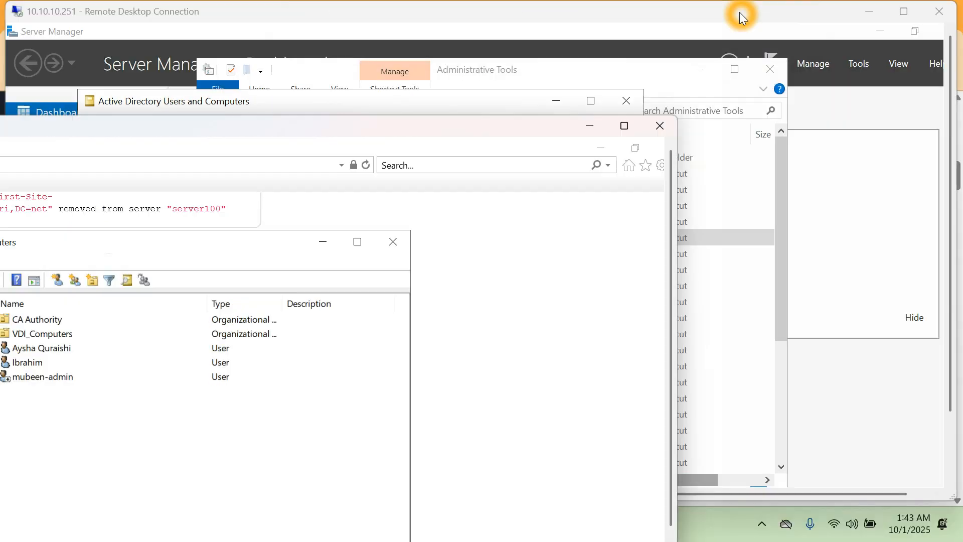
{"action": "left_click_drag", "start_coordinate": [462, 123], "coordinate": [961, 128]}
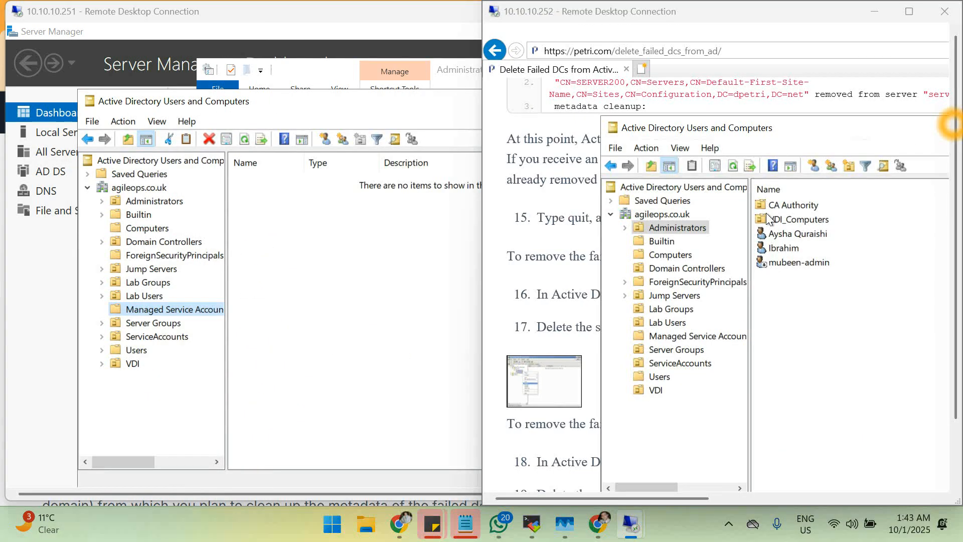
{"action": "left_click", "coordinate": [141, 100]}
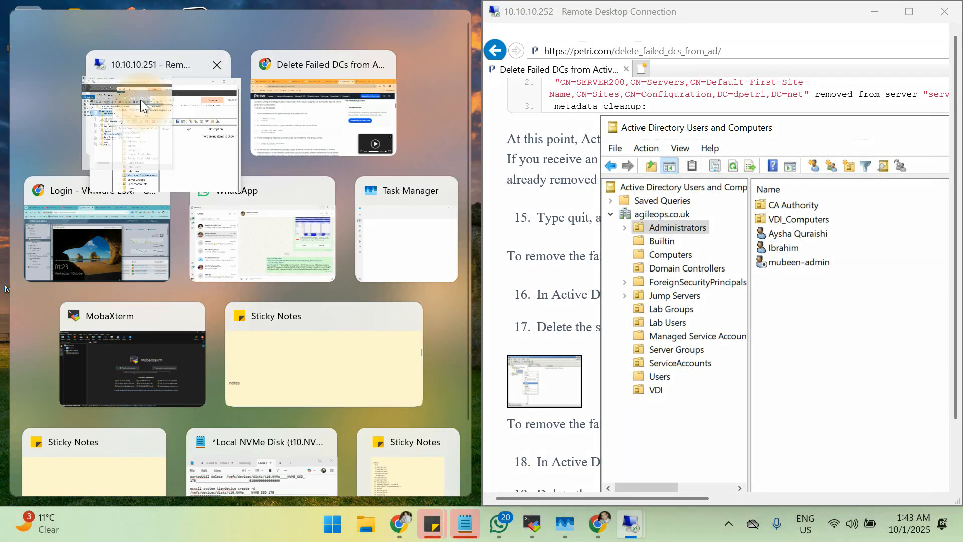
Show the agileops.co.uk domain contents in both servers' ADUC trees.
{"action": "left_click", "coordinate": [135, 188]}
{"action": "left_click", "coordinate": [661, 214]}
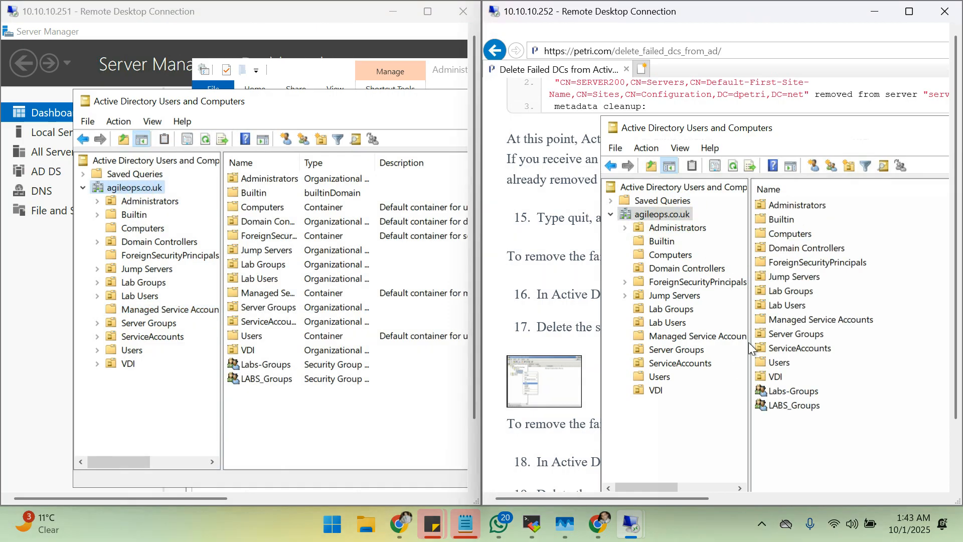
{"action": "left_click", "coordinate": [717, 229]}
{"action": "left_click", "coordinate": [344, 384]}
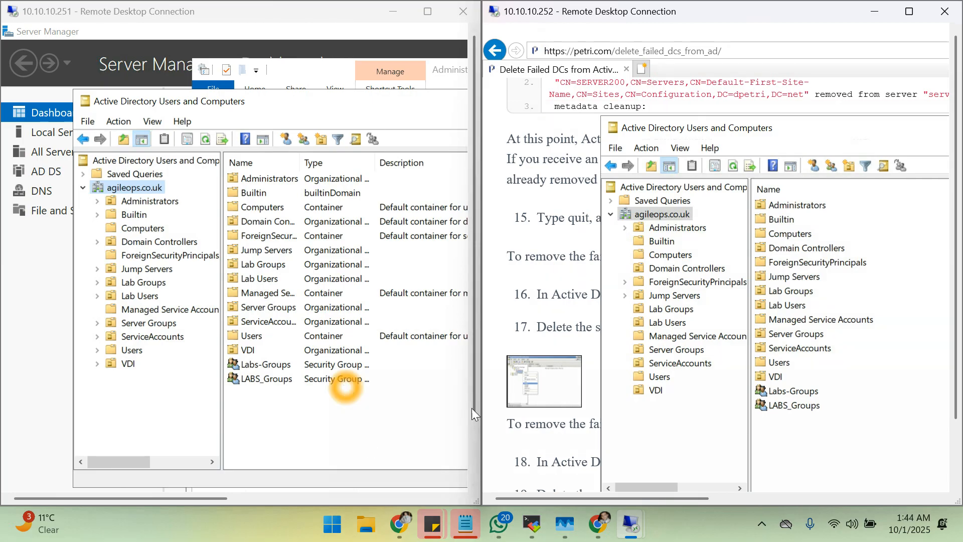
{"action": "left_click", "coordinate": [426, 480]}
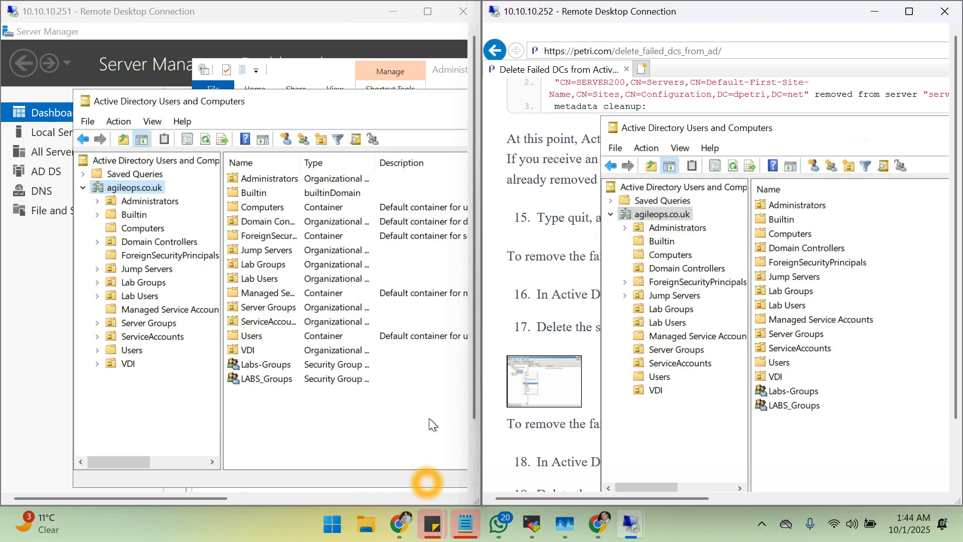
On 10.10.10.252, open Computers then Domain Controllers, listing DC-WIN-01 and WIN-DC-02 as GCs.
{"action": "left_click", "coordinate": [670, 256]}
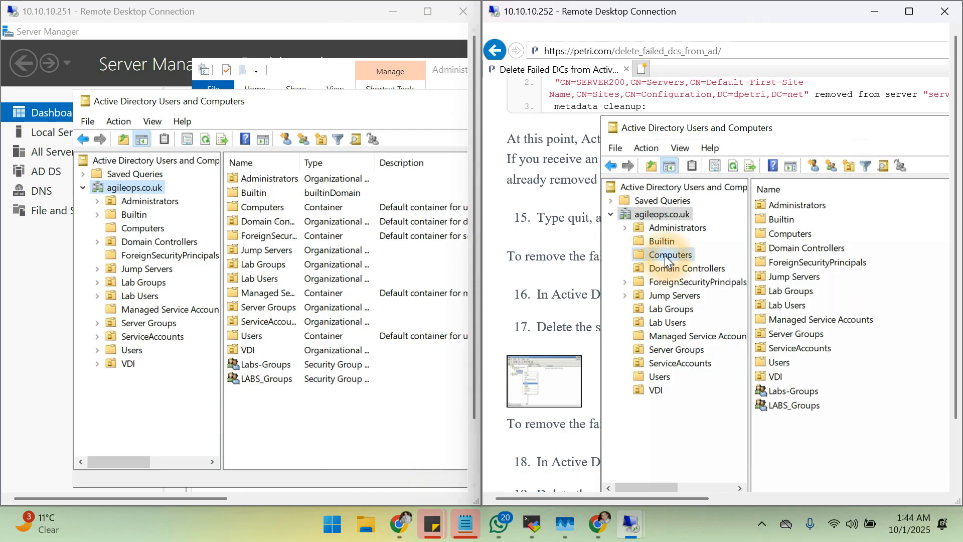
{"action": "left_click", "coordinate": [675, 269]}
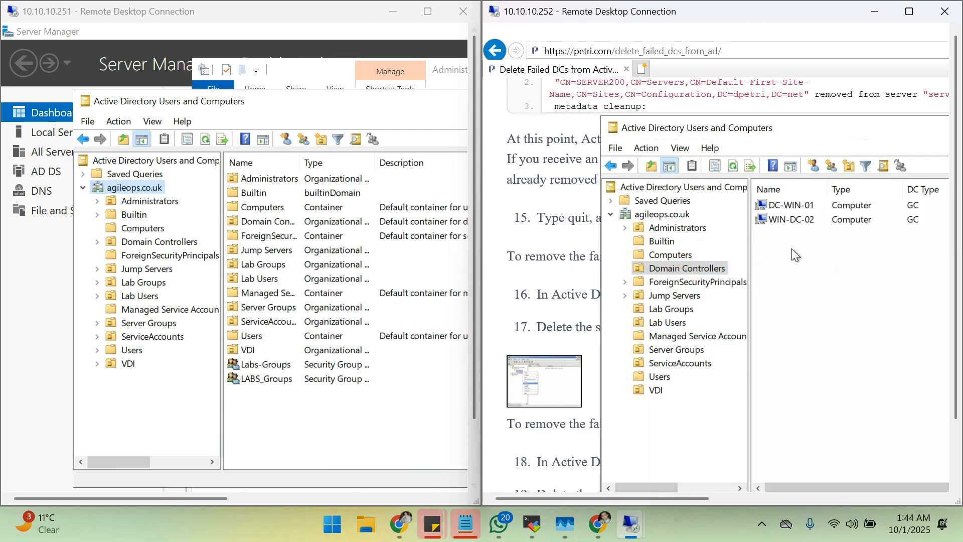
{"action": "left_click", "coordinate": [814, 219]}
{"action": "left_click", "coordinate": [770, 207]}
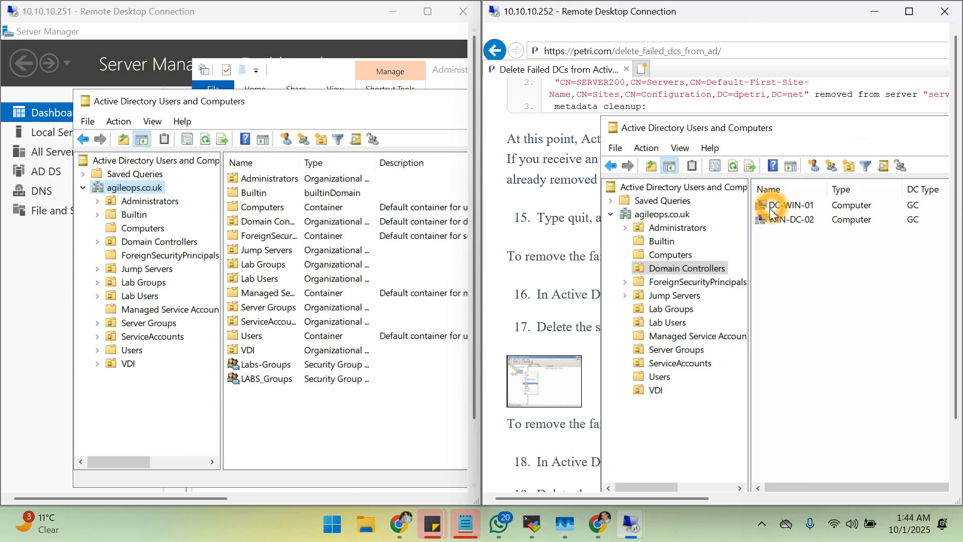
{"action": "left_click", "coordinate": [796, 206]}
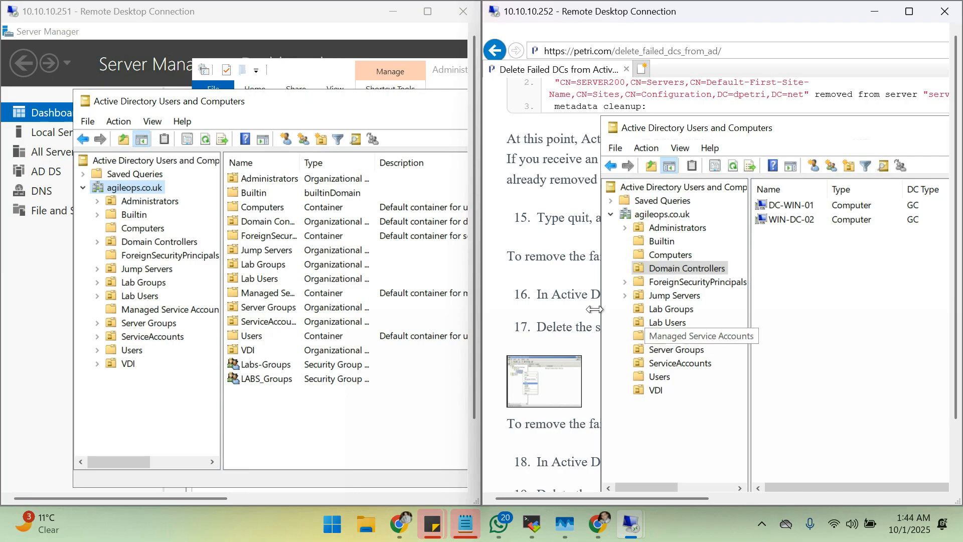
Bring the Petri article in front of ADUC and select its address.
{"action": "left_click", "coordinate": [568, 300]}
{"action": "left_click", "coordinate": [647, 106]}
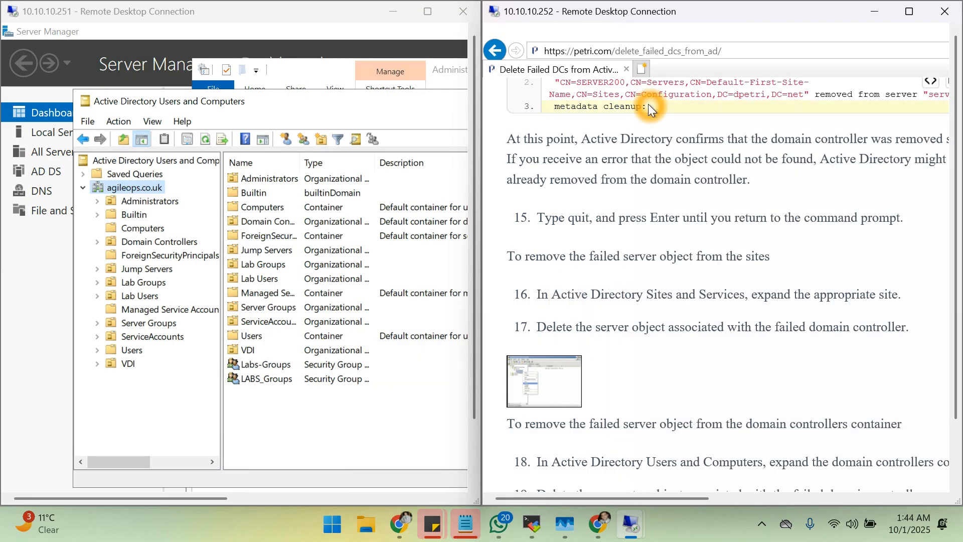
{"action": "left_click", "coordinate": [685, 51]}
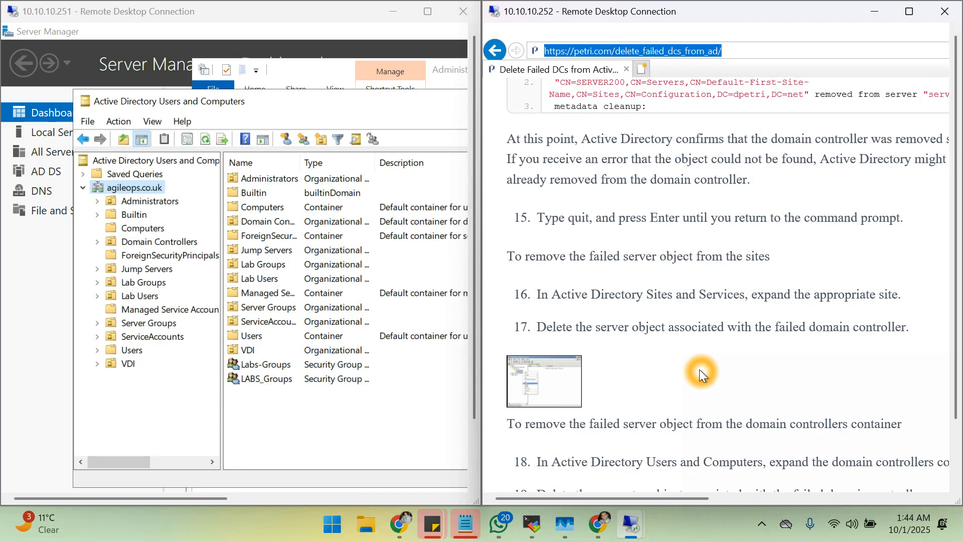
Scroll the Petri cleanup article down to the DNS record removal steps 22–24.
{"action": "scroll", "coordinate": [683, 220], "scroll_direction": "up", "scroll_amount": 6}
{"action": "scroll", "coordinate": [683, 220], "scroll_direction": "up", "scroll_amount": 18}
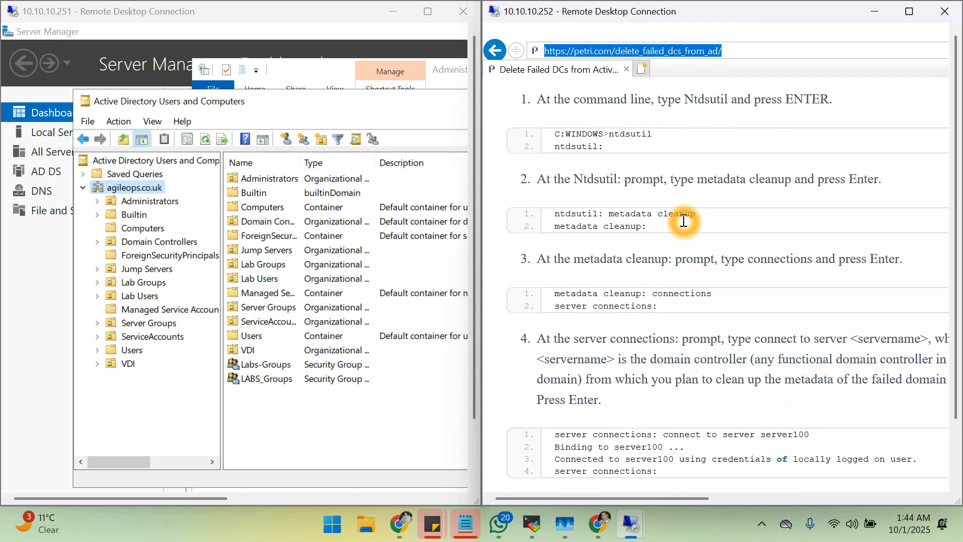
{"action": "scroll", "coordinate": [683, 221], "scroll_direction": "down", "scroll_amount": 16}
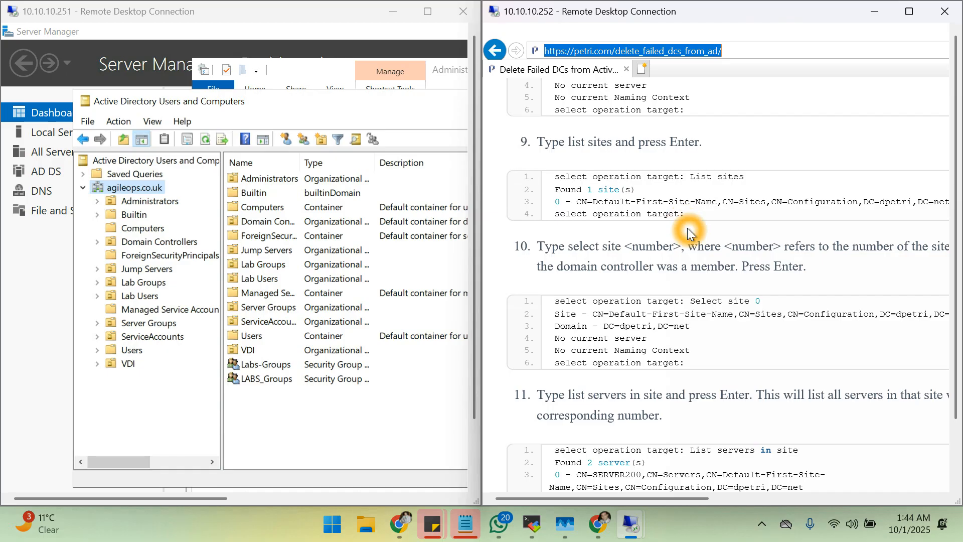
{"action": "scroll", "coordinate": [712, 149], "scroll_direction": "up", "scroll_amount": 15}
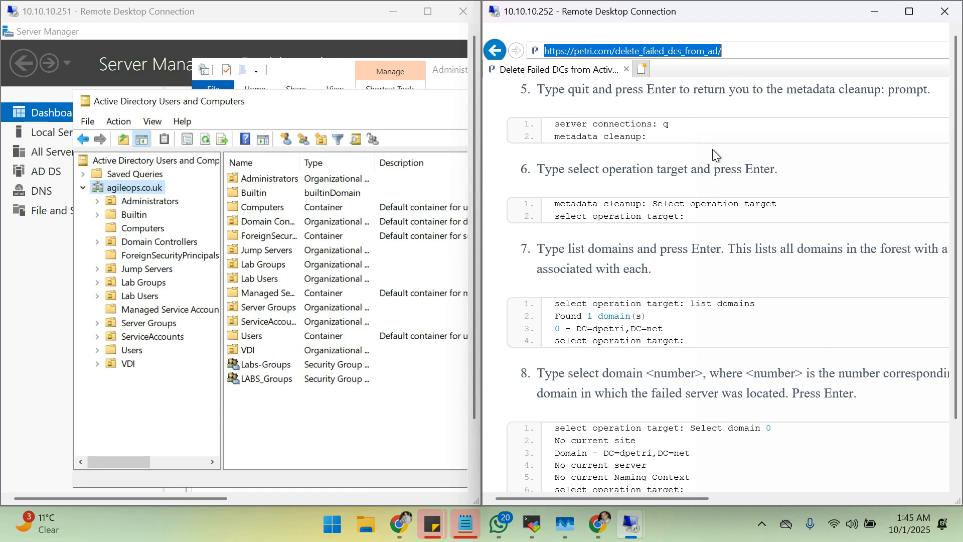
{"action": "scroll", "coordinate": [699, 99], "scroll_direction": "up", "scroll_amount": 10}
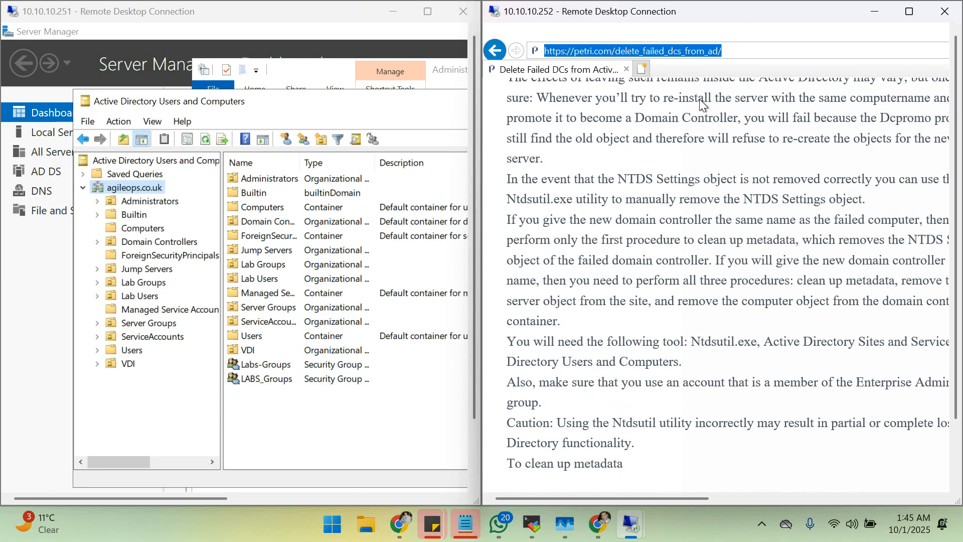
{"action": "scroll", "coordinate": [699, 99], "scroll_direction": "up", "scroll_amount": 3}
{"action": "scroll", "coordinate": [699, 98], "scroll_direction": "down", "scroll_amount": 18}
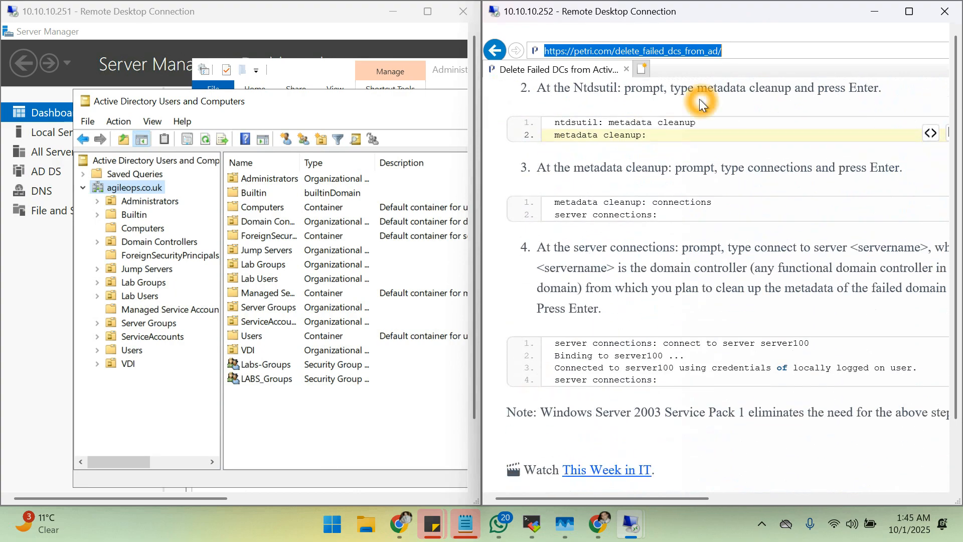
{"action": "scroll", "coordinate": [699, 98], "scroll_direction": "down", "scroll_amount": 20}
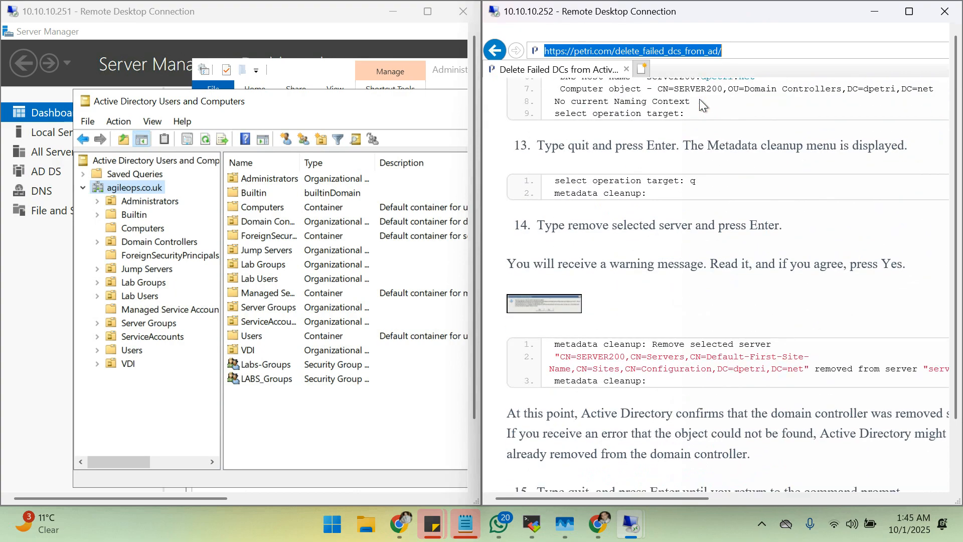
{"action": "scroll", "coordinate": [633, 404], "scroll_direction": "down", "scroll_amount": 8}
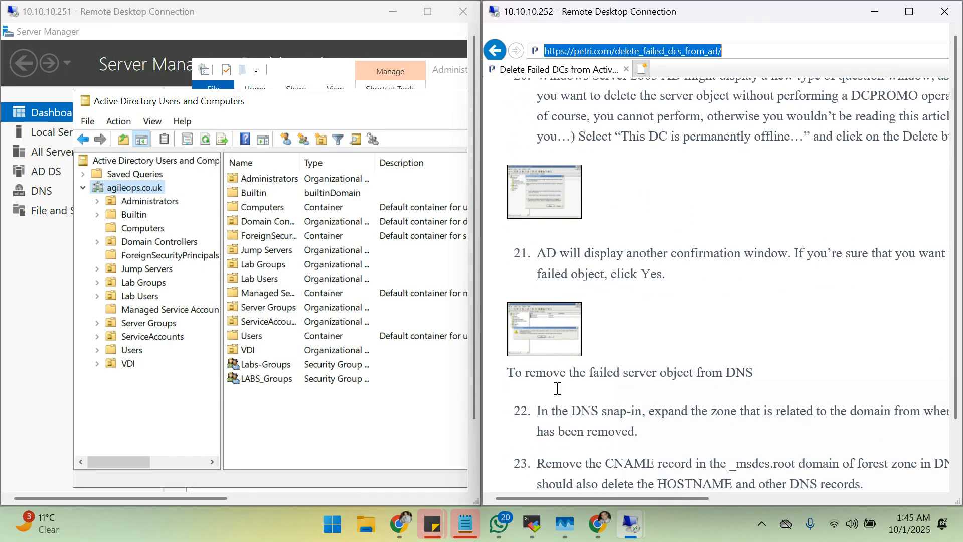
{"action": "scroll", "coordinate": [615, 322], "scroll_direction": "down", "scroll_amount": 5}
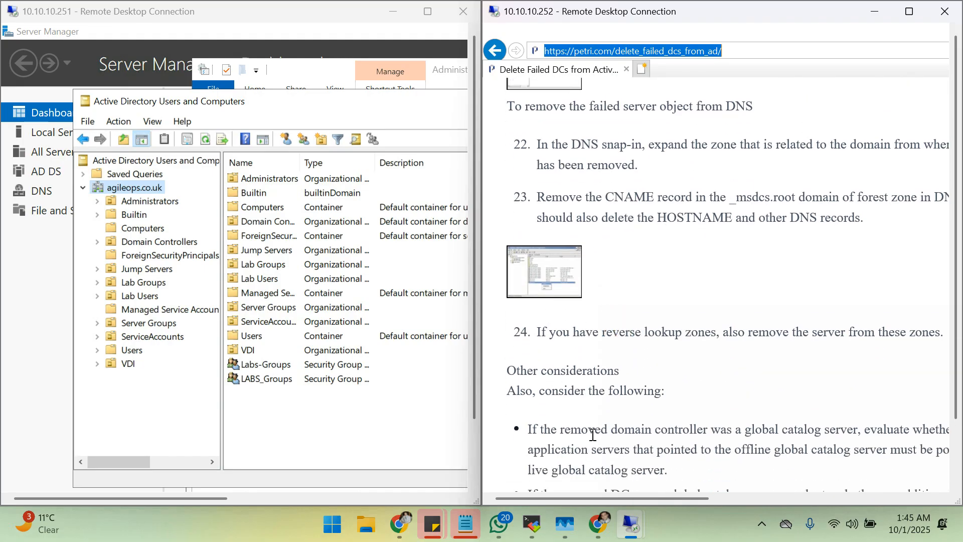
On 10.10.10.251, browse Lab Users, Lab Groups, then the empty Managed Service Accounts container.
{"action": "left_click", "coordinate": [629, 360]}
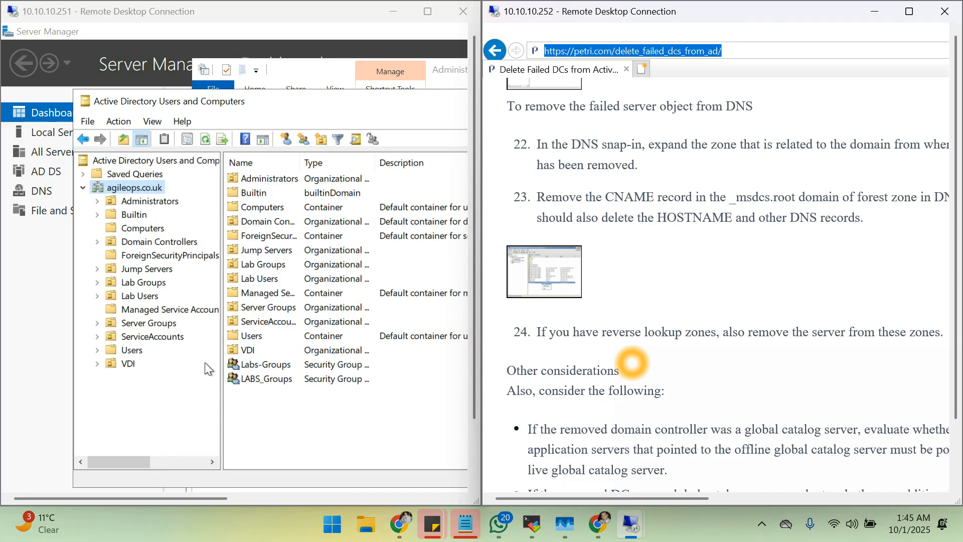
{"action": "left_click", "coordinate": [133, 299]}
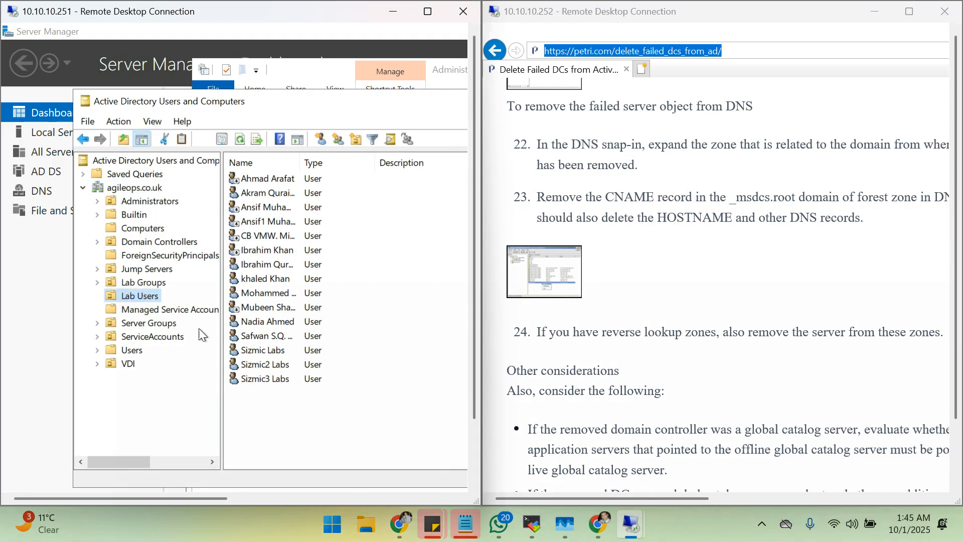
{"action": "left_click", "coordinate": [155, 283]}
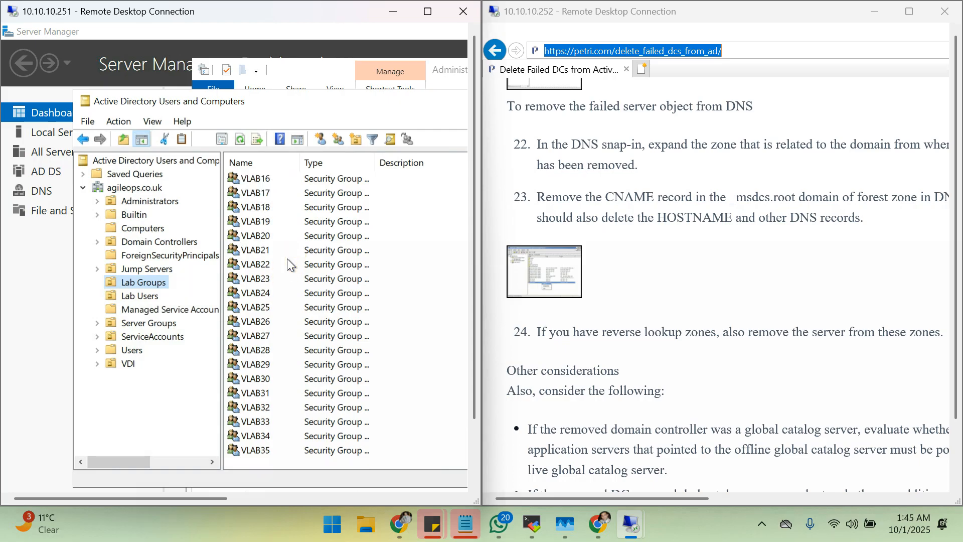
{"action": "left_click", "coordinate": [165, 310]}
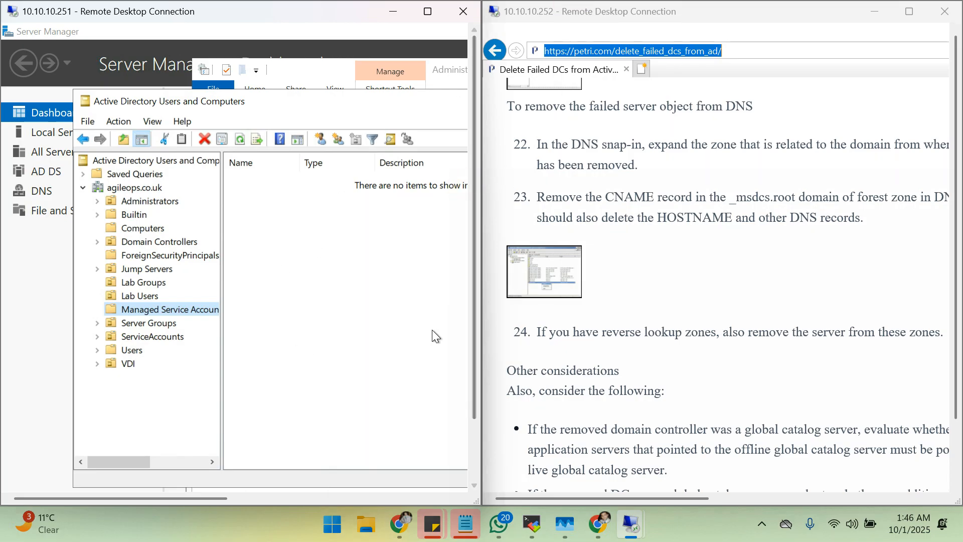
{"action": "left_click", "coordinate": [462, 308]}
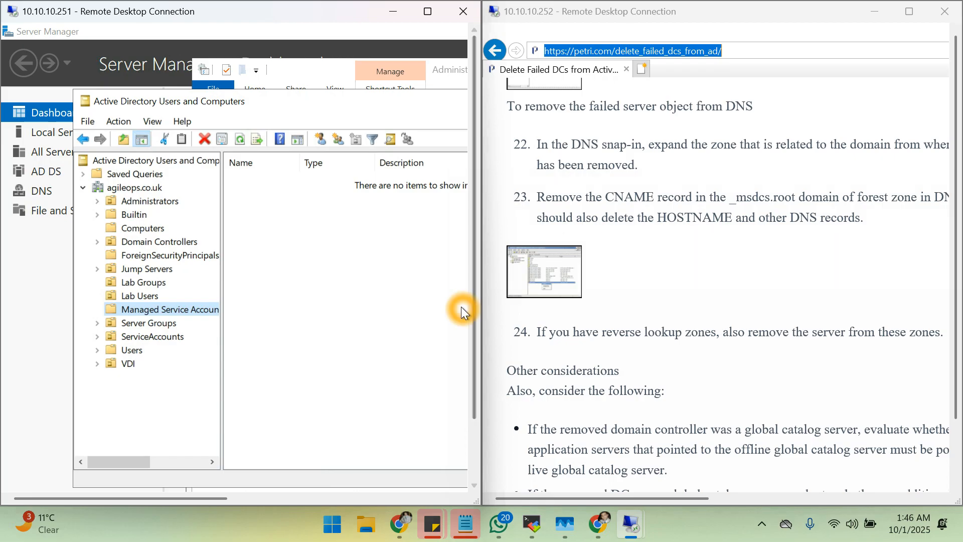